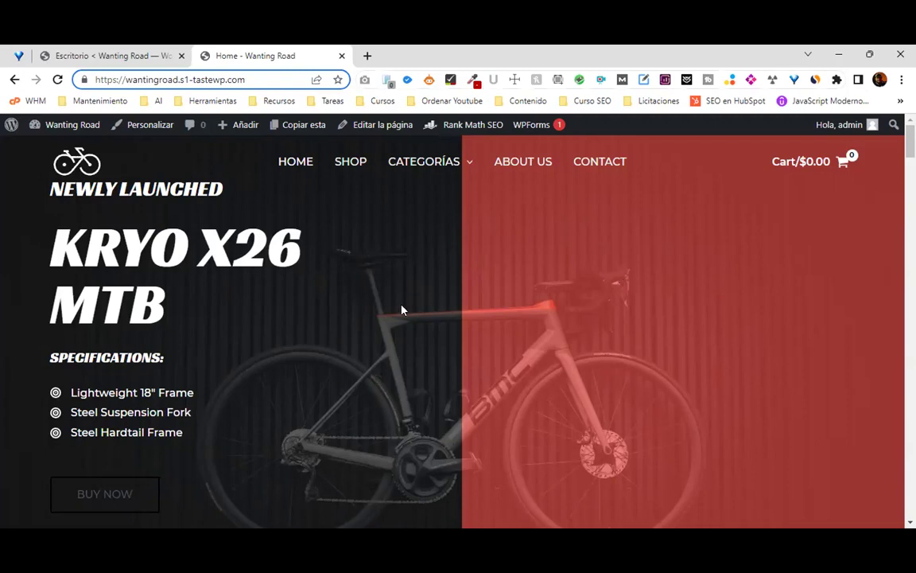
Browse the store's home page and open the Kryo X26 MTB – Model X product from the New Arrivals section.
{"action": "scroll", "coordinate": [401, 310], "scroll_direction": "down", "scroll_amount": 10}
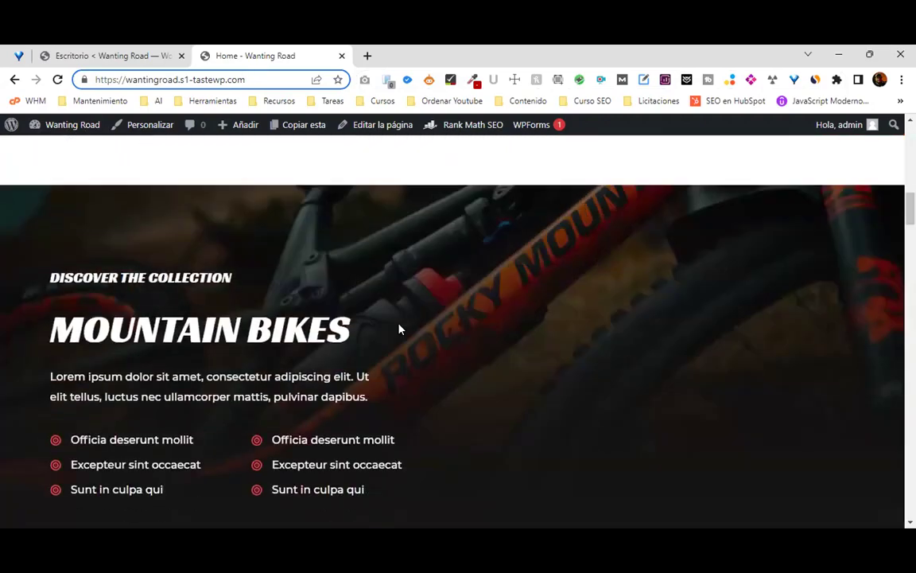
{"action": "scroll", "coordinate": [396, 332], "scroll_direction": "down", "scroll_amount": 10}
{"action": "scroll", "coordinate": [396, 311], "scroll_direction": "up", "scroll_amount": 4}
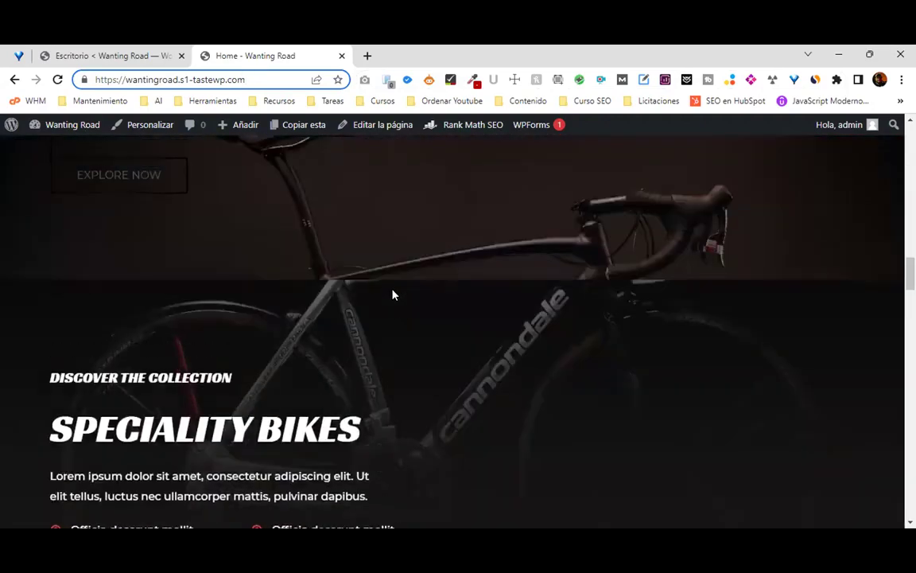
{"action": "scroll", "coordinate": [392, 294], "scroll_direction": "up", "scroll_amount": 15}
{"action": "scroll", "coordinate": [431, 259], "scroll_direction": "down", "scroll_amount": 3}
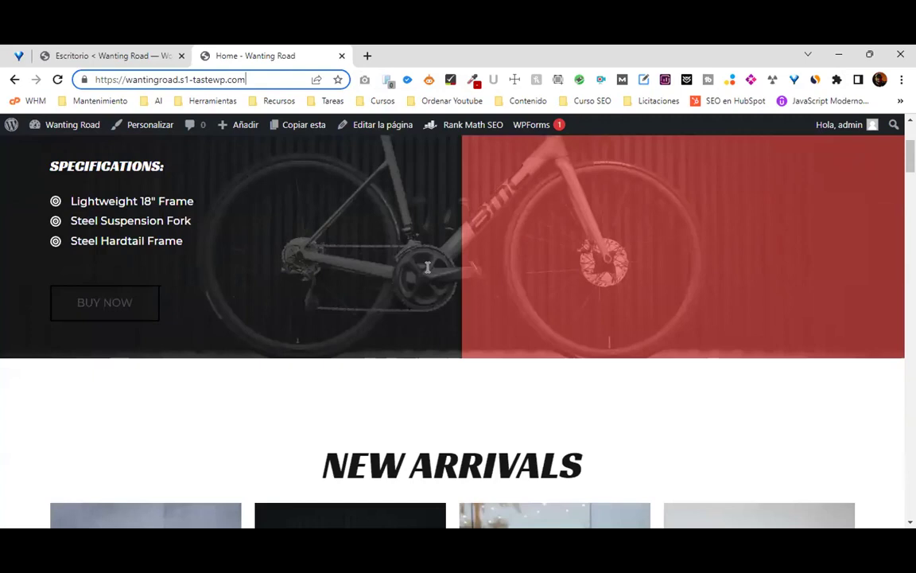
{"action": "scroll", "coordinate": [427, 268], "scroll_direction": "down", "scroll_amount": 6}
{"action": "left_click", "coordinate": [325, 190]}
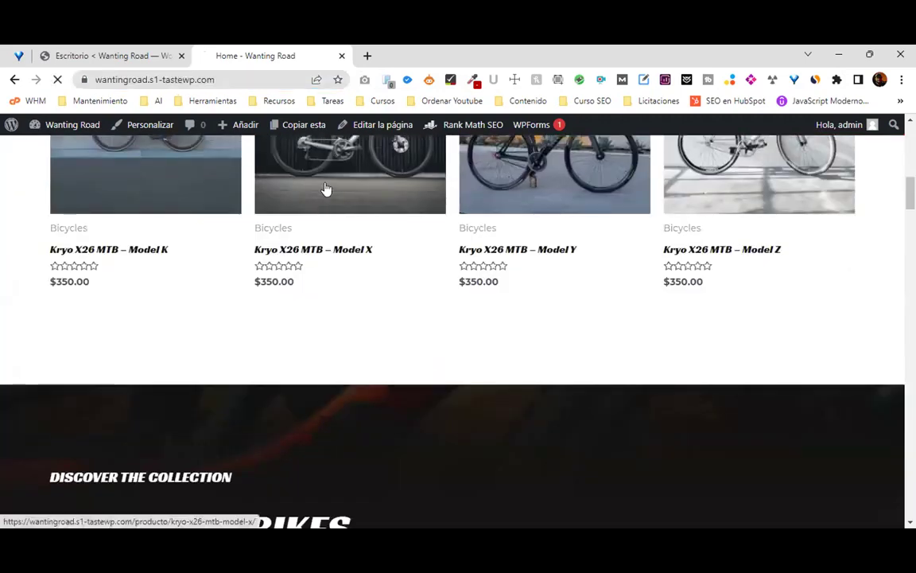
{"action": "scroll", "coordinate": [646, 194], "scroll_direction": "up", "scroll_amount": 3}
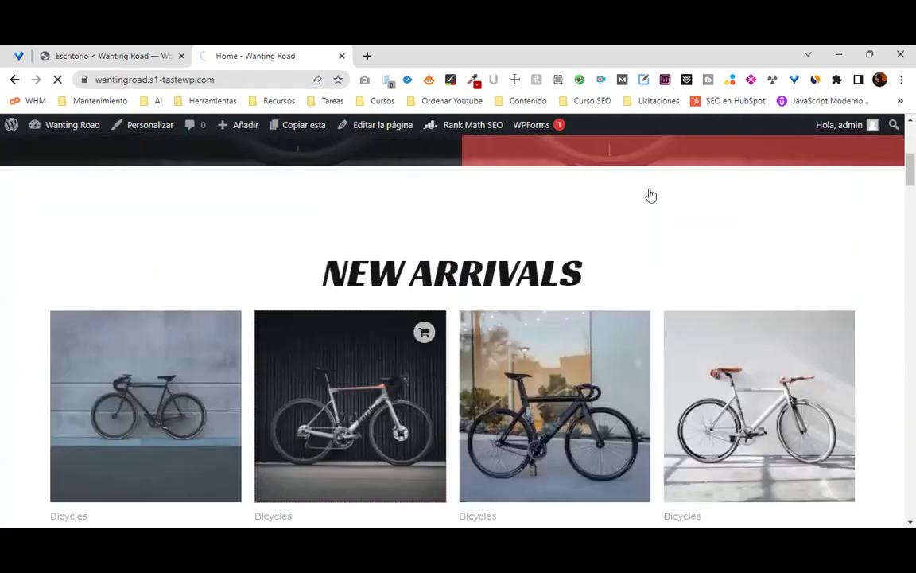
{"action": "scroll", "coordinate": [580, 314], "scroll_direction": "down", "scroll_amount": 1}
{"action": "scroll", "coordinate": [584, 342], "scroll_direction": "down", "scroll_amount": 1}
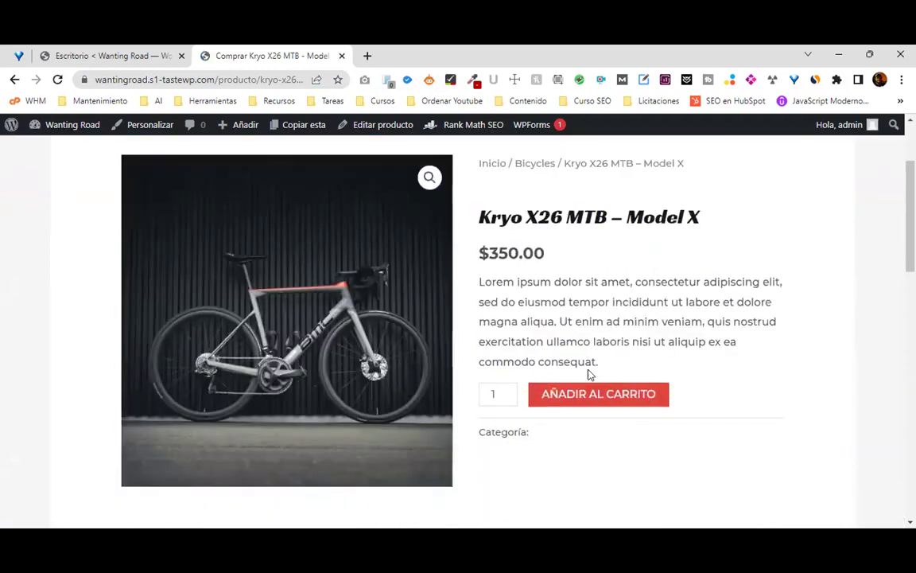
Add the Kryo X26 MTB – Model X to the cart twice, one unit each time.
{"action": "left_click", "coordinate": [591, 393]}
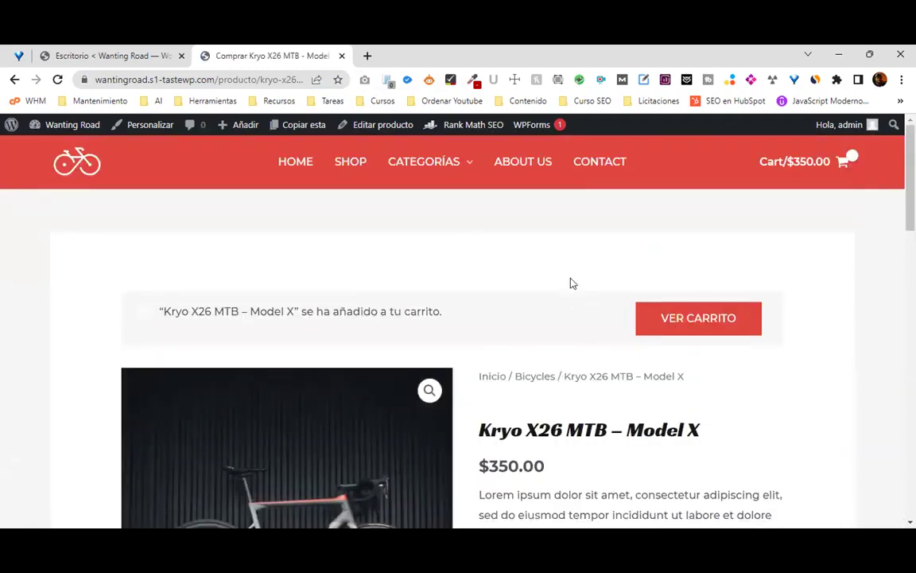
{"action": "scroll", "coordinate": [565, 280], "scroll_direction": "down", "scroll_amount": 5}
{"action": "scroll", "coordinate": [561, 332], "scroll_direction": "up", "scroll_amount": 1}
{"action": "scroll", "coordinate": [561, 333], "scroll_direction": "up", "scroll_amount": 1}
{"action": "left_click", "coordinate": [562, 340]}
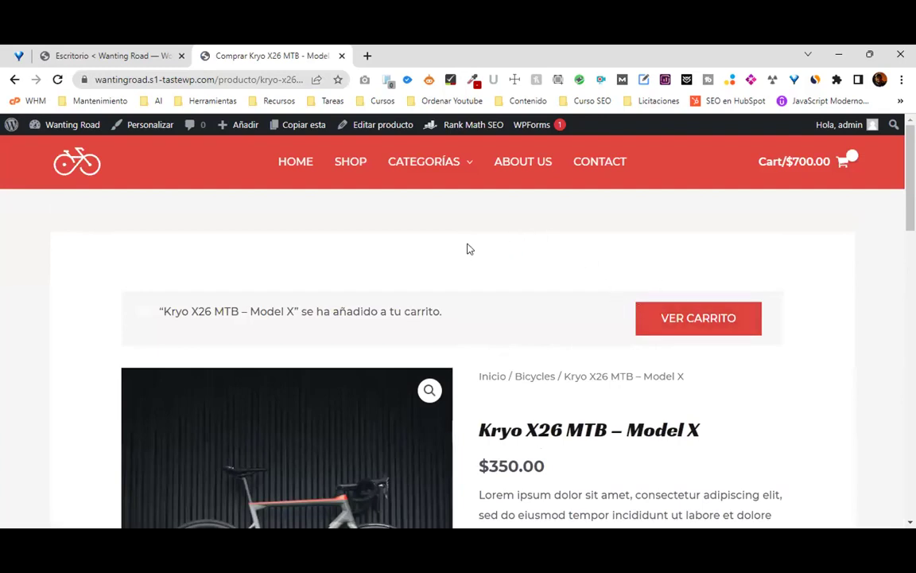
Switch to the WordPress dashboard and look over its admin menu and welcome screen.
{"action": "left_click", "coordinate": [123, 54]}
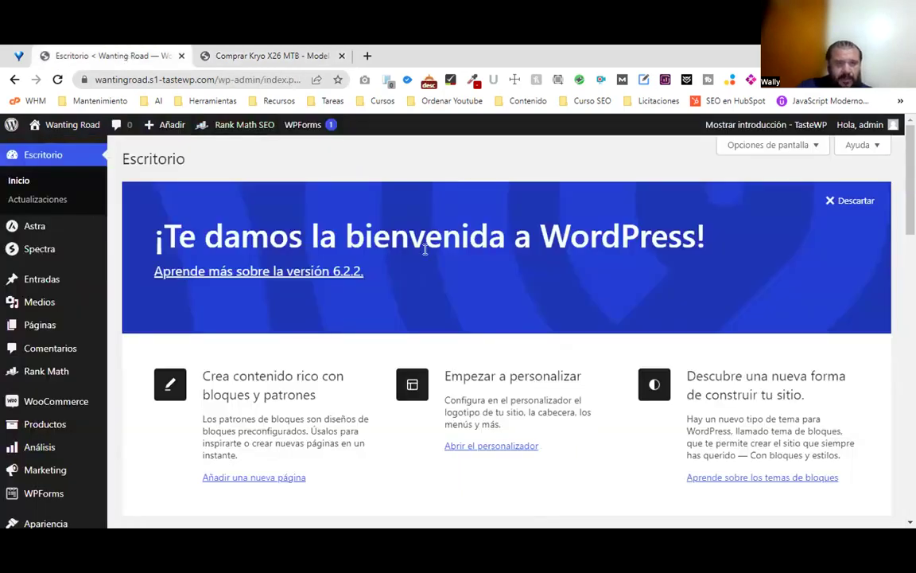
{"action": "scroll", "coordinate": [345, 281], "scroll_direction": "down", "scroll_amount": 2}
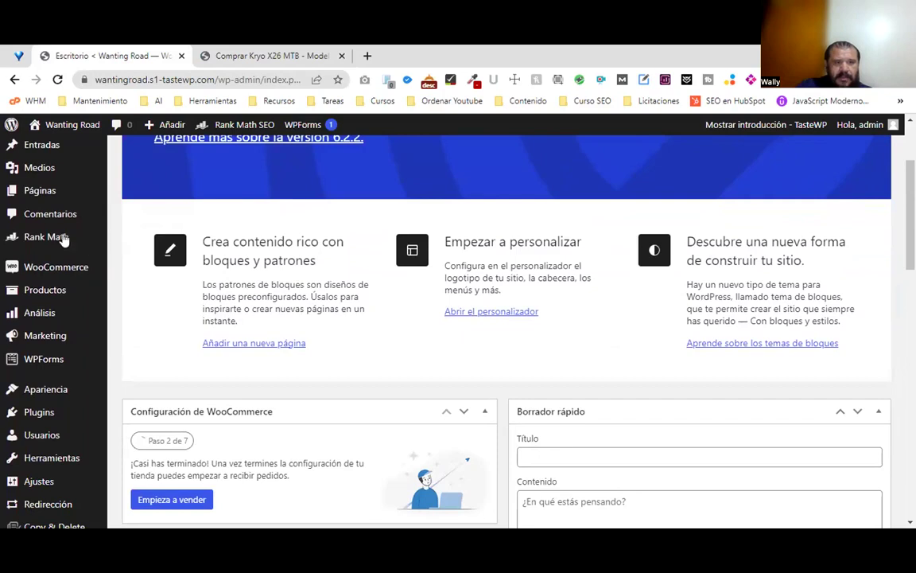
{"action": "mouse_move", "coordinate": [59, 237]}
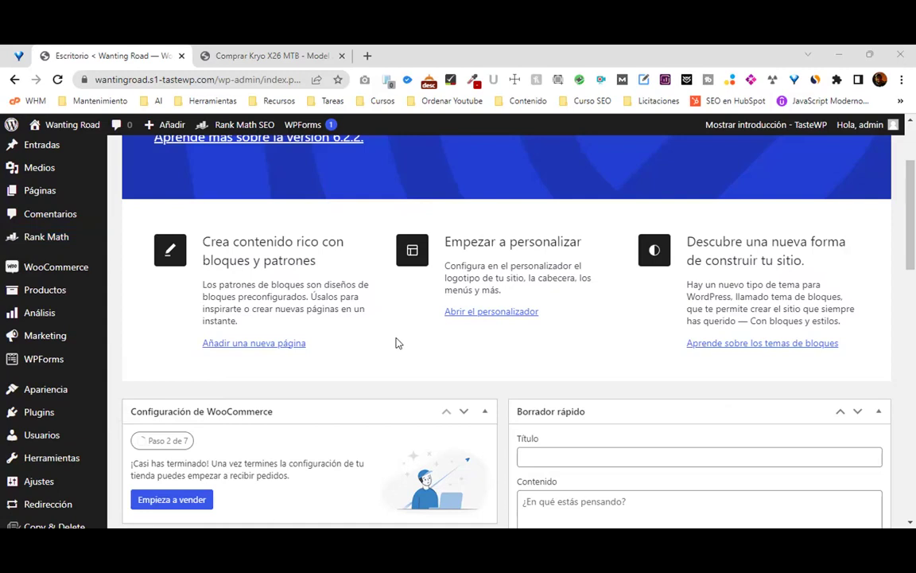
{"action": "scroll", "coordinate": [391, 340], "scroll_direction": "up", "scroll_amount": 3}
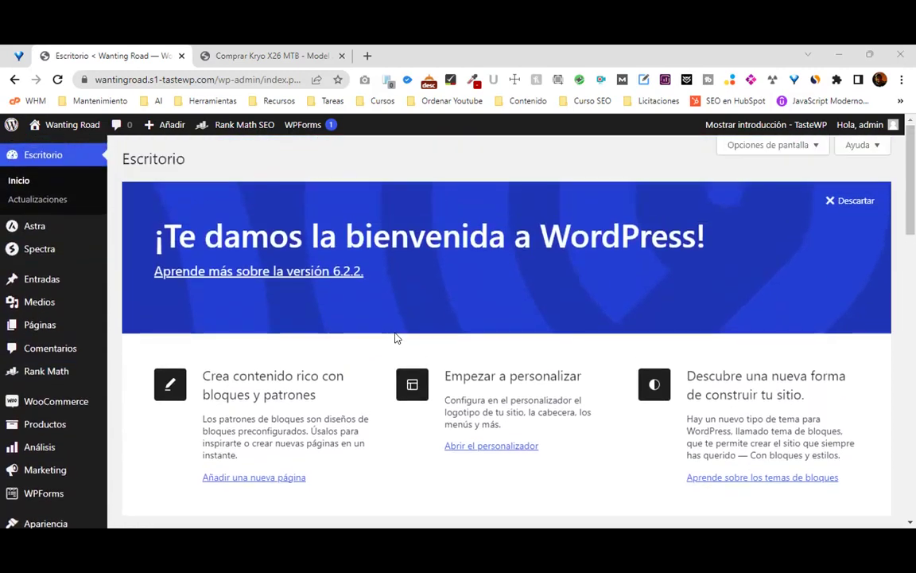
Try to analyze the on-page SEO of the Kryo X26 MTB – Model X product page with SEO Minion.
{"action": "left_click", "coordinate": [273, 56]}
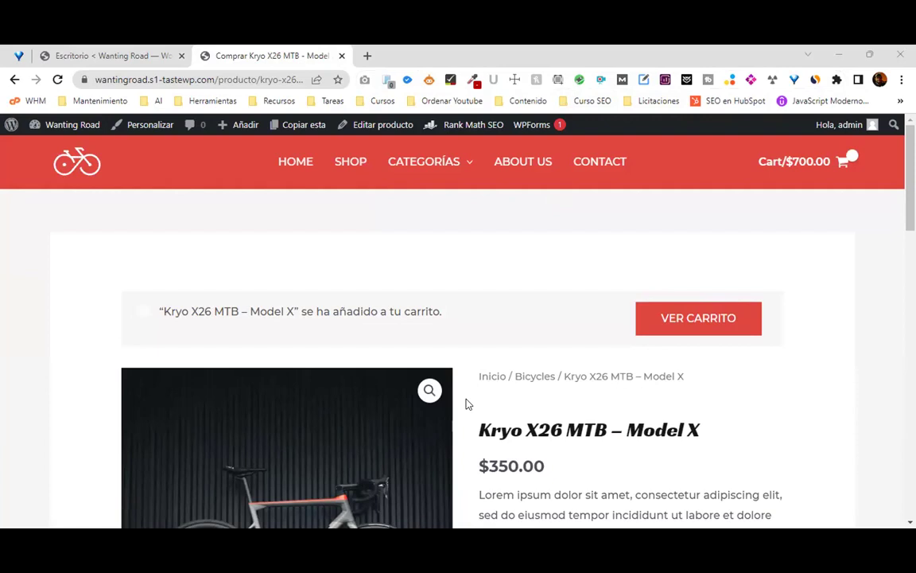
{"action": "left_click", "coordinate": [428, 81]}
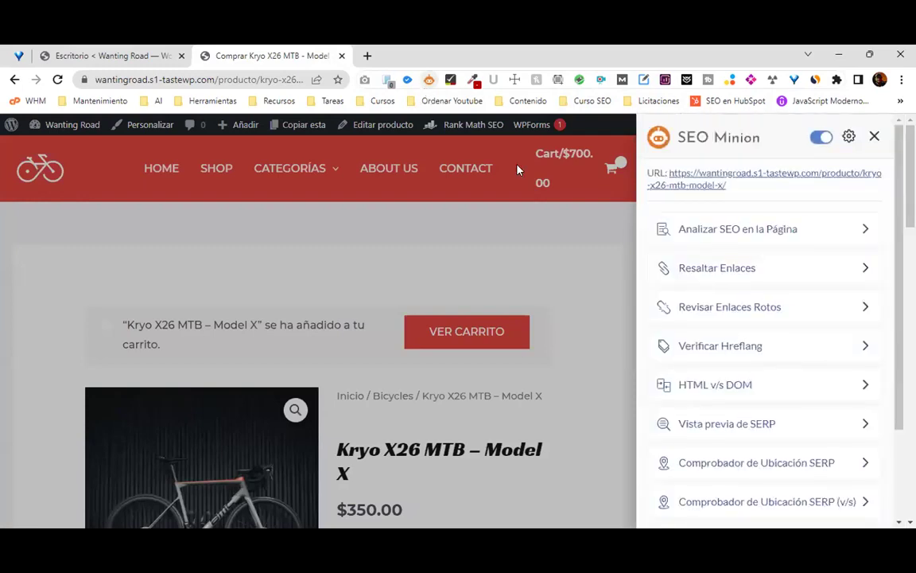
{"action": "left_click", "coordinate": [815, 233]}
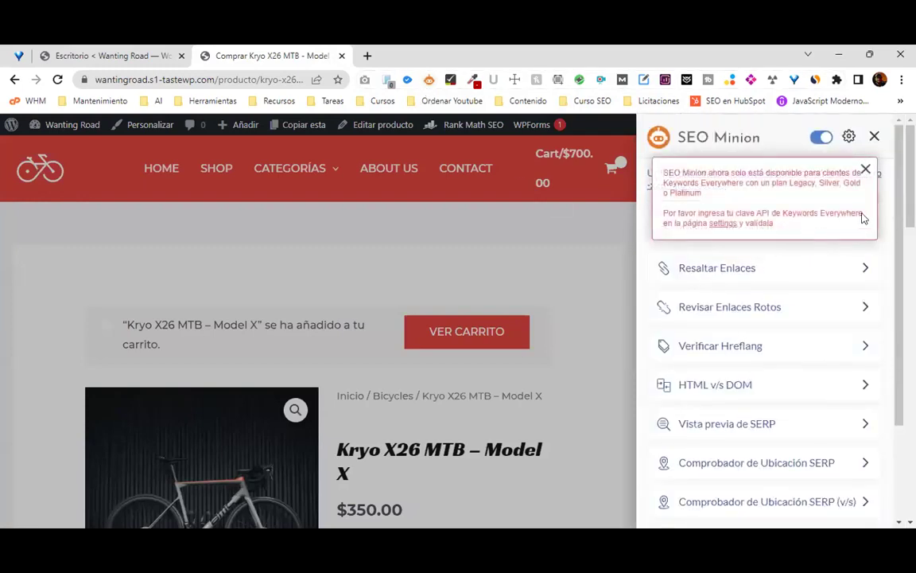
{"action": "left_click", "coordinate": [867, 171]}
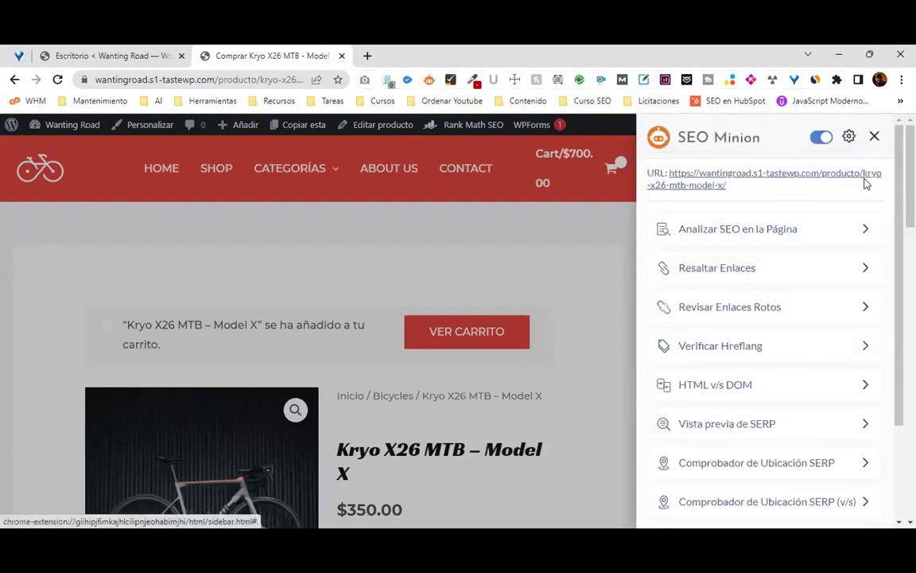
{"action": "left_click", "coordinate": [795, 229]}
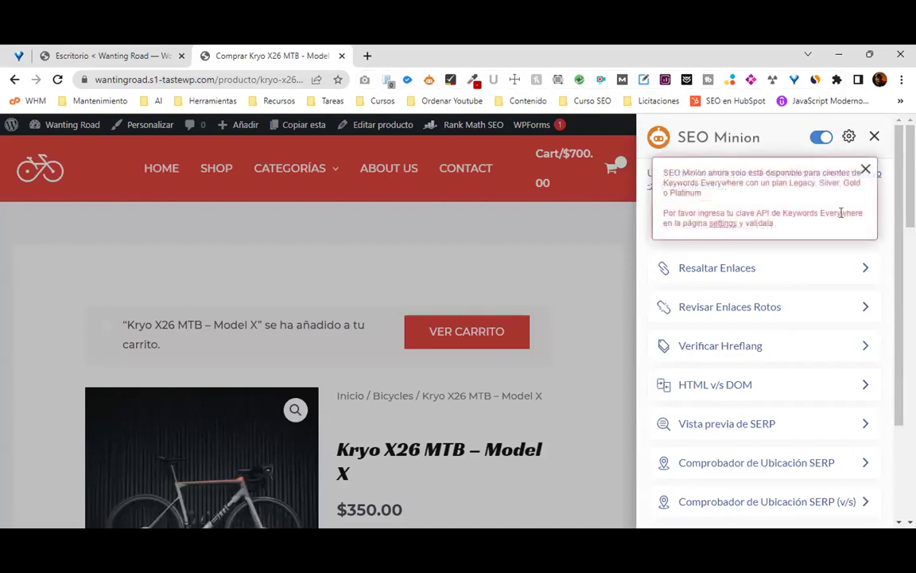
{"action": "left_click", "coordinate": [866, 171]}
{"action": "left_click", "coordinate": [866, 230]}
{"action": "left_click", "coordinate": [866, 169]}
{"action": "left_click", "coordinate": [876, 137]}
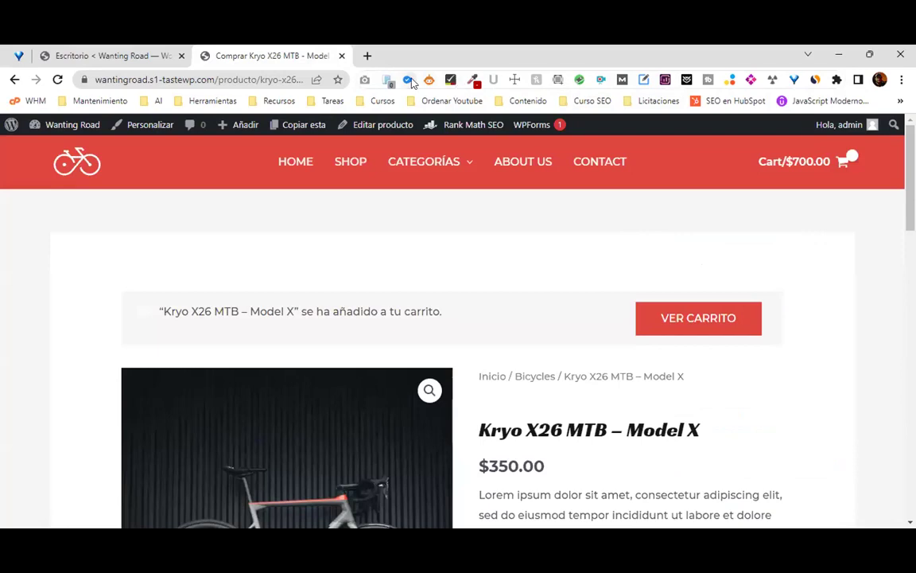
Generate the SEO report for the Kryo X26 MTB – Model X product page and show its full list of headings.
{"action": "left_click", "coordinate": [408, 80]}
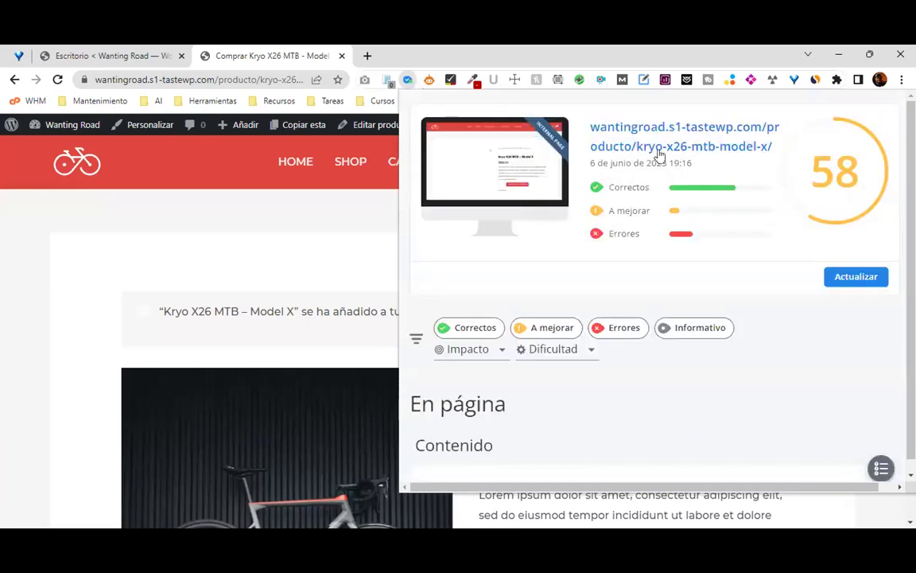
{"action": "scroll", "coordinate": [732, 225], "scroll_direction": "down", "scroll_amount": 1}
{"action": "scroll", "coordinate": [732, 227], "scroll_direction": "down", "scroll_amount": 2}
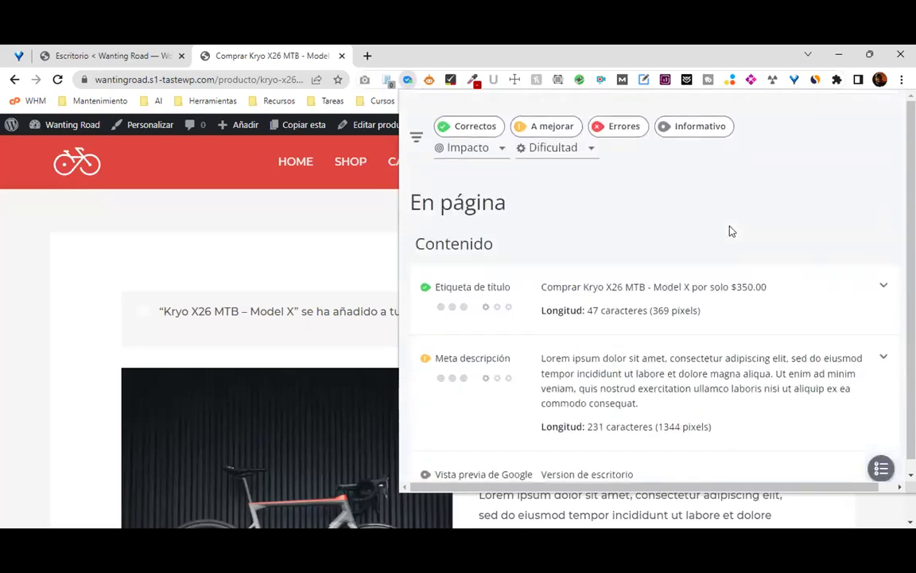
{"action": "scroll", "coordinate": [727, 234], "scroll_direction": "down", "scroll_amount": 5}
{"action": "scroll", "coordinate": [721, 249], "scroll_direction": "down", "scroll_amount": 3}
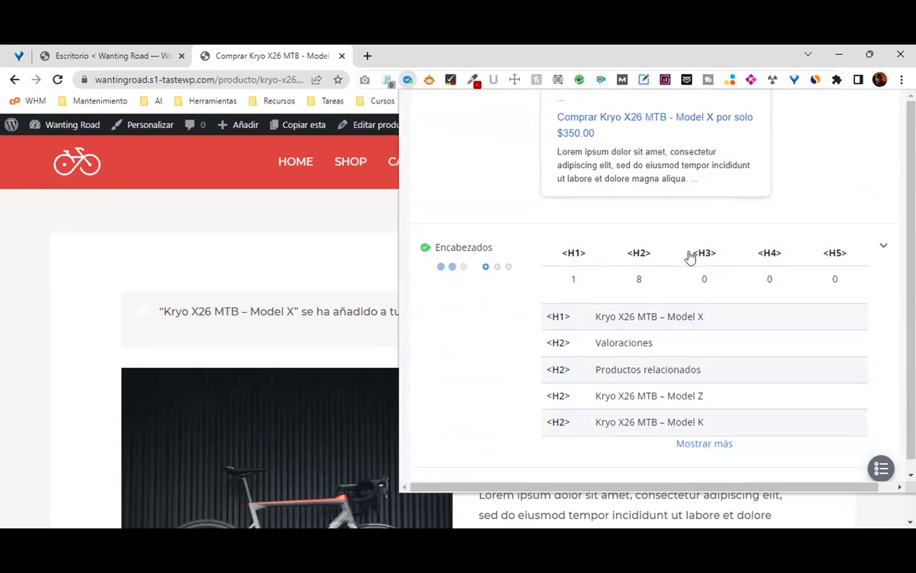
{"action": "scroll", "coordinate": [635, 315], "scroll_direction": "down", "scroll_amount": 2}
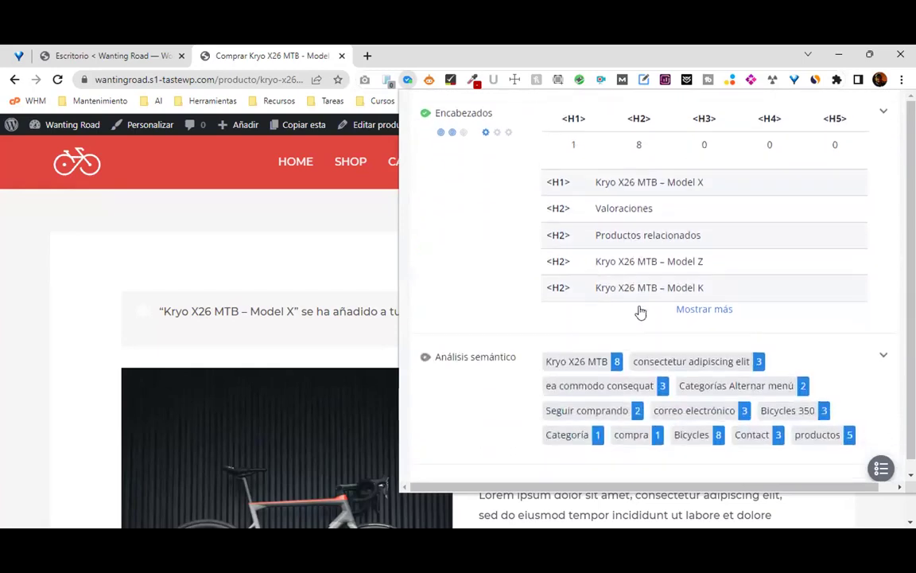
{"action": "left_click", "coordinate": [716, 309]}
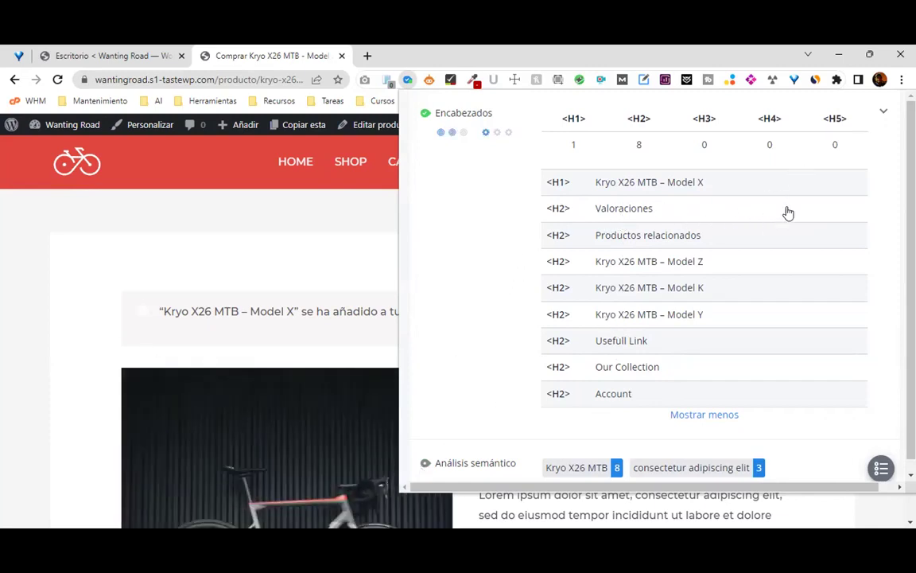
Examine the title tag, meta description and Google preview in the product page's SEO report, and close the report.
{"action": "scroll", "coordinate": [779, 217], "scroll_direction": "up", "scroll_amount": 1}
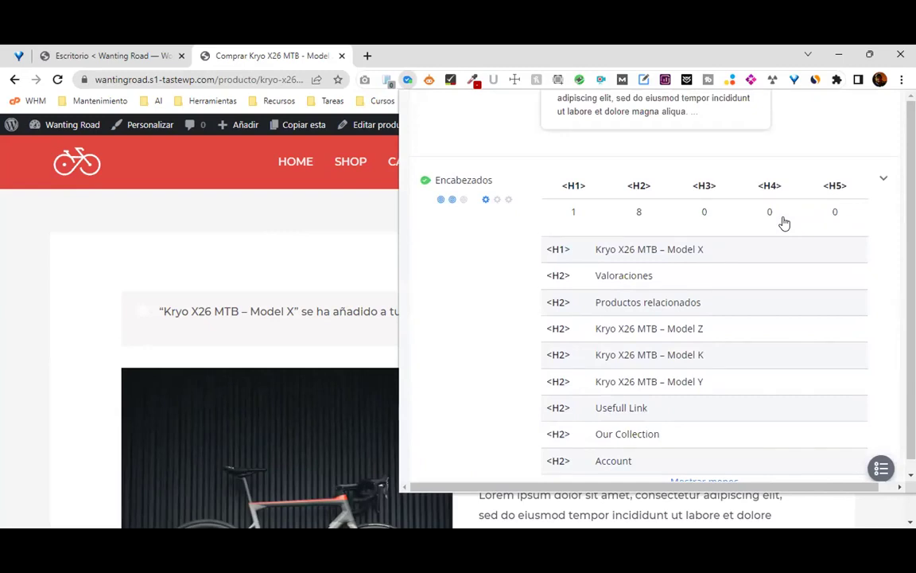
{"action": "scroll", "coordinate": [784, 223], "scroll_direction": "up", "scroll_amount": 4}
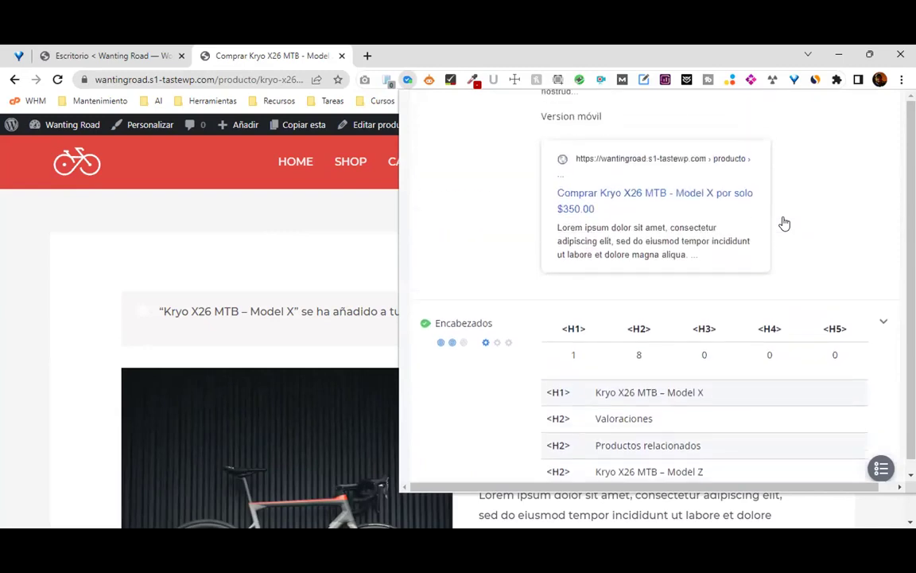
{"action": "scroll", "coordinate": [786, 227], "scroll_direction": "up", "scroll_amount": 1}
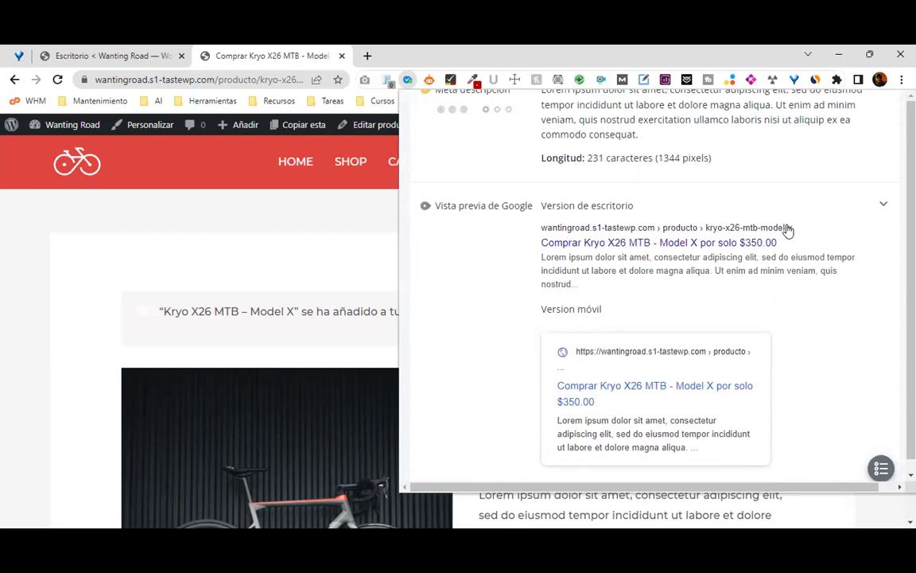
{"action": "scroll", "coordinate": [785, 232], "scroll_direction": "up", "scroll_amount": 2}
{"action": "scroll", "coordinate": [786, 236], "scroll_direction": "down", "scroll_amount": 2}
{"action": "scroll", "coordinate": [646, 388], "scroll_direction": "up", "scroll_amount": 2}
{"action": "scroll", "coordinate": [648, 389], "scroll_direction": "up", "scroll_amount": 1}
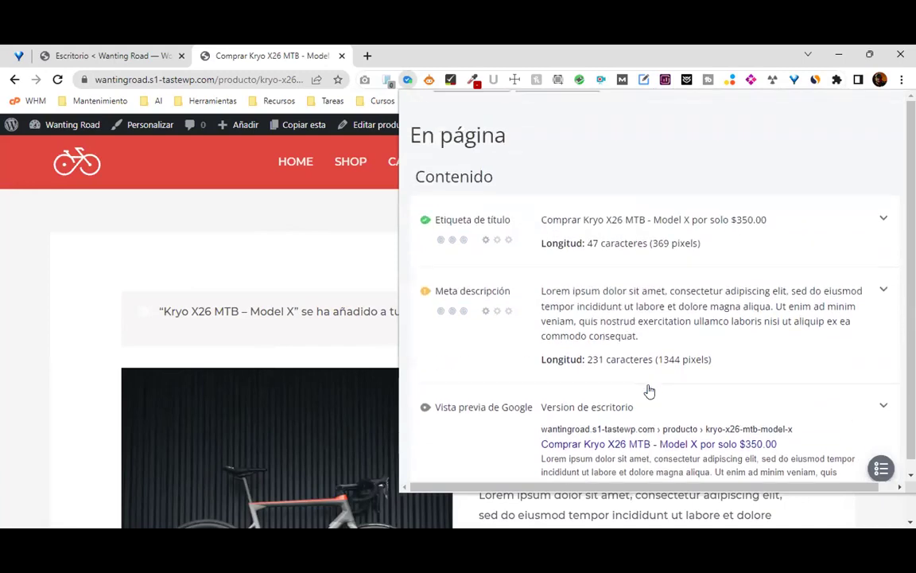
{"action": "scroll", "coordinate": [648, 390], "scroll_direction": "down", "scroll_amount": 2}
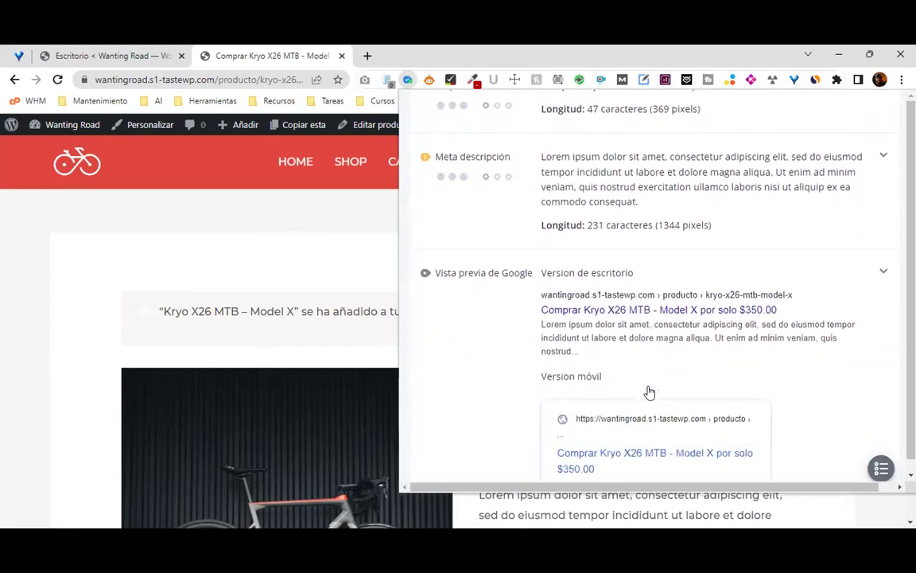
{"action": "left_click", "coordinate": [351, 268]}
{"action": "scroll", "coordinate": [351, 268], "scroll_direction": "down", "scroll_amount": 1}
{"action": "scroll", "coordinate": [351, 268], "scroll_direction": "up", "scroll_amount": 1}
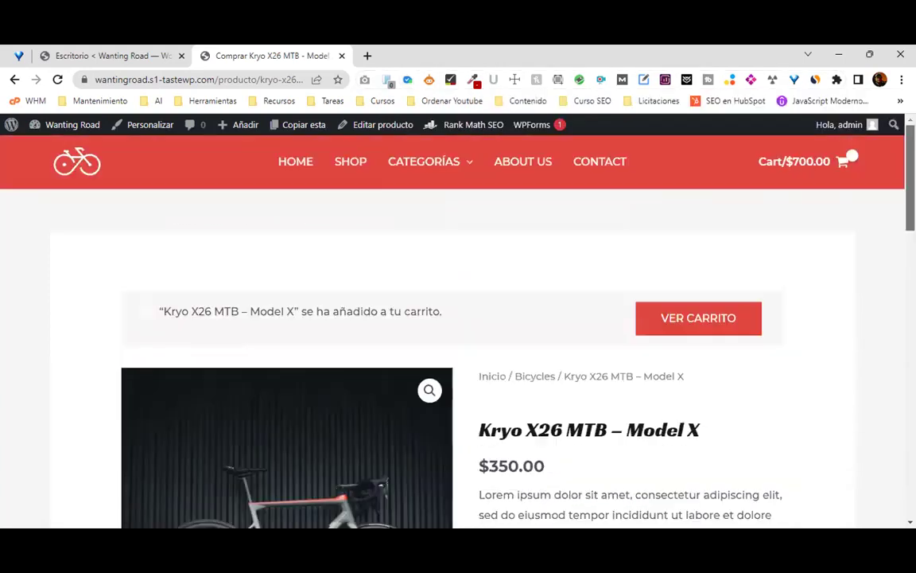
Generate the SEO report for the store's home page and examine its title tag, meta description, Google preview and headings.
{"action": "left_click", "coordinate": [307, 158]}
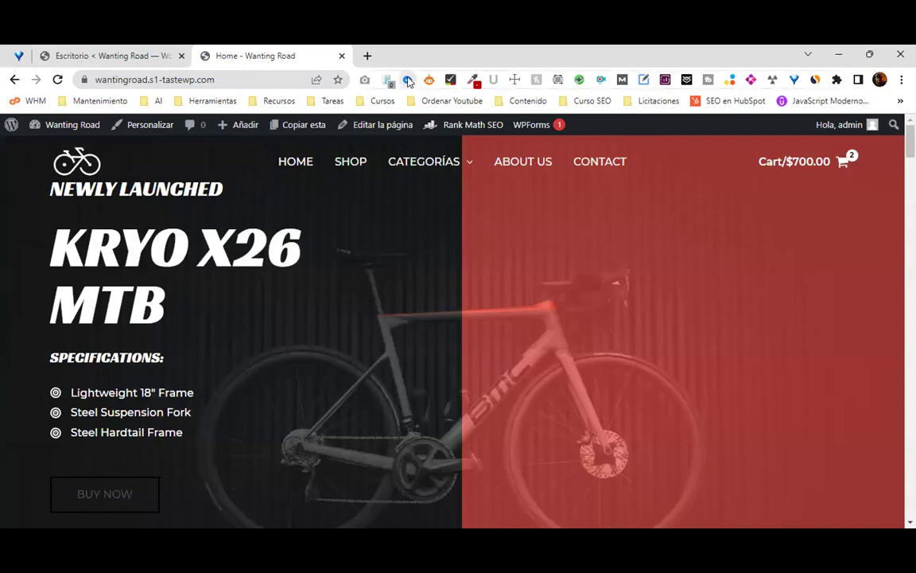
{"action": "left_click", "coordinate": [407, 80]}
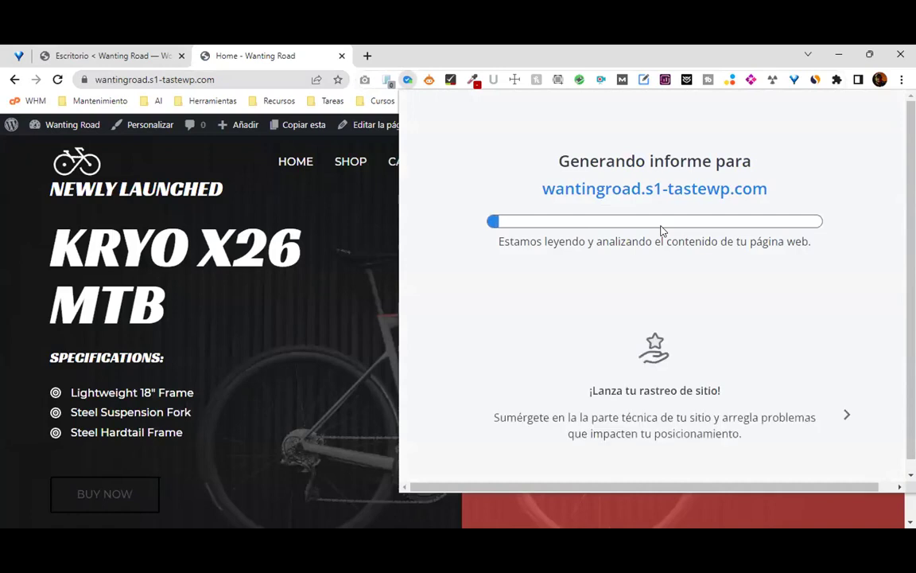
{"action": "scroll", "coordinate": [658, 236], "scroll_direction": "down", "scroll_amount": 1}
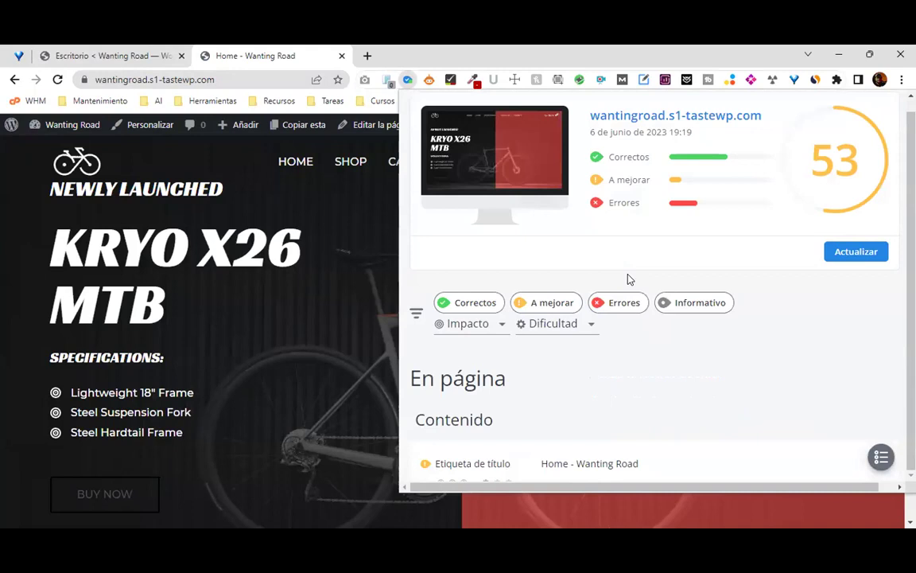
{"action": "scroll", "coordinate": [630, 337], "scroll_direction": "down", "scroll_amount": 5}
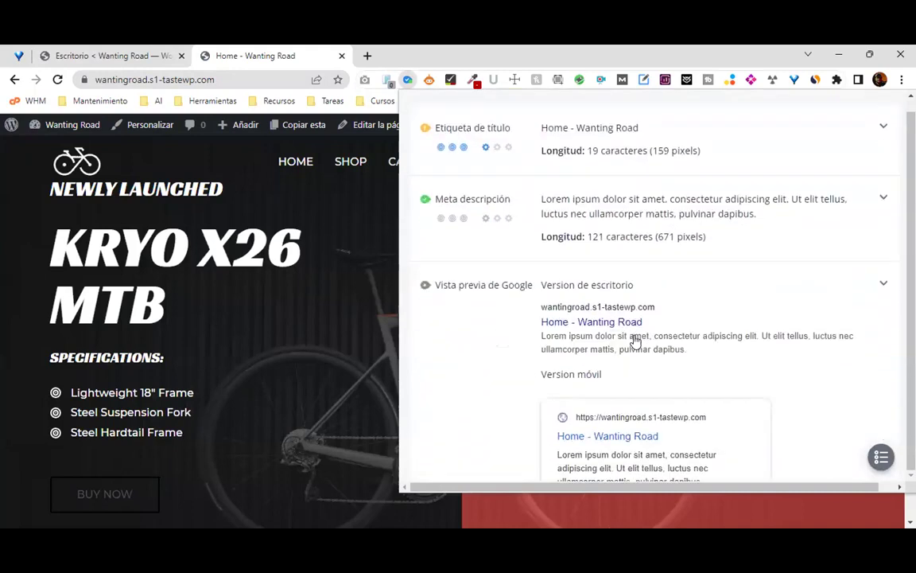
{"action": "scroll", "coordinate": [635, 340], "scroll_direction": "down", "scroll_amount": 4}
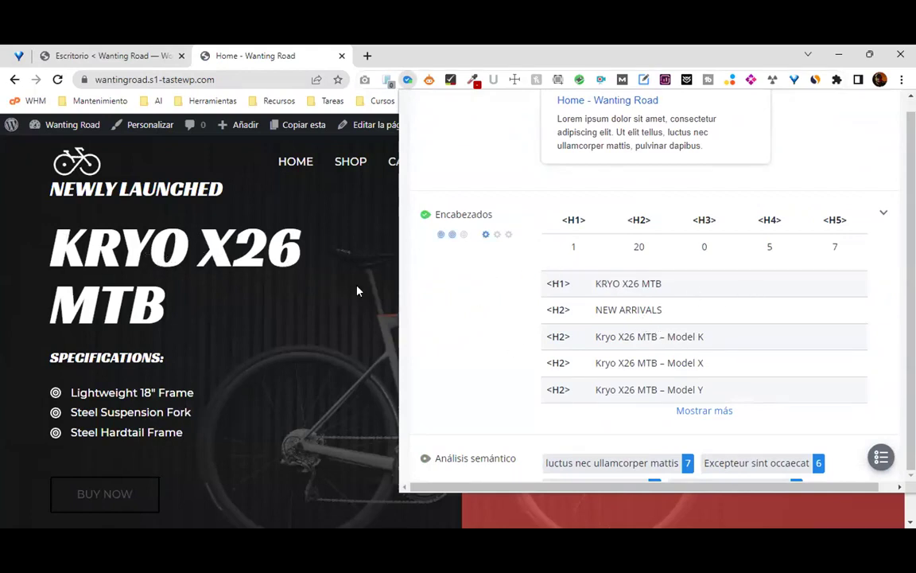
Switch to the store's WordPress dashboard and open the Rank Math SEO modules overview.
{"action": "left_click", "coordinate": [79, 54]}
{"action": "left_click", "coordinate": [80, 54]}
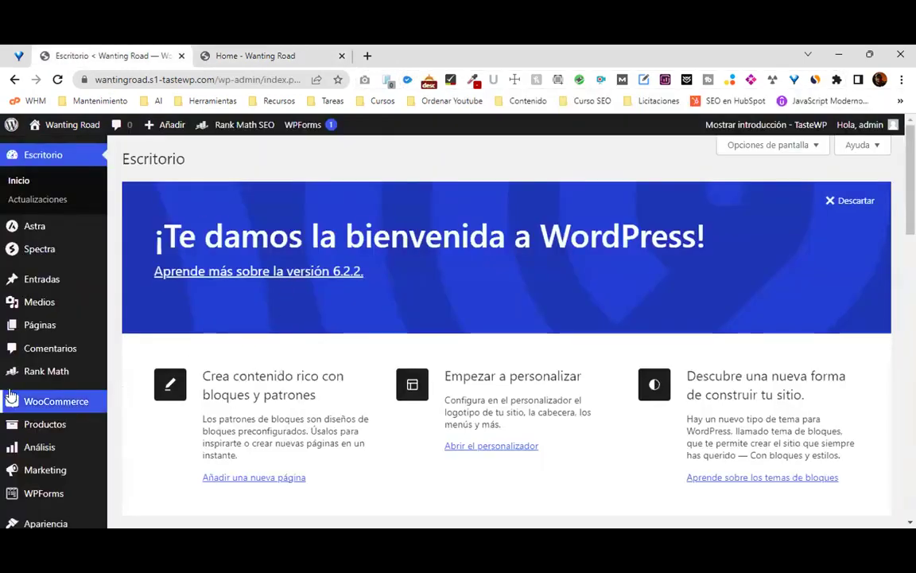
{"action": "left_click", "coordinate": [42, 373]}
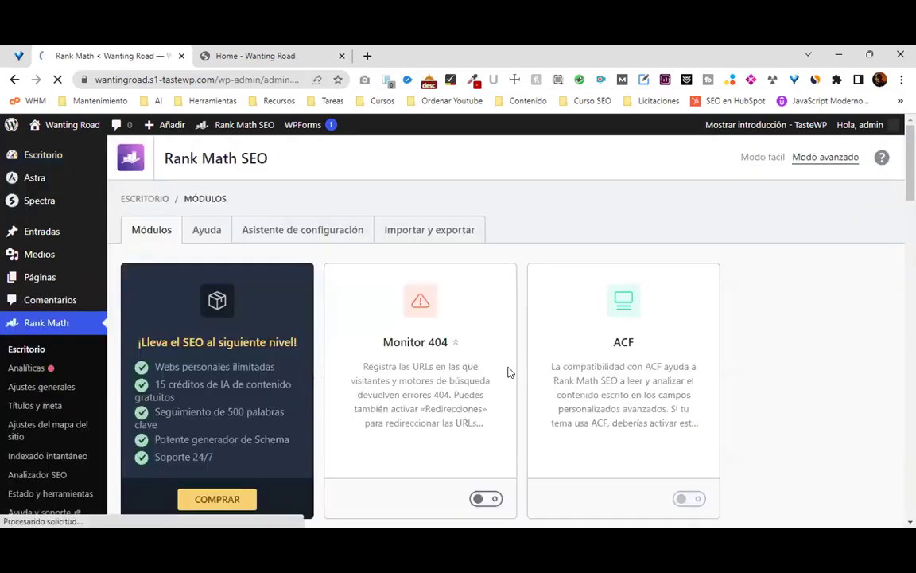
Examine the Rank Math modules and which are enabled, from Monitor 404 through SEO local, Schema and Analizador SEO to WooCommerce.
{"action": "scroll", "coordinate": [509, 372], "scroll_direction": "down", "scroll_amount": 2}
{"action": "scroll", "coordinate": [509, 372], "scroll_direction": "down", "scroll_amount": 3}
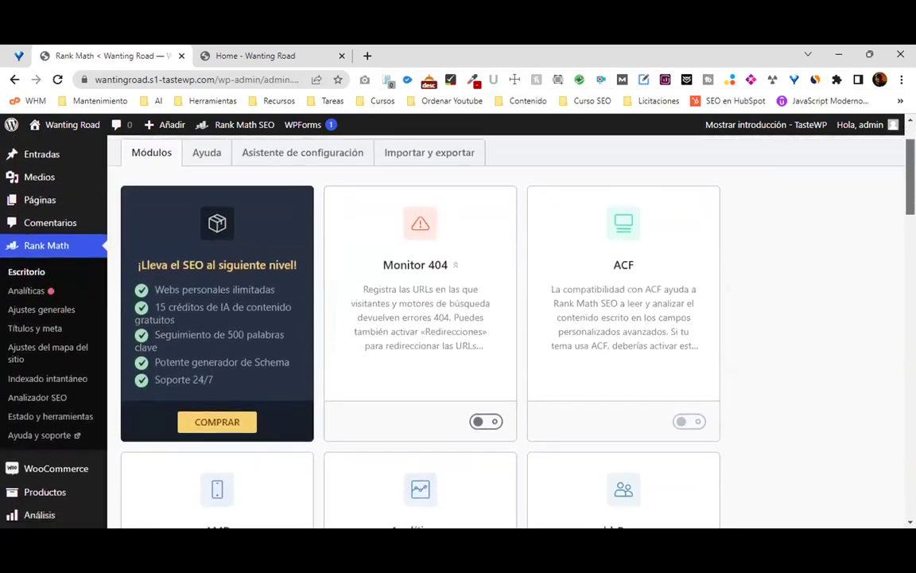
{"action": "scroll", "coordinate": [867, 269], "scroll_direction": "up", "scroll_amount": 2}
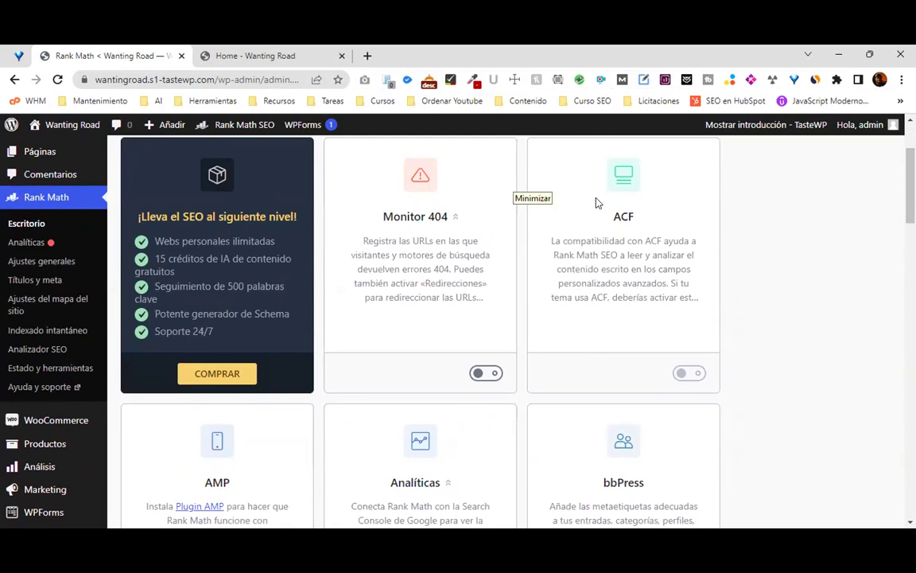
{"action": "scroll", "coordinate": [732, 254], "scroll_direction": "down", "scroll_amount": 3}
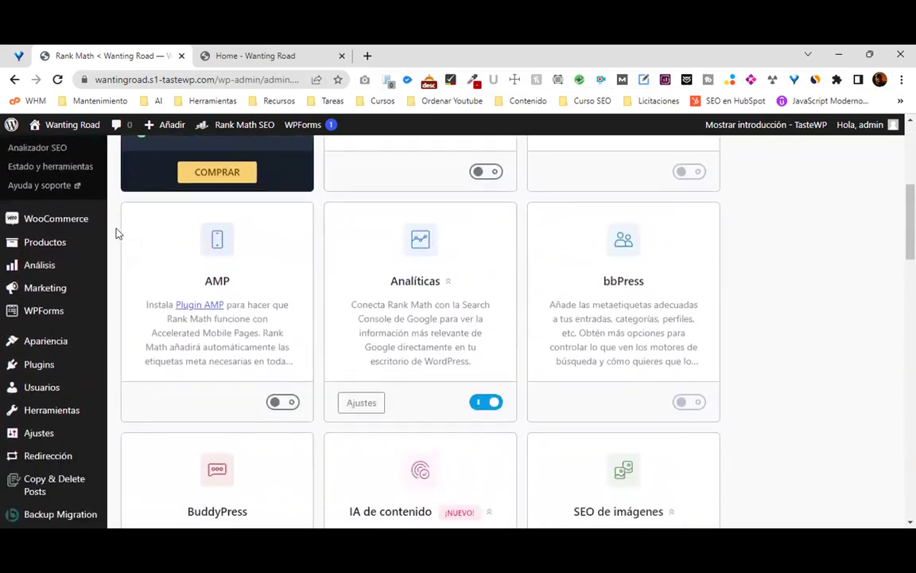
{"action": "scroll", "coordinate": [117, 230], "scroll_direction": "up", "scroll_amount": 3}
{"action": "scroll", "coordinate": [769, 303], "scroll_direction": "down", "scroll_amount": 7}
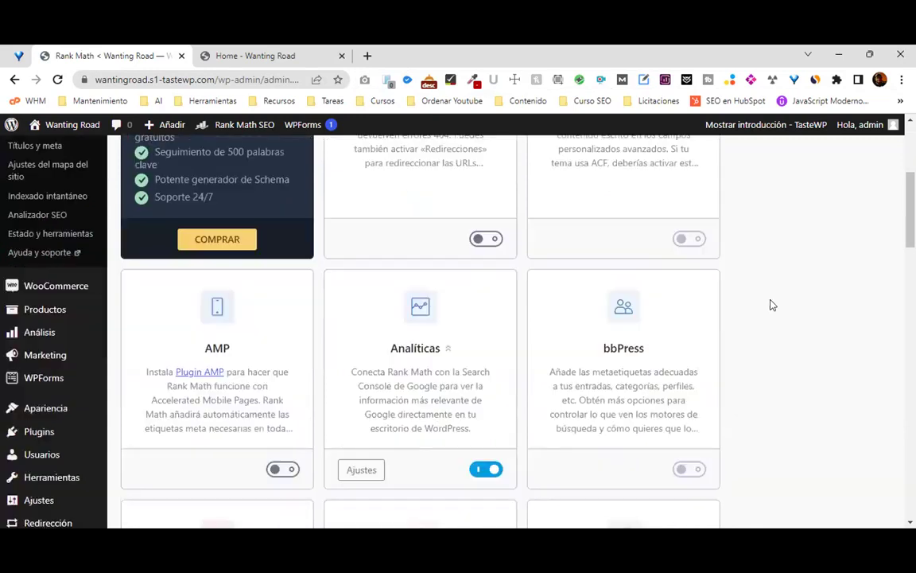
{"action": "scroll", "coordinate": [776, 307], "scroll_direction": "down", "scroll_amount": 1}
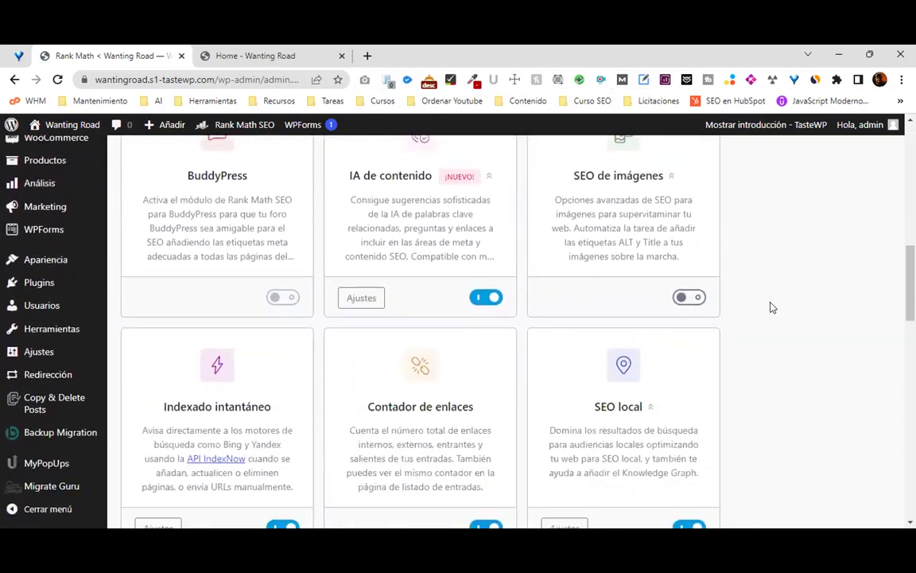
{"action": "scroll", "coordinate": [270, 337], "scroll_direction": "down", "scroll_amount": 1}
{"action": "scroll", "coordinate": [270, 337], "scroll_direction": "down", "scroll_amount": 1}
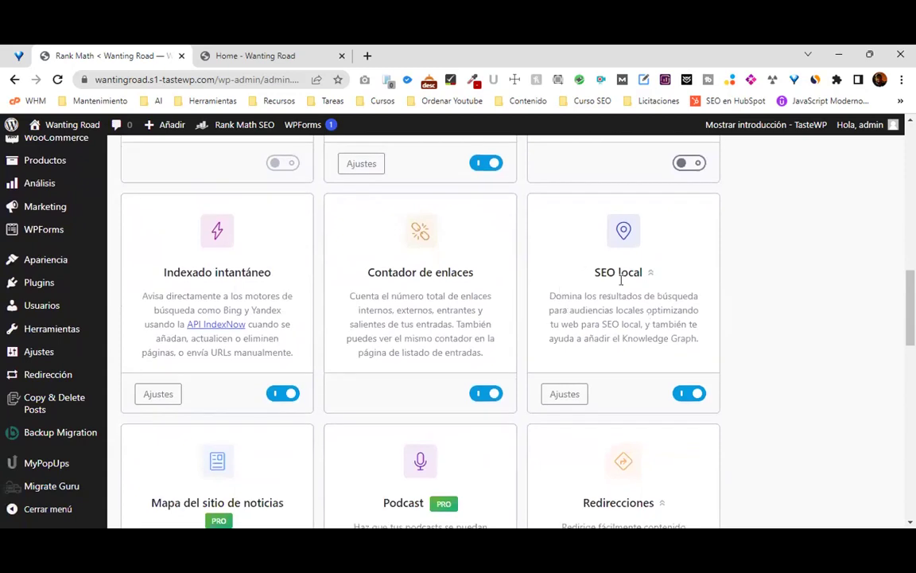
{"action": "scroll", "coordinate": [784, 331], "scroll_direction": "down", "scroll_amount": 2}
{"action": "scroll", "coordinate": [508, 293], "scroll_direction": "down", "scroll_amount": 3}
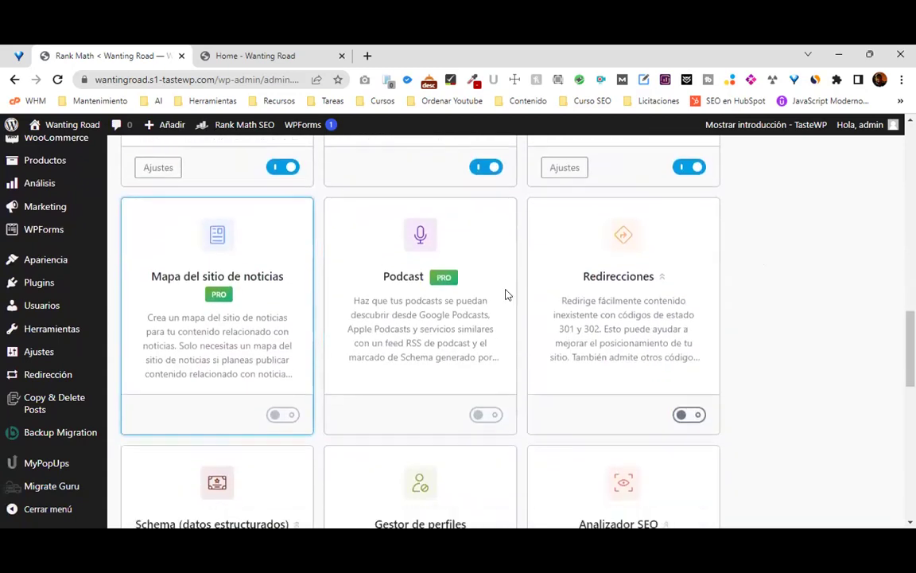
{"action": "scroll", "coordinate": [203, 294], "scroll_direction": "down", "scroll_amount": 1}
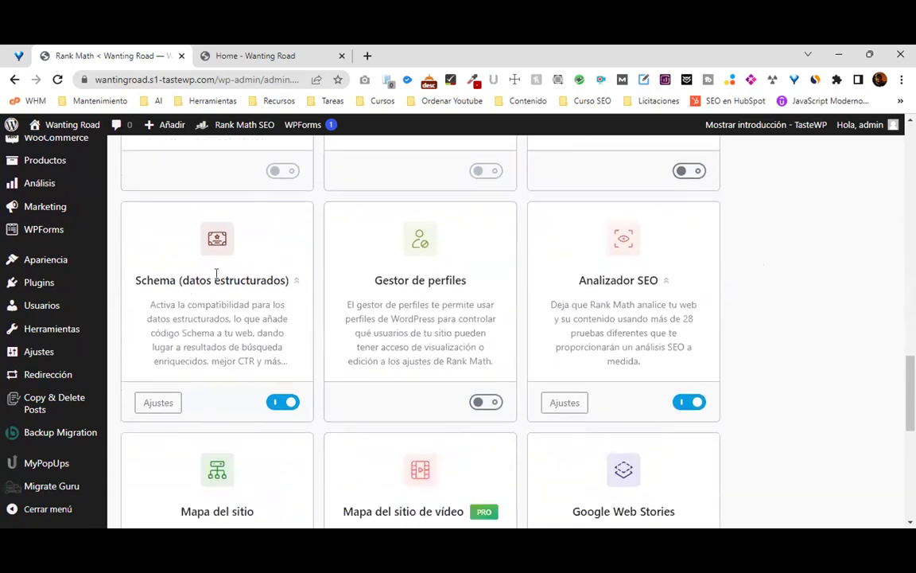
{"action": "scroll", "coordinate": [848, 350], "scroll_direction": "down", "scroll_amount": 4}
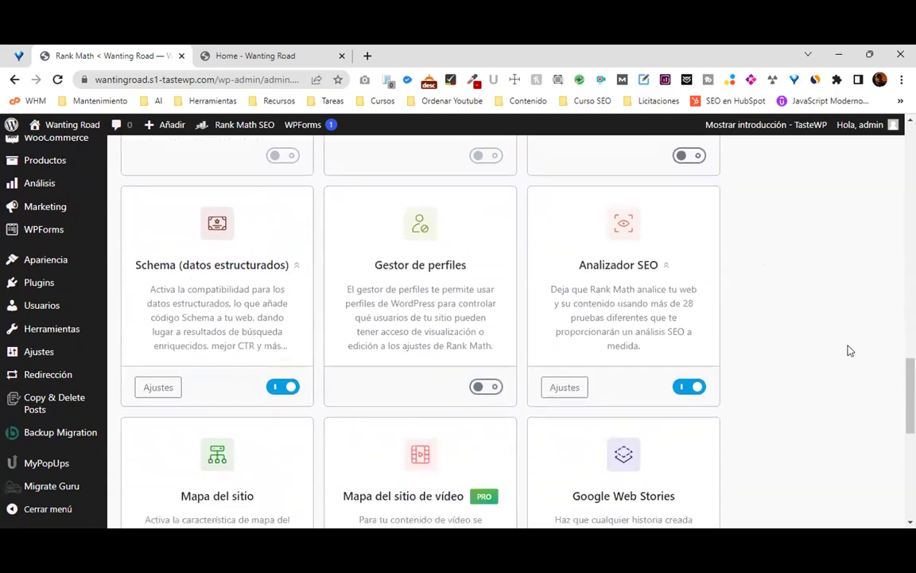
{"action": "scroll", "coordinate": [822, 336], "scroll_direction": "down", "scroll_amount": 1}
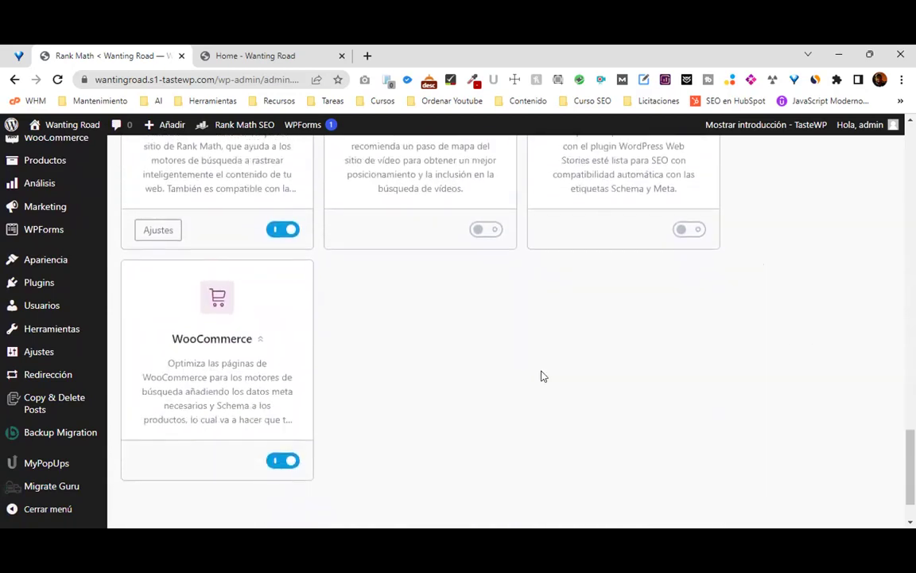
{"action": "scroll", "coordinate": [224, 359], "scroll_direction": "up", "scroll_amount": 2}
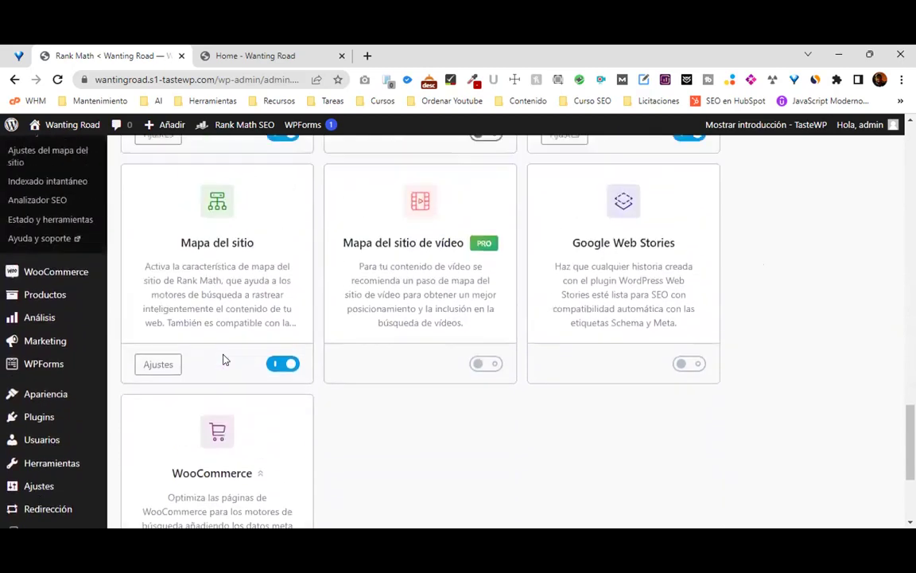
{"action": "scroll", "coordinate": [225, 361], "scroll_direction": "down", "scroll_amount": 1}
{"action": "scroll", "coordinate": [796, 340], "scroll_direction": "up", "scroll_amount": 2}
{"action": "scroll", "coordinate": [849, 336], "scroll_direction": "up", "scroll_amount": 6}
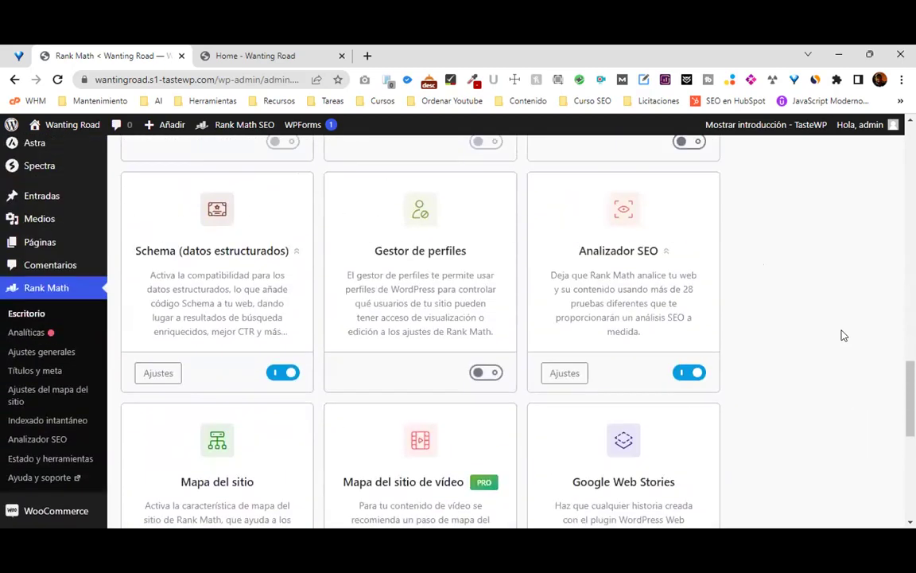
{"action": "scroll", "coordinate": [842, 335], "scroll_direction": "up", "scroll_amount": 2}
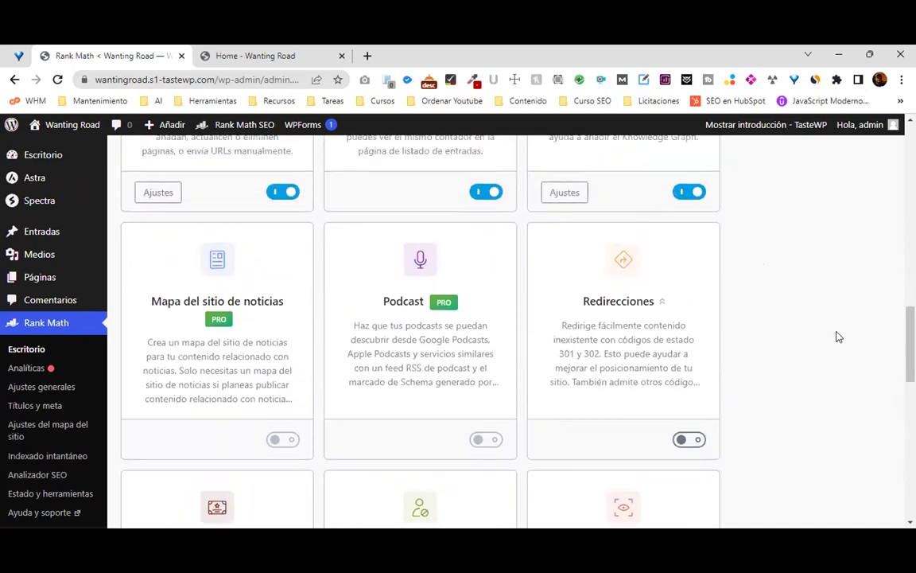
{"action": "scroll", "coordinate": [831, 339], "scroll_direction": "up", "scroll_amount": 1}
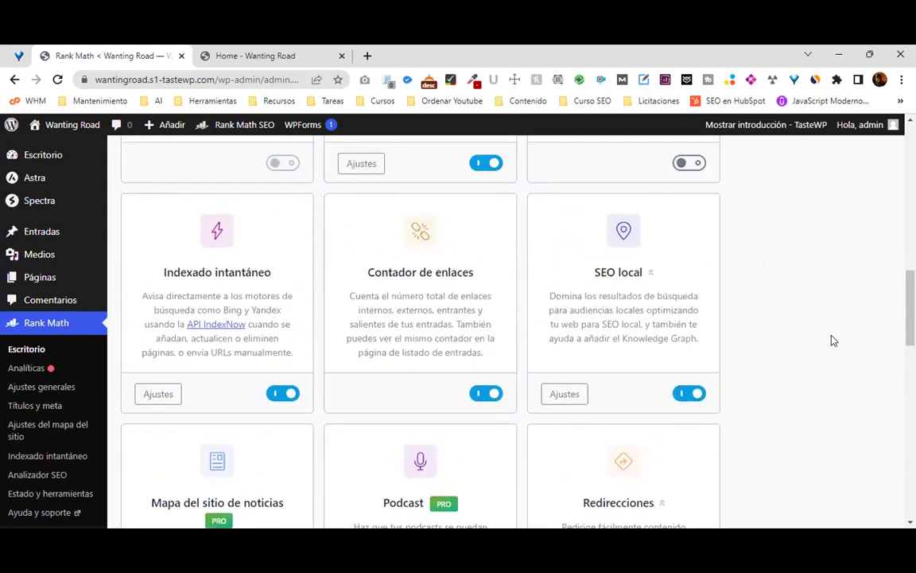
{"action": "scroll", "coordinate": [628, 350], "scroll_direction": "up", "scroll_amount": 2}
{"action": "scroll", "coordinate": [714, 327], "scroll_direction": "up", "scroll_amount": 5}
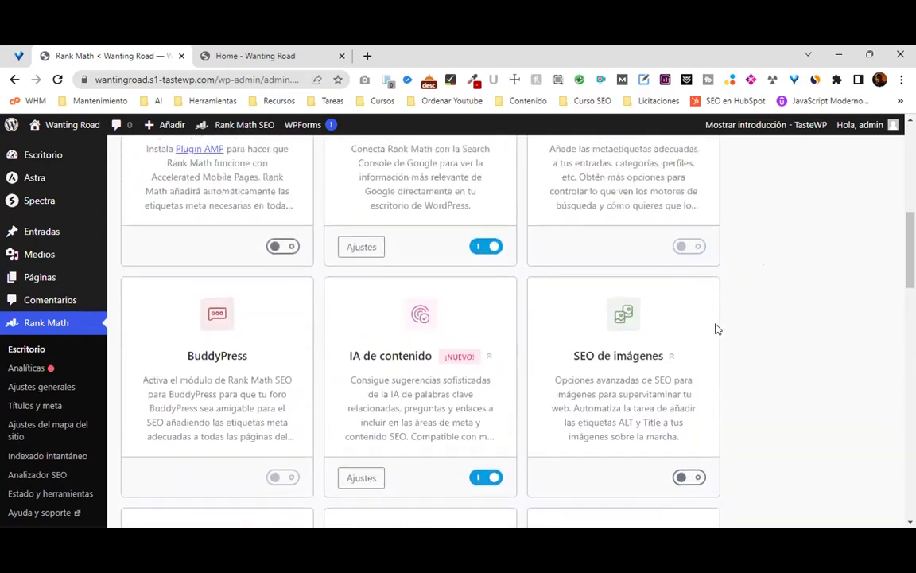
{"action": "scroll", "coordinate": [764, 319], "scroll_direction": "up", "scroll_amount": 1}
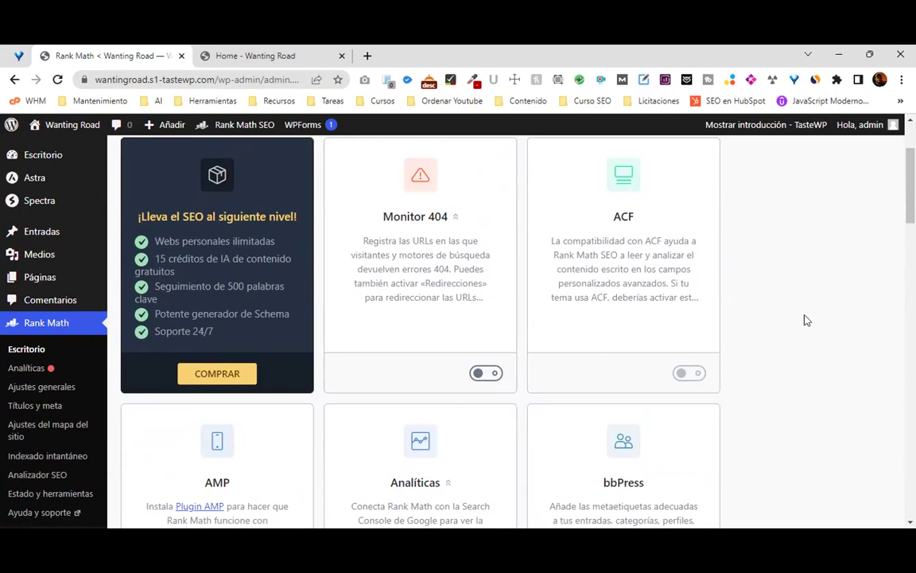
{"action": "scroll", "coordinate": [829, 309], "scroll_direction": "up", "scroll_amount": 1}
{"action": "scroll", "coordinate": [828, 302], "scroll_direction": "up", "scroll_amount": 3}
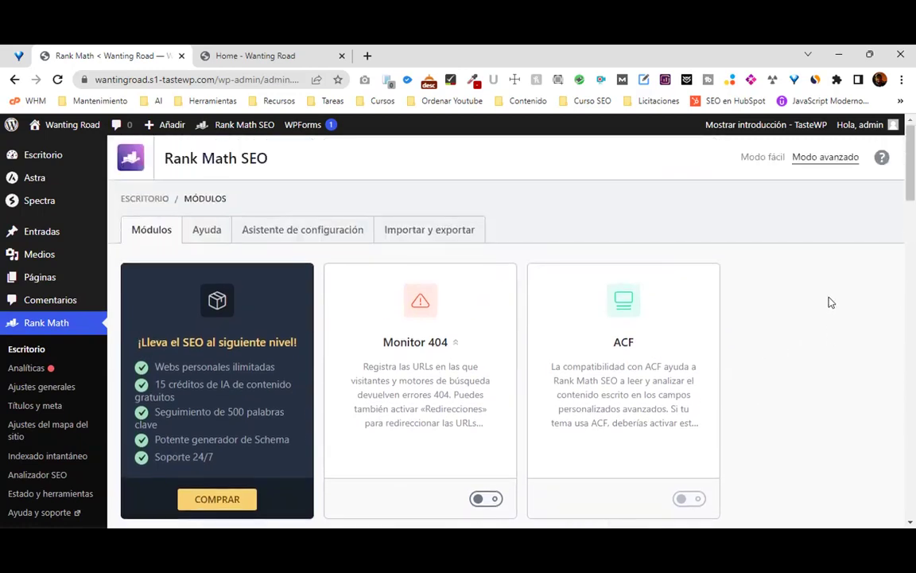
Return to the store's home page and open the Kryo X26 MTB – Model Y product page.
{"action": "left_click", "coordinate": [251, 56]}
{"action": "mouse_move", "coordinate": [474, 162]}
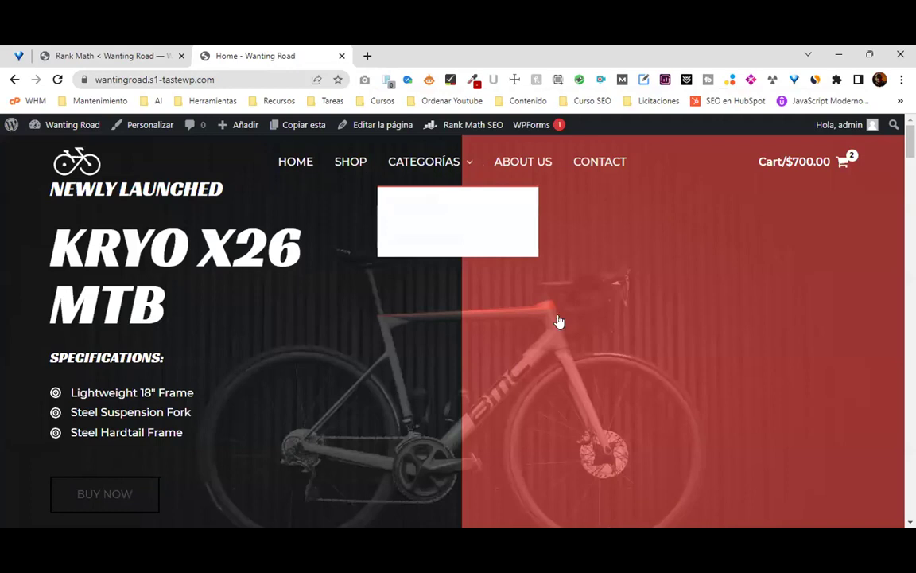
{"action": "scroll", "coordinate": [545, 296], "scroll_direction": "down", "scroll_amount": 5}
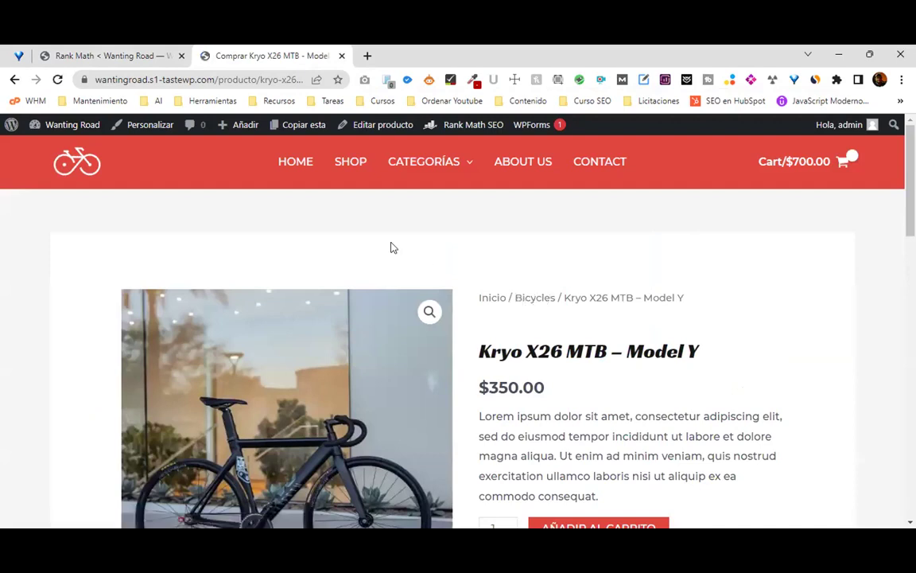
Examine the structure of the Model Y product's full URL, including its protocol, domain and producto base.
{"action": "left_click", "coordinate": [239, 79]}
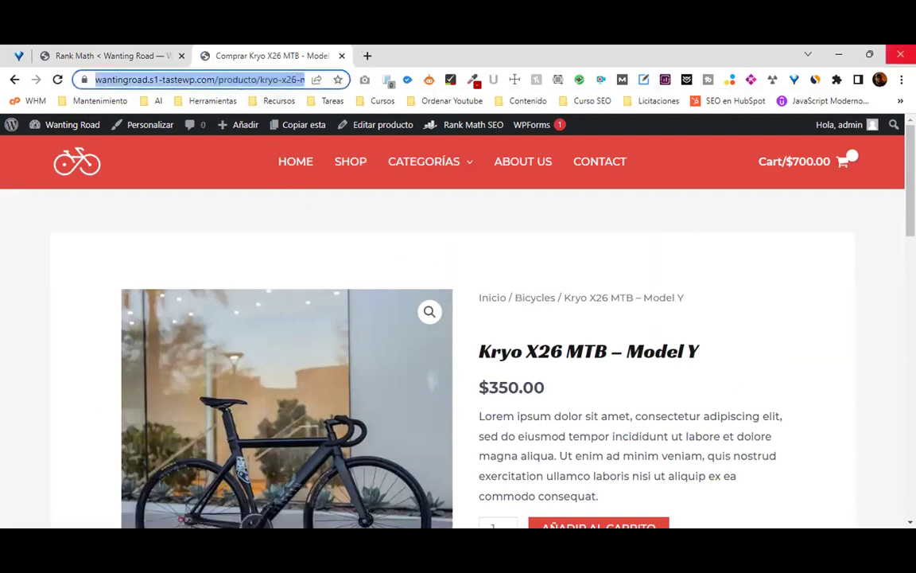
{"action": "key", "text": "End"}
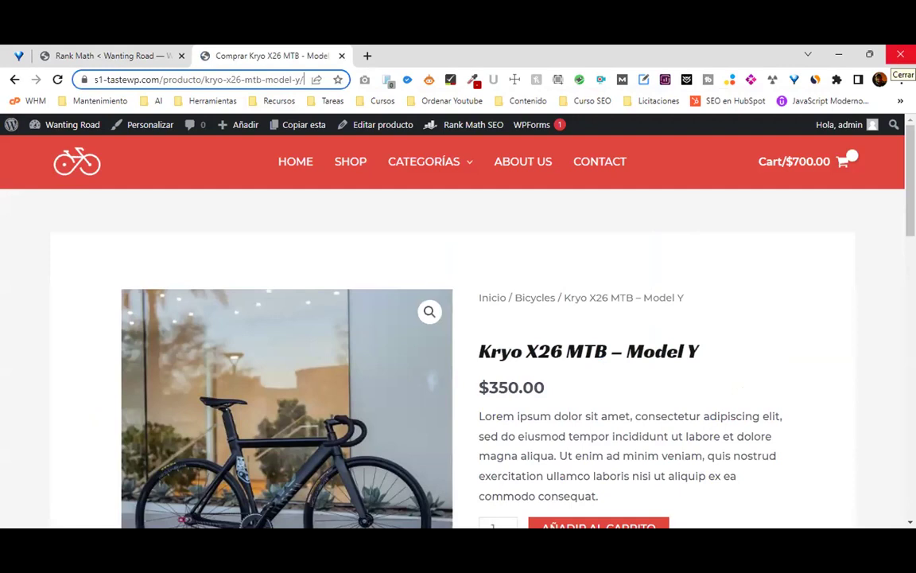
{"action": "key", "text": "ctrl+Left"}
{"action": "key", "text": "ctrl+Left"}
{"action": "key", "text": "ctrl+Left"}
{"action": "key", "text": "ctrl+Left"}
{"action": "key", "text": "ctrl+Left"}
{"action": "key", "text": "ctrl+Left"}
{"action": "key", "text": "Left"}
{"action": "key", "text": "Left"}
{"action": "key", "text": "Left"}
{"action": "key", "text": "Left"}
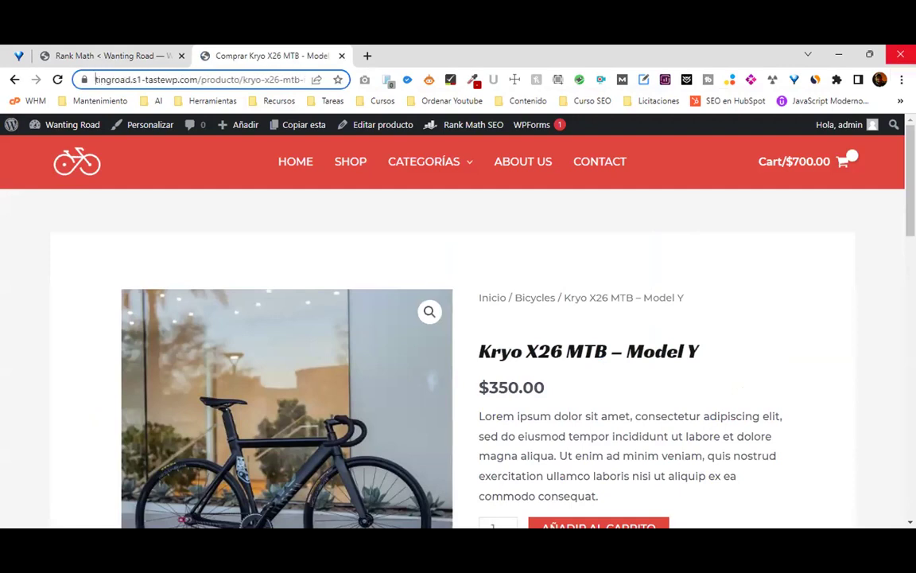
{"action": "key", "text": "Left"}
{"action": "key", "text": "Left"}
{"action": "key", "text": "Left"}
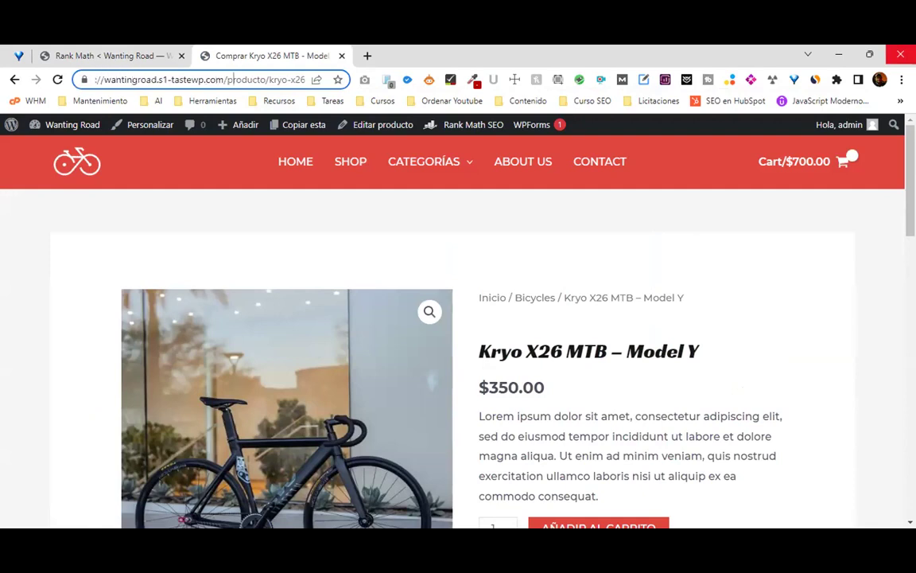
{"action": "key", "text": "Right"}
{"action": "key", "text": "Right"}
{"action": "key", "text": "Right"}
{"action": "key", "text": "Right"}
{"action": "key", "text": "Right"}
{"action": "key", "text": "Right"}
{"action": "key", "text": "Right"}
{"action": "key", "text": "Right"}
{"action": "key", "text": "Right"}
{"action": "key", "text": "Right"}
{"action": "key", "text": "Right"}
{"action": "key", "text": "Right"}
{"action": "key", "text": "Right"}
{"action": "key", "text": "Right"}
{"action": "key", "text": "Right"}
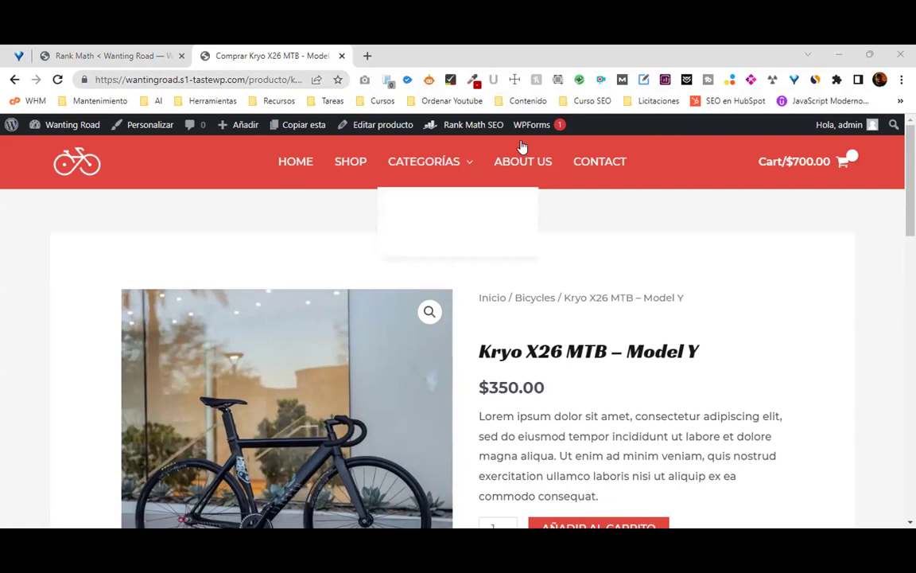
Open the Kryo X26 MTB – Model Y product for editing and examine its product data, categories and Rank Math SEO preview.
{"action": "left_click", "coordinate": [383, 124]}
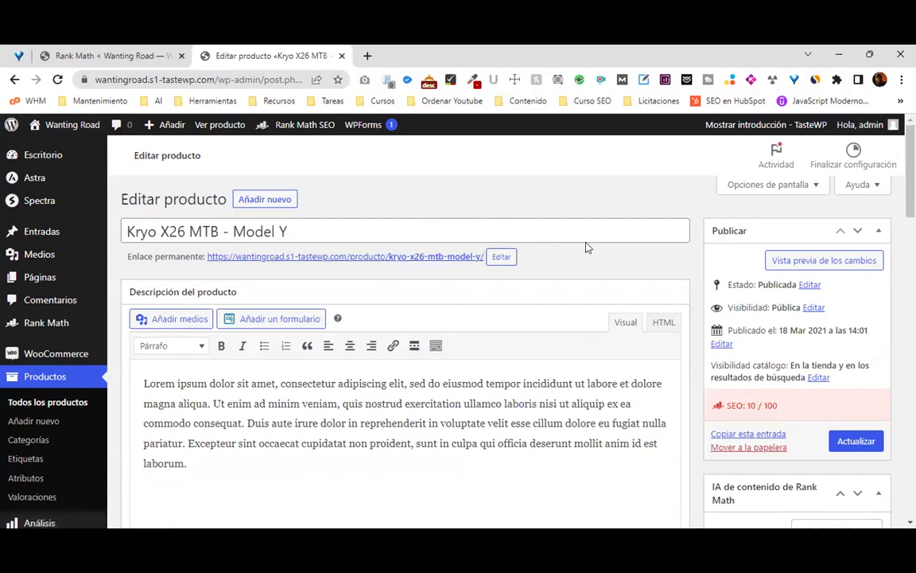
{"action": "scroll", "coordinate": [585, 247], "scroll_direction": "down", "scroll_amount": 2}
{"action": "scroll", "coordinate": [586, 250], "scroll_direction": "down", "scroll_amount": 2}
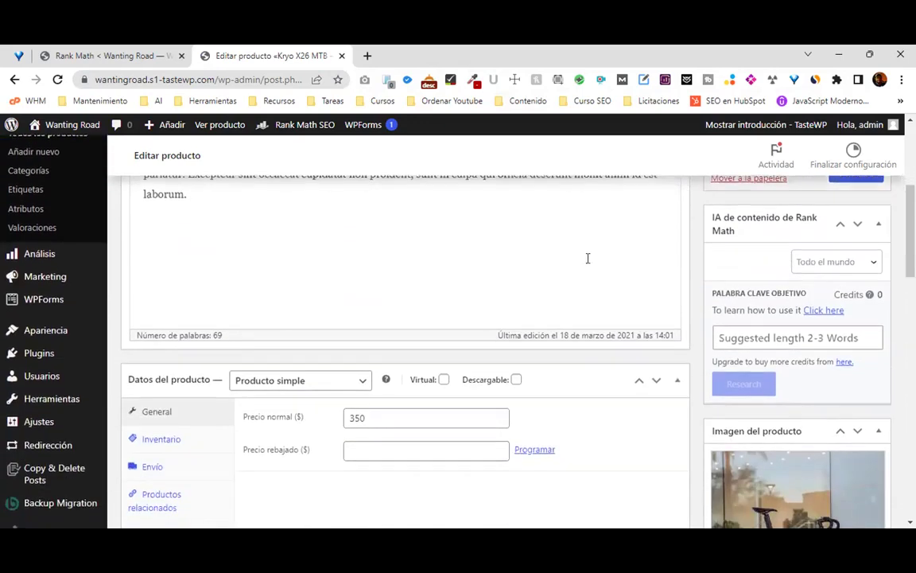
{"action": "scroll", "coordinate": [587, 258], "scroll_direction": "down", "scroll_amount": 3}
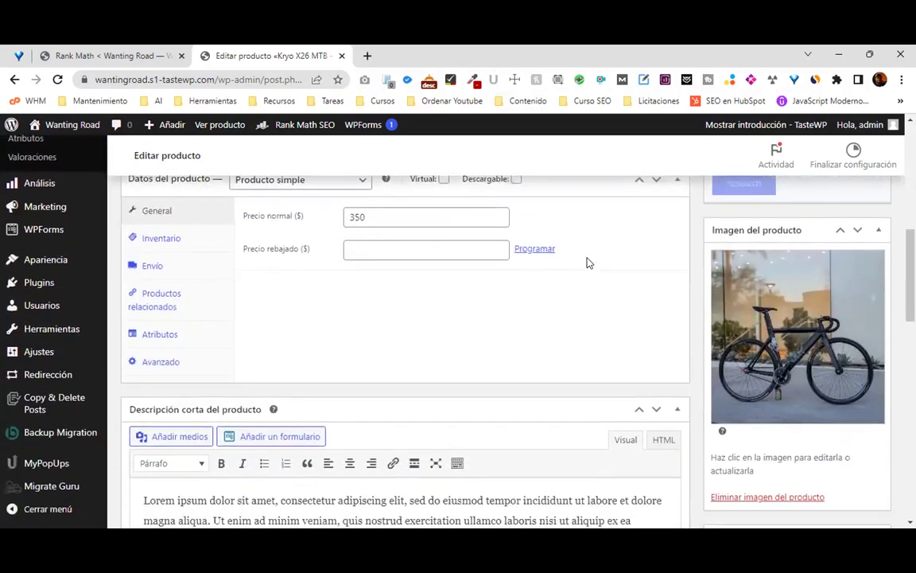
{"action": "scroll", "coordinate": [570, 260], "scroll_direction": "down", "scroll_amount": 4}
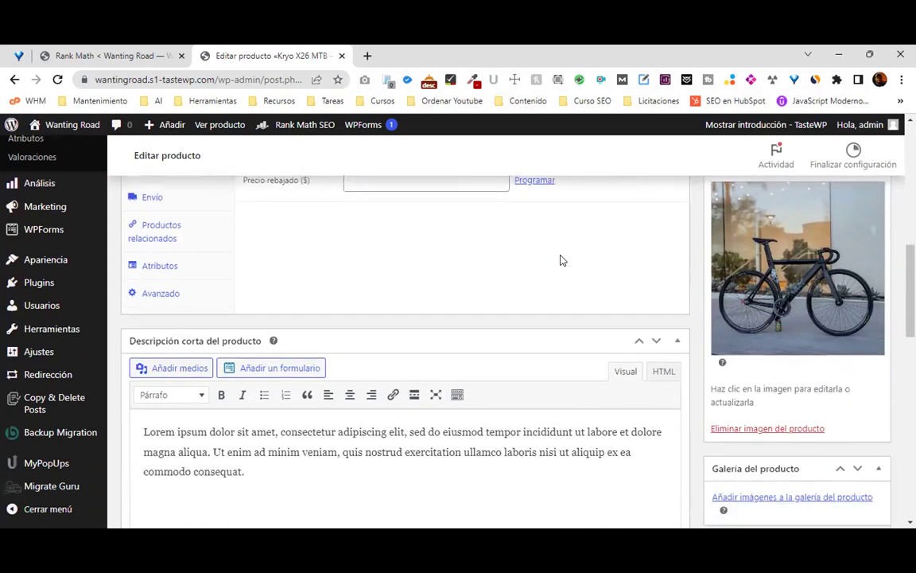
{"action": "scroll", "coordinate": [572, 257], "scroll_direction": "down", "scroll_amount": 1}
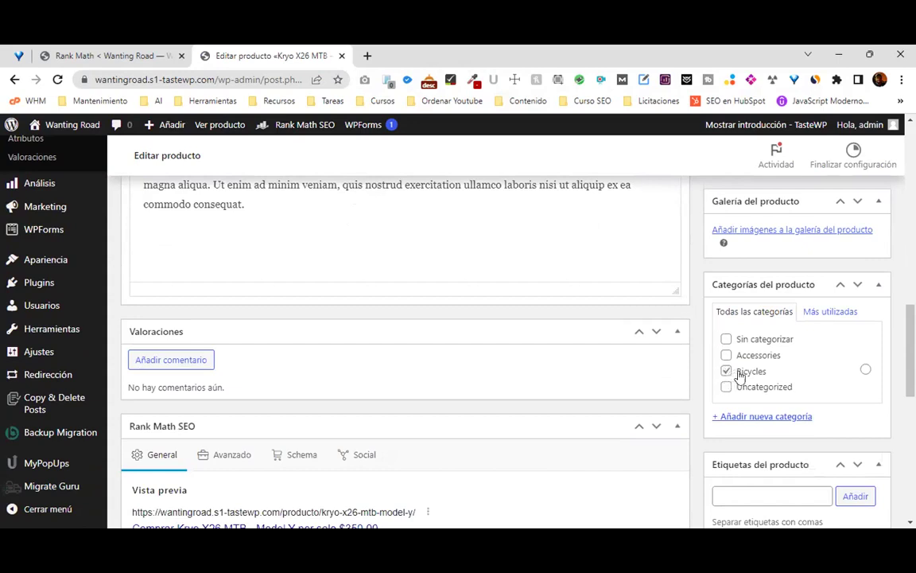
{"action": "scroll", "coordinate": [778, 365], "scroll_direction": "down", "scroll_amount": 1}
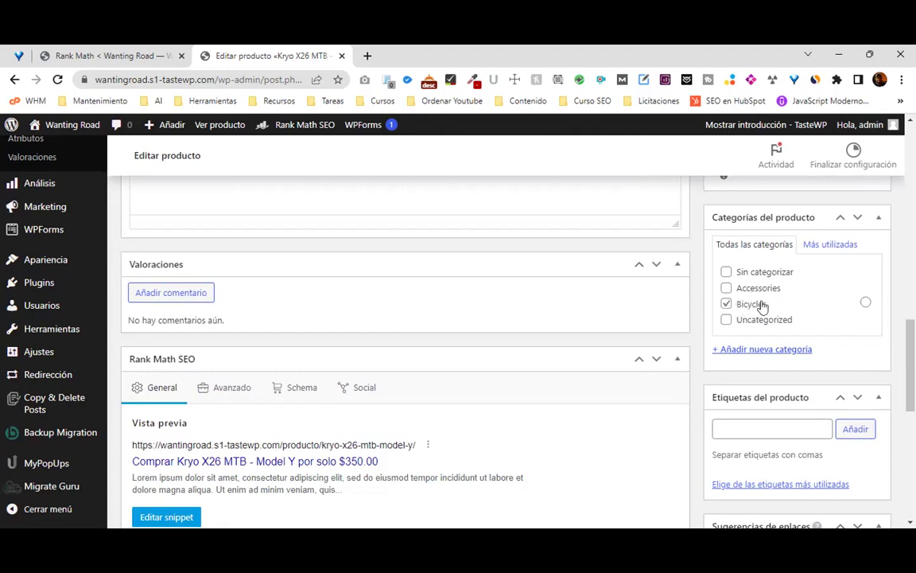
{"action": "scroll", "coordinate": [444, 293], "scroll_direction": "up", "scroll_amount": 15}
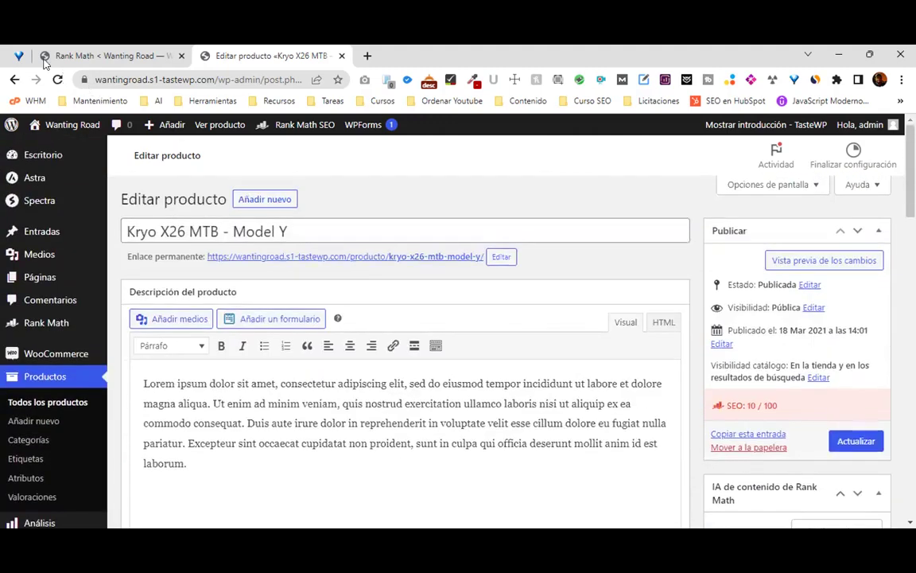
Leave the Rank Math modules and open the site's permalink settings at the common permalink structures.
{"action": "left_click", "coordinate": [90, 57]}
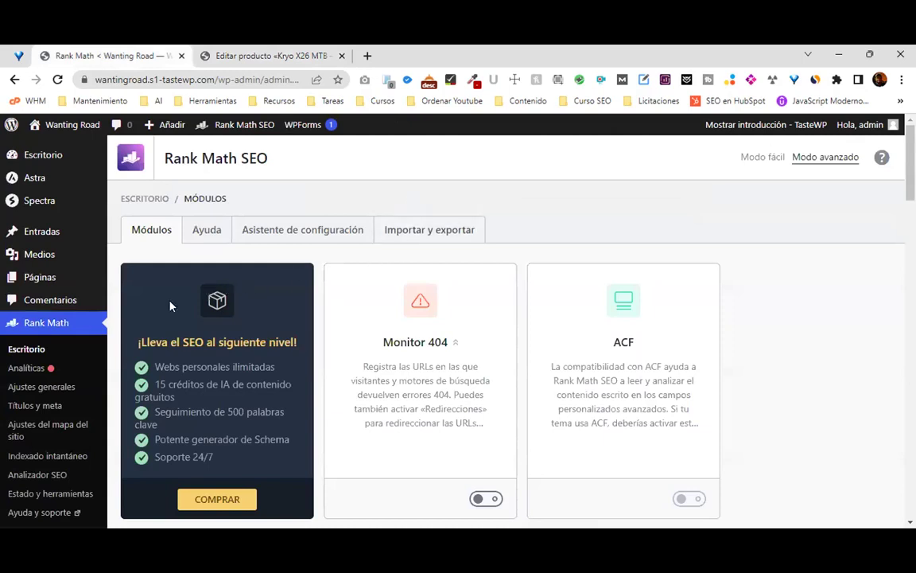
{"action": "scroll", "coordinate": [78, 354], "scroll_direction": "down", "scroll_amount": 3}
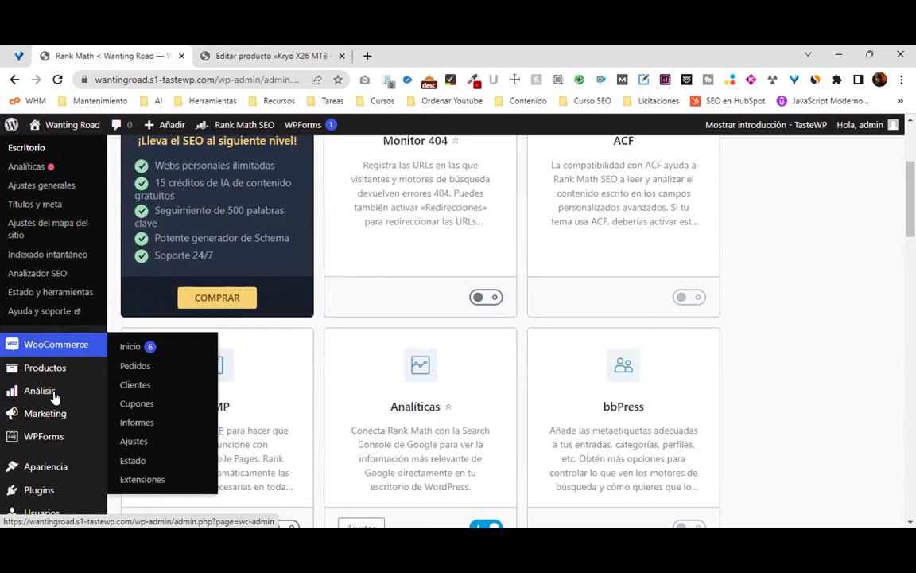
{"action": "scroll", "coordinate": [53, 434], "scroll_direction": "down", "scroll_amount": 2}
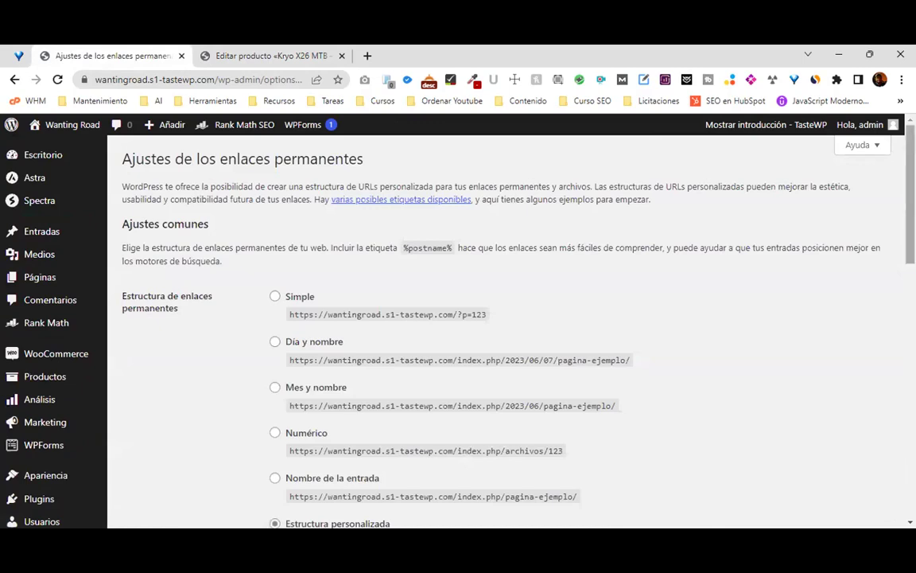
{"action": "scroll", "coordinate": [785, 318], "scroll_direction": "down", "scroll_amount": 4}
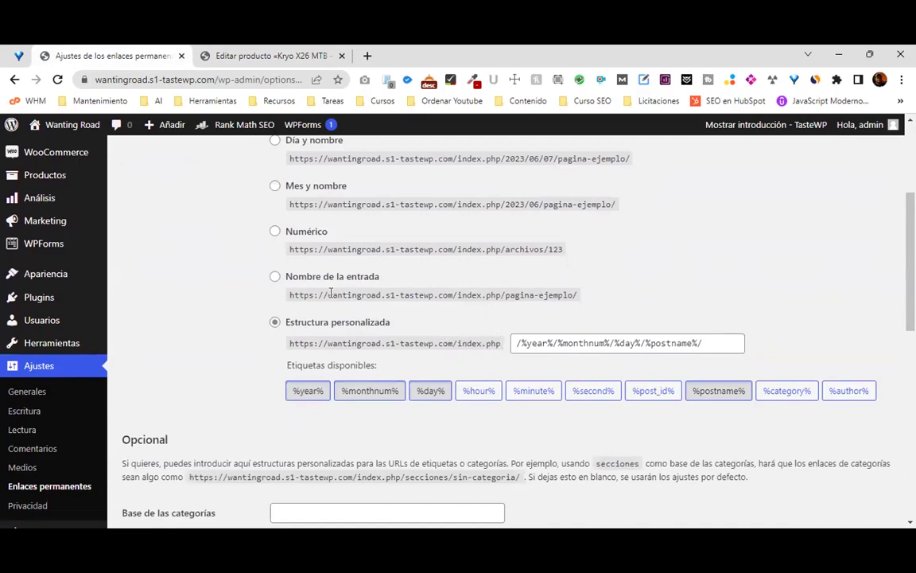
Set the site's permalinks to a custom structure of /%postname%/, based on the Nombre de la entrada option without the index.php prefix.
{"action": "left_click", "coordinate": [275, 277]}
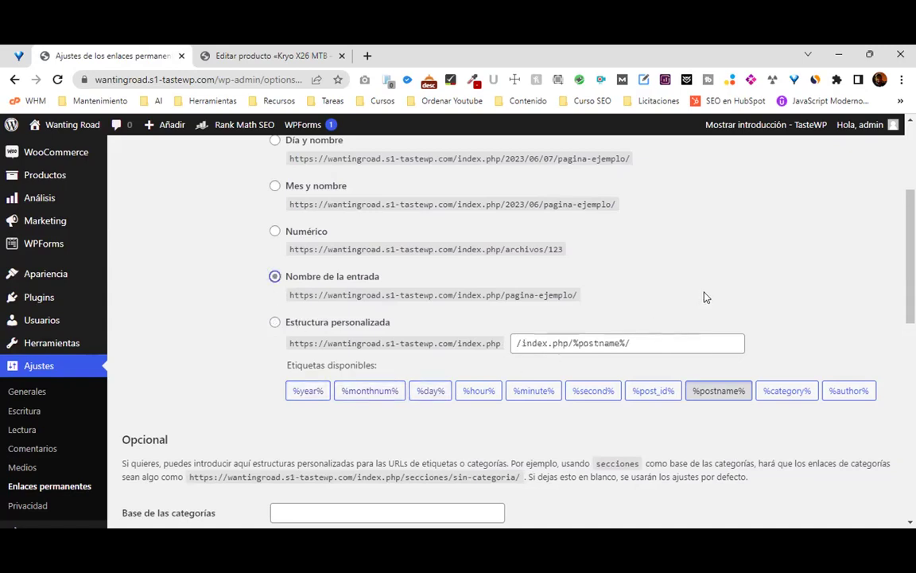
{"action": "left_click", "coordinate": [275, 322]}
{"action": "left_click_drag", "start_coordinate": [567, 340], "coordinate": [457, 307]}
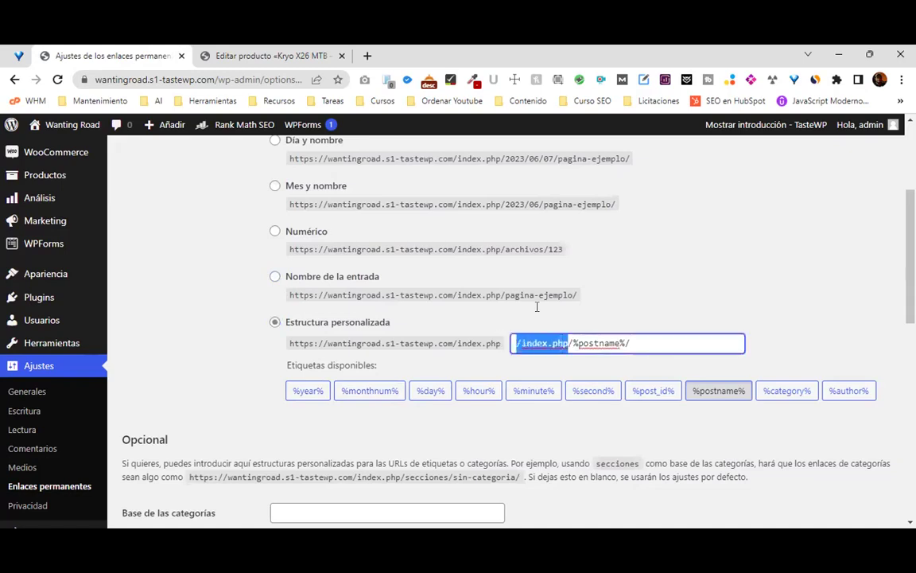
{"action": "key", "text": "BackSpace"}
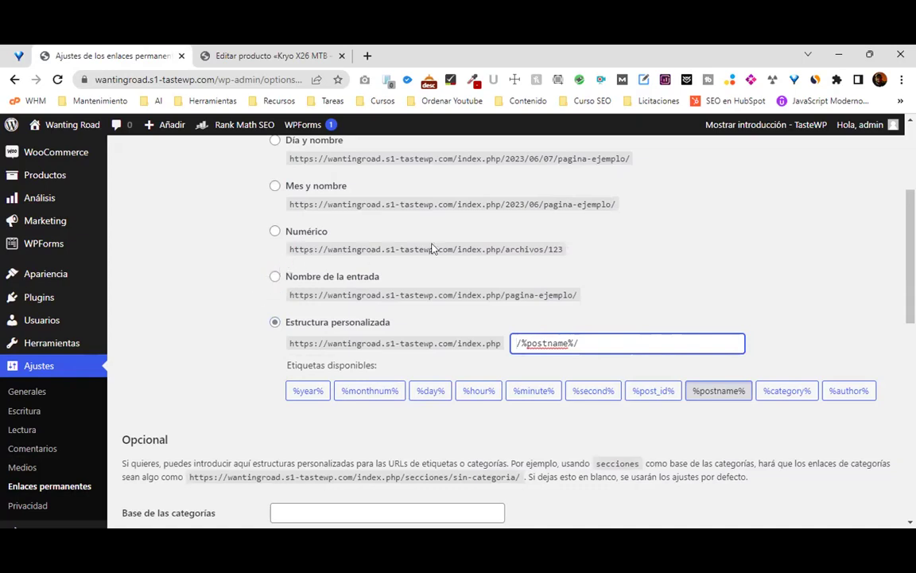
{"action": "scroll", "coordinate": [478, 246], "scroll_direction": "up", "scroll_amount": 2}
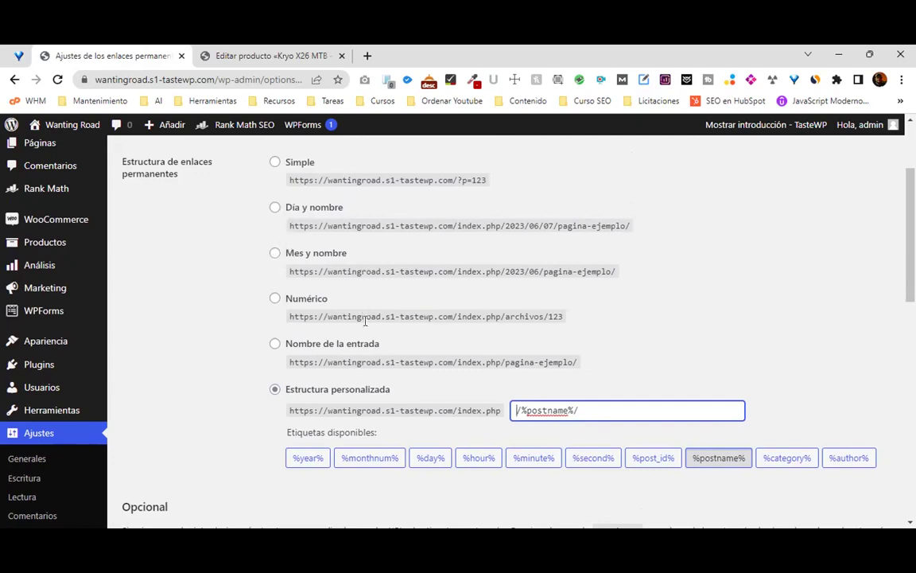
Examine the optional permalink bases used for product categories and product tags.
{"action": "scroll", "coordinate": [680, 316], "scroll_direction": "down", "scroll_amount": 3}
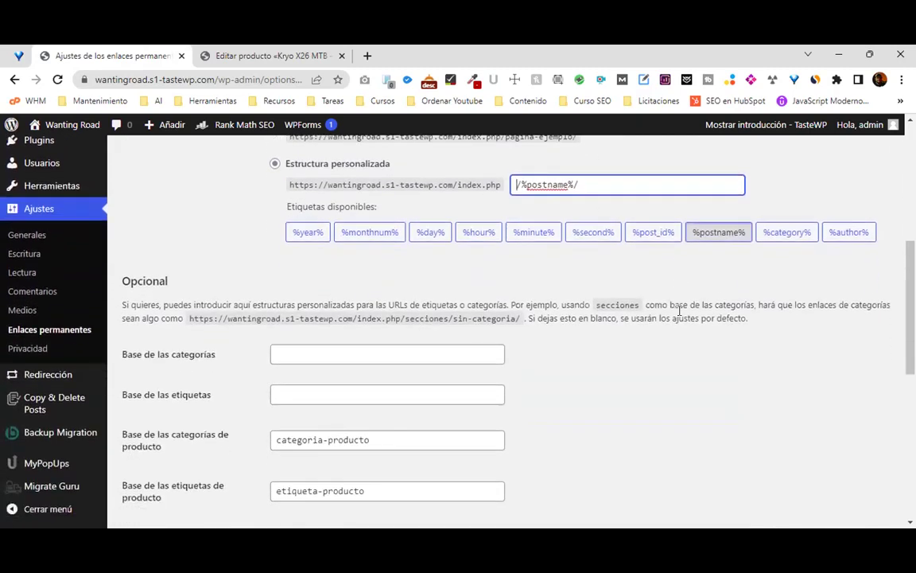
{"action": "scroll", "coordinate": [680, 315], "scroll_direction": "down", "scroll_amount": 2}
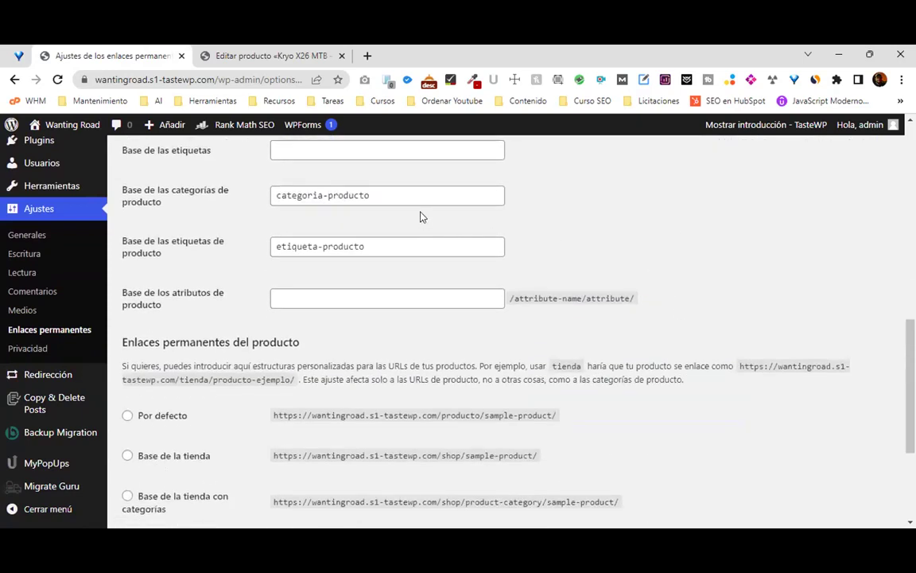
{"action": "left_click_drag", "start_coordinate": [374, 194], "coordinate": [205, 200]}
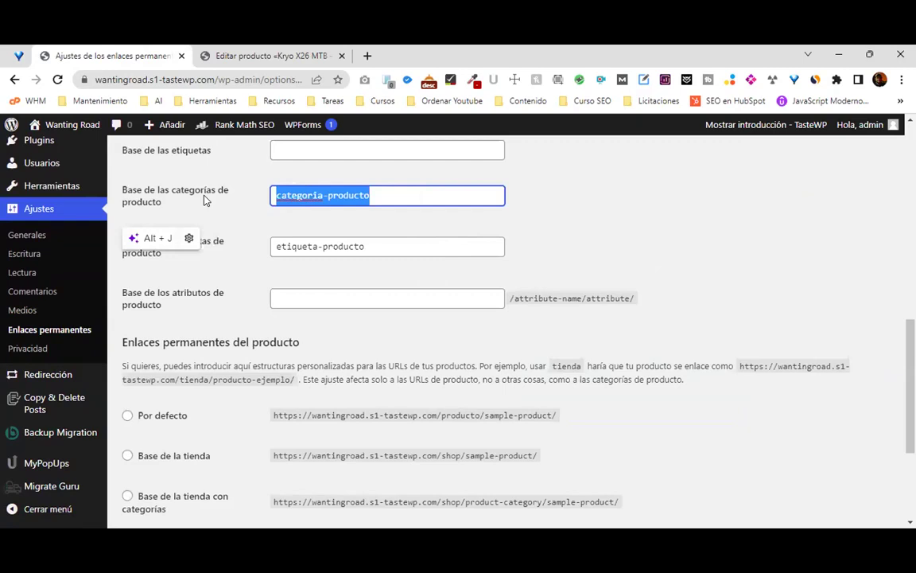
{"action": "left_click", "coordinate": [382, 198]}
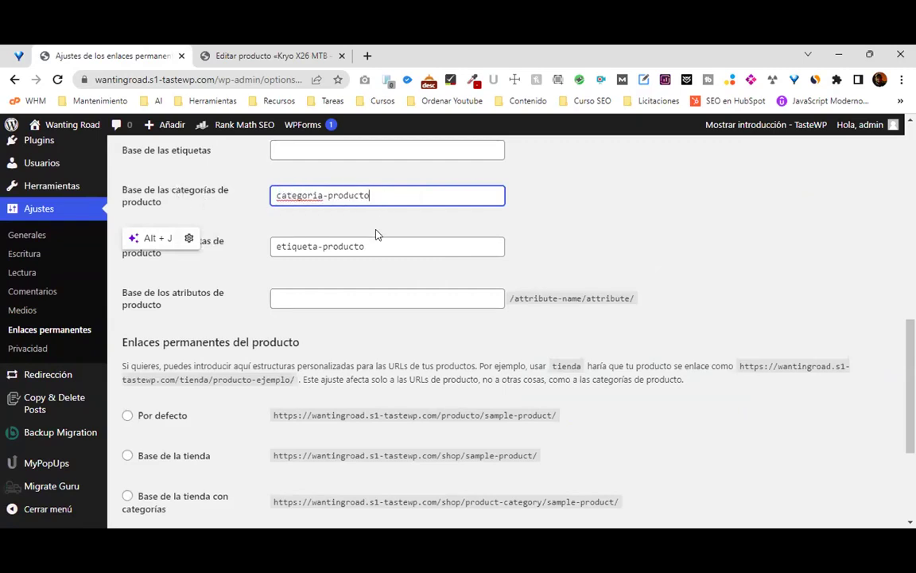
{"action": "left_click_drag", "start_coordinate": [370, 248], "coordinate": [246, 239]}
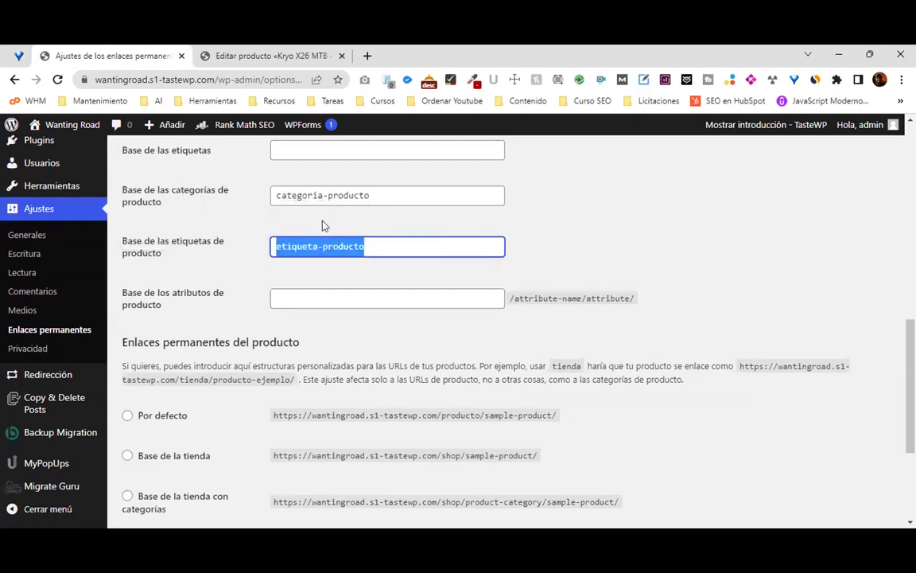
{"action": "left_click", "coordinate": [423, 246]}
{"action": "left_click", "coordinate": [374, 195]}
Shorten the product category base to categoria.
{"action": "left_click_drag", "start_coordinate": [323, 195], "coordinate": [493, 190]}
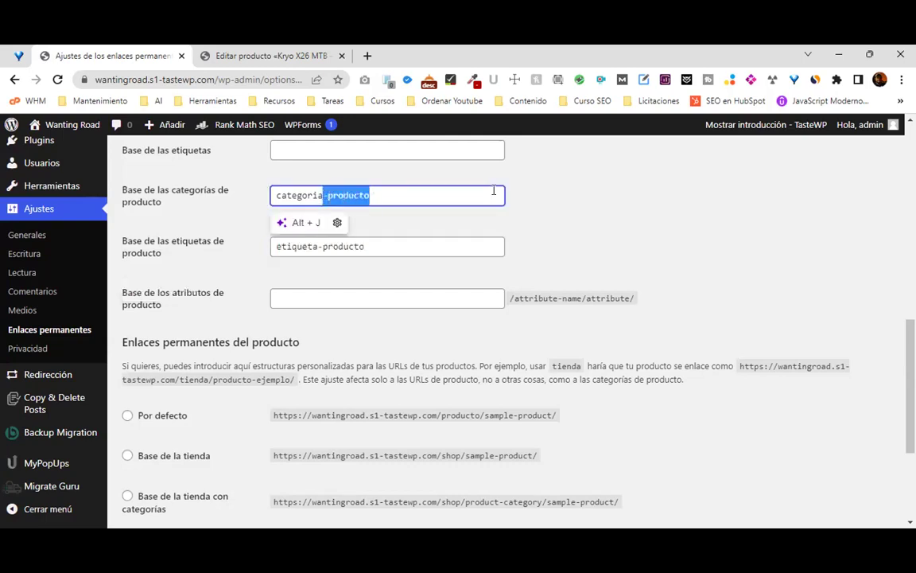
{"action": "key", "text": "BackSpace"}
{"action": "key", "text": "ctrl+a"}
{"action": "left_click", "coordinate": [393, 210]}
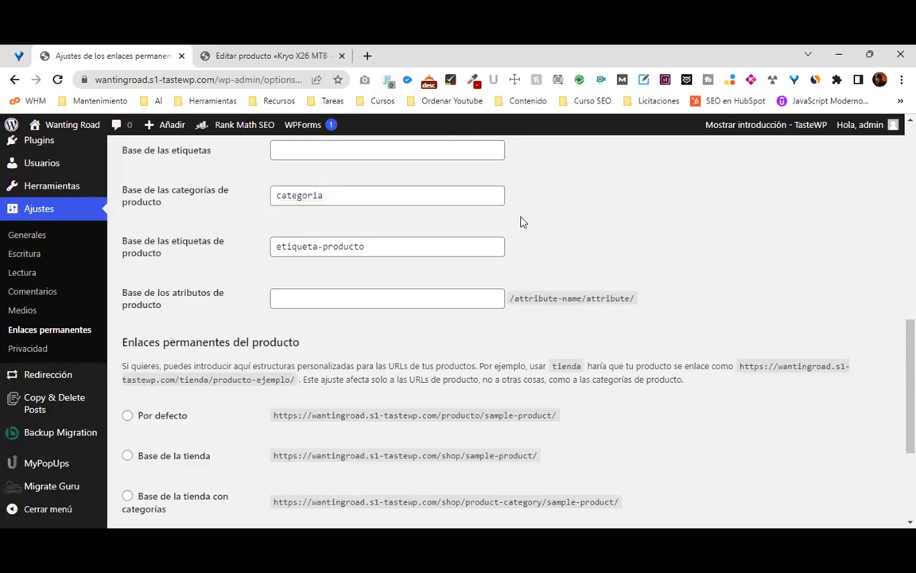
Set the product category base to colecciones.
{"action": "scroll", "coordinate": [581, 218], "scroll_direction": "down", "scroll_amount": 3}
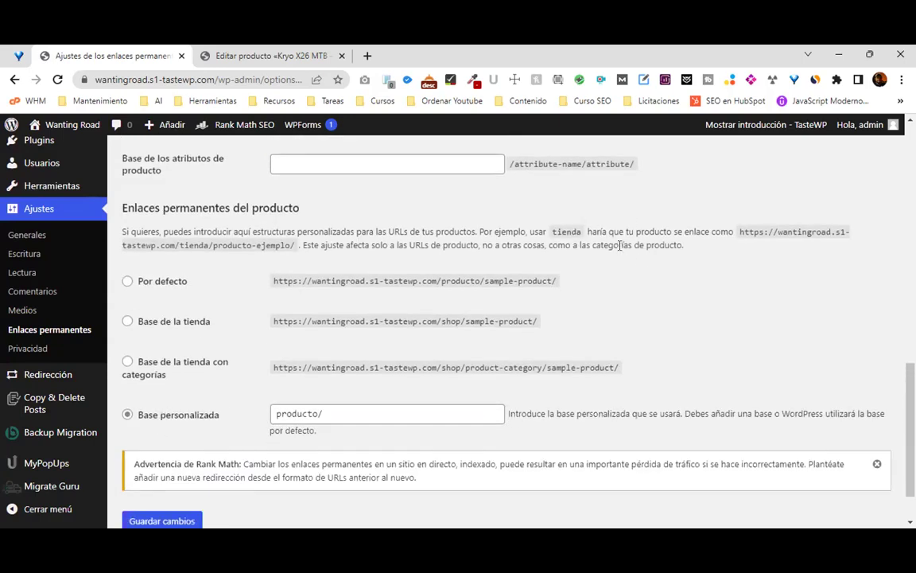
{"action": "scroll", "coordinate": [620, 245], "scroll_direction": "up", "scroll_amount": 3}
{"action": "left_click", "coordinate": [360, 266]}
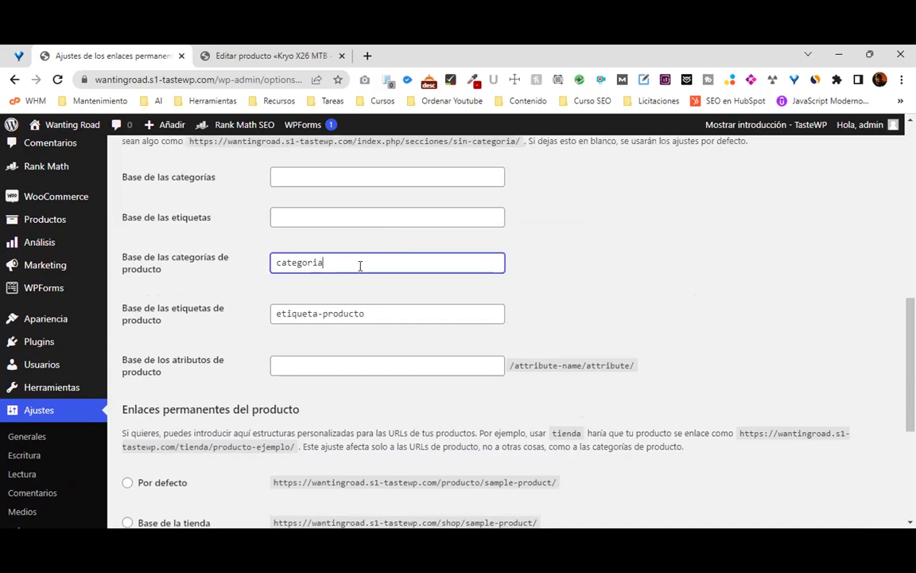
{"action": "left_click_drag", "start_coordinate": [360, 266], "coordinate": [247, 276]}
{"action": "type", "text": "c"}
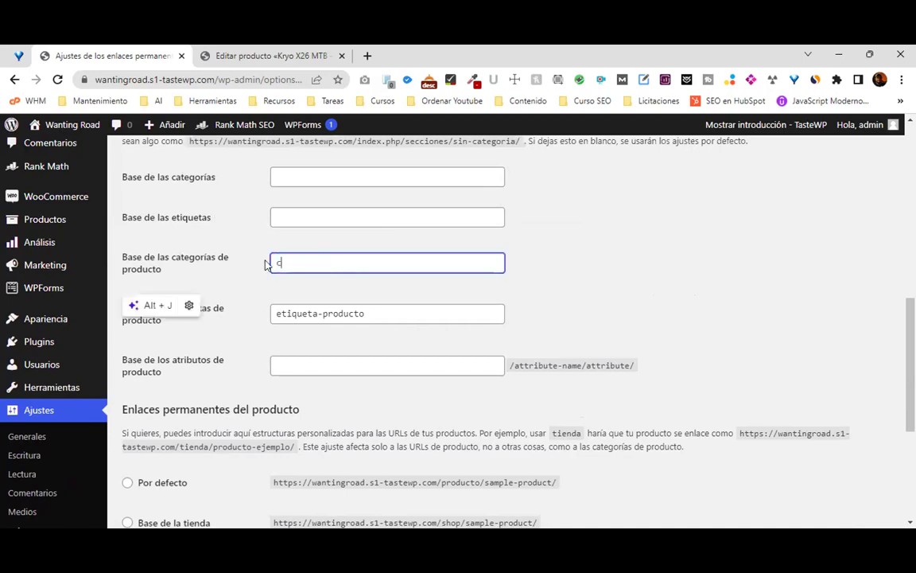
{"action": "type", "text": "olecion"}
{"action": "key", "text": "BackSpace"}
{"action": "type", "text": "ciones"}
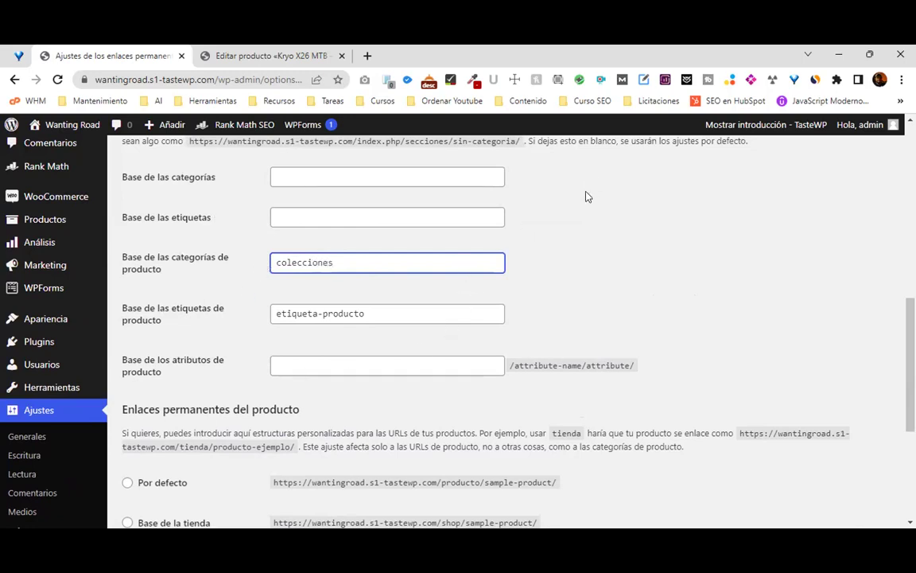
{"action": "left_click", "coordinate": [566, 272]}
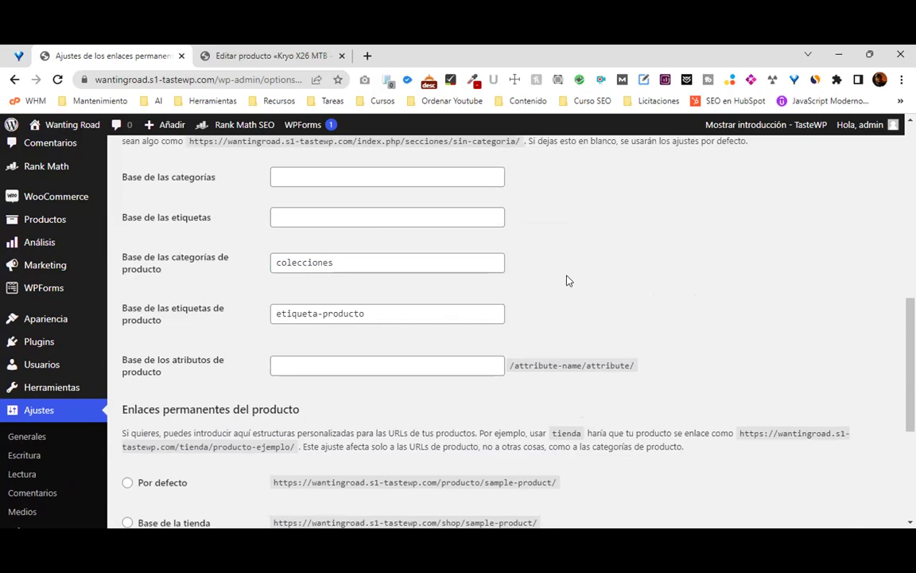
Clear the custom product base and choose the shop base with categories, /shop/%product_cat%/, for the product permalinks.
{"action": "scroll", "coordinate": [568, 274], "scroll_direction": "down", "scroll_amount": 1}
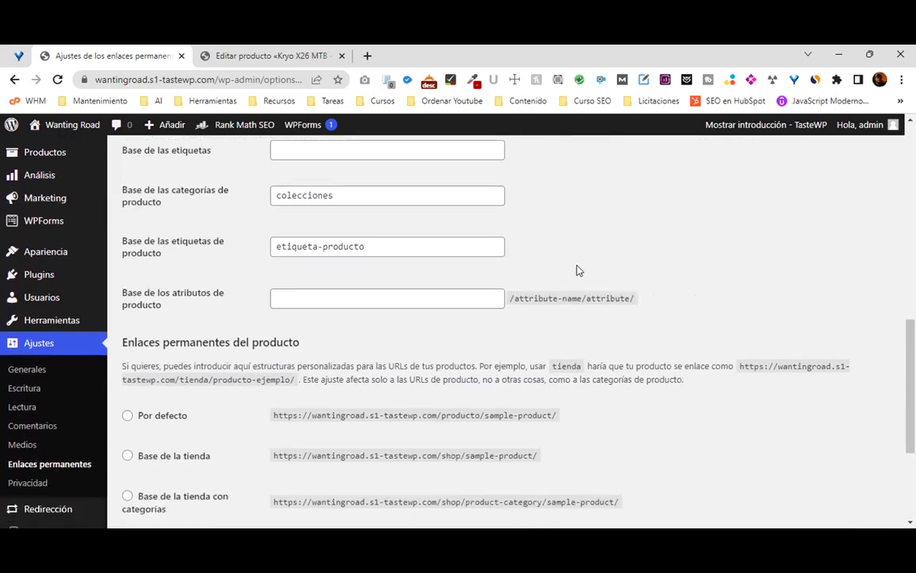
{"action": "scroll", "coordinate": [595, 245], "scroll_direction": "down", "scroll_amount": 3}
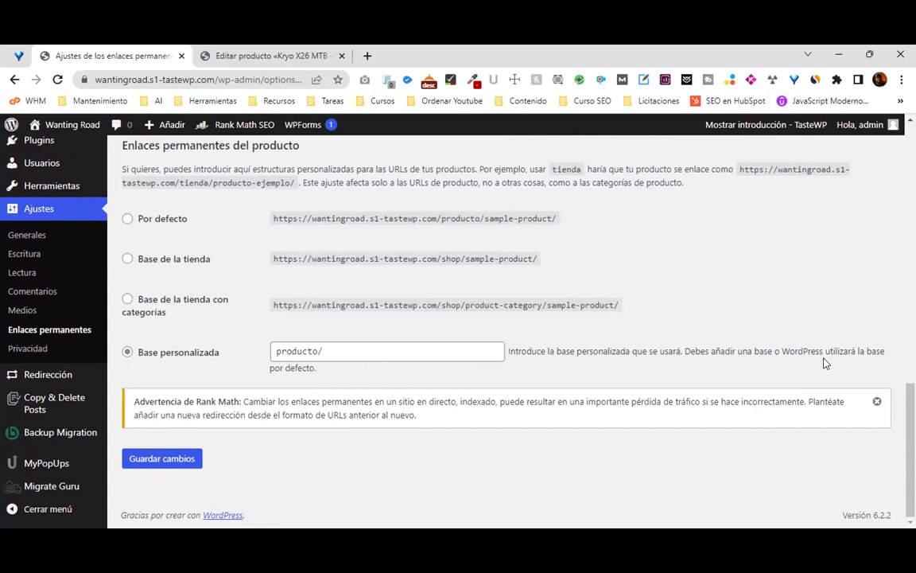
{"action": "triple_click", "coordinate": [325, 353]}
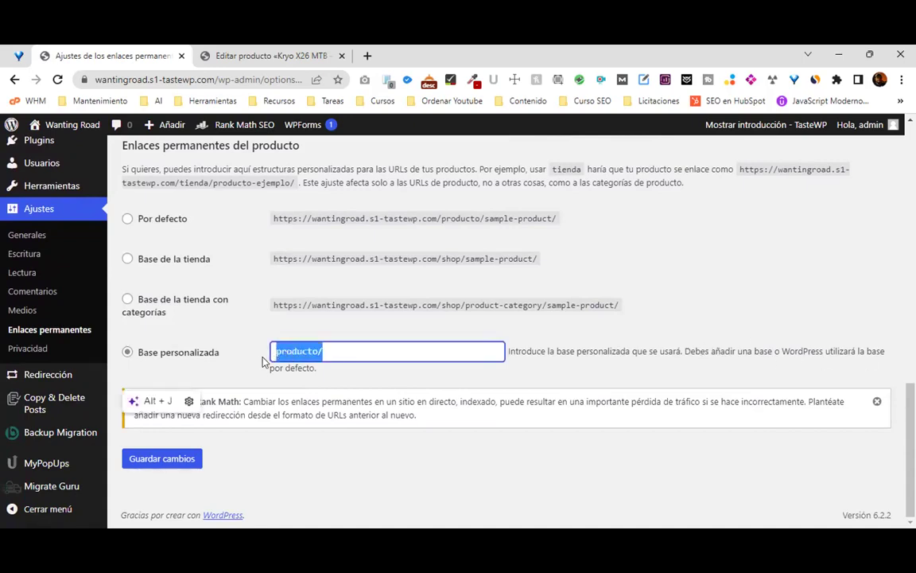
{"action": "key", "text": "BackSpace"}
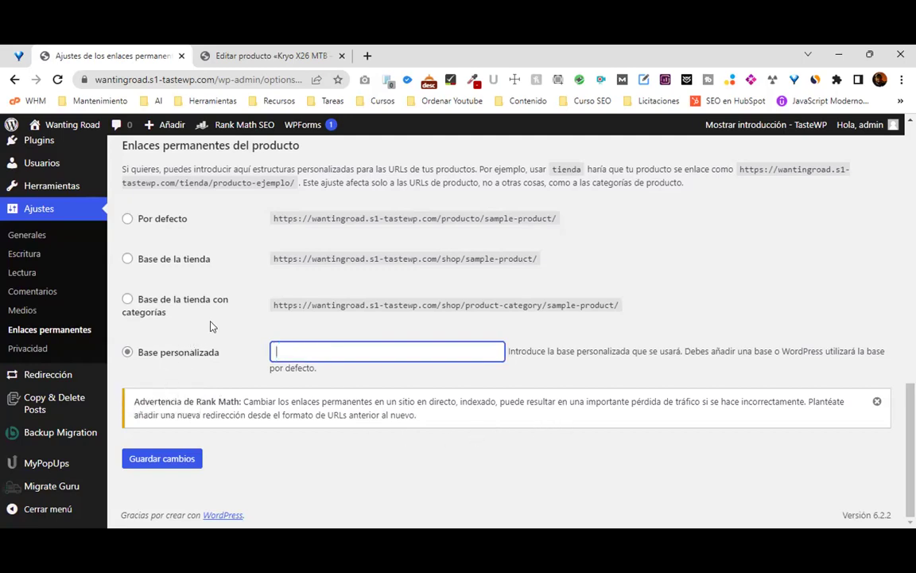
{"action": "left_click", "coordinate": [127, 299]}
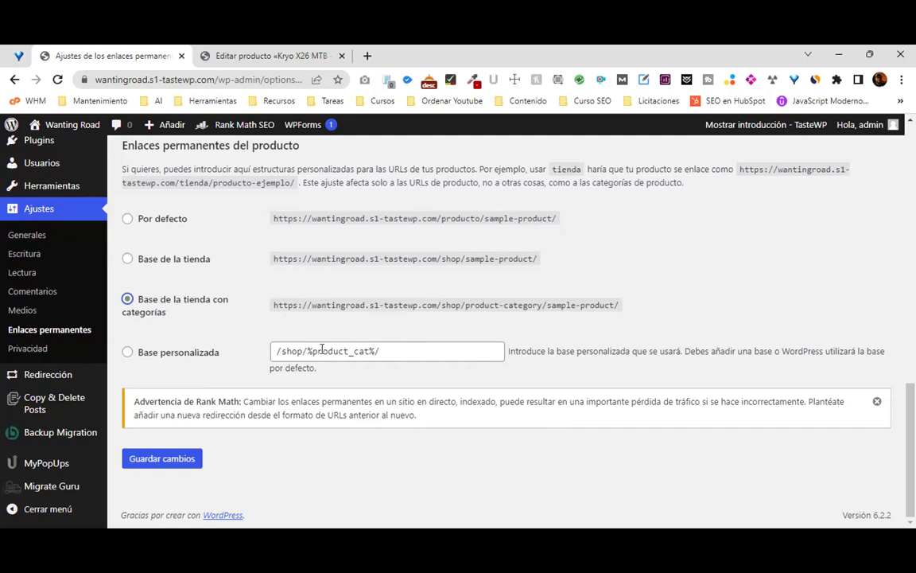
{"action": "left_click", "coordinate": [377, 351]}
{"action": "type", "text": "/"}
Switch the product permalinks to Base personalizada, using /shop/%product_cat%/ as the base.
{"action": "scroll", "coordinate": [180, 273], "scroll_direction": "up", "scroll_amount": 2}
{"action": "scroll", "coordinate": [179, 273], "scroll_direction": "up", "scroll_amount": 7}
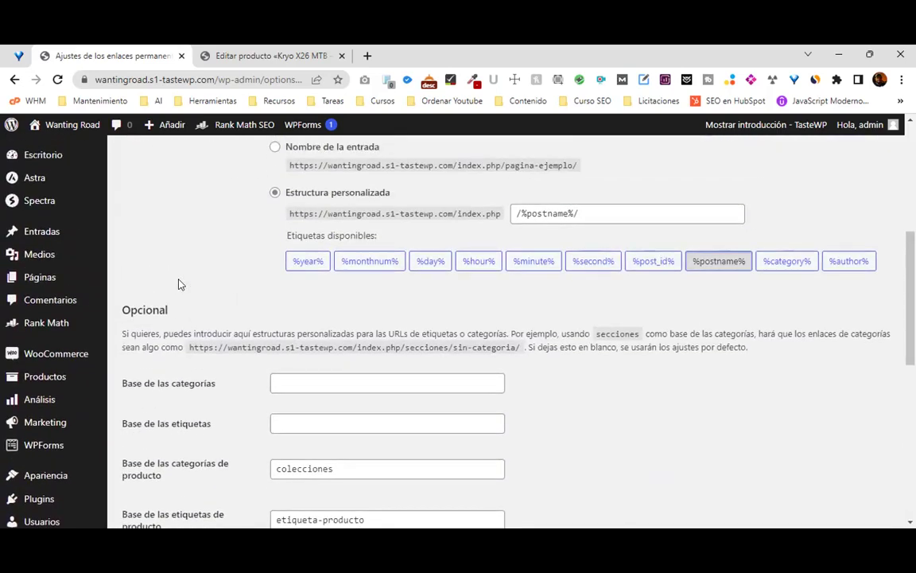
{"action": "scroll", "coordinate": [183, 291], "scroll_direction": "down", "scroll_amount": 10}
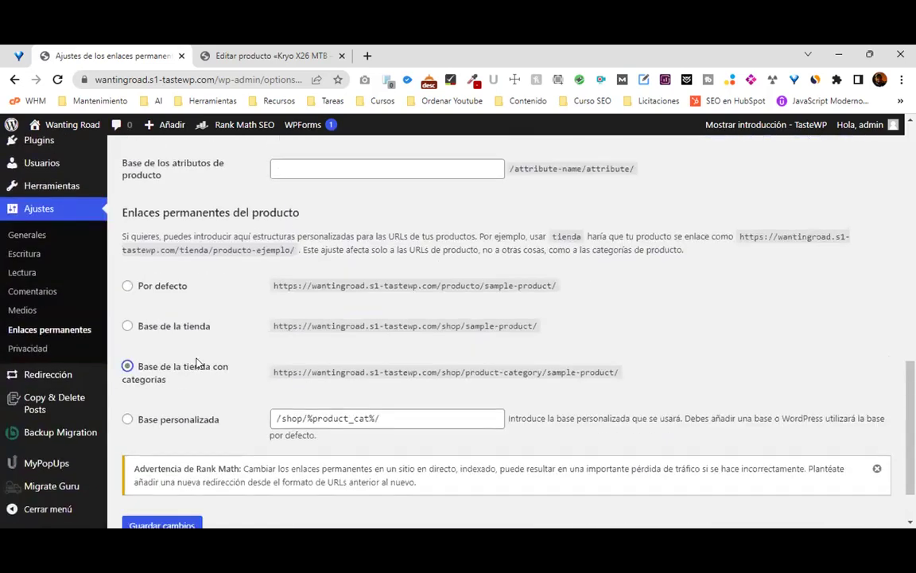
{"action": "left_click", "coordinate": [127, 420]}
Select the Nombre de la entrada structure, return to the custom structure and remove index.php so it reads /%postname%/.
{"action": "scroll", "coordinate": [414, 294], "scroll_direction": "up", "scroll_amount": 5}
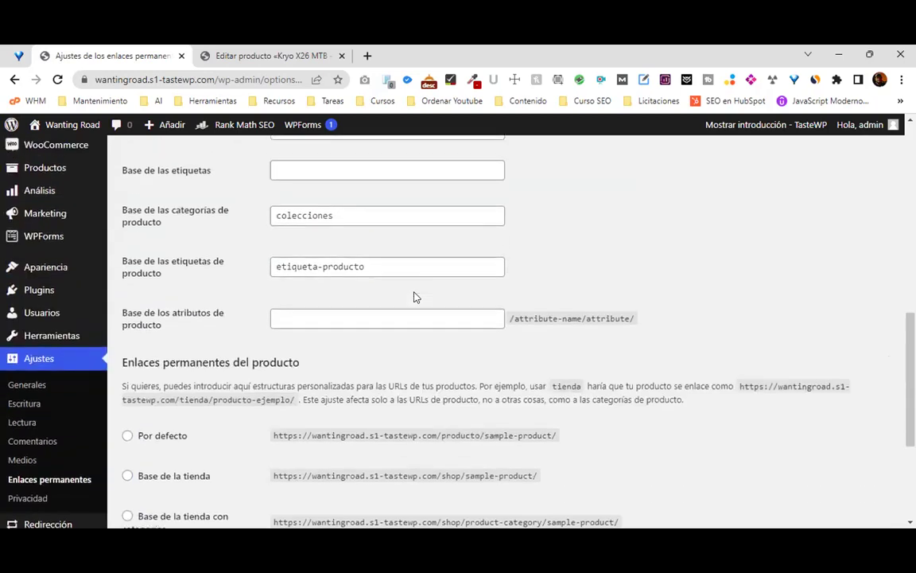
{"action": "scroll", "coordinate": [415, 289], "scroll_direction": "up", "scroll_amount": 5}
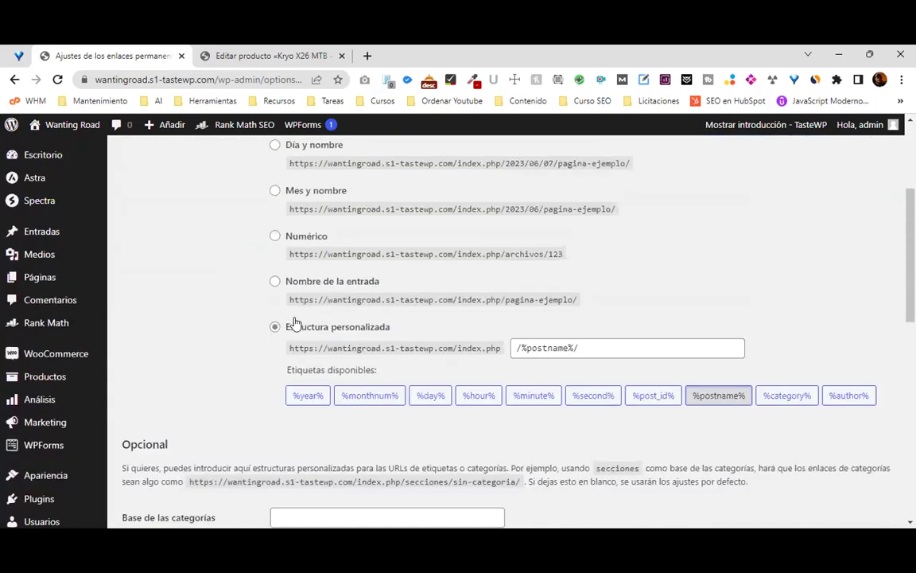
{"action": "left_click", "coordinate": [273, 282]}
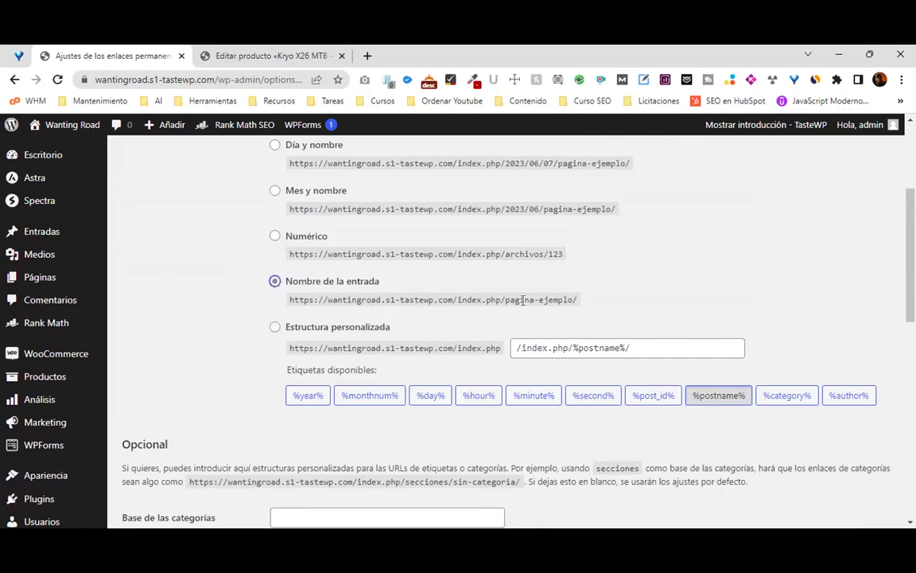
{"action": "left_click", "coordinate": [274, 327]}
{"action": "left_click_drag", "start_coordinate": [572, 348], "coordinate": [501, 337]}
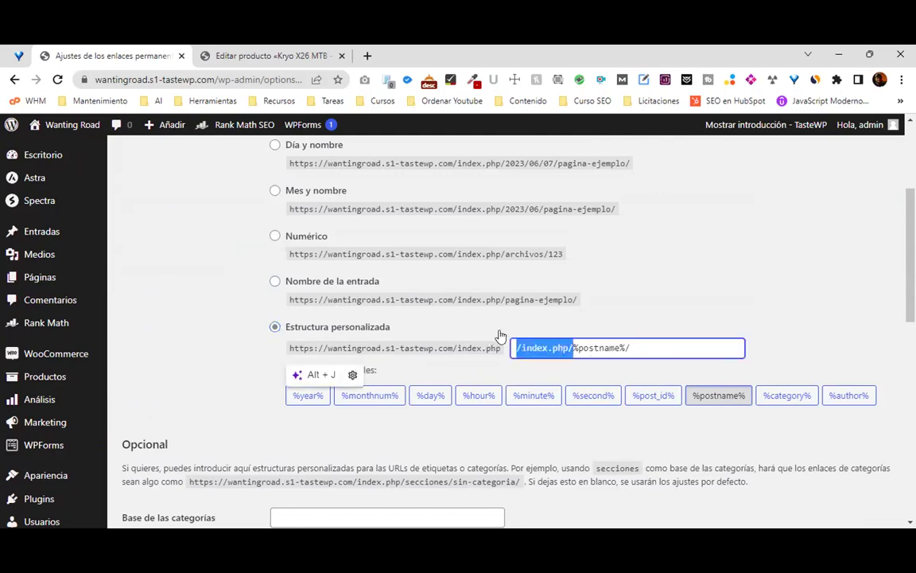
{"action": "key", "text": "BackSpace"}
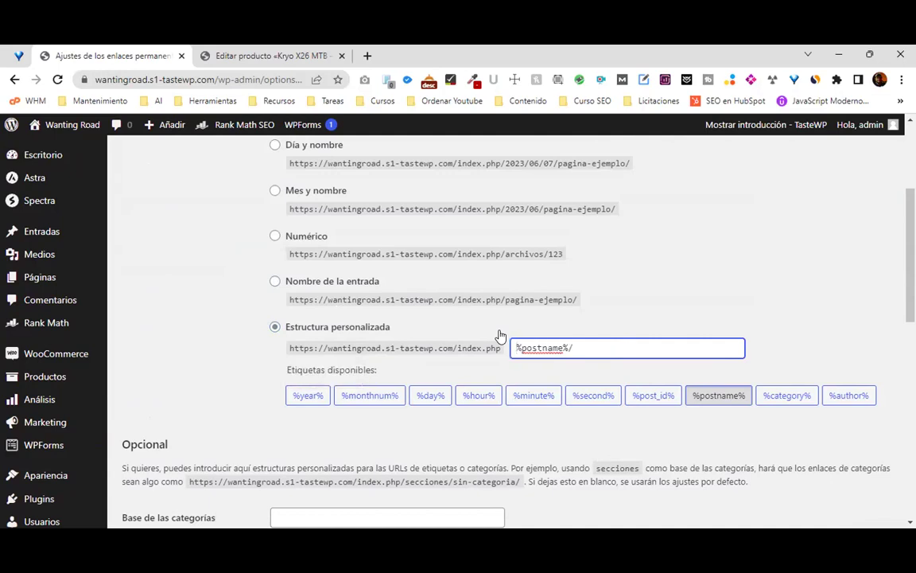
{"action": "type", "text": "/"}
{"action": "scroll", "coordinate": [703, 307], "scroll_direction": "down", "scroll_amount": 10}
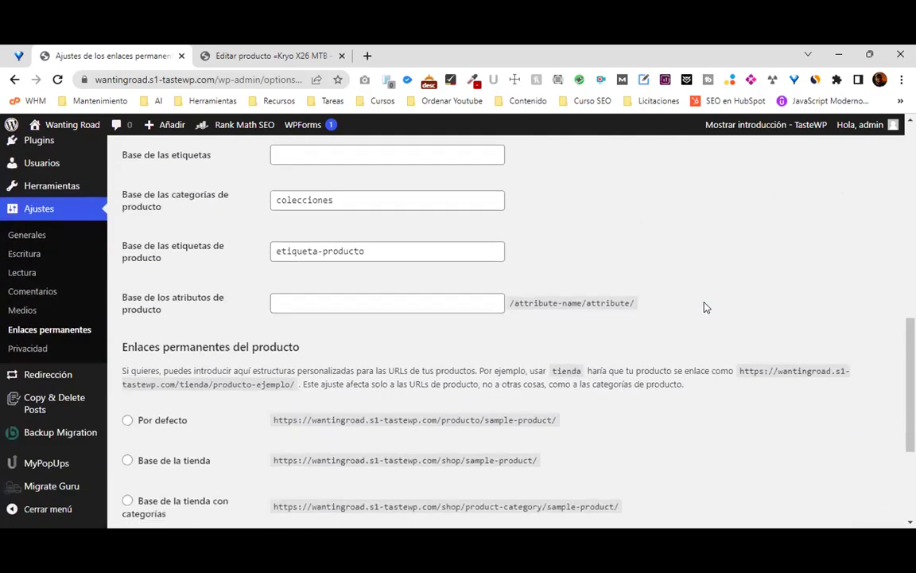
{"action": "scroll", "coordinate": [706, 310], "scroll_direction": "up", "scroll_amount": 10}
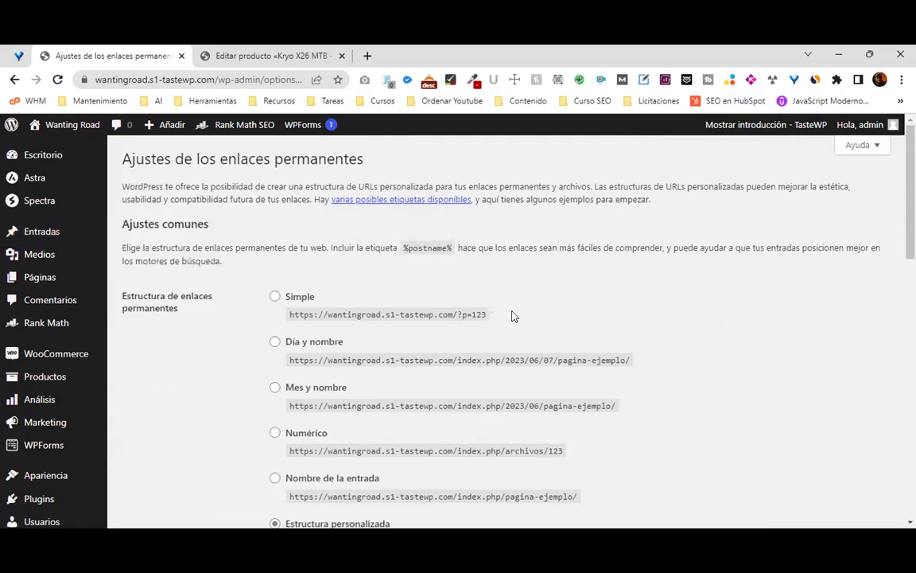
{"action": "left_click", "coordinate": [49, 300]}
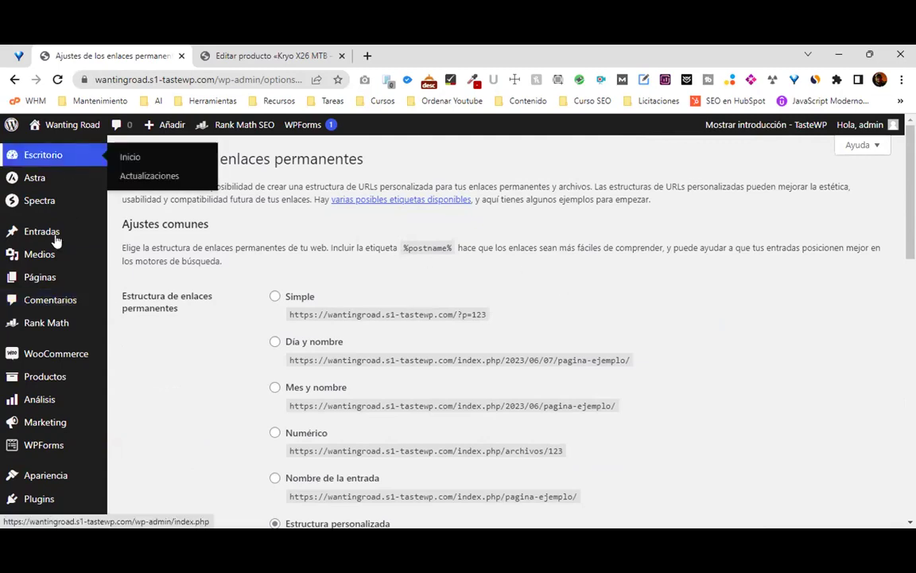
Open the product categories management page and look over the existing categories and the new-category form.
{"action": "mouse_move", "coordinate": [51, 232]}
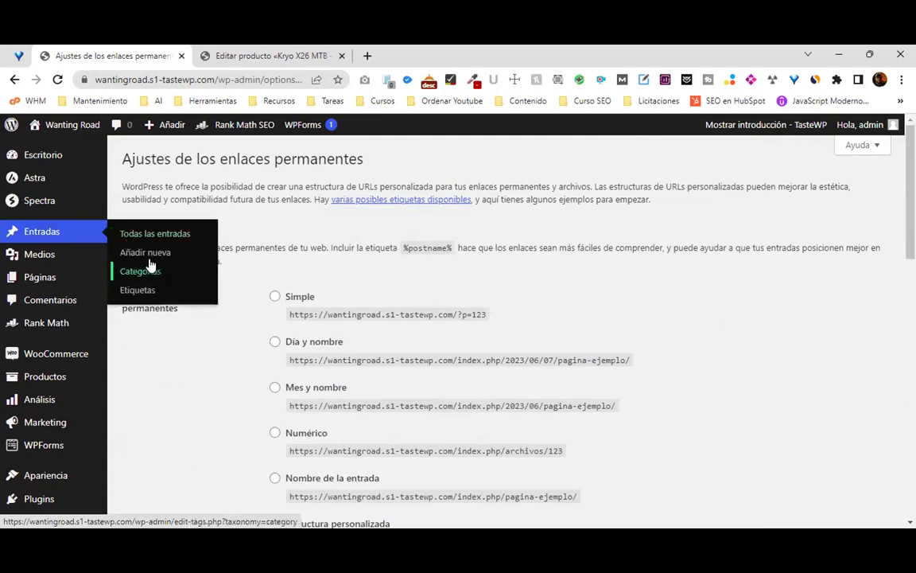
{"action": "mouse_move", "coordinate": [93, 380]}
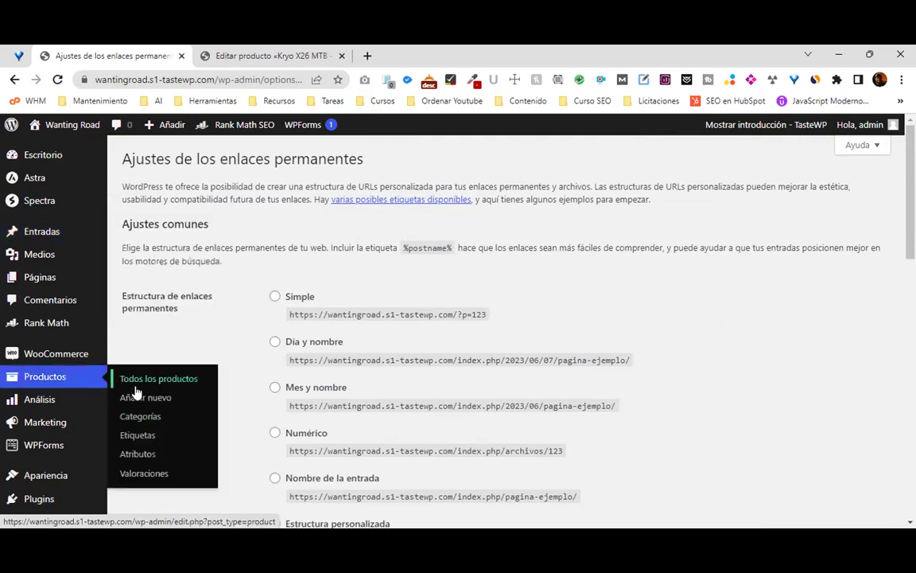
{"action": "left_click", "coordinate": [139, 416]}
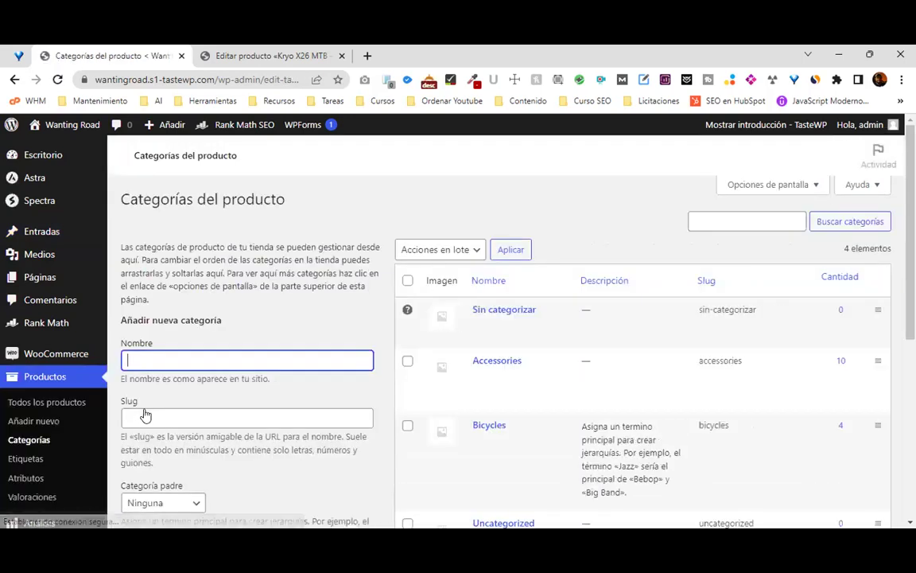
{"action": "scroll", "coordinate": [665, 395], "scroll_direction": "down", "scroll_amount": 3}
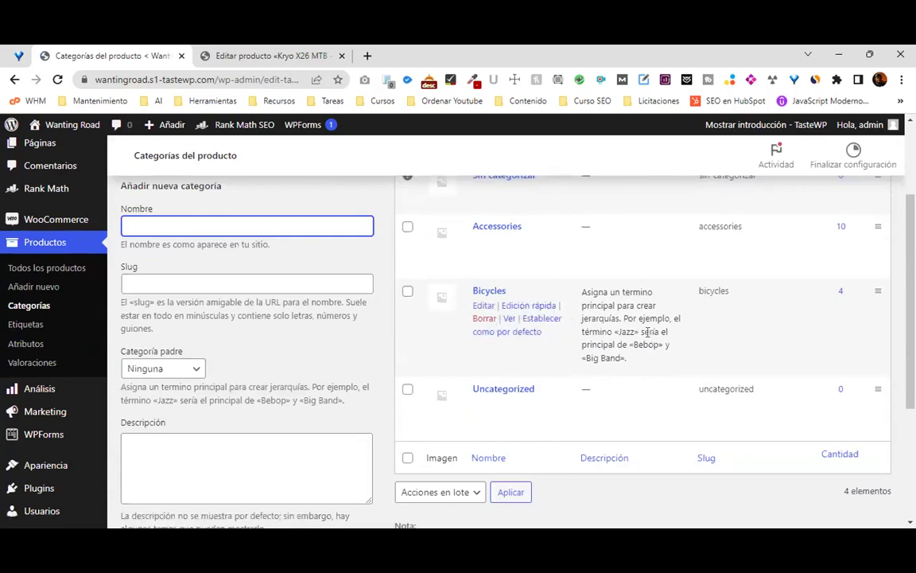
{"action": "scroll", "coordinate": [239, 227], "scroll_direction": "up", "scroll_amount": 2}
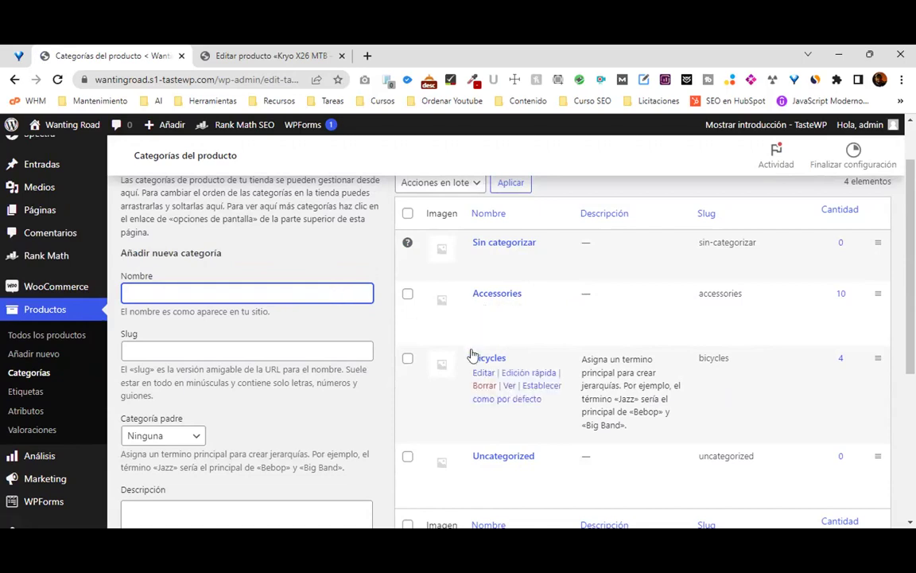
{"action": "left_click", "coordinate": [290, 293]}
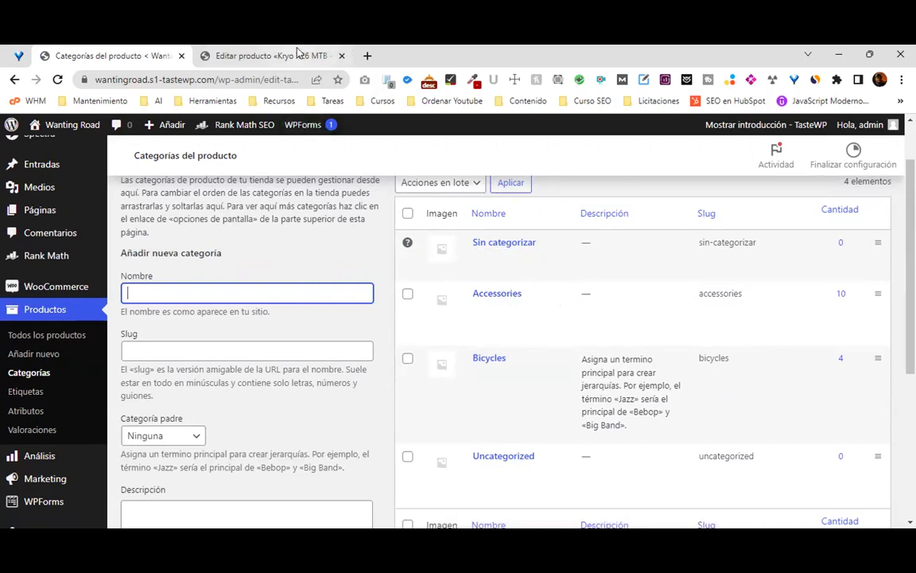
Switch to the store's public home page and open the Accessories product category from there.
{"action": "left_click", "coordinate": [263, 56]}
{"action": "left_click", "coordinate": [94, 127]}
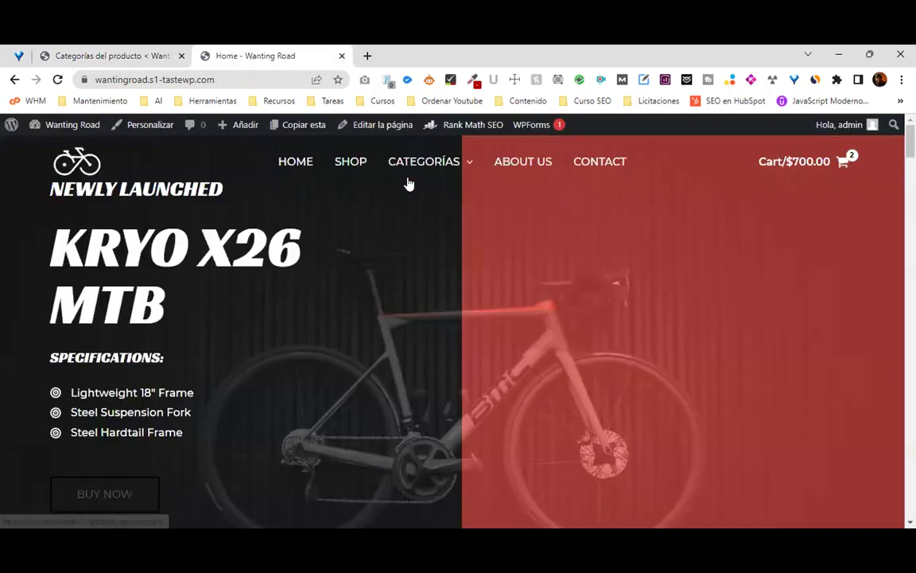
{"action": "scroll", "coordinate": [497, 289], "scroll_direction": "down", "scroll_amount": 10}
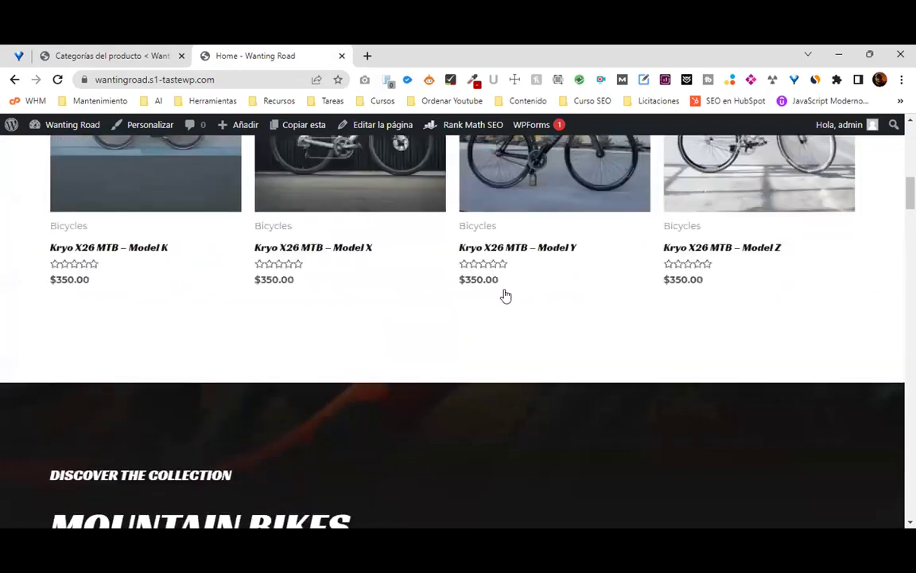
{"action": "scroll", "coordinate": [506, 296], "scroll_direction": "up", "scroll_amount": 10}
{"action": "mouse_move", "coordinate": [456, 183]}
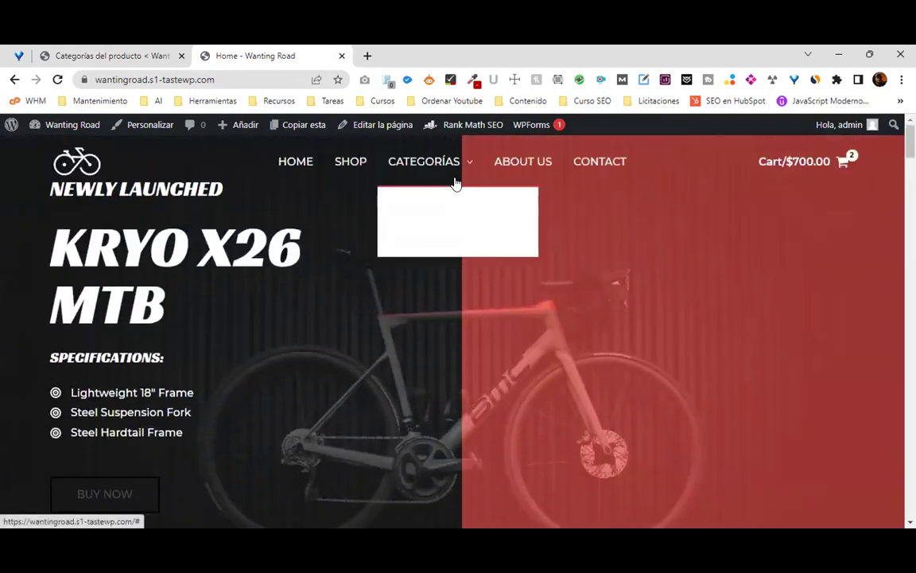
{"action": "left_click", "coordinate": [446, 243]}
Examine the products listed in the Accessories category to identify the product types it groups.
{"action": "scroll", "coordinate": [724, 225], "scroll_direction": "down", "scroll_amount": 7}
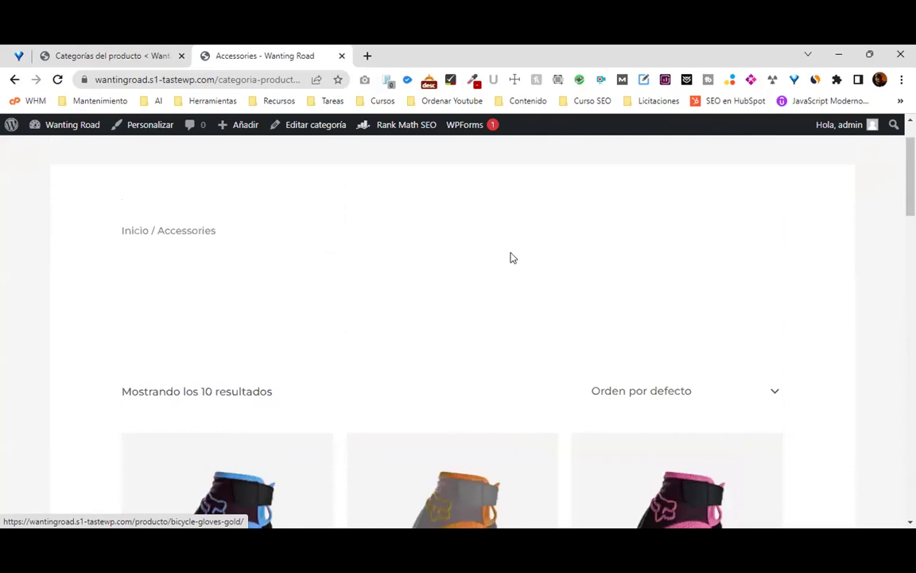
{"action": "scroll", "coordinate": [524, 302], "scroll_direction": "down", "scroll_amount": 1}
{"action": "scroll", "coordinate": [660, 366], "scroll_direction": "down", "scroll_amount": 5}
{"action": "scroll", "coordinate": [660, 366], "scroll_direction": "down", "scroll_amount": 5}
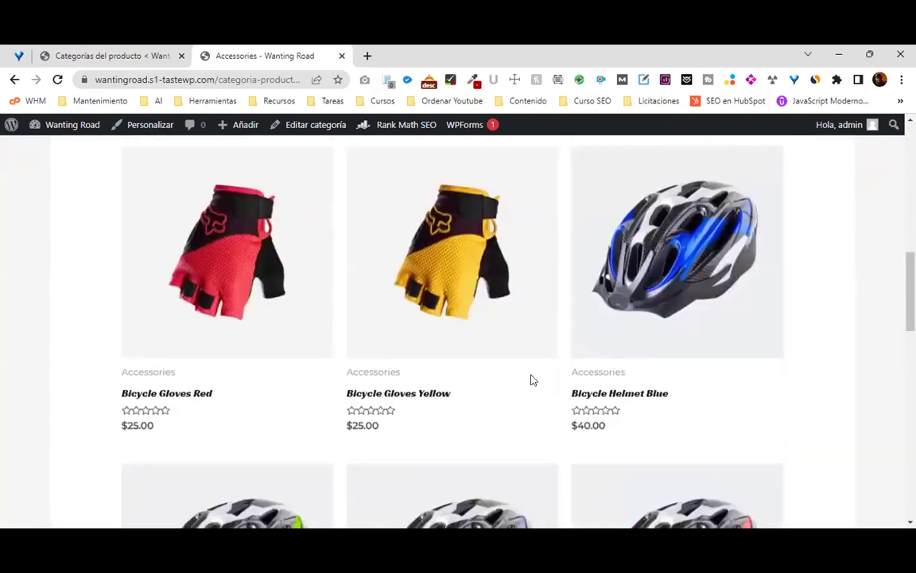
{"action": "scroll", "coordinate": [461, 380], "scroll_direction": "down", "scroll_amount": 2}
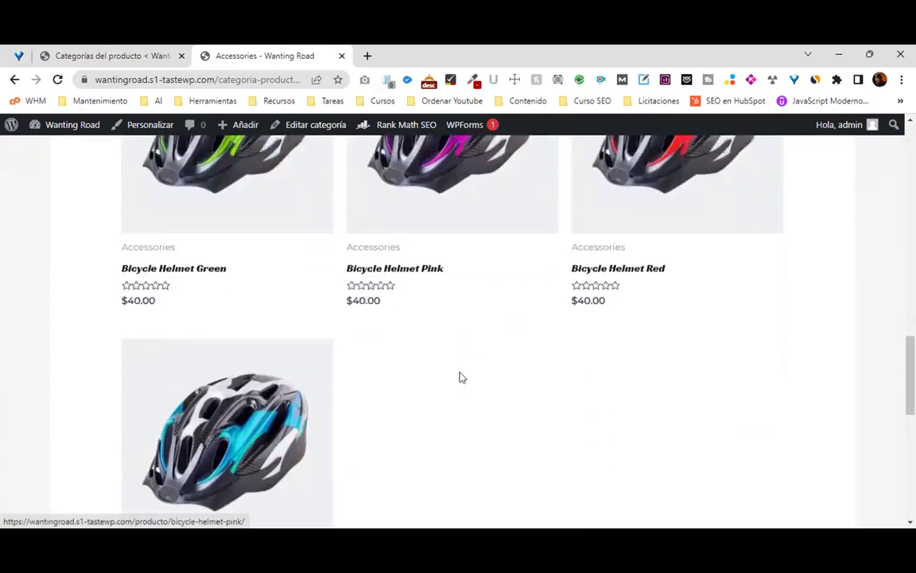
{"action": "scroll", "coordinate": [355, 264], "scroll_direction": "up", "scroll_amount": 1}
{"action": "scroll", "coordinate": [356, 265], "scroll_direction": "up", "scroll_amount": 1}
Add a product category named Gloves with Accessories as its parent category.
{"action": "left_click", "coordinate": [119, 57]}
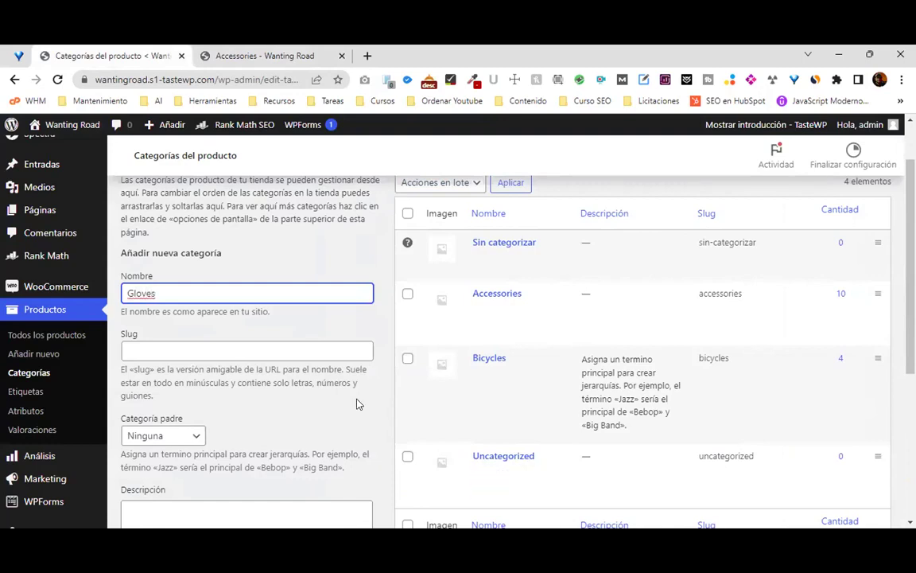
{"action": "scroll", "coordinate": [198, 372], "scroll_direction": "down", "scroll_amount": 1}
{"action": "left_click", "coordinate": [197, 369]}
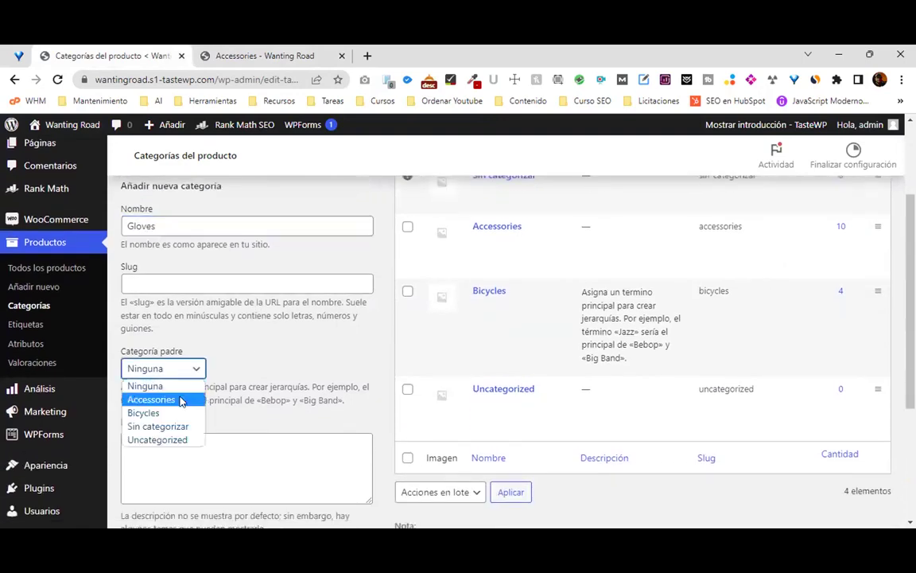
{"action": "left_click", "coordinate": [182, 400]}
{"action": "scroll", "coordinate": [327, 354], "scroll_direction": "down", "scroll_amount": 3}
{"action": "left_click", "coordinate": [182, 457]}
{"action": "scroll", "coordinate": [453, 319], "scroll_direction": "up", "scroll_amount": 2}
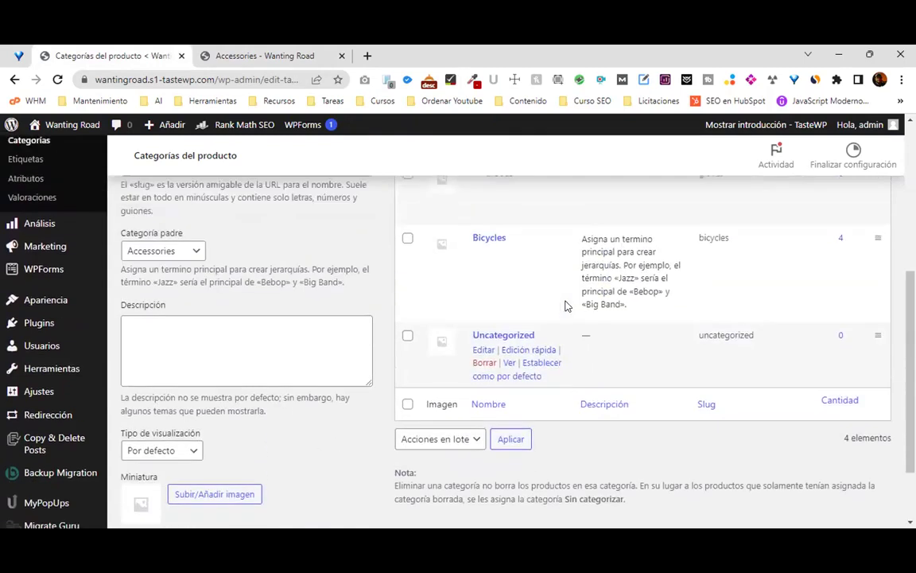
{"action": "scroll", "coordinate": [262, 327], "scroll_direction": "up", "scroll_amount": 2}
Add a product category named Helmets under the parent category Accessories, leaving the slug and description empty.
{"action": "scroll", "coordinate": [262, 333], "scroll_direction": "down", "scroll_amount": 2}
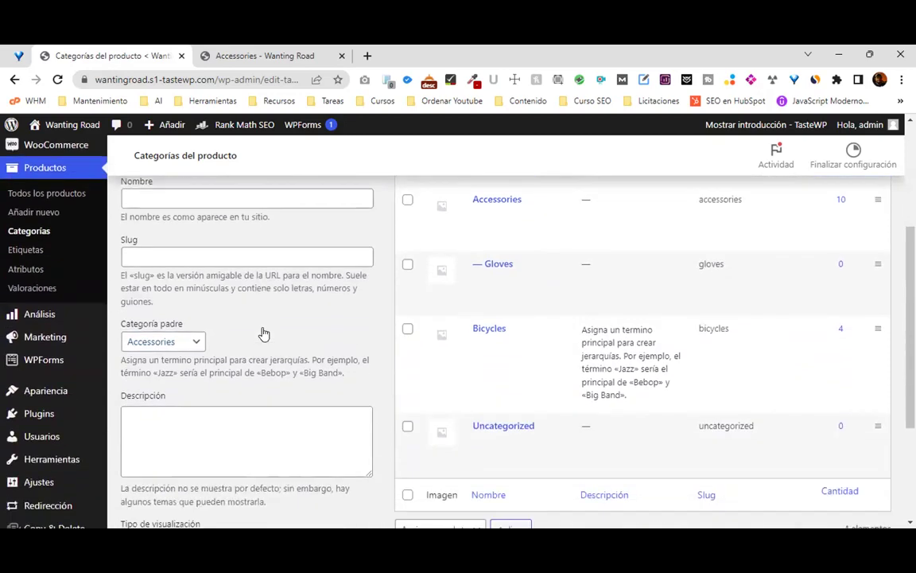
{"action": "left_click", "coordinate": [203, 195]}
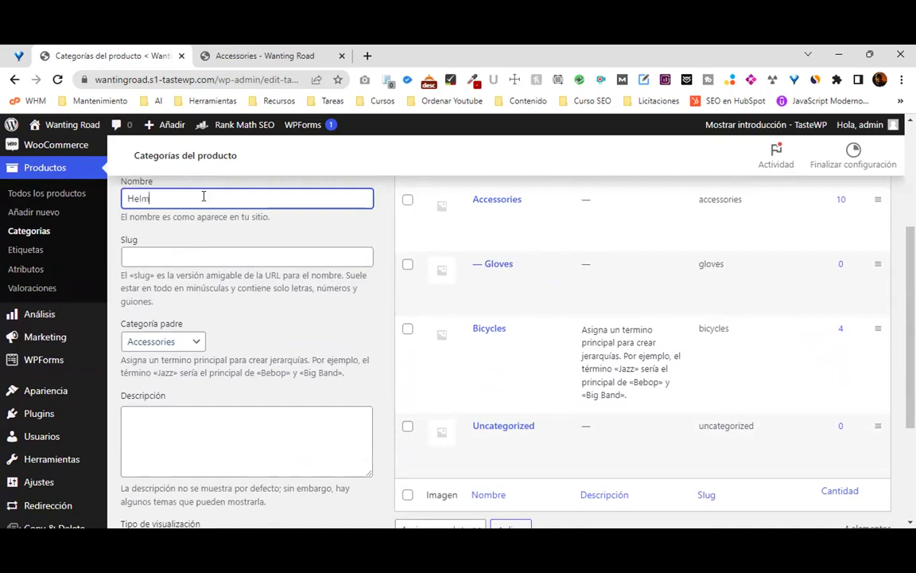
{"action": "scroll", "coordinate": [190, 374], "scroll_direction": "down", "scroll_amount": 2}
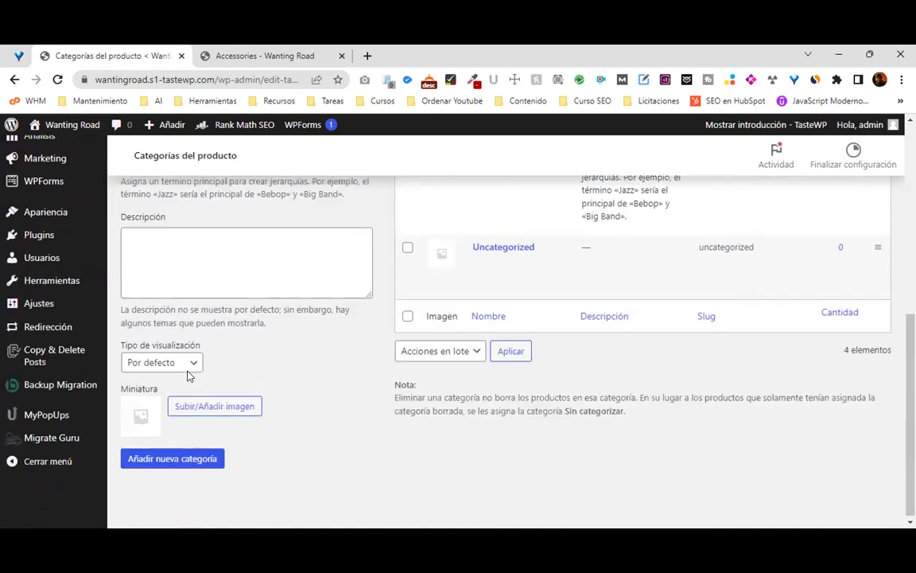
{"action": "scroll", "coordinate": [216, 247], "scroll_direction": "up", "scroll_amount": 2}
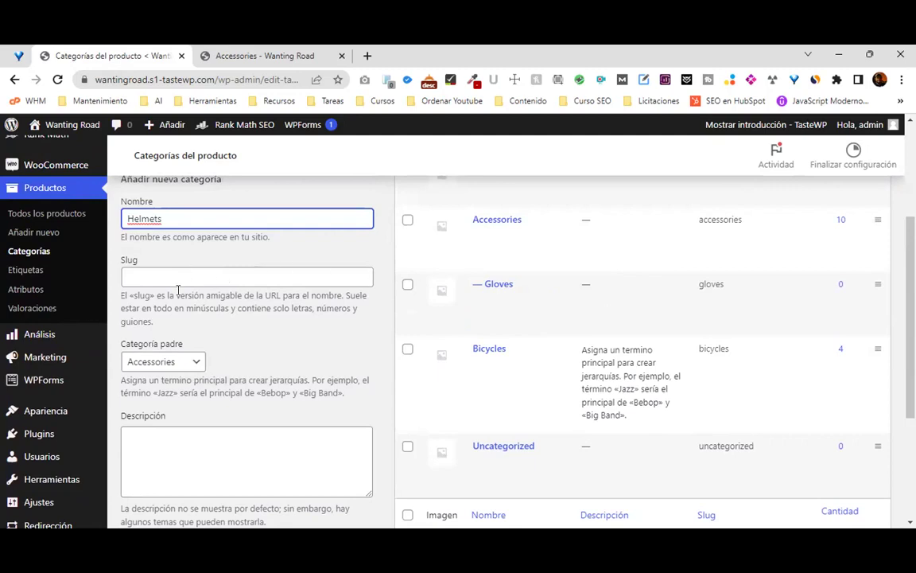
{"action": "scroll", "coordinate": [247, 385], "scroll_direction": "down", "scroll_amount": 2}
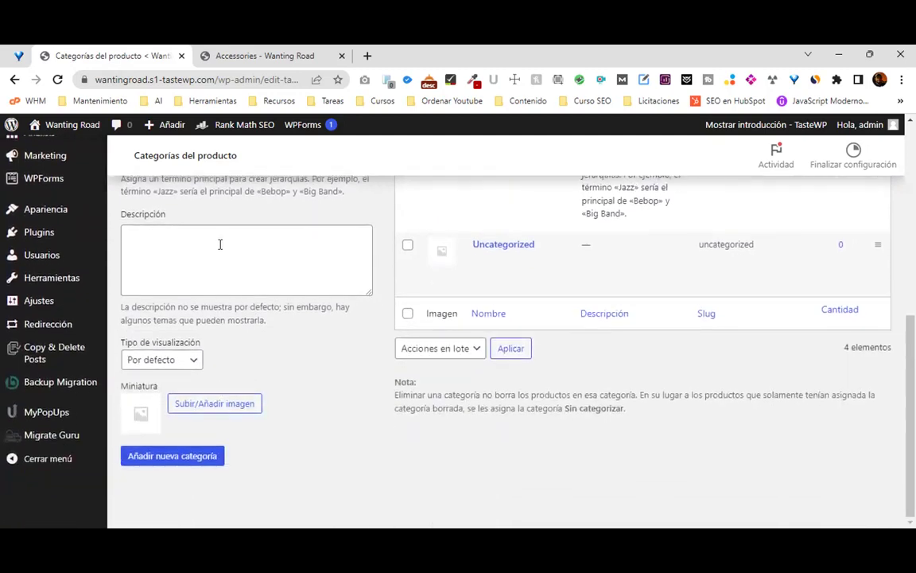
{"action": "scroll", "coordinate": [221, 244], "scroll_direction": "up", "scroll_amount": 1}
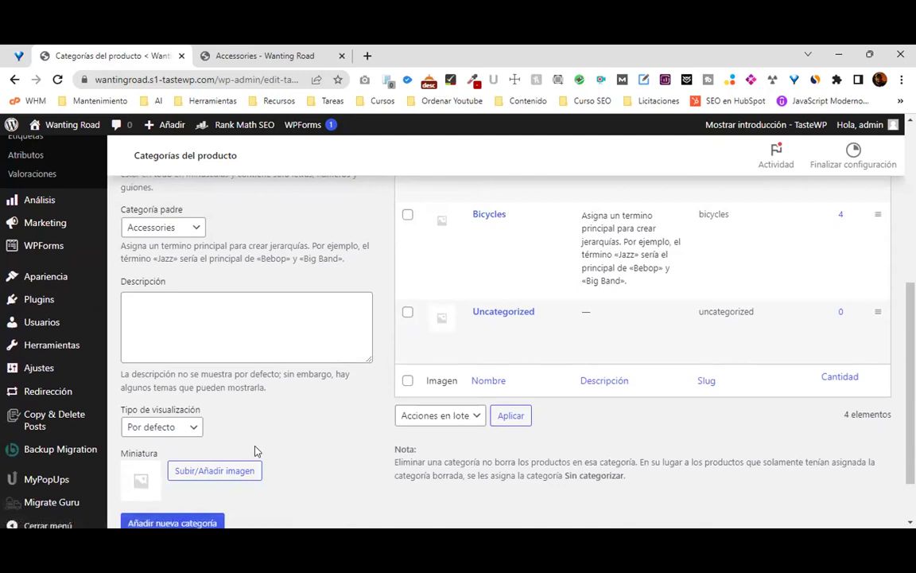
{"action": "scroll", "coordinate": [254, 451], "scroll_direction": "down", "scroll_amount": 1}
{"action": "left_click", "coordinate": [224, 454]}
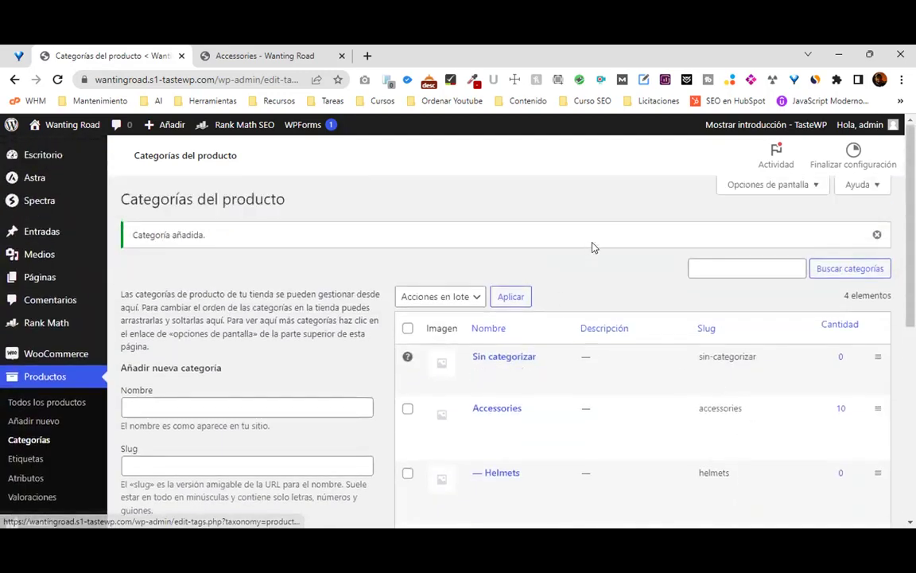
Examine the hierarchy and slugs in the product category list, dismissing the notice about the added category.
{"action": "scroll", "coordinate": [596, 240], "scroll_direction": "down", "scroll_amount": 2}
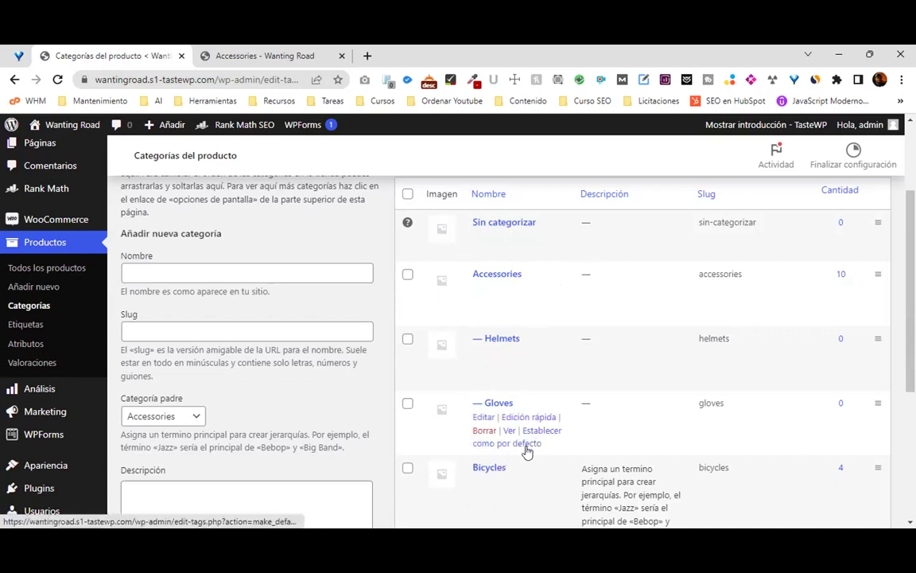
{"action": "scroll", "coordinate": [517, 414], "scroll_direction": "down", "scroll_amount": 3}
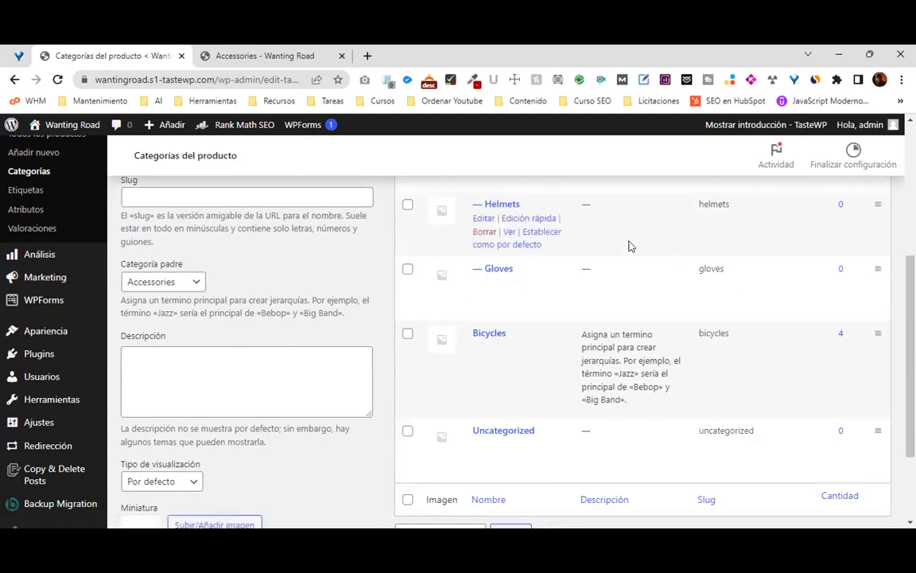
{"action": "scroll", "coordinate": [683, 267], "scroll_direction": "up", "scroll_amount": 4}
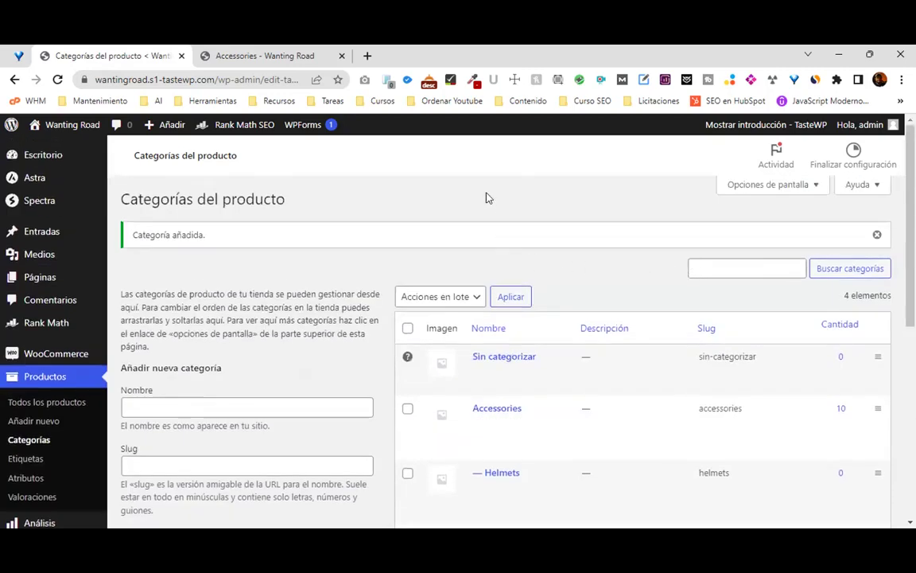
{"action": "left_click", "coordinate": [876, 235]}
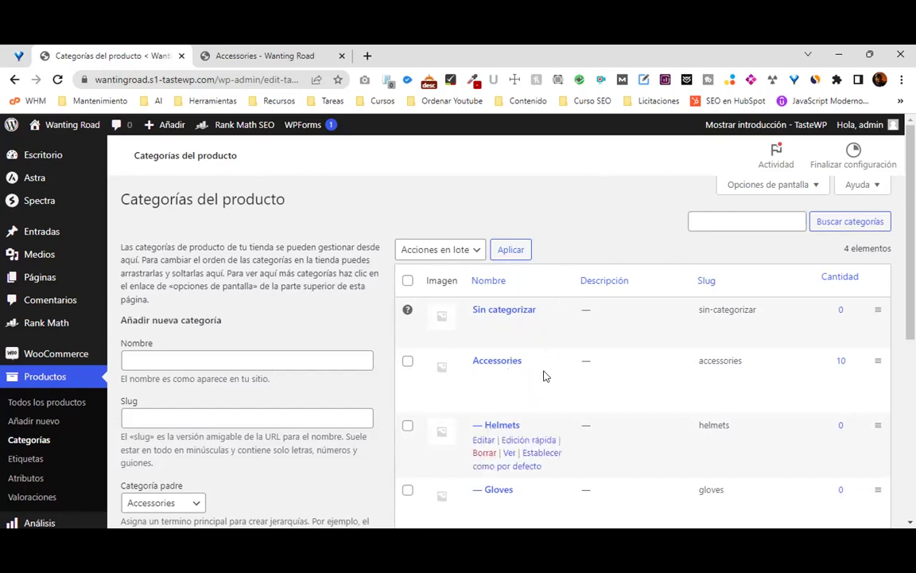
{"action": "scroll", "coordinate": [532, 354], "scroll_direction": "down", "scroll_amount": 1}
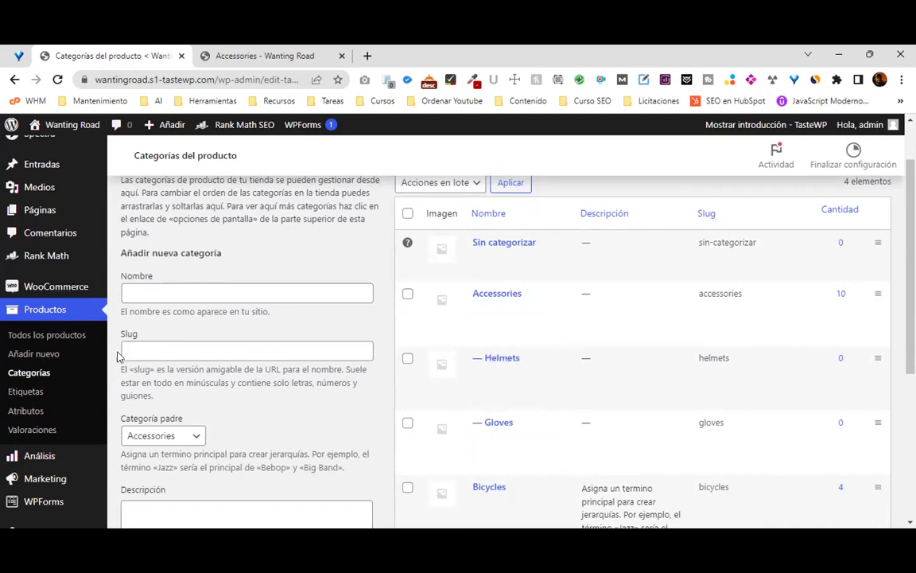
{"action": "scroll", "coordinate": [296, 239], "scroll_direction": "down", "scroll_amount": 5}
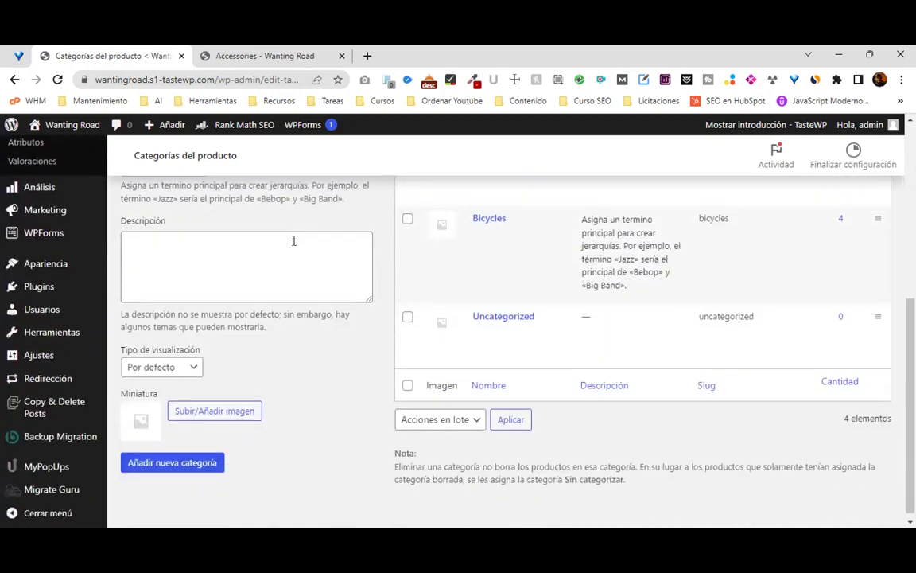
{"action": "mouse_move", "coordinate": [60, 280]}
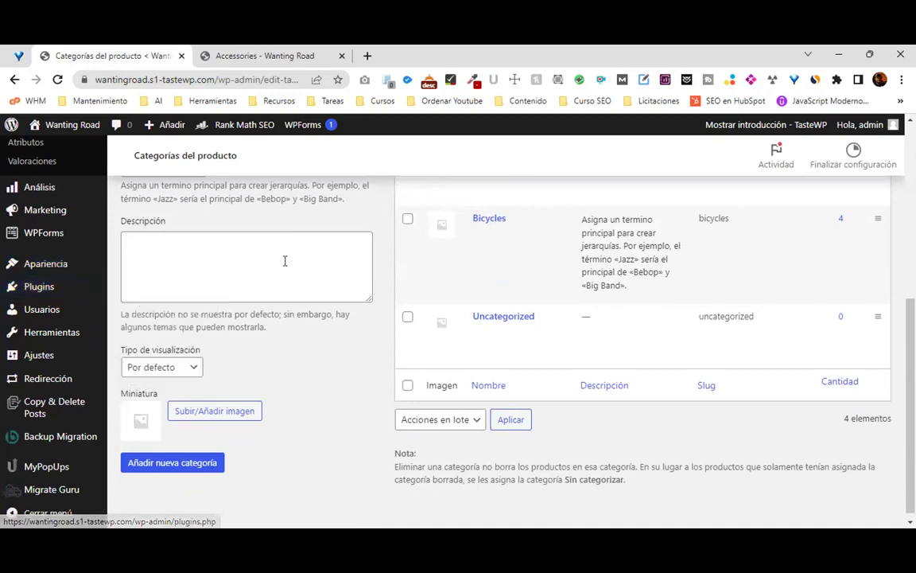
{"action": "left_click", "coordinate": [95, 334]}
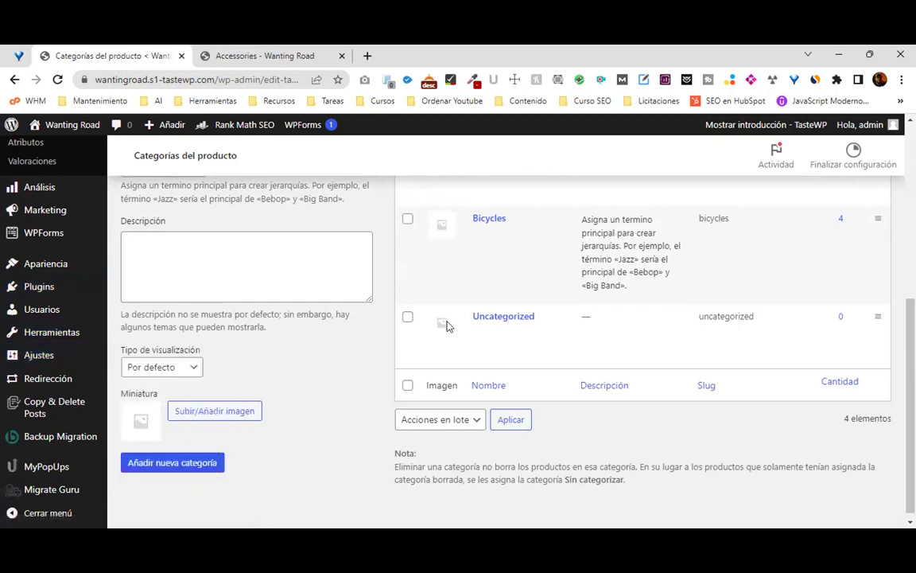
{"action": "mouse_move", "coordinate": [446, 326]}
{"action": "scroll", "coordinate": [571, 258], "scroll_direction": "up", "scroll_amount": 10}
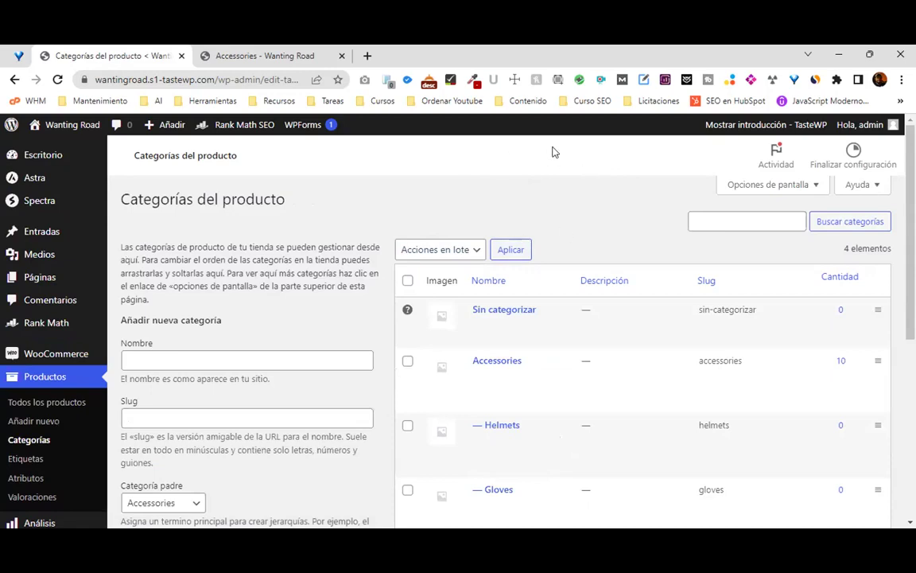
{"action": "scroll", "coordinate": [565, 169], "scroll_direction": "down", "scroll_amount": 2}
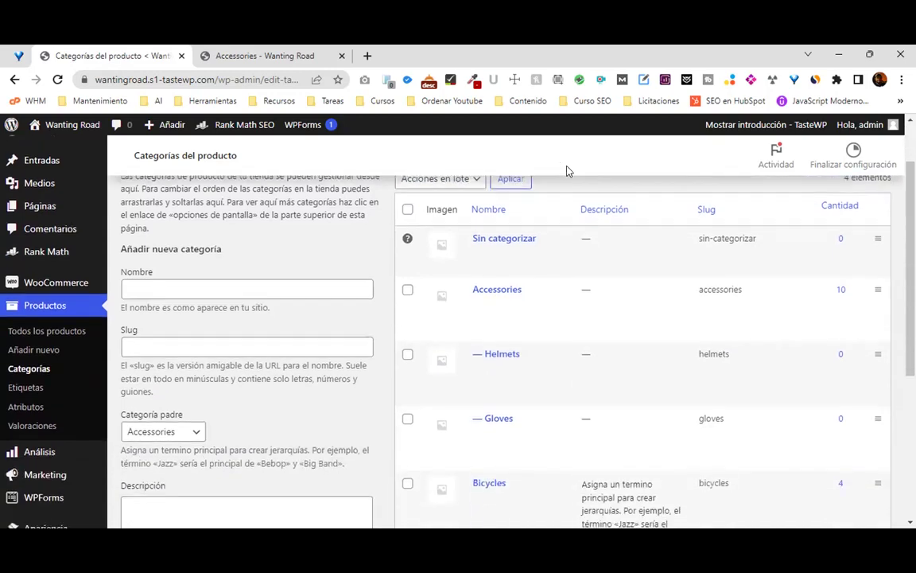
{"action": "scroll", "coordinate": [568, 171], "scroll_direction": "down", "scroll_amount": 2}
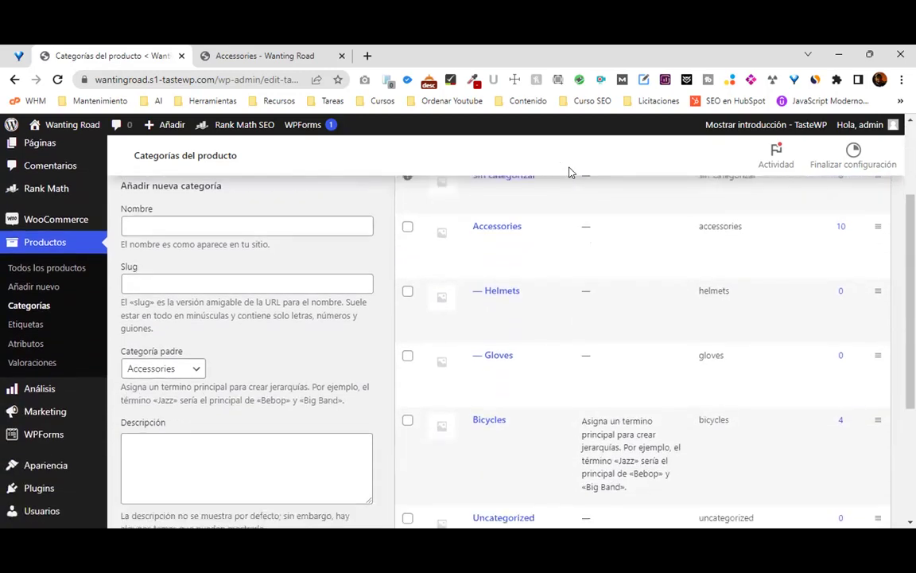
{"action": "scroll", "coordinate": [374, 205], "scroll_direction": "up", "scroll_amount": 4}
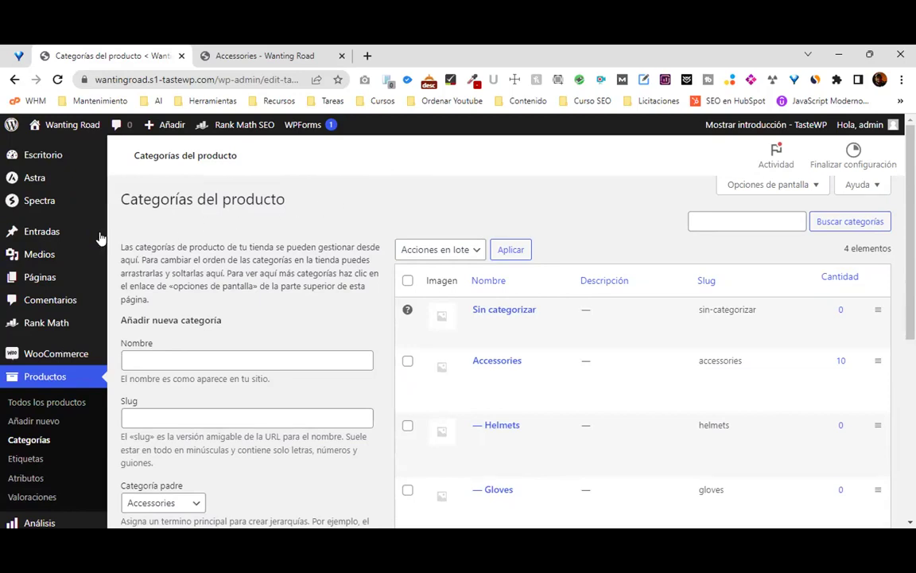
{"action": "mouse_move", "coordinate": [74, 235]}
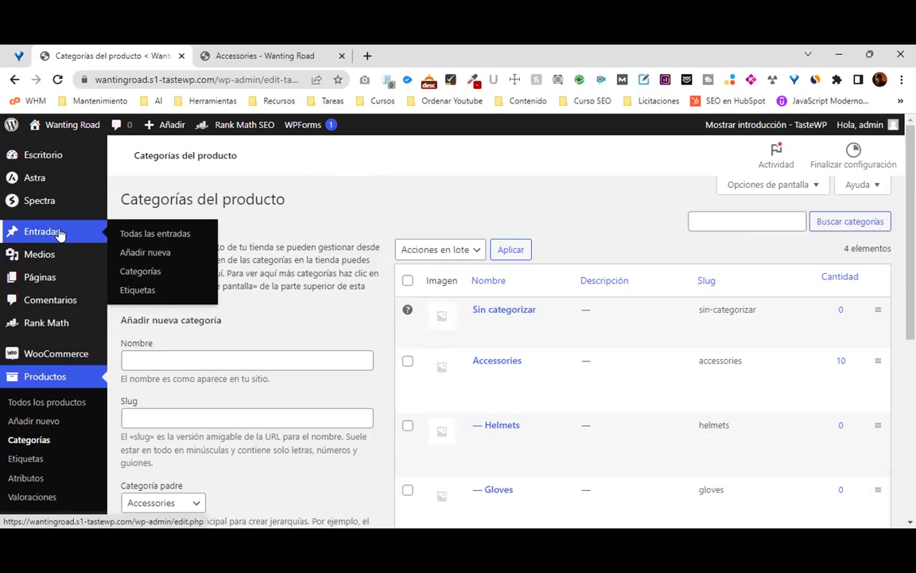
Switch to the storefront's Accessories page and examine the product categories offered in the header navigation.
{"action": "mouse_move", "coordinate": [49, 283]}
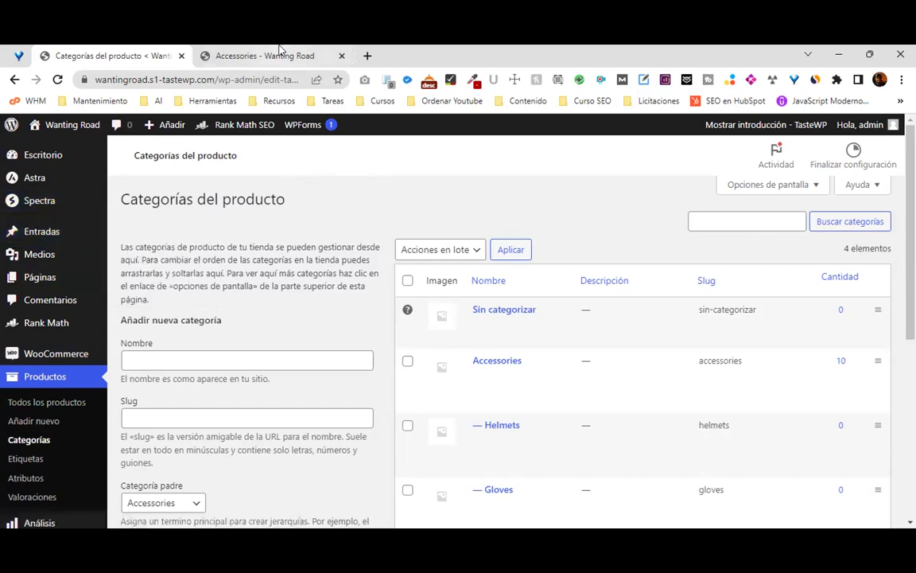
{"action": "left_click", "coordinate": [255, 54]}
{"action": "scroll", "coordinate": [405, 124], "scroll_direction": "up", "scroll_amount": 5}
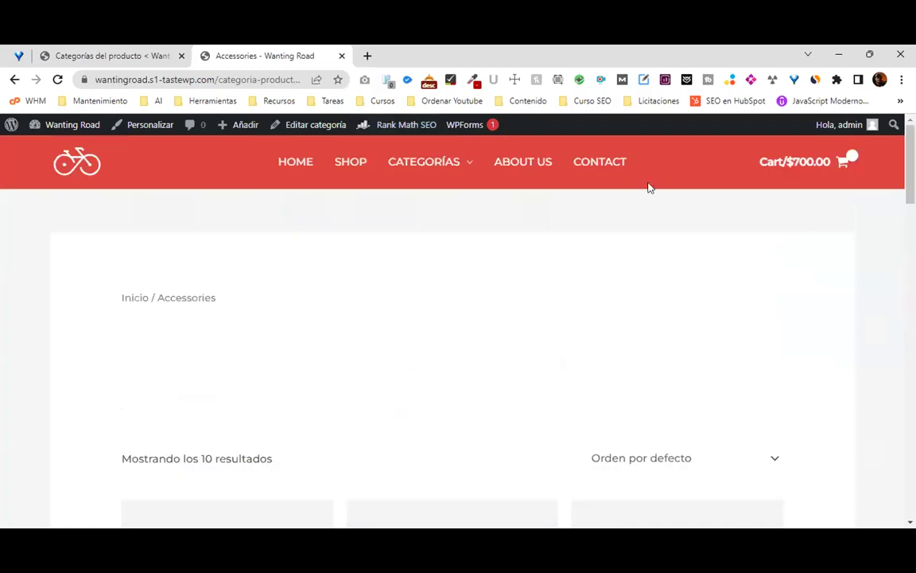
{"action": "mouse_move", "coordinate": [456, 190]}
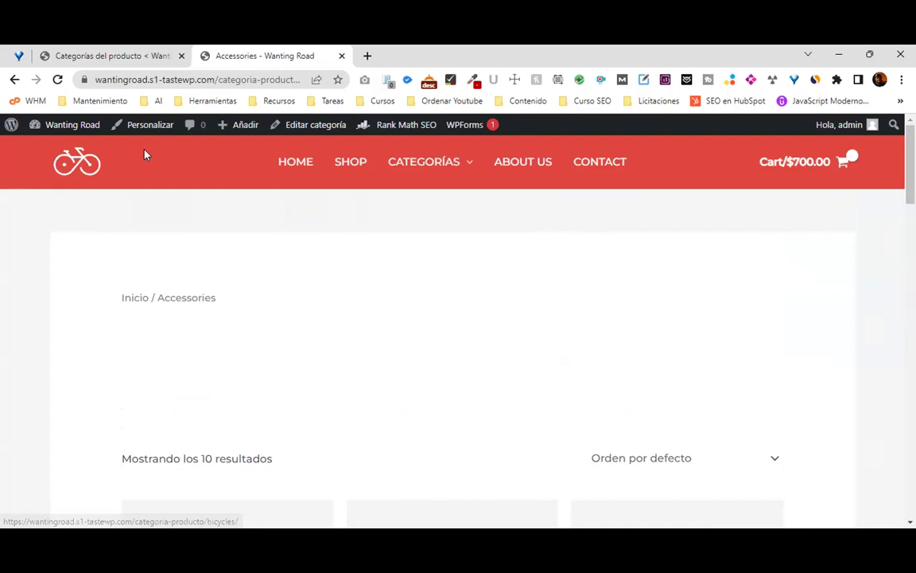
Return to the WordPress admin and open the navigation menu editor.
{"action": "left_click", "coordinate": [110, 57]}
{"action": "scroll", "coordinate": [247, 293], "scroll_direction": "down", "scroll_amount": 2}
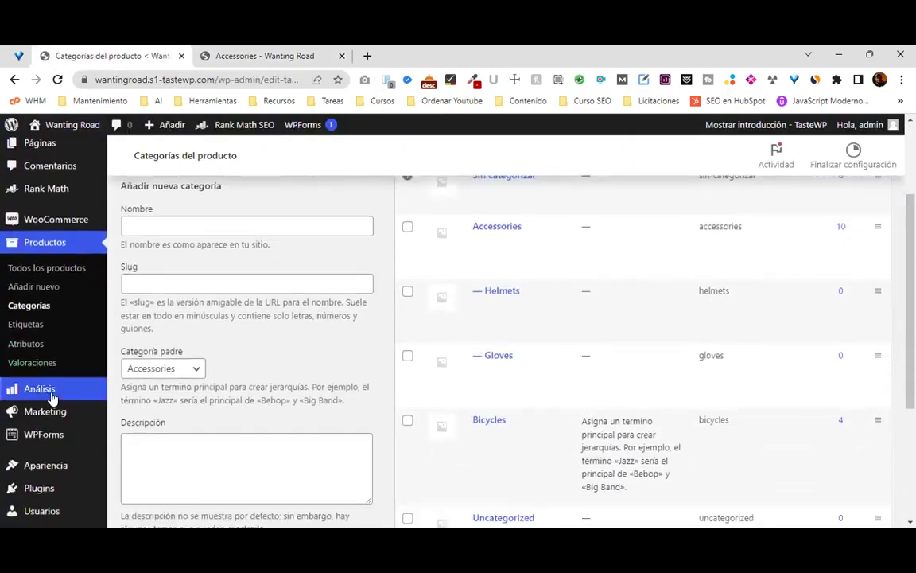
{"action": "scroll", "coordinate": [253, 232], "scroll_direction": "up", "scroll_amount": 3}
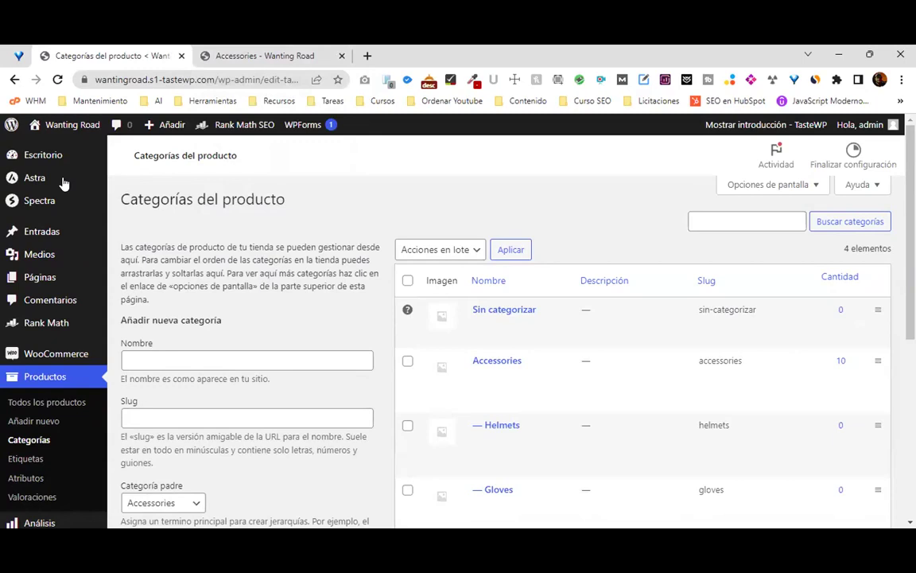
{"action": "scroll", "coordinate": [49, 369], "scroll_direction": "down", "scroll_amount": 3}
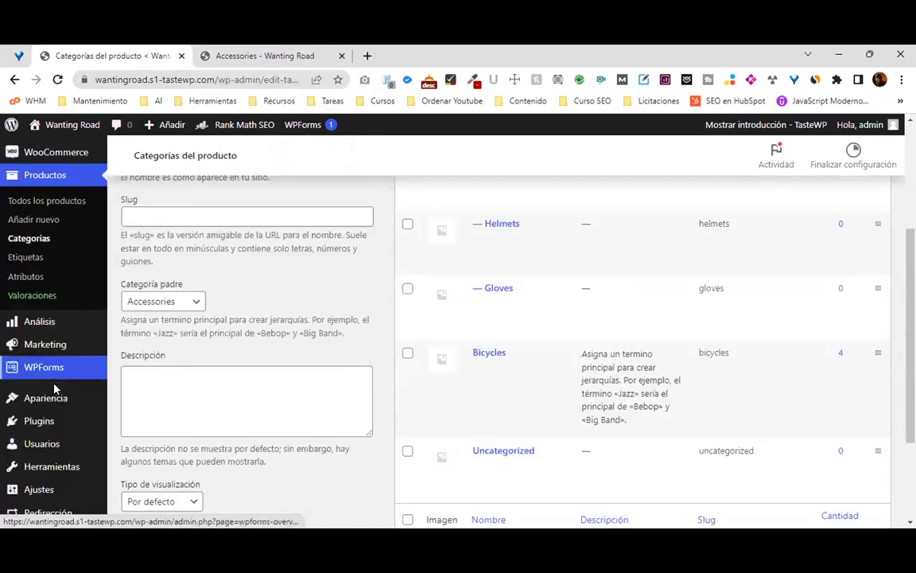
{"action": "mouse_move", "coordinate": [107, 403]}
{"action": "left_click", "coordinate": [132, 438]}
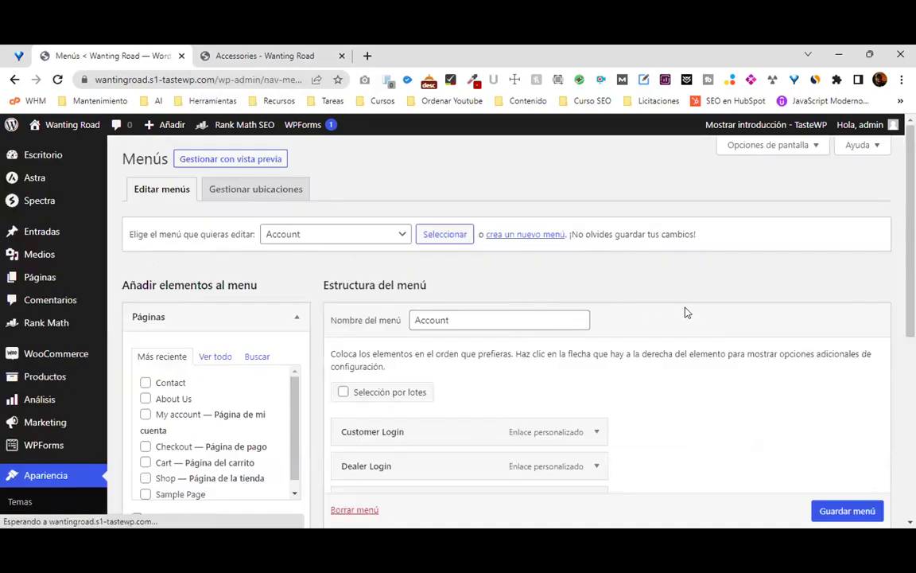
Examine the product categories and post categories available as navigation menu items, leaving the Account menu unchanged.
{"action": "scroll", "coordinate": [634, 332], "scroll_direction": "down", "scroll_amount": 3}
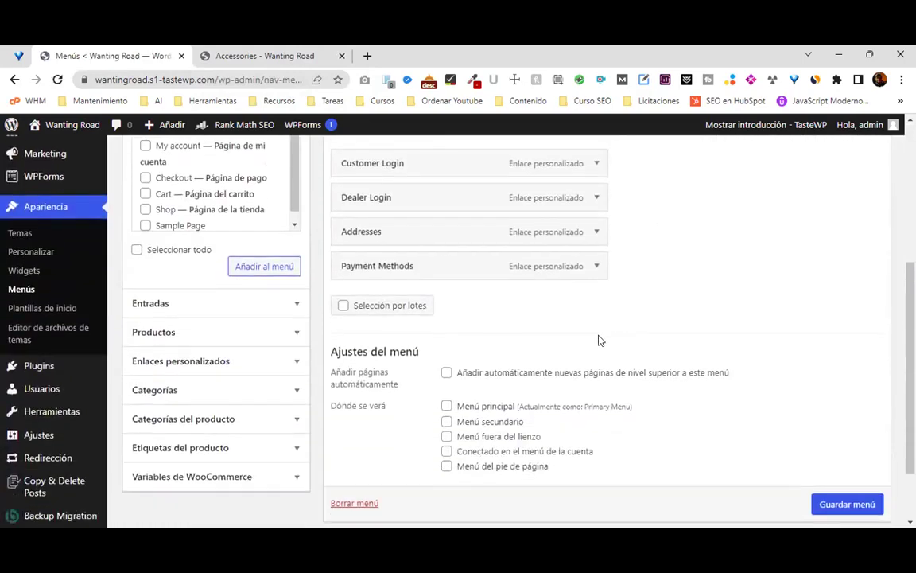
{"action": "left_click", "coordinate": [289, 419]}
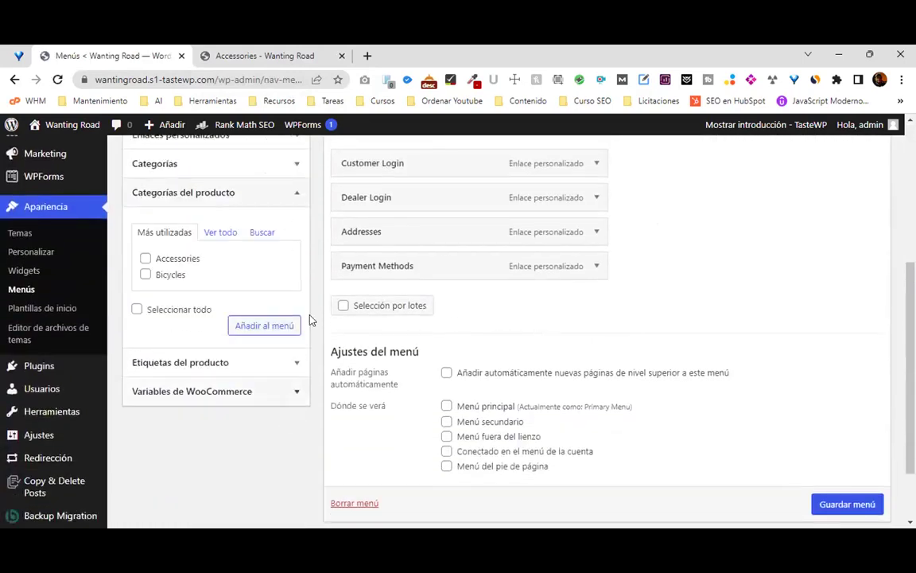
{"action": "scroll", "coordinate": [280, 203], "scroll_direction": "up", "scroll_amount": 2}
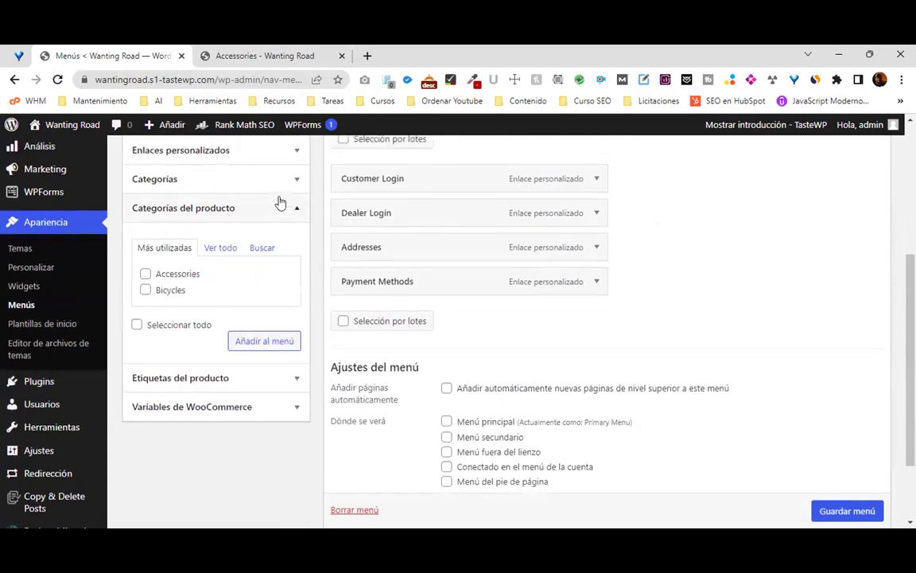
{"action": "left_click", "coordinate": [225, 236]}
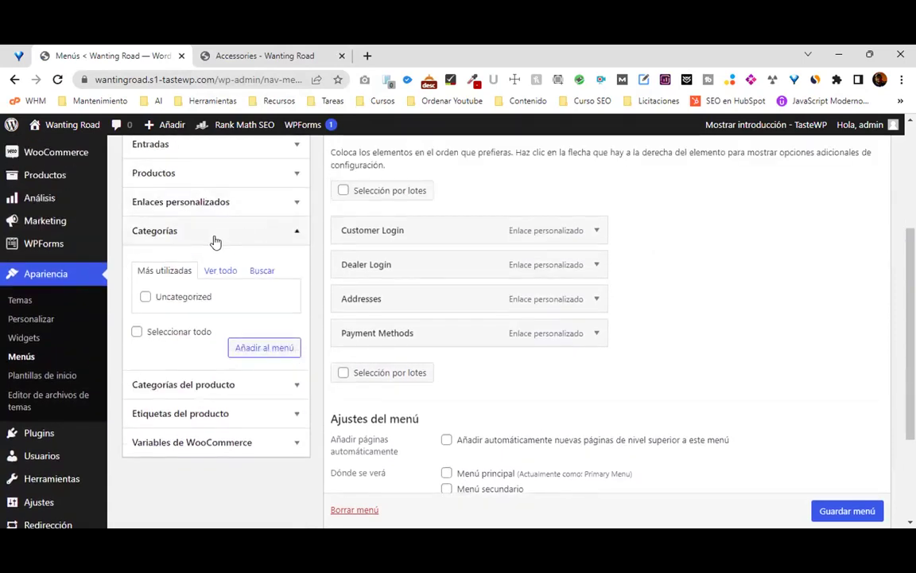
{"action": "left_click", "coordinate": [249, 230]}
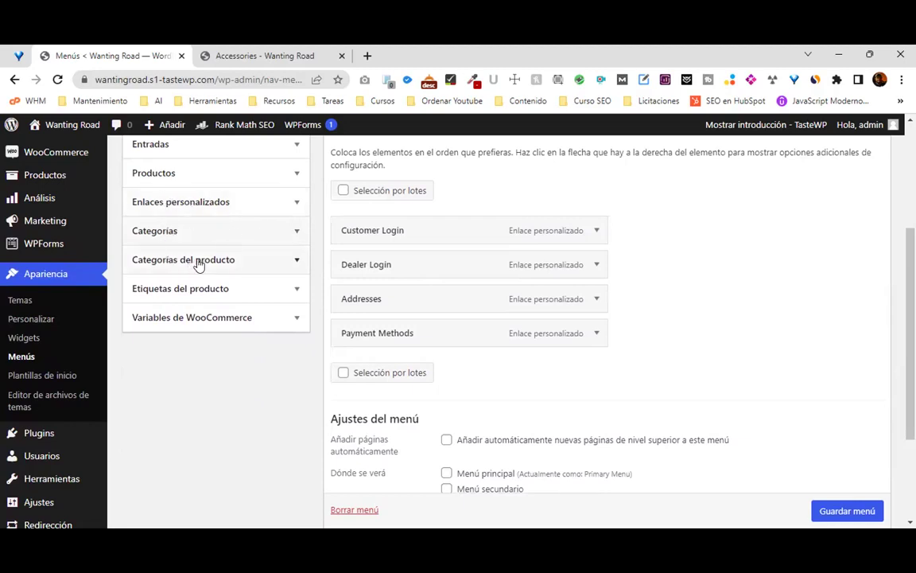
{"action": "scroll", "coordinate": [199, 265], "scroll_direction": "up", "scroll_amount": 3}
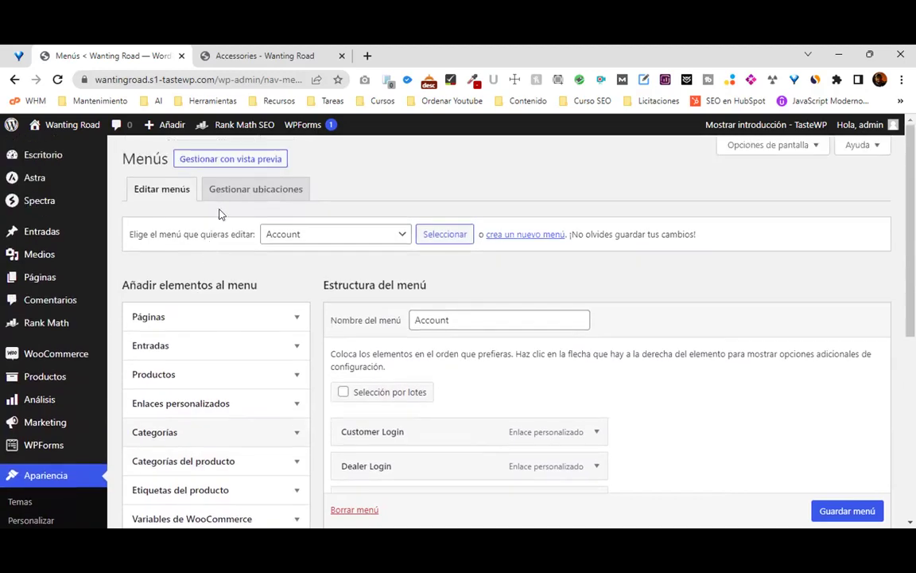
{"action": "scroll", "coordinate": [239, 404], "scroll_direction": "down", "scroll_amount": 1}
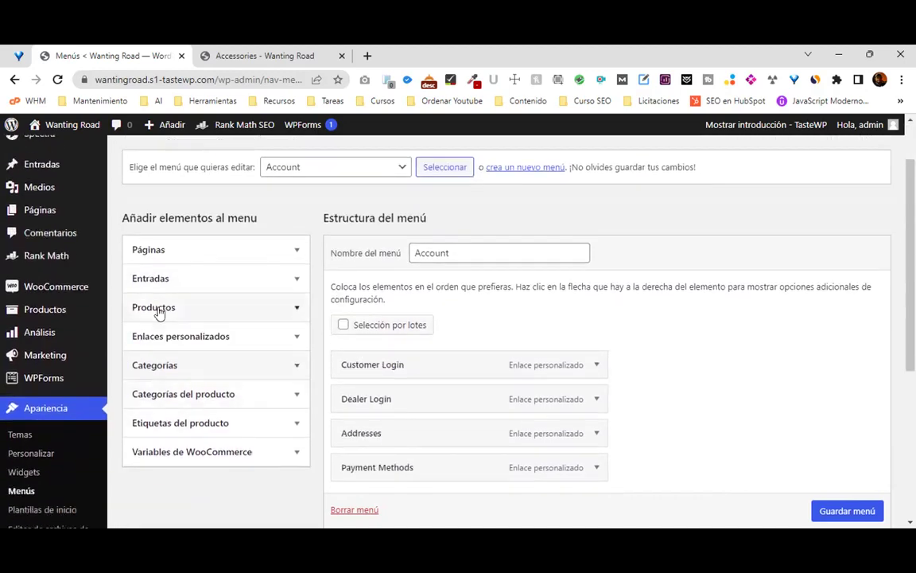
{"action": "scroll", "coordinate": [191, 280], "scroll_direction": "up", "scroll_amount": 1}
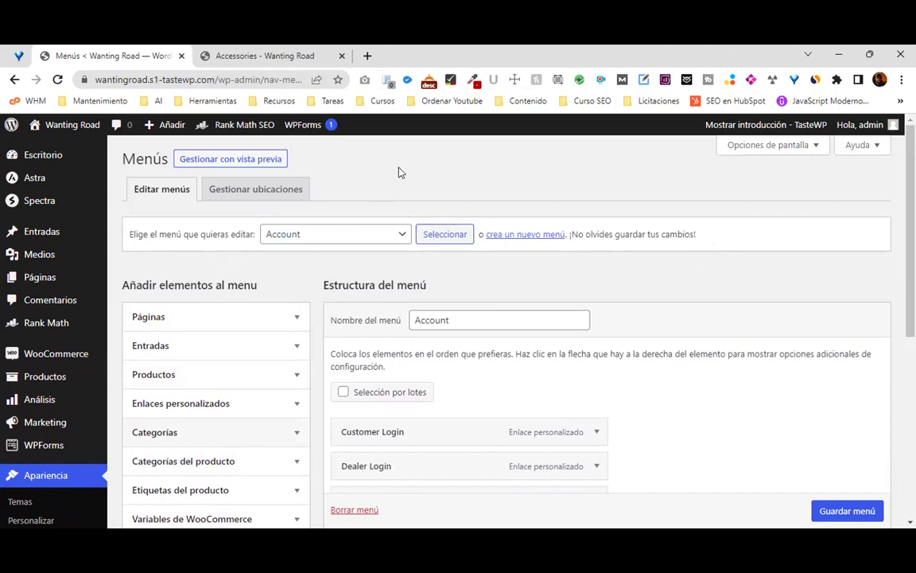
Open the full product list and examine which categories the bicycle gloves and helmets are assigned to.
{"action": "mouse_move", "coordinate": [77, 357]}
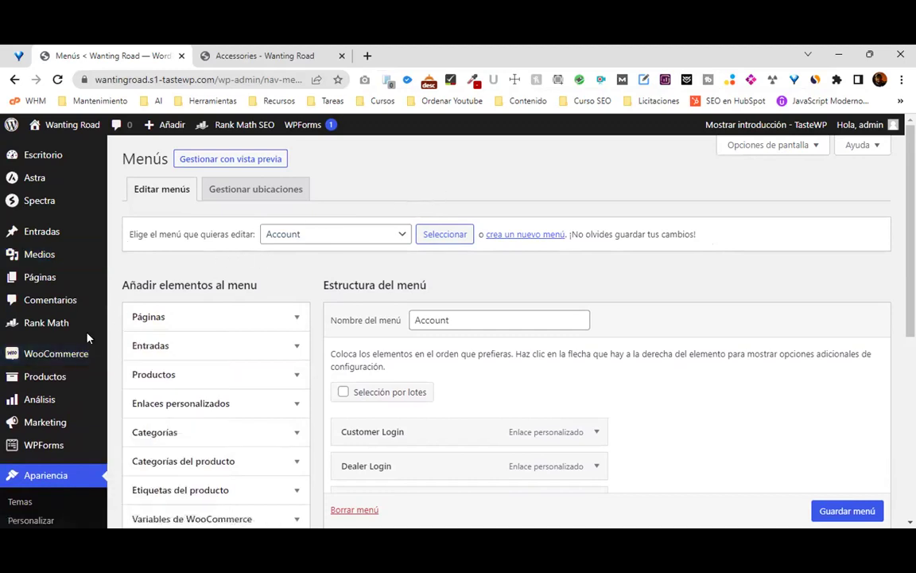
{"action": "mouse_move", "coordinate": [62, 380]}
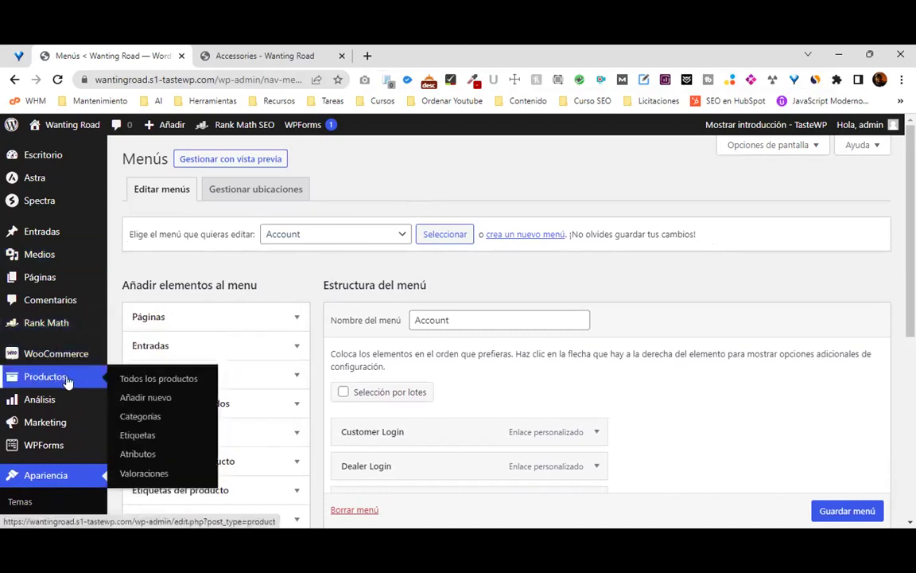
{"action": "left_click", "coordinate": [148, 381]}
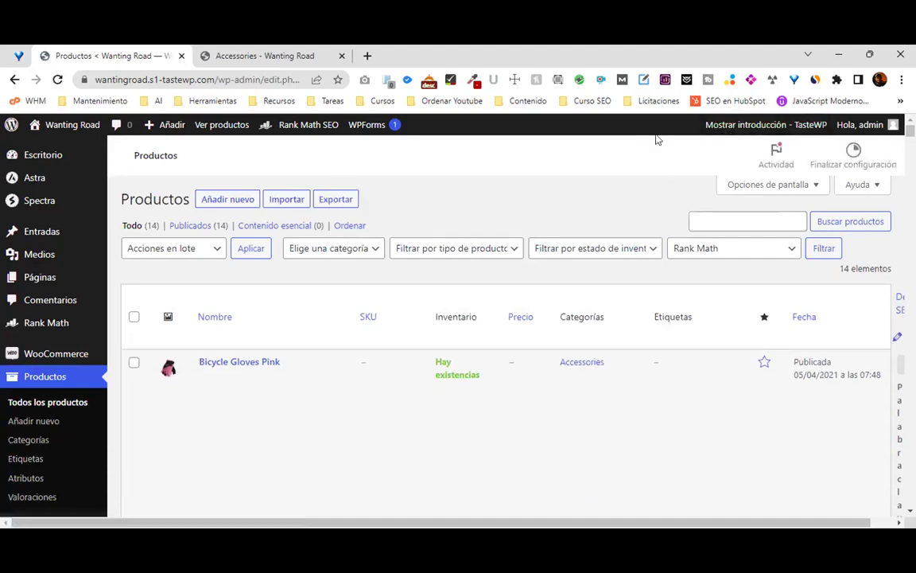
{"action": "scroll", "coordinate": [614, 167], "scroll_direction": "down", "scroll_amount": 2}
{"action": "scroll", "coordinate": [613, 173], "scroll_direction": "down", "scroll_amount": 3}
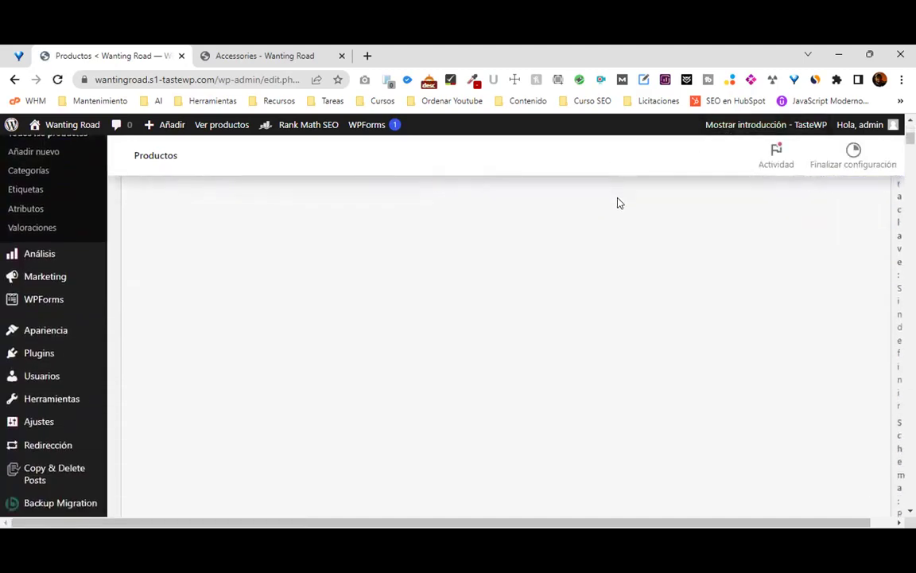
{"action": "scroll", "coordinate": [612, 243], "scroll_direction": "up", "scroll_amount": 5}
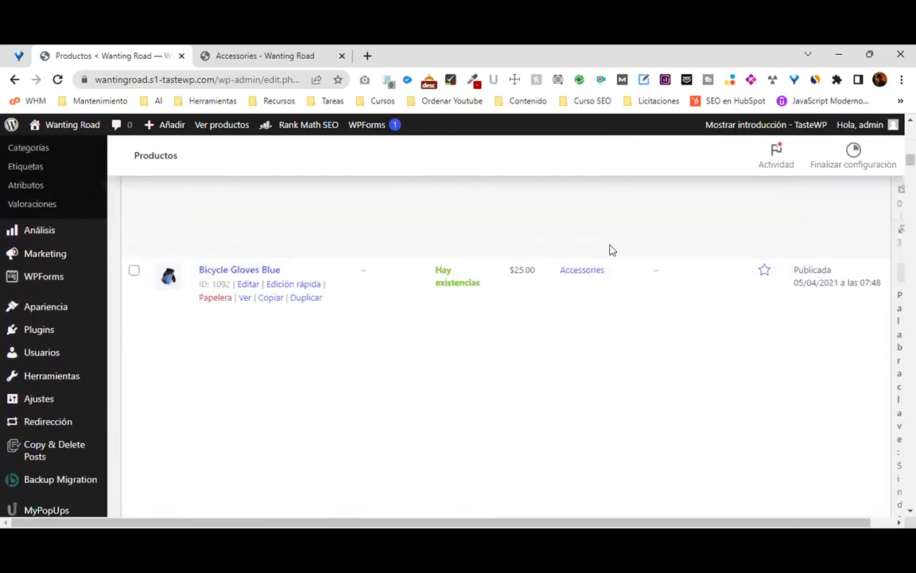
{"action": "scroll", "coordinate": [615, 263], "scroll_direction": "up", "scroll_amount": 4}
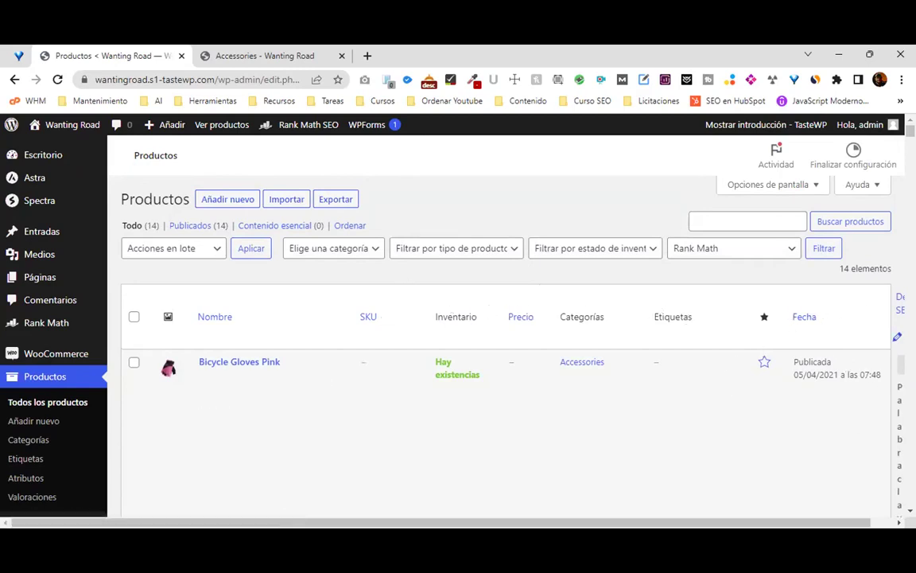
{"action": "scroll", "coordinate": [892, 334], "scroll_direction": "down", "scroll_amount": 3}
{"action": "scroll", "coordinate": [509, 334], "scroll_direction": "down", "scroll_amount": 2}
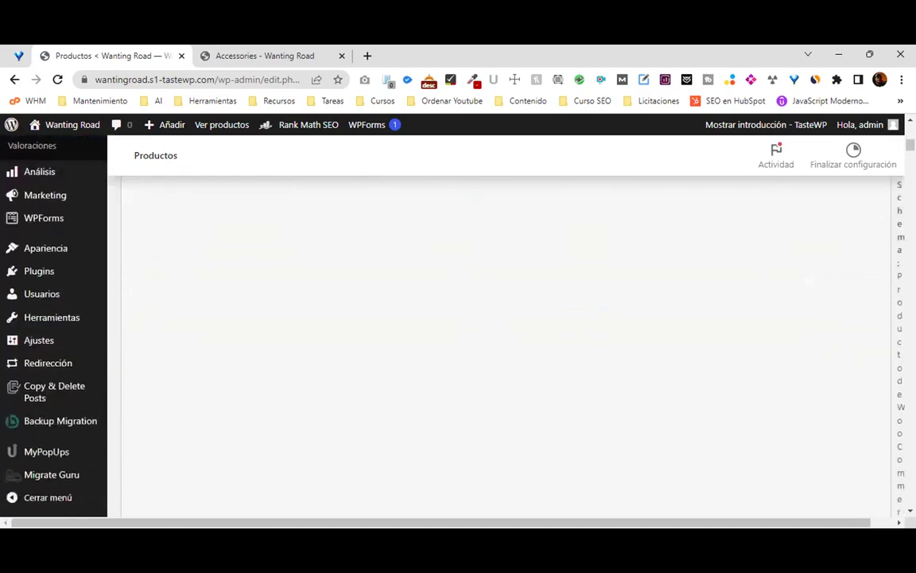
{"action": "scroll", "coordinate": [646, 323], "scroll_direction": "down", "scroll_amount": 5}
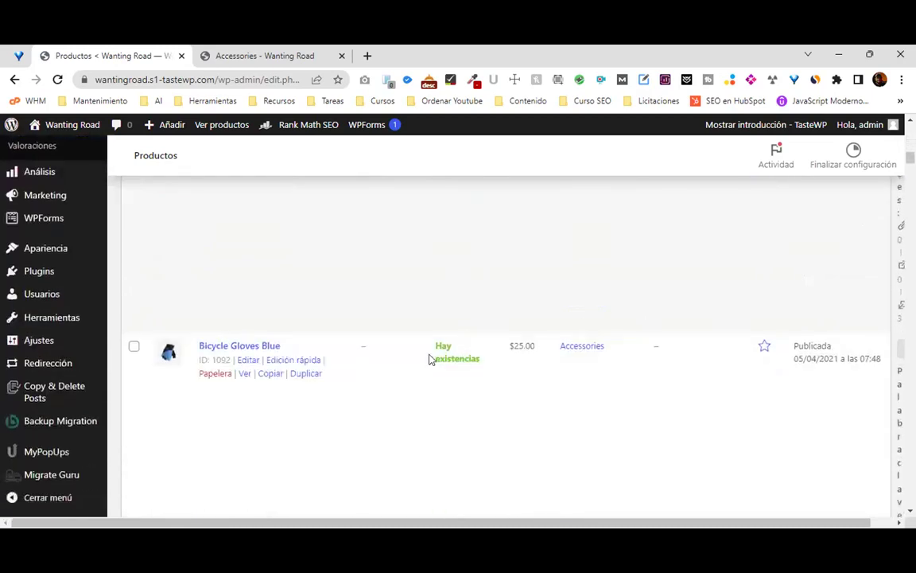
{"action": "scroll", "coordinate": [423, 362], "scroll_direction": "down", "scroll_amount": 3}
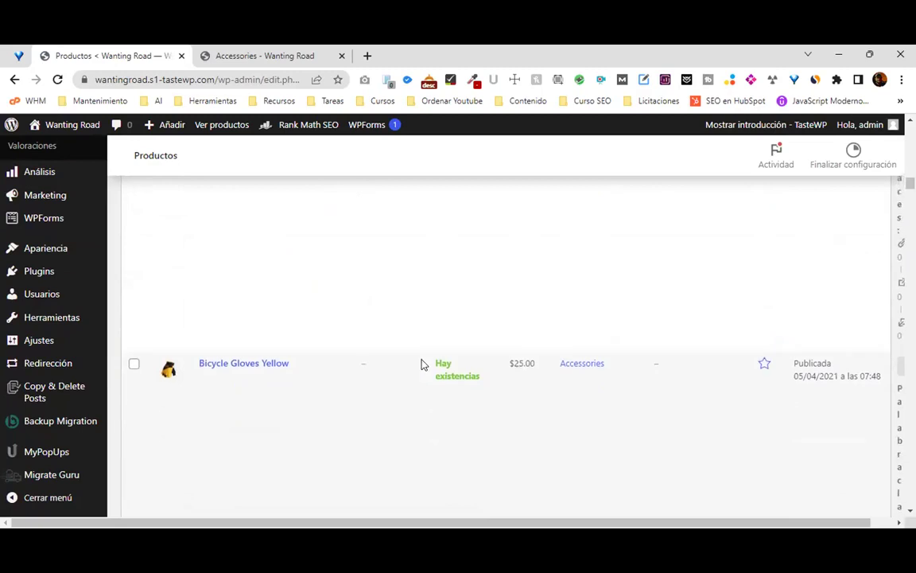
{"action": "scroll", "coordinate": [422, 364], "scroll_direction": "down", "scroll_amount": 2}
{"action": "scroll", "coordinate": [422, 365], "scroll_direction": "down", "scroll_amount": 4}
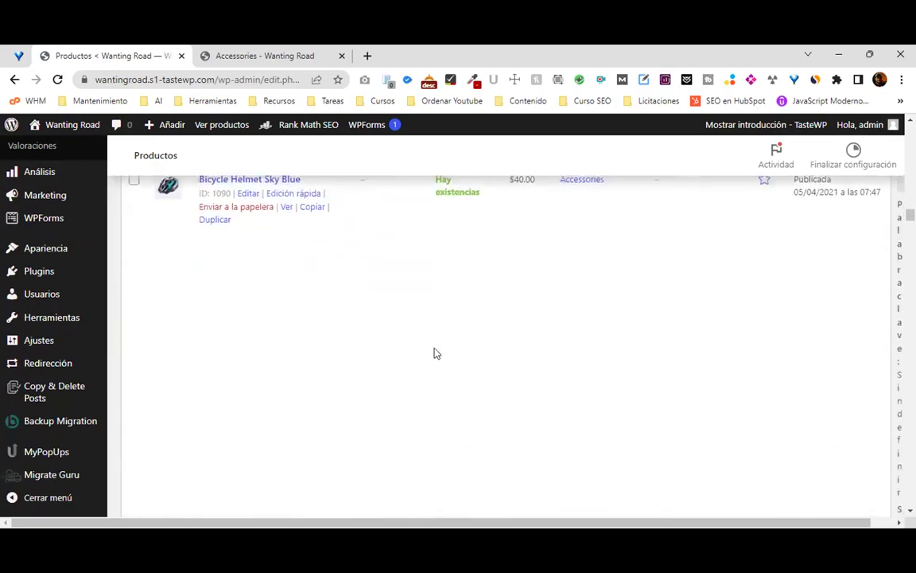
{"action": "scroll", "coordinate": [433, 347], "scroll_direction": "down", "scroll_amount": 2}
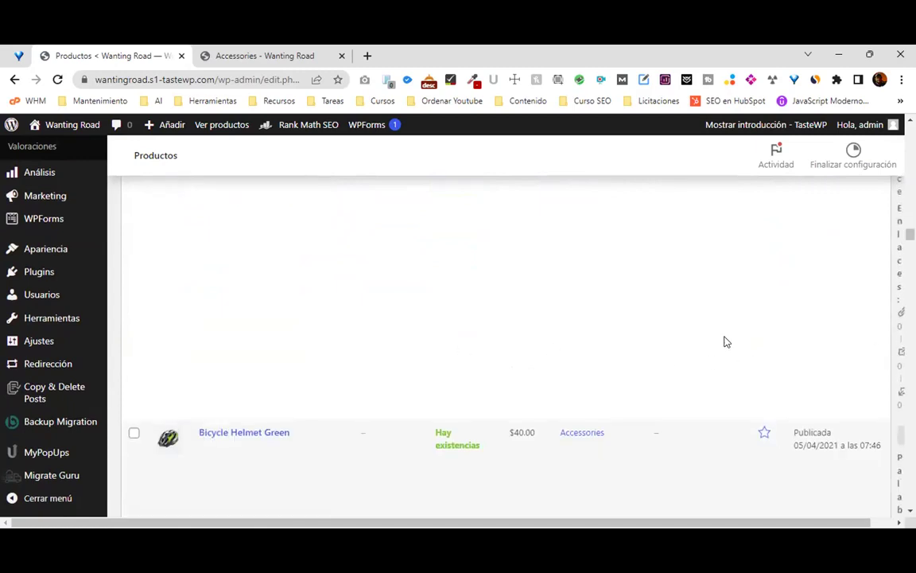
{"action": "scroll", "coordinate": [722, 342], "scroll_direction": "up", "scroll_amount": 5}
{"action": "scroll", "coordinate": [716, 344], "scroll_direction": "up", "scroll_amount": 5}
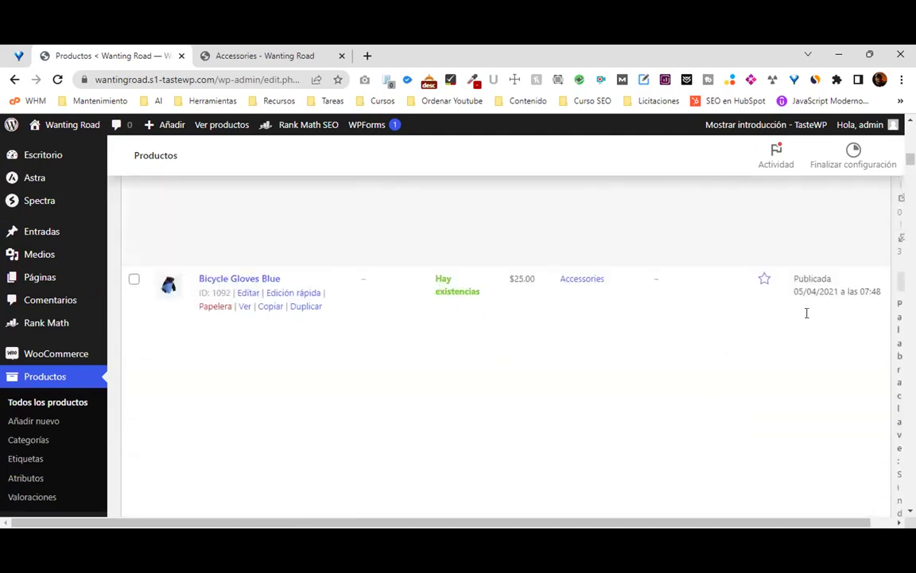
Open the product Bicycle Gloves Blue for editing and highlight its title for review.
{"action": "mouse_move", "coordinate": [258, 304]}
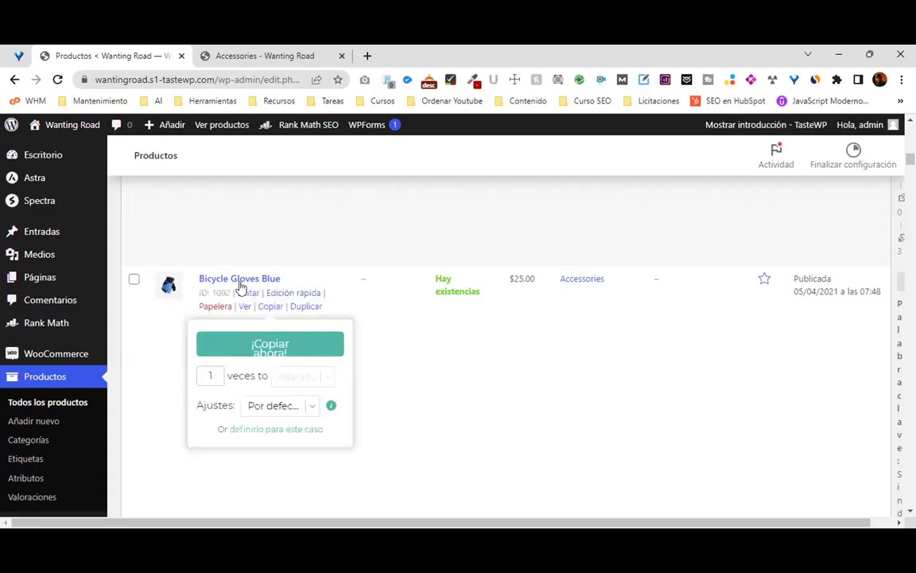
{"action": "left_click", "coordinate": [241, 280]}
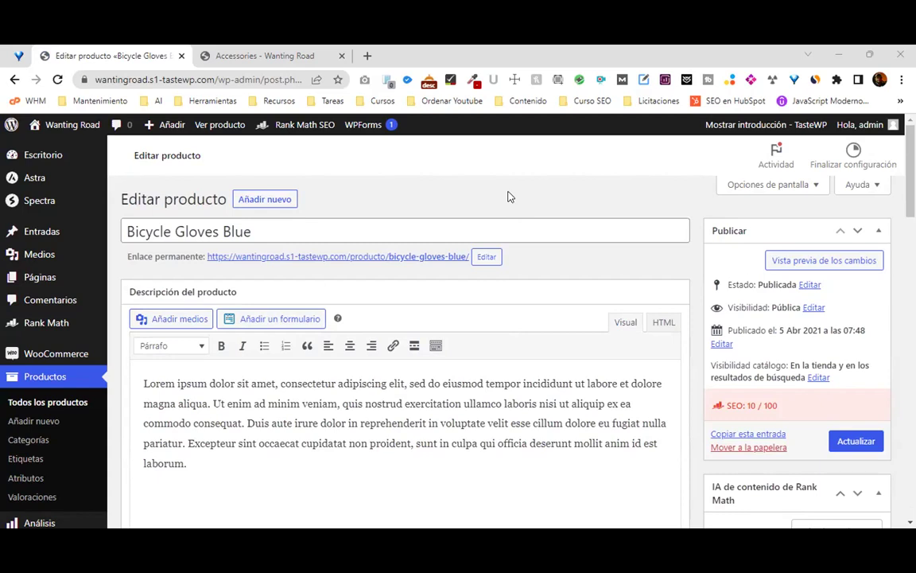
{"action": "left_click_drag", "start_coordinate": [296, 230], "coordinate": [119, 230]}
{"action": "left_click", "coordinate": [381, 224]}
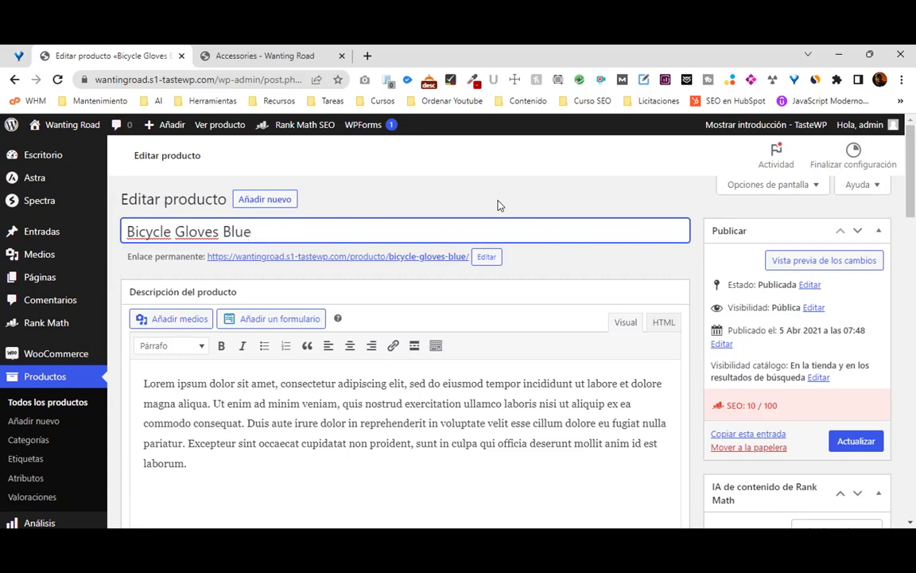
{"action": "left_click_drag", "start_coordinate": [253, 231], "coordinate": [121, 233]}
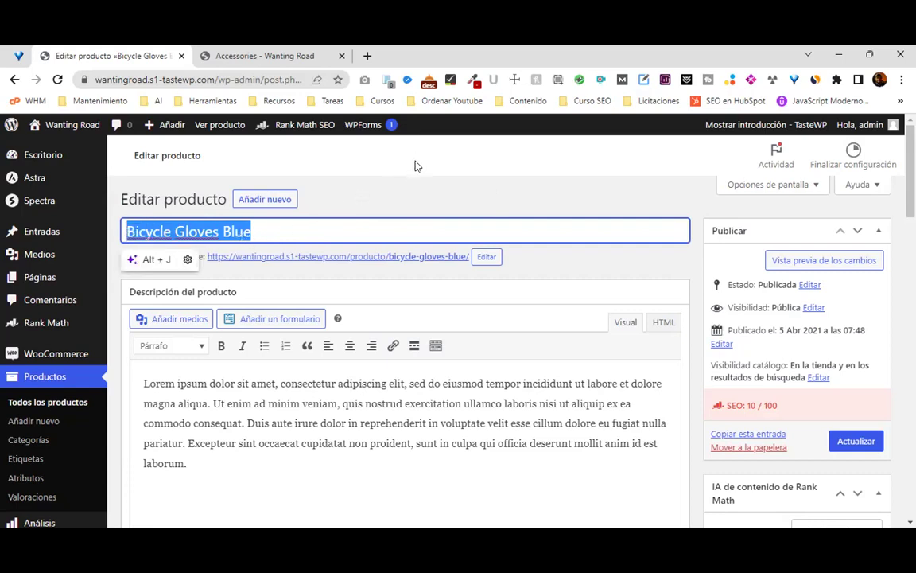
{"action": "left_click", "coordinate": [370, 223]}
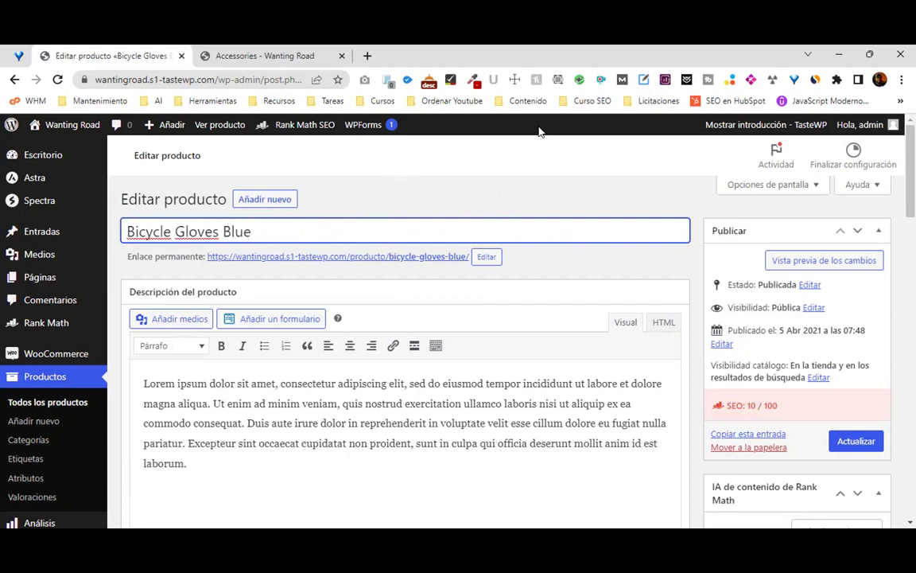
Open amazon.com in a new browser tab.
{"action": "left_click", "coordinate": [367, 56]}
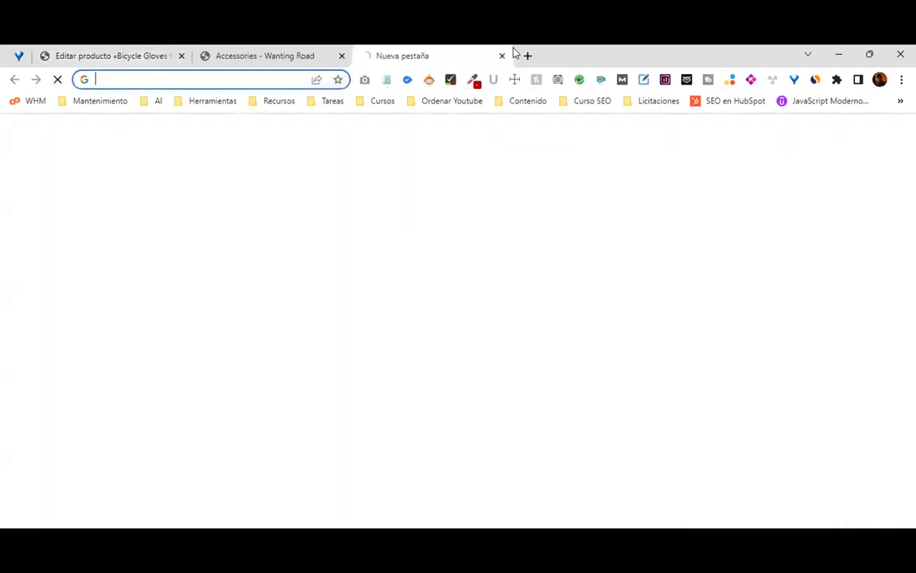
{"action": "type", "text": "amaz"}
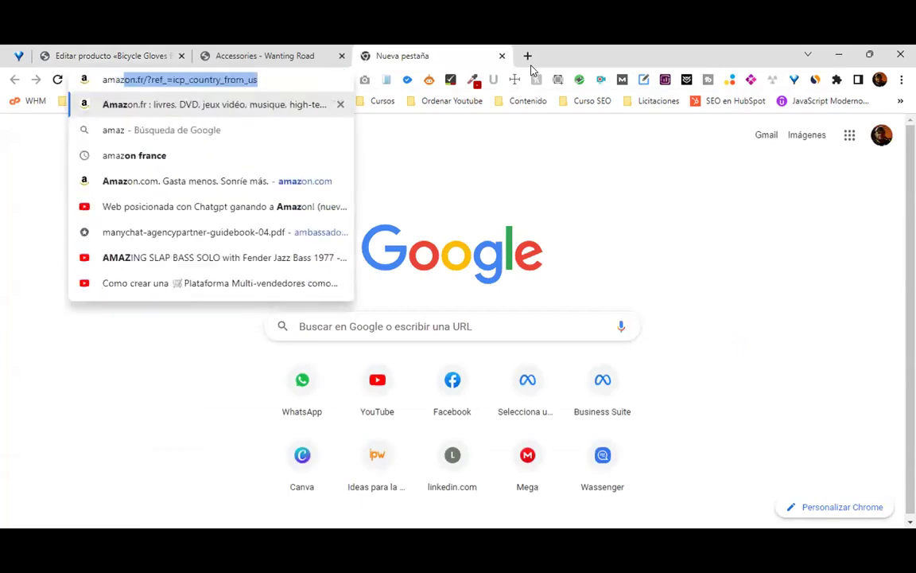
{"action": "left_click", "coordinate": [149, 181]}
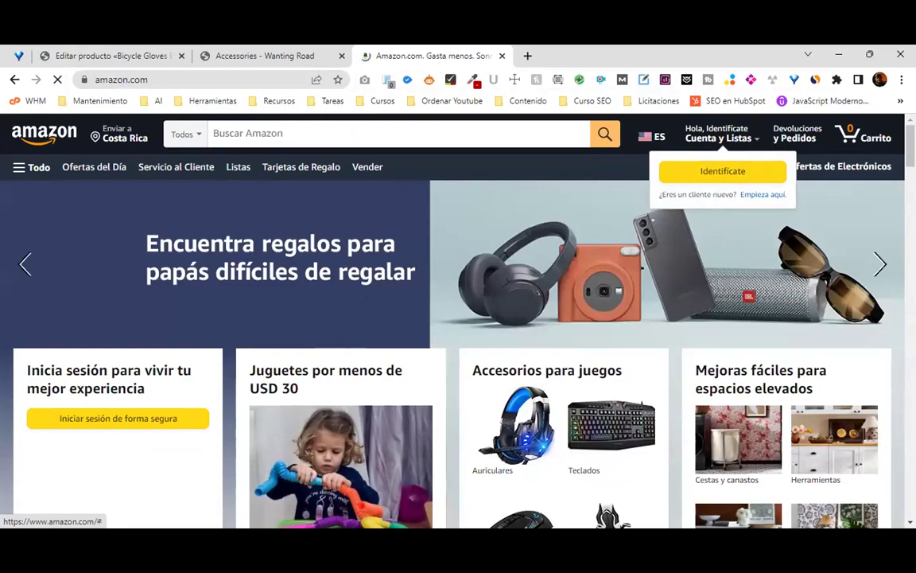
Look through Amazon's home page, its full department menu and the department choices of the product search.
{"action": "scroll", "coordinate": [458, 318], "scroll_direction": "down", "scroll_amount": 7}
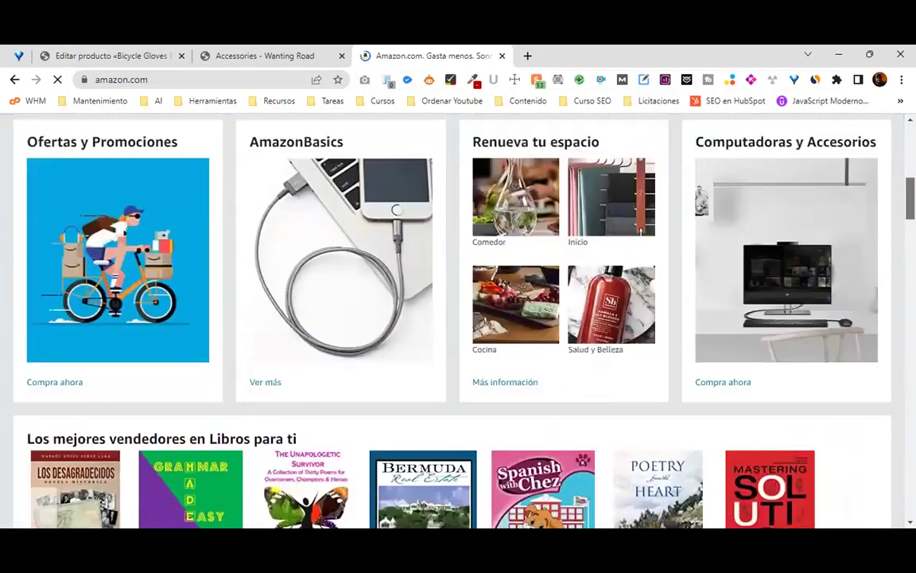
{"action": "scroll", "coordinate": [458, 318], "scroll_direction": "down", "scroll_amount": 3}
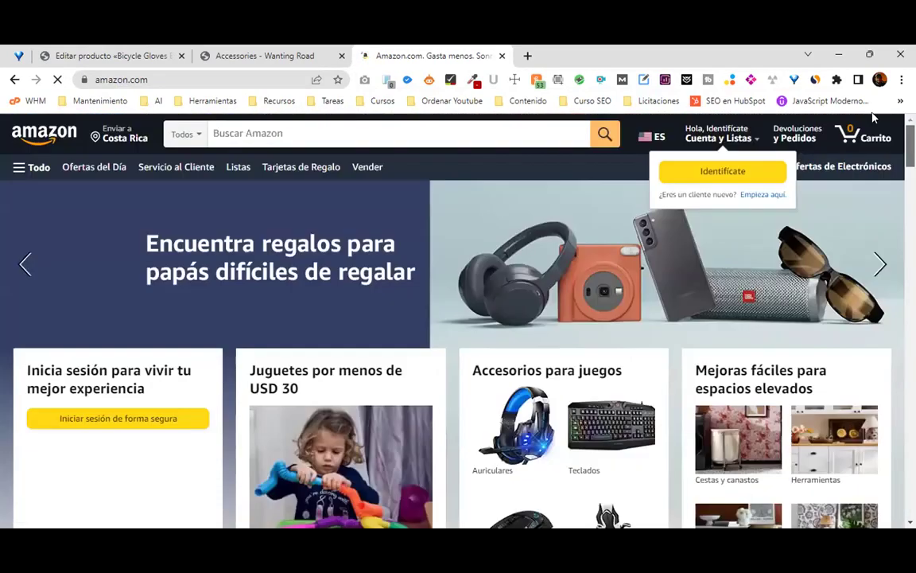
{"action": "left_click", "coordinate": [29, 165]}
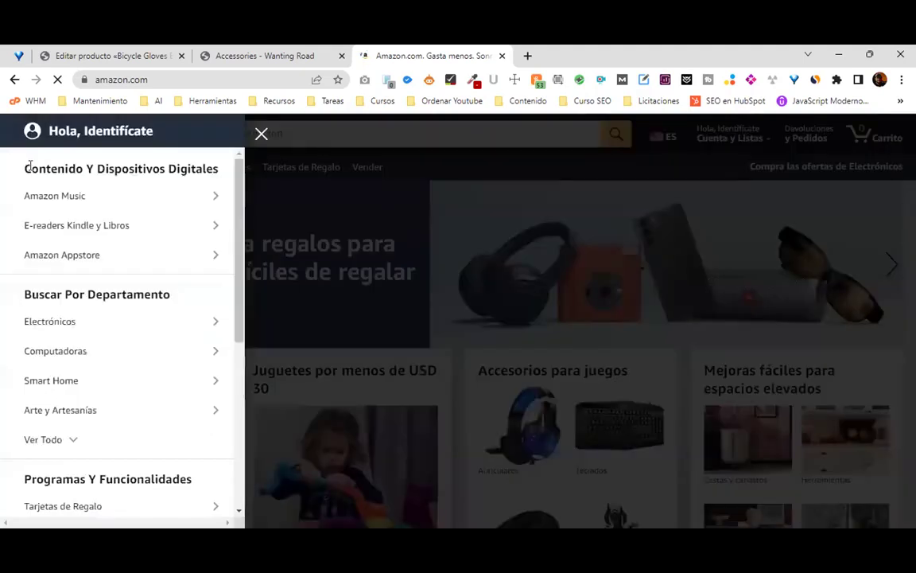
{"action": "scroll", "coordinate": [148, 359], "scroll_direction": "down", "scroll_amount": 5}
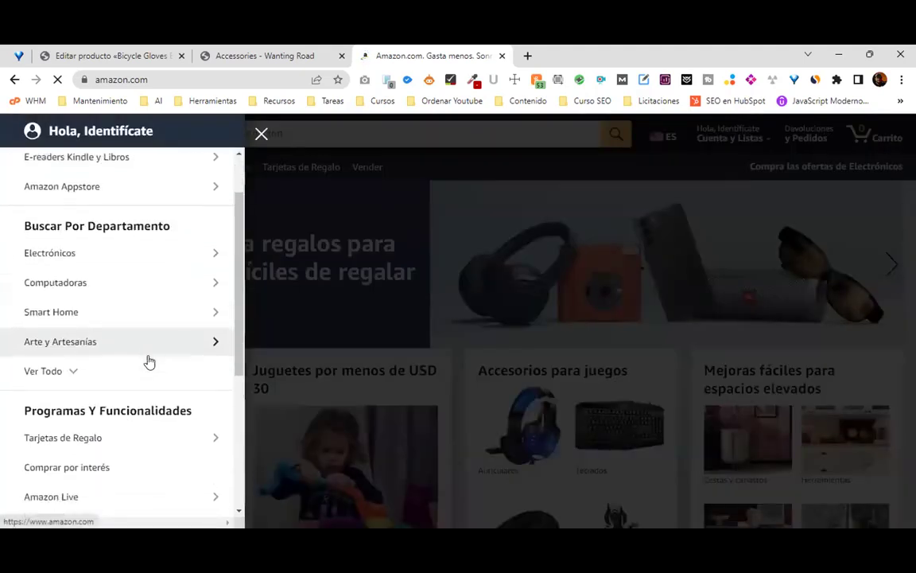
{"action": "scroll", "coordinate": [142, 353], "scroll_direction": "up", "scroll_amount": 1}
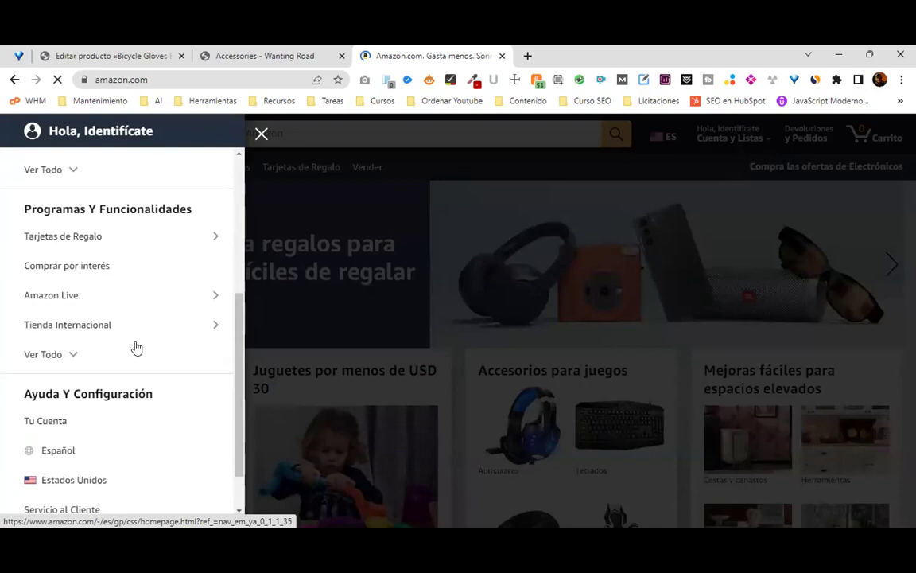
{"action": "scroll", "coordinate": [135, 343], "scroll_direction": "up", "scroll_amount": 3}
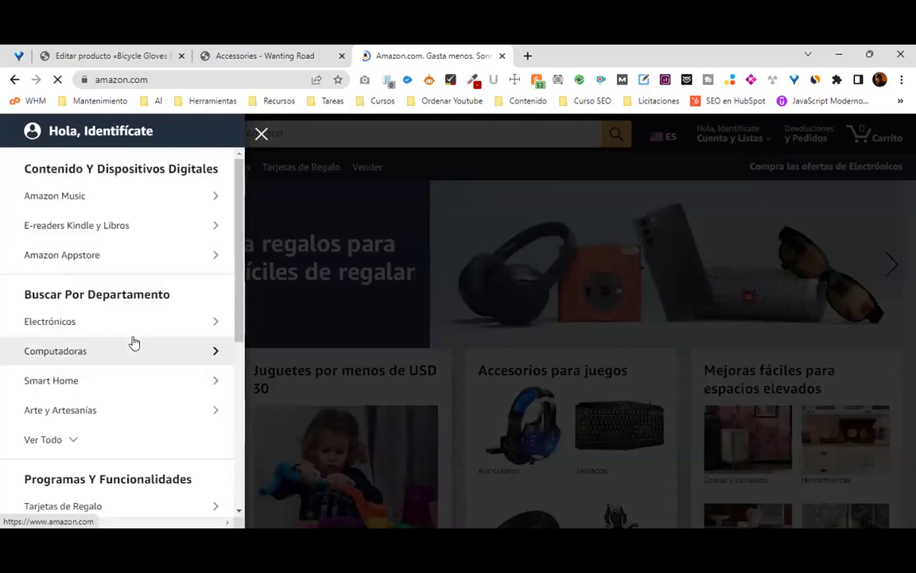
{"action": "left_click", "coordinate": [262, 135]}
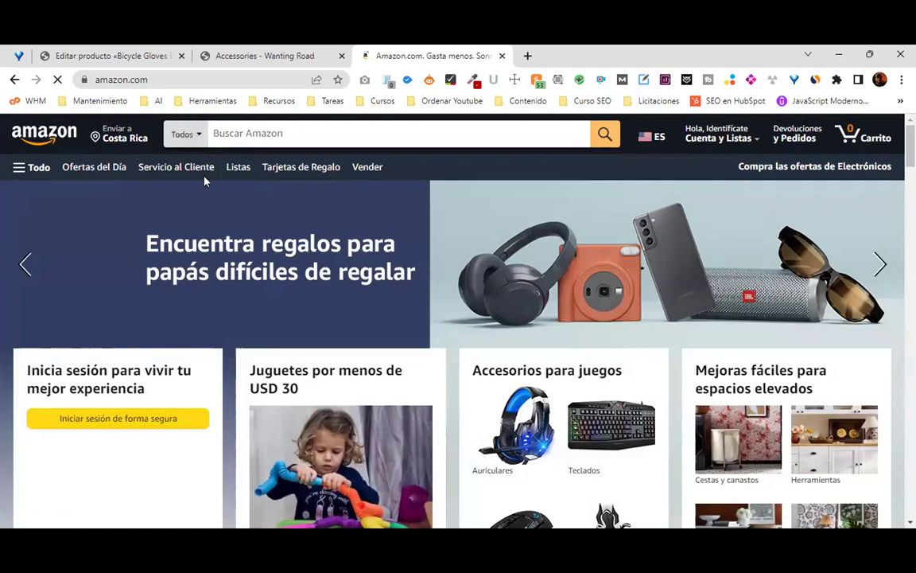
{"action": "left_click", "coordinate": [191, 135]}
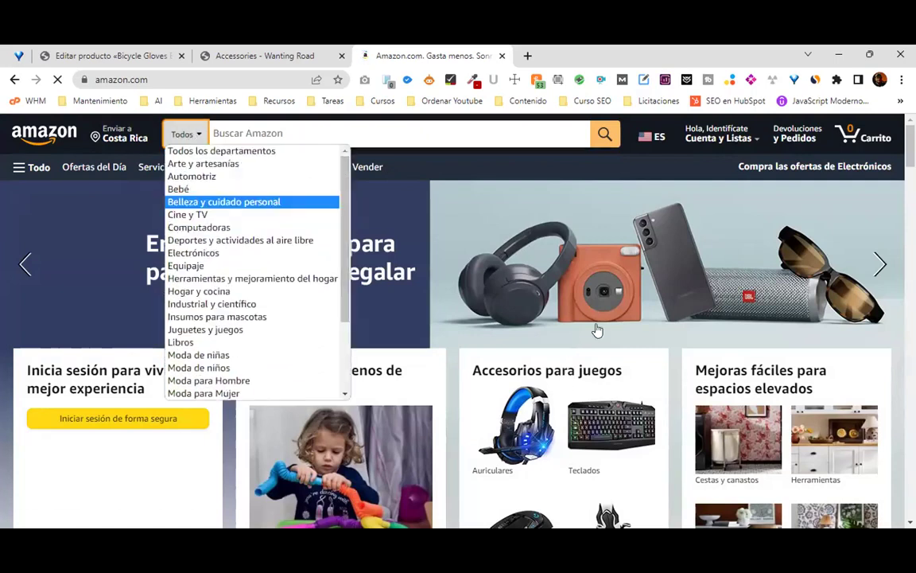
Open Amazon's Cestas y canastos category and examine how the listed baskets' product titles are written.
{"action": "left_click", "coordinate": [725, 444]}
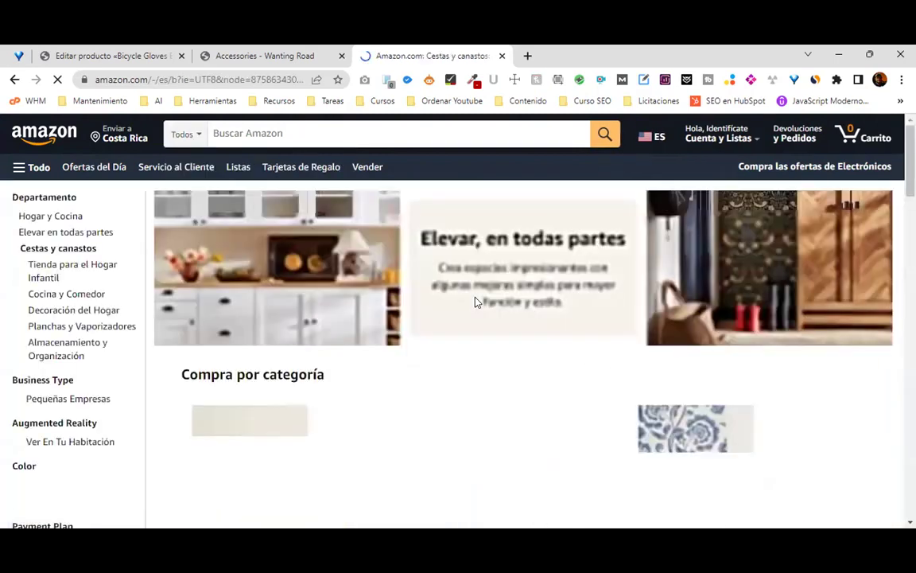
{"action": "scroll", "coordinate": [477, 300], "scroll_direction": "down", "scroll_amount": 3}
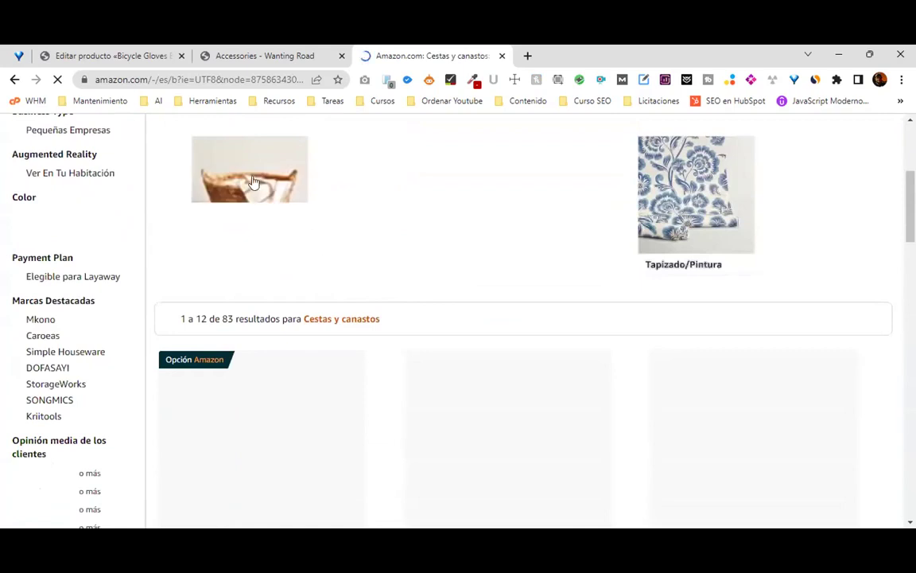
{"action": "left_click", "coordinate": [289, 202]}
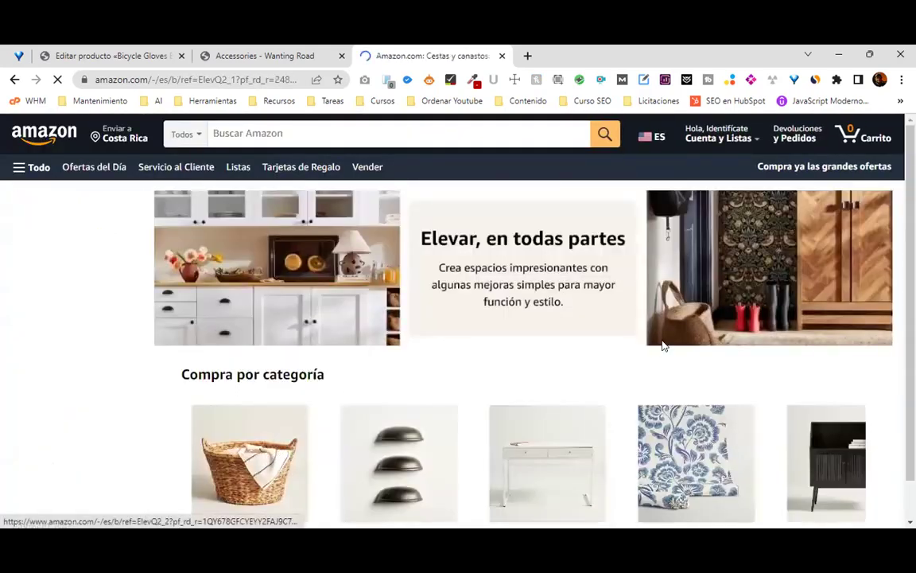
{"action": "scroll", "coordinate": [660, 344], "scroll_direction": "down", "scroll_amount": 3}
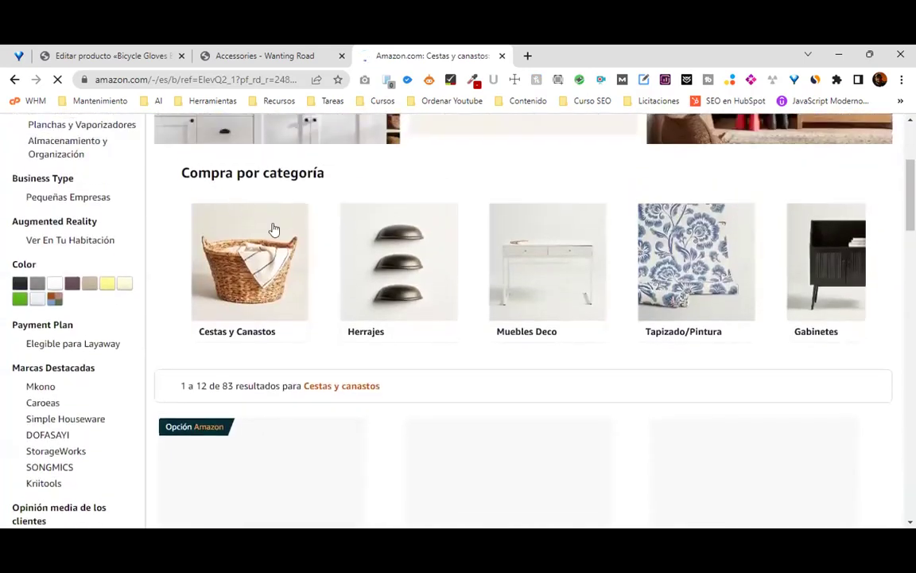
{"action": "left_click", "coordinate": [257, 338]}
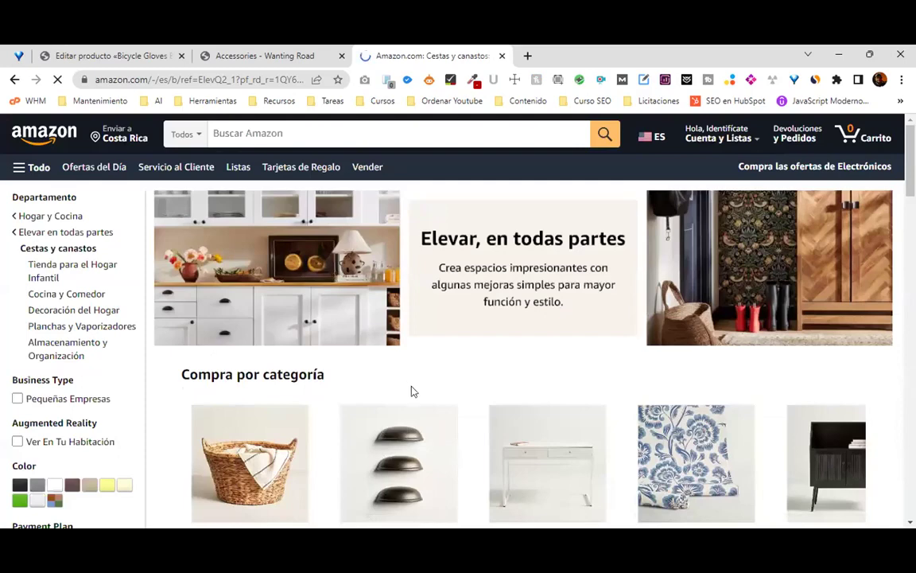
{"action": "scroll", "coordinate": [469, 364], "scroll_direction": "down", "scroll_amount": 2}
{"action": "scroll", "coordinate": [465, 341], "scroll_direction": "down", "scroll_amount": 3}
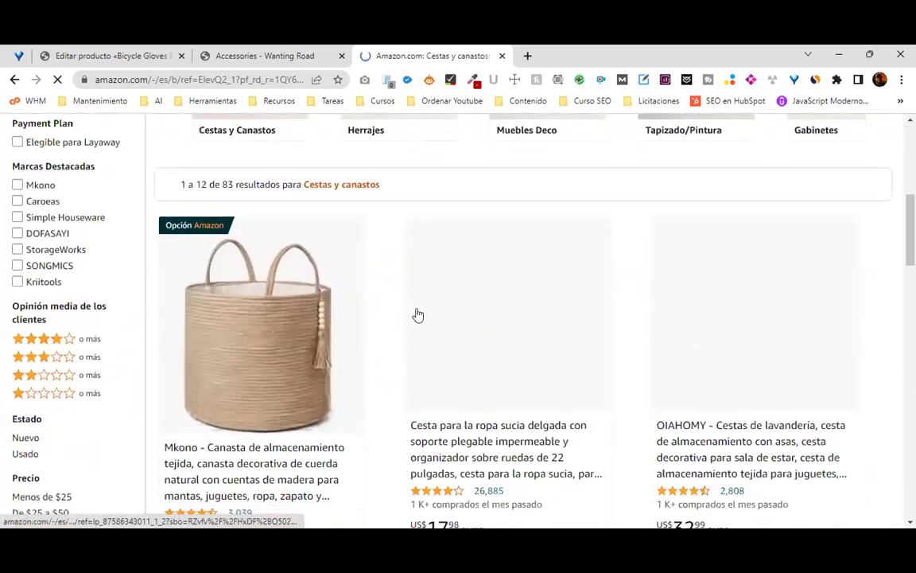
{"action": "scroll", "coordinate": [413, 314], "scroll_direction": "down", "scroll_amount": 3}
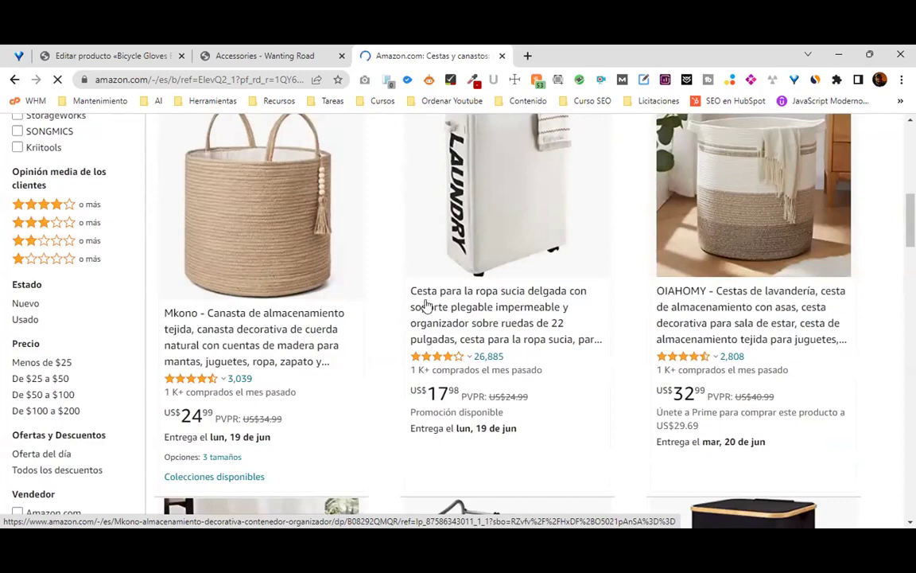
{"action": "left_click", "coordinate": [248, 320]}
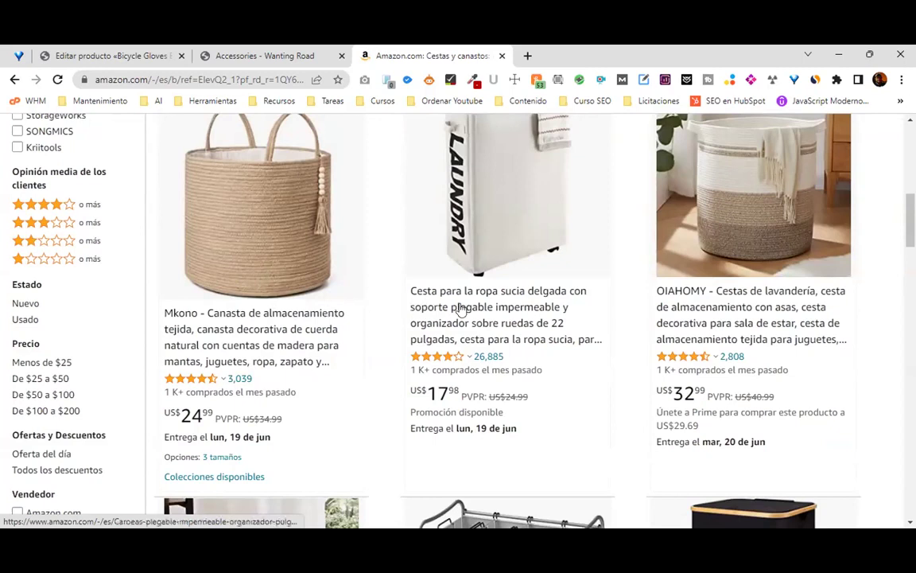
{"action": "scroll", "coordinate": [310, 334], "scroll_direction": "down", "scroll_amount": 3}
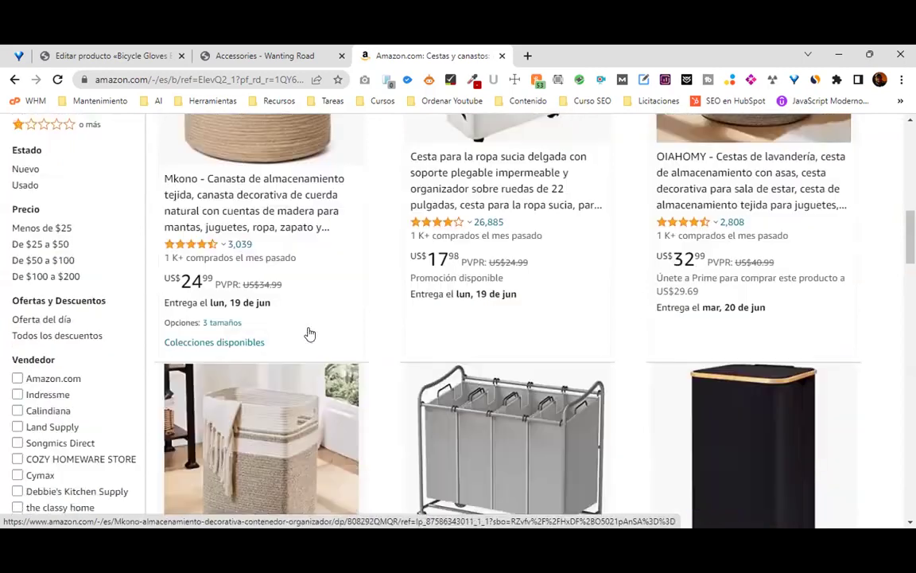
{"action": "scroll", "coordinate": [305, 351], "scroll_direction": "up", "scroll_amount": 4}
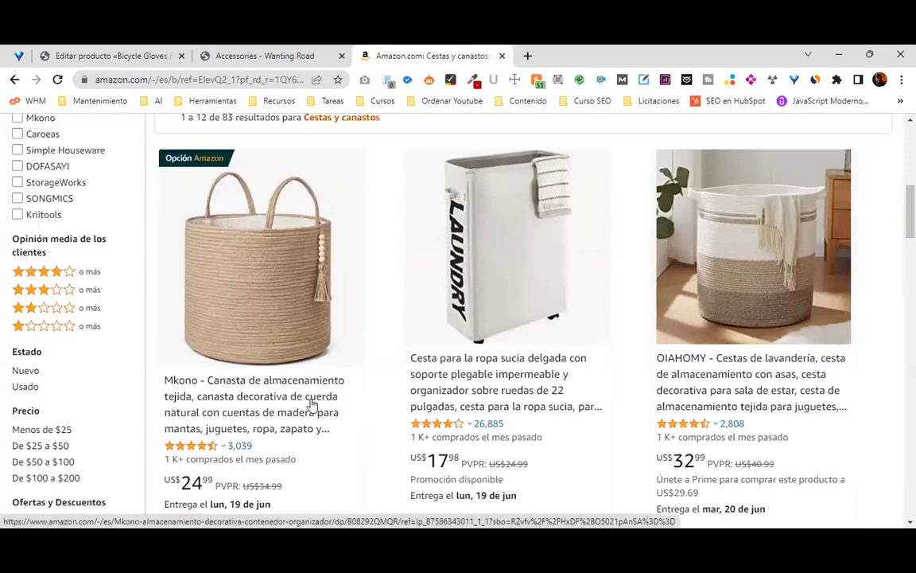
Read the full title on the Mkono woven storage basket's page, return to the product editor and close Amazon.
{"action": "left_click", "coordinate": [227, 409]}
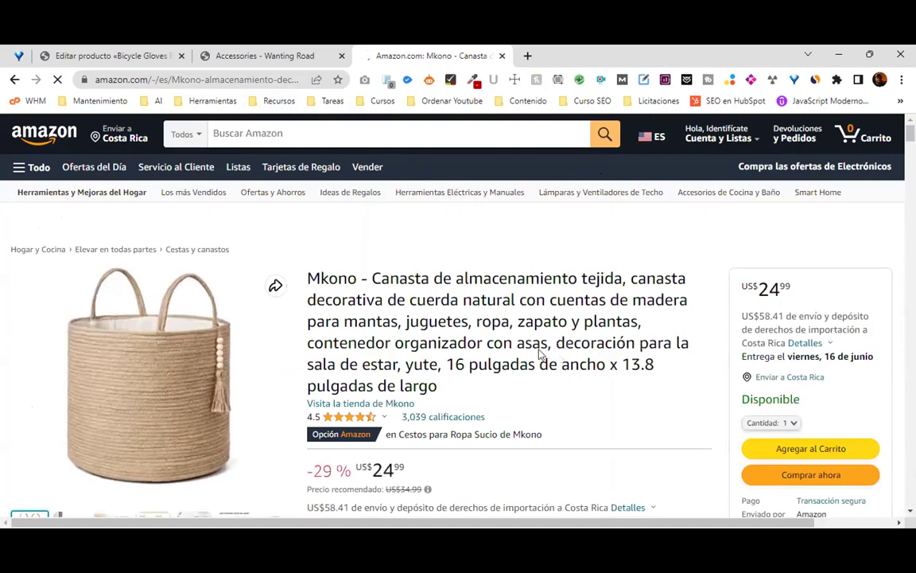
{"action": "scroll", "coordinate": [525, 320], "scroll_direction": "down", "scroll_amount": 1}
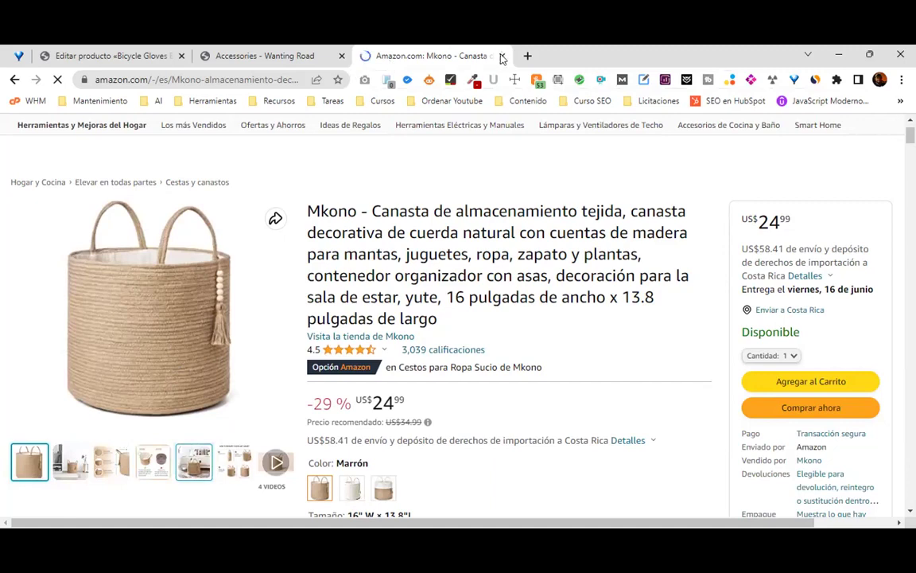
{"action": "left_click", "coordinate": [106, 56]}
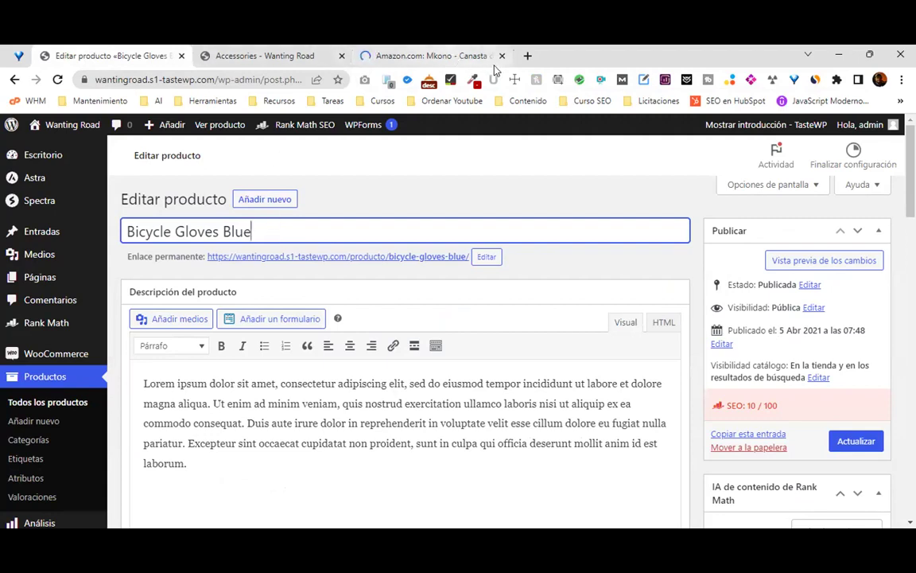
{"action": "left_click", "coordinate": [501, 57]}
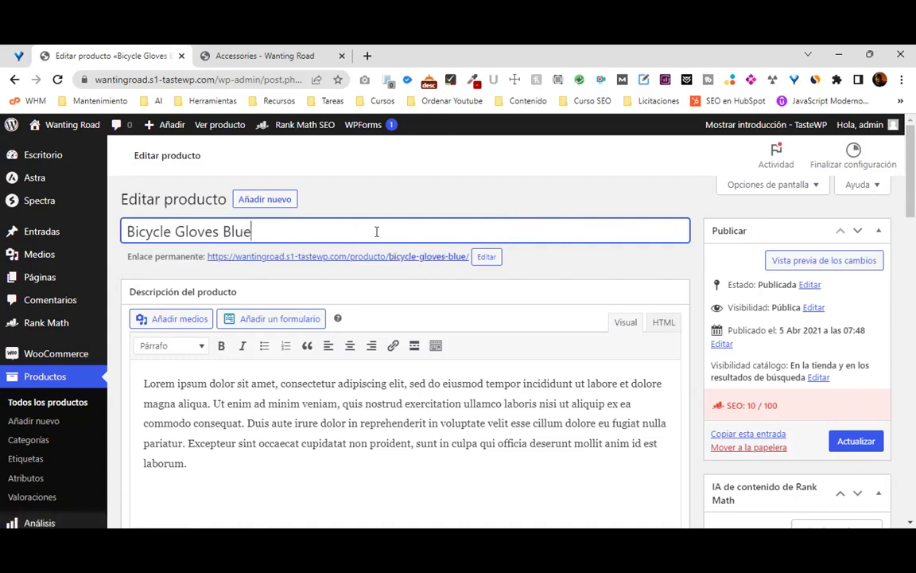
{"action": "key", "text": "ctrl+shift+Left"}
{"action": "key", "text": "ctrl+shift+Left"}
{"action": "key", "text": "ctrl+shift+Left"}
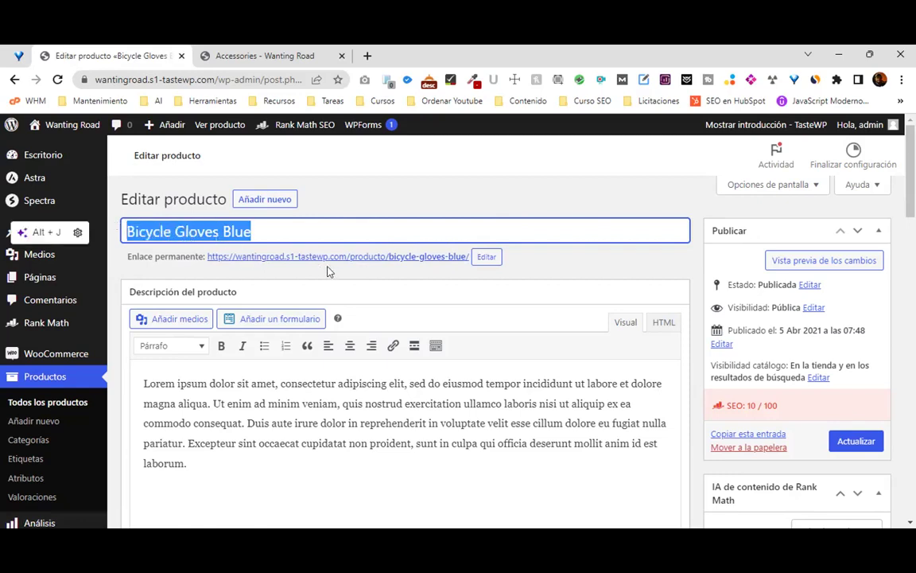
{"action": "left_click", "coordinate": [476, 256]}
{"action": "key", "text": "ctrl+a"}
{"action": "key", "text": "BackSpace"}
{"action": "left_click", "coordinate": [296, 235]}
{"action": "type", "text": "https://wantingroad.s1-tastewp.com/categoria-producto/bicycles/"}
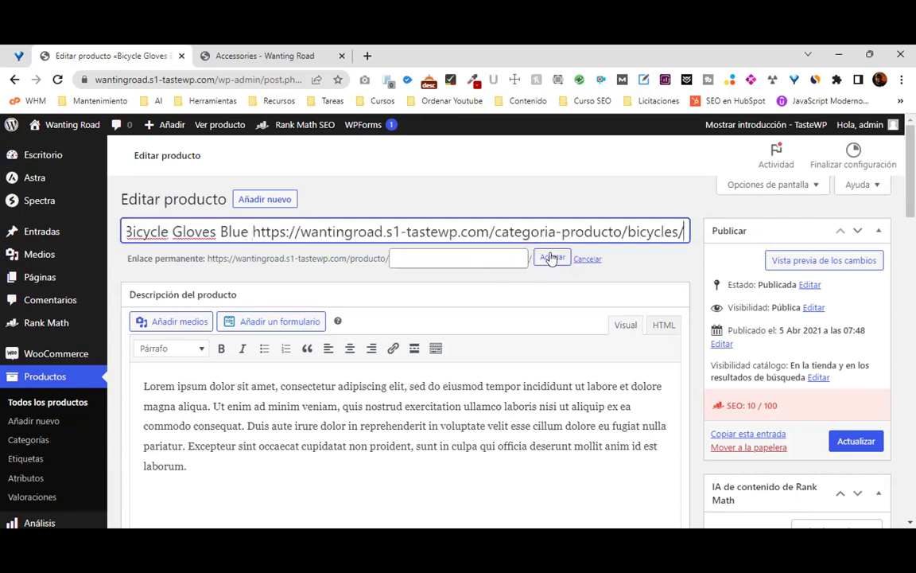
{"action": "left_click", "coordinate": [855, 441]}
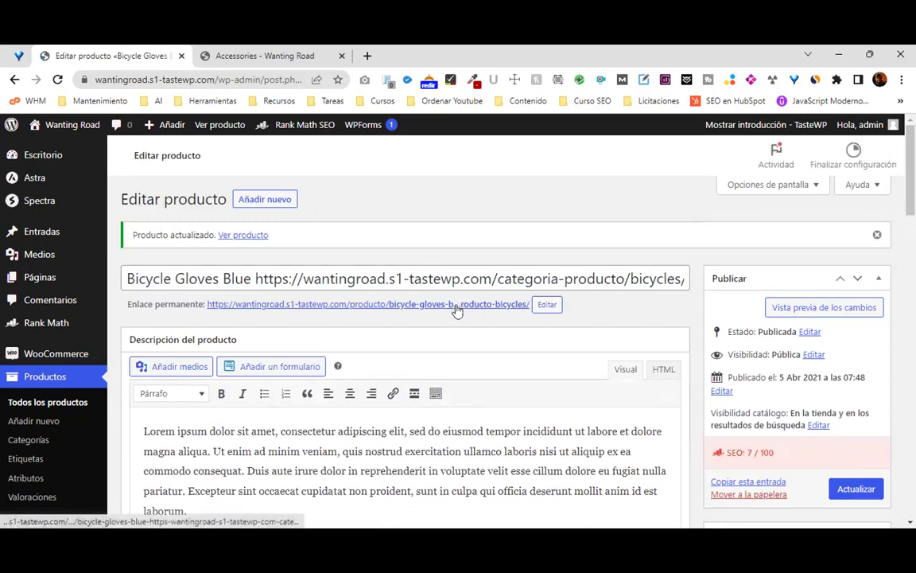
Shorten the product's permalink slug to bicycle-gloves.
{"action": "left_click", "coordinate": [555, 307]}
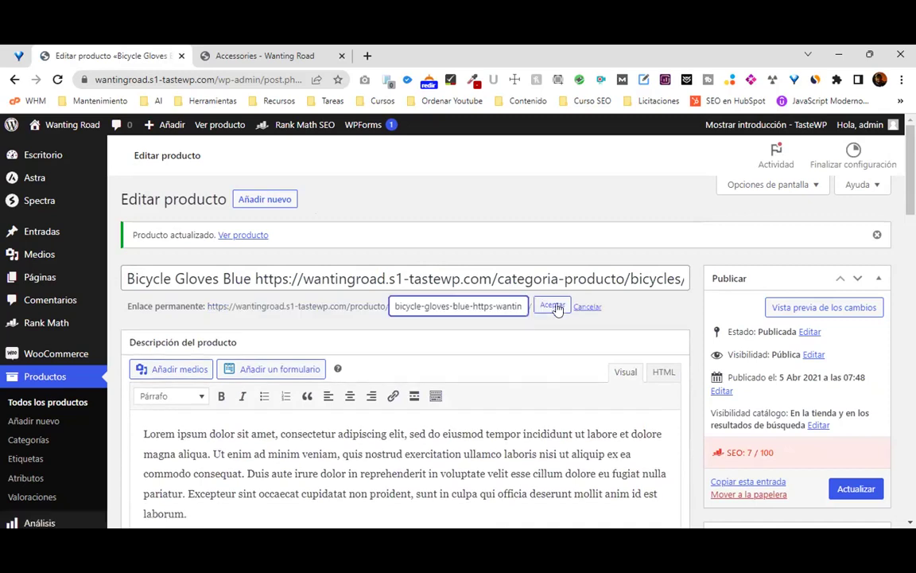
{"action": "key", "text": "Right"}
{"action": "key", "text": "Right"}
{"action": "key", "text": "Right"}
{"action": "key", "text": "Right"}
{"action": "key", "text": "Right"}
{"action": "key", "text": "Right"}
{"action": "key", "text": "Right"}
{"action": "key", "text": "Right"}
{"action": "key", "text": "Right"}
{"action": "key", "text": "Right"}
{"action": "key", "text": "Right"}
{"action": "key", "text": "Right"}
{"action": "key", "text": "Right"}
{"action": "key", "text": "Right"}
{"action": "key", "text": "Right"}
{"action": "key", "text": "Right"}
{"action": "key", "text": "Right"}
{"action": "key", "text": "Right"}
{"action": "key", "text": "Right"}
{"action": "key", "text": "Right"}
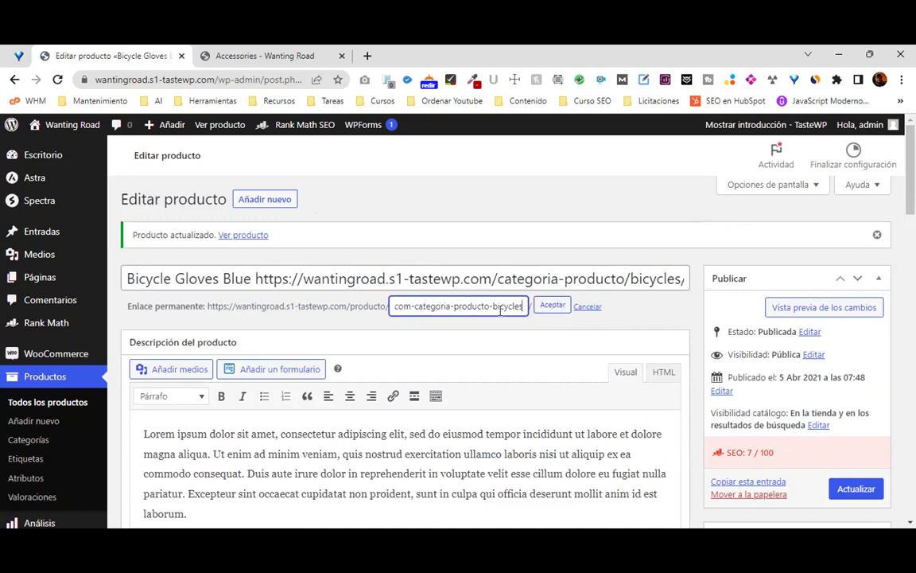
{"action": "key", "text": "Left"}
{"action": "key", "text": "Left"}
{"action": "key", "text": "Left"}
{"action": "key", "text": "Left"}
{"action": "key", "text": "Left"}
{"action": "key", "text": "Left"}
{"action": "key", "text": "Left"}
{"action": "key", "text": "Left"}
{"action": "key", "text": "Left"}
{"action": "key", "text": "Left"}
{"action": "key", "text": "Left"}
{"action": "key", "text": "Left"}
{"action": "key", "text": "Left"}
{"action": "key", "text": "Left"}
{"action": "key", "text": "Left"}
{"action": "key", "text": "Left"}
{"action": "key", "text": "Left"}
{"action": "key", "text": "Left"}
{"action": "key", "text": "Left"}
{"action": "key", "text": "Left"}
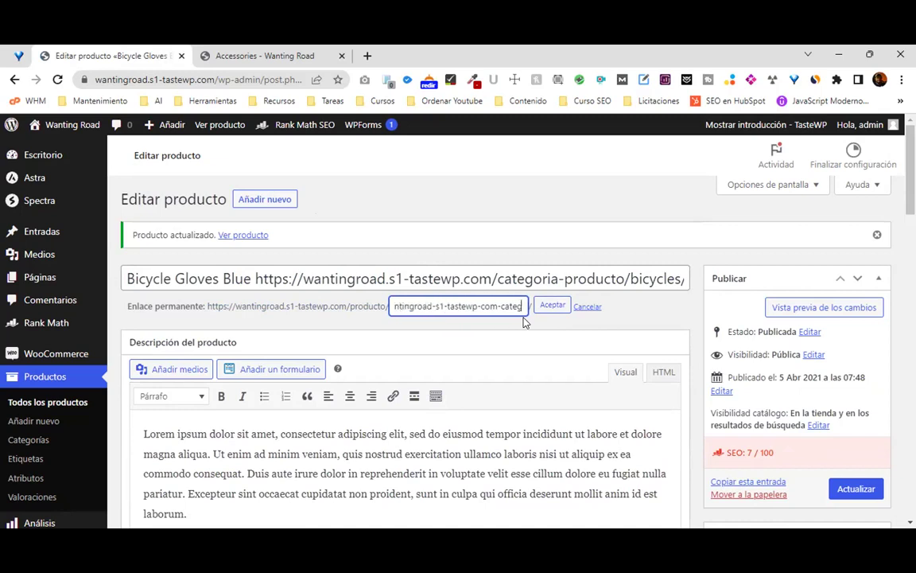
{"action": "key", "text": "shift+End"}
{"action": "key", "text": "Delete"}
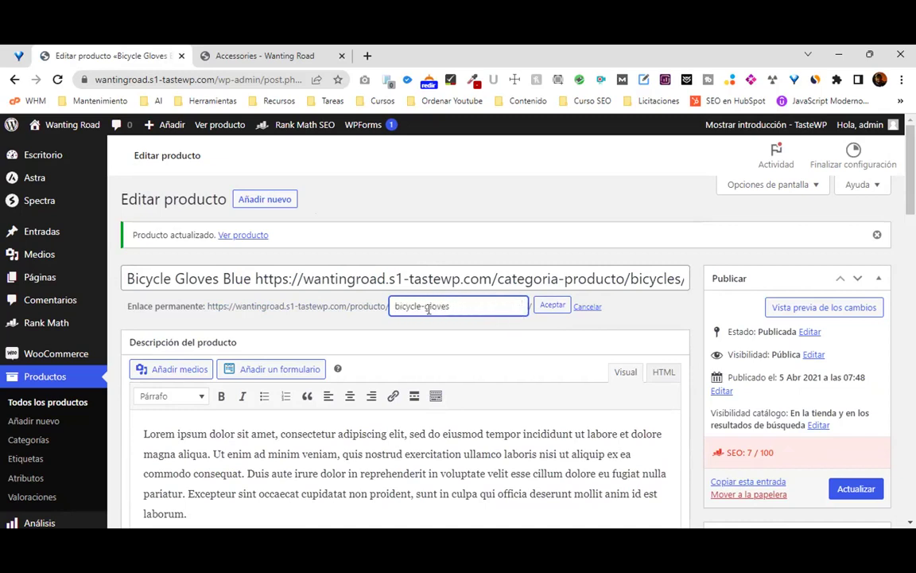
Remove the URL from the product title so that it reads Bicycle Gloves Blue.
{"action": "left_click_drag", "start_coordinate": [254, 278], "coordinate": [694, 280]}
{"action": "key", "text": "Delete"}
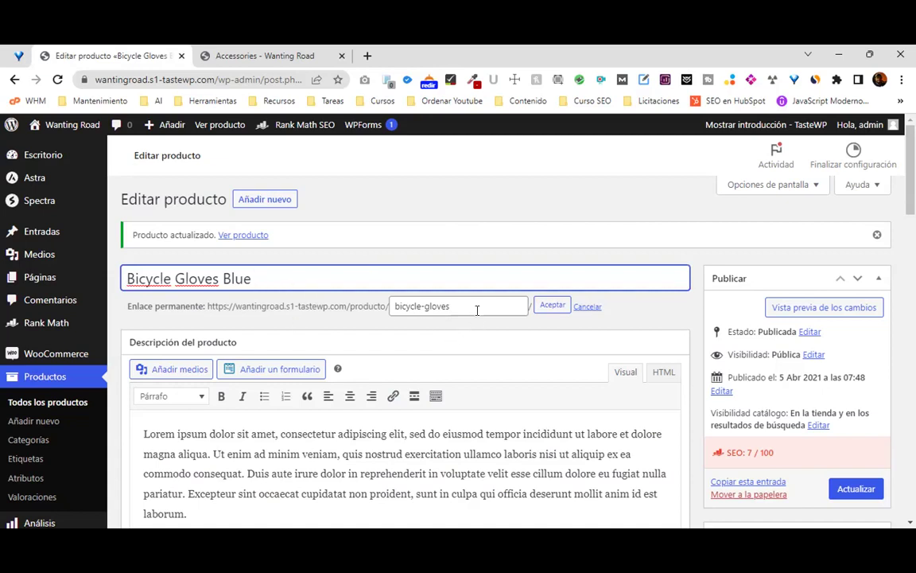
{"action": "left_click", "coordinate": [656, 340]}
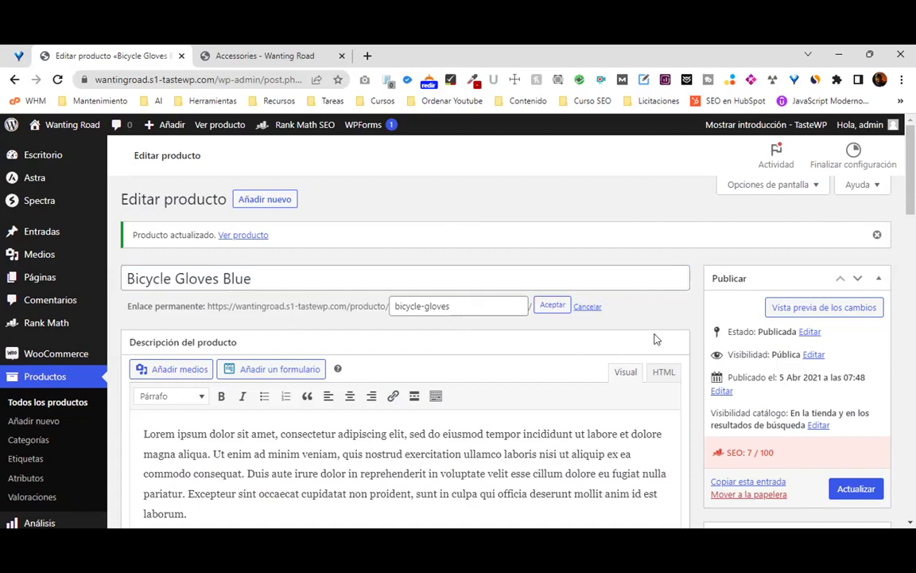
Review the product's long description and short description in the editor.
{"action": "scroll", "coordinate": [656, 339], "scroll_direction": "down", "scroll_amount": 3}
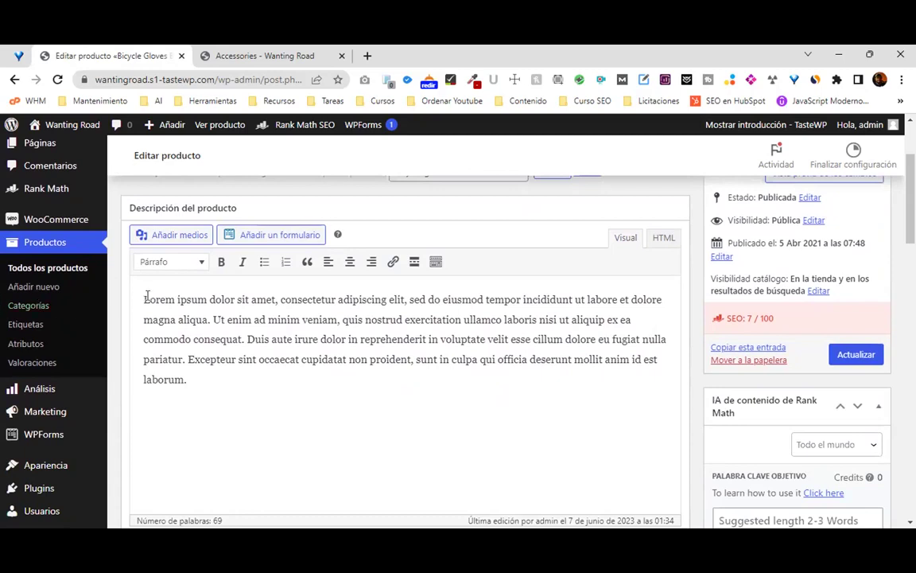
{"action": "scroll", "coordinate": [146, 296], "scroll_direction": "down", "scroll_amount": 6}
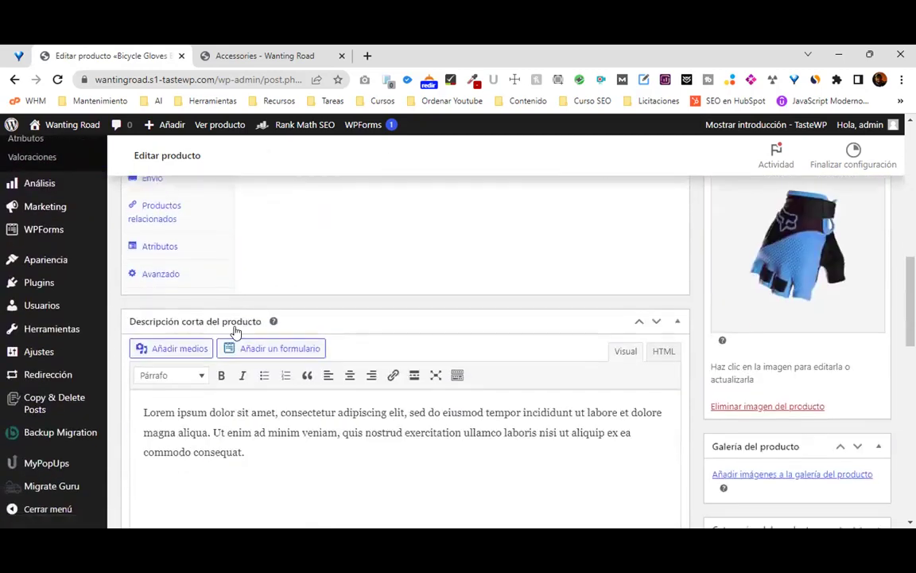
{"action": "scroll", "coordinate": [235, 332], "scroll_direction": "down", "scroll_amount": 1}
{"action": "scroll", "coordinate": [288, 369], "scroll_direction": "up", "scroll_amount": 10}
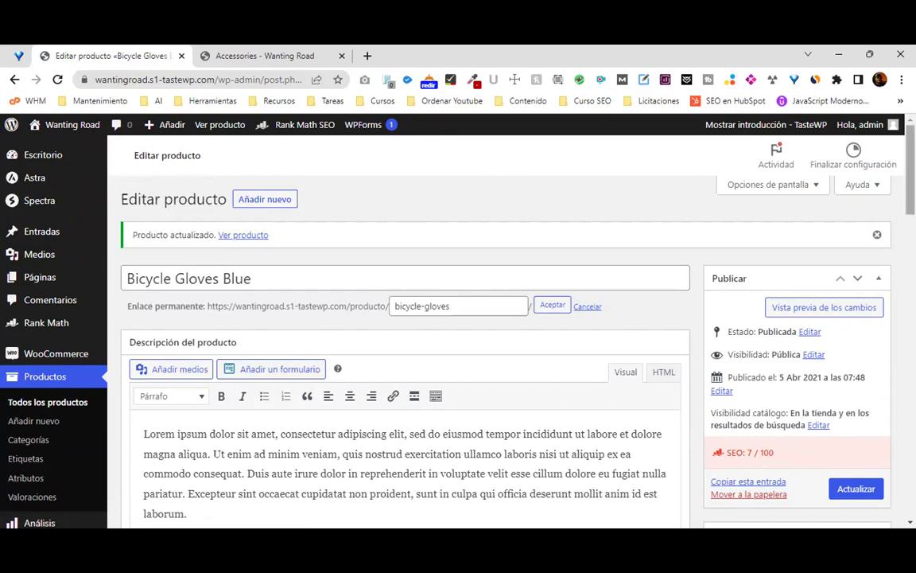
{"action": "scroll", "coordinate": [458, 318], "scroll_direction": "down", "scroll_amount": 3}
{"action": "scroll", "coordinate": [458, 318], "scroll_direction": "up", "scroll_amount": 1}
{"action": "scroll", "coordinate": [458, 318], "scroll_direction": "up", "scroll_amount": 1}
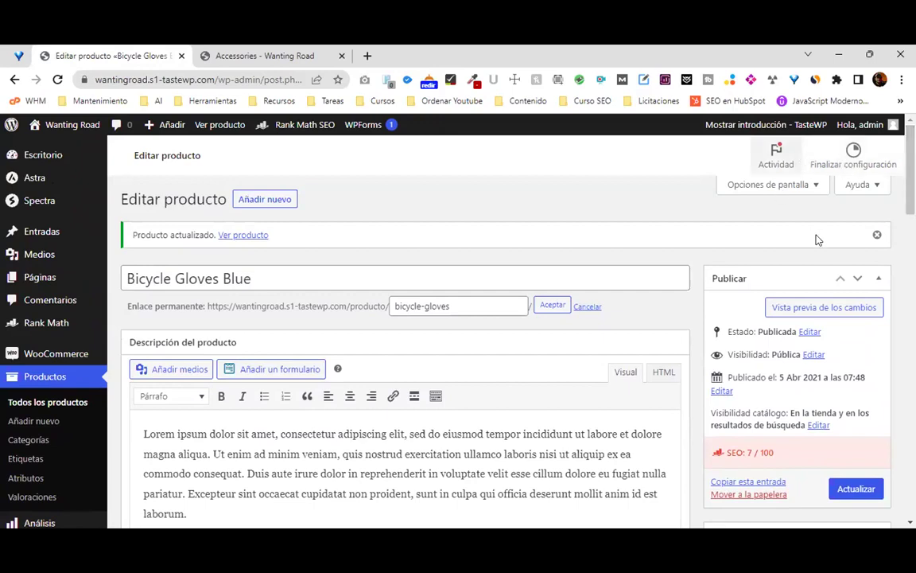
Examine the product's SEO score, the Rank Math snippet preview, the focus keyword section and the basic SEO checklist.
{"action": "scroll", "coordinate": [803, 286], "scroll_direction": "down", "scroll_amount": 3}
{"action": "scroll", "coordinate": [466, 318], "scroll_direction": "down", "scroll_amount": 10}
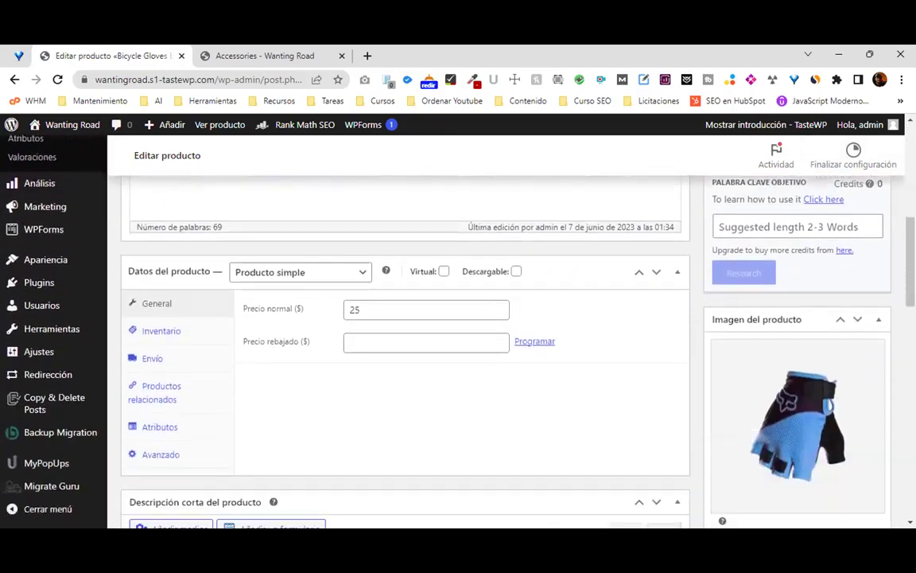
{"action": "scroll", "coordinate": [458, 318], "scroll_direction": "down", "scroll_amount": 5}
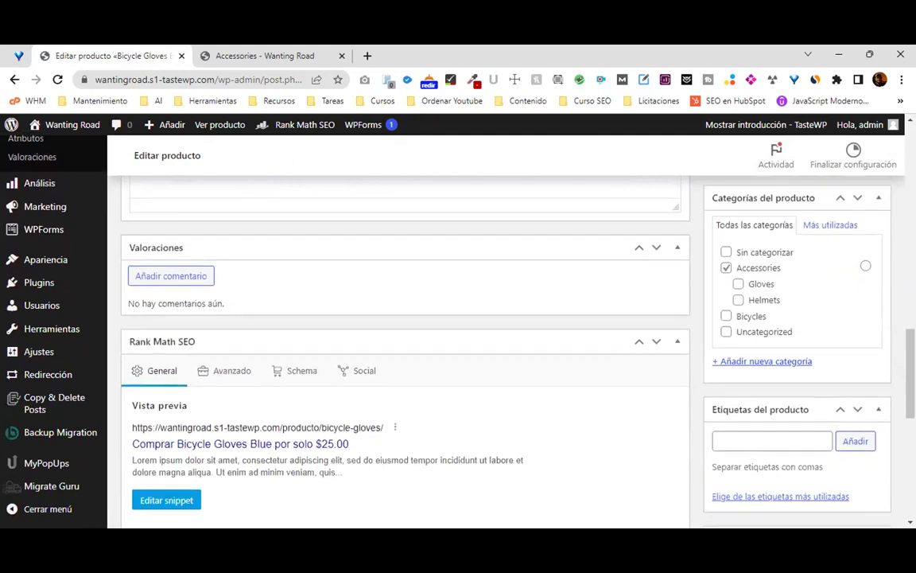
{"action": "scroll", "coordinate": [609, 264], "scroll_direction": "down", "scroll_amount": 1}
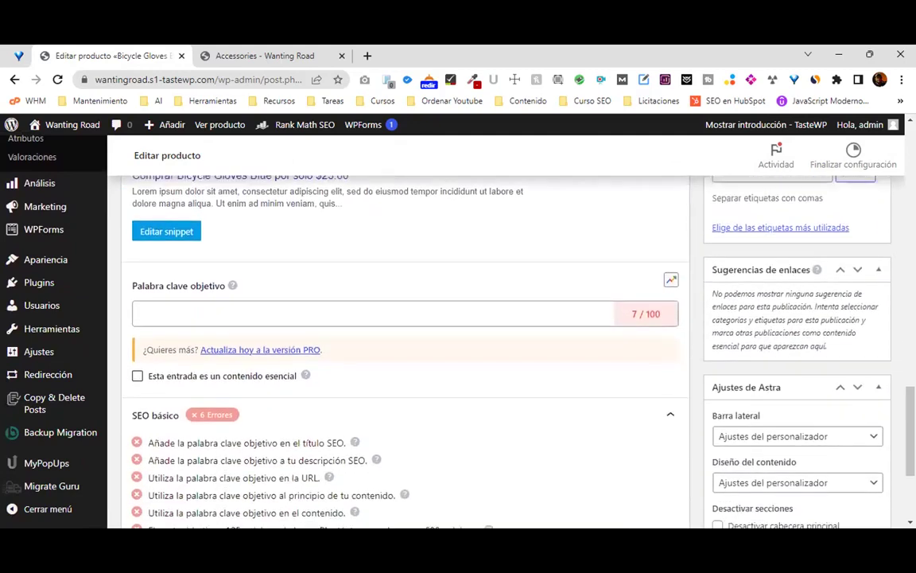
{"action": "scroll", "coordinate": [851, 225], "scroll_direction": "up", "scroll_amount": 20}
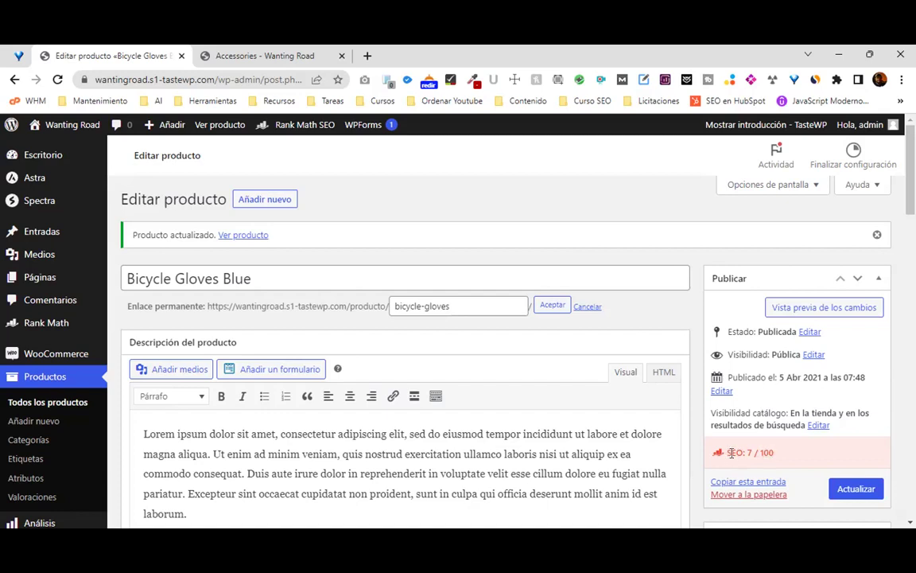
{"action": "left_click_drag", "start_coordinate": [746, 453], "coordinate": [771, 446]}
{"action": "scroll", "coordinate": [850, 438], "scroll_direction": "down", "scroll_amount": 1}
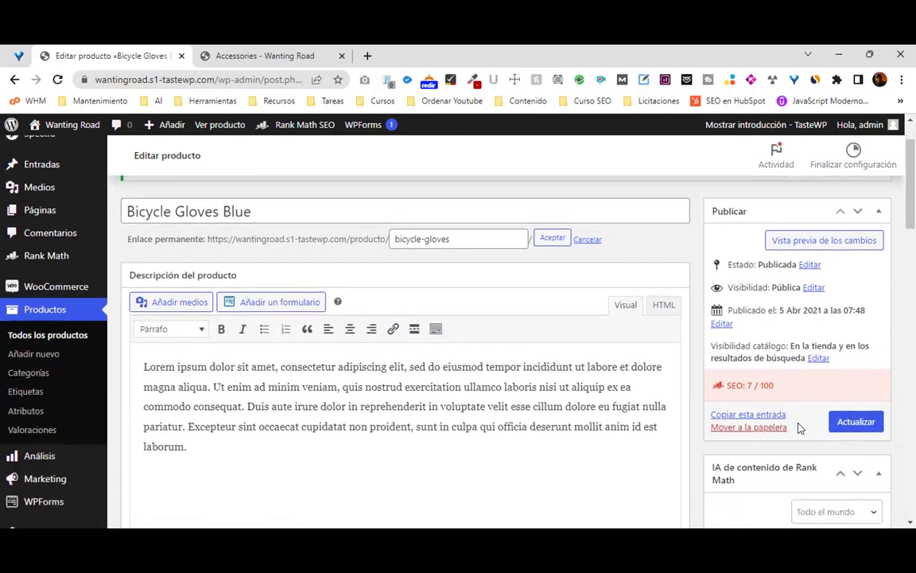
{"action": "scroll", "coordinate": [799, 428], "scroll_direction": "down", "scroll_amount": 10}
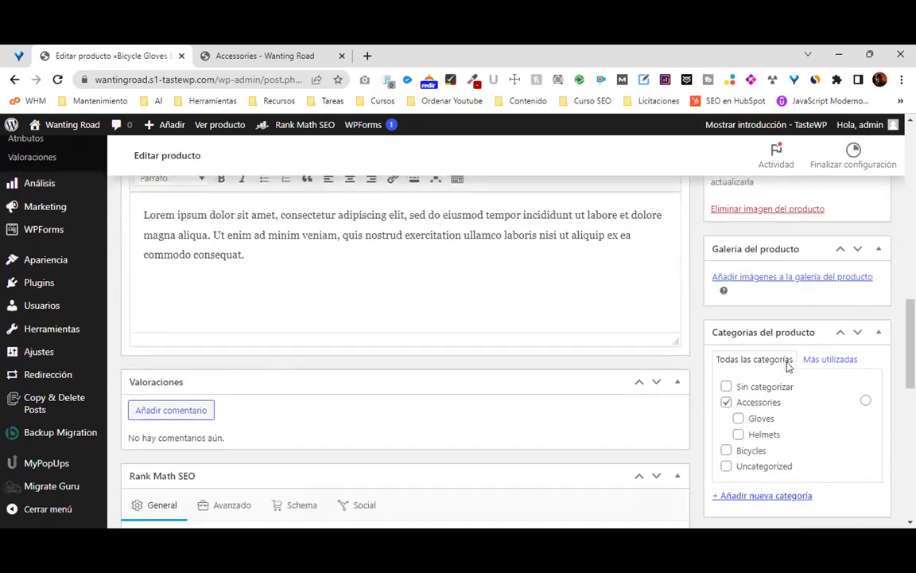
{"action": "scroll", "coordinate": [787, 366], "scroll_direction": "down", "scroll_amount": 7}
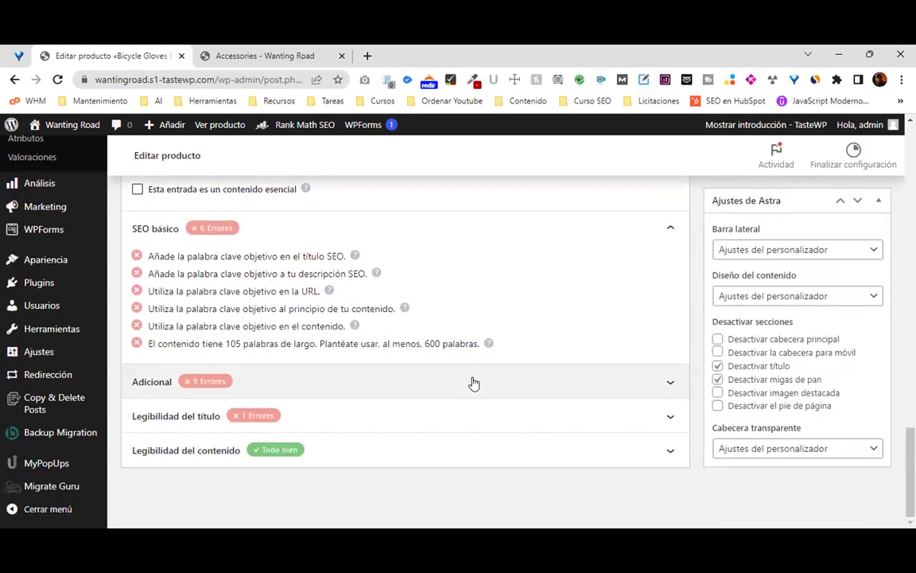
{"action": "scroll", "coordinate": [888, 211], "scroll_direction": "up", "scroll_amount": 15}
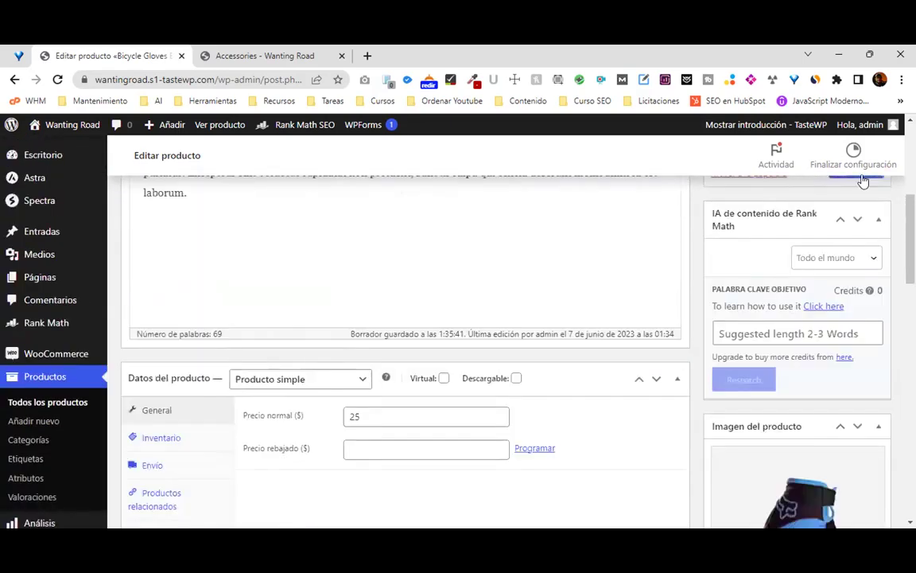
{"action": "left_click", "coordinate": [862, 176]}
{"action": "scroll", "coordinate": [423, 347], "scroll_direction": "down", "scroll_amount": 15}
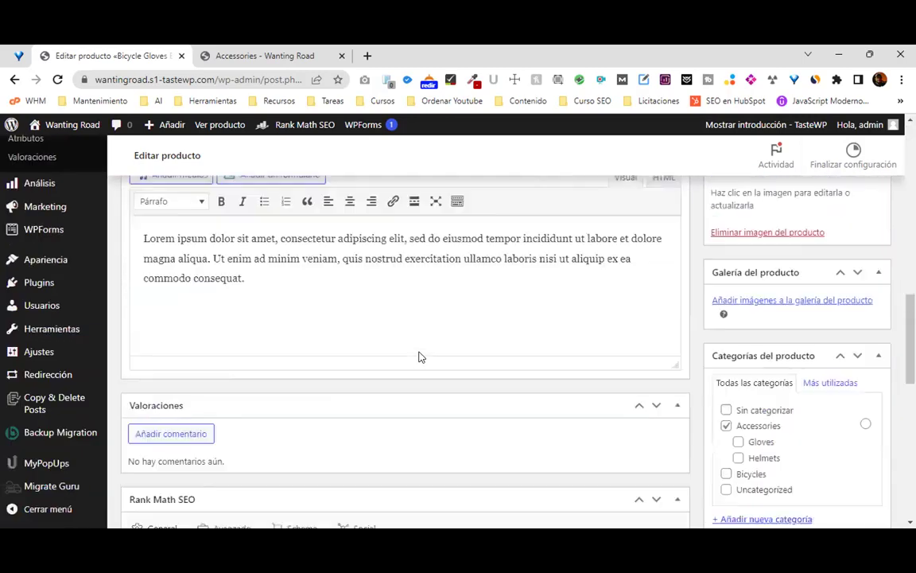
{"action": "scroll", "coordinate": [410, 338], "scroll_direction": "up", "scroll_amount": 5}
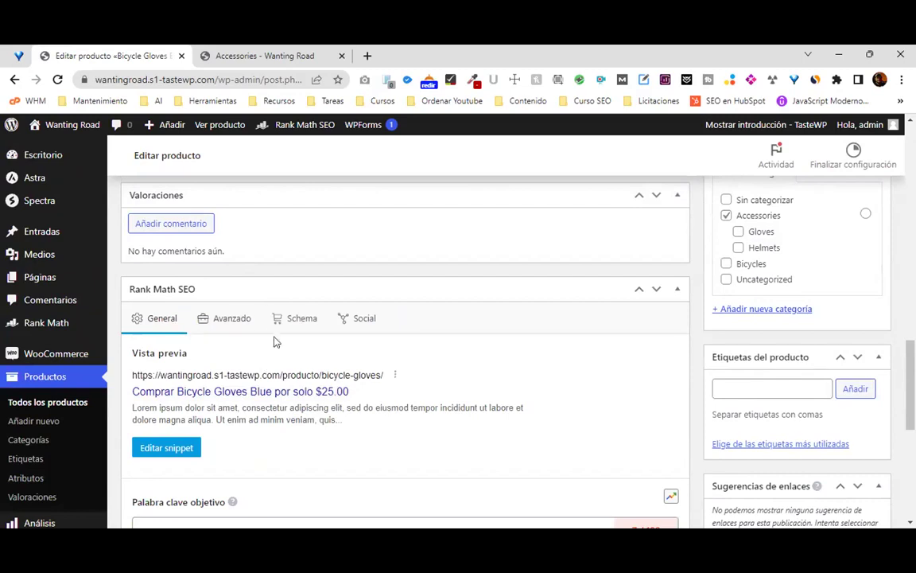
{"action": "scroll", "coordinate": [593, 320], "scroll_direction": "down", "scroll_amount": 3}
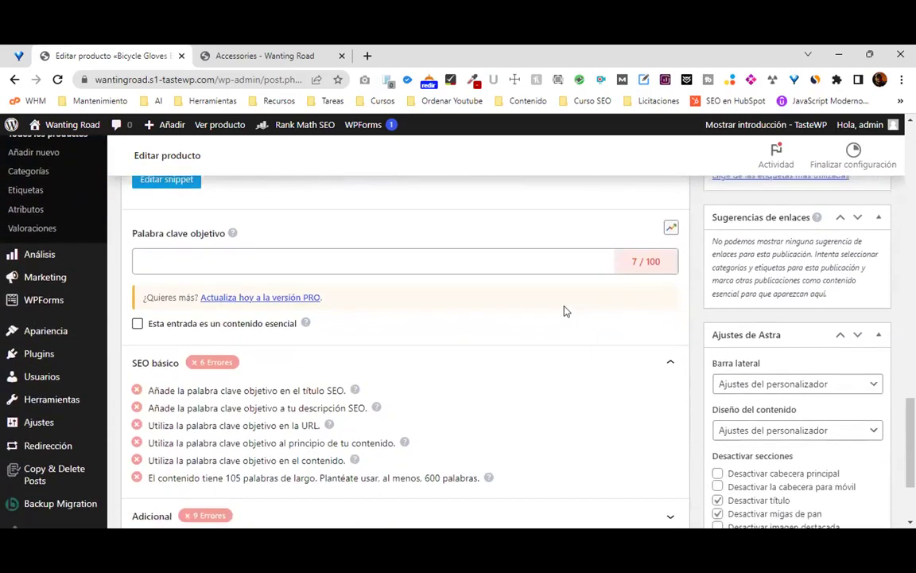
{"action": "scroll", "coordinate": [563, 311], "scroll_direction": "up", "scroll_amount": 1}
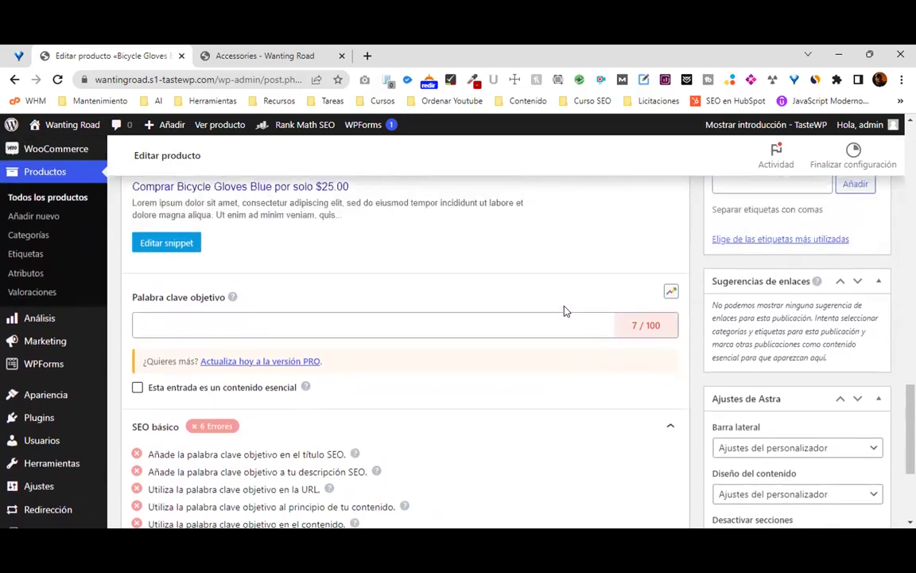
{"action": "scroll", "coordinate": [536, 323], "scroll_direction": "up", "scroll_amount": 1}
{"action": "scroll", "coordinate": [502, 326], "scroll_direction": "up", "scroll_amount": 2}
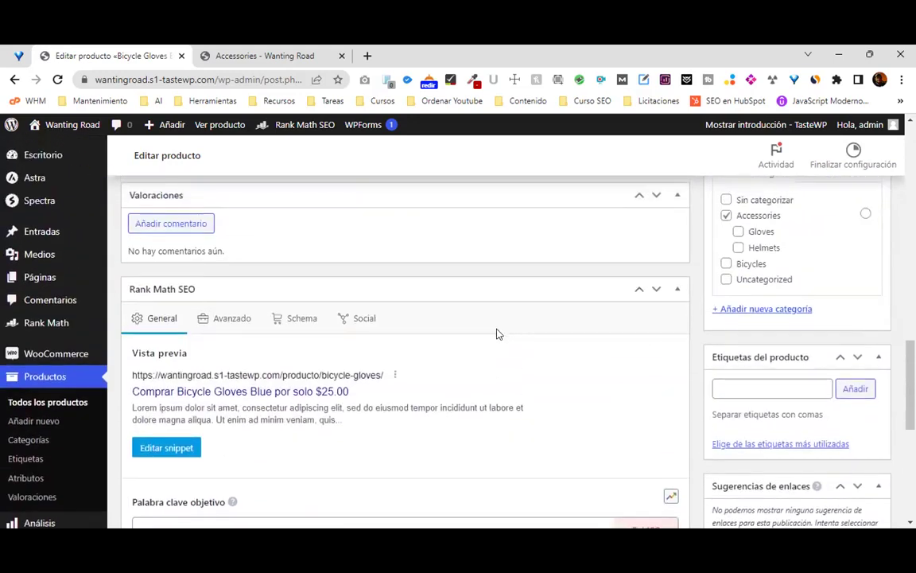
Copy the product title Bicycle Gloves Blue and add it as the Rank Math focus keyword.
{"action": "scroll", "coordinate": [318, 433], "scroll_direction": "down", "scroll_amount": 1}
{"action": "left_click", "coordinate": [270, 458]}
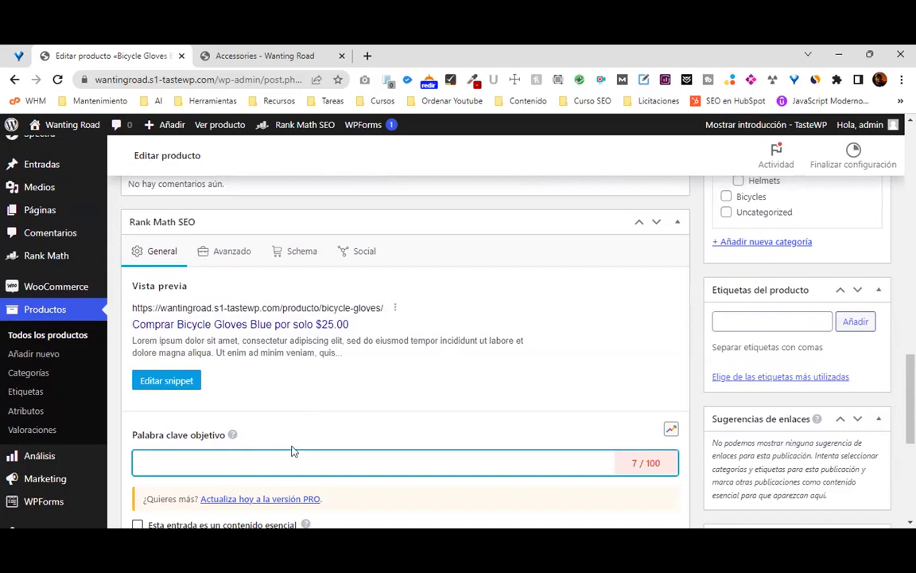
{"action": "scroll", "coordinate": [354, 386], "scroll_direction": "up", "scroll_amount": 15}
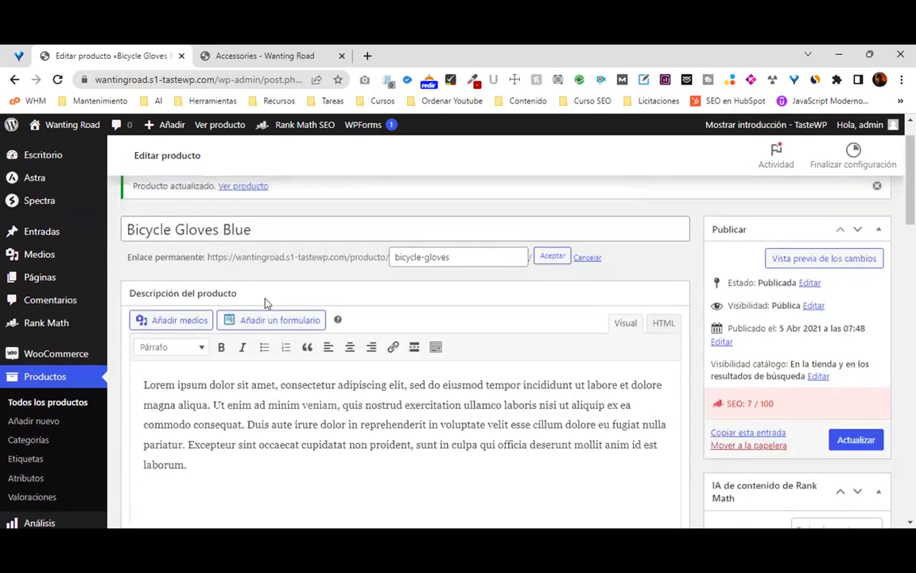
{"action": "left_click_drag", "start_coordinate": [256, 278], "coordinate": [106, 271]}
{"action": "key", "text": "ctrl+c"}
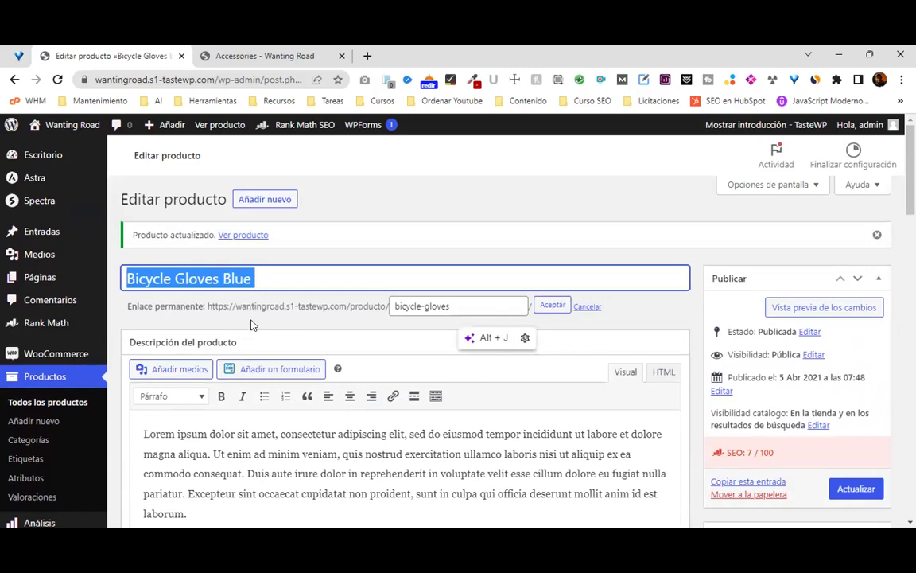
{"action": "scroll", "coordinate": [333, 380], "scroll_direction": "down", "scroll_amount": 15}
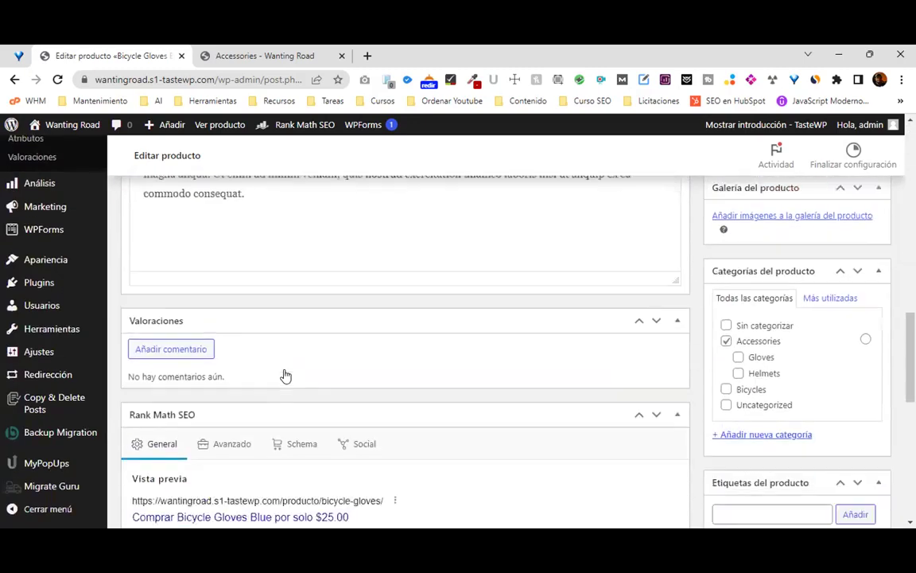
{"action": "scroll", "coordinate": [285, 375], "scroll_direction": "down", "scroll_amount": 5}
{"action": "left_click", "coordinate": [413, 251]}
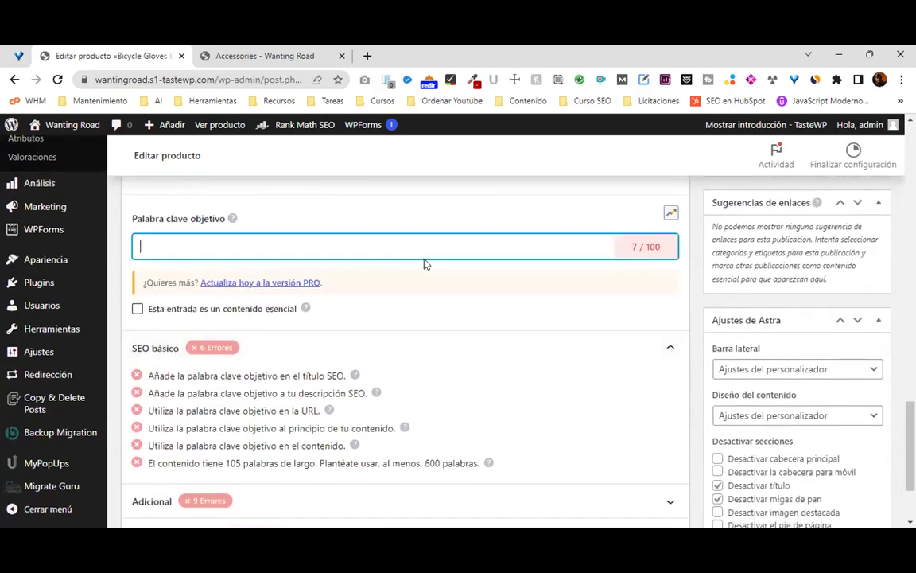
{"action": "key", "text": "ctrl+v"}
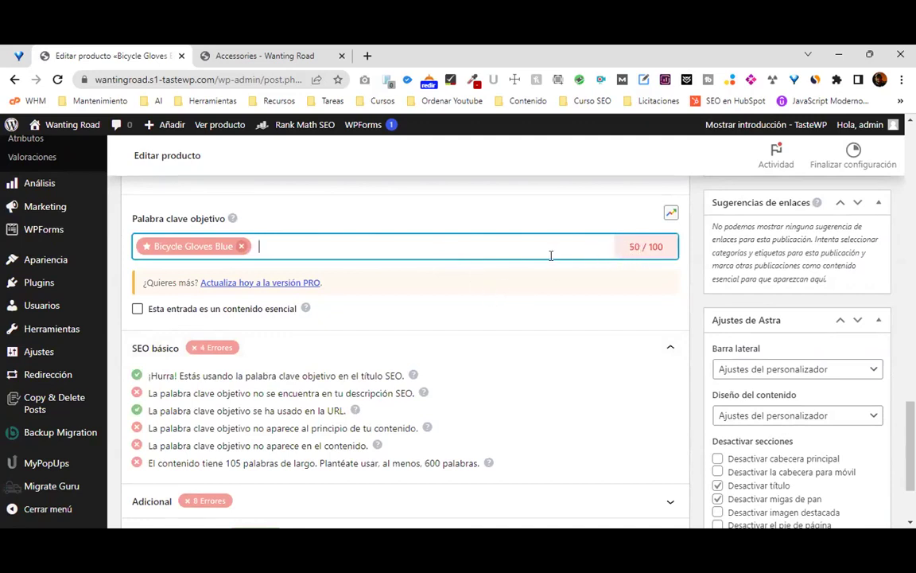
Review the basic SEO checks for the focus keyword and compare the snippet preview with the product's content and price data.
{"action": "scroll", "coordinate": [415, 278], "scroll_direction": "down", "scroll_amount": 1}
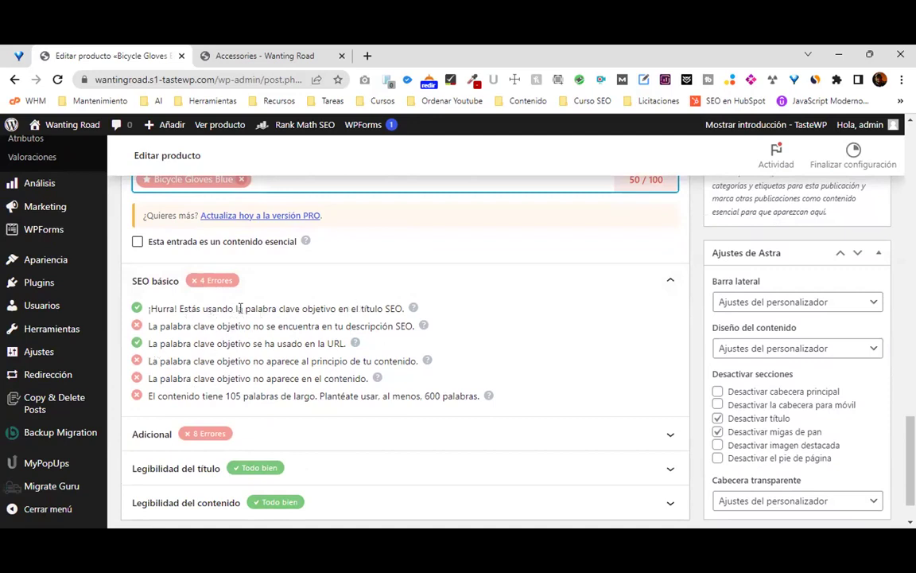
{"action": "scroll", "coordinate": [382, 295], "scroll_direction": "up", "scroll_amount": 1}
{"action": "scroll", "coordinate": [385, 318], "scroll_direction": "up", "scroll_amount": 1}
{"action": "scroll", "coordinate": [350, 362], "scroll_direction": "down", "scroll_amount": 1}
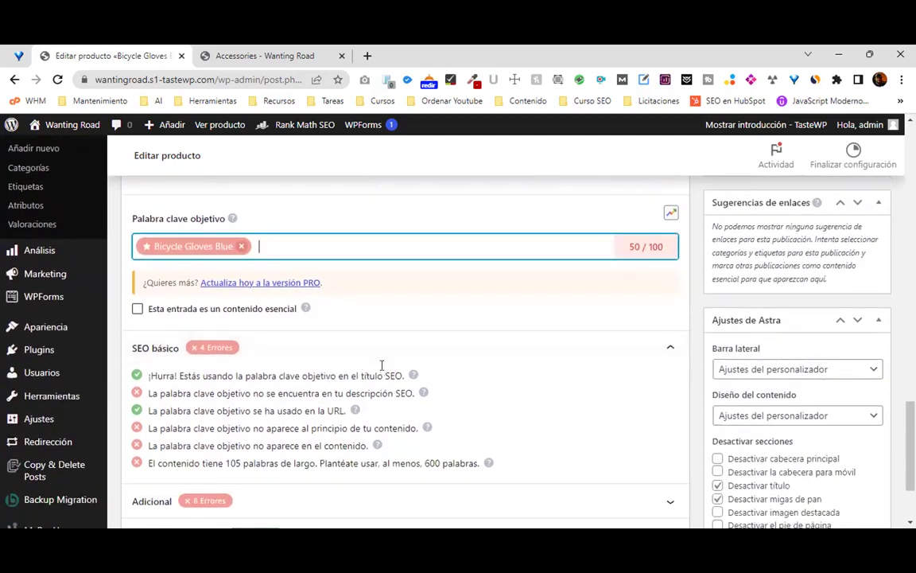
{"action": "scroll", "coordinate": [380, 355], "scroll_direction": "down", "scroll_amount": 1}
{"action": "scroll", "coordinate": [376, 378], "scroll_direction": "up", "scroll_amount": 2}
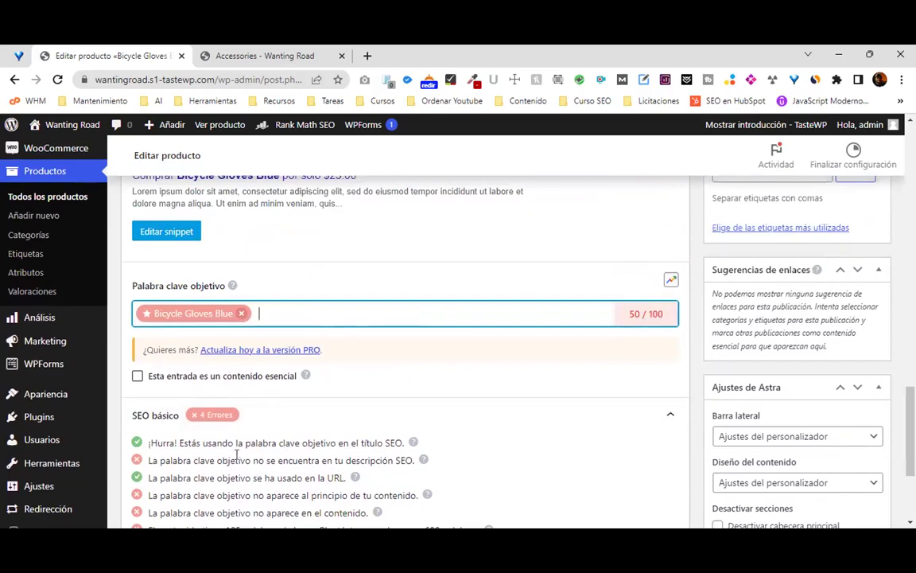
{"action": "scroll", "coordinate": [446, 415], "scroll_direction": "up", "scroll_amount": 2}
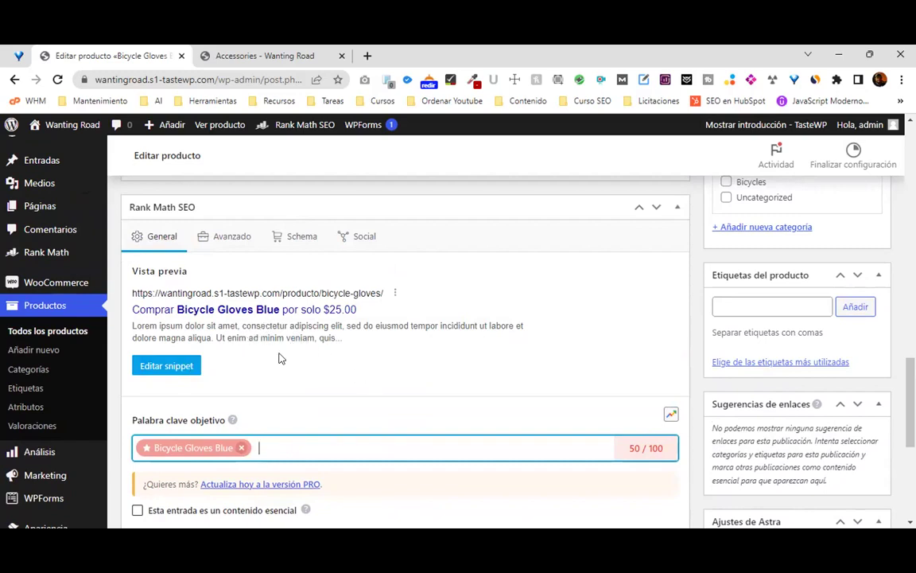
{"action": "scroll", "coordinate": [436, 251], "scroll_direction": "up", "scroll_amount": 15}
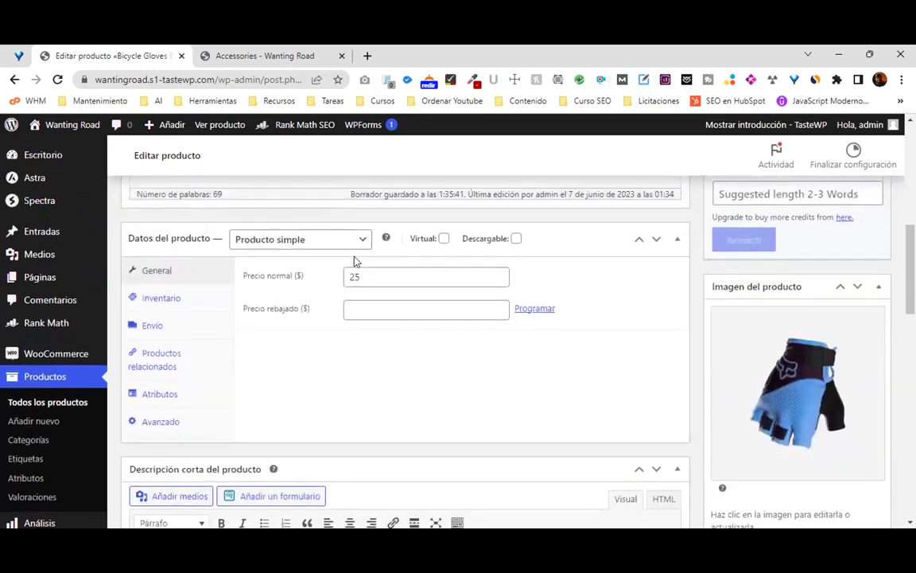
{"action": "scroll", "coordinate": [445, 366], "scroll_direction": "down", "scroll_amount": 10}
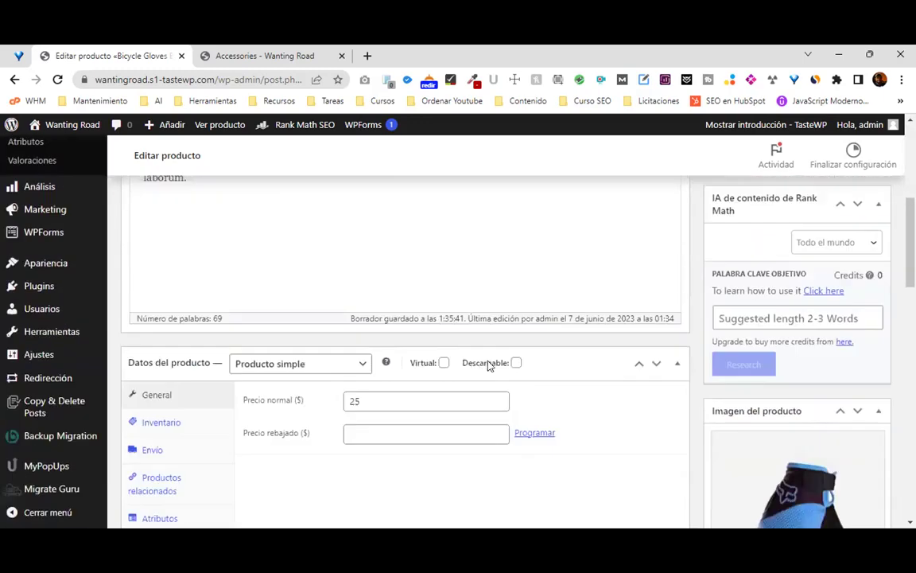
{"action": "scroll", "coordinate": [327, 302], "scroll_direction": "down", "scroll_amount": 5}
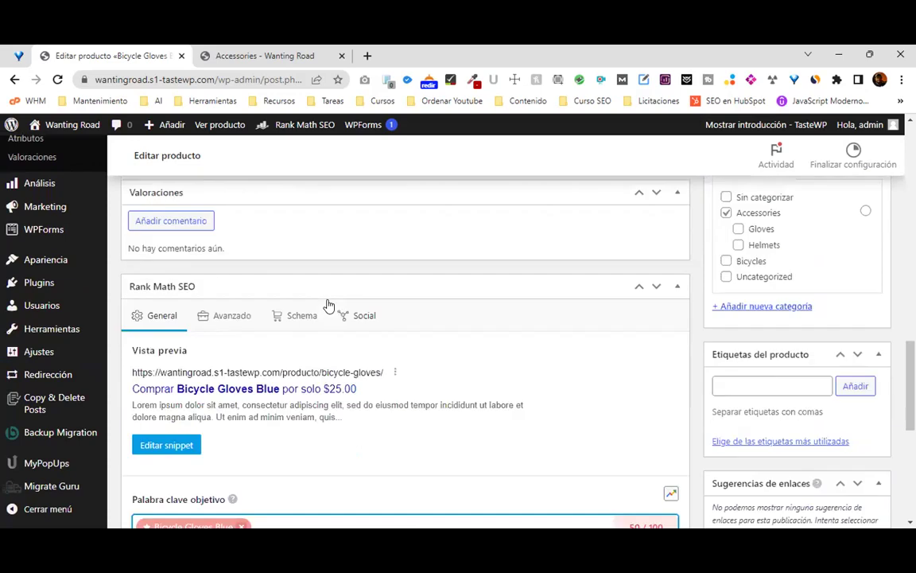
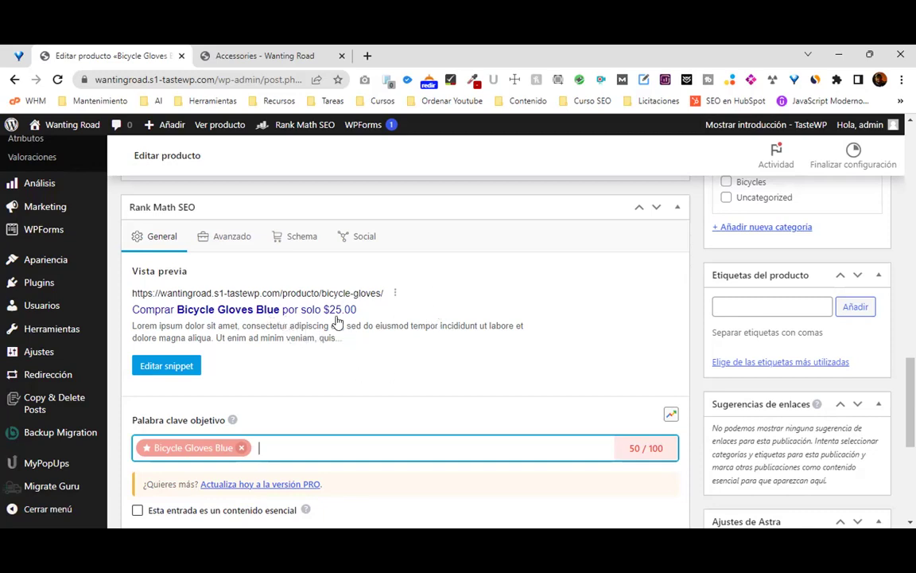
Edit the search snippet's title template so that it contains only %title%, and close the snippet editor.
{"action": "left_click", "coordinate": [147, 367]}
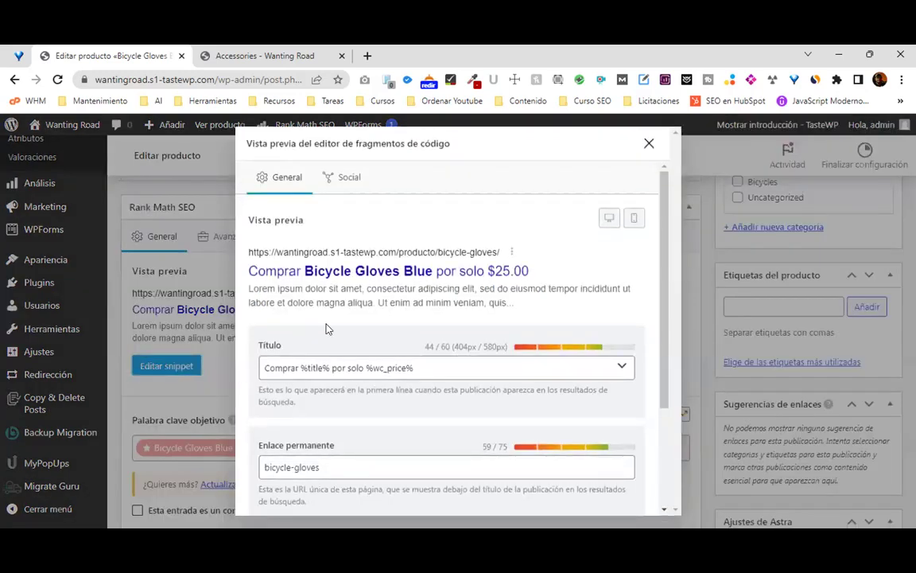
{"action": "scroll", "coordinate": [437, 192], "scroll_direction": "down", "scroll_amount": 1}
{"action": "scroll", "coordinate": [437, 203], "scroll_direction": "down", "scroll_amount": 1}
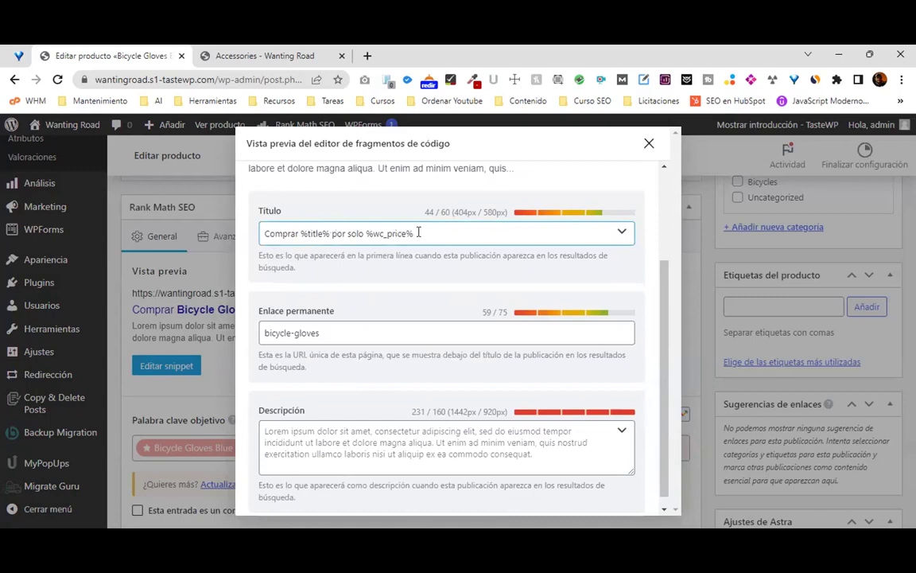
{"action": "left_click_drag", "start_coordinate": [418, 232], "coordinate": [329, 236]}
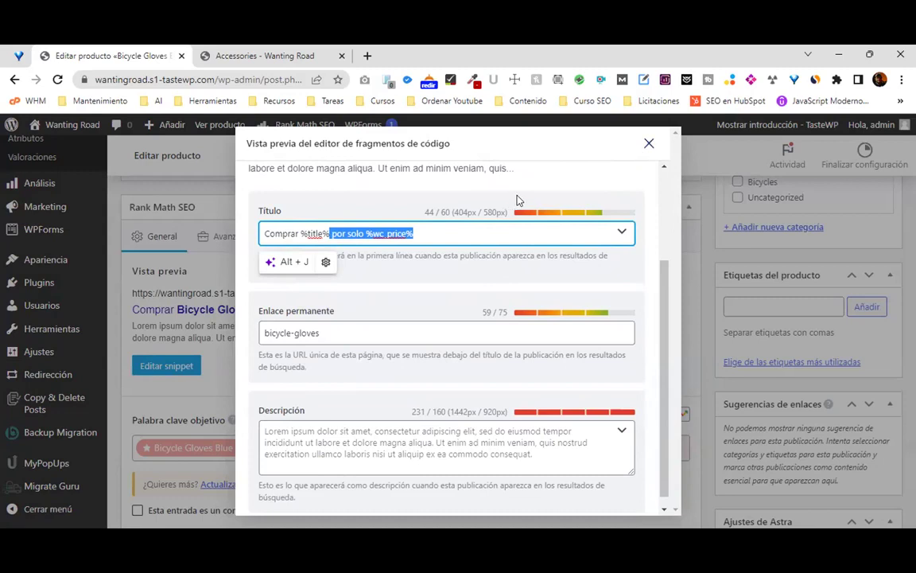
{"action": "key", "text": "BackSpace"}
{"action": "left_click_drag", "start_coordinate": [300, 233], "coordinate": [203, 258]}
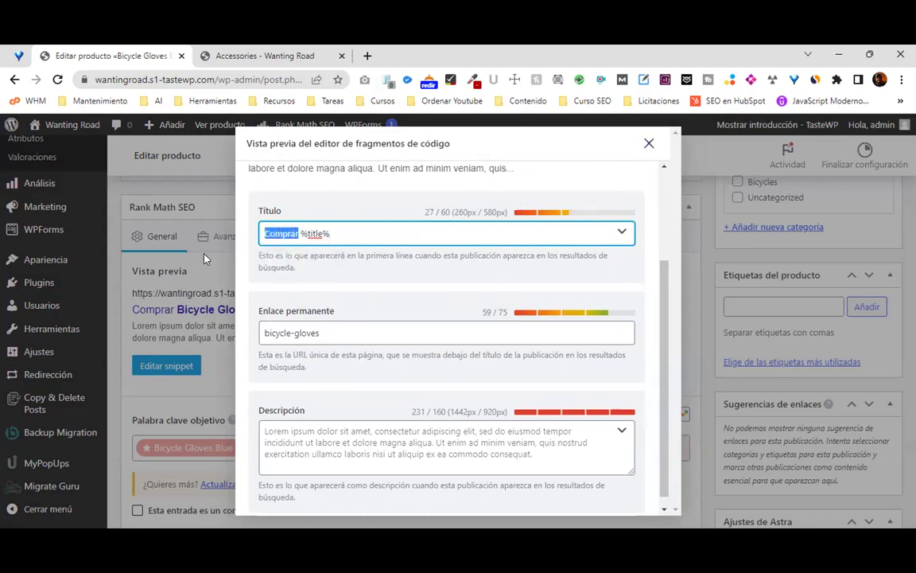
{"action": "key", "text": "BackSpace"}
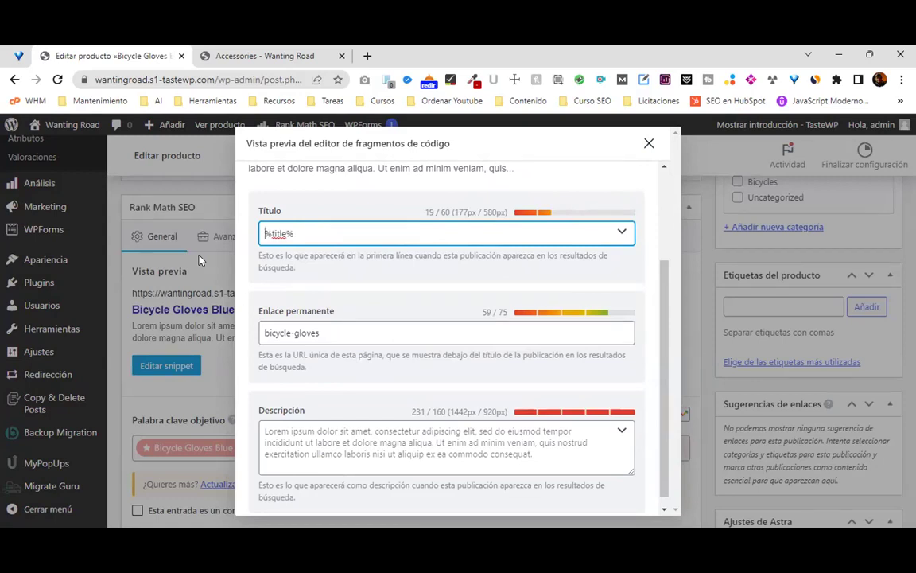
{"action": "scroll", "coordinate": [515, 332], "scroll_direction": "down", "scroll_amount": 1}
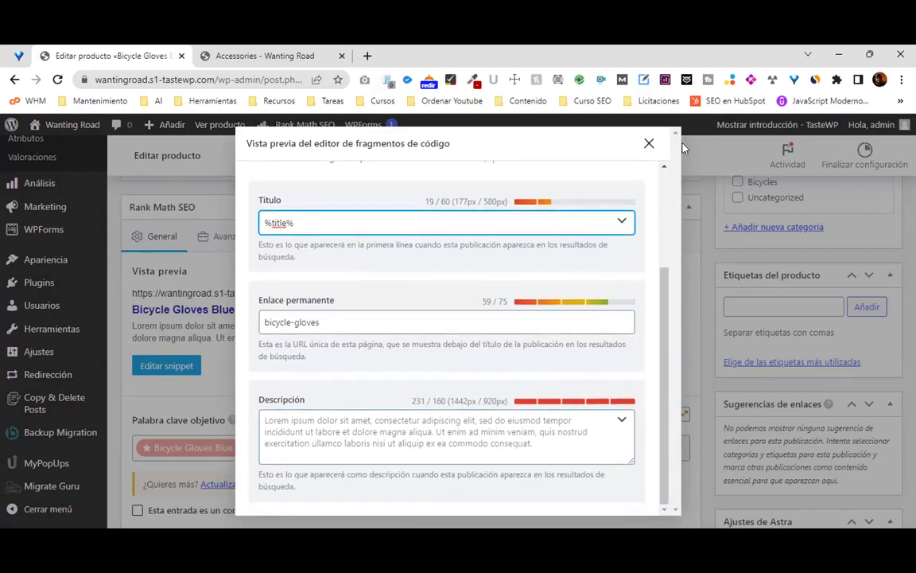
{"action": "left_click", "coordinate": [649, 144]}
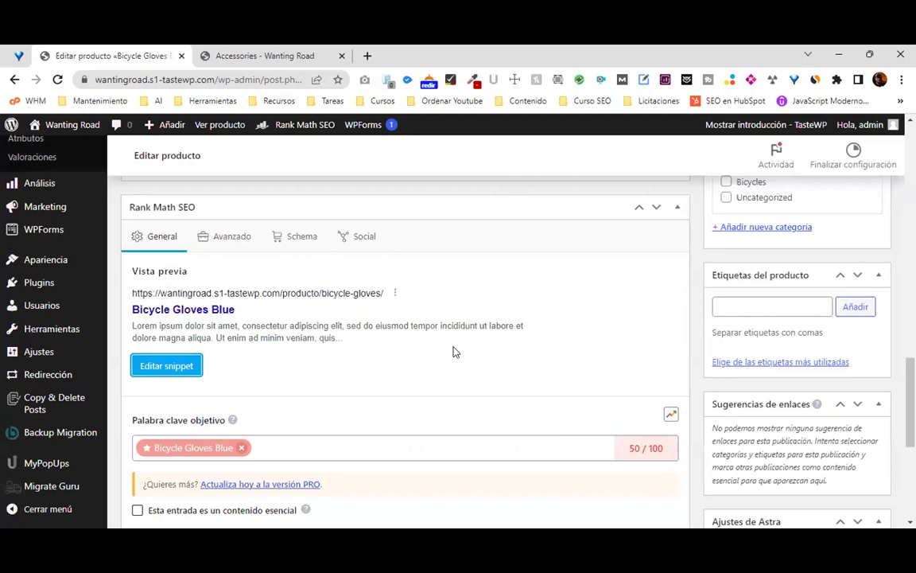
{"action": "scroll", "coordinate": [485, 350], "scroll_direction": "up", "scroll_amount": 10}
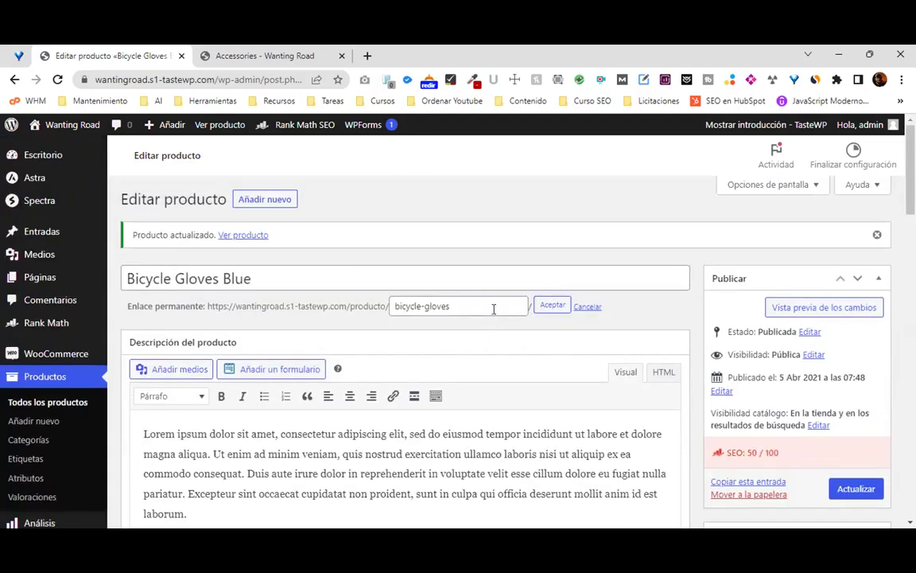
View the published product page in a new tab and examine its heading, breadcrumb, price and short description.
{"action": "right_click", "coordinate": [236, 129]}
{"action": "key", "text": "Escape"}
{"action": "left_click", "coordinate": [270, 57]}
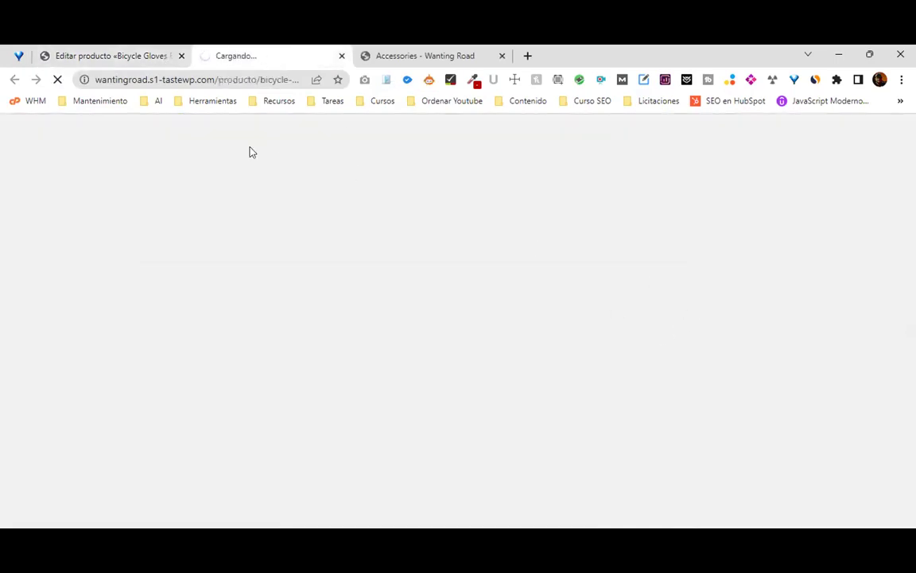
{"action": "left_click", "coordinate": [131, 57]}
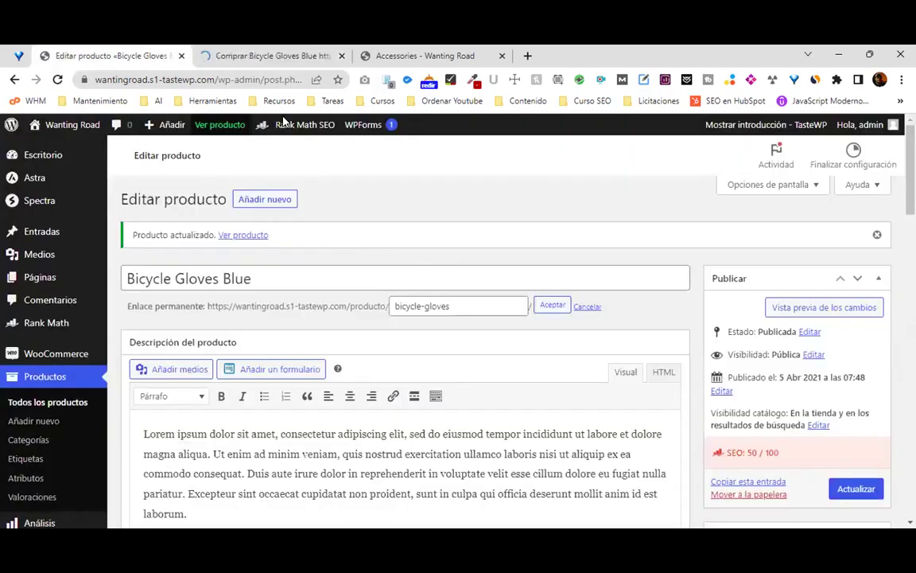
{"action": "left_click", "coordinate": [253, 52]}
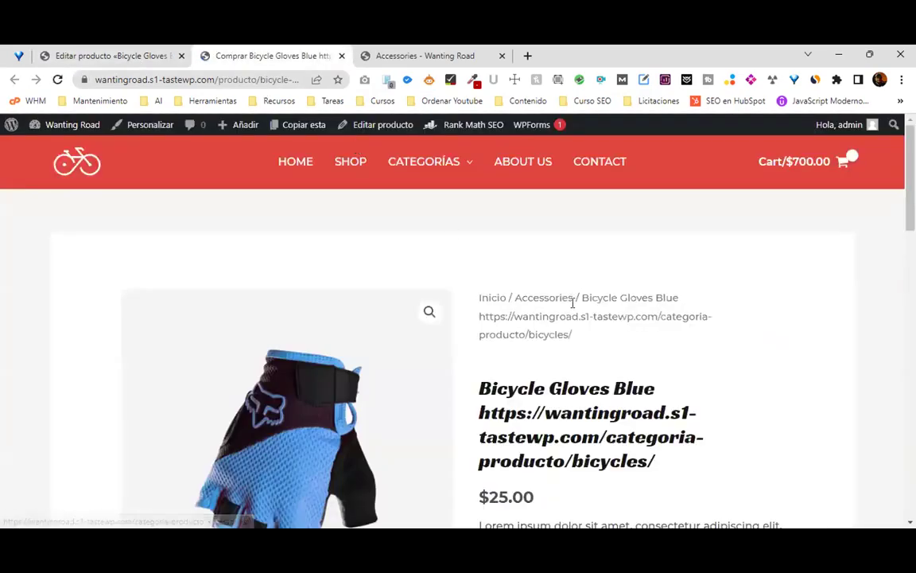
{"action": "scroll", "coordinate": [561, 335], "scroll_direction": "down", "scroll_amount": 1}
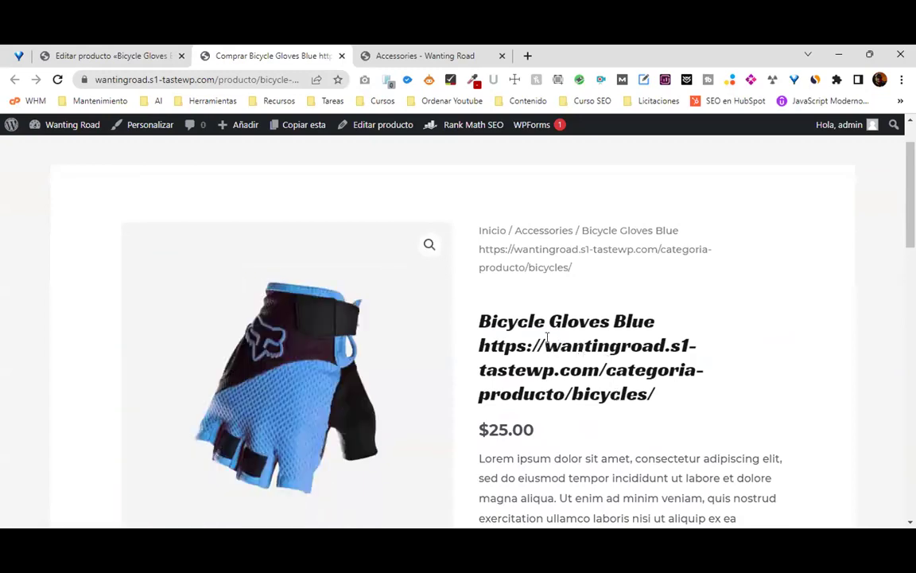
{"action": "left_click_drag", "start_coordinate": [478, 321], "coordinate": [655, 321]}
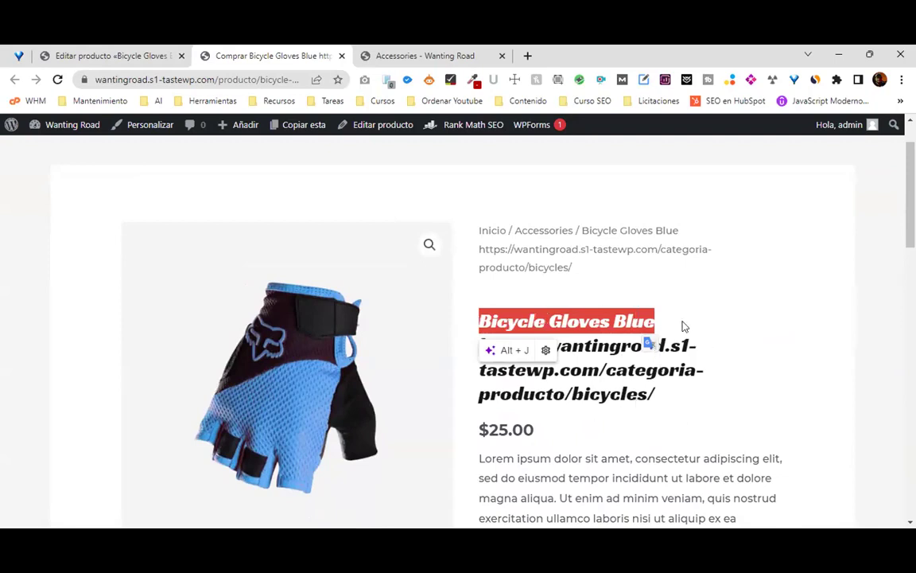
{"action": "scroll", "coordinate": [719, 303], "scroll_direction": "down", "scroll_amount": 1}
{"action": "scroll", "coordinate": [719, 303], "scroll_direction": "down", "scroll_amount": 1}
{"action": "scroll", "coordinate": [719, 303], "scroll_direction": "up", "scroll_amount": 3}
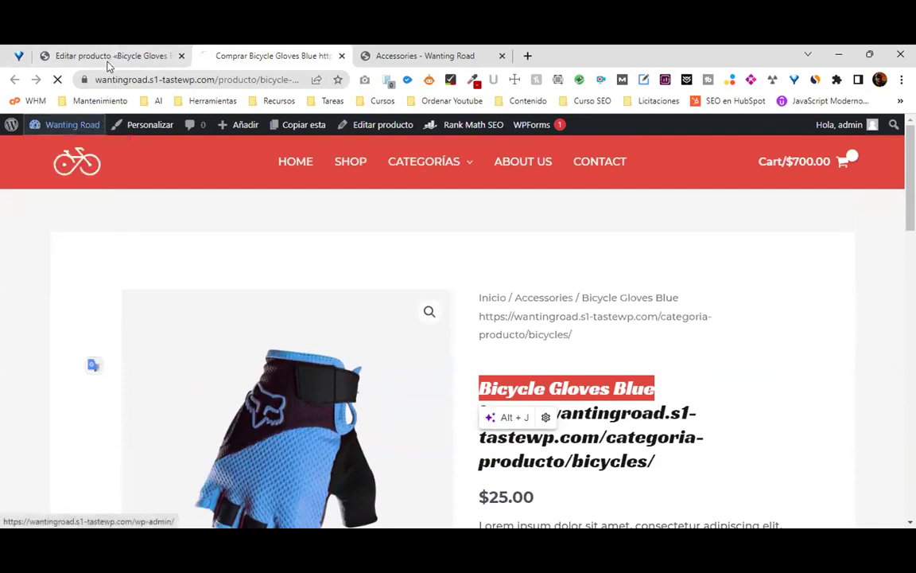
Return to the product editor and write the search snippet's description as "Guantes de Silicón, Material Flexible".
{"action": "left_click", "coordinate": [112, 57]}
{"action": "scroll", "coordinate": [519, 284], "scroll_direction": "down", "scroll_amount": 10}
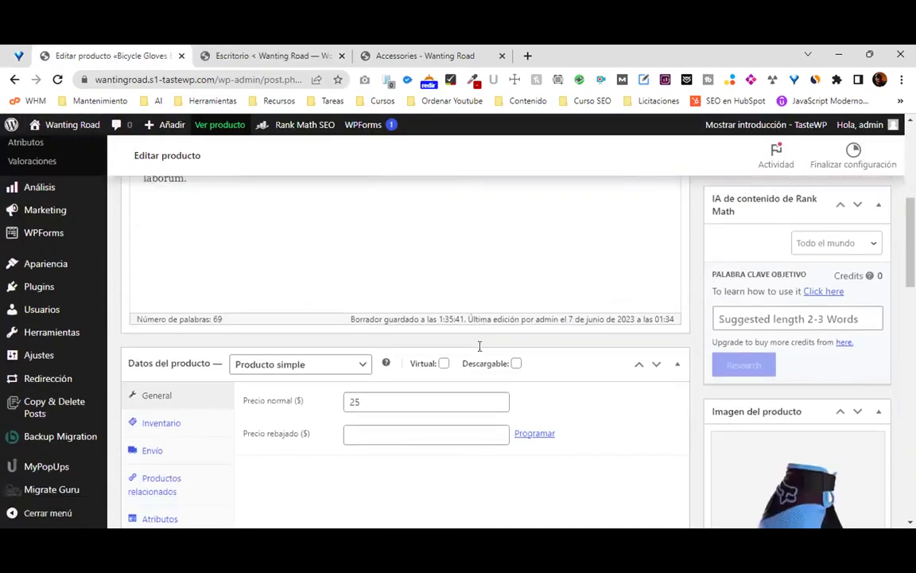
{"action": "scroll", "coordinate": [463, 351], "scroll_direction": "down", "scroll_amount": 3}
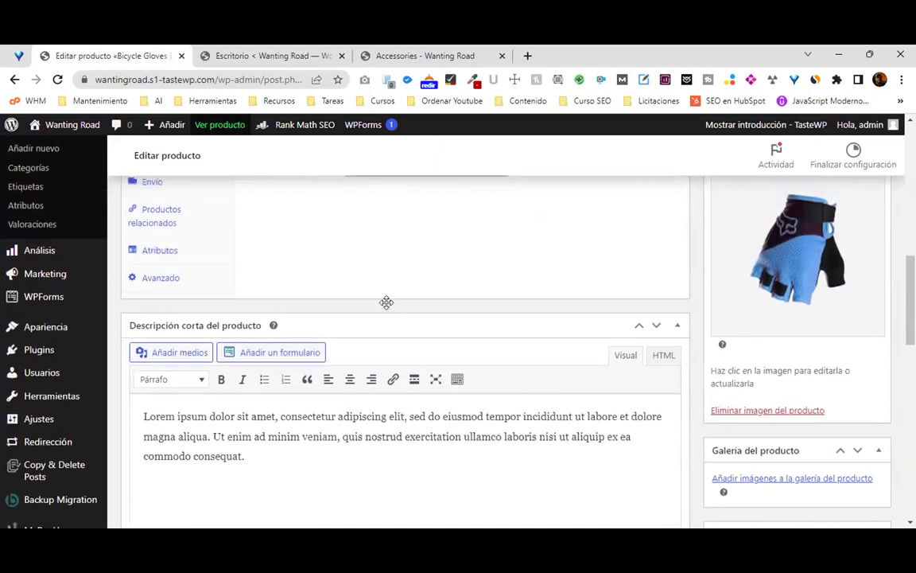
{"action": "scroll", "coordinate": [379, 322], "scroll_direction": "down", "scroll_amount": 4}
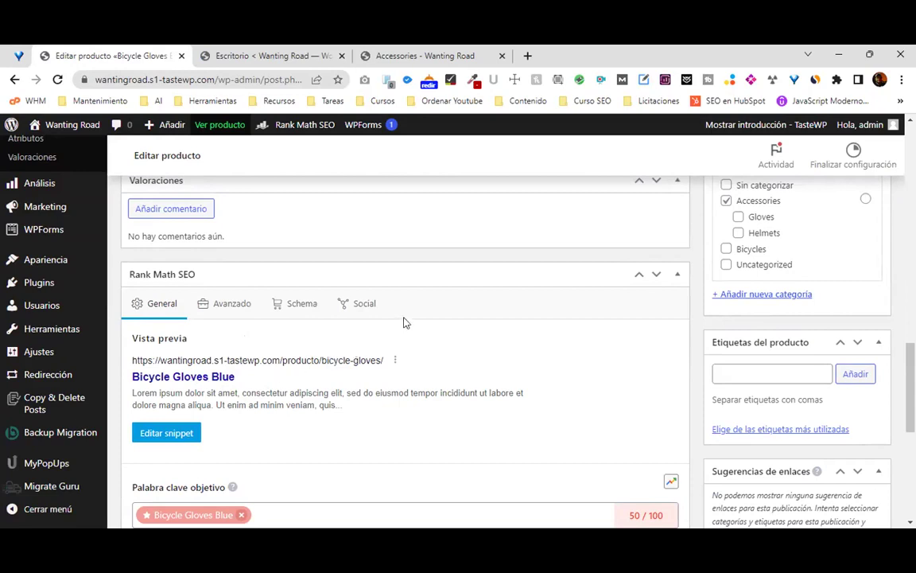
{"action": "scroll", "coordinate": [493, 326], "scroll_direction": "down", "scroll_amount": 1}
{"action": "scroll", "coordinate": [507, 320], "scroll_direction": "down", "scroll_amount": 1}
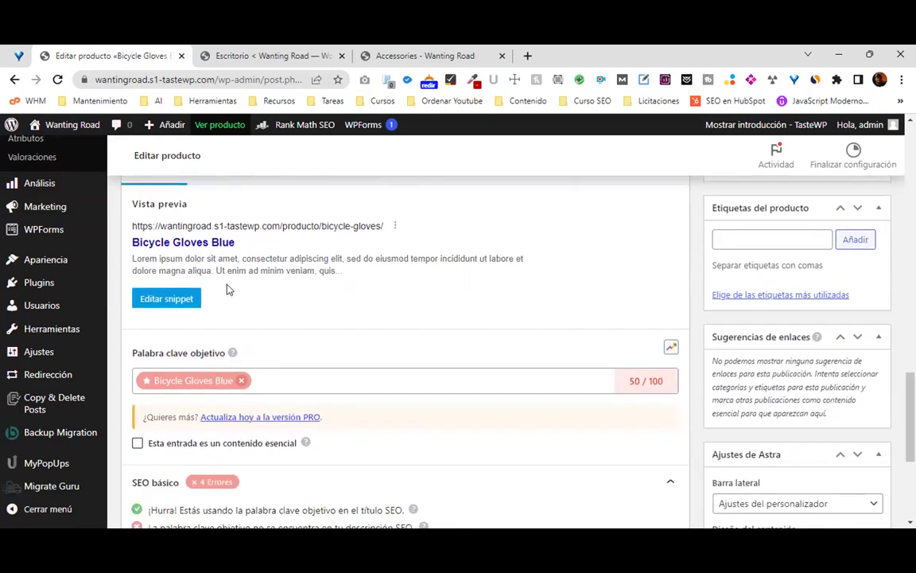
{"action": "left_click", "coordinate": [177, 299]}
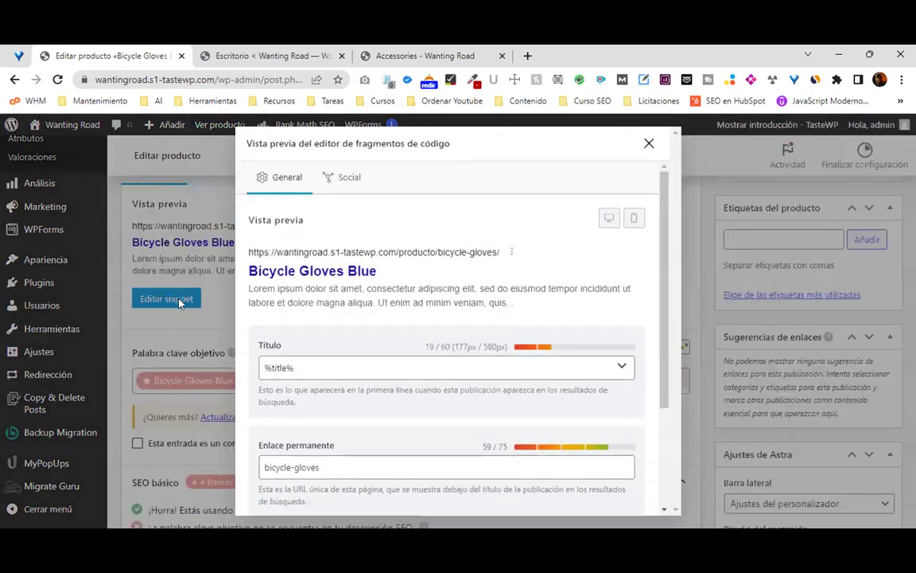
{"action": "scroll", "coordinate": [501, 303], "scroll_direction": "down", "scroll_amount": 2}
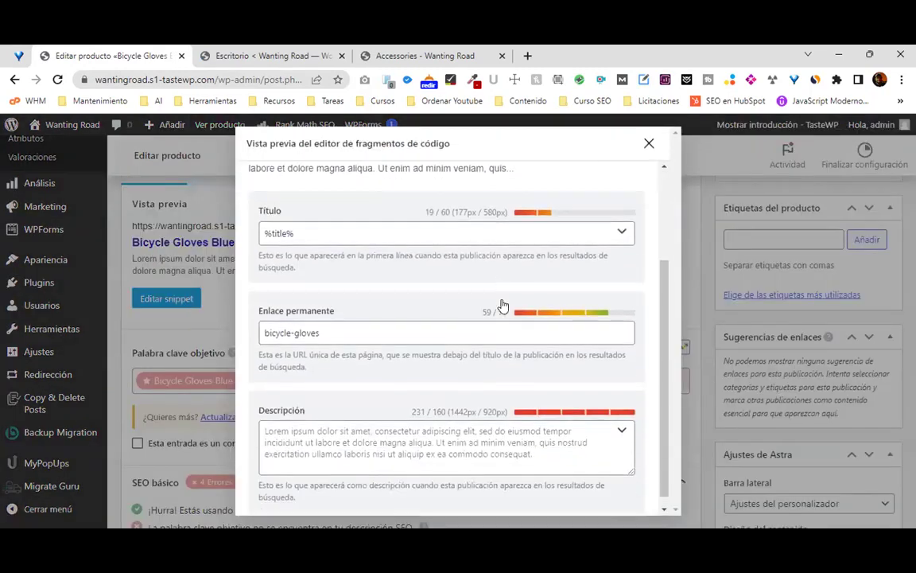
{"action": "left_click", "coordinate": [493, 410]}
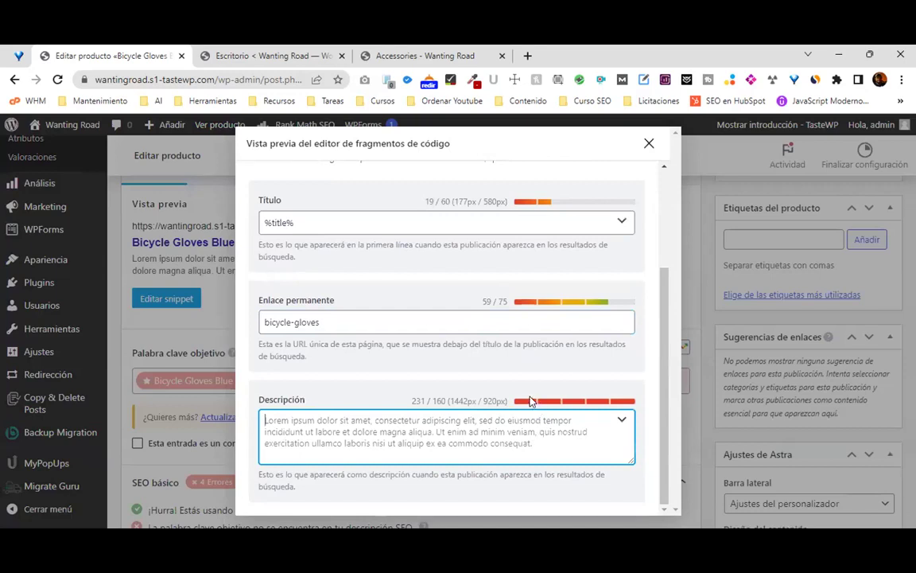
{"action": "type", "text": "Guantes de Silicón"}
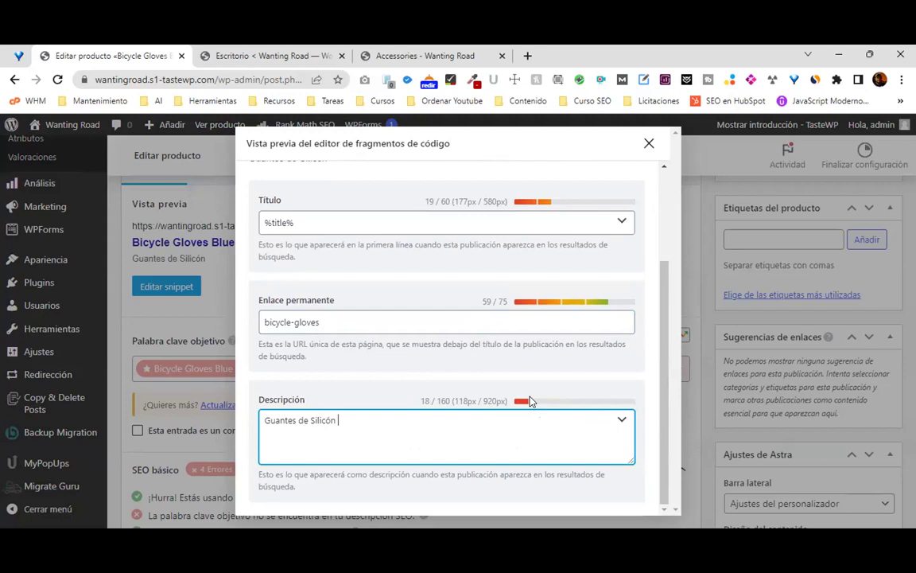
{"action": "type", "text": ", Material Flexible."}
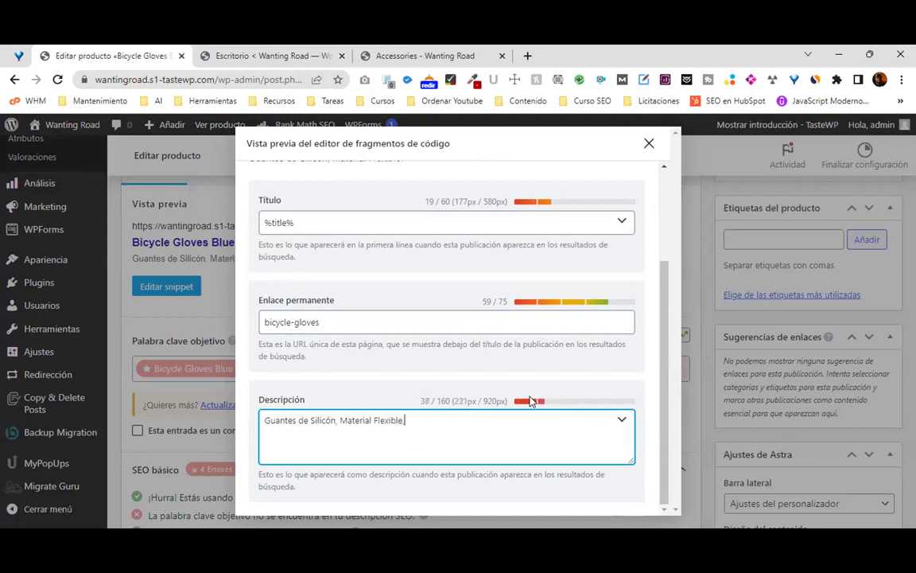
{"action": "type", "text": "e, Ma"}
{"action": "key", "text": "BackSpace"}
{"action": "key", "text": "BackSpace"}
Insert "Shimano" after "Guantes" in the snippet description, append ", Antialérgico" at its end, and close the snippet editor.
{"action": "left_click", "coordinate": [297, 420]}
{"action": "type", "text": "Shimano"}
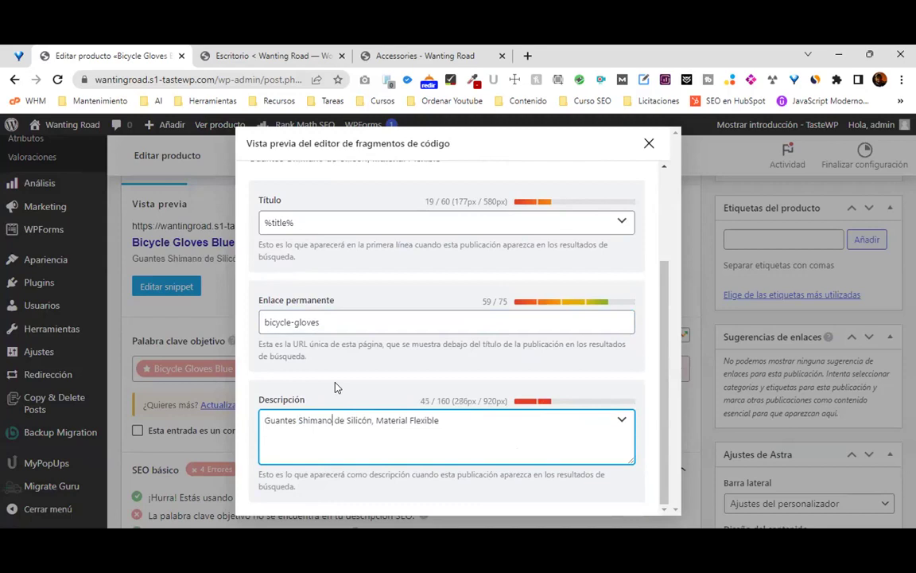
{"action": "left_click", "coordinate": [477, 416]}
{"action": "type", "text": ", Antialérgico"}
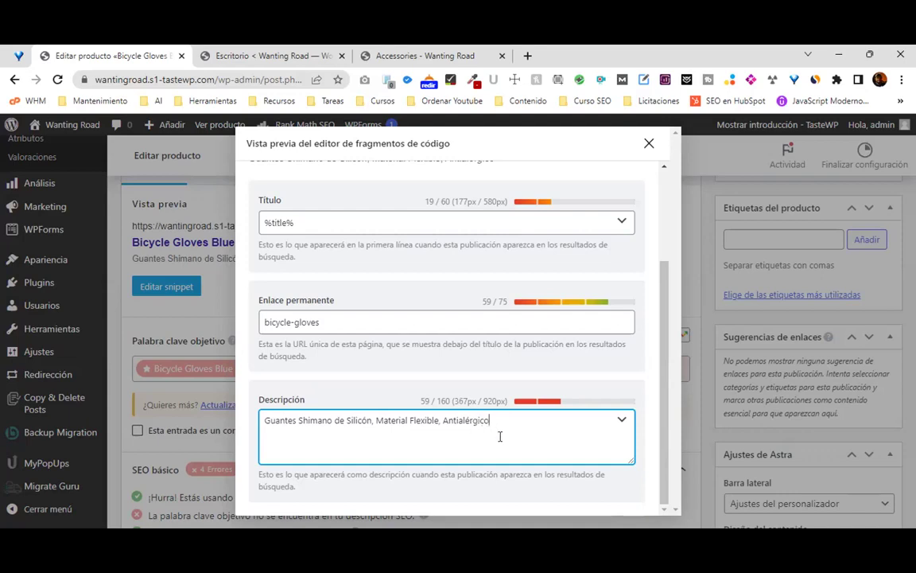
{"action": "left_click", "coordinate": [648, 144]}
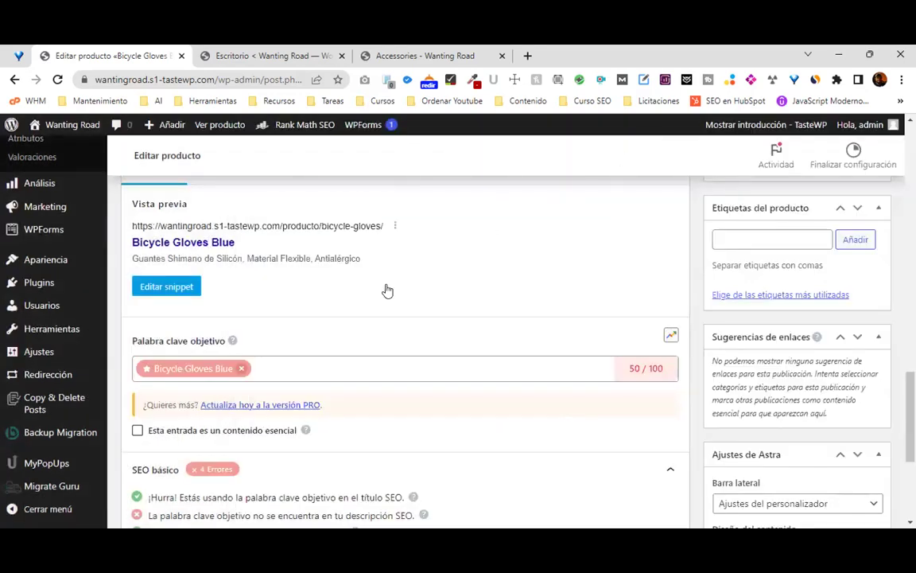
Copy the title Bicycle Gloves Blue from the snippet preview, paste it at the start of the snippet description, and close the snippet editor.
{"action": "scroll", "coordinate": [387, 290], "scroll_direction": "up", "scroll_amount": 5}
{"action": "scroll", "coordinate": [384, 302], "scroll_direction": "down", "scroll_amount": 2}
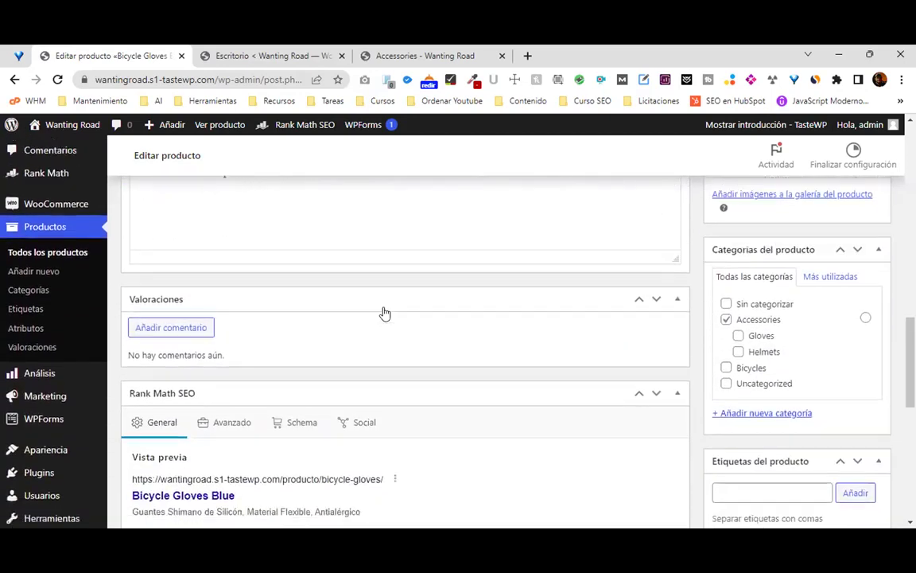
{"action": "scroll", "coordinate": [380, 318], "scroll_direction": "down", "scroll_amount": 5}
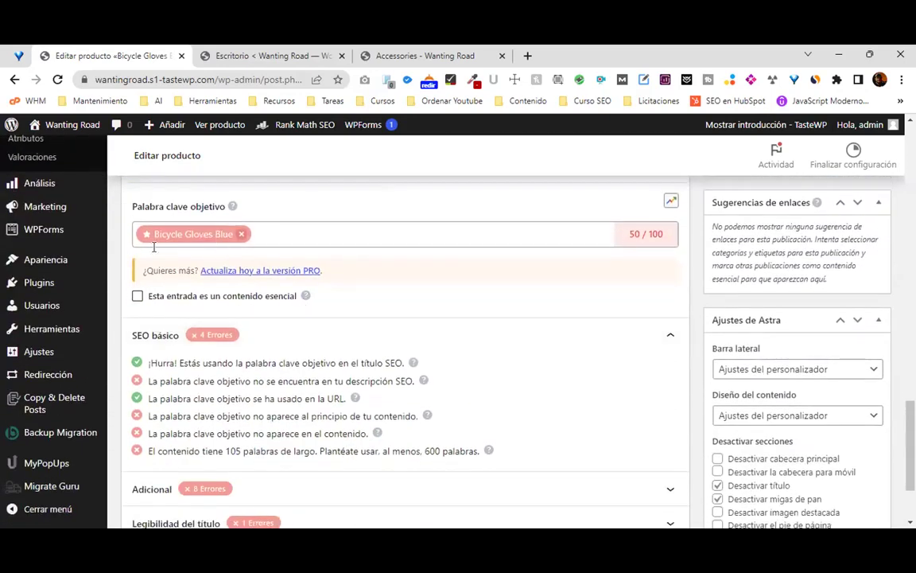
{"action": "scroll", "coordinate": [287, 287], "scroll_direction": "up", "scroll_amount": 3}
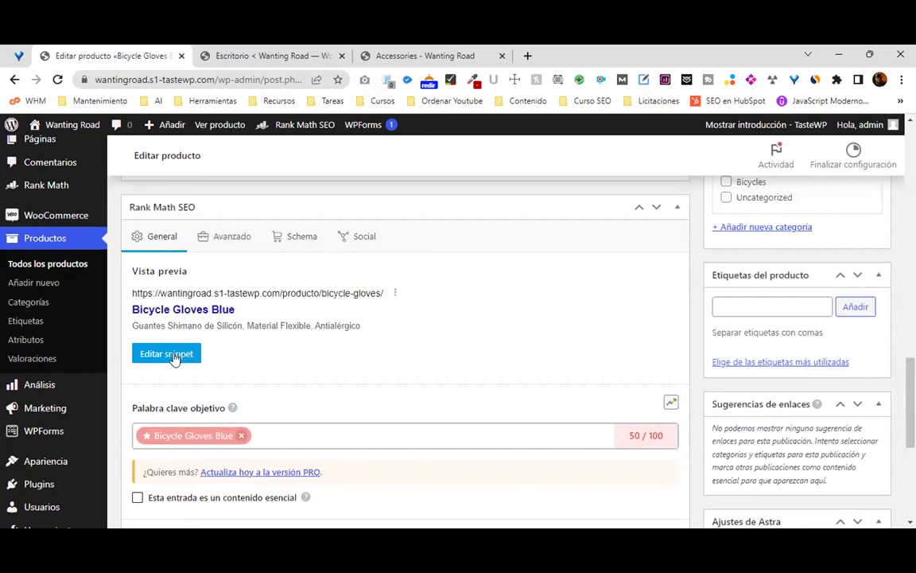
{"action": "left_click", "coordinate": [167, 354]}
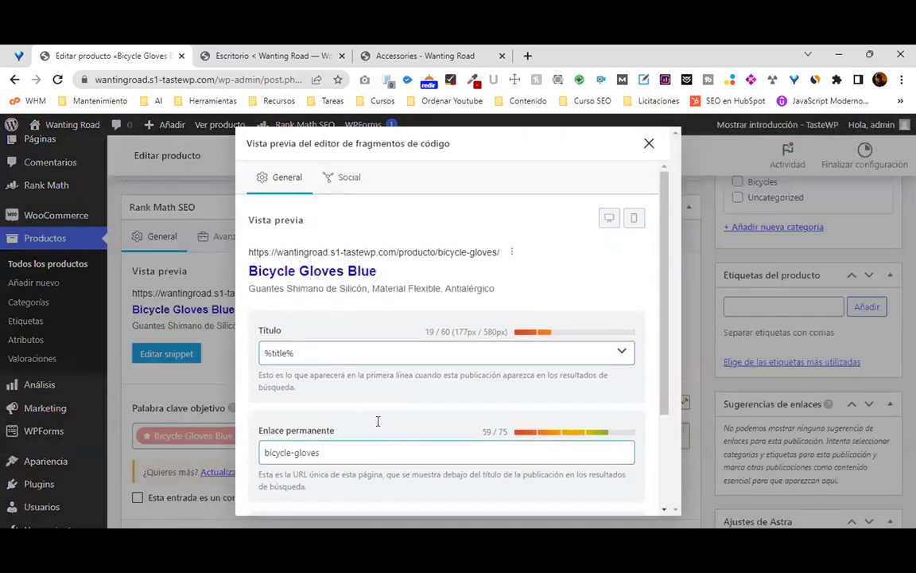
{"action": "scroll", "coordinate": [378, 421], "scroll_direction": "down", "scroll_amount": 3}
{"action": "scroll", "coordinate": [358, 247], "scroll_direction": "up", "scroll_amount": 3}
{"action": "left_click_drag", "start_coordinate": [382, 272], "coordinate": [250, 272]}
{"action": "key", "text": "ctrl+c"}
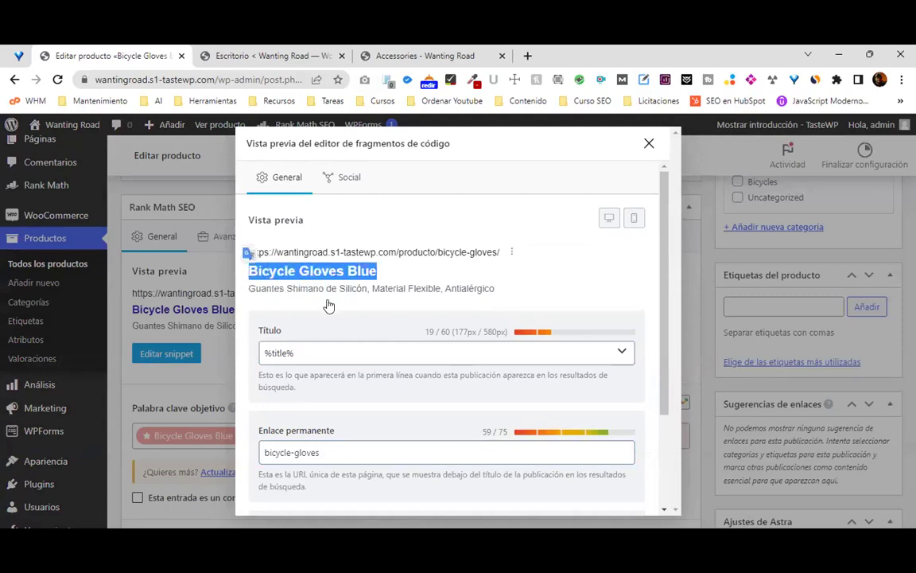
{"action": "scroll", "coordinate": [513, 309], "scroll_direction": "down", "scroll_amount": 3}
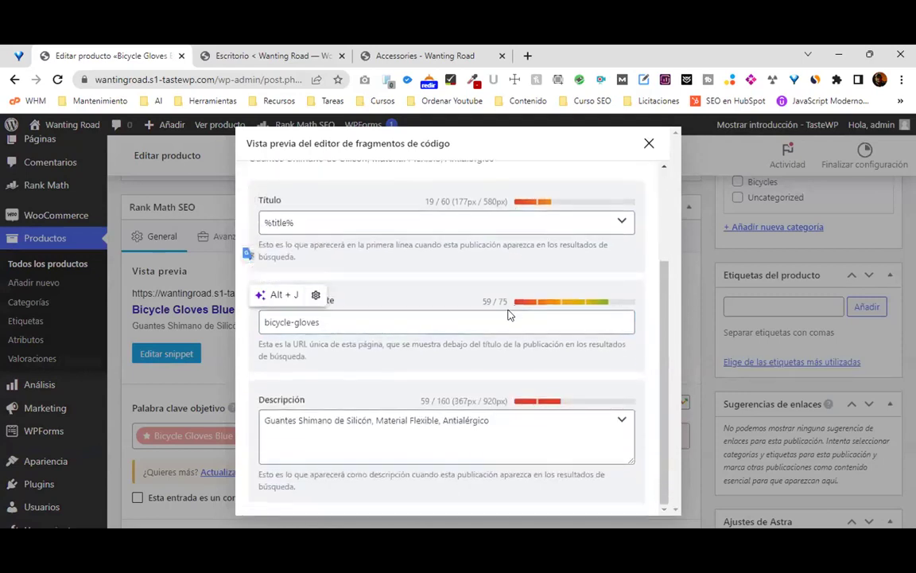
{"action": "left_click", "coordinate": [267, 419]}
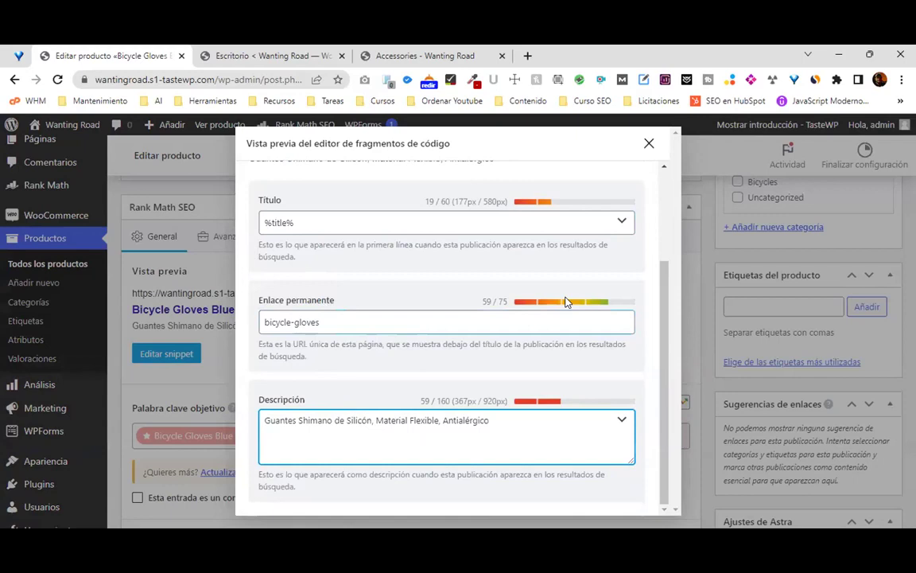
{"action": "key", "text": "ctrl+v"}
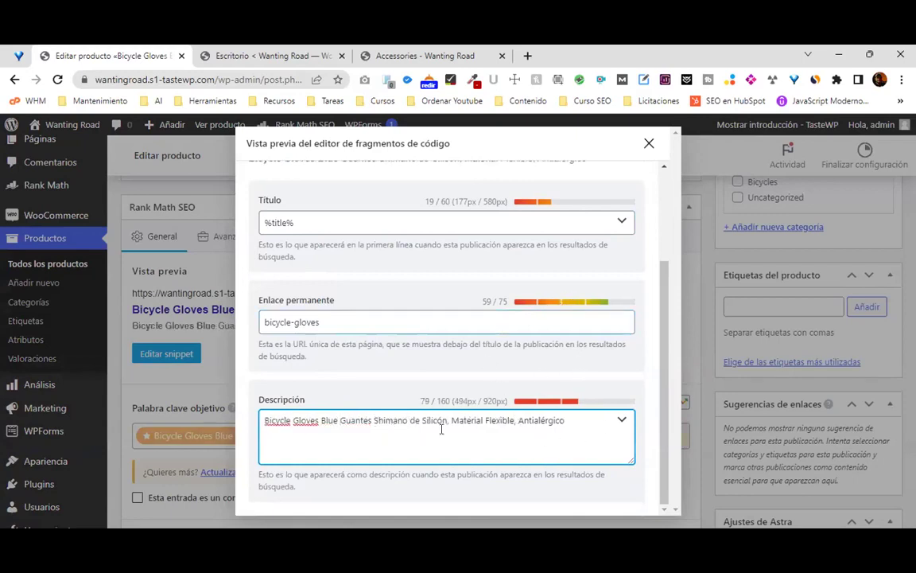
{"action": "left_click", "coordinate": [649, 146]}
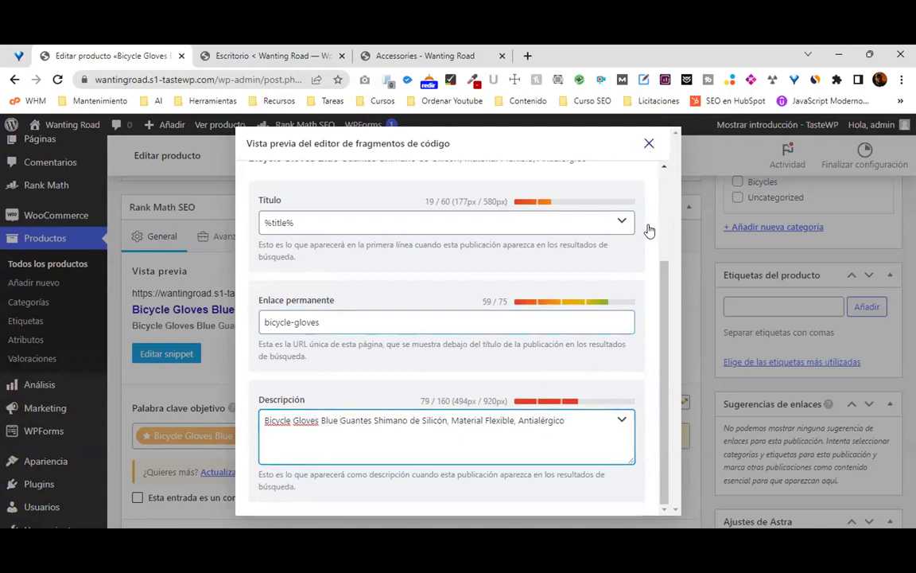
Review the SEO score, the basic SEO checks and the recommended content length against the product description.
{"action": "scroll", "coordinate": [554, 321], "scroll_direction": "down", "scroll_amount": 2}
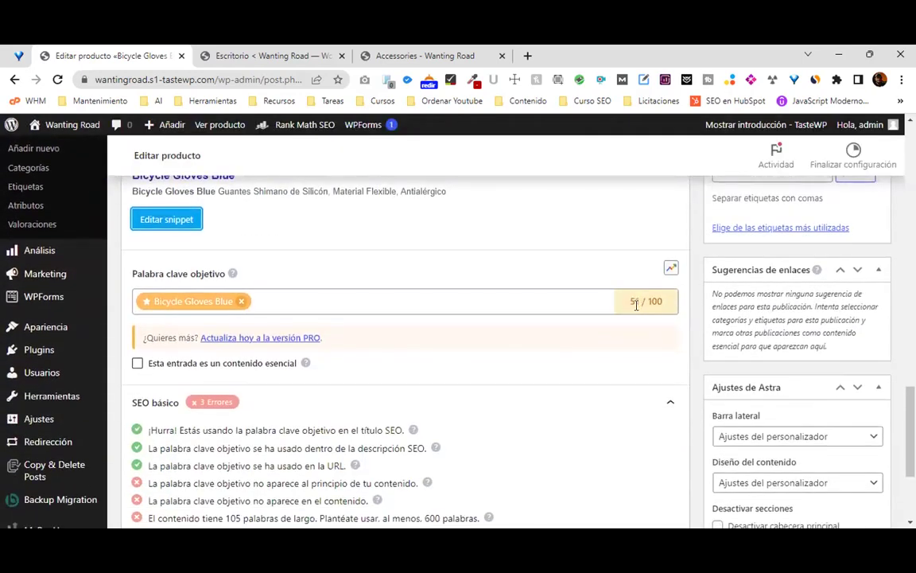
{"action": "scroll", "coordinate": [468, 296], "scroll_direction": "down", "scroll_amount": 2}
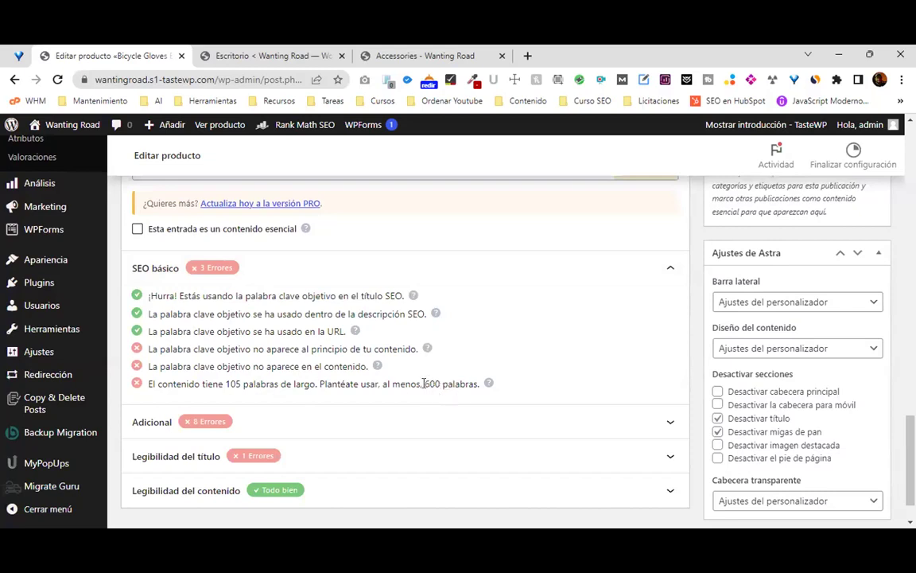
{"action": "left_click_drag", "start_coordinate": [426, 383], "coordinate": [440, 383]}
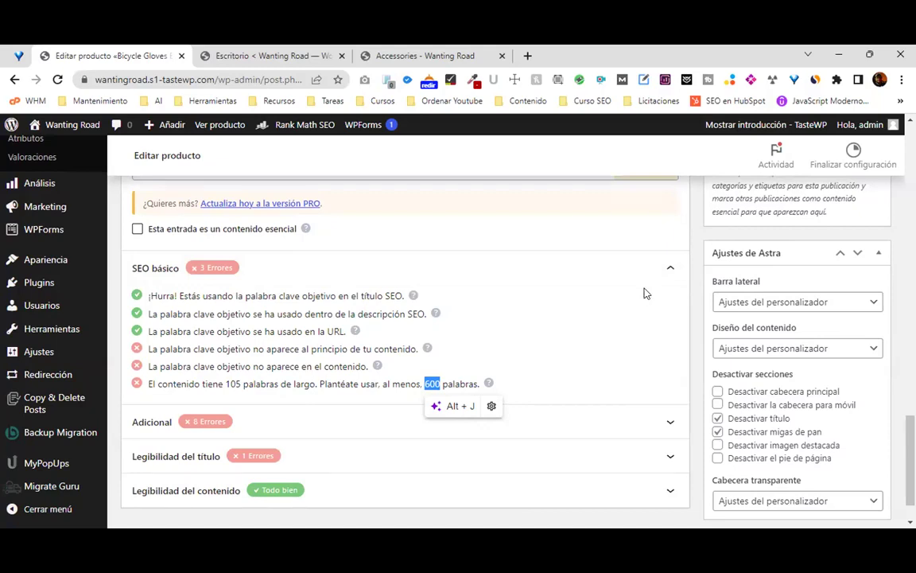
{"action": "scroll", "coordinate": [660, 316], "scroll_direction": "up", "scroll_amount": 10}
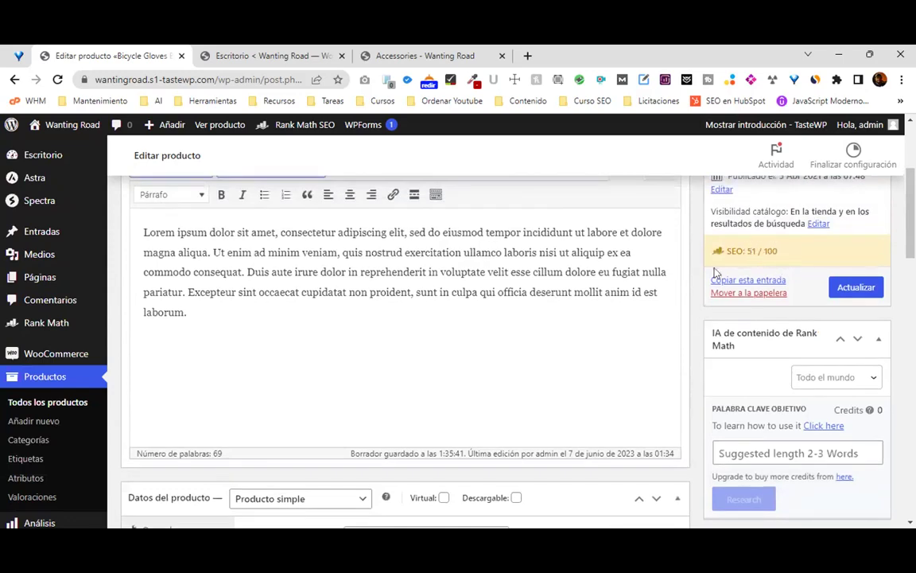
{"action": "scroll", "coordinate": [382, 406], "scroll_direction": "down", "scroll_amount": 10}
{"action": "scroll", "coordinate": [338, 399], "scroll_direction": "down", "scroll_amount": 5}
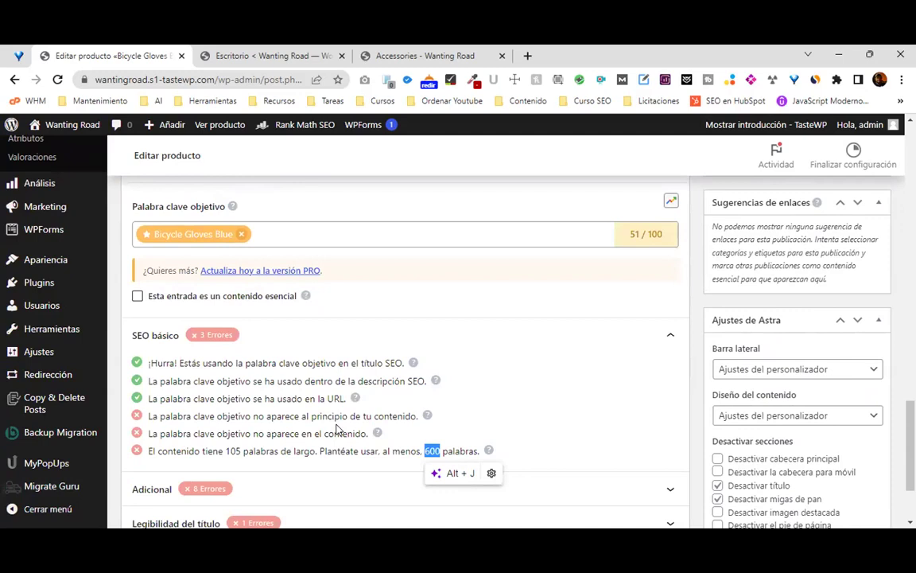
Open ChatGPT in a new browser tab from the saved AI bookmarks.
{"action": "left_click", "coordinate": [528, 55]}
{"action": "left_click", "coordinate": [154, 101]}
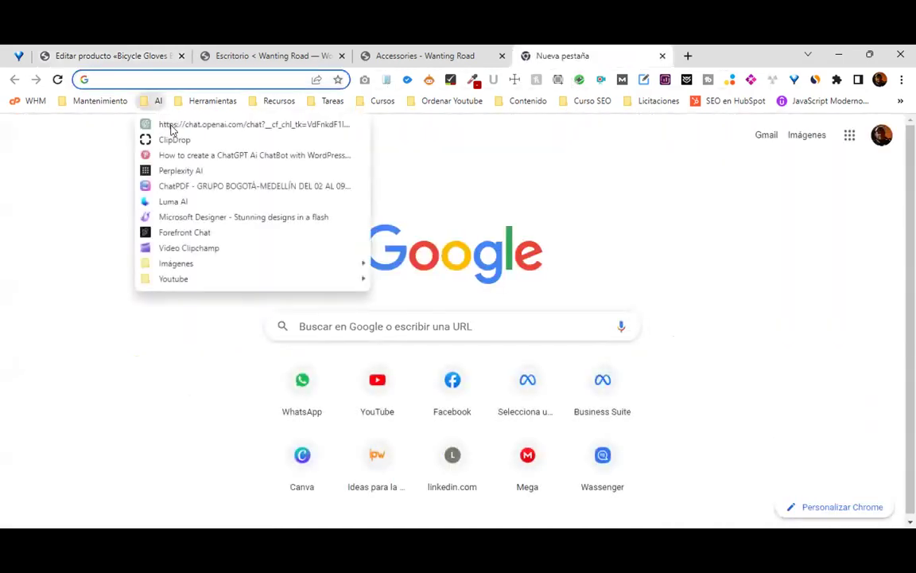
{"action": "left_click", "coordinate": [178, 124]}
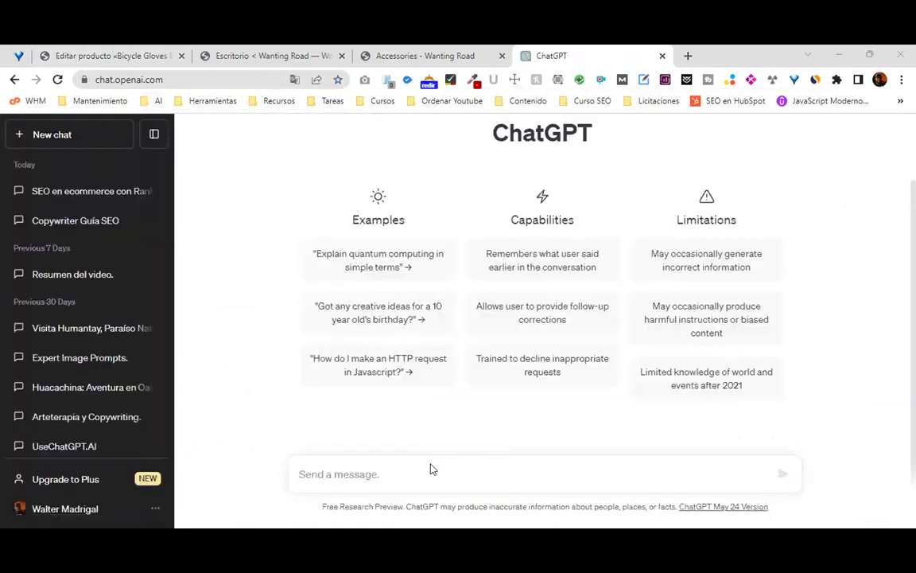
Send ChatGPT the prompt "escriba una descipción con la palabra clave Bicycle Gloves Blue para un e comerce de 500 palabras".
{"action": "type", "text": "escriba un"}
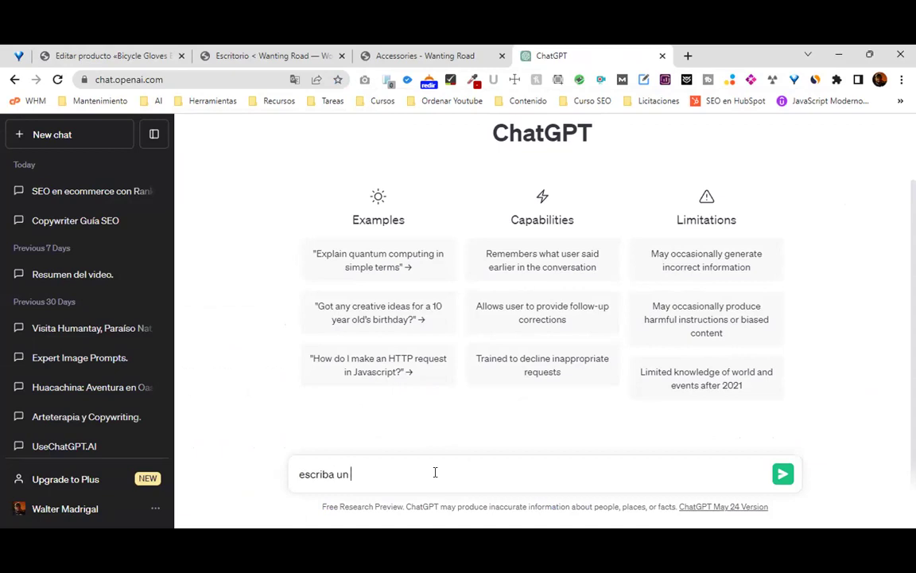
{"action": "type", "text": "na descipción con la"}
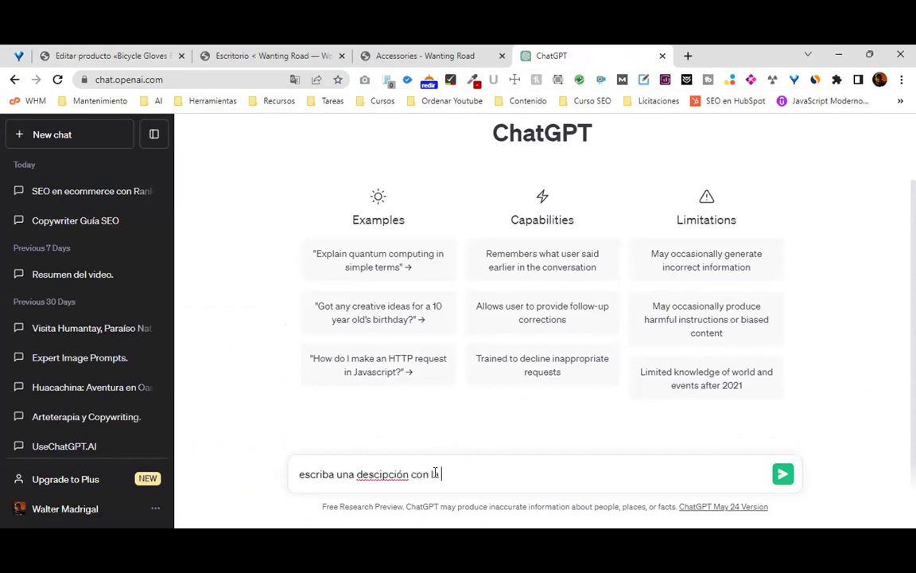
{"action": "type", "text": " palabra clave"}
{"action": "key", "text": "ctrl+v"}
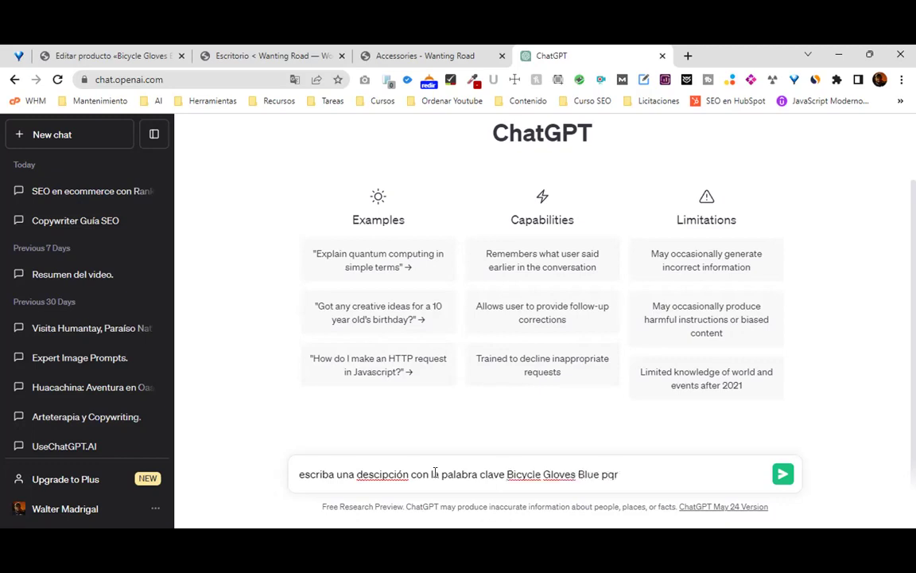
{"action": "type", "text": "para un e comerce de 5"}
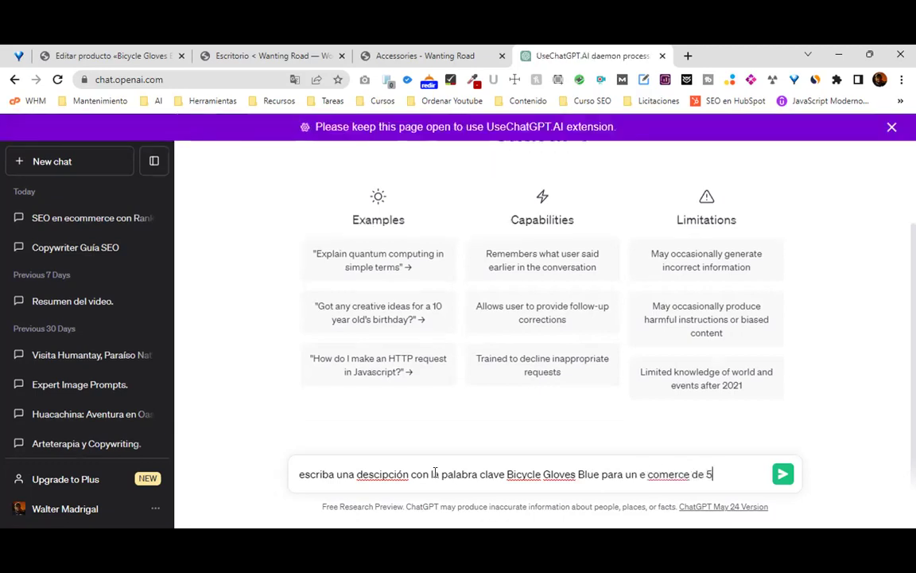
{"action": "type", "text": "00 palabras"}
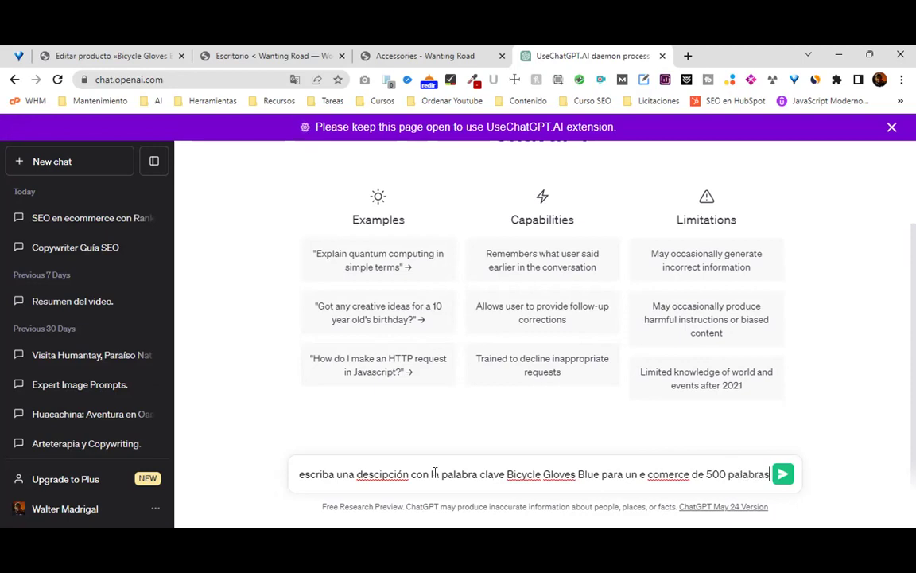
{"action": "key", "text": "Return"}
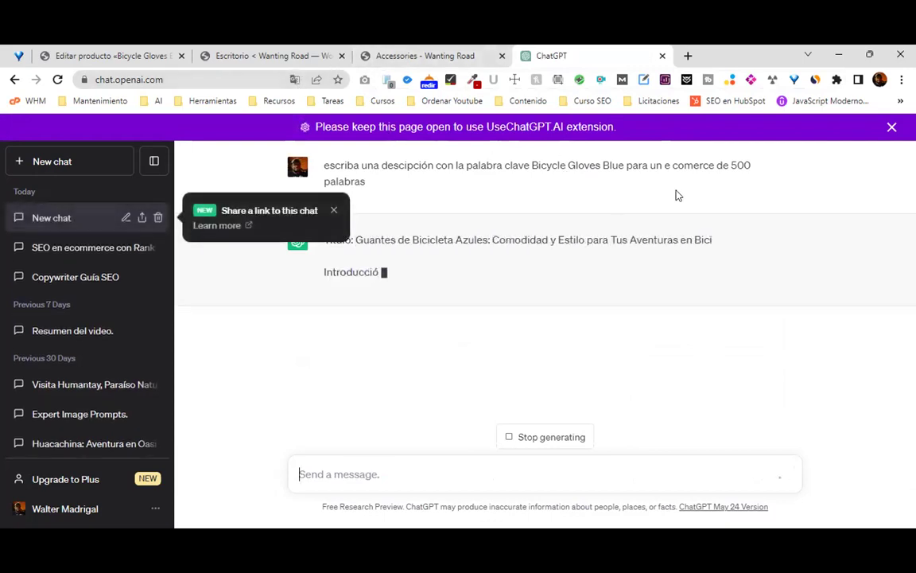
Return to the product editor and look over the full product description and the short product description.
{"action": "left_click", "coordinate": [159, 53]}
{"action": "scroll", "coordinate": [429, 313], "scroll_direction": "up", "scroll_amount": 8}
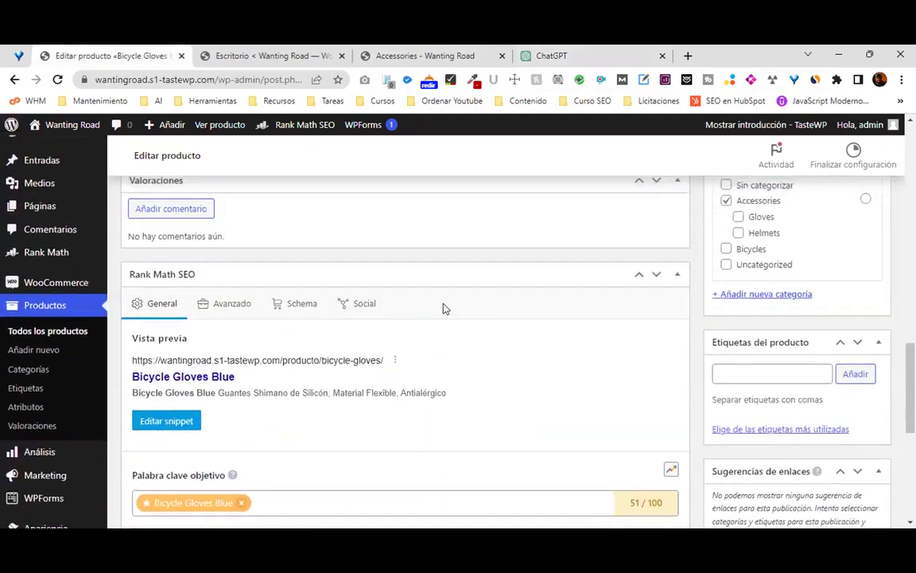
{"action": "scroll", "coordinate": [474, 304], "scroll_direction": "up", "scroll_amount": 7}
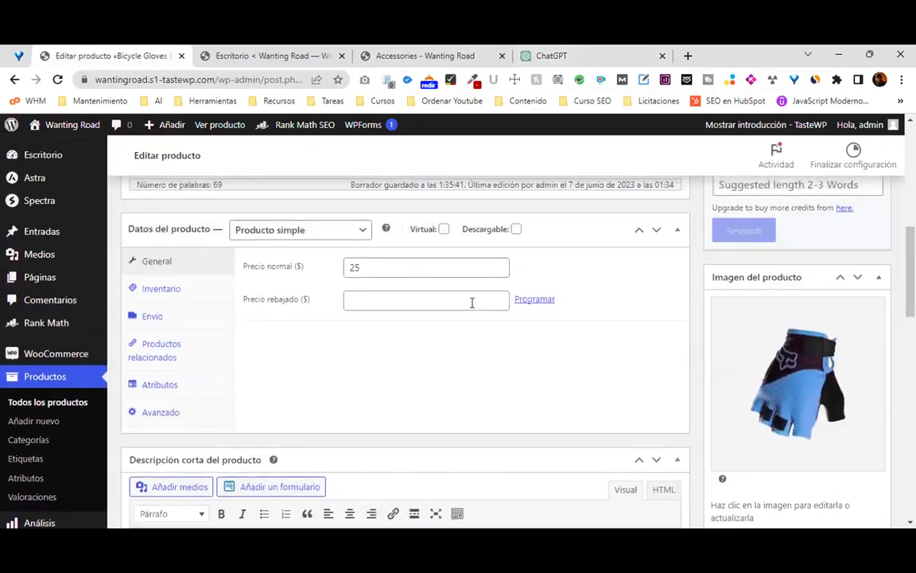
{"action": "scroll", "coordinate": [471, 305], "scroll_direction": "up", "scroll_amount": 2}
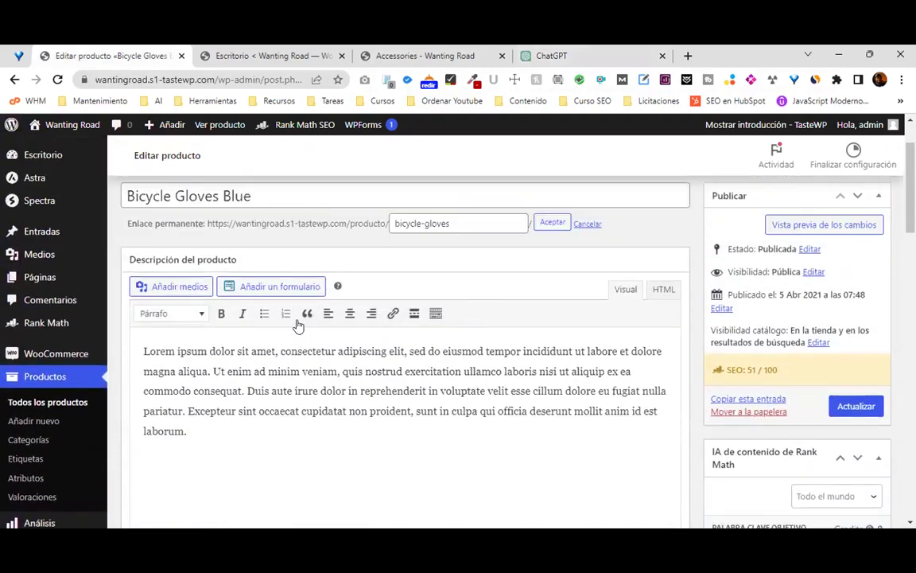
{"action": "scroll", "coordinate": [299, 324], "scroll_direction": "down", "scroll_amount": 10}
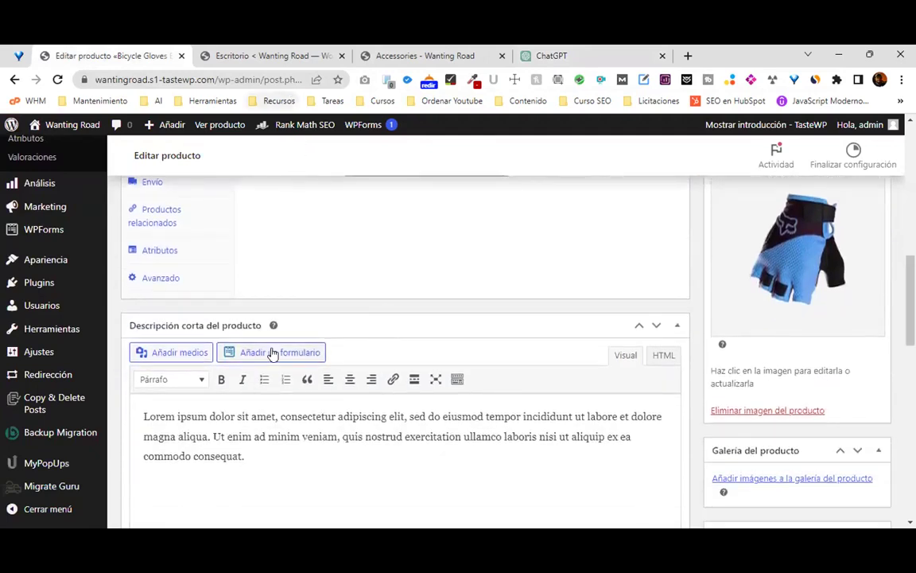
Open the Bicycle Gloves Blue page from the store's Accessories category and examine where the short and full descriptions appear.
{"action": "left_click", "coordinate": [401, 56]}
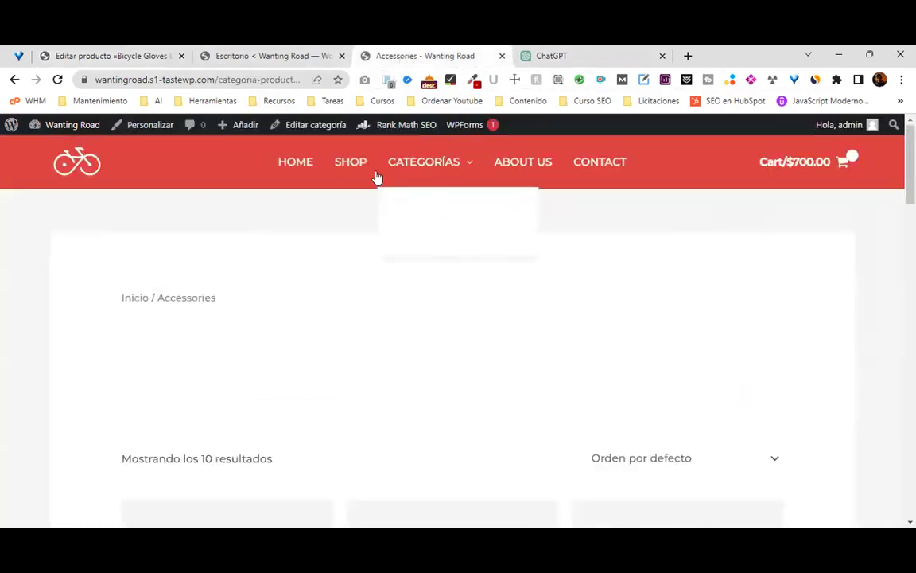
{"action": "key", "text": "ctrl+shift+Tab"}
{"action": "key", "text": "ctrl+Tab"}
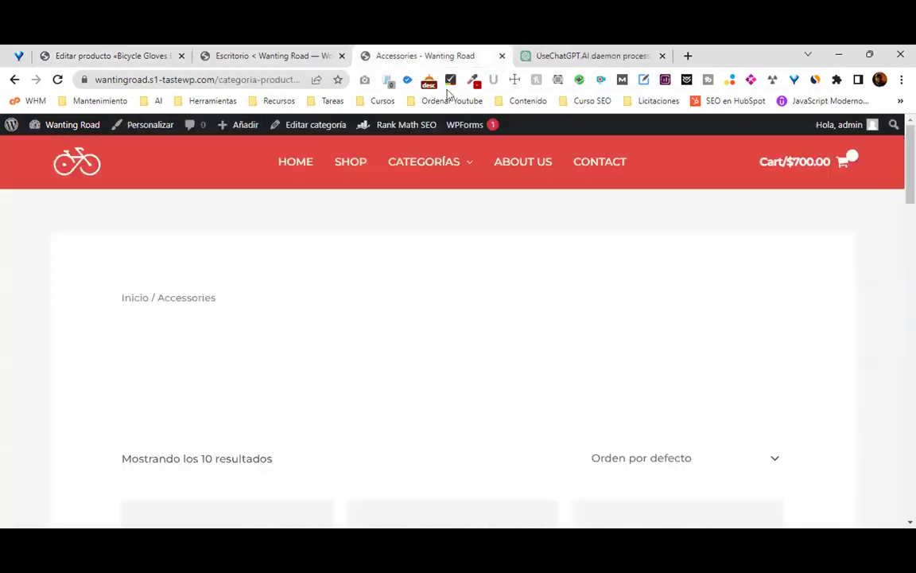
{"action": "scroll", "coordinate": [268, 361], "scroll_direction": "down", "scroll_amount": 3}
{"action": "left_click", "coordinate": [256, 330]}
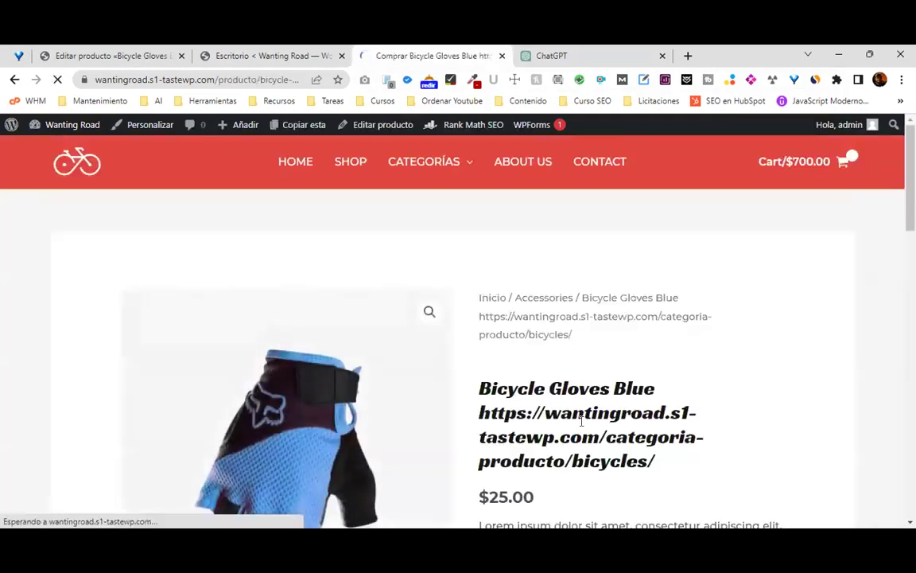
{"action": "scroll", "coordinate": [619, 341], "scroll_direction": "down", "scroll_amount": 3}
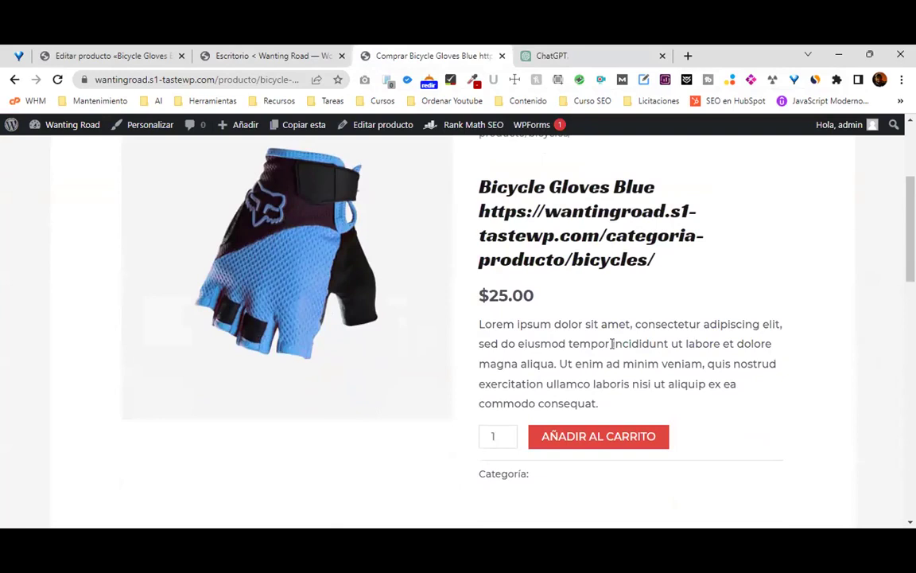
{"action": "scroll", "coordinate": [611, 343], "scroll_direction": "down", "scroll_amount": 3}
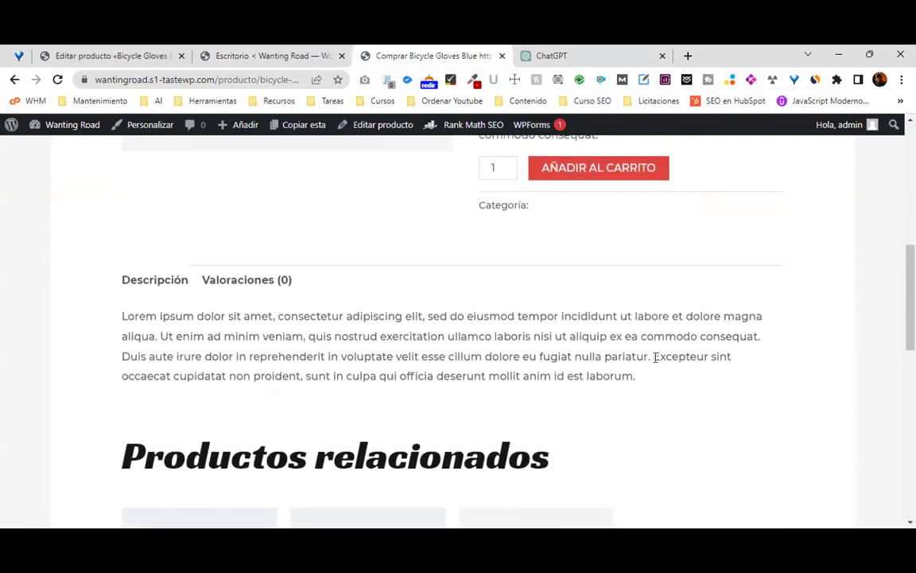
{"action": "scroll", "coordinate": [540, 311], "scroll_direction": "up", "scroll_amount": 3}
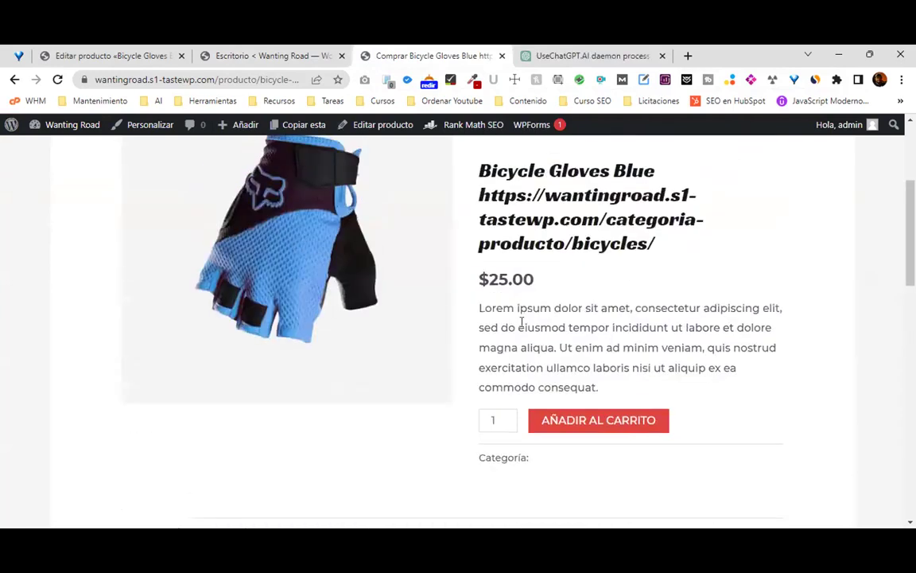
{"action": "scroll", "coordinate": [342, 392], "scroll_direction": "down", "scroll_amount": 3}
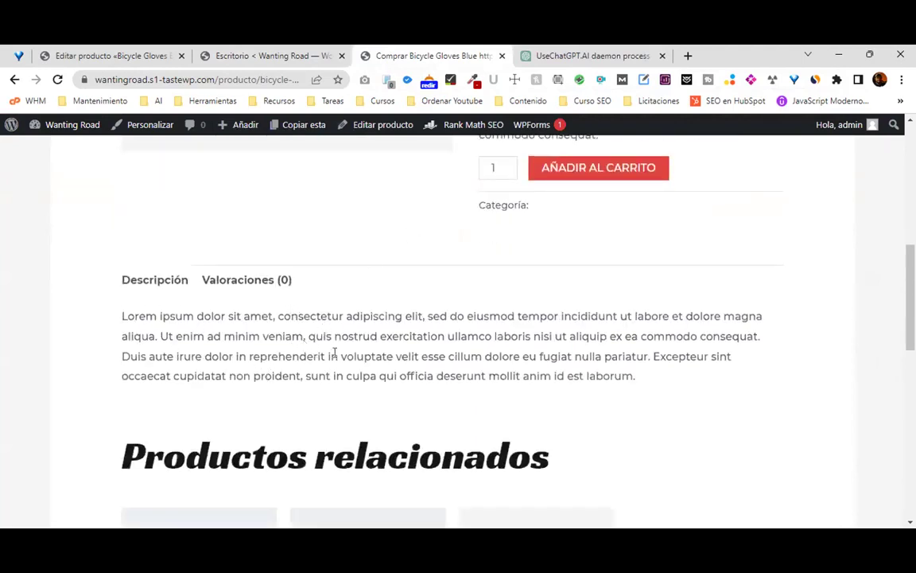
Return to ChatGPT and copy the generated description, starting from the first paragraph under "Introducción".
{"action": "key", "text": "ctrl+Tab"}
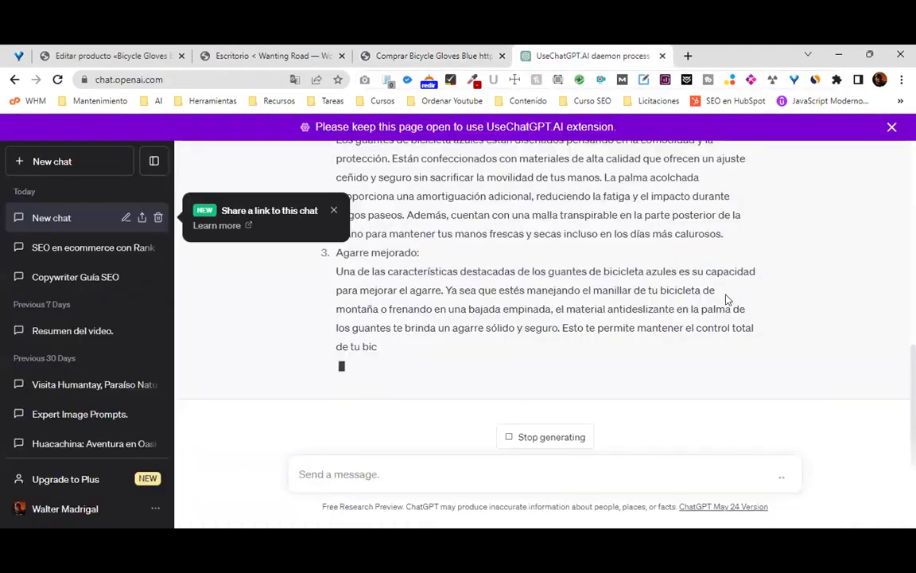
{"action": "scroll", "coordinate": [725, 299], "scroll_direction": "up", "scroll_amount": 10}
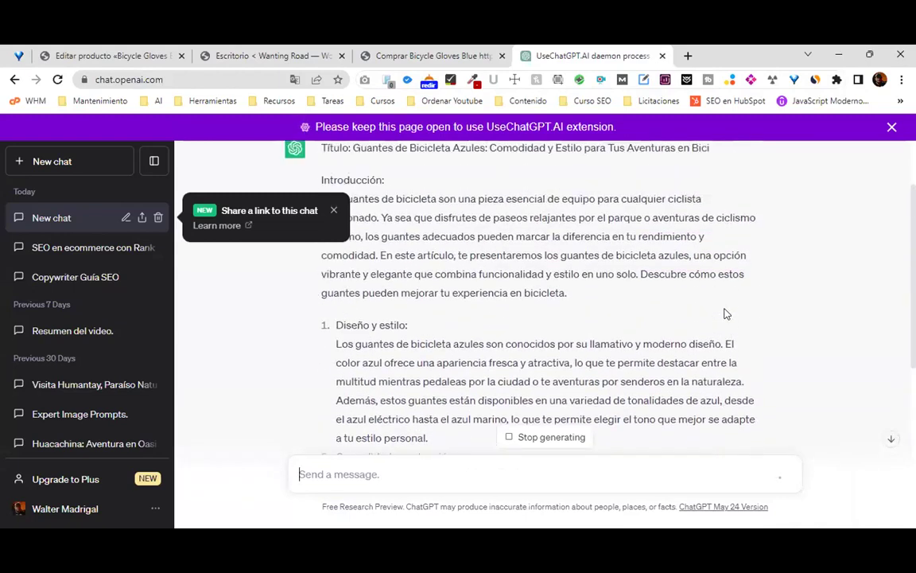
{"action": "scroll", "coordinate": [321, 271], "scroll_direction": "up", "scroll_amount": 1}
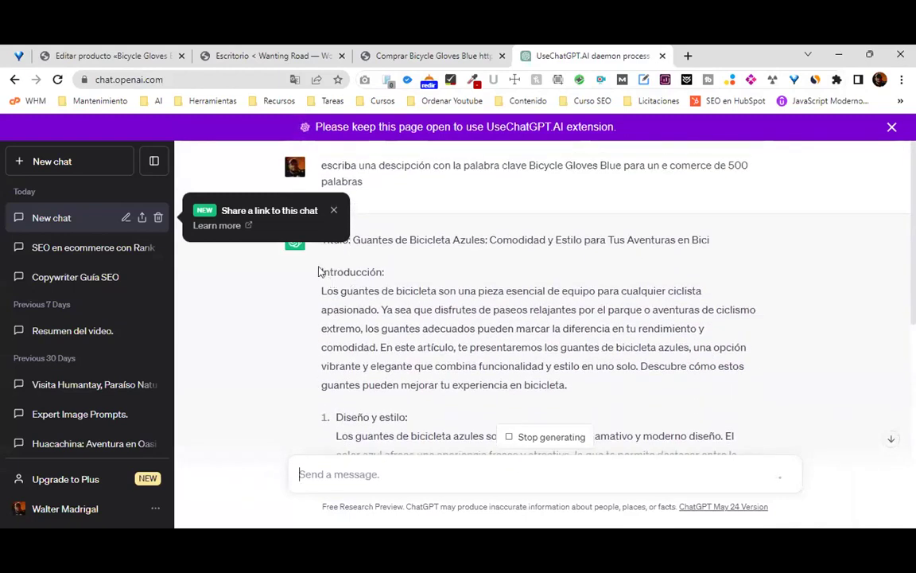
{"action": "left_click_drag", "start_coordinate": [322, 293], "coordinate": [557, 455]}
{"action": "scroll", "coordinate": [642, 326], "scroll_direction": "down", "scroll_amount": 5}
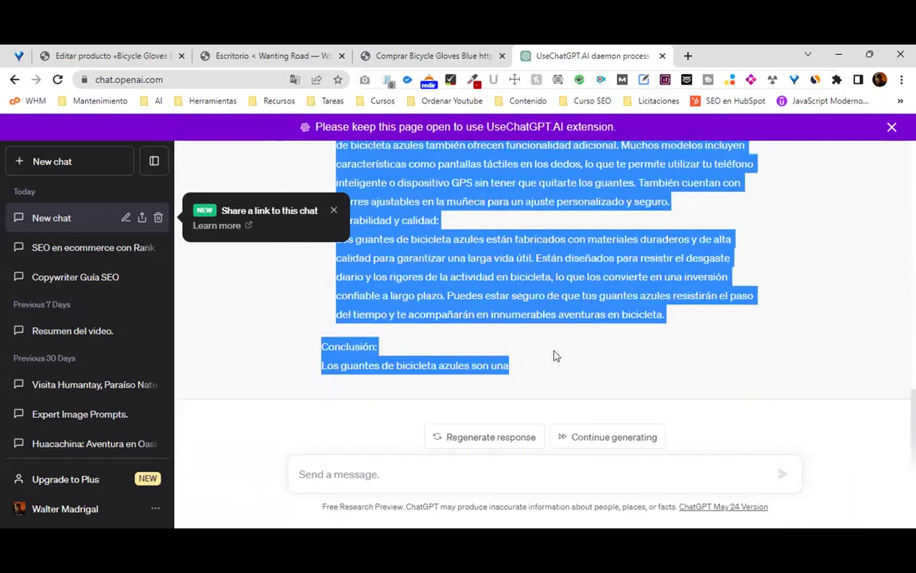
{"action": "left_click", "coordinate": [680, 312]}
{"action": "left_click_drag", "start_coordinate": [668, 315], "coordinate": [571, 154]}
{"action": "left_click_drag", "start_coordinate": [554, 201], "coordinate": [660, 422]}
{"action": "left_click", "coordinate": [321, 295]}
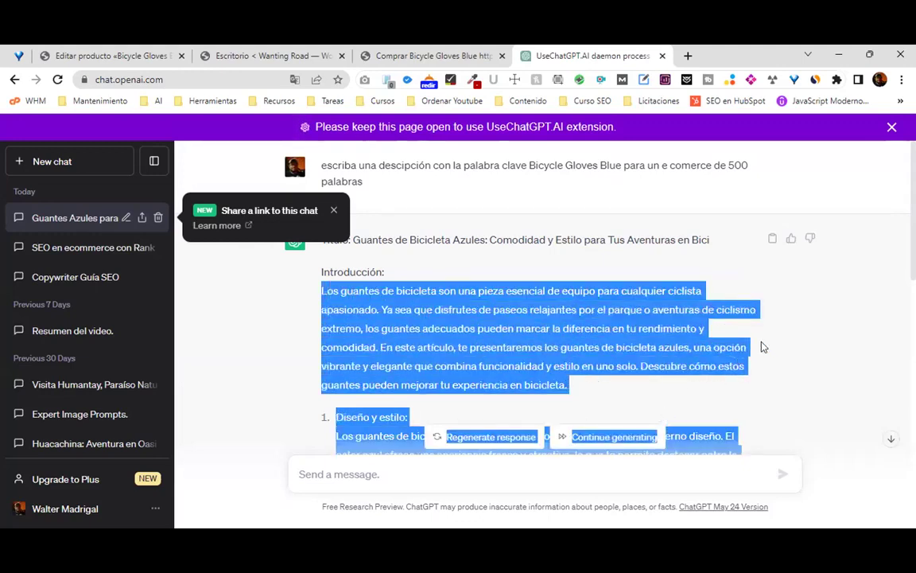
{"action": "scroll", "coordinate": [690, 299], "scroll_direction": "down", "scroll_amount": 10}
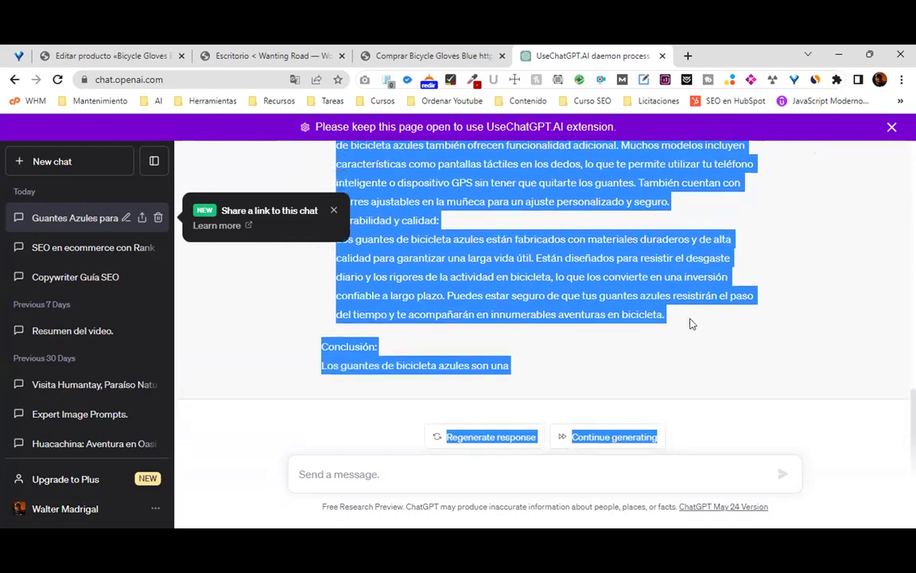
Replace the full product description in the product editor with the copied ChatGPT text and go to the Rank Math SEO score.
{"action": "left_click", "coordinate": [131, 59]}
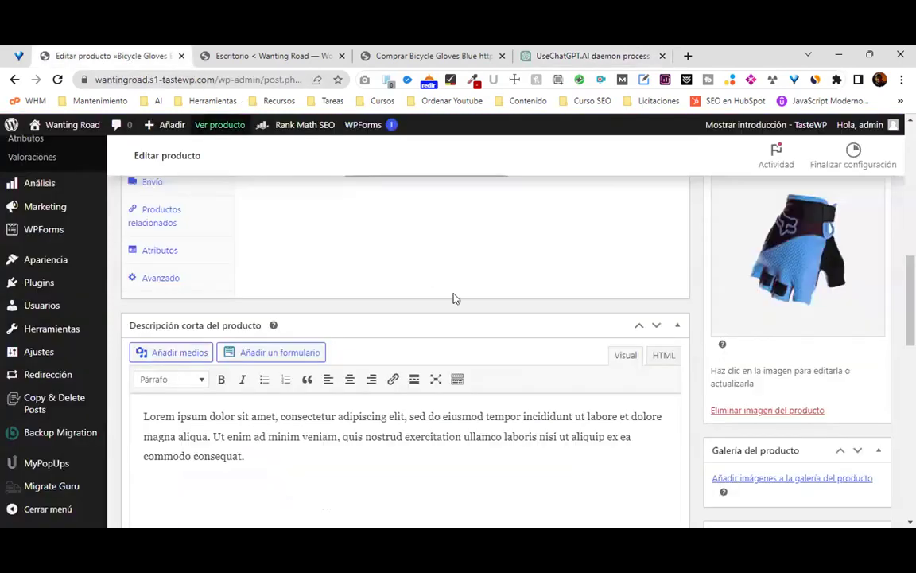
{"action": "scroll", "coordinate": [408, 263], "scroll_direction": "up", "scroll_amount": 10}
{"action": "scroll", "coordinate": [454, 294], "scroll_direction": "up", "scroll_amount": 1}
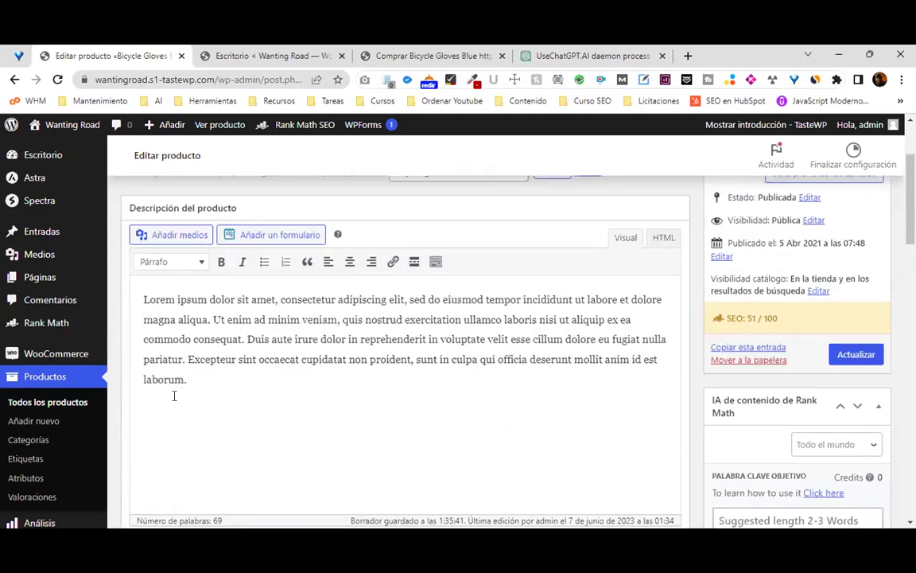
{"action": "key", "text": "ctrl+a"}
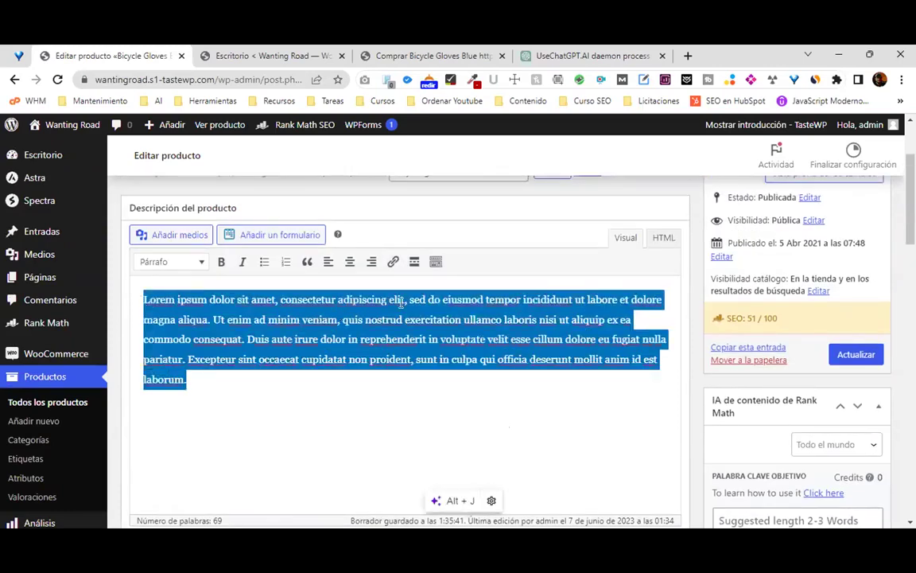
{"action": "key", "text": "ctrl+v"}
{"action": "scroll", "coordinate": [512, 352], "scroll_direction": "down", "scroll_amount": 10}
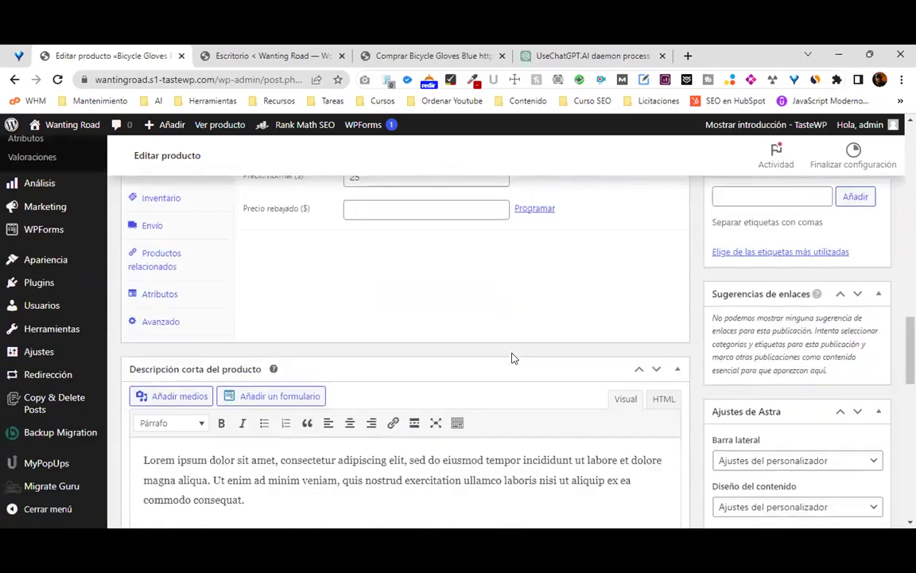
{"action": "scroll", "coordinate": [511, 354], "scroll_direction": "down", "scroll_amount": 2}
{"action": "scroll", "coordinate": [513, 350], "scroll_direction": "up", "scroll_amount": 4}
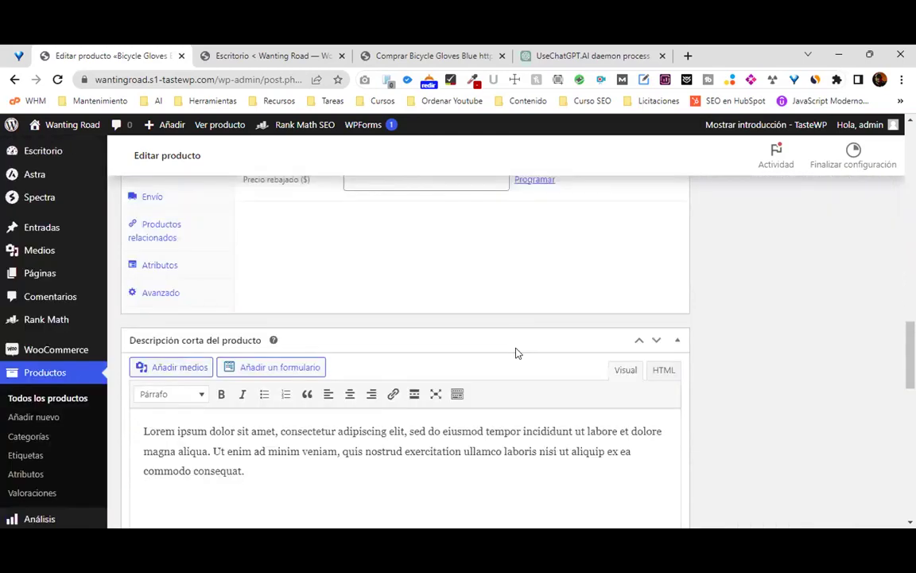
{"action": "scroll", "coordinate": [516, 353], "scroll_direction": "down", "scroll_amount": 5}
{"action": "scroll", "coordinate": [516, 353], "scroll_direction": "down", "scroll_amount": 2}
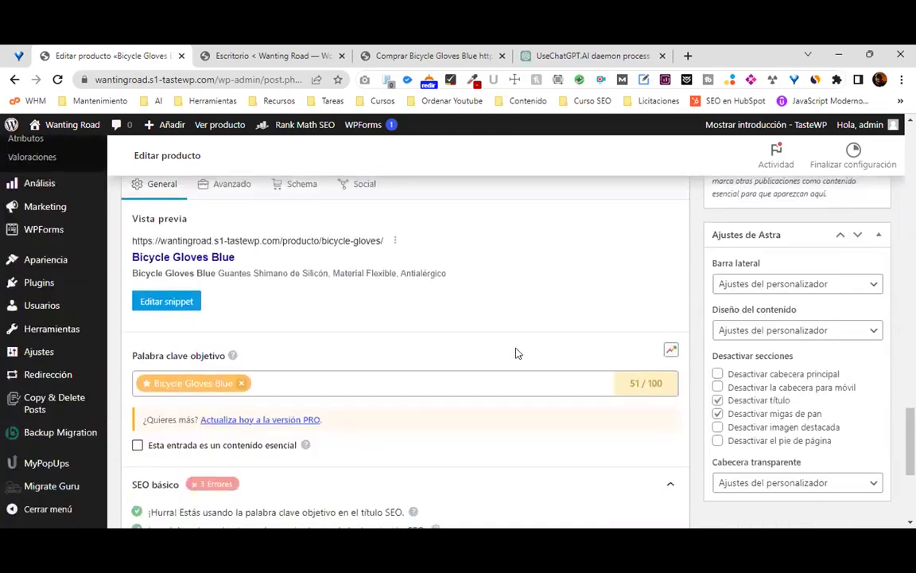
Copy the product title and replace "guantes de bicicleta" in the product description's opening sentence with "Bicycle Gloves Blue".
{"action": "scroll", "coordinate": [515, 353], "scroll_direction": "down", "scroll_amount": 3}
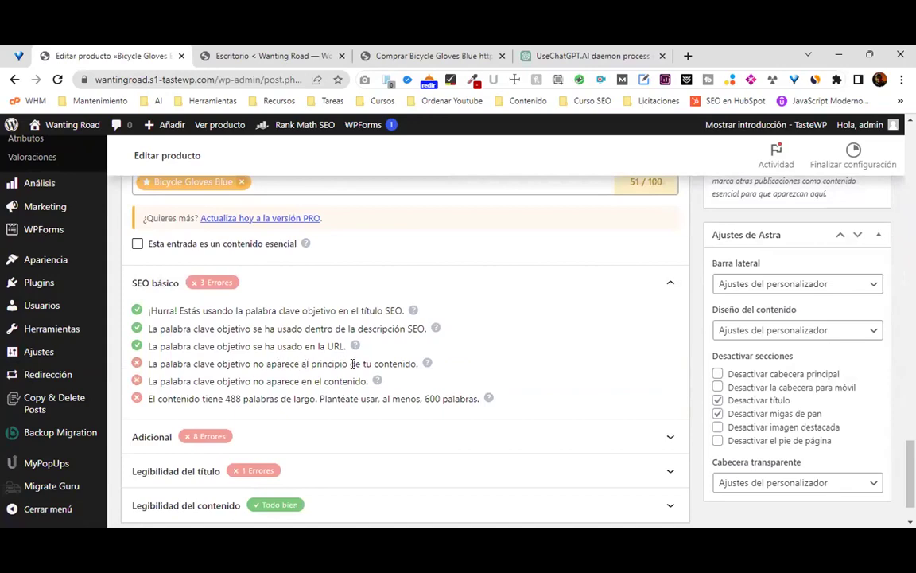
{"action": "scroll", "coordinate": [390, 353], "scroll_direction": "up", "scroll_amount": 15}
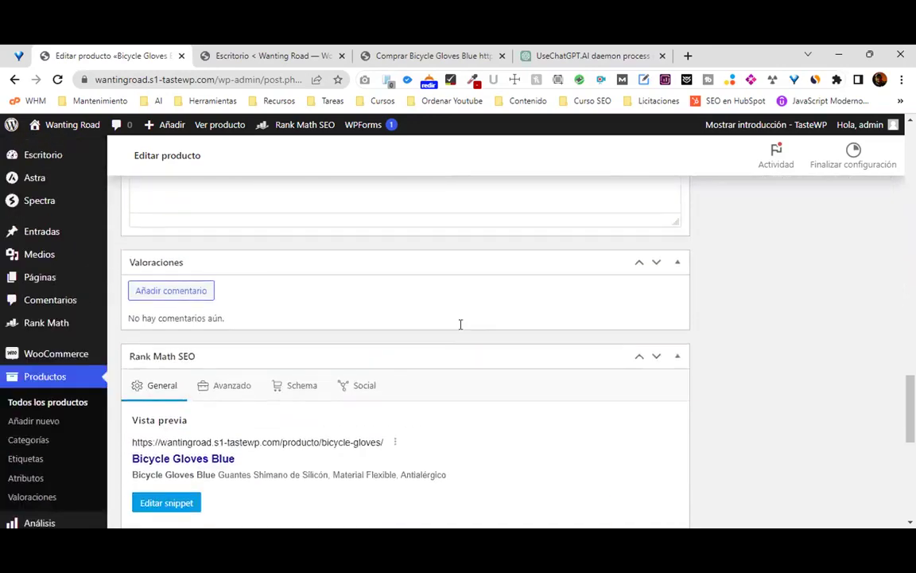
{"action": "scroll", "coordinate": [349, 291], "scroll_direction": "up", "scroll_amount": 10}
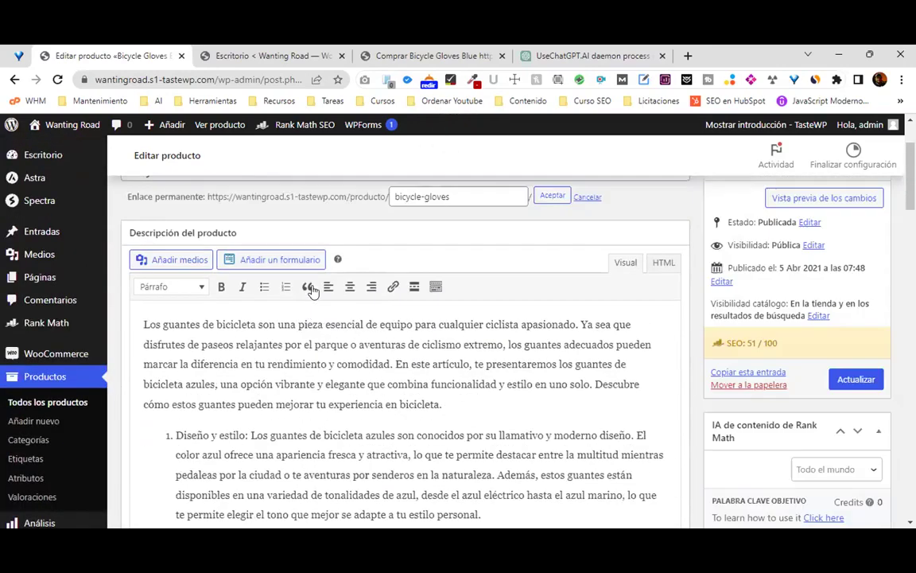
{"action": "left_click_drag", "start_coordinate": [253, 199], "coordinate": [121, 206]}
{"action": "key", "text": "ctrl+c"}
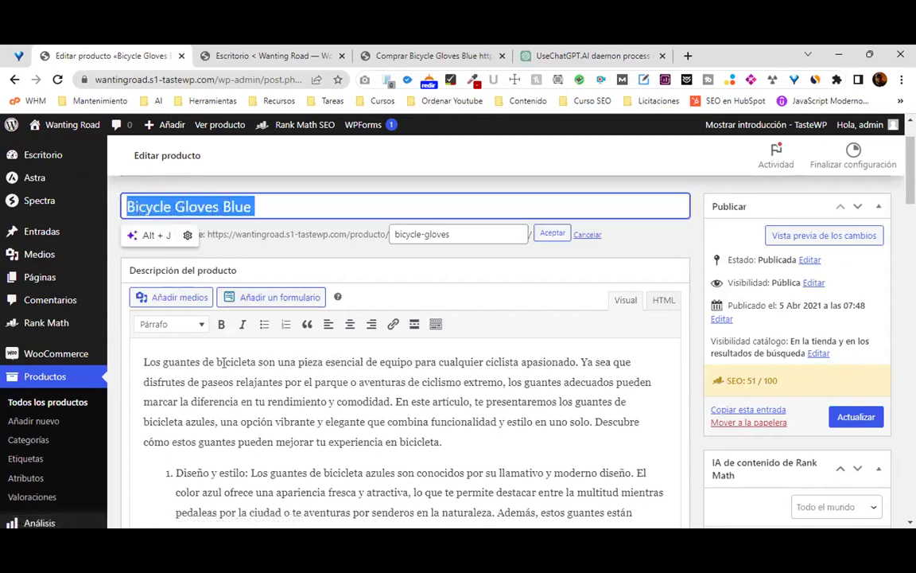
{"action": "left_click_drag", "start_coordinate": [229, 360], "coordinate": [167, 359]}
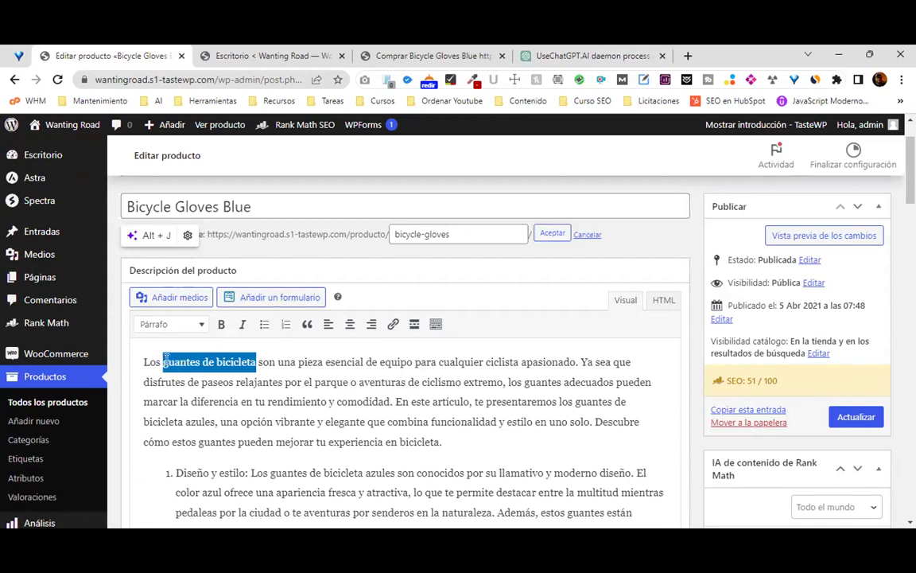
{"action": "key", "text": "ctrl+v"}
Replace "guantes de bicicleta azules" with "Bicycle Gloves Blue" in the description's Diseño y estilo and Comodidad y protección items.
{"action": "scroll", "coordinate": [388, 359], "scroll_direction": "down", "scroll_amount": 3}
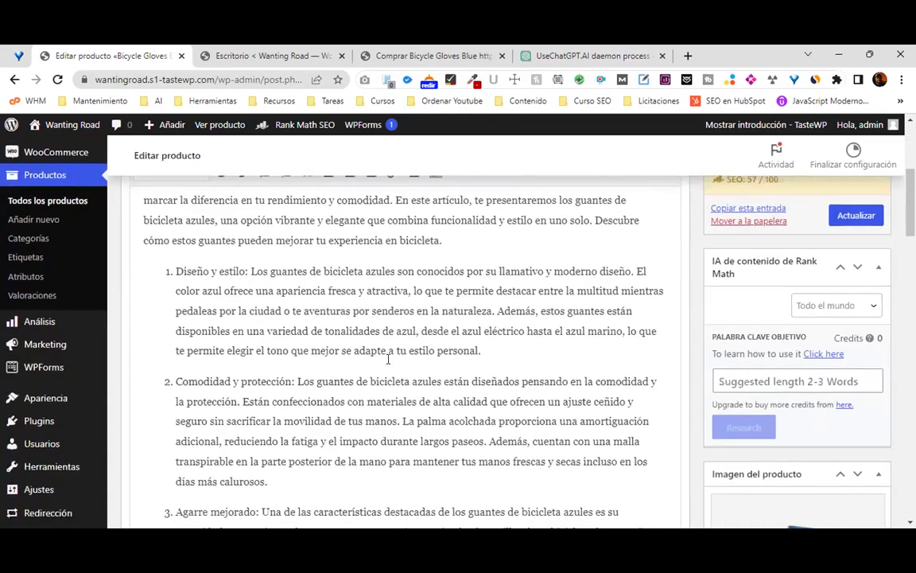
{"action": "left_click_drag", "start_coordinate": [271, 271], "coordinate": [392, 271]}
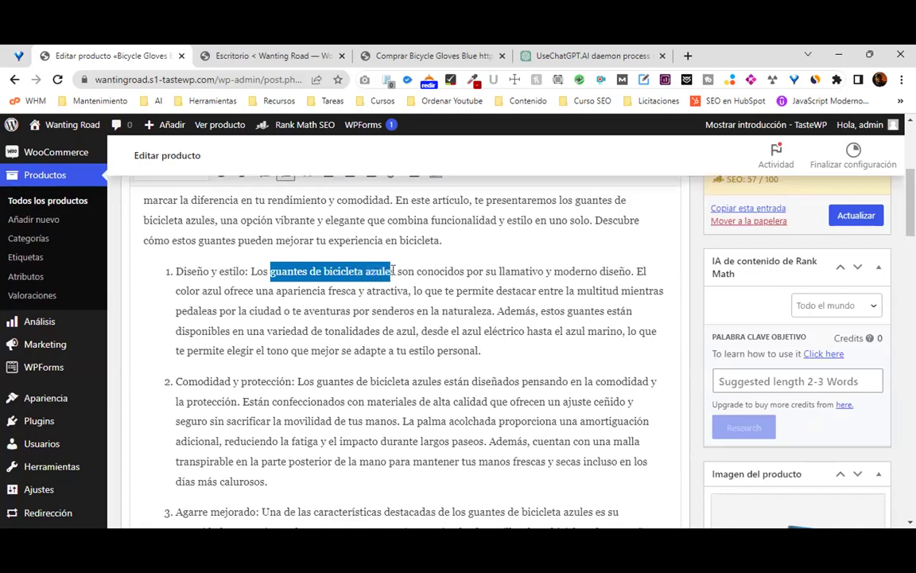
{"action": "key", "text": "ctrl+v"}
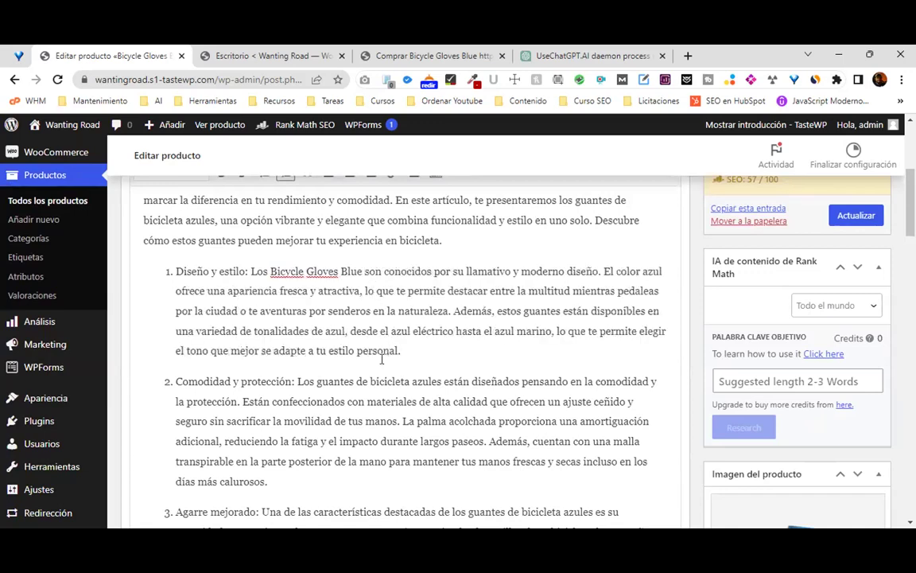
{"action": "scroll", "coordinate": [382, 359], "scroll_direction": "down", "scroll_amount": 1}
{"action": "left_click_drag", "start_coordinate": [317, 312], "coordinate": [440, 311]}
{"action": "key", "text": "ctrl+v"}
Replace "guantes de bicicleta azules" with "Bicycle Gloves Blue" in the description's Agarre mejorado and Funcionalidad adicional items.
{"action": "scroll", "coordinate": [482, 271], "scroll_direction": "down", "scroll_amount": 2}
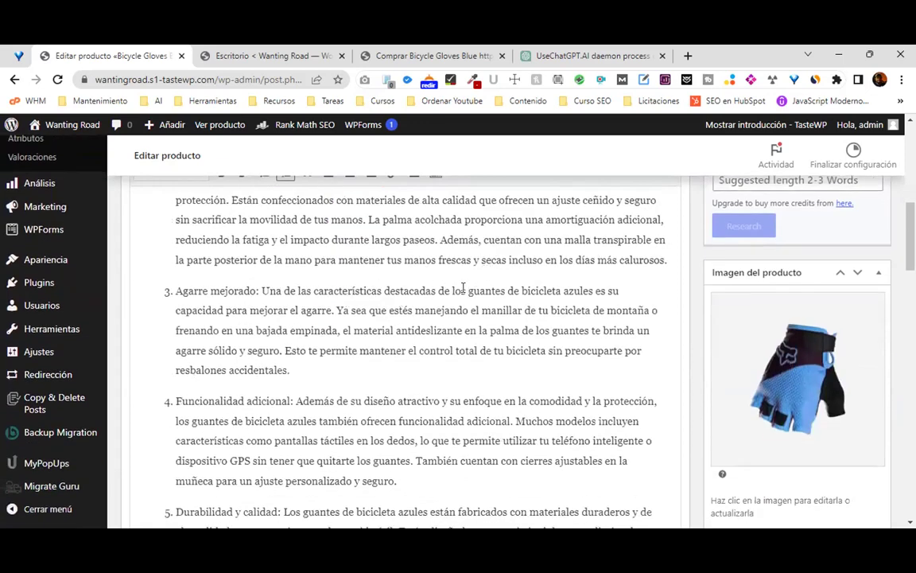
{"action": "left_click_drag", "start_coordinate": [469, 290], "coordinate": [592, 290]}
{"action": "key", "text": "ctrl+v"}
{"action": "scroll", "coordinate": [465, 261], "scroll_direction": "down", "scroll_amount": 3}
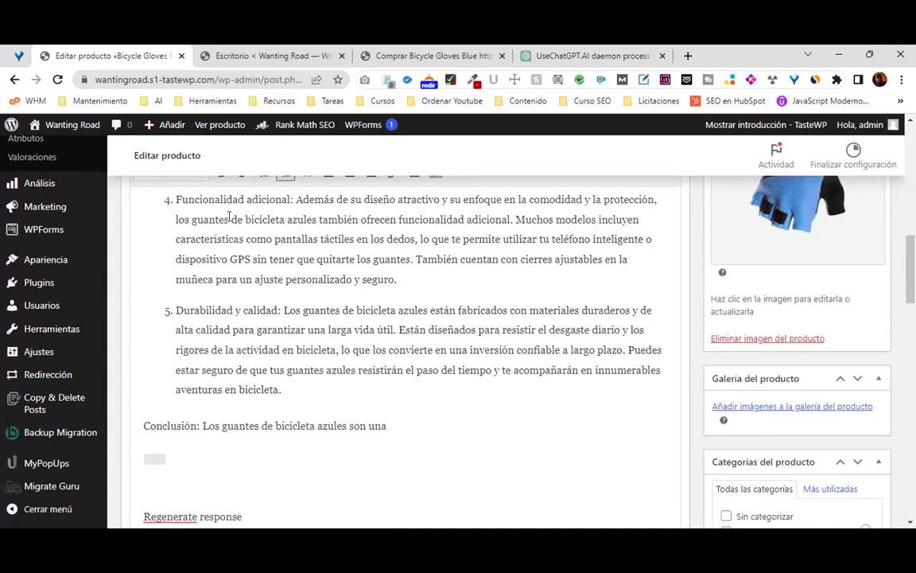
{"action": "left_click_drag", "start_coordinate": [191, 219], "coordinate": [320, 221]}
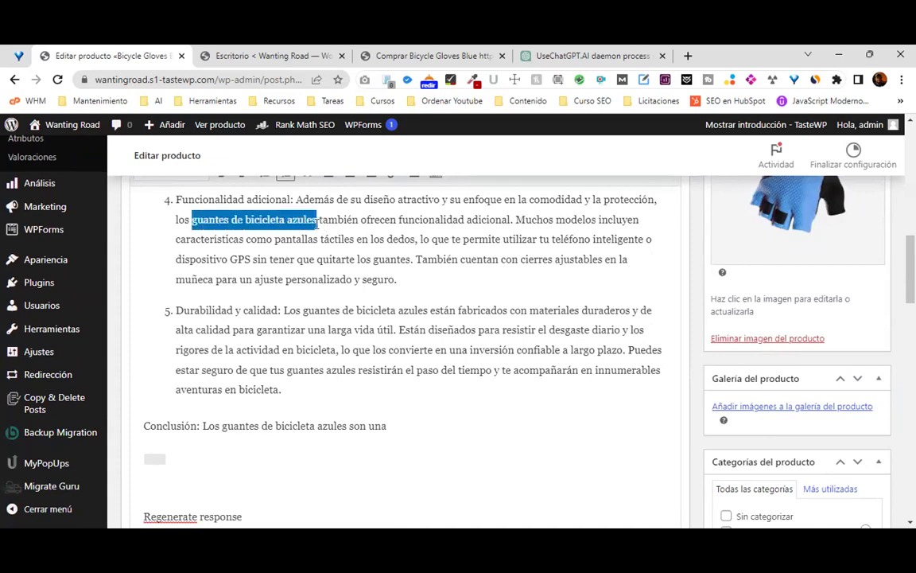
{"action": "key", "text": "ctrl+v"}
Replace the short description's Lorem ipsum text with the main description's opening paragraph and its Diseño y estilo item.
{"action": "scroll", "coordinate": [371, 264], "scroll_direction": "down", "scroll_amount": 10}
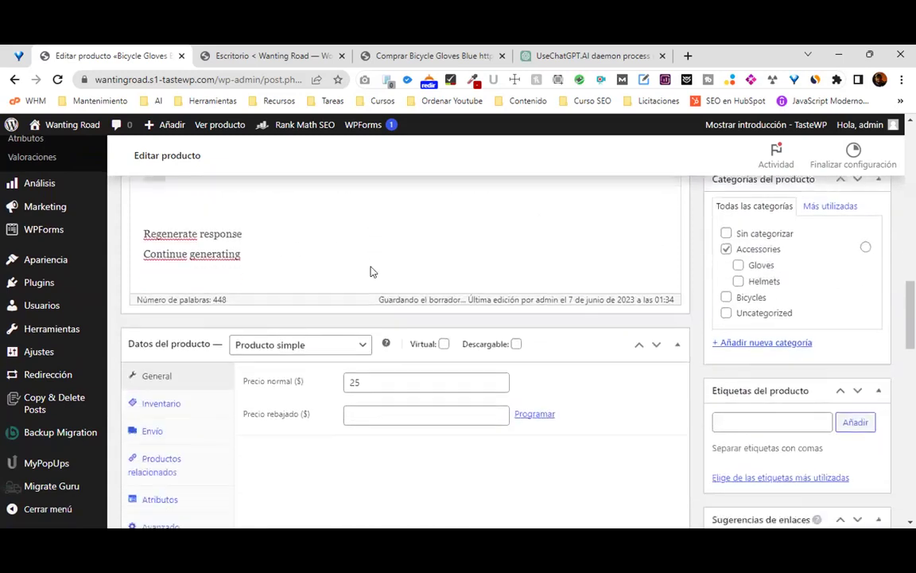
{"action": "scroll", "coordinate": [402, 307], "scroll_direction": "down", "scroll_amount": 8}
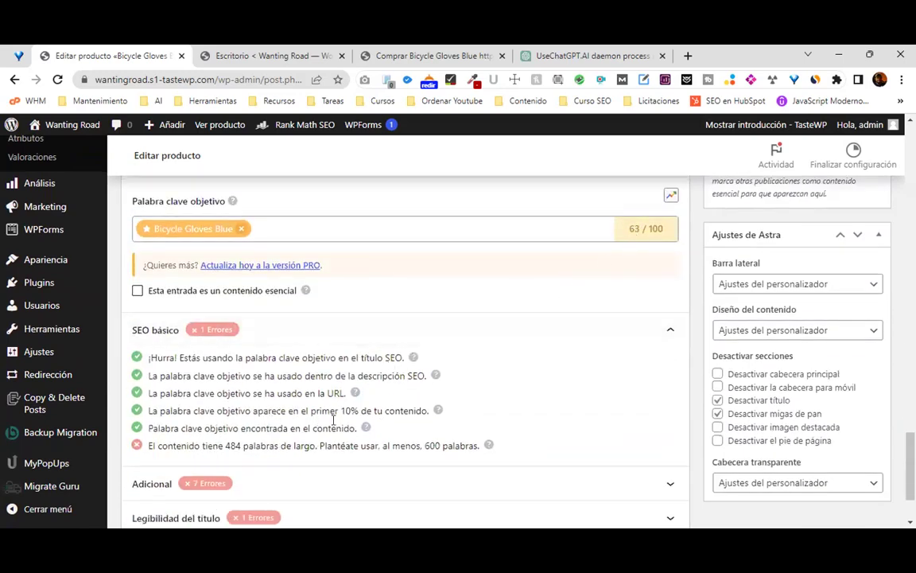
{"action": "scroll", "coordinate": [470, 368], "scroll_direction": "down", "scroll_amount": 1}
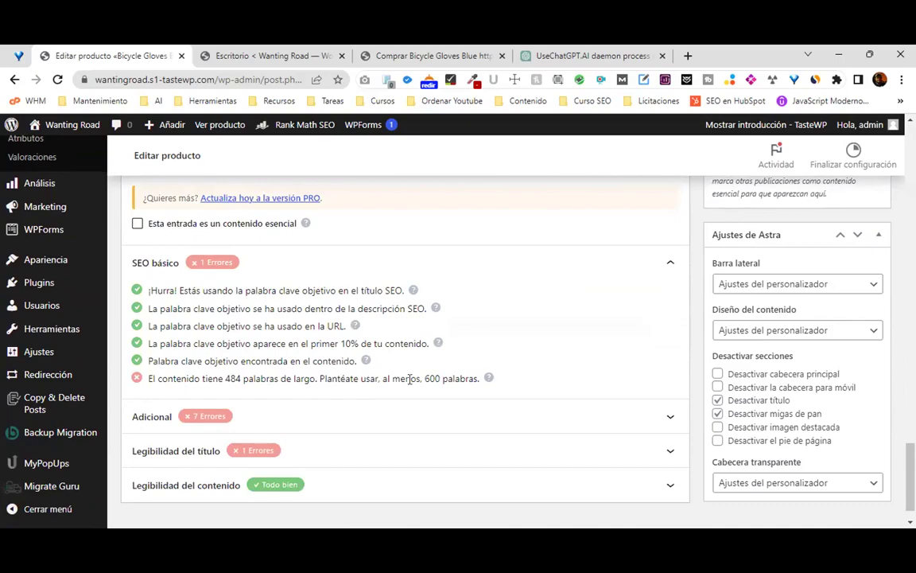
{"action": "scroll", "coordinate": [525, 387], "scroll_direction": "up", "scroll_amount": 20}
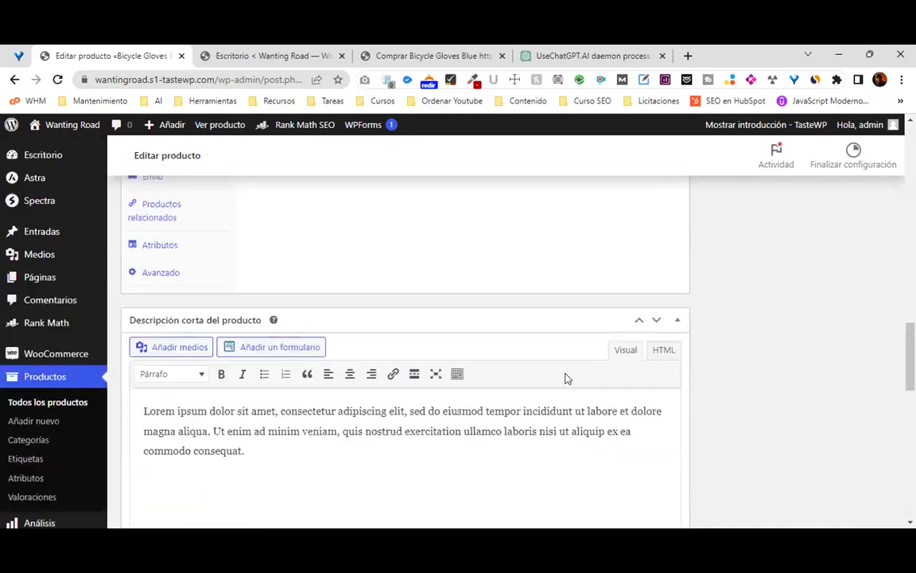
{"action": "scroll", "coordinate": [578, 351], "scroll_direction": "up", "scroll_amount": 3}
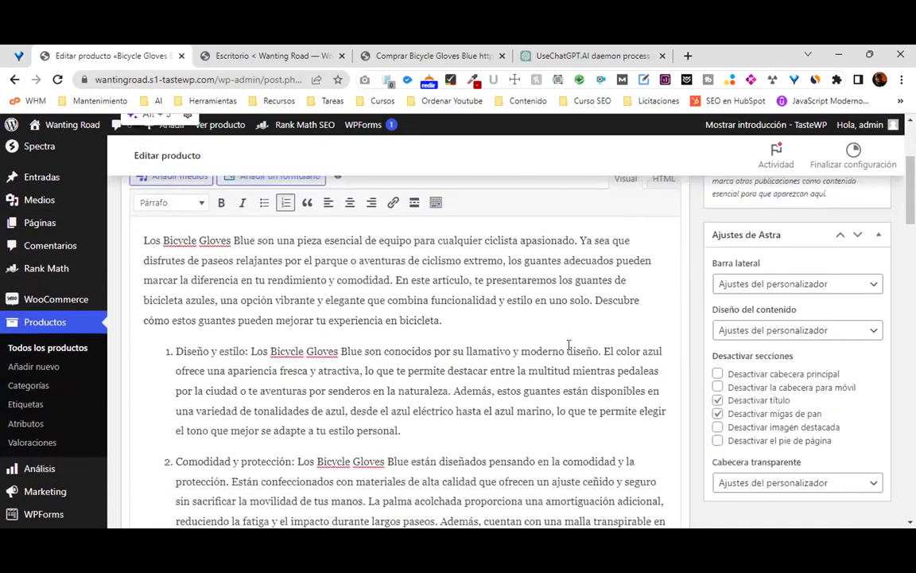
{"action": "left_click_drag", "start_coordinate": [143, 229], "coordinate": [454, 418]}
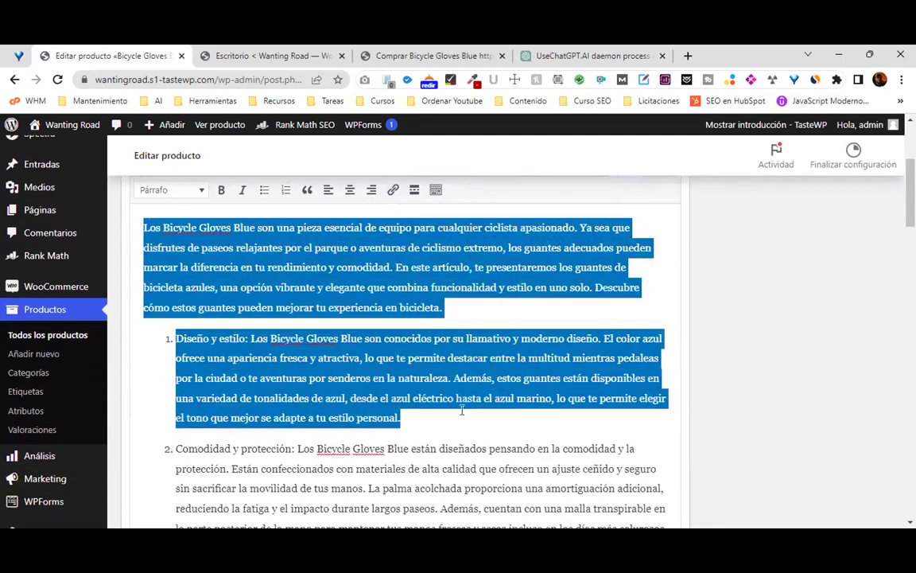
{"action": "scroll", "coordinate": [469, 342], "scroll_direction": "up", "scroll_amount": 5}
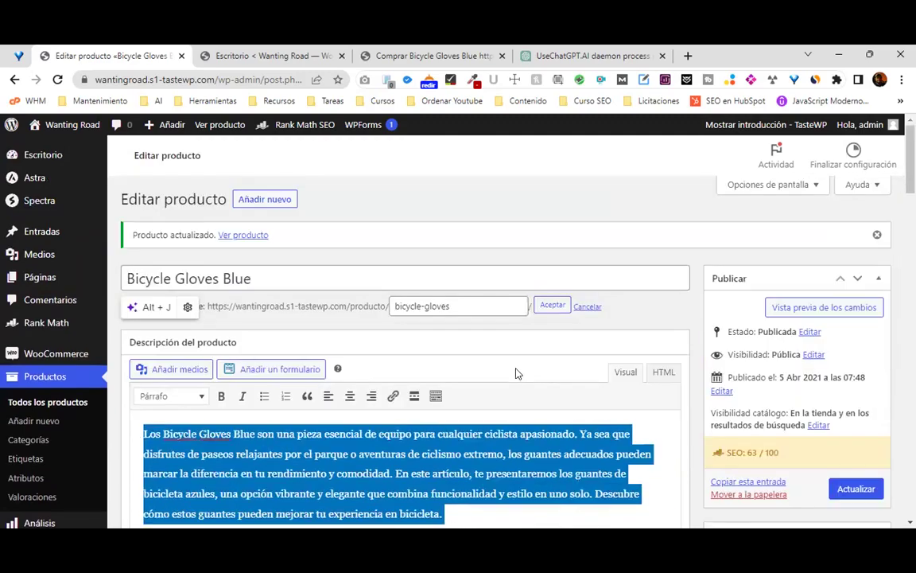
{"action": "scroll", "coordinate": [454, 394], "scroll_direction": "down", "scroll_amount": 10}
{"action": "scroll", "coordinate": [454, 395], "scroll_direction": "down", "scroll_amount": 15}
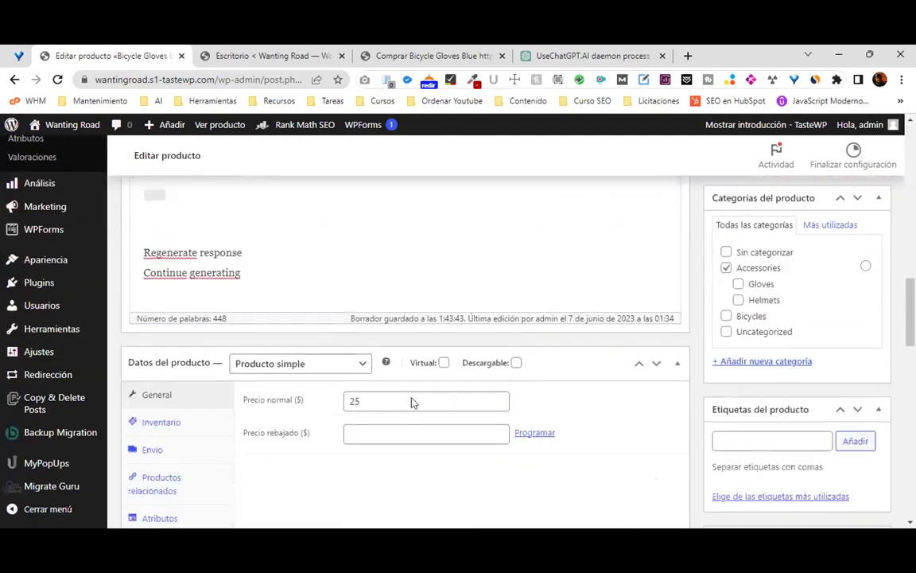
{"action": "left_click_drag", "start_coordinate": [249, 386], "coordinate": [131, 338]}
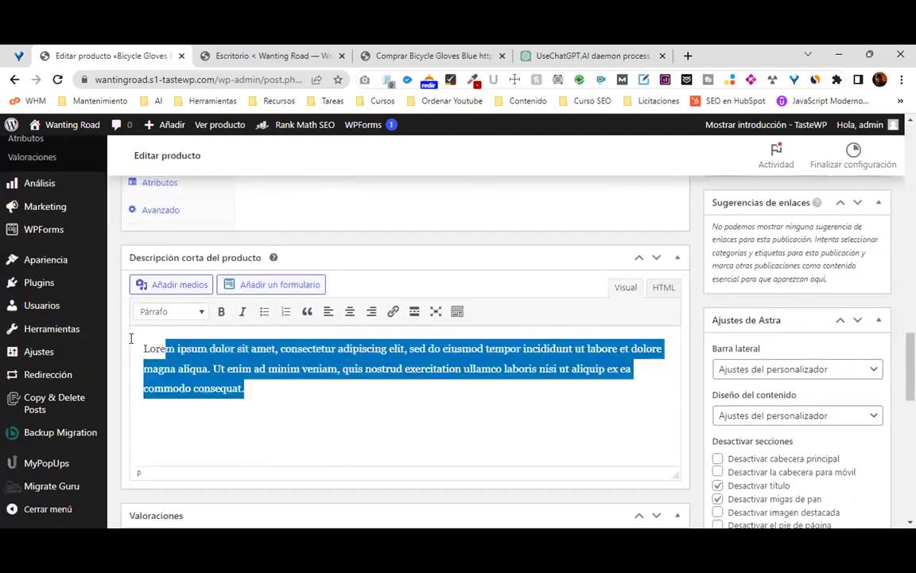
{"action": "key", "text": "ctrl+v"}
Review the Rank Math basic SEO checks and the two product descriptions.
{"action": "scroll", "coordinate": [559, 379], "scroll_direction": "down", "scroll_amount": 3}
{"action": "scroll", "coordinate": [551, 388], "scroll_direction": "down", "scroll_amount": 6}
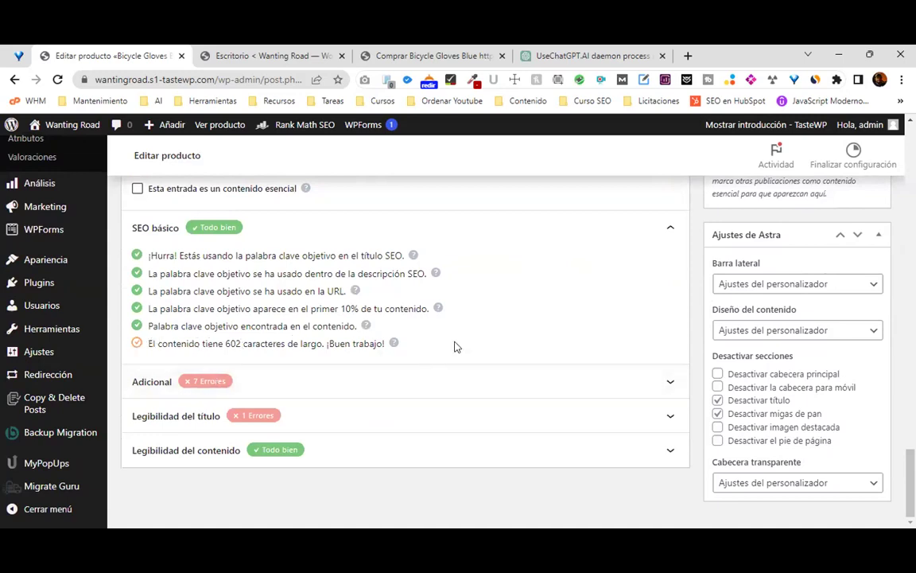
{"action": "scroll", "coordinate": [513, 280], "scroll_direction": "up", "scroll_amount": 20}
{"action": "scroll", "coordinate": [483, 249], "scroll_direction": "up", "scroll_amount": 3}
{"action": "scroll", "coordinate": [470, 294], "scroll_direction": "down", "scroll_amount": 20}
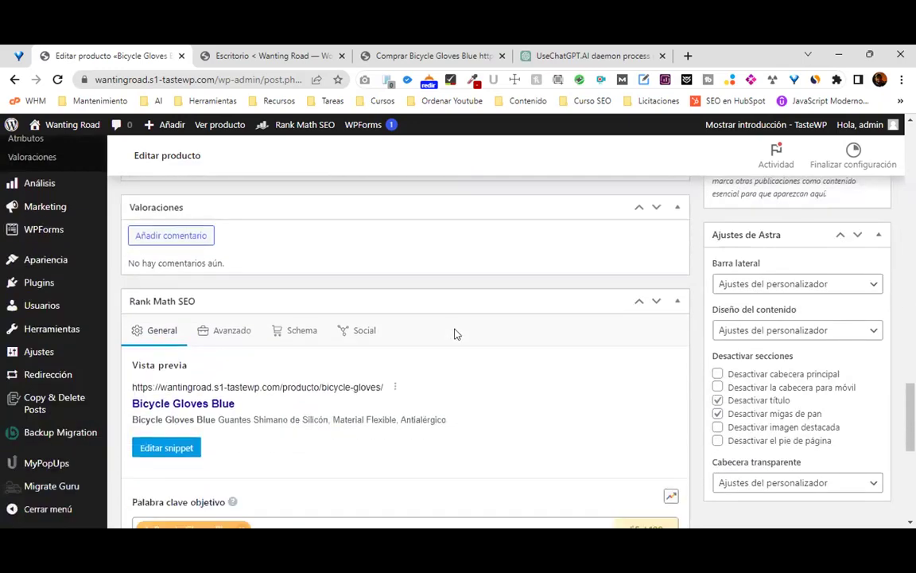
{"action": "scroll", "coordinate": [497, 299], "scroll_direction": "up", "scroll_amount": 10}
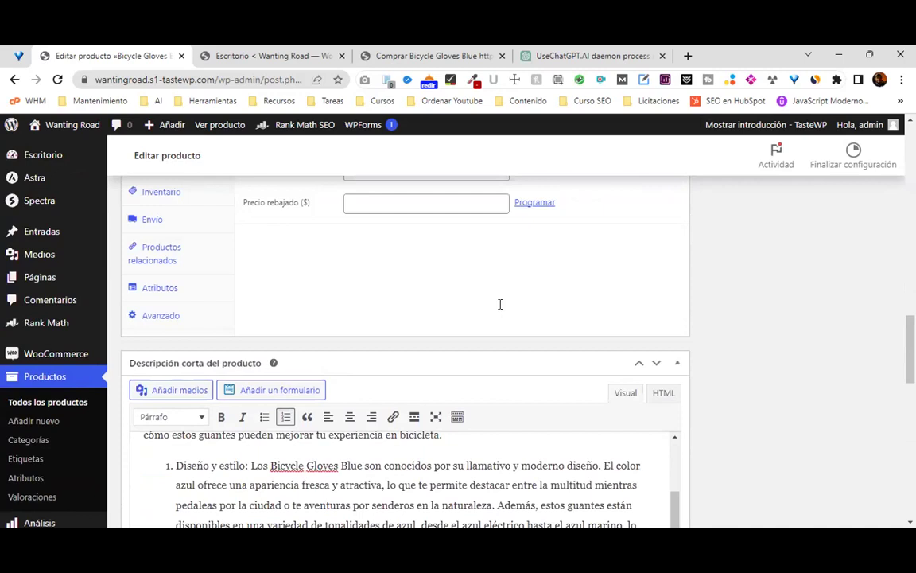
{"action": "scroll", "coordinate": [500, 304], "scroll_direction": "down", "scroll_amount": 8}
{"action": "scroll", "coordinate": [477, 239], "scroll_direction": "up", "scroll_amount": 1}
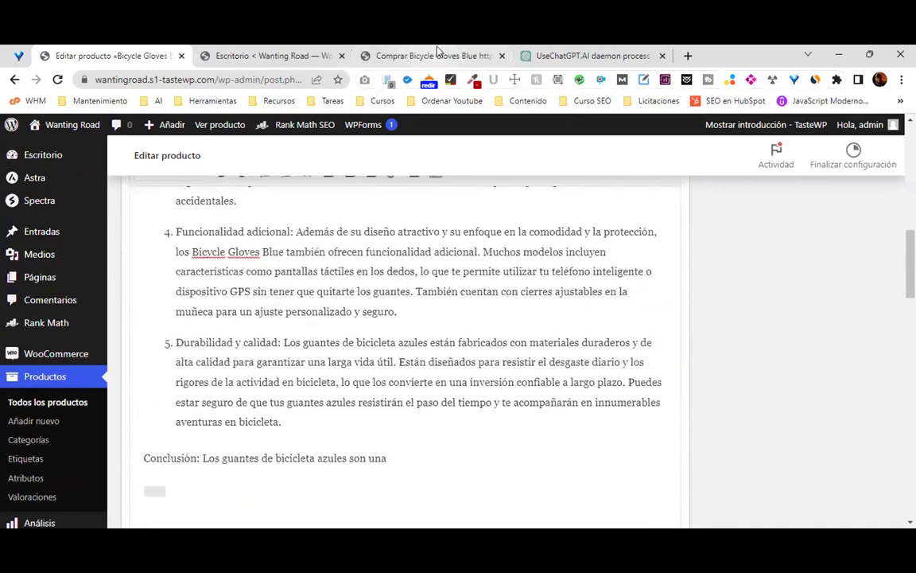
Update the Bicycle Gloves Blue product to save the edited descriptions.
{"action": "left_click", "coordinate": [437, 53]}
{"action": "scroll", "coordinate": [678, 264], "scroll_direction": "up", "scroll_amount": 5}
{"action": "scroll", "coordinate": [310, 94], "scroll_direction": "down", "scroll_amount": 2}
{"action": "left_click", "coordinate": [297, 55]}
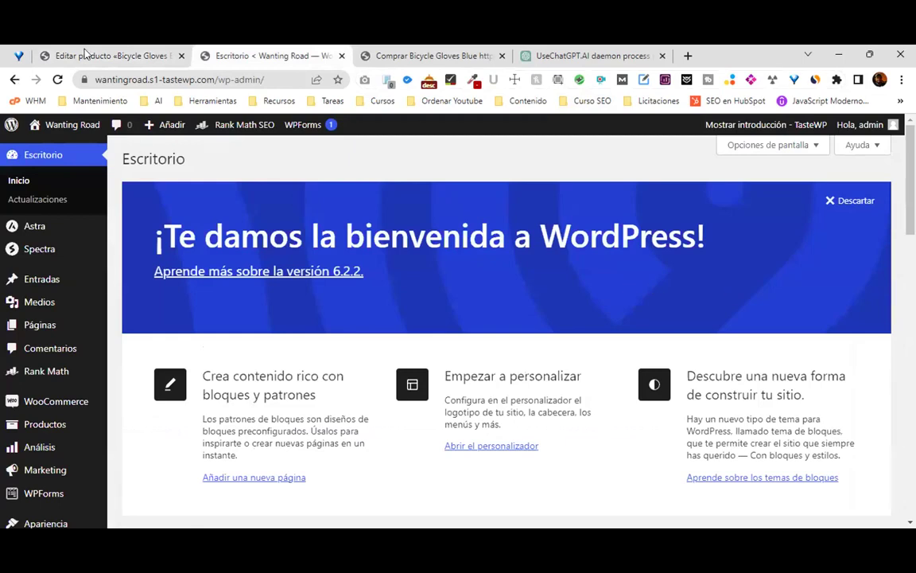
{"action": "left_click", "coordinate": [112, 56]}
{"action": "scroll", "coordinate": [875, 358], "scroll_direction": "up", "scroll_amount": 10}
{"action": "scroll", "coordinate": [875, 387], "scroll_direction": "down", "scroll_amount": 1}
{"action": "left_click", "coordinate": [855, 422]}
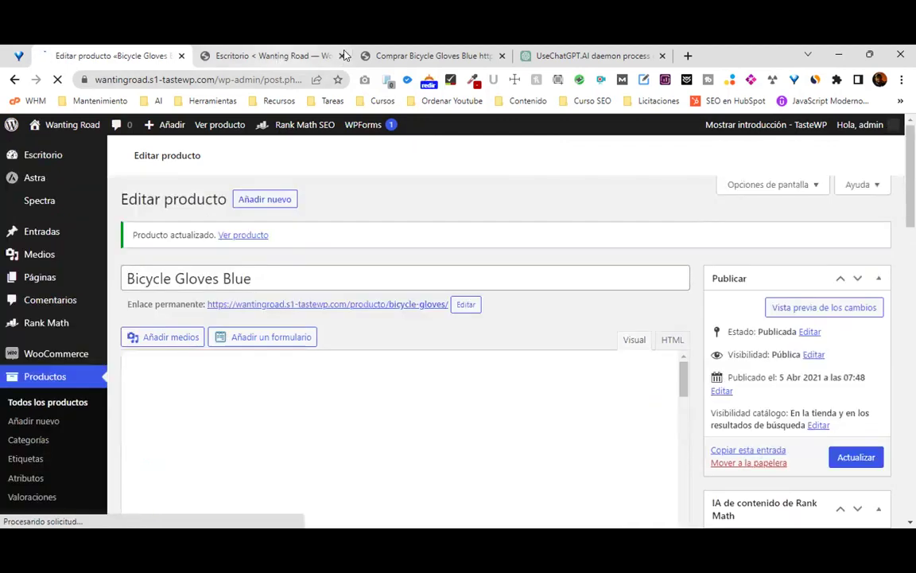
Reload the product's public page and examine its short description.
{"action": "left_click", "coordinate": [403, 56]}
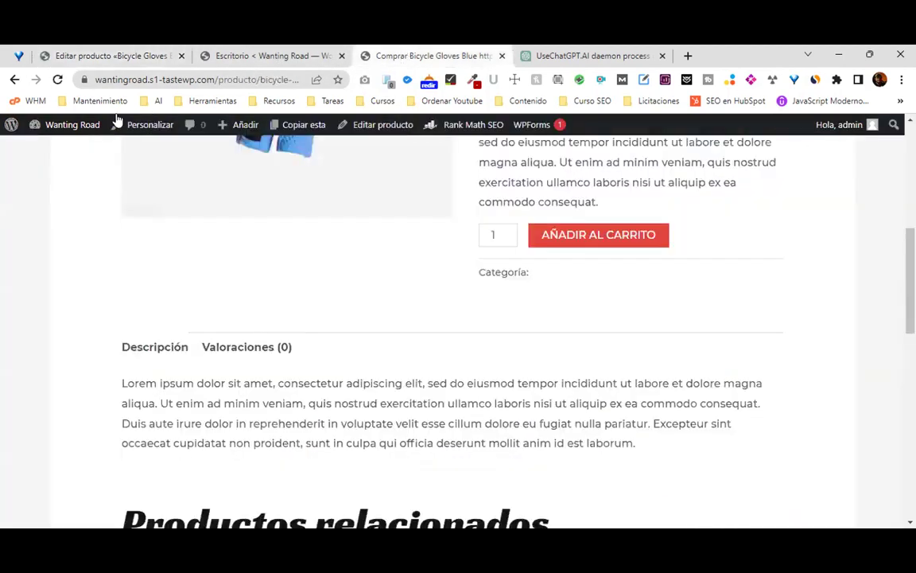
{"action": "left_click", "coordinate": [56, 80]}
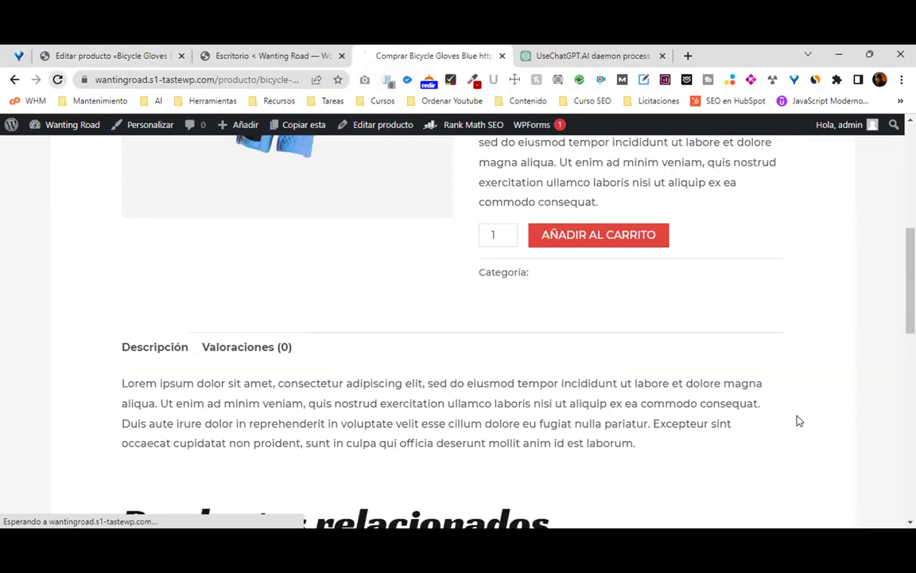
{"action": "scroll", "coordinate": [798, 421], "scroll_direction": "down", "scroll_amount": 6}
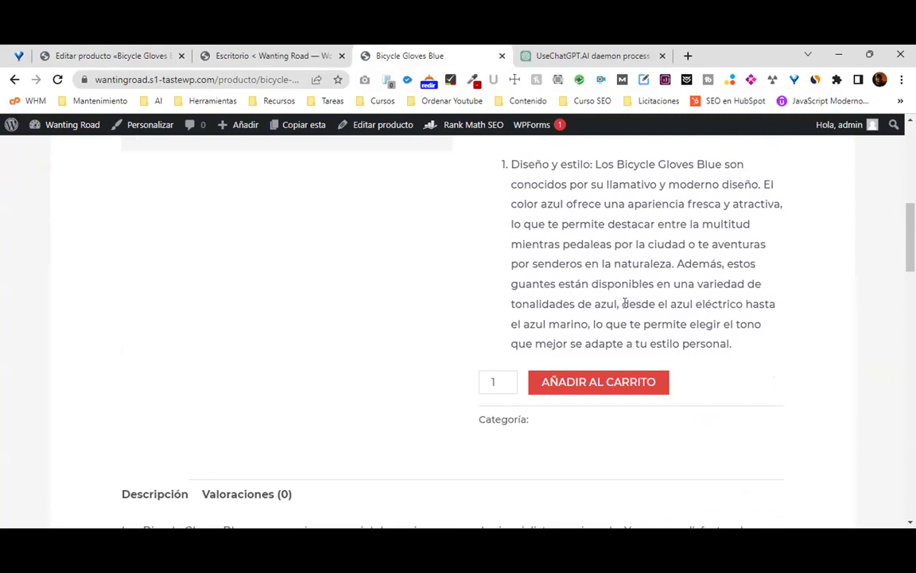
Cut the Diseño y estilo list item from the product's short description in the product editor.
{"action": "left_click", "coordinate": [223, 56]}
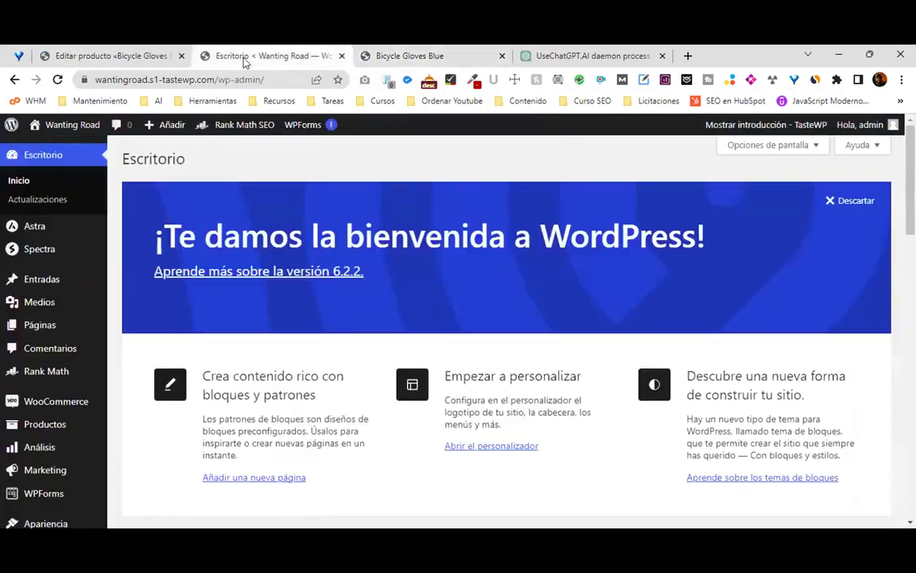
{"action": "left_click", "coordinate": [99, 54]}
{"action": "scroll", "coordinate": [623, 408], "scroll_direction": "down", "scroll_amount": 15}
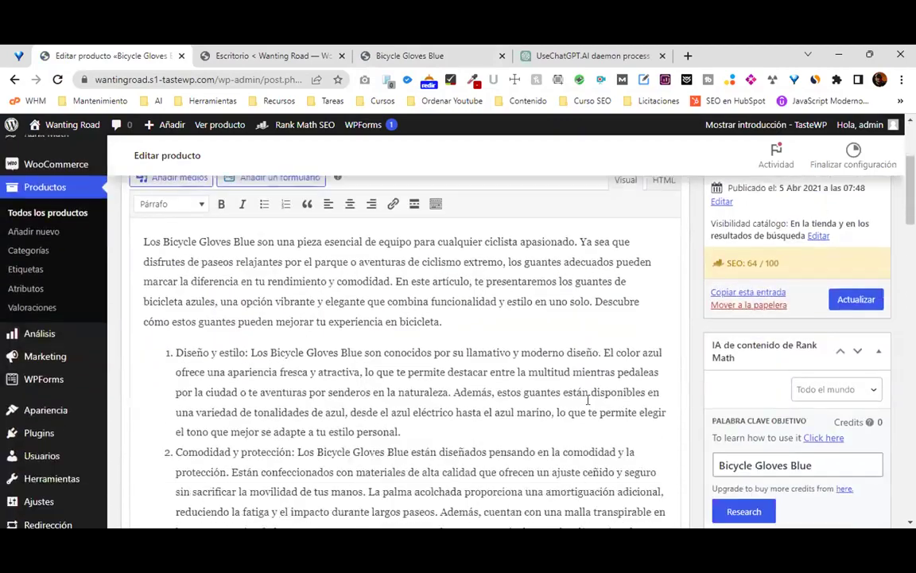
{"action": "scroll", "coordinate": [481, 385], "scroll_direction": "down", "scroll_amount": 7}
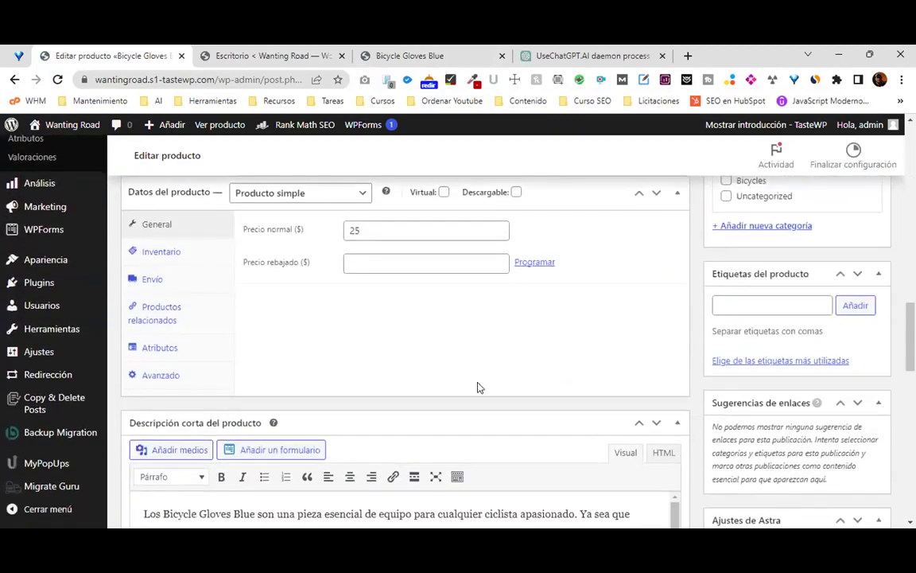
{"action": "scroll", "coordinate": [642, 307], "scroll_direction": "up", "scroll_amount": 1}
{"action": "left_click_drag", "start_coordinate": [669, 278], "coordinate": [159, 259]}
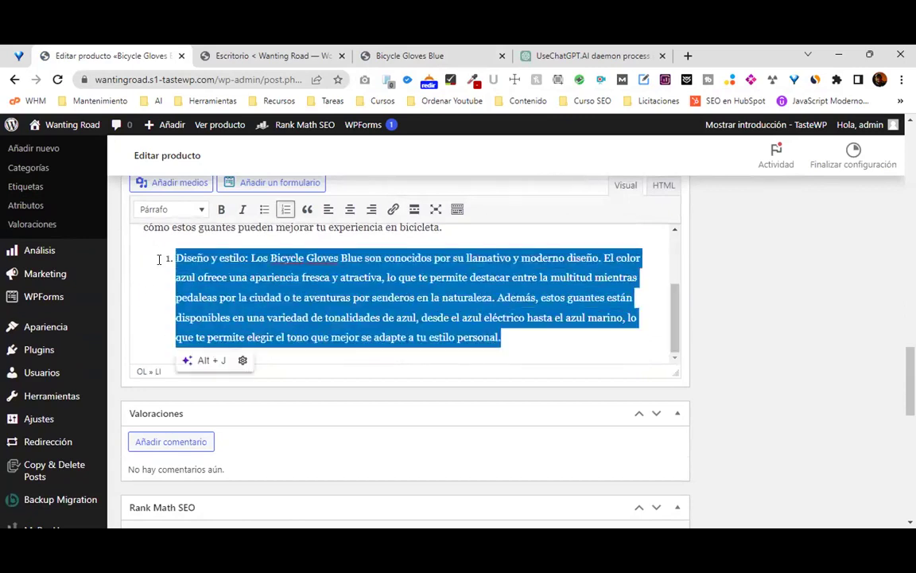
{"action": "key", "text": "ctrl+x"}
{"action": "scroll", "coordinate": [702, 308], "scroll_direction": "up", "scroll_amount": 10}
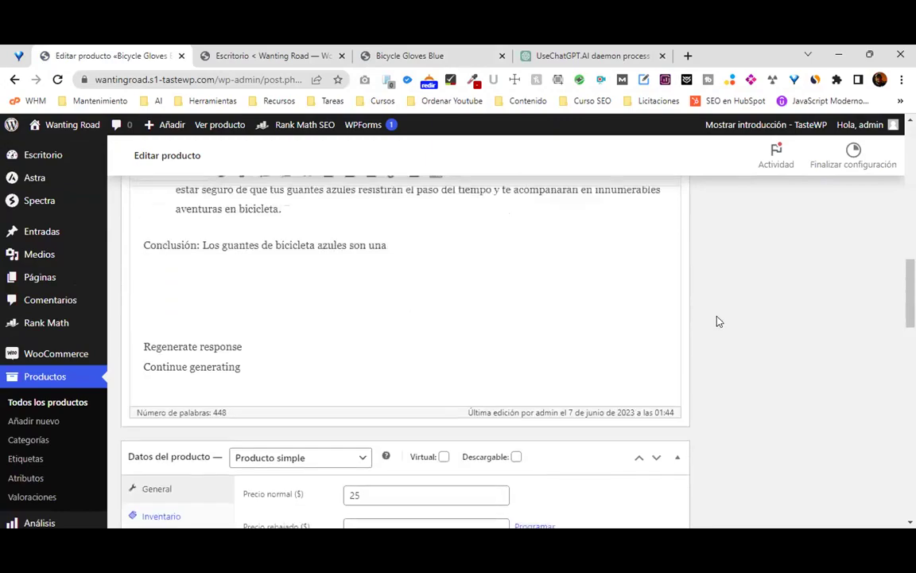
{"action": "scroll", "coordinate": [719, 318], "scroll_direction": "up", "scroll_amount": 3}
{"action": "scroll", "coordinate": [493, 382], "scroll_direction": "down", "scroll_amount": 15}
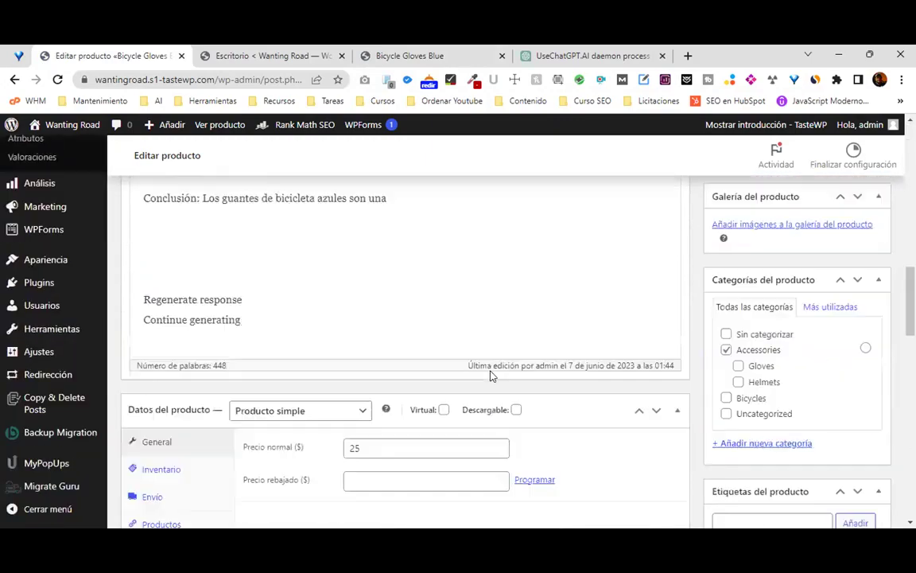
Update the Bicycle Gloves Blue product to save the shortened short description.
{"action": "scroll", "coordinate": [585, 339], "scroll_direction": "up", "scroll_amount": 6}
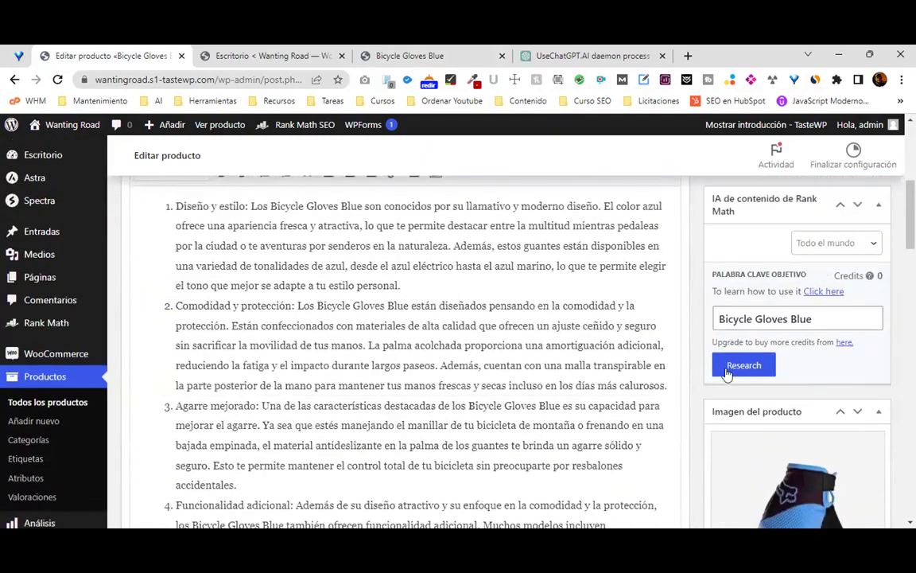
{"action": "scroll", "coordinate": [847, 334], "scroll_direction": "up", "scroll_amount": 1}
{"action": "scroll", "coordinate": [847, 334], "scroll_direction": "up", "scroll_amount": 3}
{"action": "left_click", "coordinate": [853, 353]}
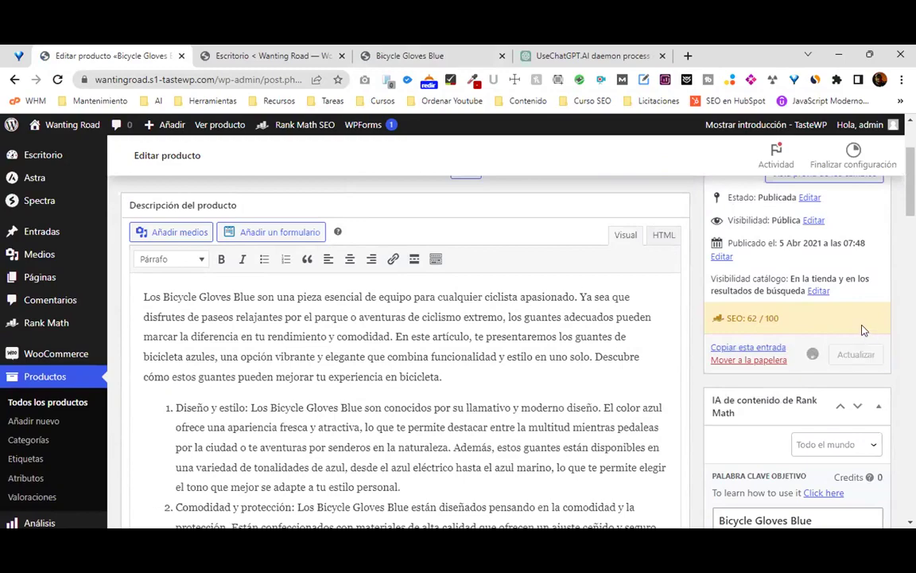
{"action": "scroll", "coordinate": [863, 329], "scroll_direction": "down", "scroll_amount": 2}
{"action": "scroll", "coordinate": [855, 327], "scroll_direction": "down", "scroll_amount": 12}
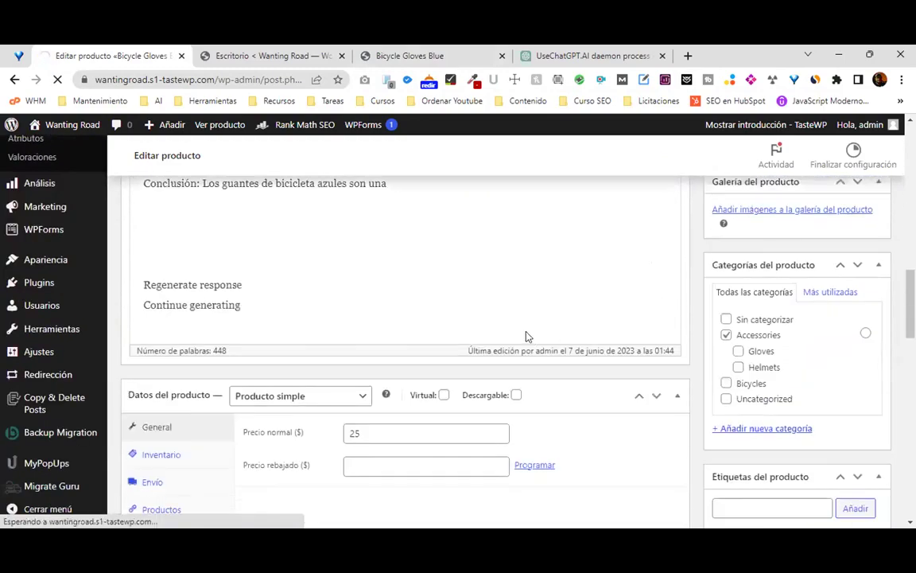
{"action": "scroll", "coordinate": [525, 338], "scroll_direction": "down", "scroll_amount": 1}
{"action": "scroll", "coordinate": [517, 345], "scroll_direction": "down", "scroll_amount": 1}
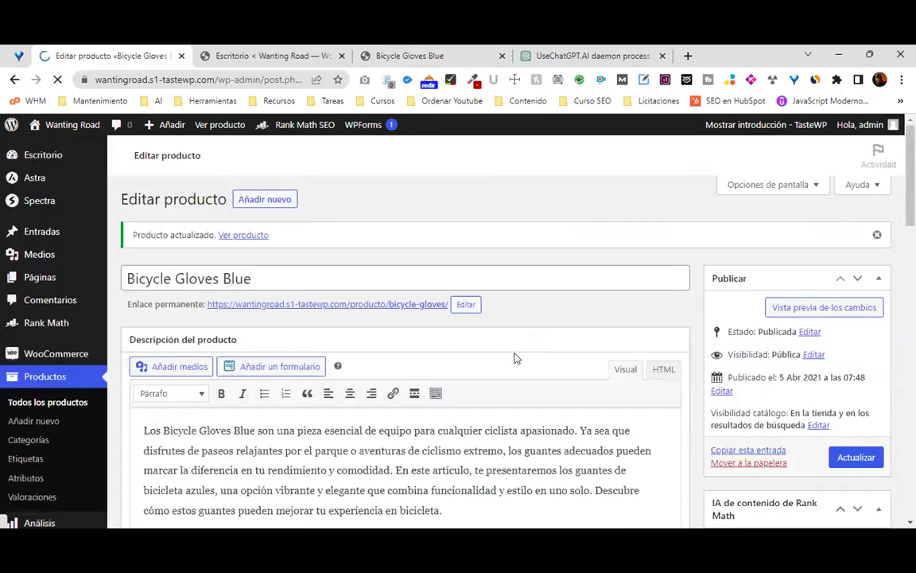
Make the keyword "Bicycle Gloves Blue" bold in the Diseño y estilo list item of the product description.
{"action": "scroll", "coordinate": [521, 346], "scroll_direction": "down", "scroll_amount": 2}
{"action": "scroll", "coordinate": [146, 367], "scroll_direction": "down", "scroll_amount": 1}
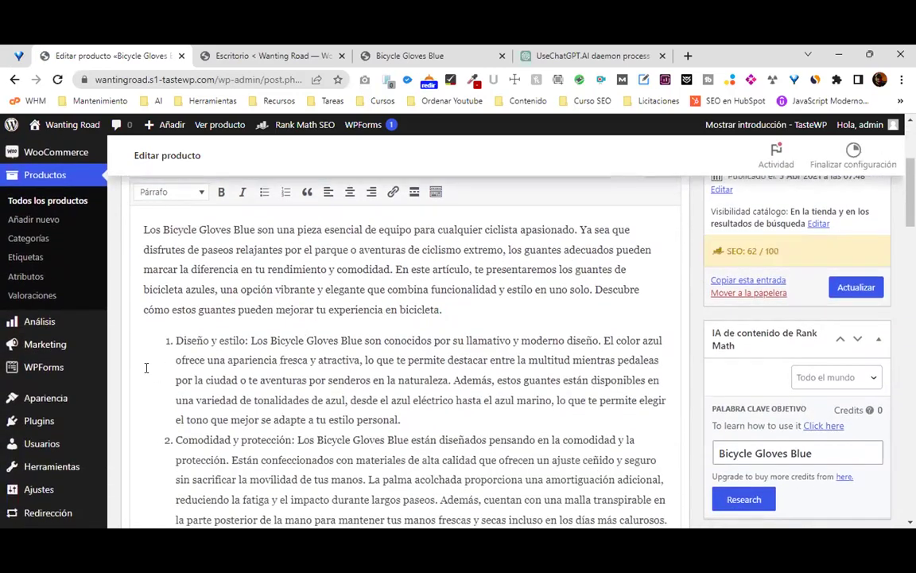
{"action": "scroll", "coordinate": [374, 309], "scroll_direction": "up", "scroll_amount": 1}
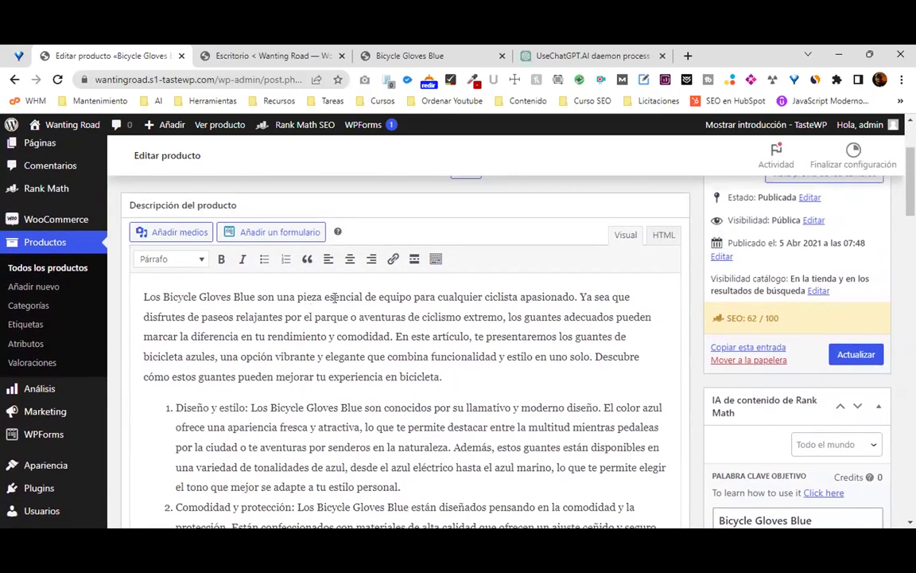
{"action": "left_click_drag", "start_coordinate": [248, 407], "coordinate": [174, 407]}
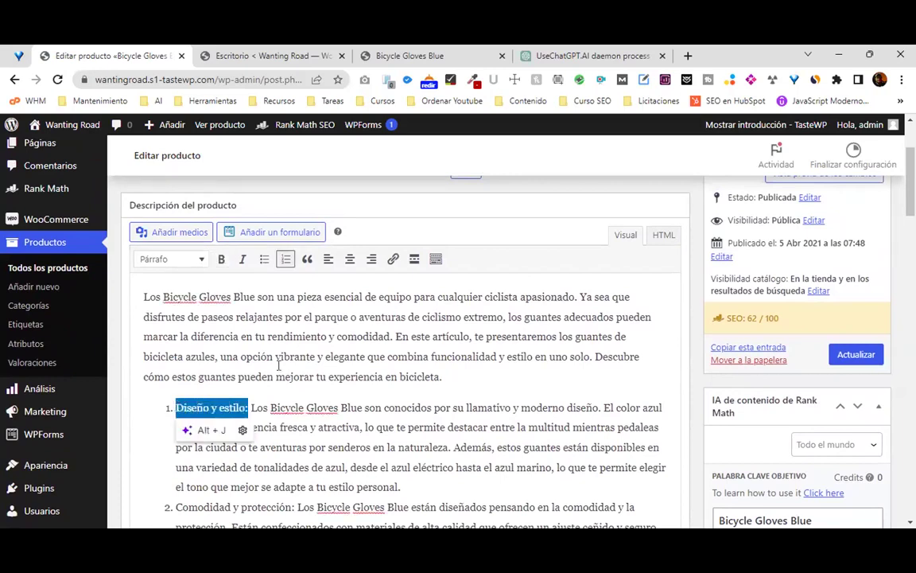
{"action": "left_click_drag", "start_coordinate": [269, 407], "coordinate": [364, 407]}
{"action": "left_click", "coordinate": [221, 260]}
{"action": "scroll", "coordinate": [542, 347], "scroll_direction": "down", "scroll_amount": 3}
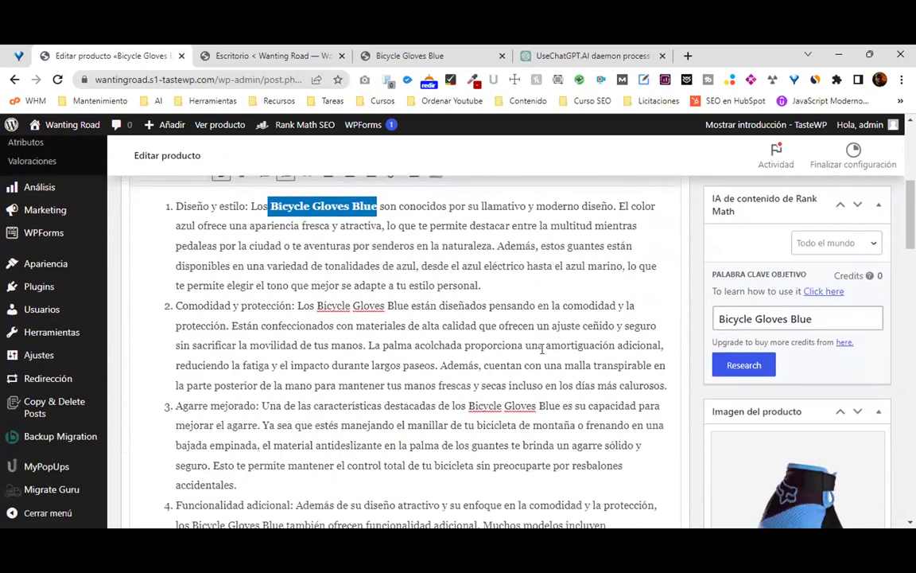
Delete the leftover "Regenerate response" and "Continue generating" lines and the blank space after the Conclusión paragraph of the product description.
{"action": "scroll", "coordinate": [542, 347], "scroll_direction": "down", "scroll_amount": 10}
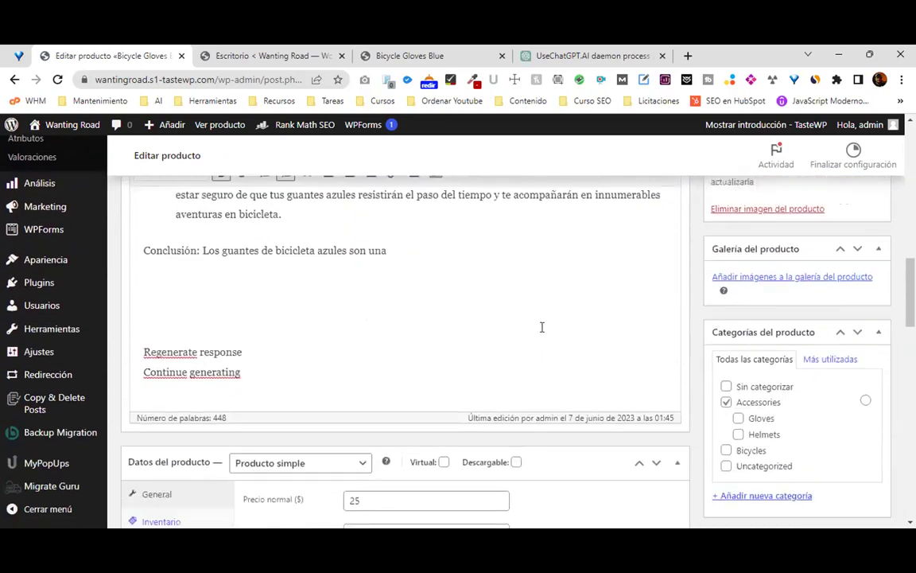
{"action": "left_click_drag", "start_coordinate": [241, 372], "coordinate": [126, 312]}
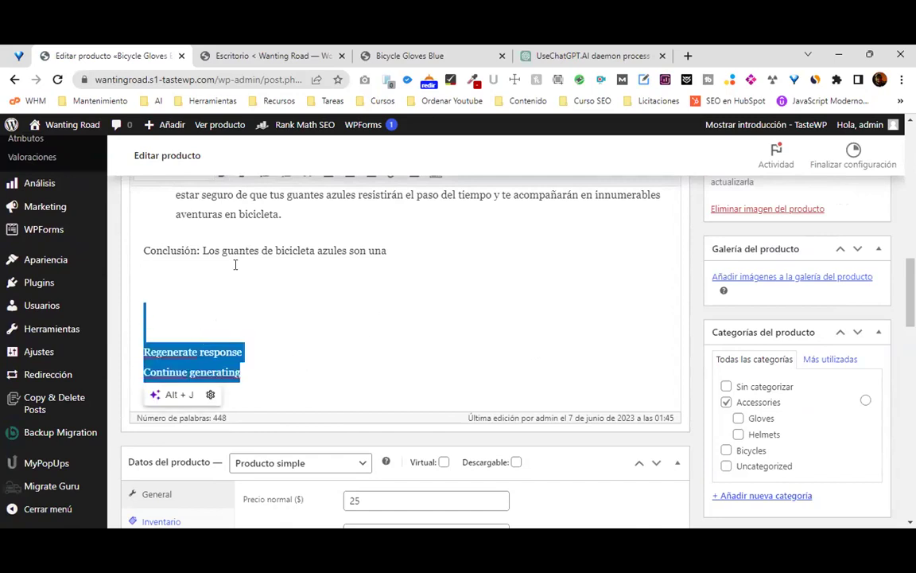
{"action": "key", "text": "BackSpace"}
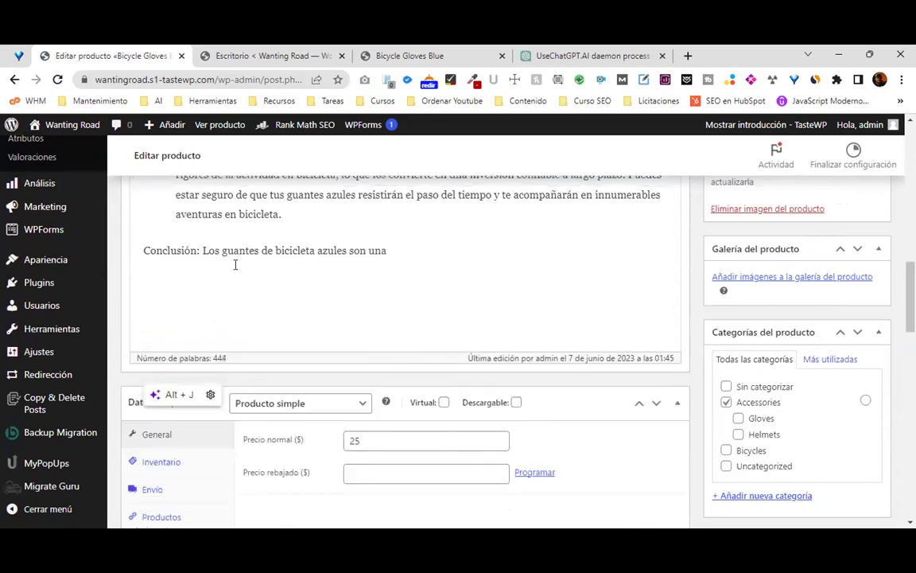
{"action": "key", "text": "BackSpace"}
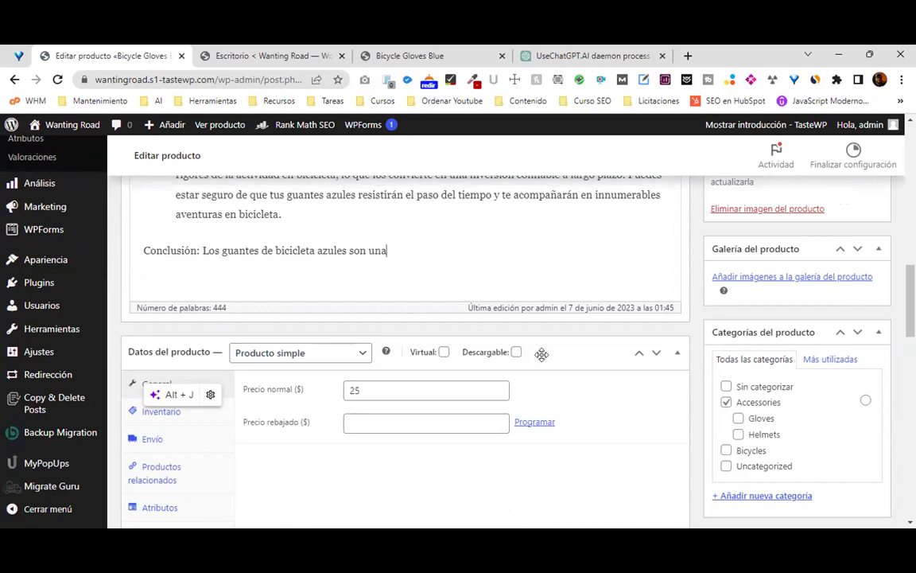
Assign the product to the Gloves subcategory of Accessories and make Gloves its primary category.
{"action": "scroll", "coordinate": [368, 268], "scroll_direction": "down", "scroll_amount": 1}
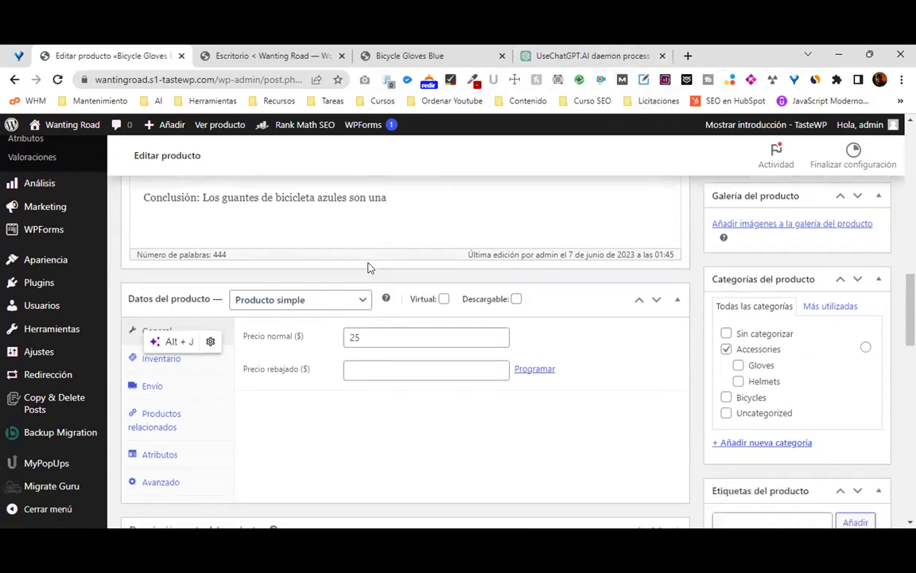
{"action": "scroll", "coordinate": [368, 268], "scroll_direction": "down", "scroll_amount": 1}
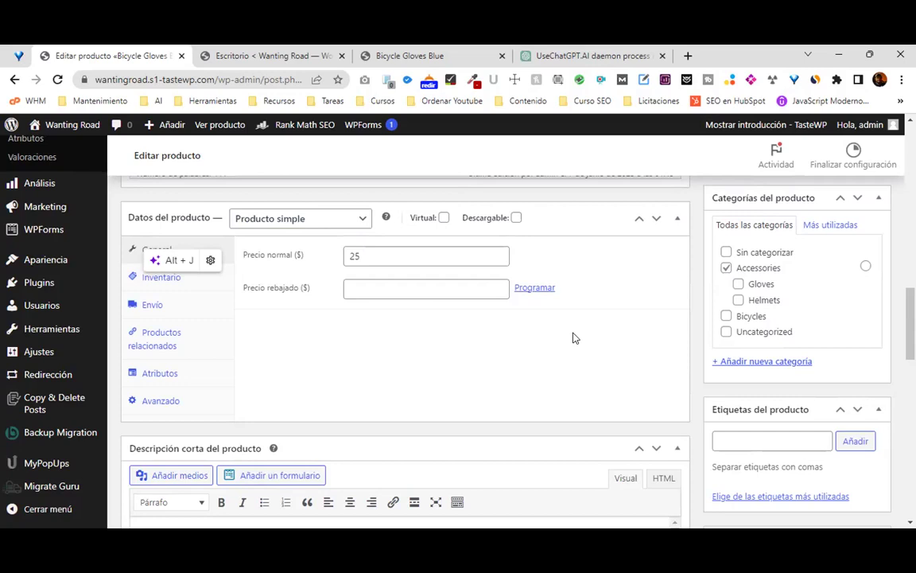
{"action": "scroll", "coordinate": [583, 330], "scroll_direction": "up", "scroll_amount": 2}
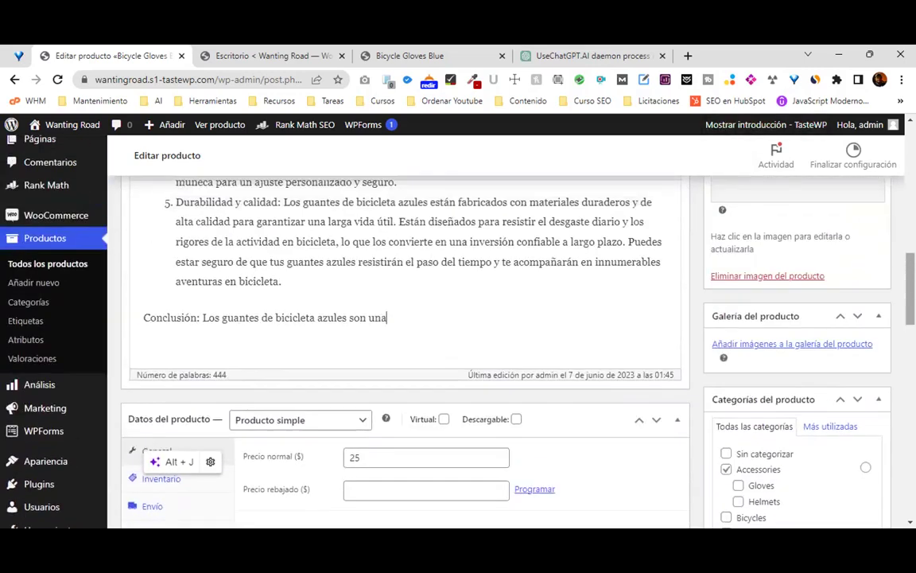
{"action": "scroll", "coordinate": [458, 318], "scroll_direction": "down", "scroll_amount": 1}
{"action": "scroll", "coordinate": [459, 318], "scroll_direction": "down", "scroll_amount": 2}
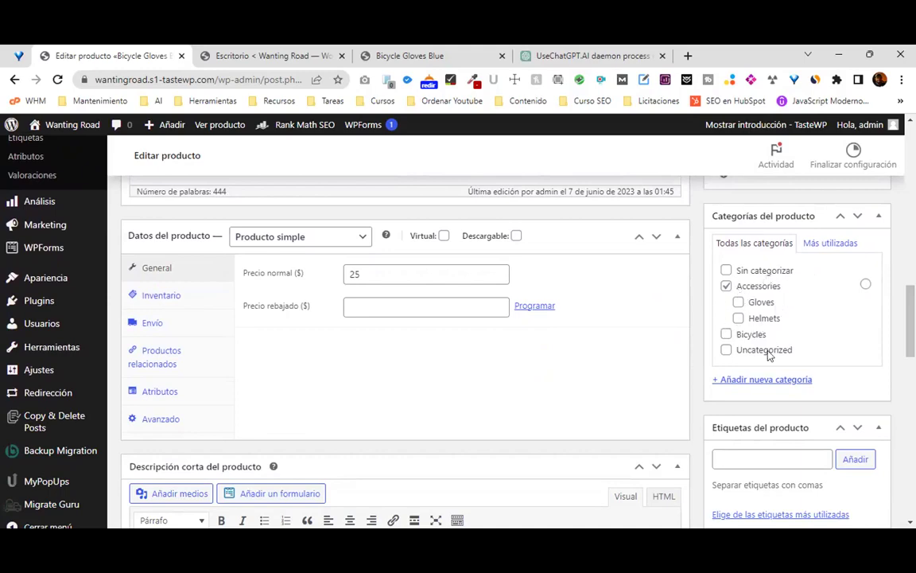
{"action": "scroll", "coordinate": [533, 359], "scroll_direction": "up", "scroll_amount": 6}
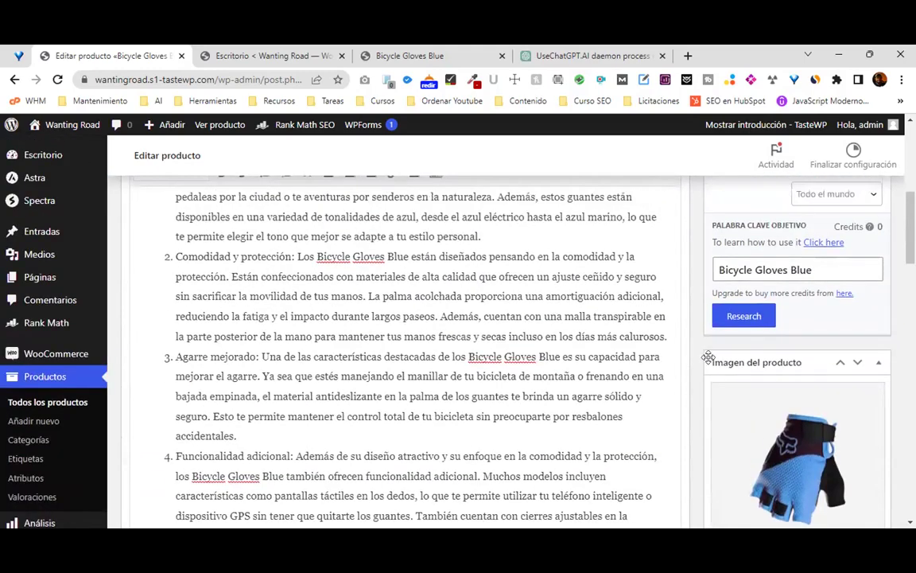
{"action": "scroll", "coordinate": [716, 362], "scroll_direction": "down", "scroll_amount": 4}
{"action": "scroll", "coordinate": [781, 382], "scroll_direction": "down", "scroll_amount": 1}
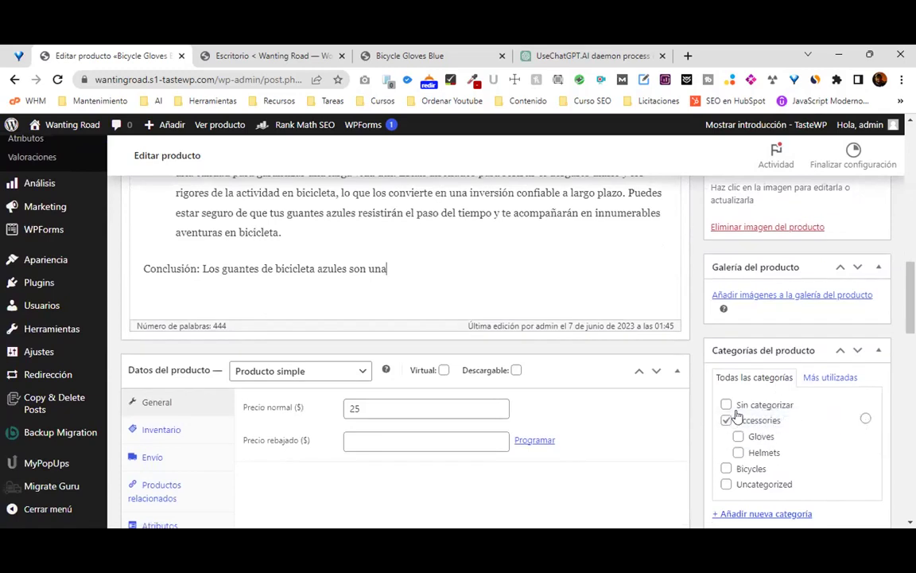
{"action": "left_click", "coordinate": [738, 436]}
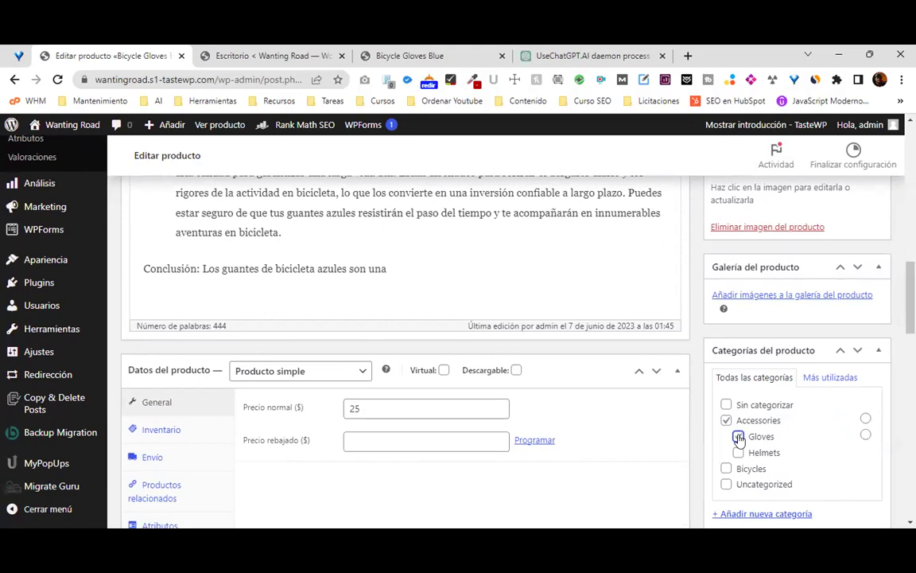
{"action": "left_click", "coordinate": [865, 435]}
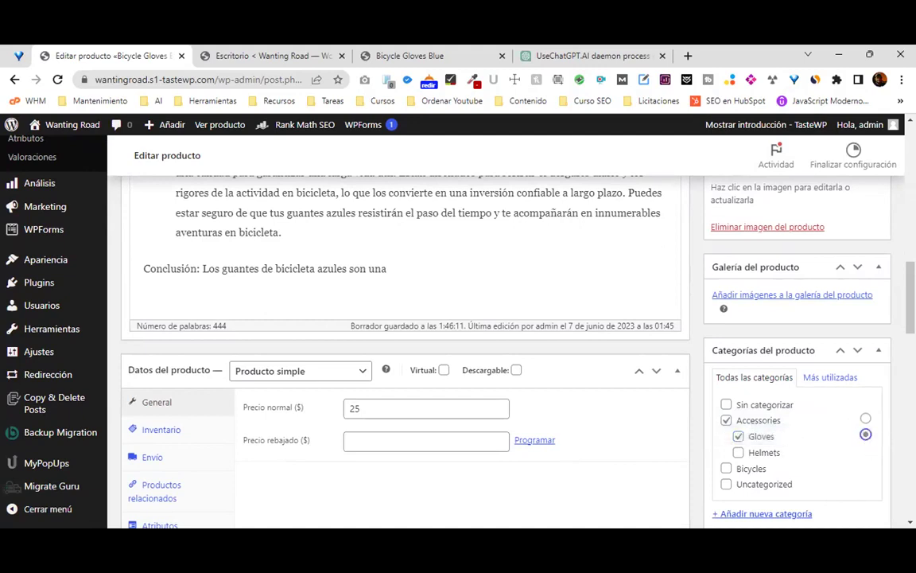
{"action": "left_click", "coordinate": [738, 452]}
{"action": "left_click", "coordinate": [727, 469]}
{"action": "left_click", "coordinate": [726, 468]}
{"action": "left_click", "coordinate": [738, 452]}
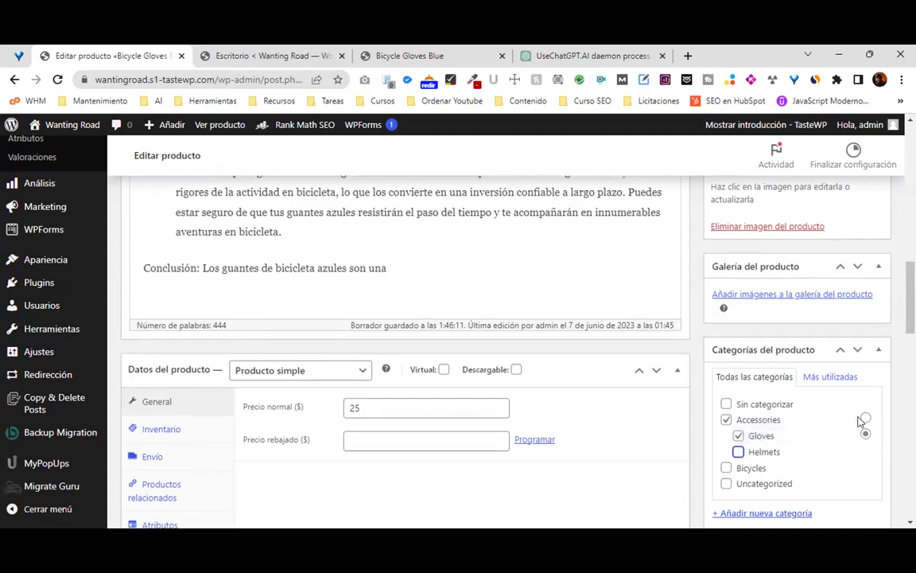
Open the product image in the media library and check its pixel dimensions in the attachment details.
{"action": "scroll", "coordinate": [863, 419], "scroll_direction": "down", "scroll_amount": 2}
{"action": "scroll", "coordinate": [857, 424], "scroll_direction": "down", "scroll_amount": 3}
{"action": "scroll", "coordinate": [849, 431], "scroll_direction": "up", "scroll_amount": 15}
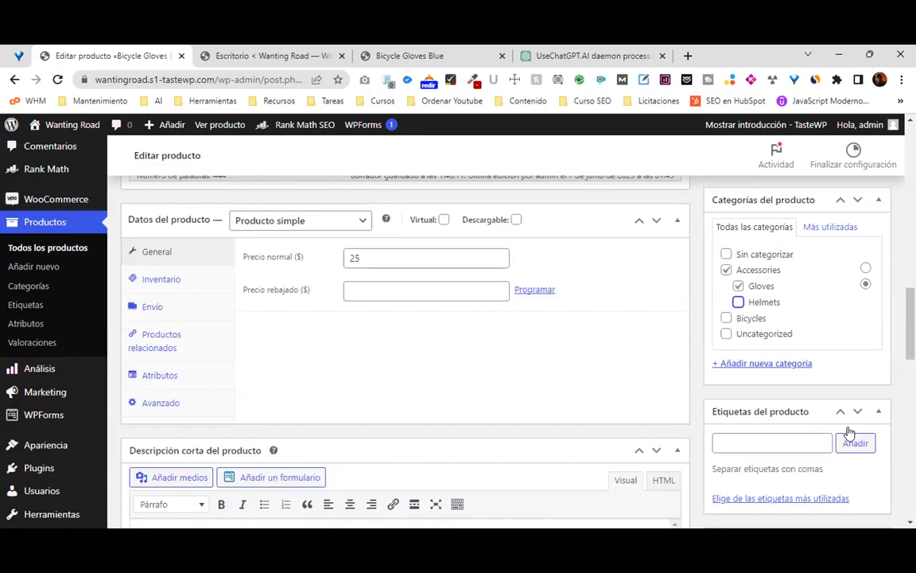
{"action": "scroll", "coordinate": [833, 437], "scroll_direction": "up", "scroll_amount": 1}
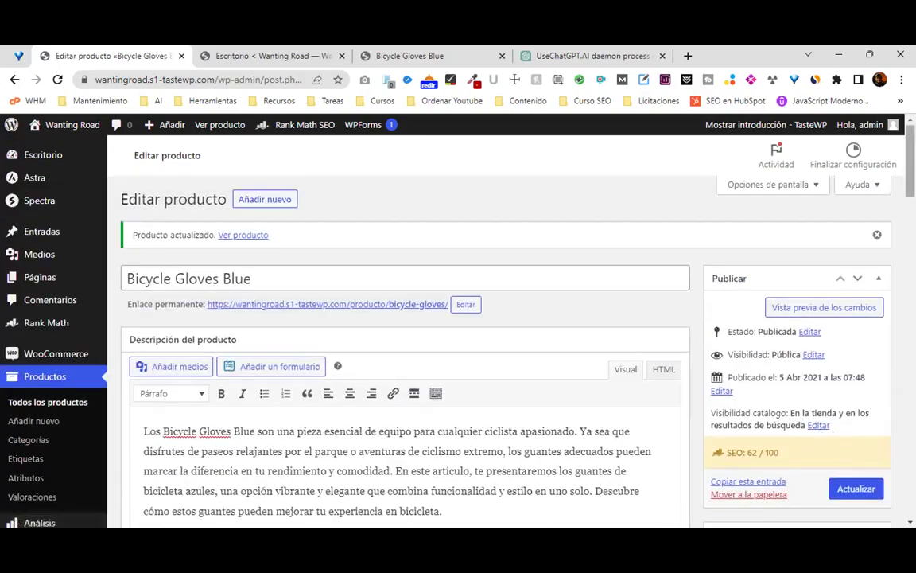
{"action": "scroll", "coordinate": [865, 299], "scroll_direction": "down", "scroll_amount": 3}
{"action": "scroll", "coordinate": [795, 348], "scroll_direction": "down", "scroll_amount": 5}
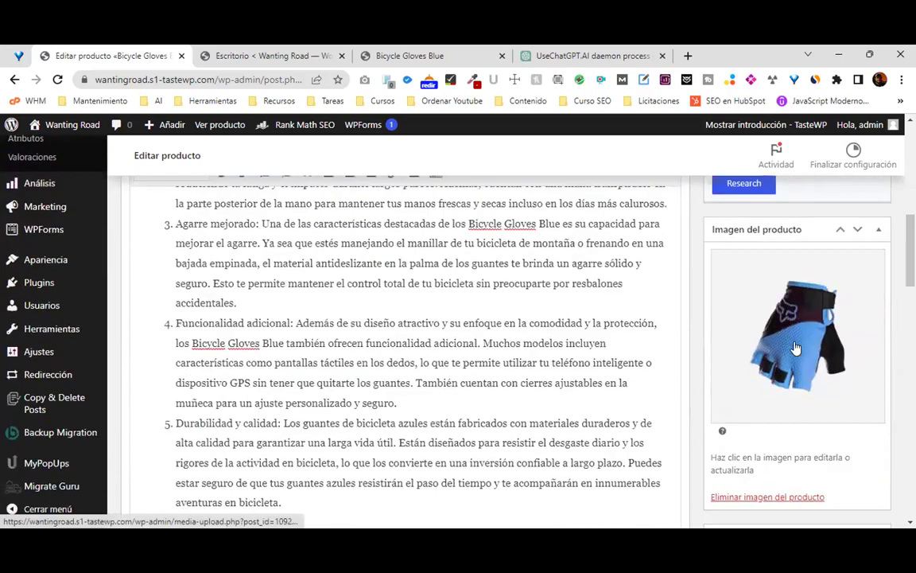
{"action": "left_click", "coordinate": [813, 350]}
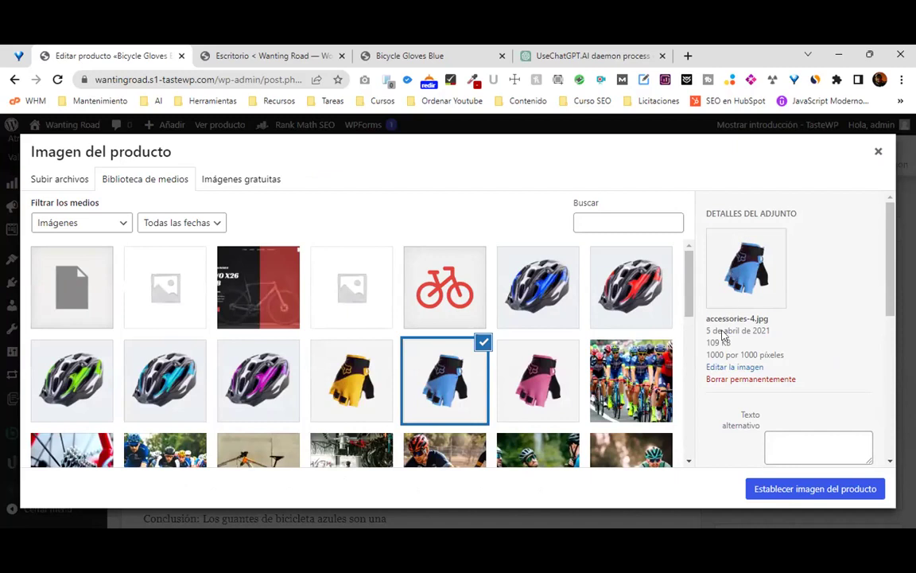
{"action": "left_click_drag", "start_coordinate": [760, 354], "coordinate": [707, 355]}
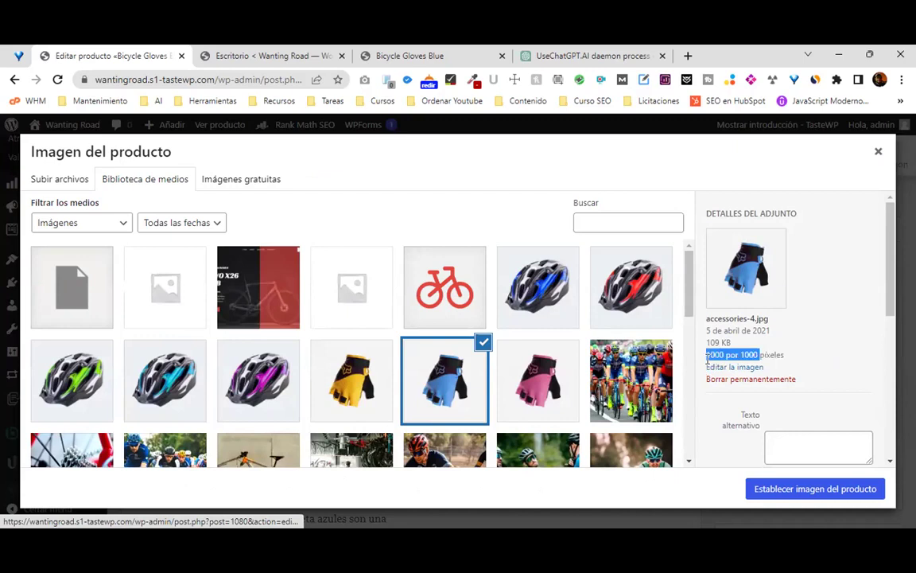
{"action": "left_click", "coordinate": [812, 322]}
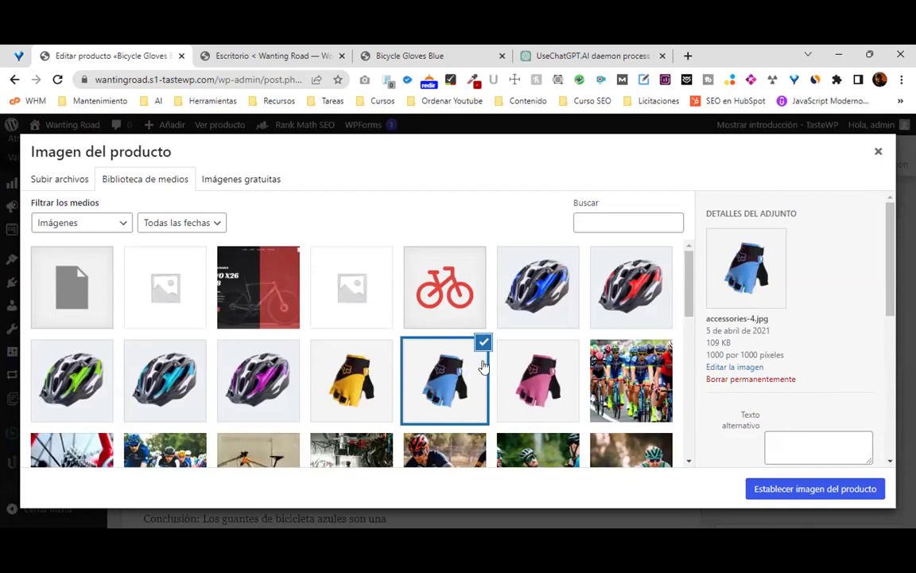
Copy "Bicycle Gloves Blue" from the product's public page and enter it as the product image's alternative text.
{"action": "scroll", "coordinate": [803, 301], "scroll_direction": "down", "scroll_amount": 2}
{"action": "left_click", "coordinate": [801, 309]}
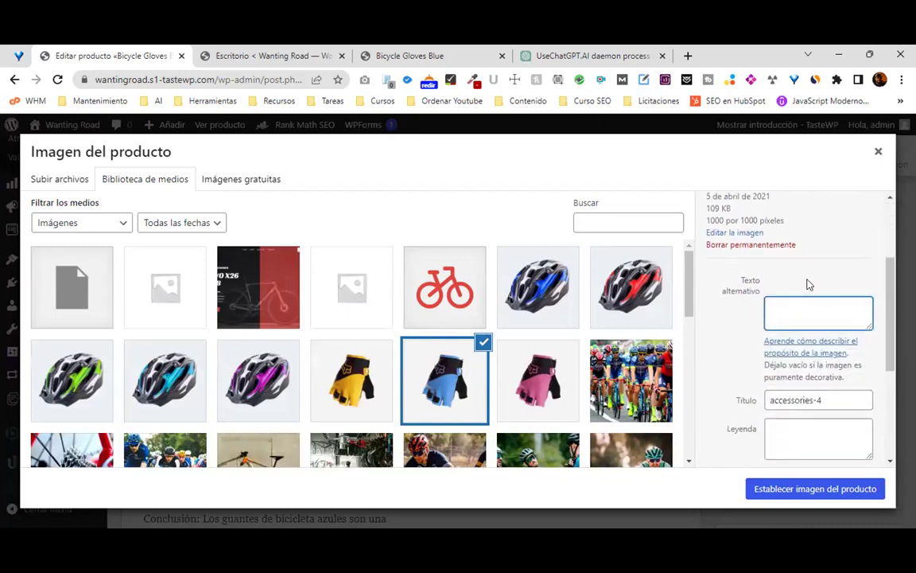
{"action": "left_click", "coordinate": [398, 55]}
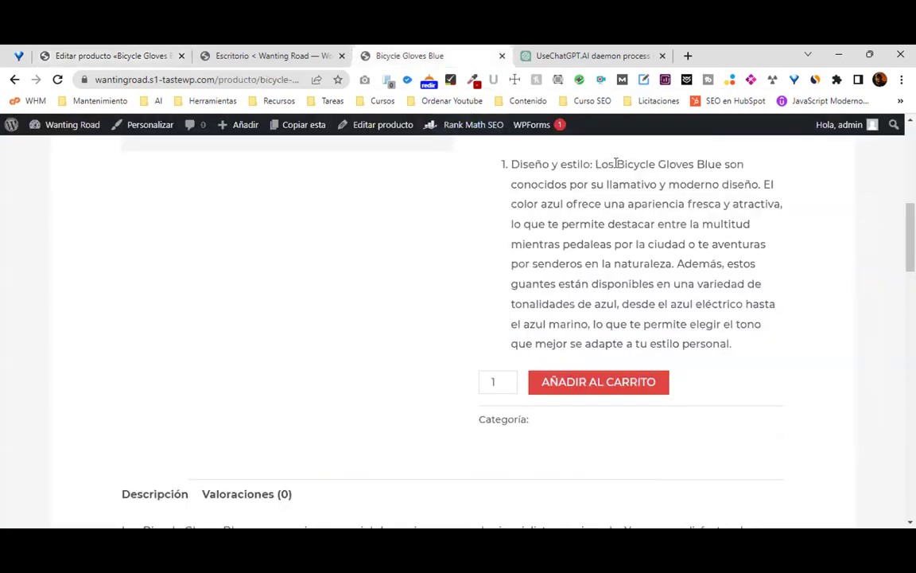
{"action": "left_click_drag", "start_coordinate": [618, 164], "coordinate": [698, 163]}
{"action": "key", "text": "ctrl+c"}
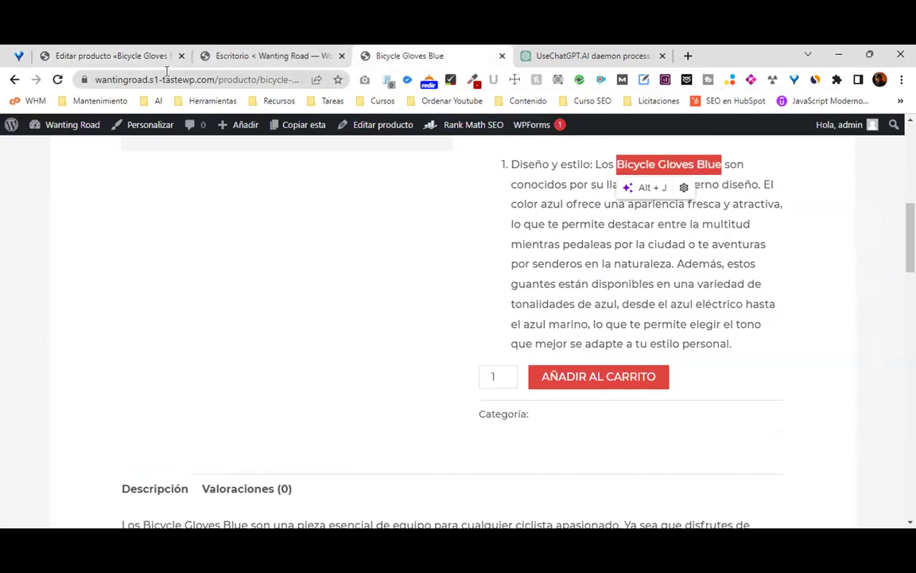
{"action": "left_click", "coordinate": [131, 56]}
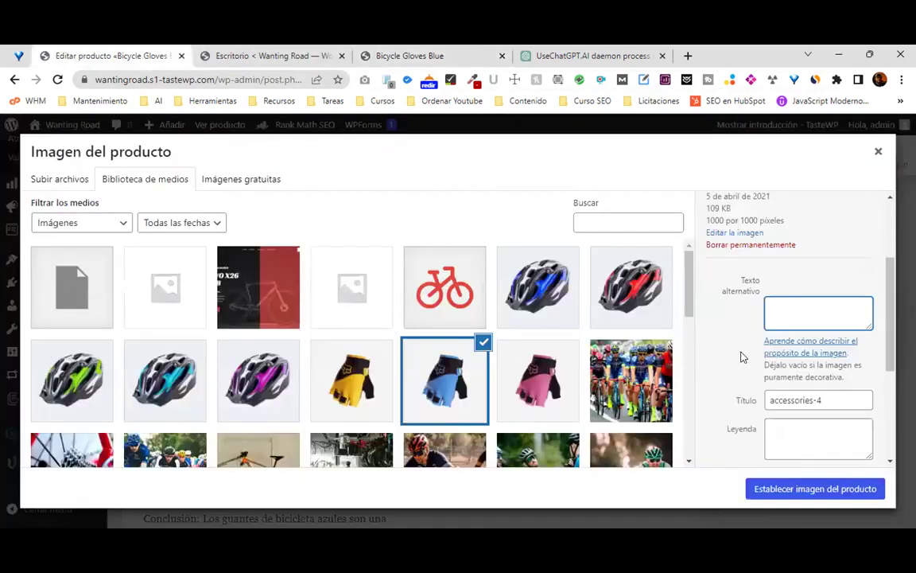
{"action": "key", "text": "ctrl+v"}
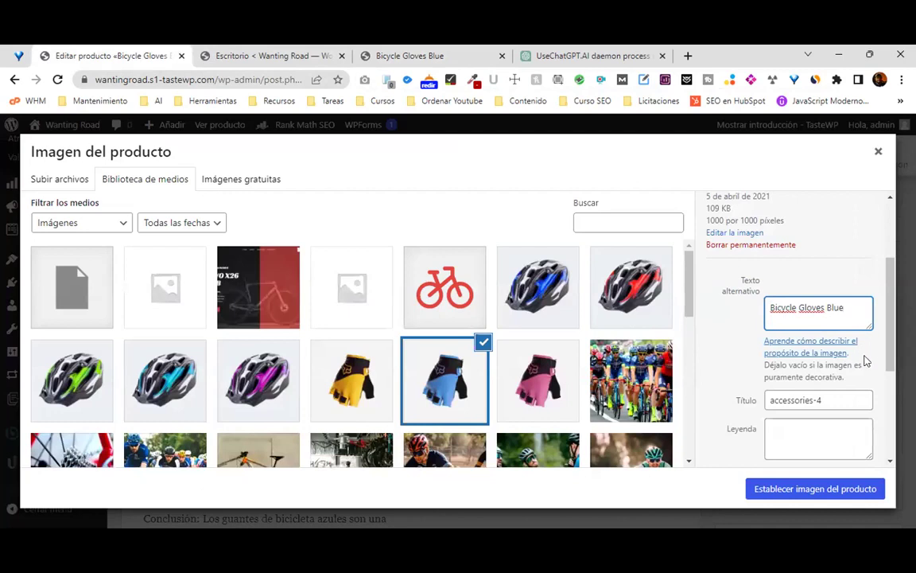
Replace the product image's title with "Bicycle Gloves Blue".
{"action": "triple_click", "coordinate": [840, 401]}
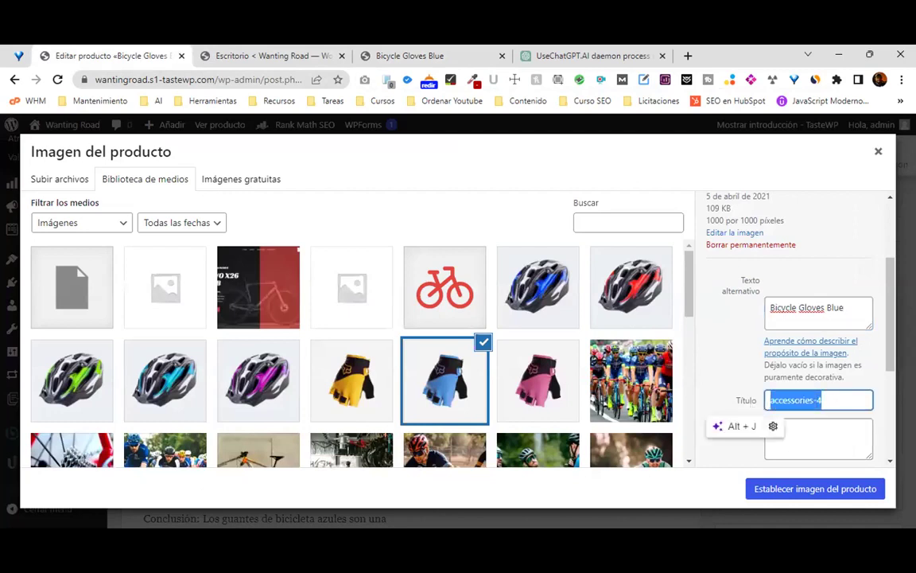
{"action": "key", "text": "ctrl+v"}
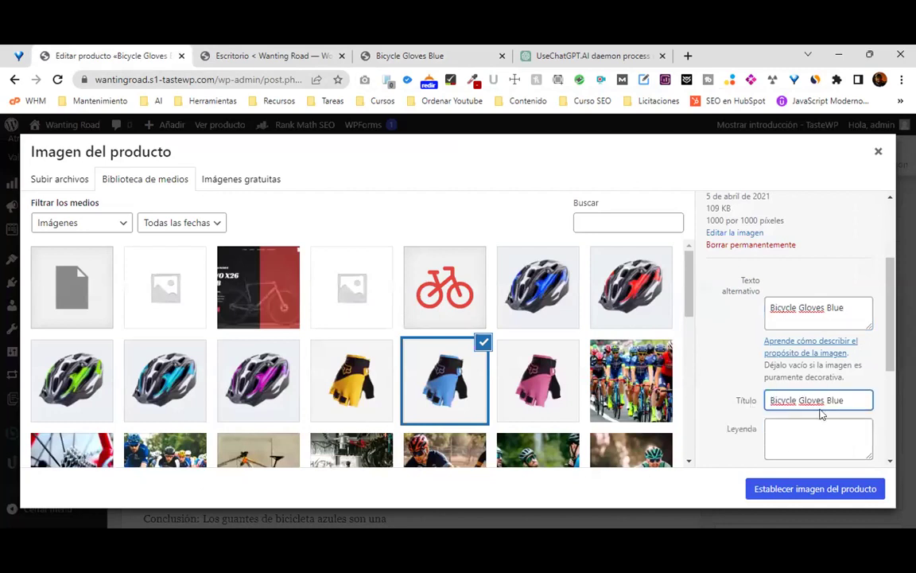
{"action": "left_click", "coordinate": [847, 316]}
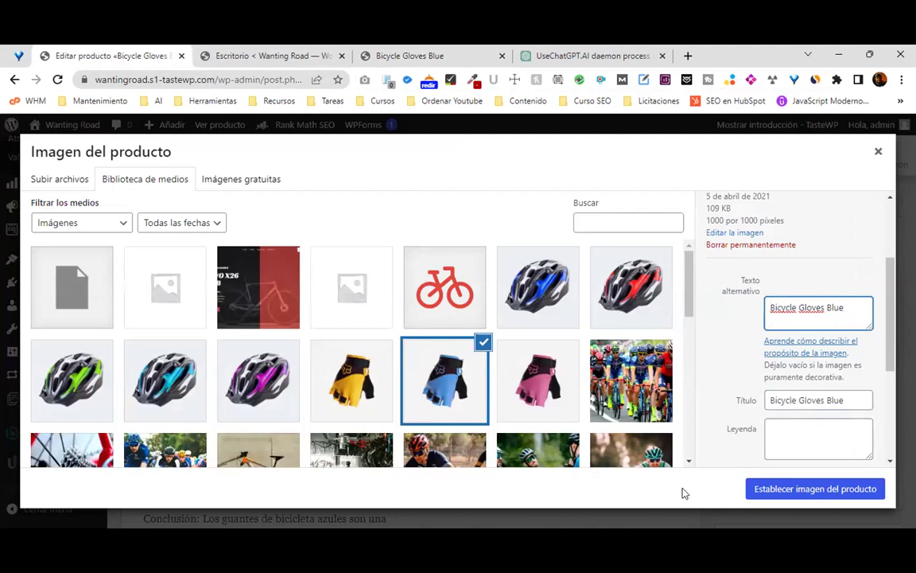
Set the blue glove picture as the product image and recheck its alternative text in the attachment details.
{"action": "left_click", "coordinate": [805, 489]}
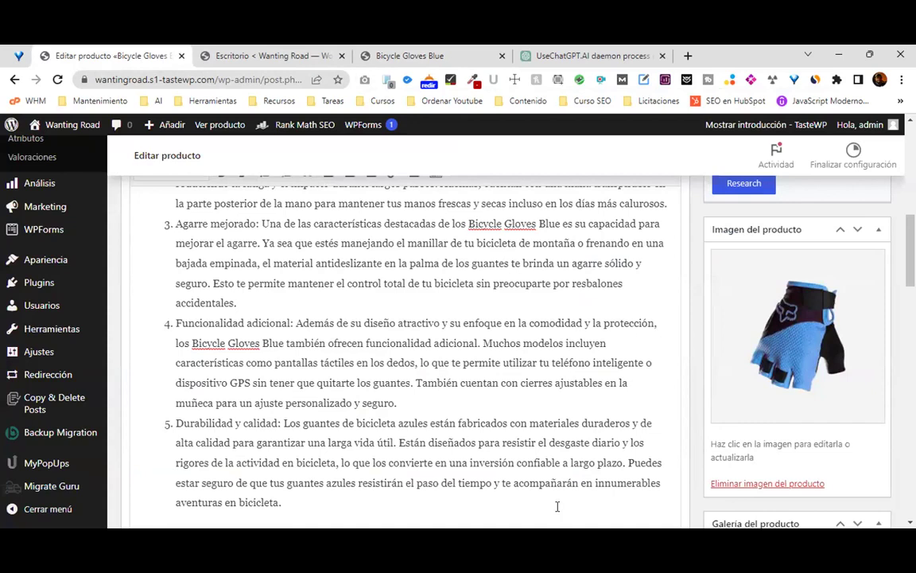
{"action": "left_click", "coordinate": [781, 384]}
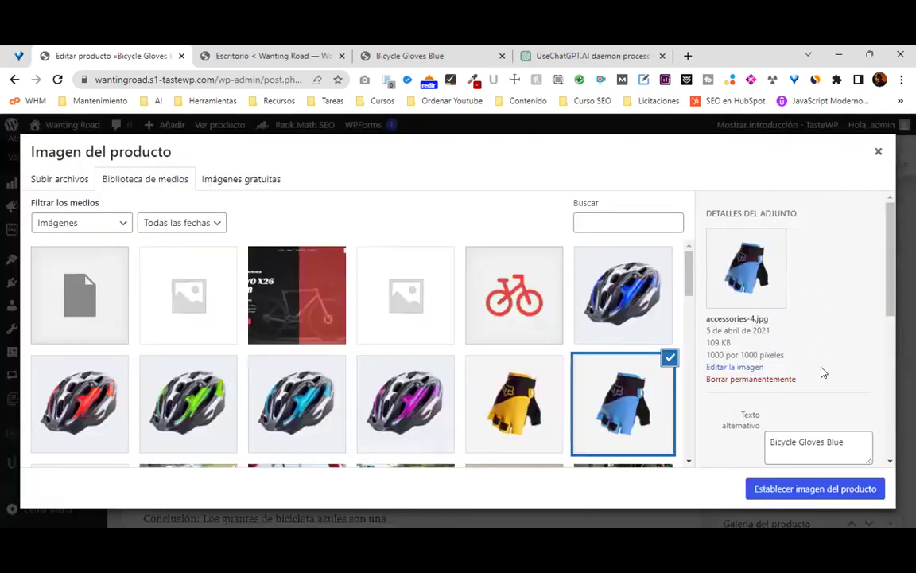
{"action": "left_click_drag", "start_coordinate": [847, 442], "coordinate": [758, 447]}
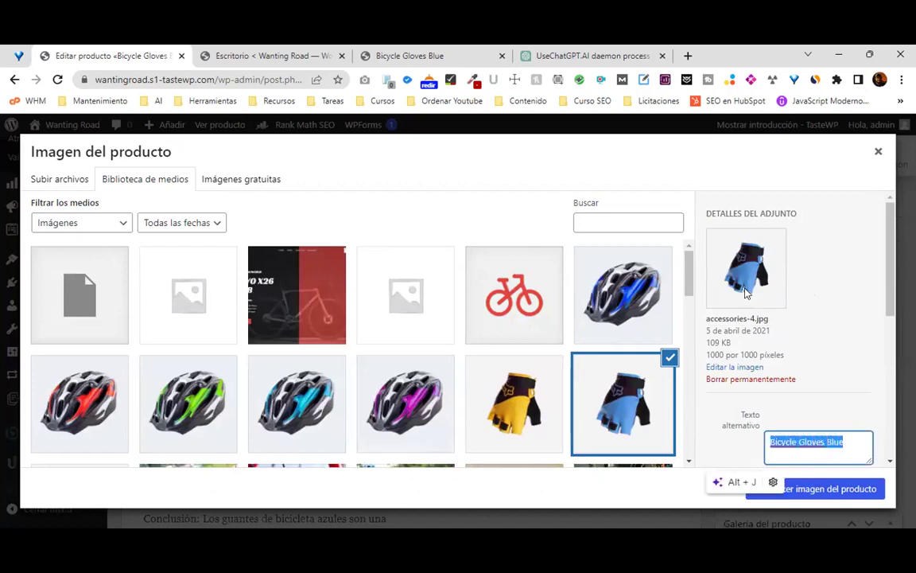
{"action": "left_click", "coordinate": [834, 313]}
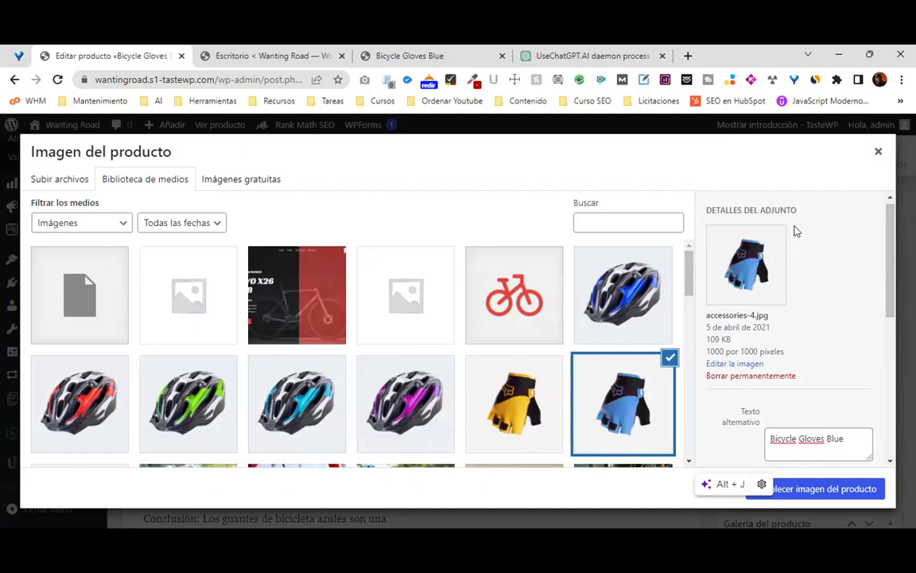
{"action": "left_click", "coordinate": [878, 151]}
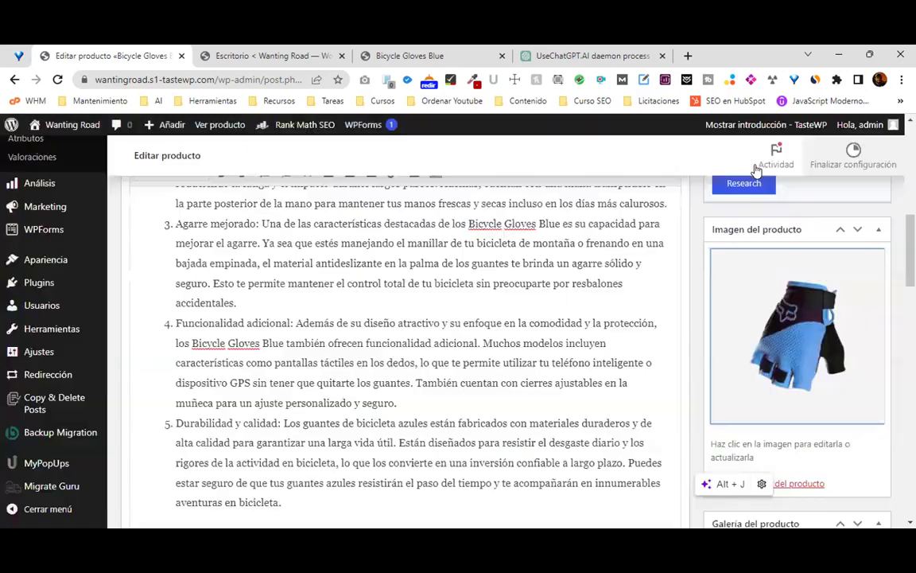
Review the product's Rank Math basic SEO checks and expand the additional checks.
{"action": "scroll", "coordinate": [794, 358], "scroll_direction": "down", "scroll_amount": 3}
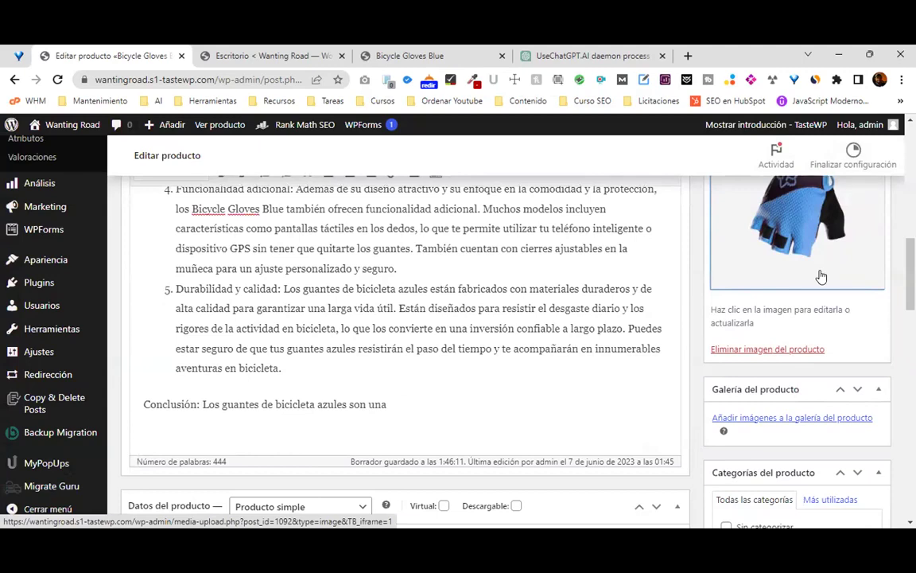
{"action": "scroll", "coordinate": [821, 276], "scroll_direction": "up", "scroll_amount": 10}
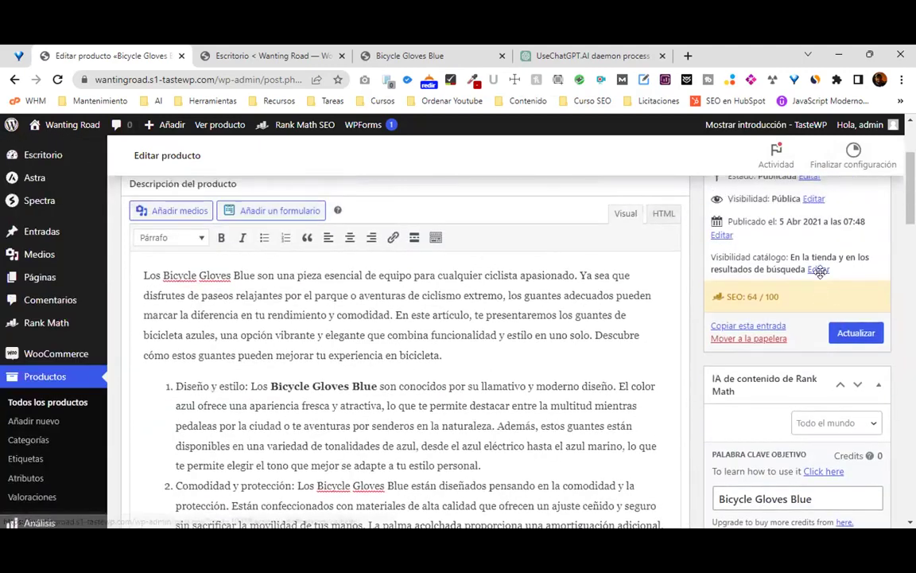
{"action": "scroll", "coordinate": [241, 470], "scroll_direction": "down", "scroll_amount": 15}
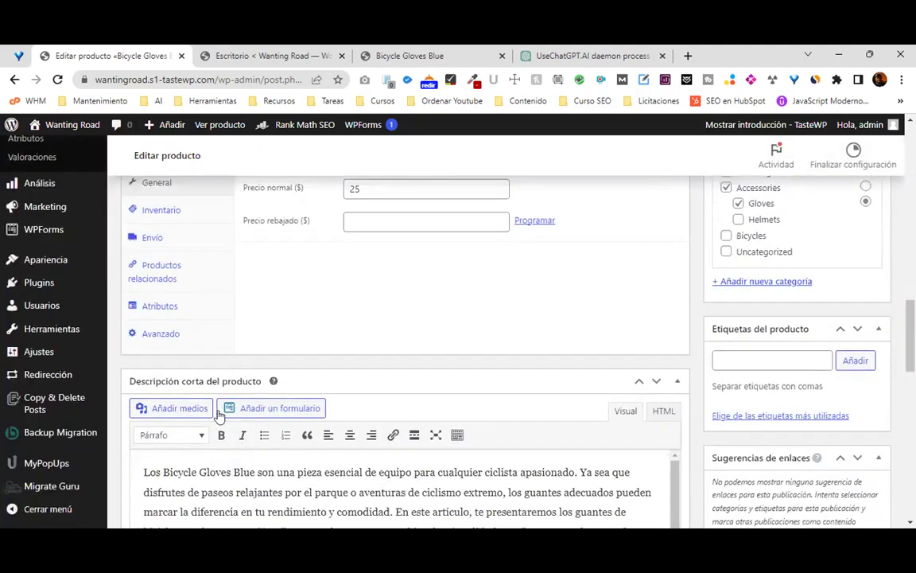
{"action": "scroll", "coordinate": [215, 409], "scroll_direction": "down", "scroll_amount": 6}
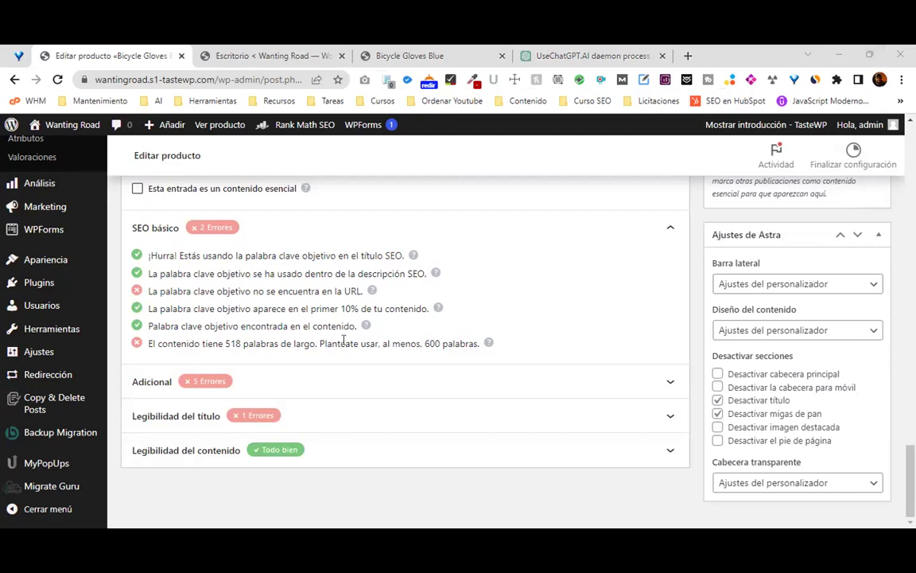
{"action": "left_click", "coordinate": [150, 393]}
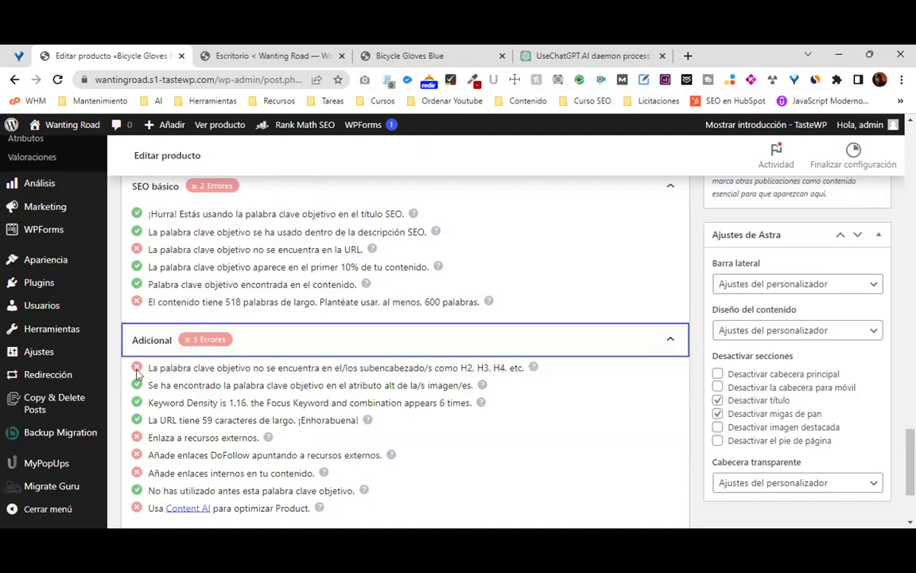
Look at the text style choices for the short description and reread the Rank Math checks.
{"action": "scroll", "coordinate": [490, 322], "scroll_direction": "up", "scroll_amount": 10}
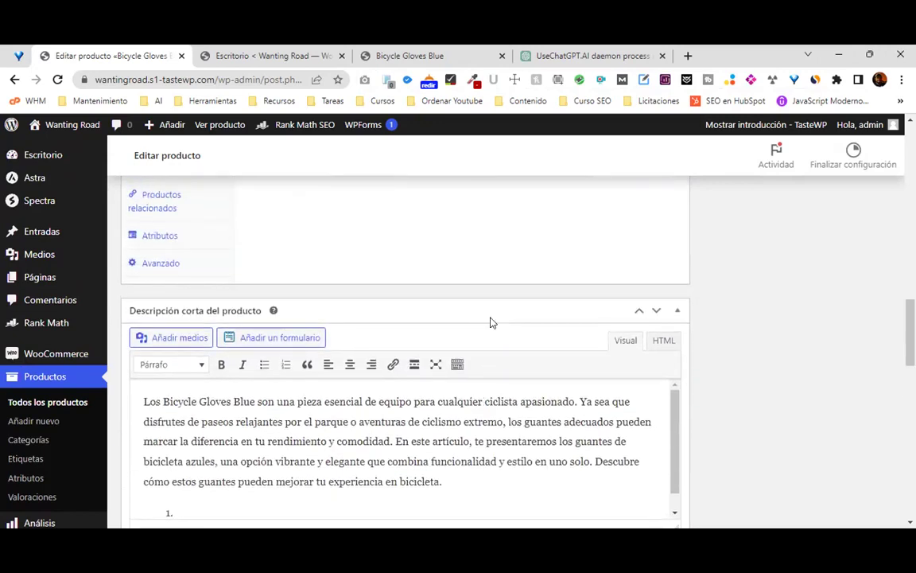
{"action": "scroll", "coordinate": [493, 321], "scroll_direction": "down", "scroll_amount": 1}
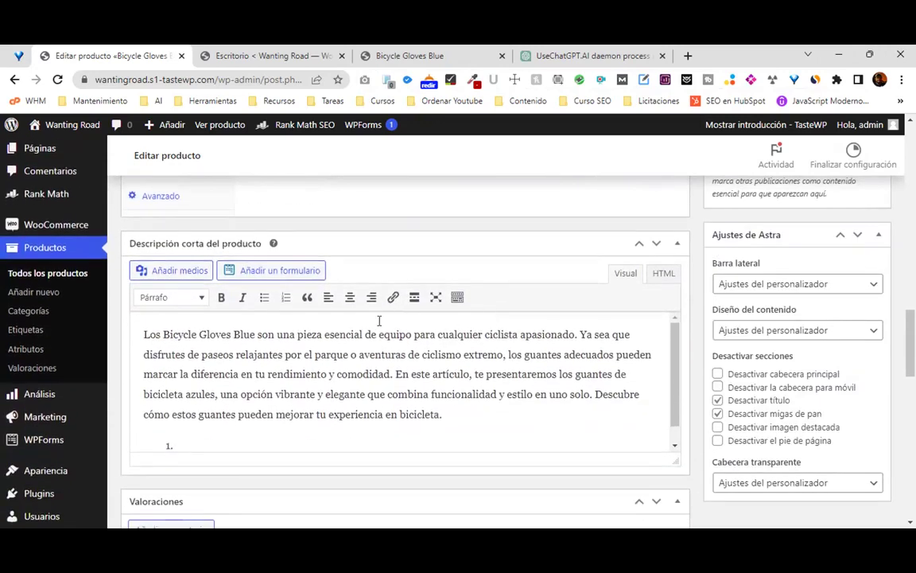
{"action": "left_click", "coordinate": [203, 305]}
{"action": "left_click", "coordinate": [429, 328]}
{"action": "scroll", "coordinate": [672, 396], "scroll_direction": "down", "scroll_amount": 1}
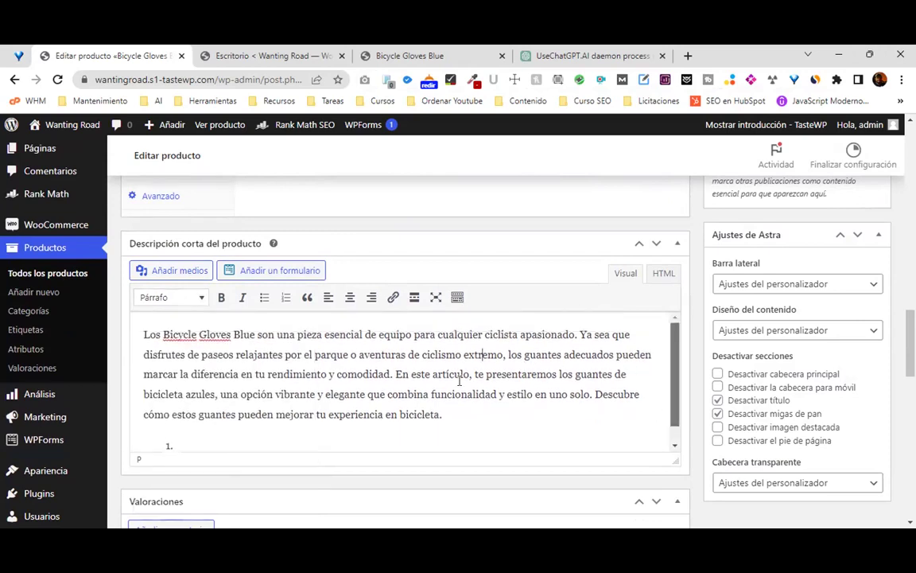
{"action": "scroll", "coordinate": [427, 388], "scroll_direction": "down", "scroll_amount": 13}
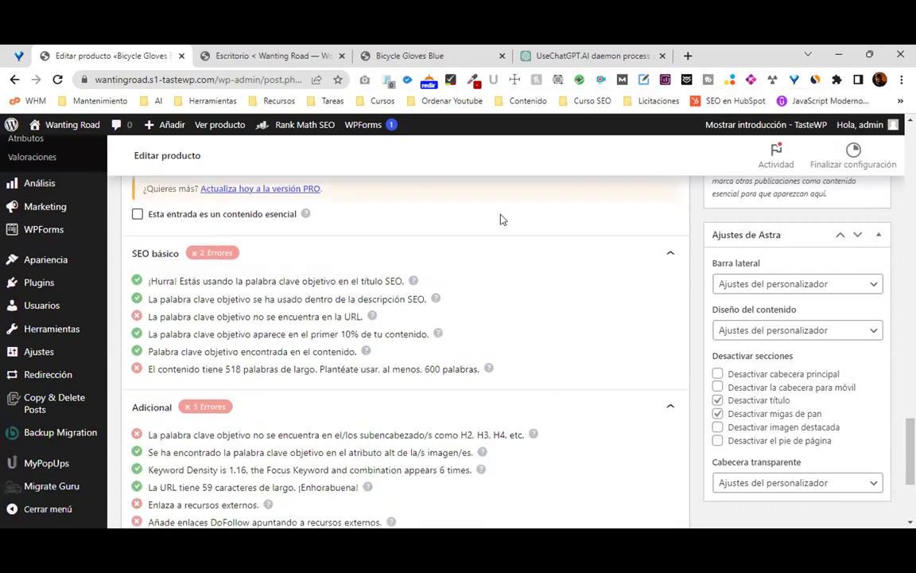
Apply the Heading 2 style to the "Diseño y estilo" list item in the product description.
{"action": "scroll", "coordinate": [479, 279], "scroll_direction": "up", "scroll_amount": 8}
{"action": "scroll", "coordinate": [478, 282], "scroll_direction": "up", "scroll_amount": 15}
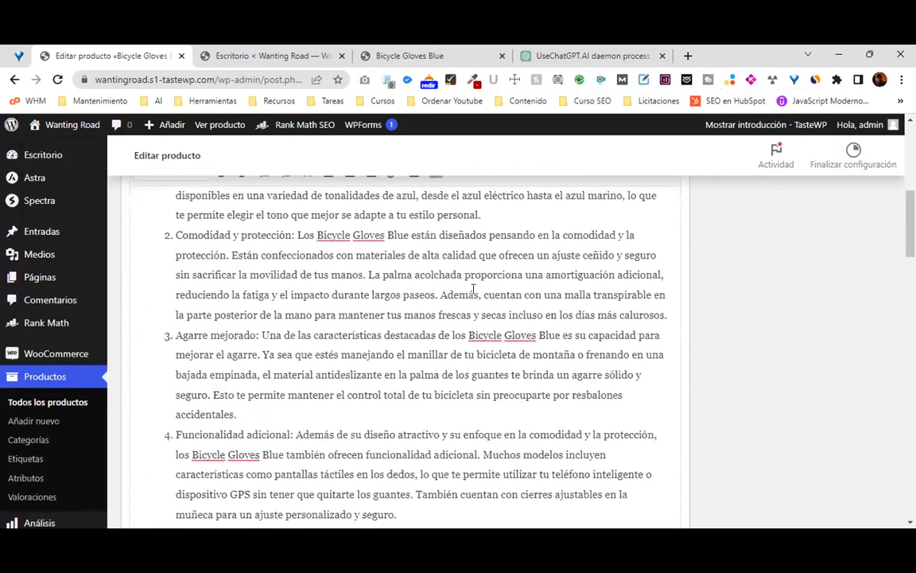
{"action": "scroll", "coordinate": [474, 289], "scroll_direction": "up", "scroll_amount": 1}
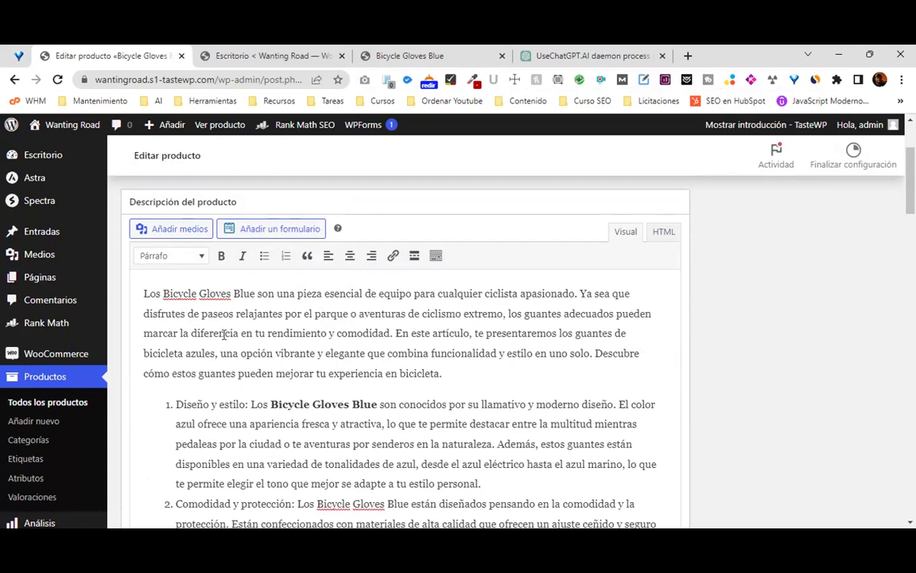
{"action": "left_click_drag", "start_coordinate": [176, 404], "coordinate": [245, 405]}
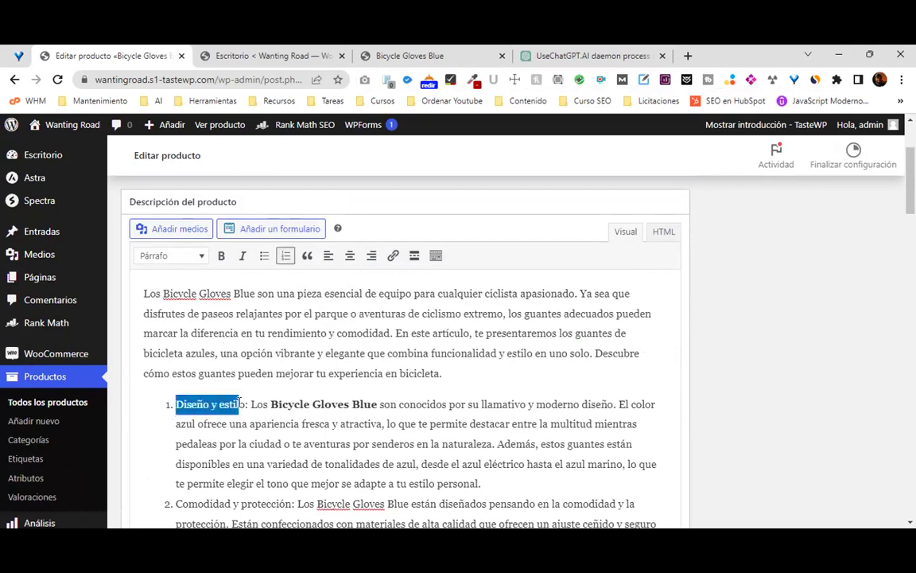
{"action": "left_click", "coordinate": [191, 257]}
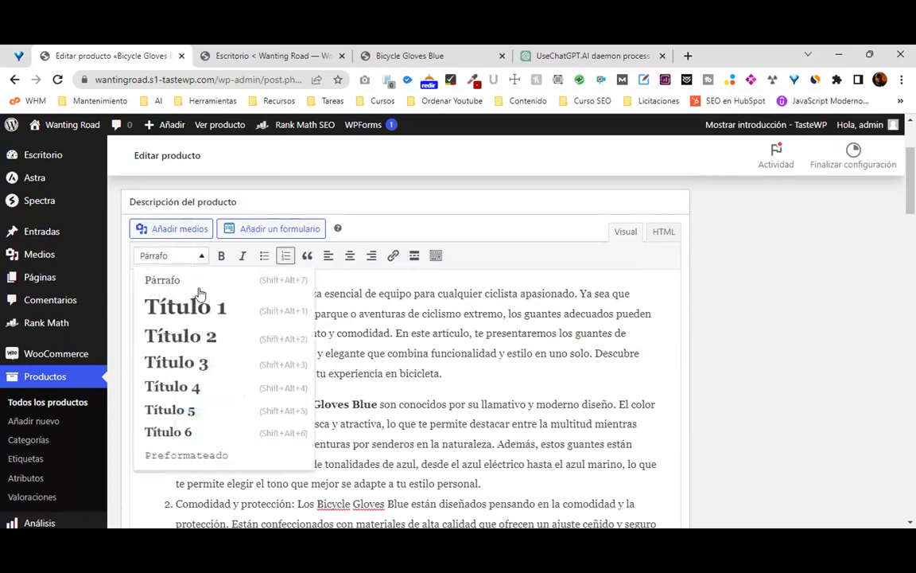
{"action": "left_click", "coordinate": [211, 336]}
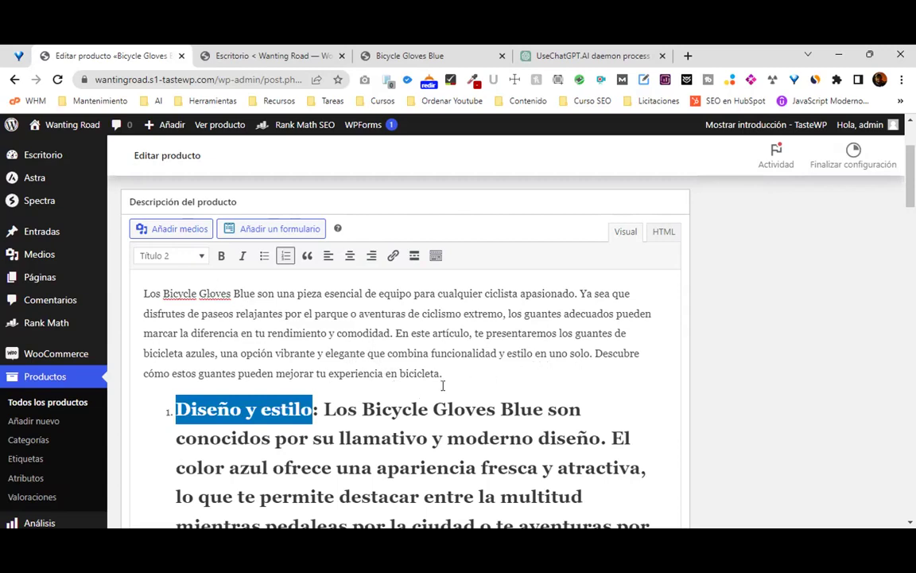
Split the text after "Diseño y estilo:" onto its own line and return it to the Paragraph style.
{"action": "left_click", "coordinate": [325, 409]}
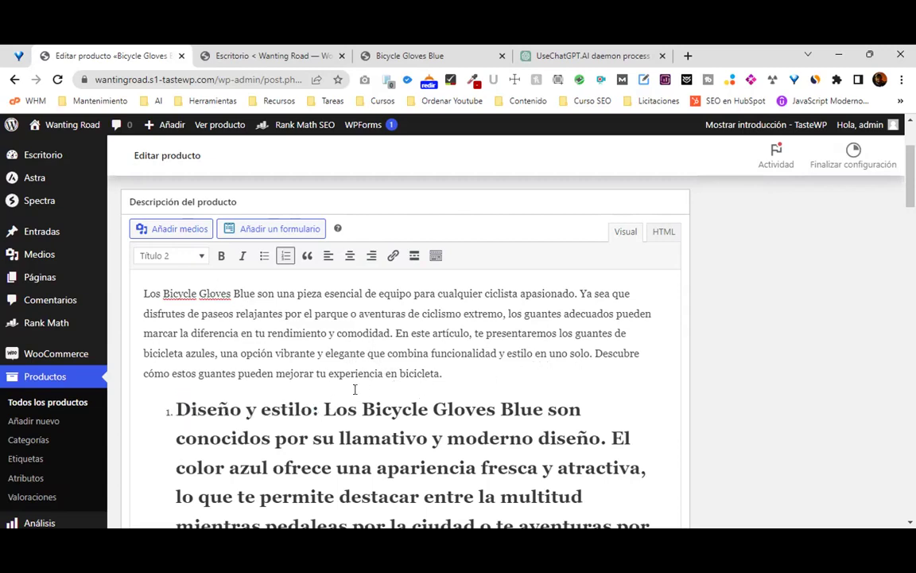
{"action": "key", "text": "Return"}
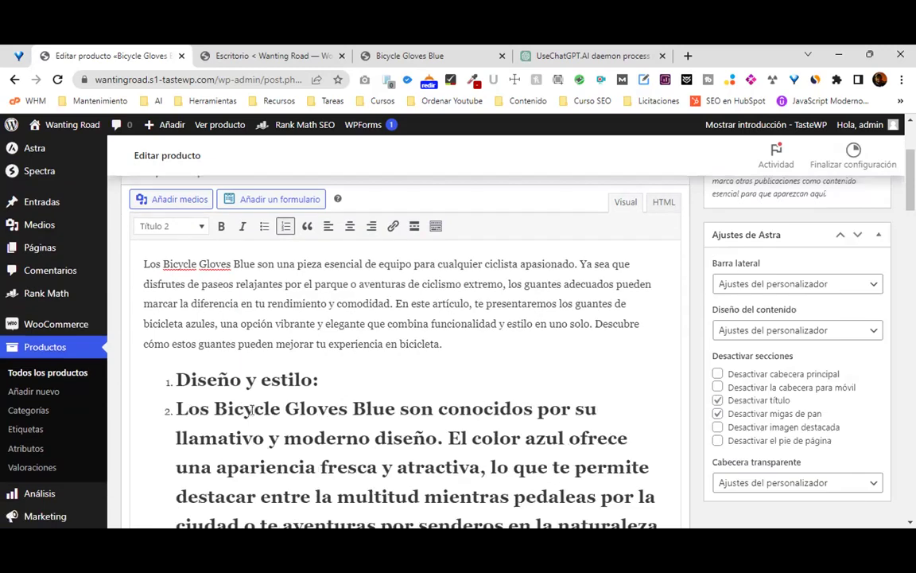
{"action": "left_click", "coordinate": [192, 233]}
{"action": "left_click", "coordinate": [213, 248]}
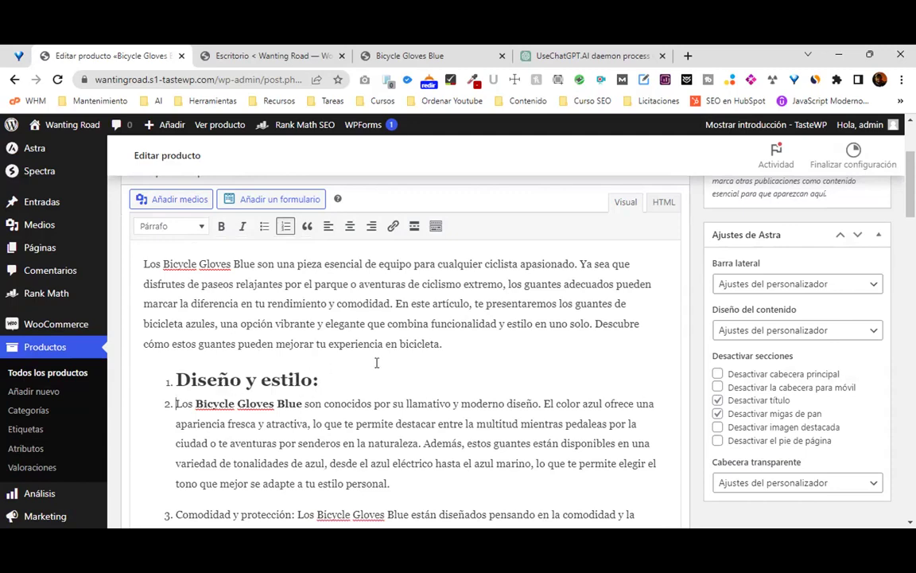
{"action": "scroll", "coordinate": [377, 362], "scroll_direction": "down", "scroll_amount": 1}
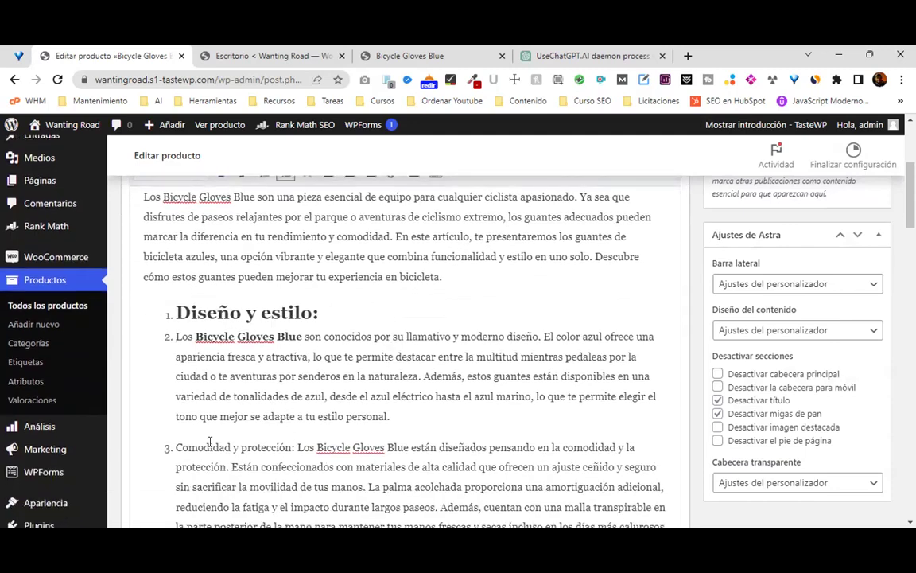
{"action": "scroll", "coordinate": [449, 358], "scroll_direction": "up", "scroll_amount": 3}
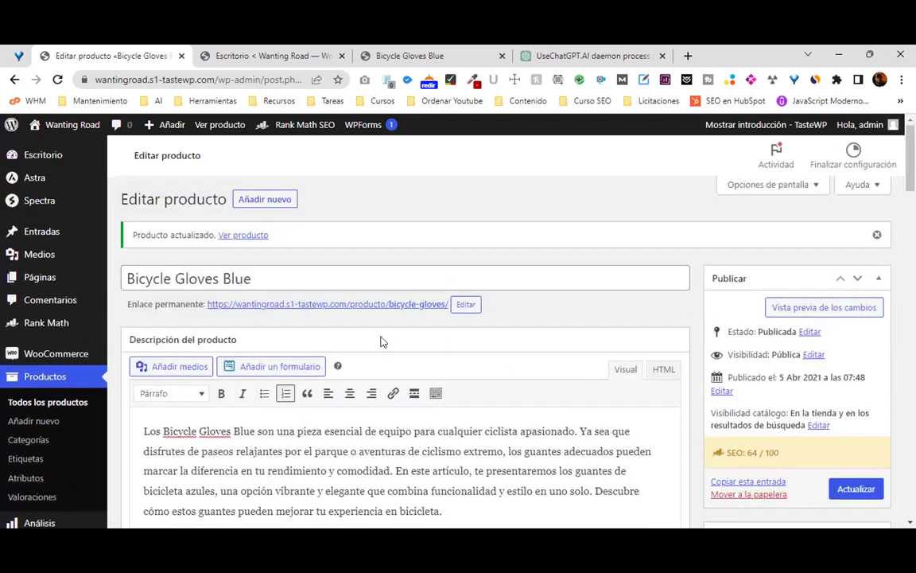
{"action": "left_click", "coordinate": [298, 277]}
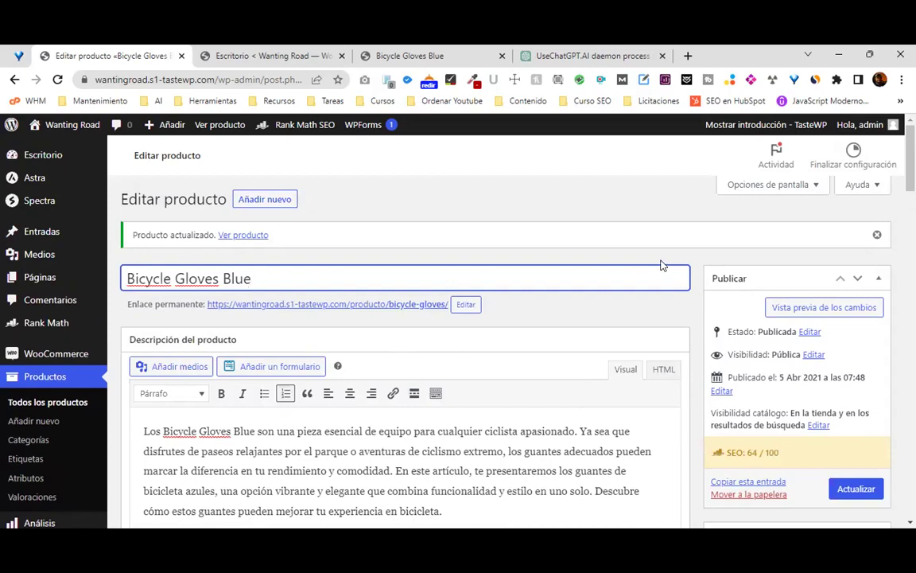
{"action": "scroll", "coordinate": [280, 405], "scroll_direction": "down", "scroll_amount": 6}
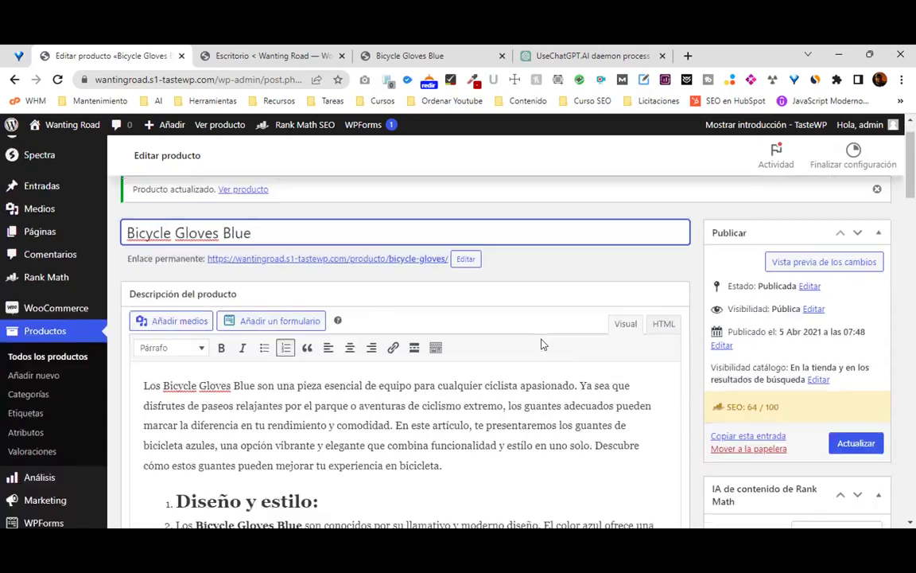
{"action": "scroll", "coordinate": [410, 363], "scroll_direction": "down", "scroll_amount": 1}
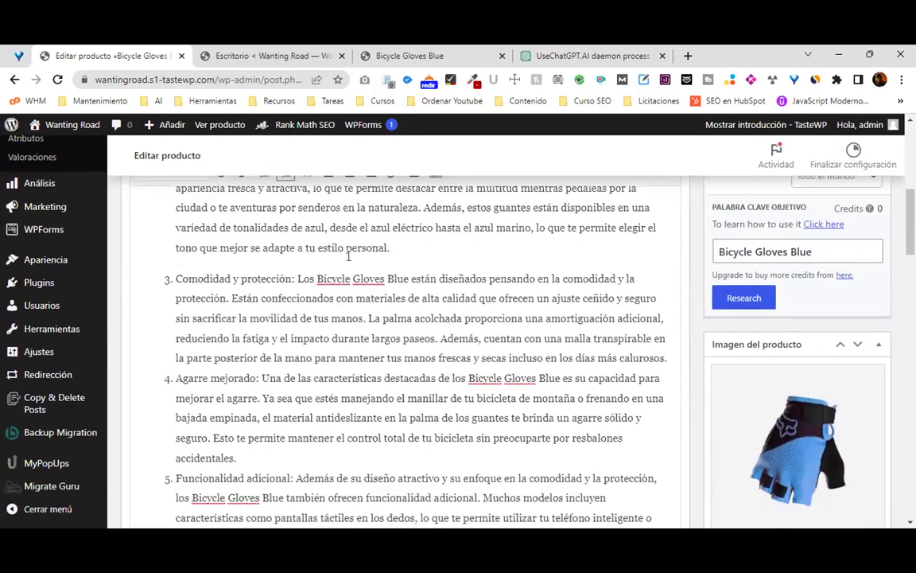
Extend the description's heading to "Diseño y estilo de Bicycle Gloves Blue:", copying the keyword from the text below it.
{"action": "scroll", "coordinate": [348, 256], "scroll_direction": "up", "scroll_amount": 2}
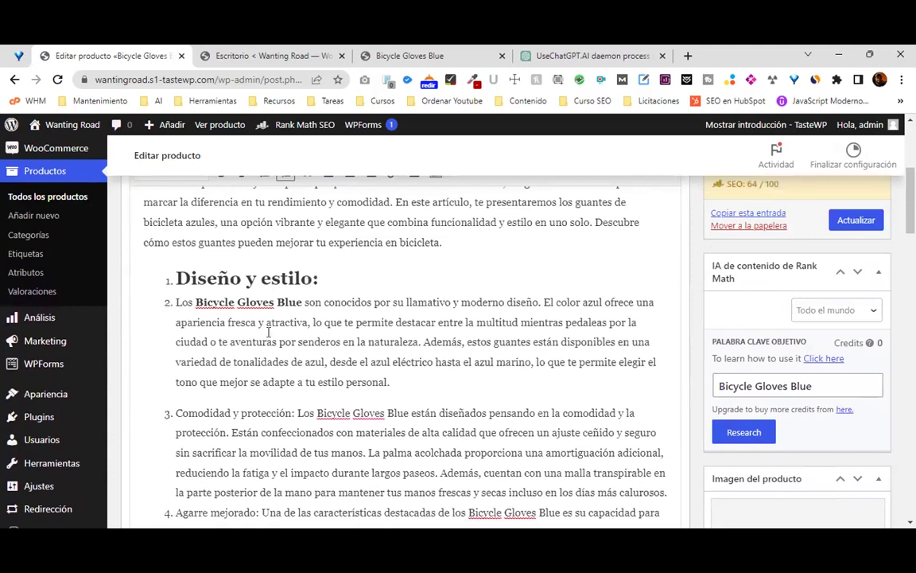
{"action": "left_click", "coordinate": [314, 274]}
{"action": "type", "text": "de"}
{"action": "left_click_drag", "start_coordinate": [303, 303], "coordinate": [198, 312]}
{"action": "key", "text": "ctrl+c"}
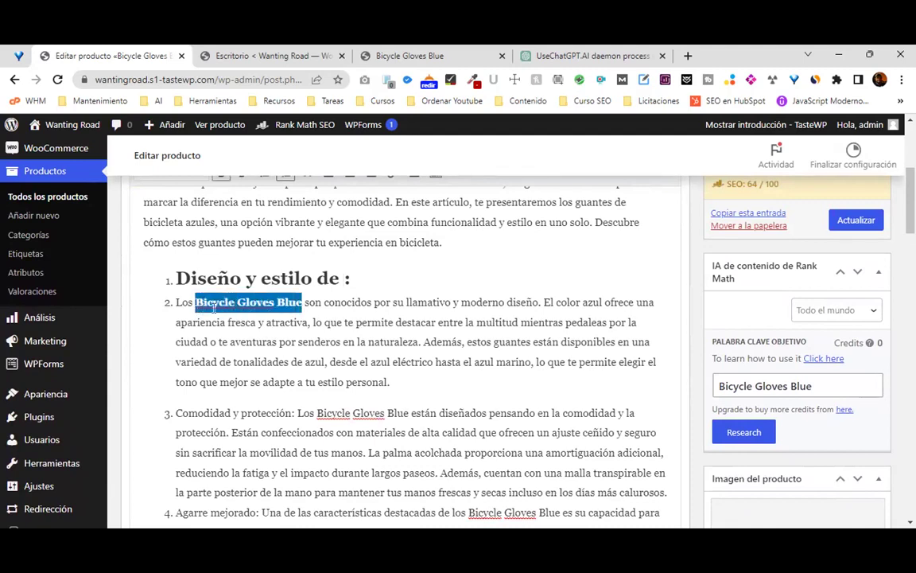
{"action": "left_click", "coordinate": [344, 280]}
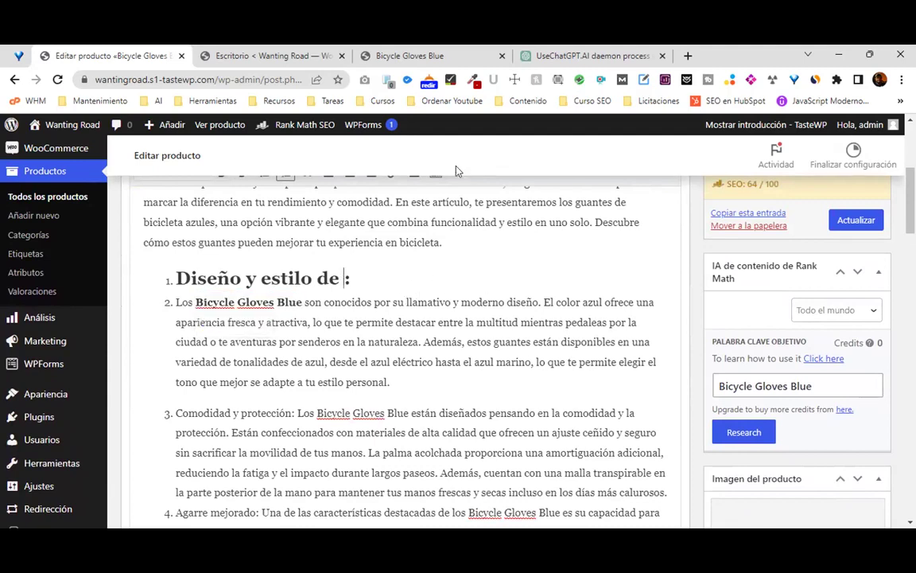
{"action": "key", "text": "ctrl+v"}
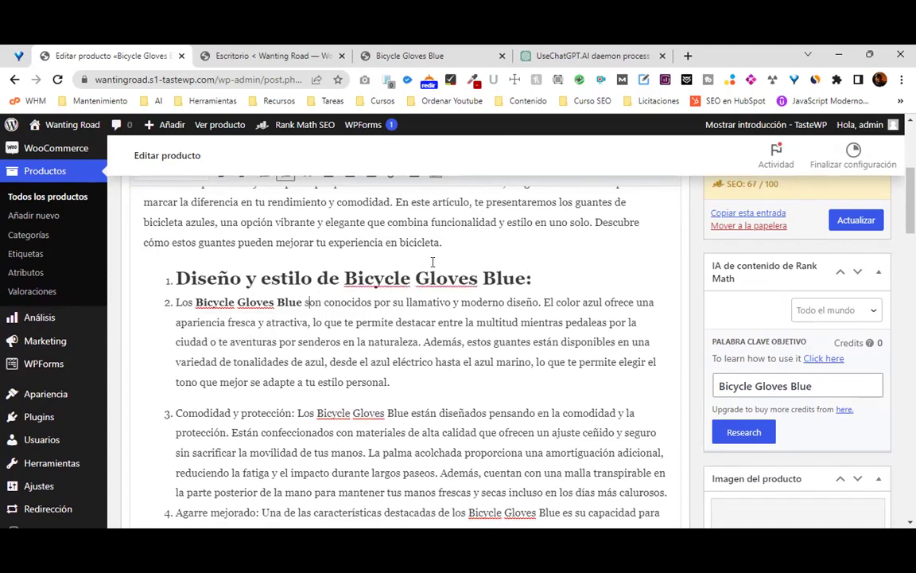
Examine the Rank Math score and the basic and additional SEO checks after the subheading edit.
{"action": "scroll", "coordinate": [429, 338], "scroll_direction": "down", "scroll_amount": 10}
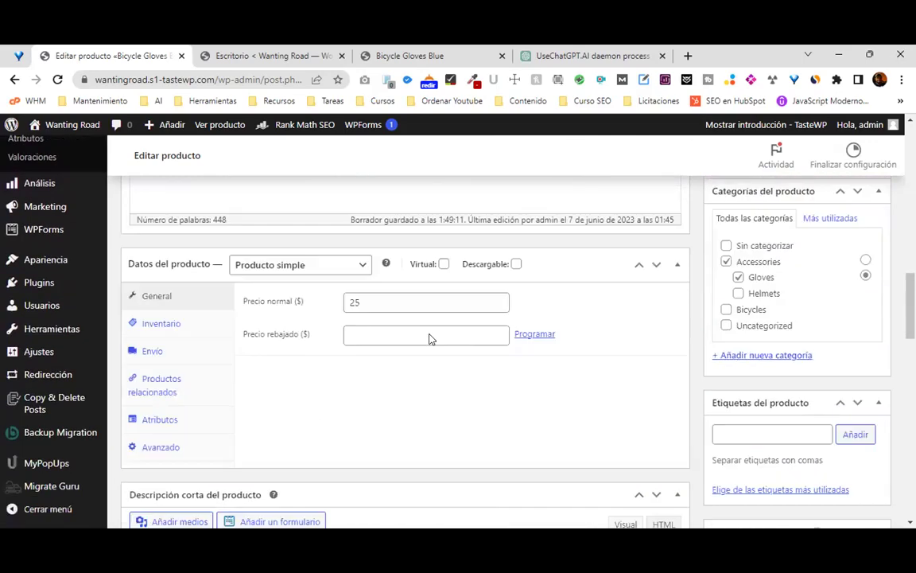
{"action": "scroll", "coordinate": [429, 338], "scroll_direction": "down", "scroll_amount": 15}
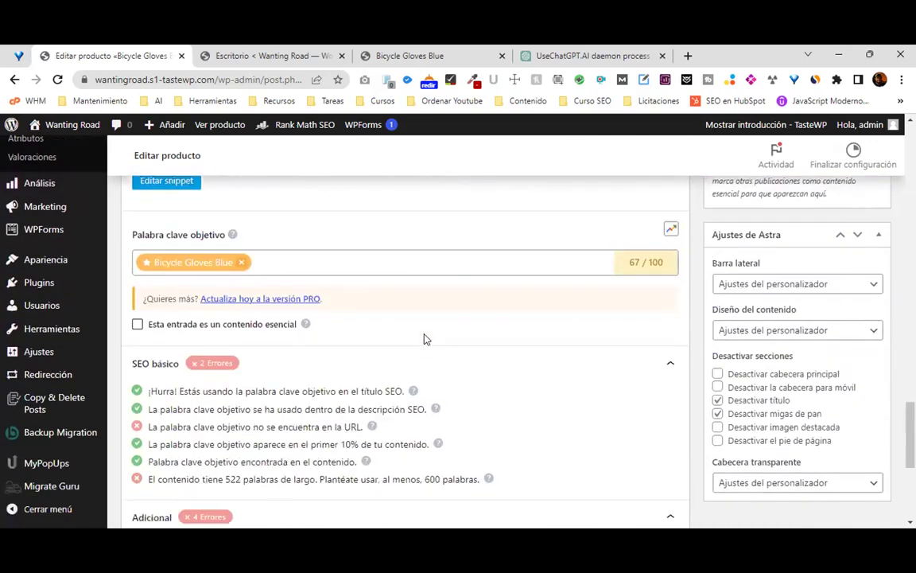
{"action": "scroll", "coordinate": [424, 339], "scroll_direction": "down", "scroll_amount": 3}
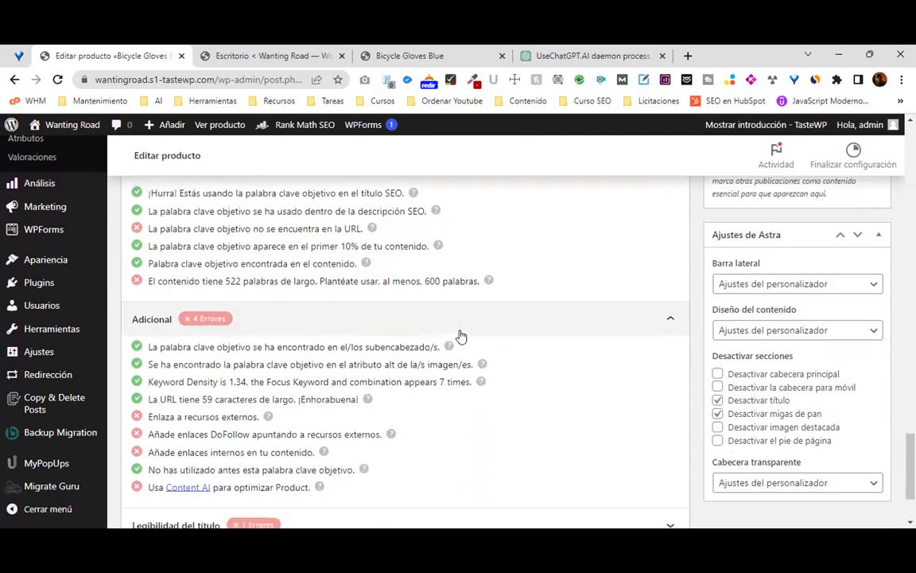
{"action": "scroll", "coordinate": [294, 373], "scroll_direction": "down", "scroll_amount": 1}
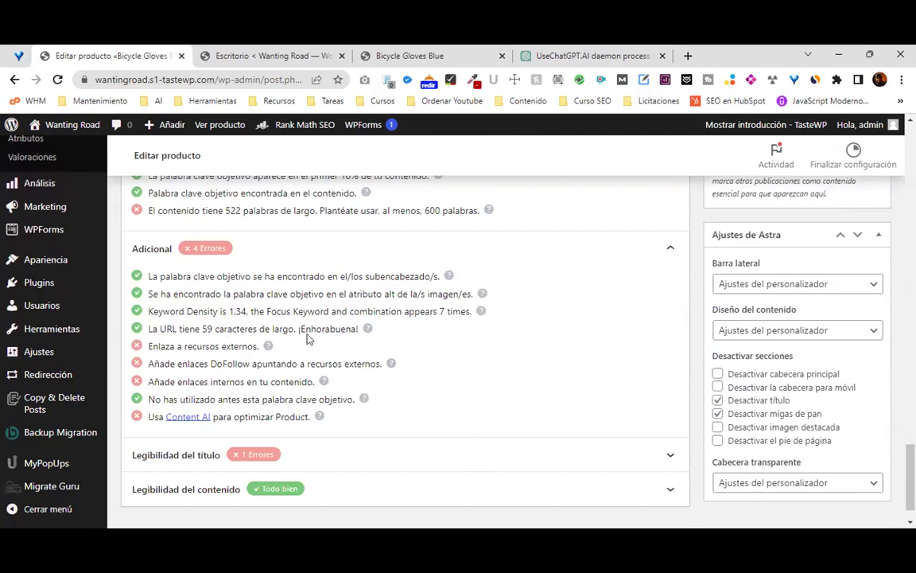
Search Google for "ciclismo" in a new browser tab.
{"action": "scroll", "coordinate": [538, 334], "scroll_direction": "up", "scroll_amount": 1}
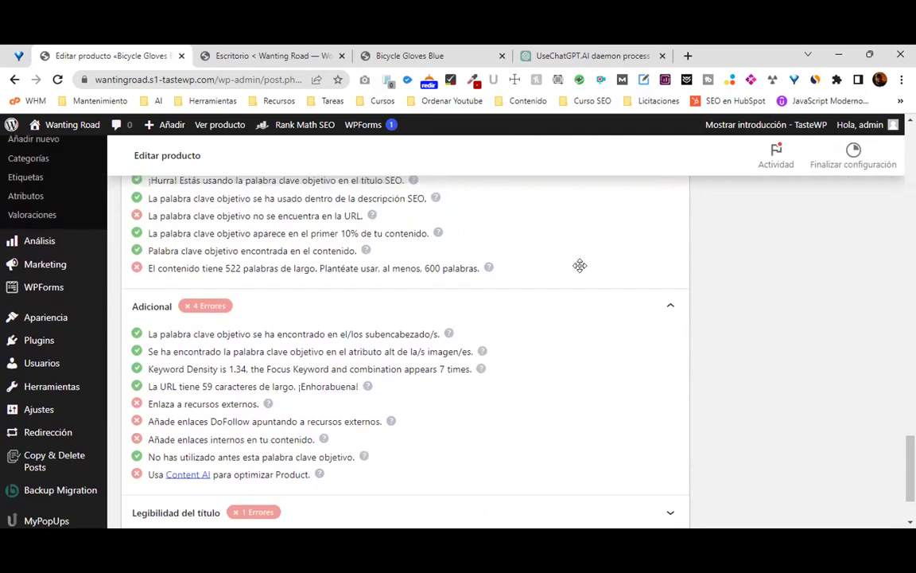
{"action": "scroll", "coordinate": [573, 239], "scroll_direction": "up", "scroll_amount": 7}
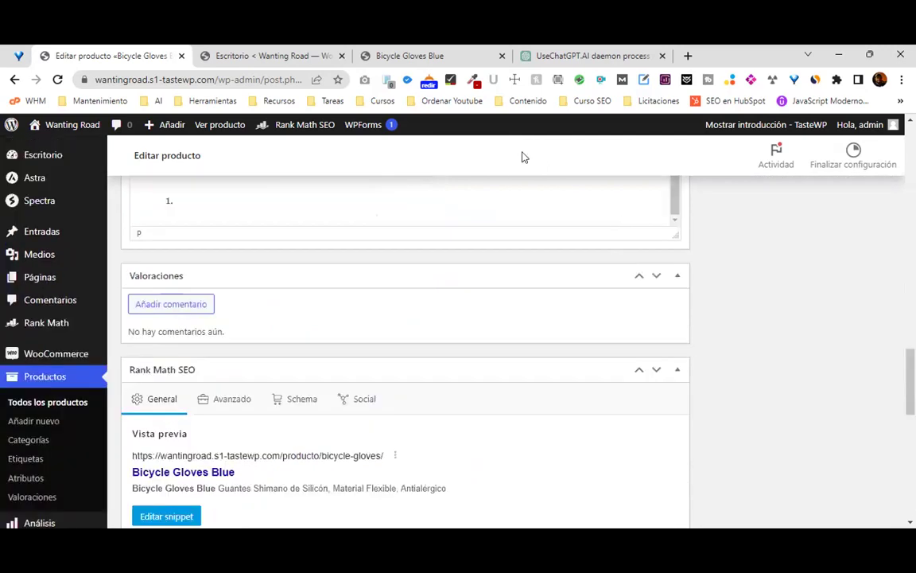
{"action": "left_click", "coordinate": [688, 56]}
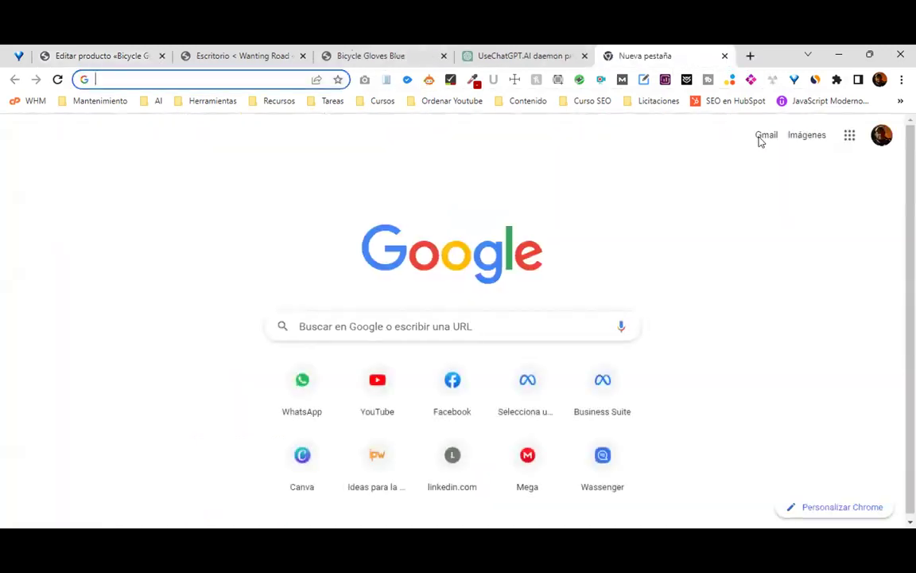
{"action": "type", "text": "ciclismo"}
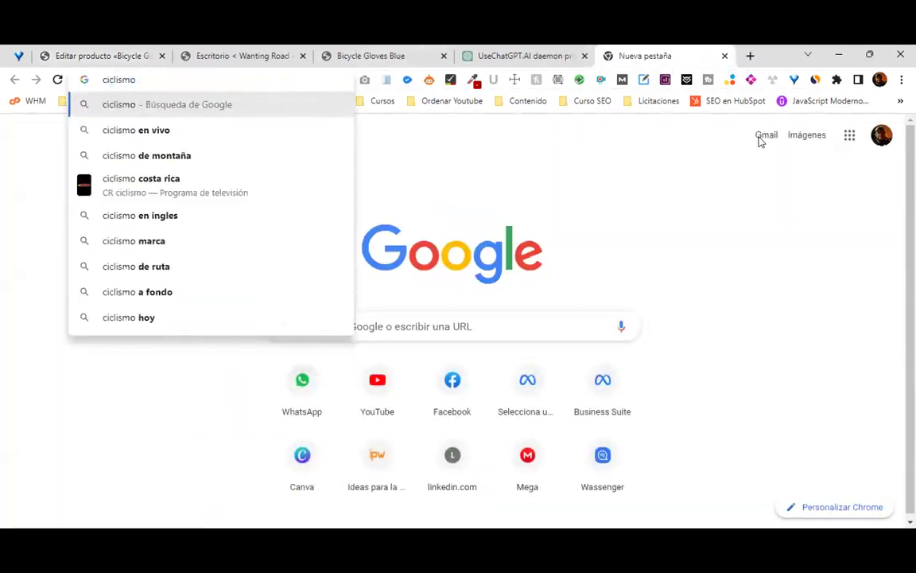
{"action": "key", "text": "Return"}
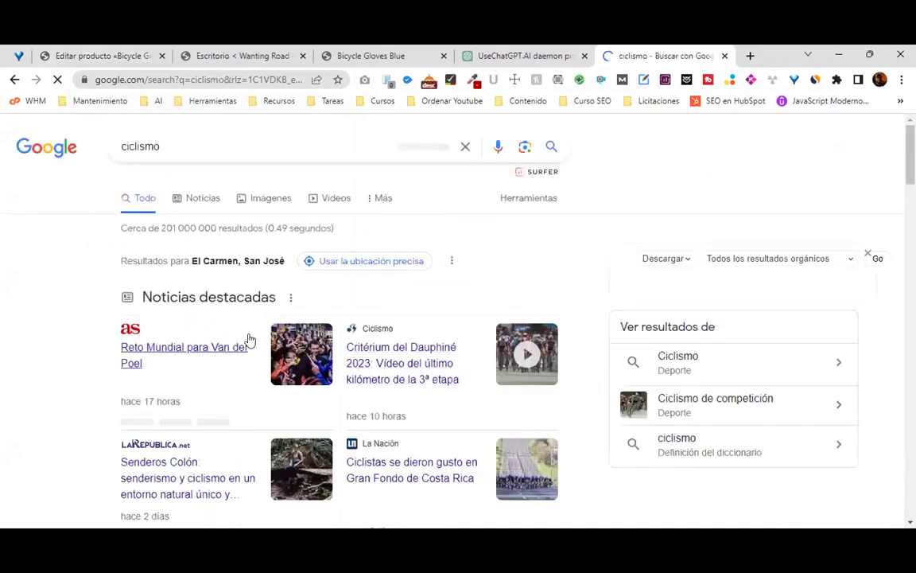
Open the "Reto Mundial para Van der Poel" article, copy its web address, close it and return to the product editor.
{"action": "left_click", "coordinate": [195, 348]}
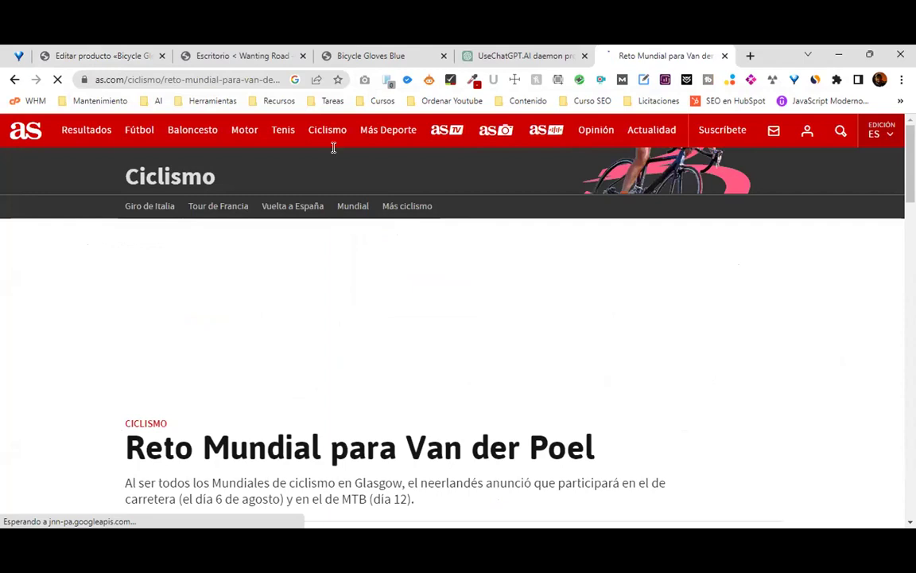
{"action": "left_click", "coordinate": [259, 80]}
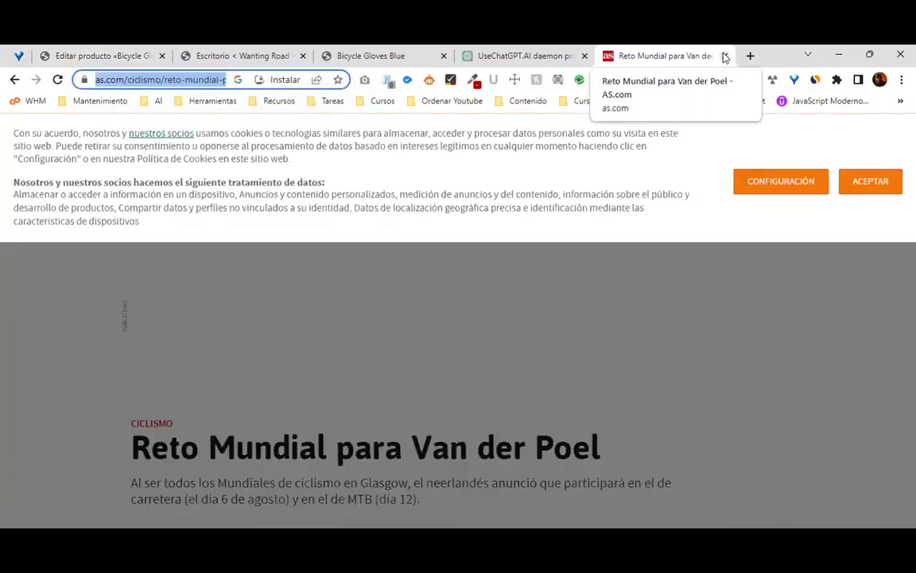
{"action": "left_click", "coordinate": [724, 56]}
{"action": "left_click", "coordinate": [381, 54]}
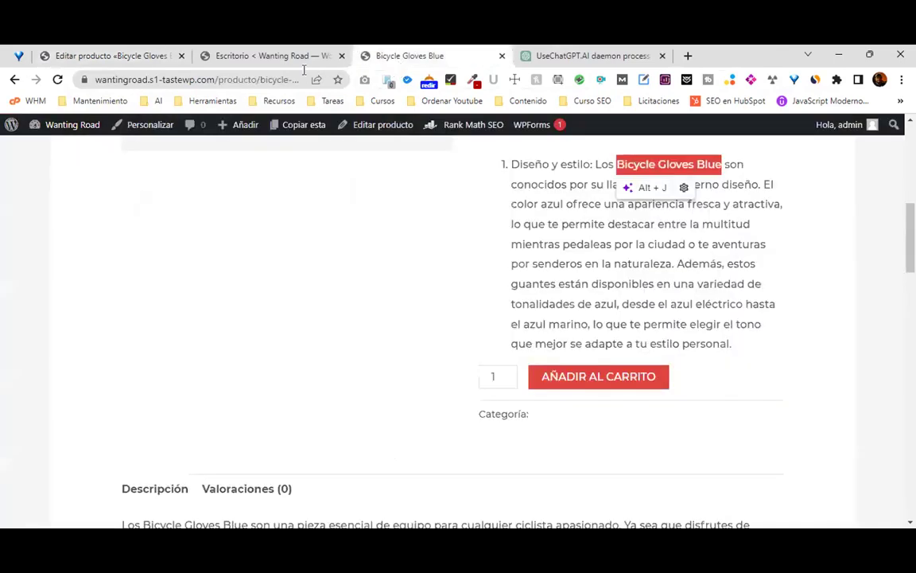
{"action": "left_click", "coordinate": [127, 58]}
Write "Los usa Van der Potel" in the empty numbered item of the product's short description.
{"action": "scroll", "coordinate": [424, 281], "scroll_direction": "up", "scroll_amount": 4}
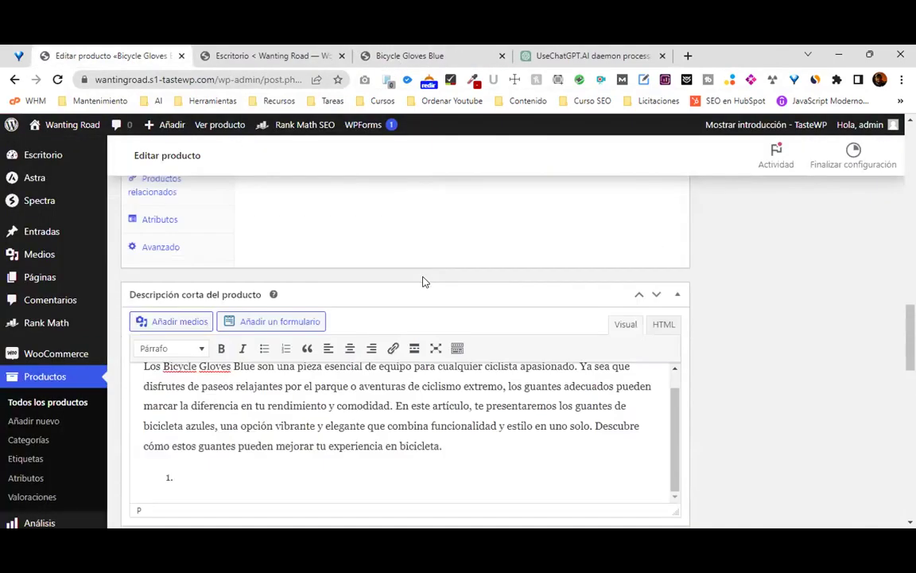
{"action": "scroll", "coordinate": [418, 287], "scroll_direction": "down", "scroll_amount": 5}
{"action": "scroll", "coordinate": [280, 222], "scroll_direction": "up", "scroll_amount": 4}
{"action": "scroll", "coordinate": [195, 390], "scroll_direction": "down", "scroll_amount": 2}
{"action": "left_click", "coordinate": [168, 420]}
{"action": "type", "text": "Los is"}
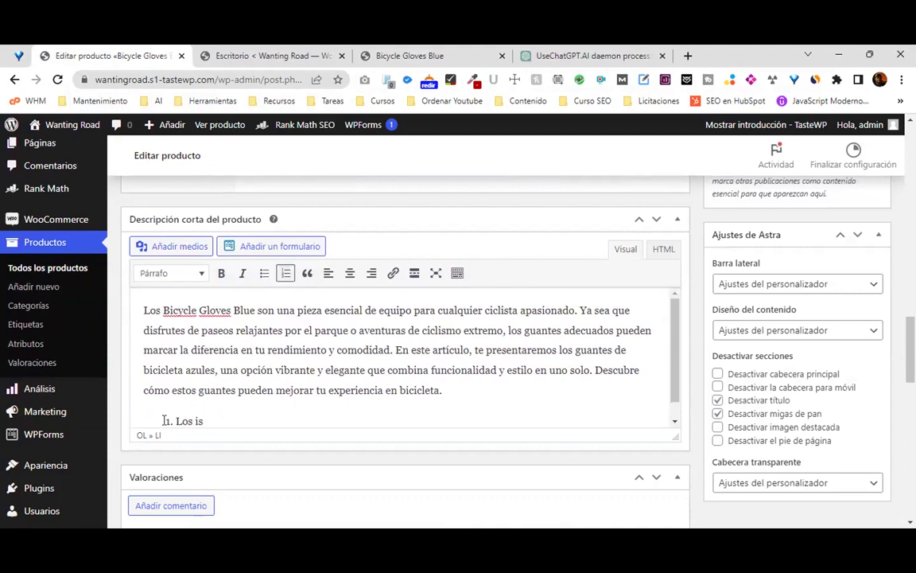
{"action": "type", "text": "a sa Van der Potel"}
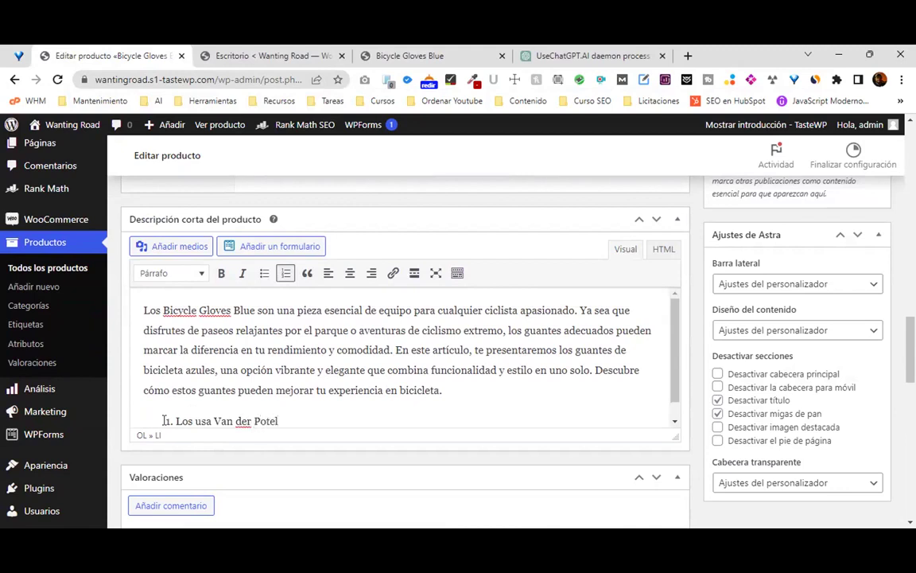
Link the words "der Potel" in the short description to the copied as.com cycling article address.
{"action": "left_click_drag", "start_coordinate": [238, 420], "coordinate": [297, 395]}
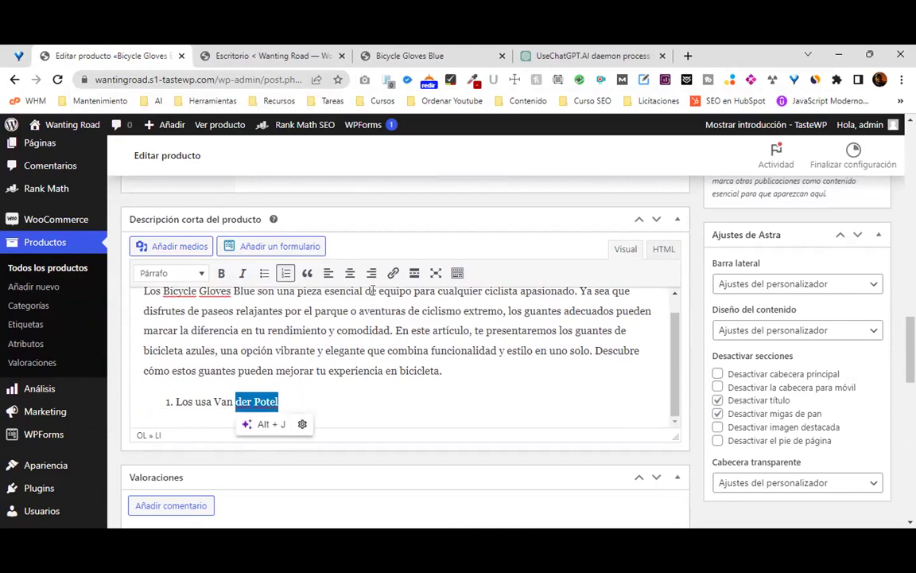
{"action": "left_click", "coordinate": [393, 273]}
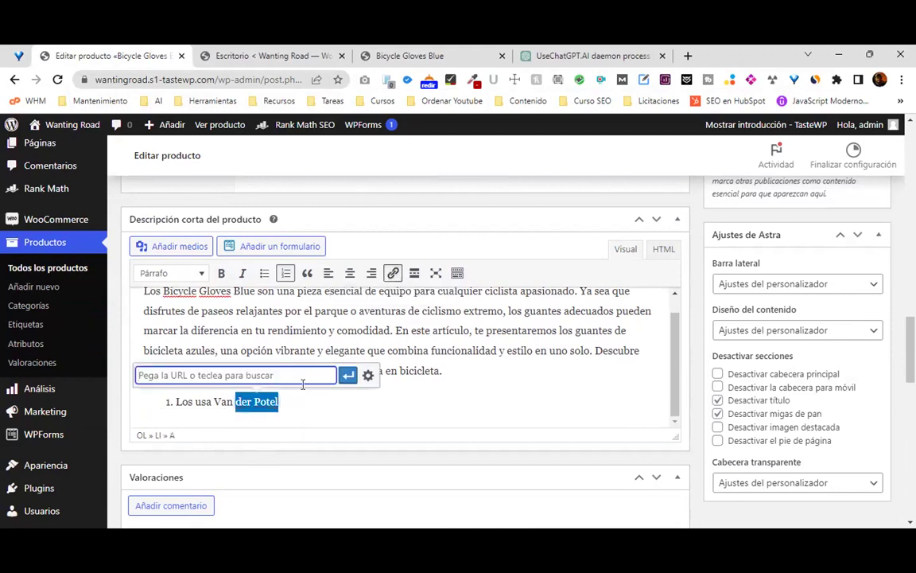
{"action": "key", "text": "ctrl+v"}
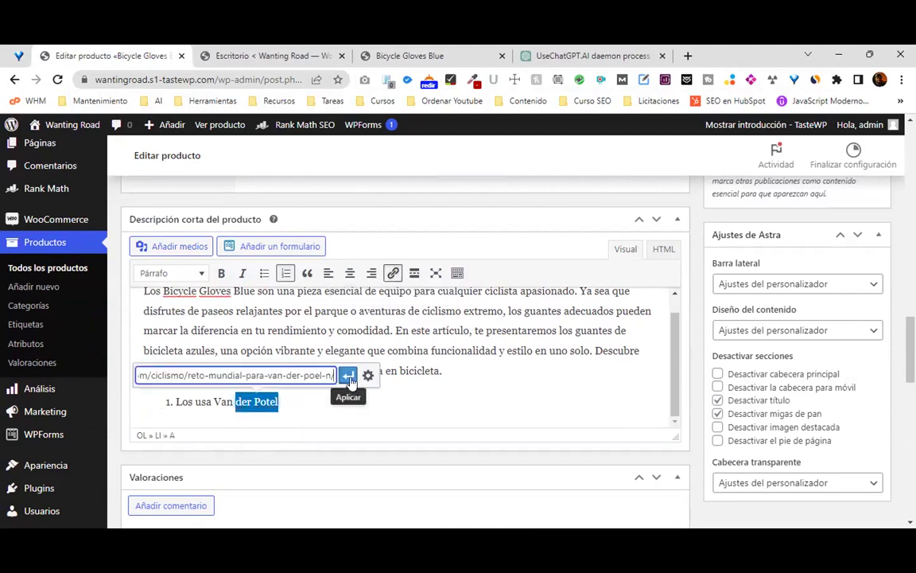
{"action": "left_click", "coordinate": [349, 377]}
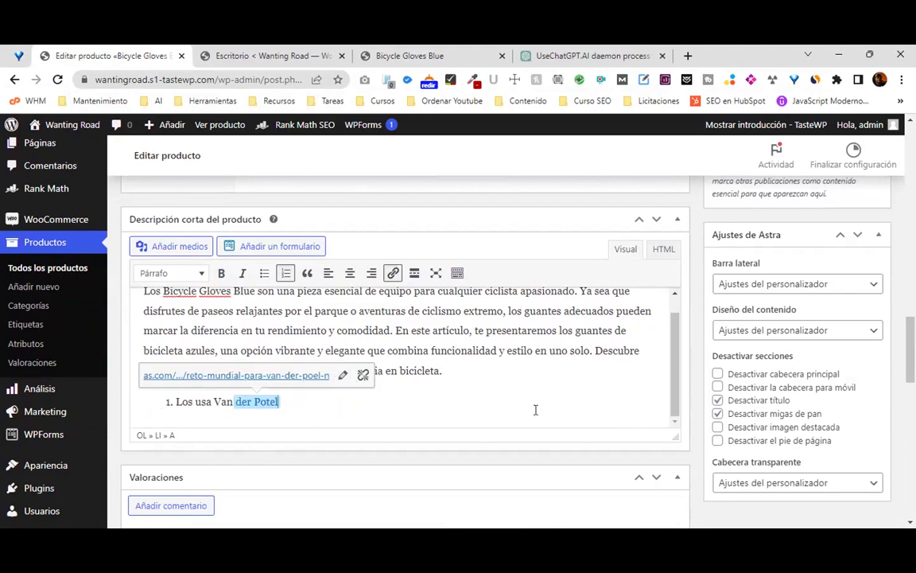
Examine the Rank Math additional checks, the product description and the overall SEO score after adding the external link.
{"action": "scroll", "coordinate": [536, 410], "scroll_direction": "down", "scroll_amount": 15}
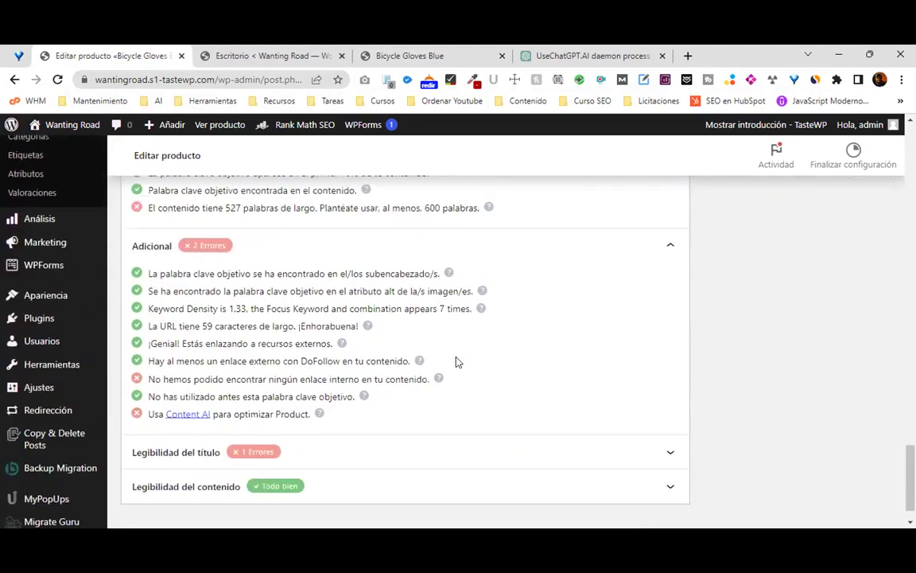
{"action": "scroll", "coordinate": [326, 388], "scroll_direction": "up", "scroll_amount": 1}
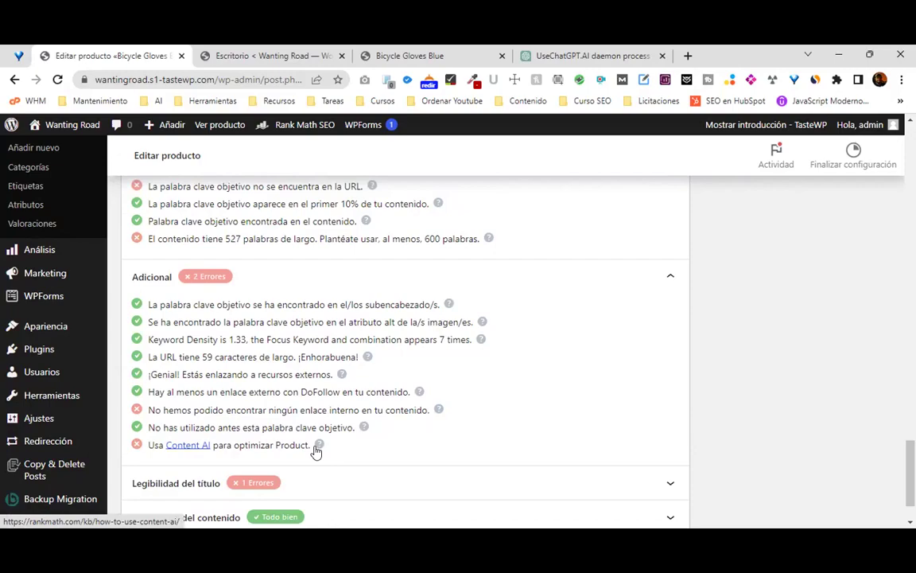
{"action": "scroll", "coordinate": [801, 321], "scroll_direction": "up", "scroll_amount": 20}
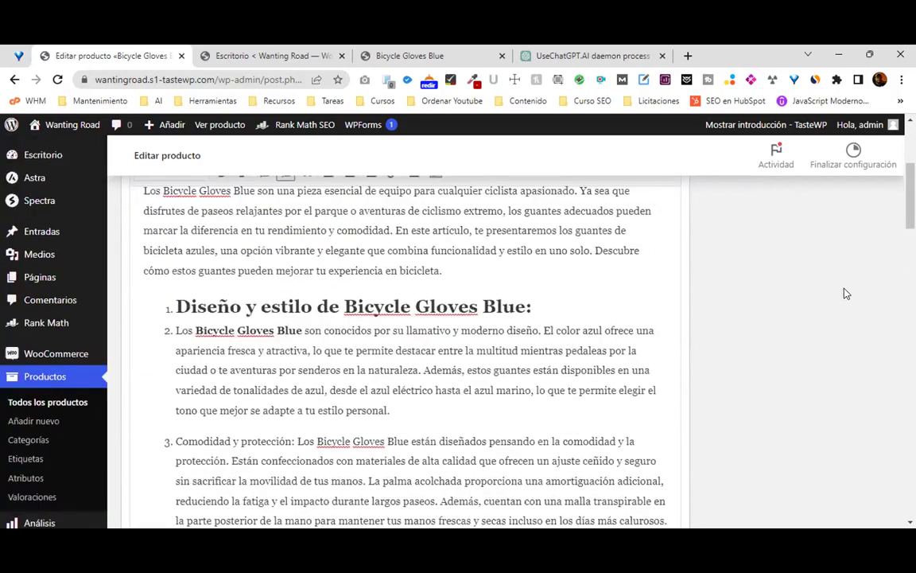
{"action": "scroll", "coordinate": [845, 298], "scroll_direction": "up", "scroll_amount": 3}
{"action": "scroll", "coordinate": [788, 327], "scroll_direction": "down", "scroll_amount": 3}
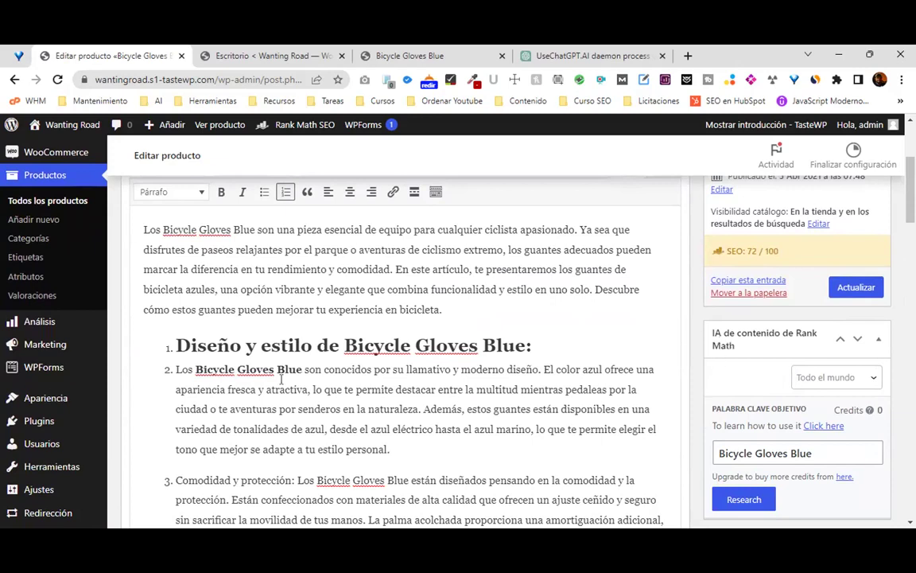
{"action": "scroll", "coordinate": [720, 348], "scroll_direction": "down", "scroll_amount": 2}
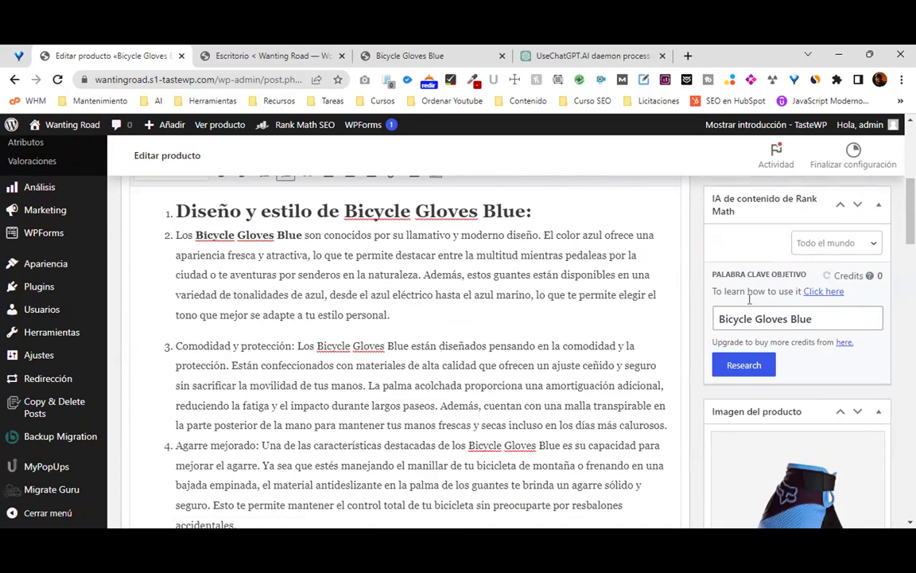
{"action": "scroll", "coordinate": [590, 294], "scroll_direction": "down", "scroll_amount": 15}
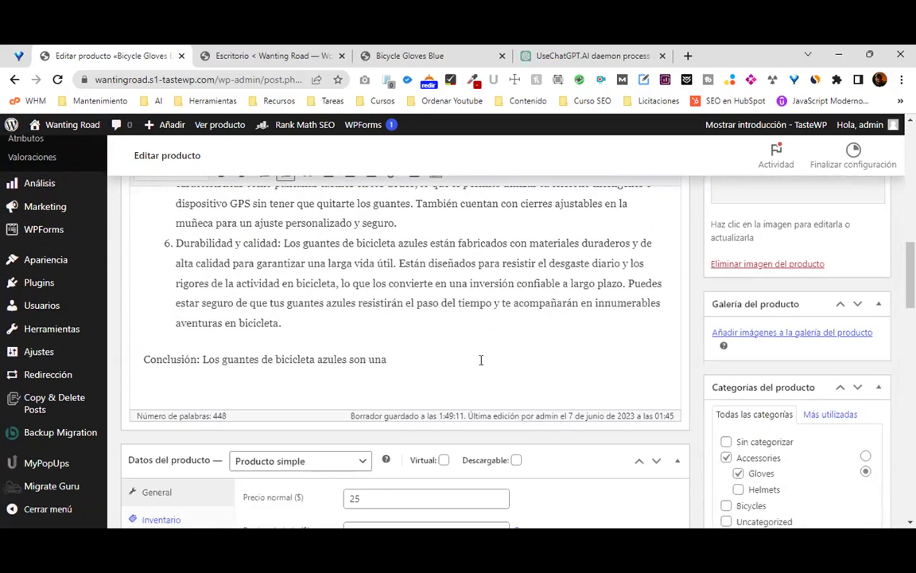
{"action": "scroll", "coordinate": [393, 359], "scroll_direction": "down", "scroll_amount": 15}
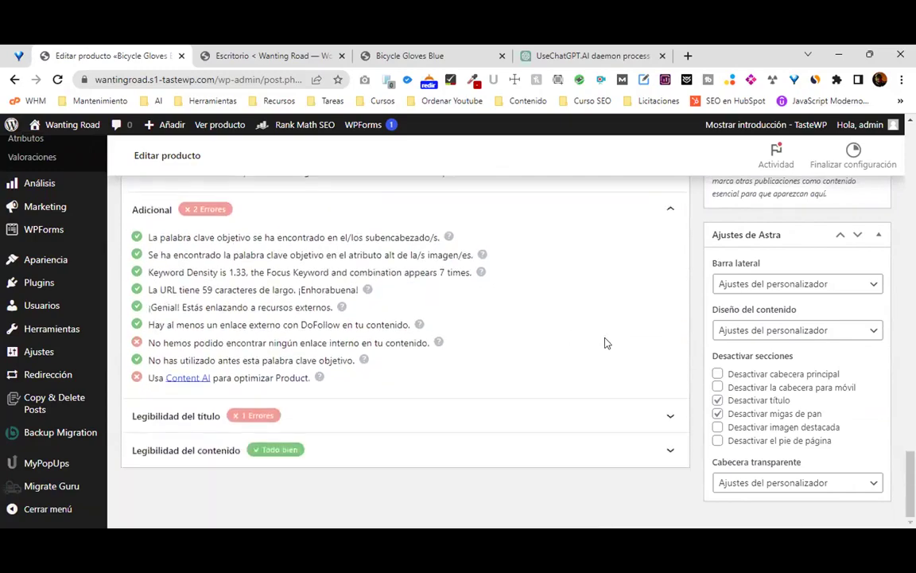
{"action": "scroll", "coordinate": [605, 343], "scroll_direction": "up", "scroll_amount": 10}
{"action": "scroll", "coordinate": [605, 338], "scroll_direction": "up", "scroll_amount": 15}
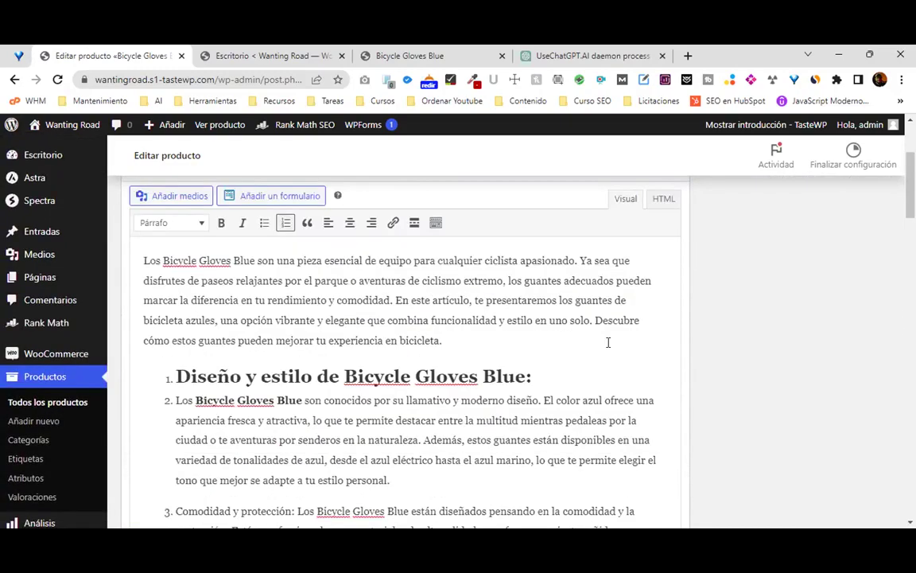
{"action": "scroll", "coordinate": [800, 295], "scroll_direction": "down", "scroll_amount": 6}
{"action": "scroll", "coordinate": [792, 288], "scroll_direction": "up", "scroll_amount": 5}
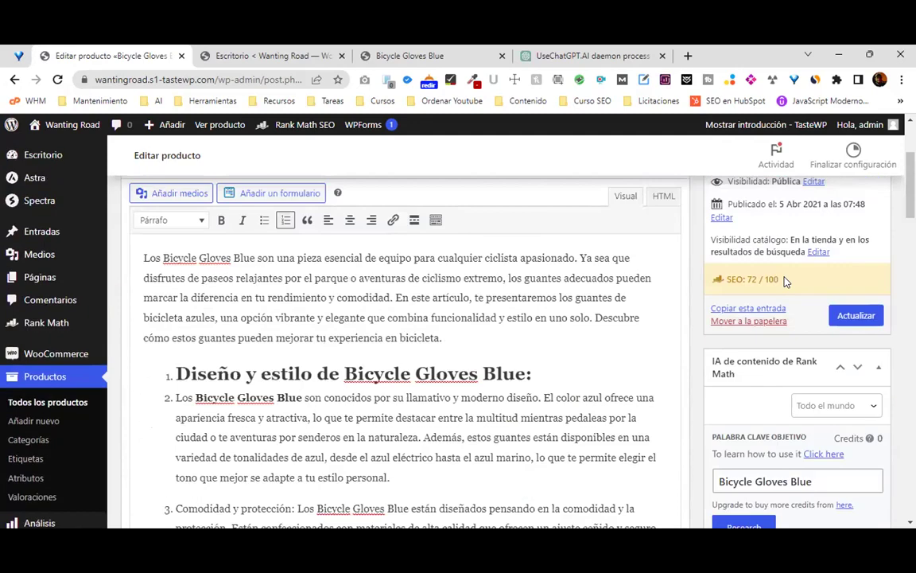
{"action": "scroll", "coordinate": [783, 282], "scroll_direction": "up", "scroll_amount": 2}
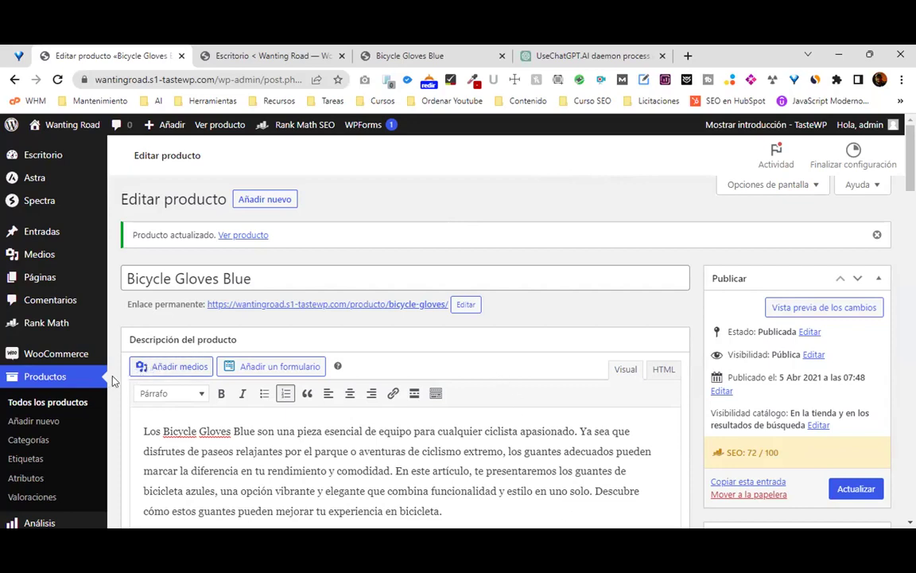
Open the Productos section of Rank Math's titles and meta settings.
{"action": "mouse_move", "coordinate": [70, 327]}
{"action": "left_click", "coordinate": [137, 326]}
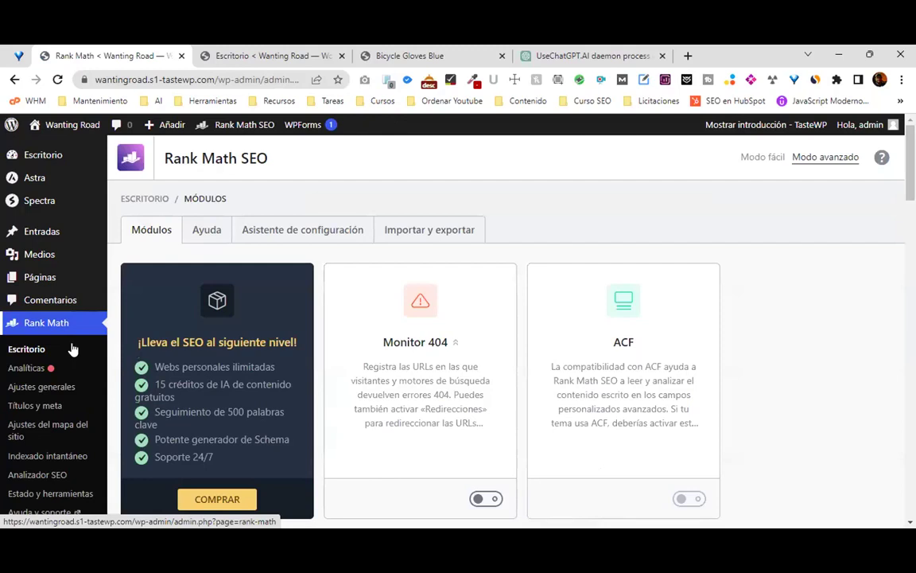
{"action": "left_click", "coordinate": [54, 324]}
{"action": "left_click", "coordinate": [49, 407]}
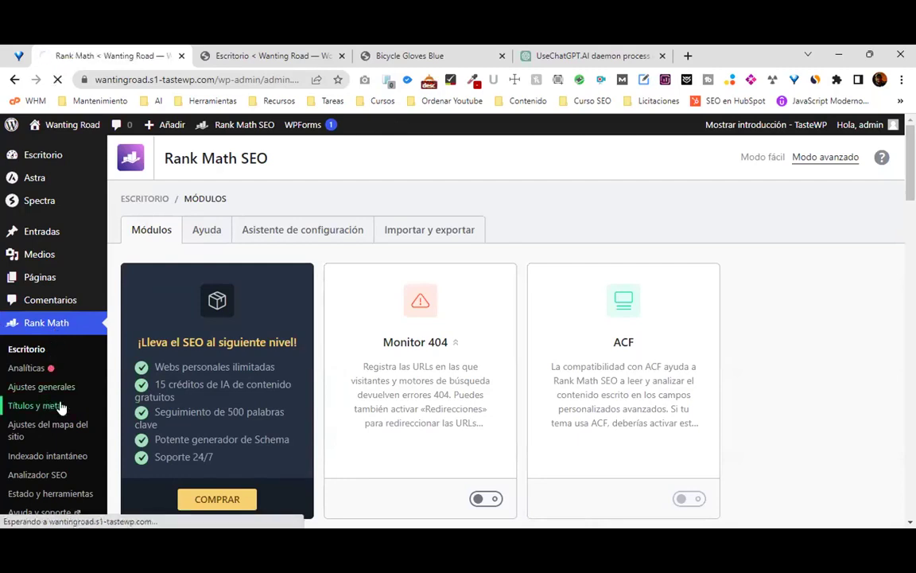
{"action": "scroll", "coordinate": [812, 301], "scroll_direction": "down", "scroll_amount": 5}
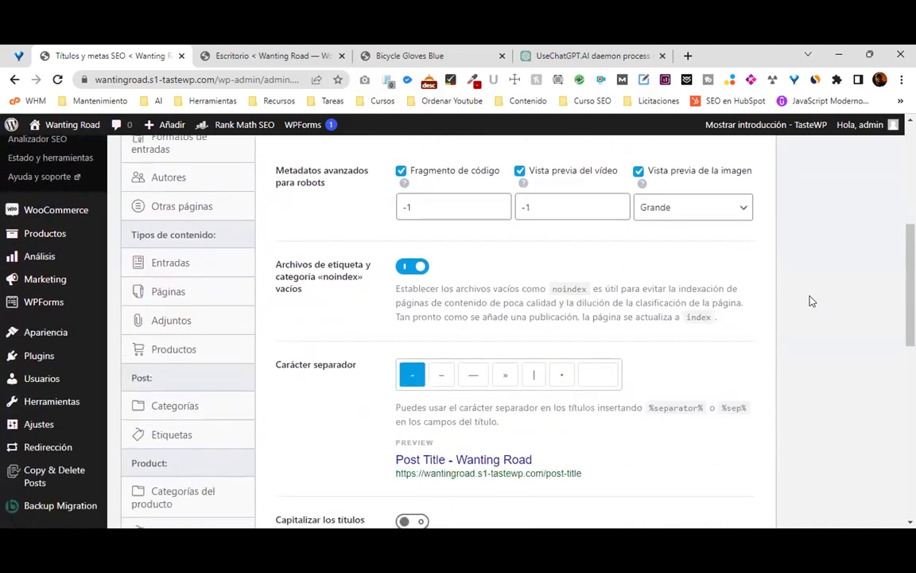
{"action": "left_click", "coordinate": [196, 355]}
{"action": "scroll", "coordinate": [825, 320], "scroll_direction": "up", "scroll_amount": 3}
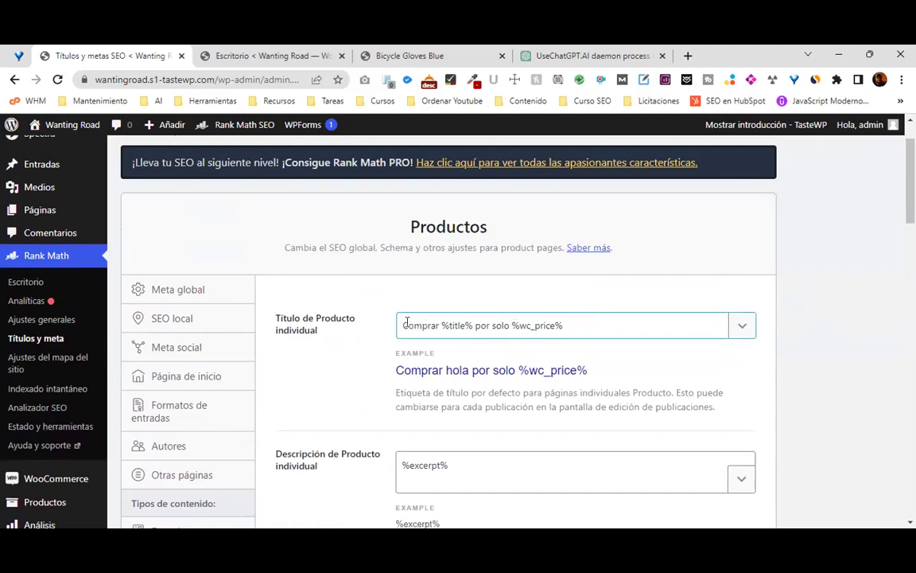
Replace the individual product title template with "Comprar" and open its list of variables.
{"action": "left_click_drag", "start_coordinate": [404, 325], "coordinate": [436, 325]}
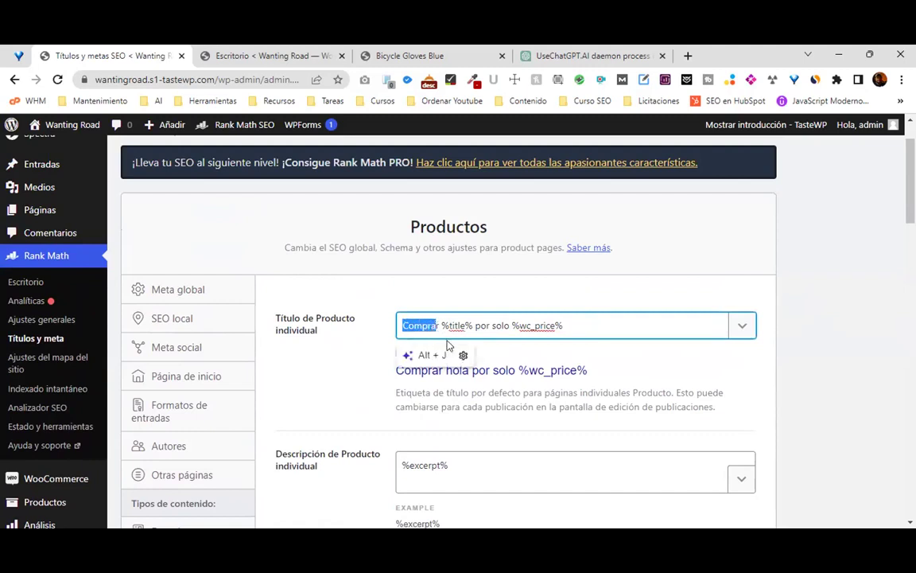
{"action": "left_click", "coordinate": [436, 326]}
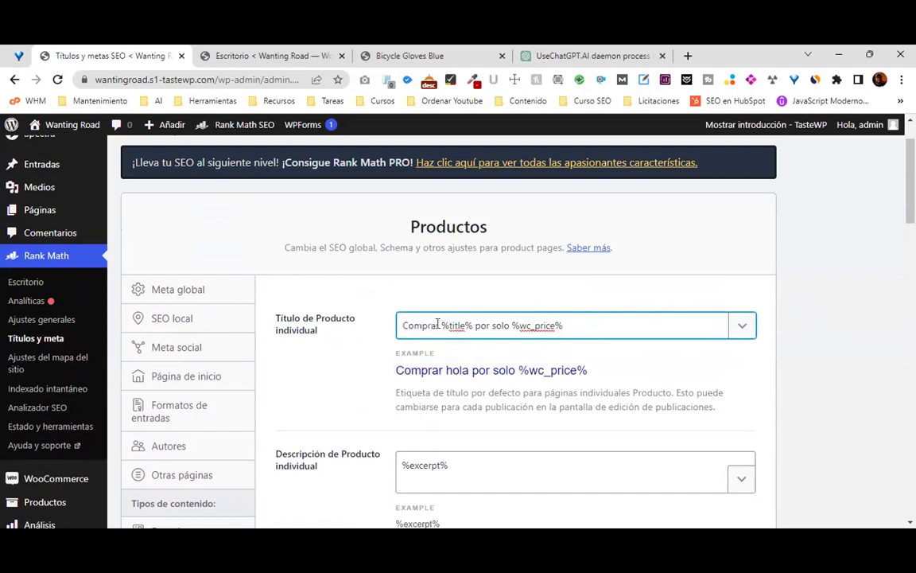
{"action": "left_click_drag", "start_coordinate": [400, 326], "coordinate": [440, 325]}
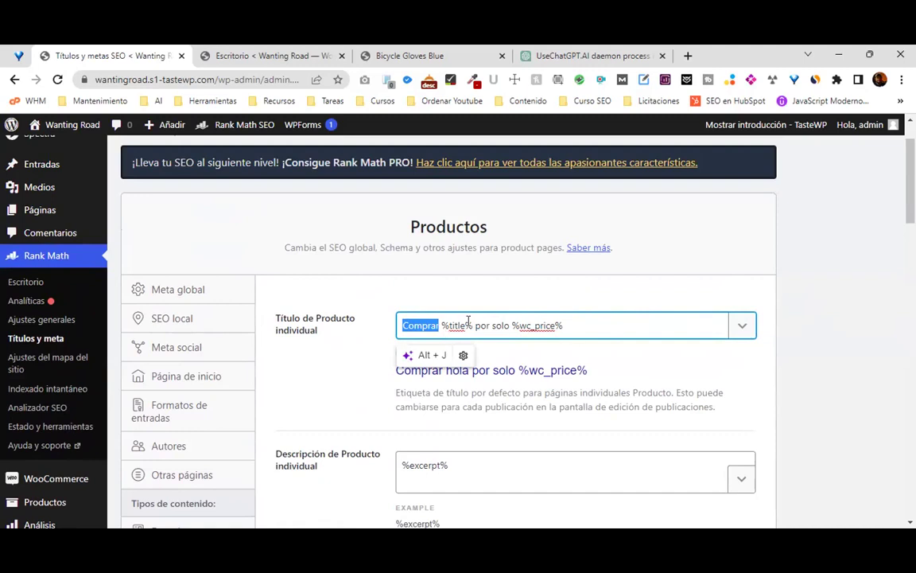
{"action": "key", "text": "ctrl+a"}
{"action": "key", "text": "BackSpace"}
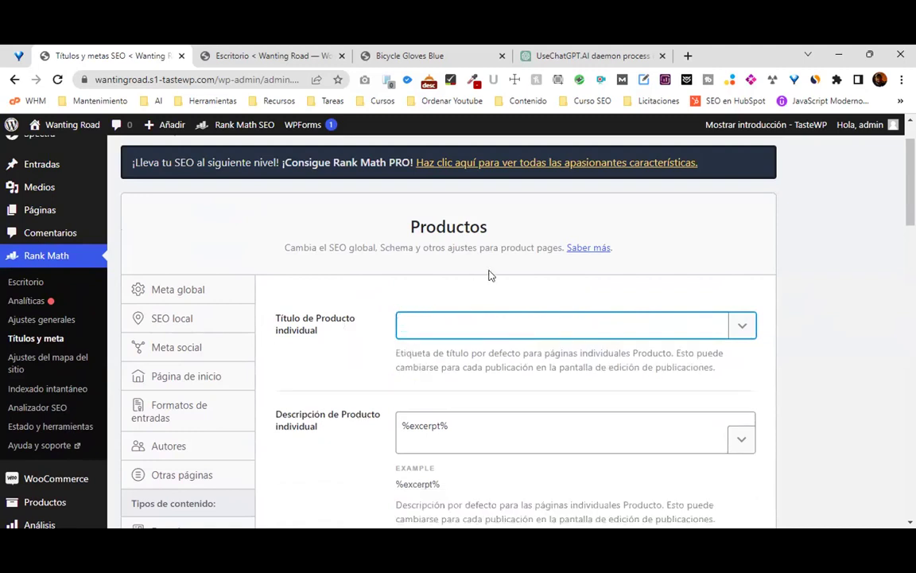
{"action": "type", "text": "Comprar"}
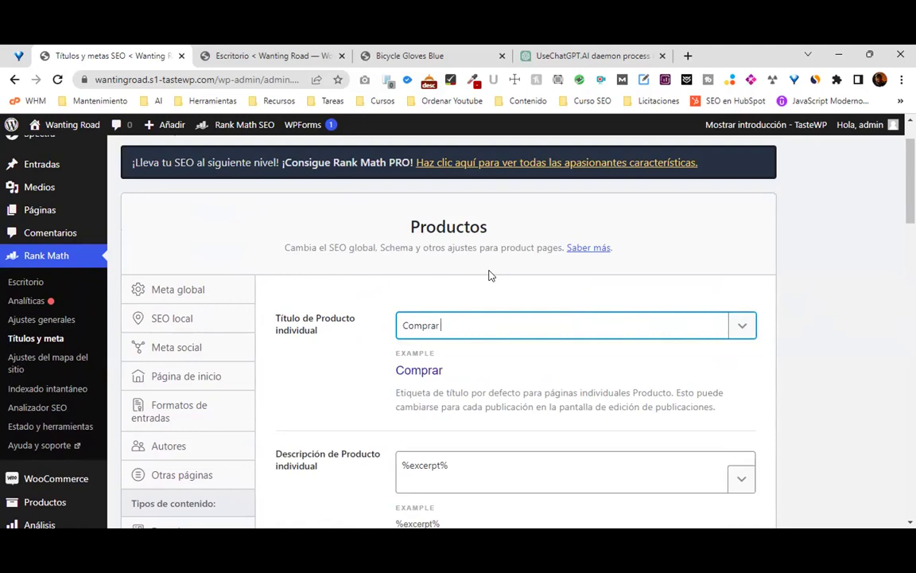
{"action": "left_click", "coordinate": [742, 330]}
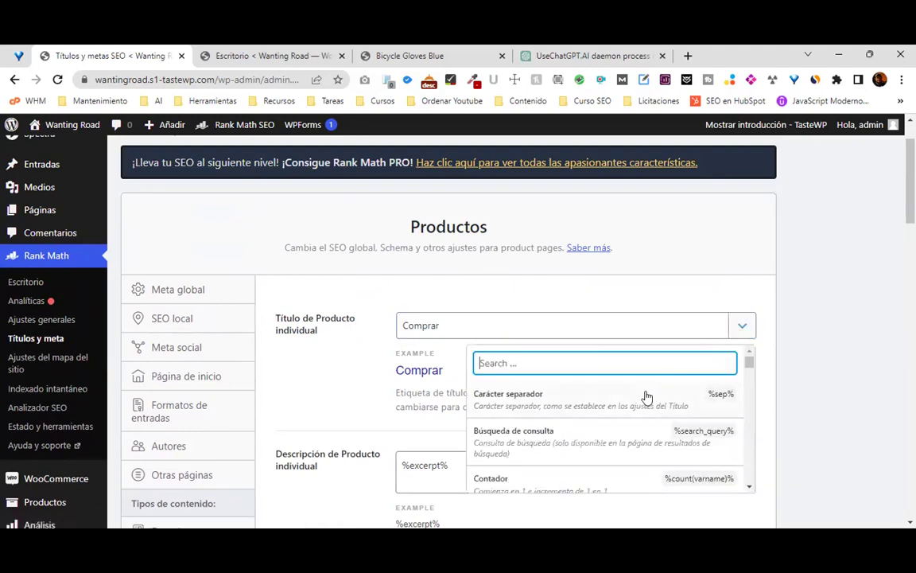
{"action": "type", "text": "titulo"}
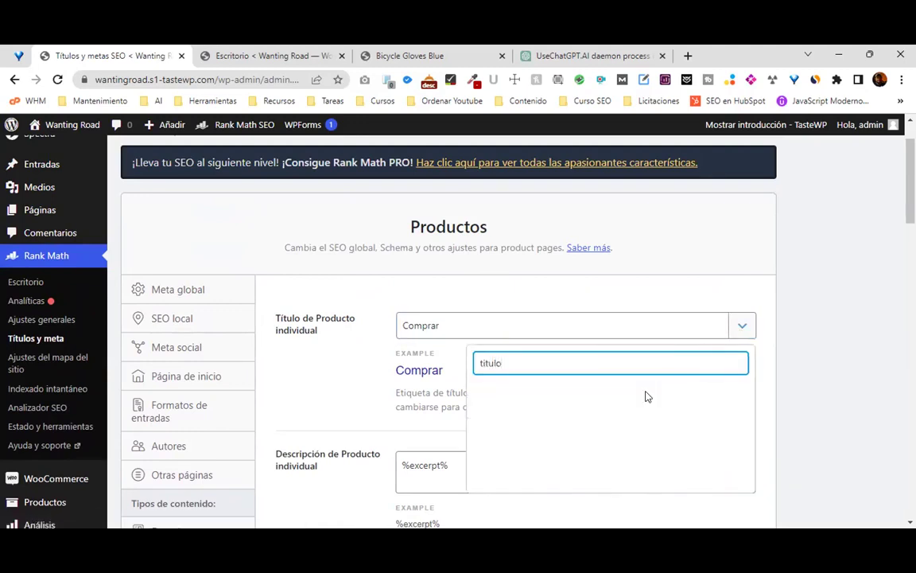
{"action": "scroll", "coordinate": [667, 401], "scroll_direction": "down", "scroll_amount": 2}
{"action": "scroll", "coordinate": [595, 385], "scroll_direction": "up", "scroll_amount": 2}
{"action": "key", "text": "BackSpace"}
{"action": "key", "text": "BackSpace"}
{"action": "key", "text": "BackSpace"}
{"action": "key", "text": "BackSpace"}
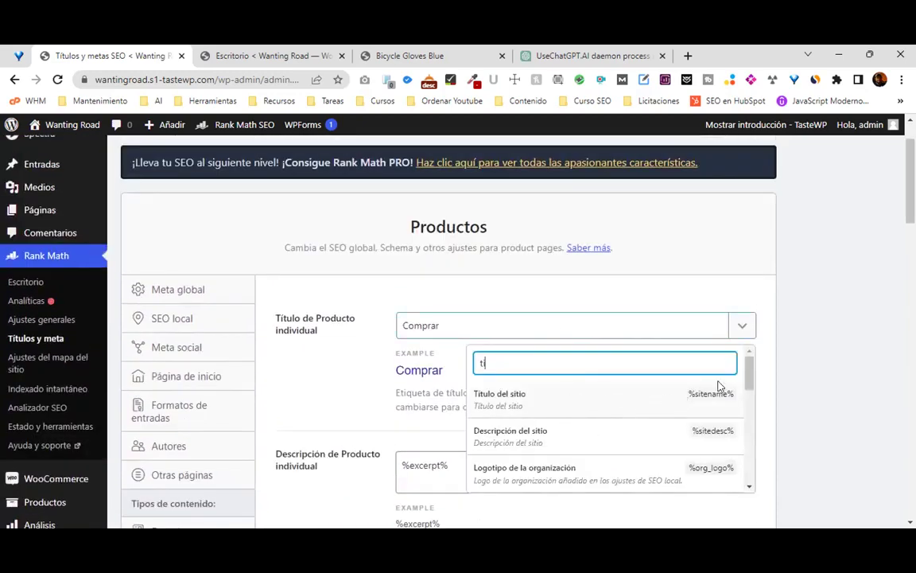
{"action": "key", "text": "BackSpace"}
{"action": "key", "text": "BackSpace"}
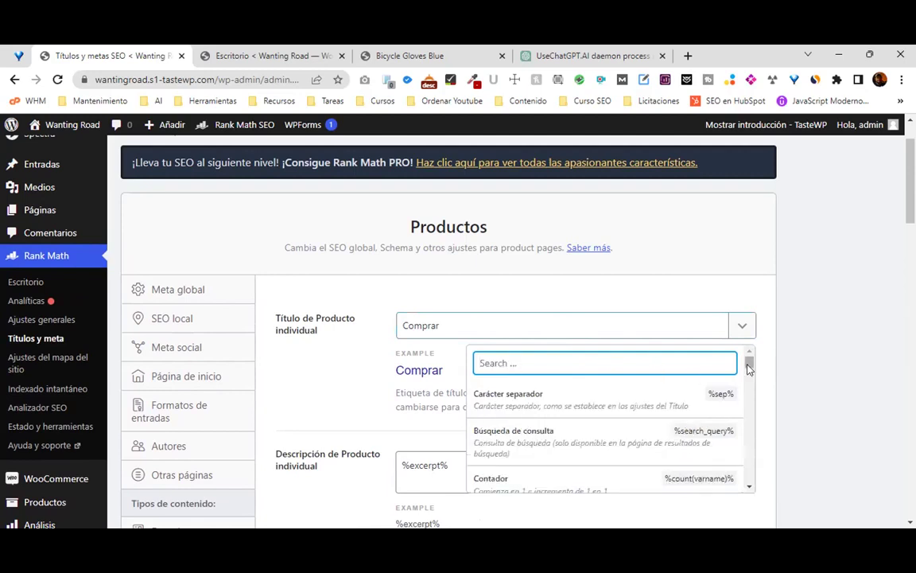
Append the post title variable %title% (Título de la entrada) to the individual product title template.
{"action": "scroll", "coordinate": [742, 473], "scroll_direction": "down", "scroll_amount": 3}
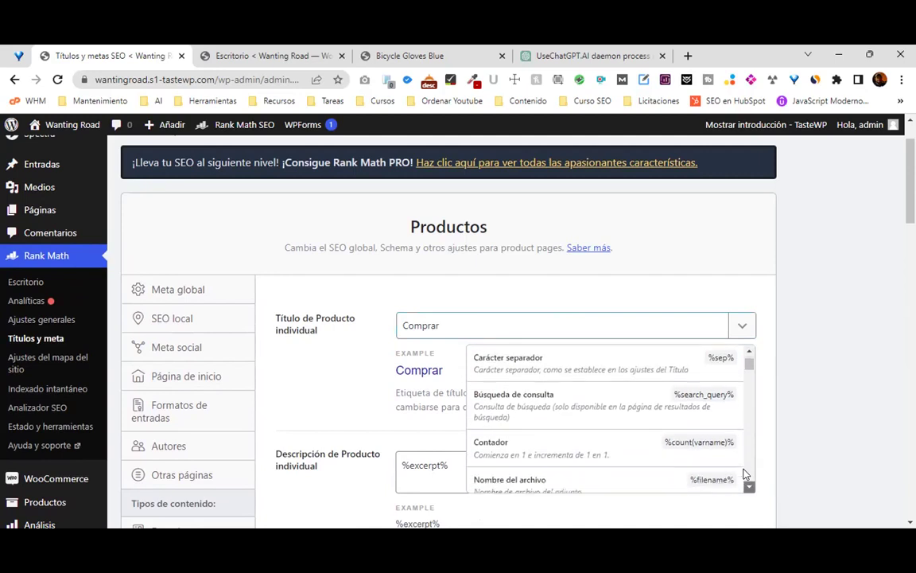
{"action": "scroll", "coordinate": [743, 474], "scroll_direction": "down", "scroll_amount": 4}
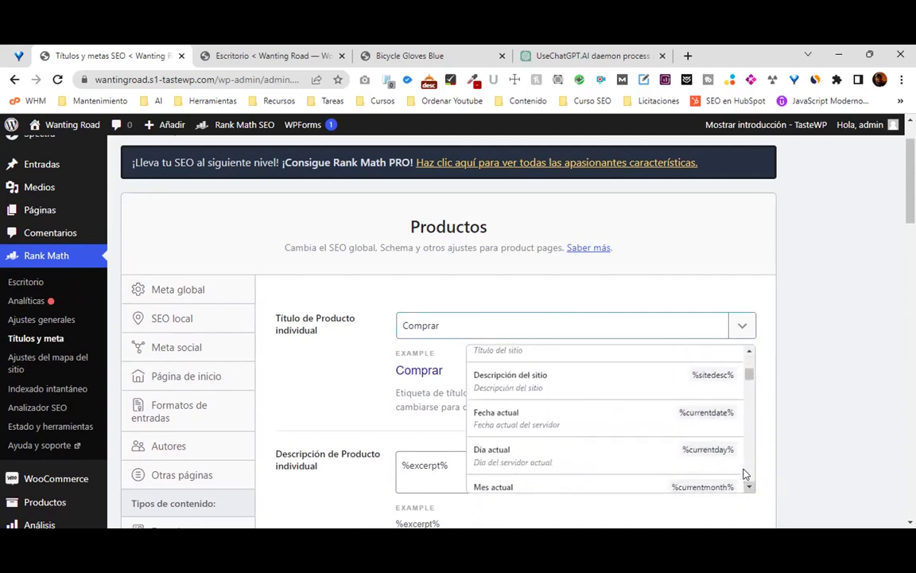
{"action": "scroll", "coordinate": [743, 474], "scroll_direction": "down", "scroll_amount": 4}
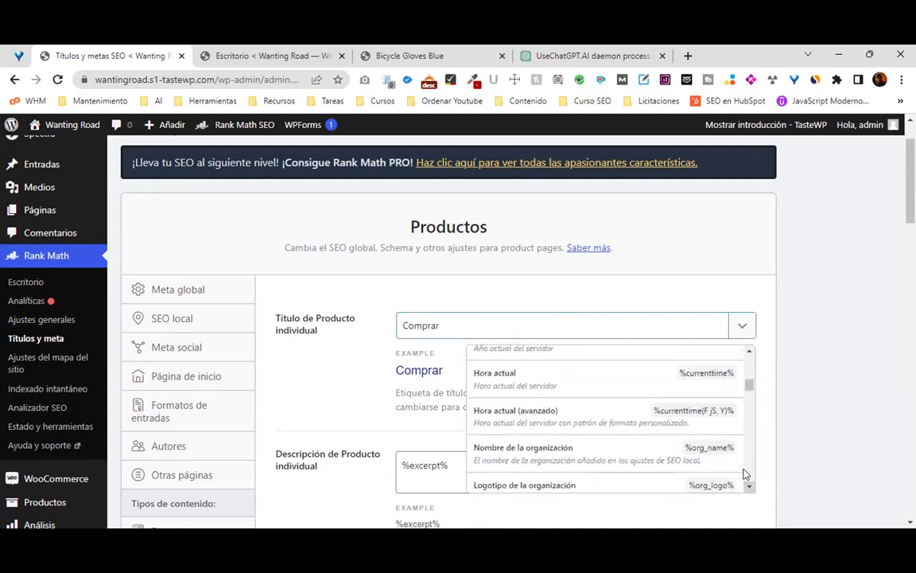
{"action": "scroll", "coordinate": [744, 474], "scroll_direction": "down", "scroll_amount": 3}
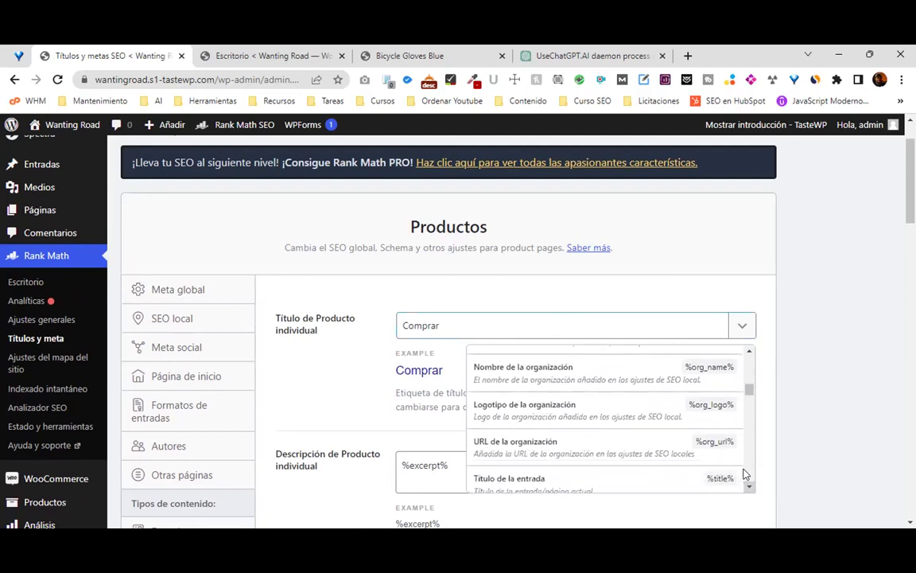
{"action": "scroll", "coordinate": [744, 474], "scroll_direction": "down", "scroll_amount": 2}
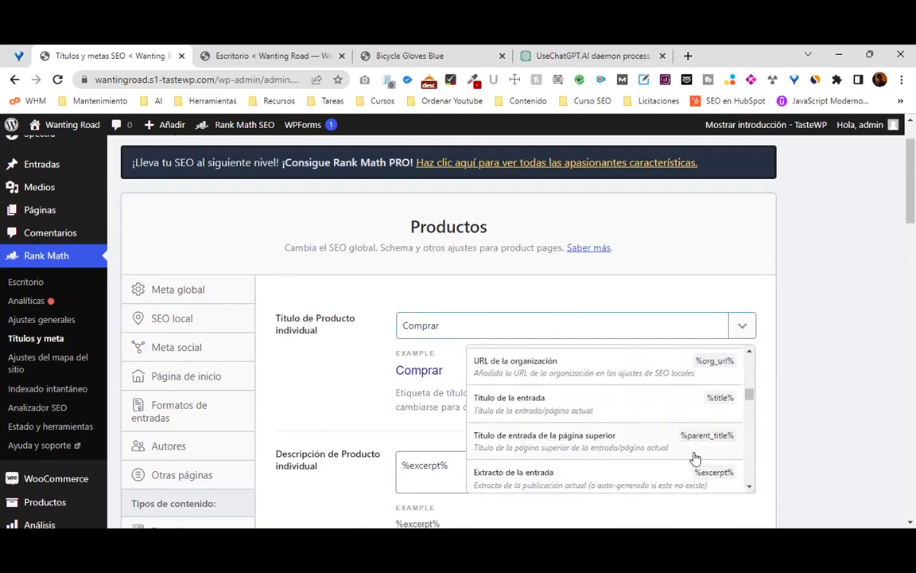
{"action": "left_click", "coordinate": [538, 400]}
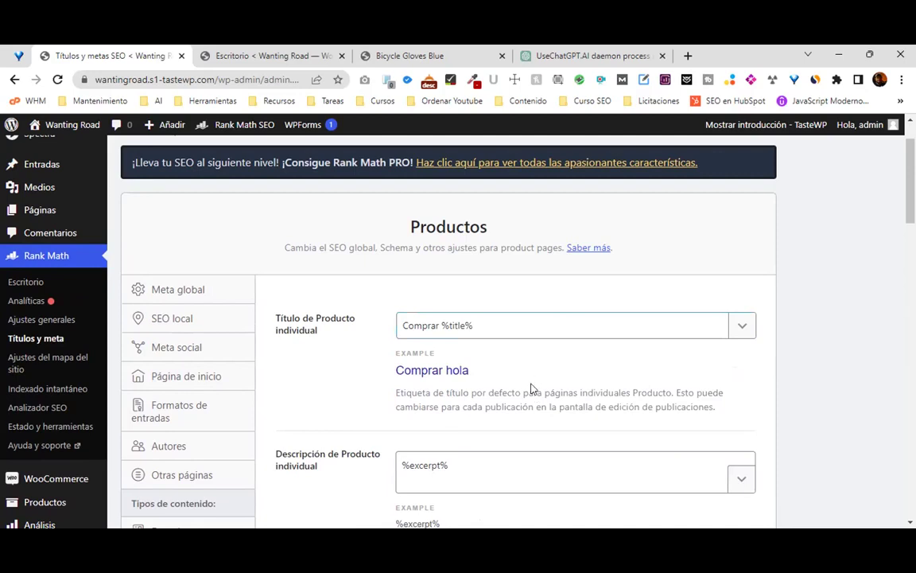
Append "por solo" followed by the product price variable %wc_price% to the individual product title template.
{"action": "left_click", "coordinate": [490, 329]}
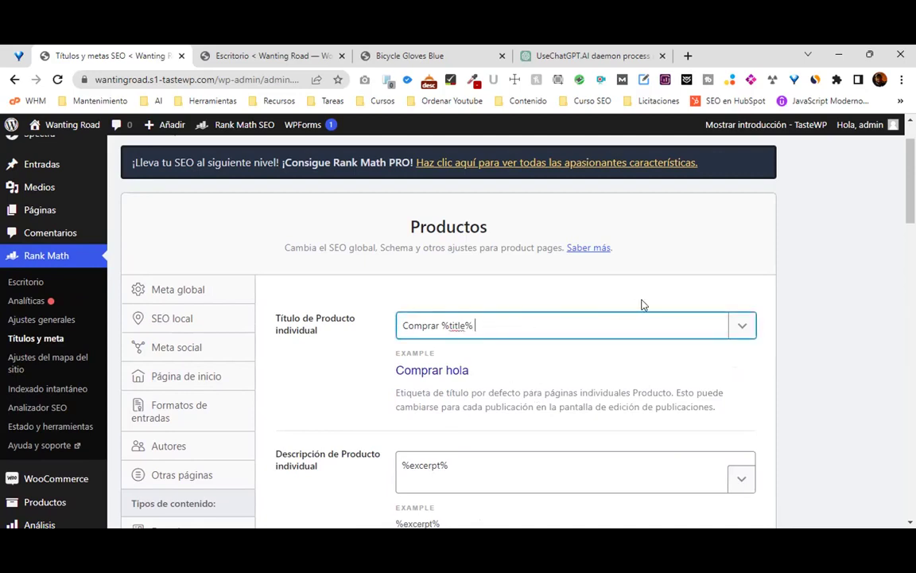
{"action": "type", "text": "por s"}
{"action": "key", "text": "BackSpace"}
{"action": "type", "text": "r solo"}
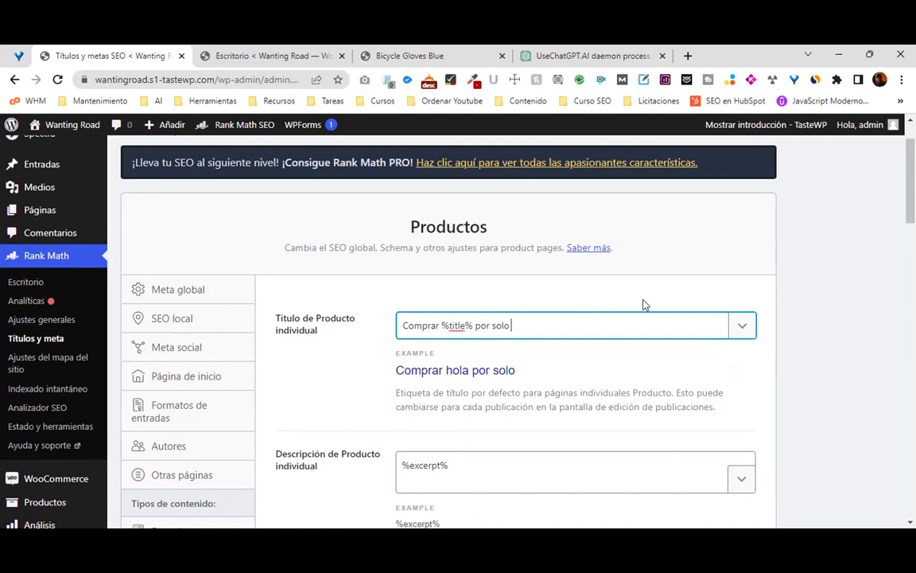
{"action": "left_click", "coordinate": [741, 326]}
{"action": "type", "text": "precio"}
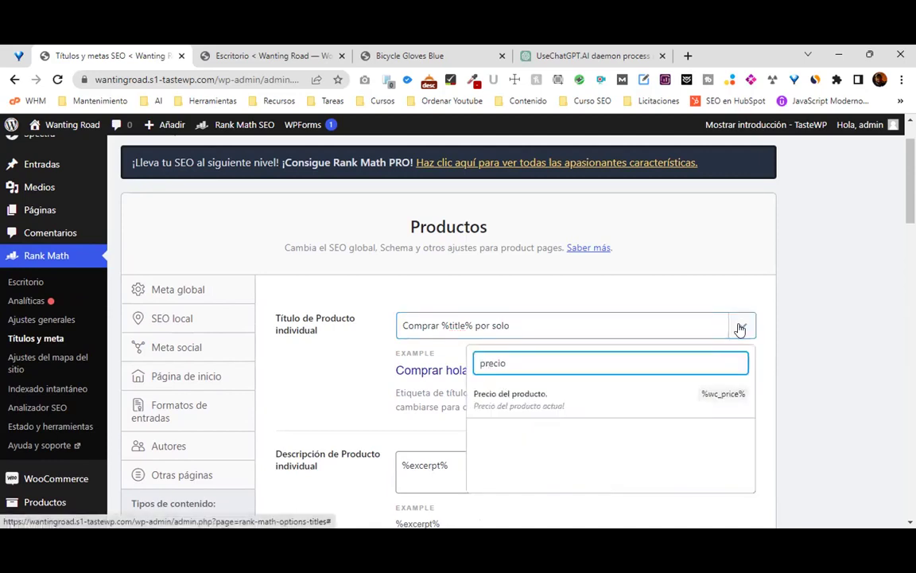
{"action": "left_click", "coordinate": [598, 396]}
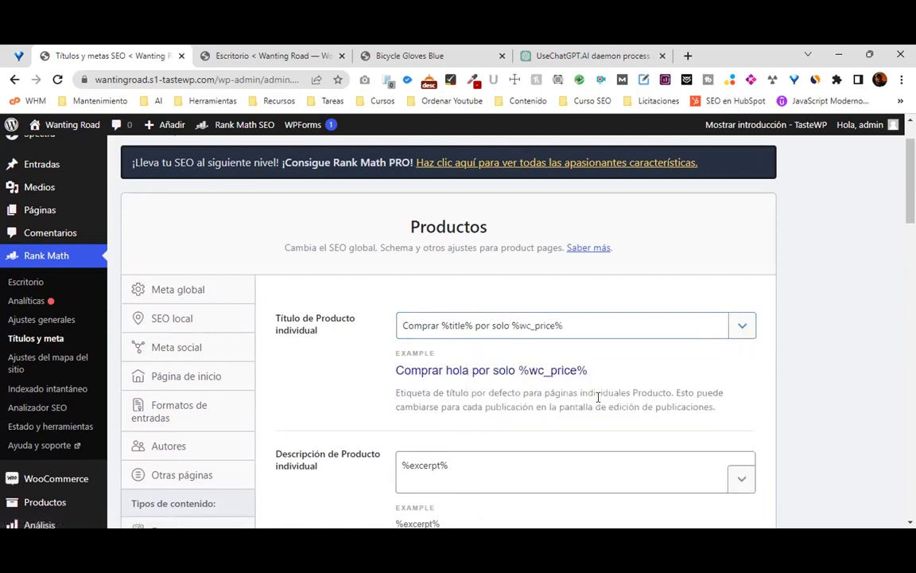
Insert the product brand variable %wc_brand% between %title% and "por solo" in the individual product title template.
{"action": "left_click", "coordinate": [474, 326]}
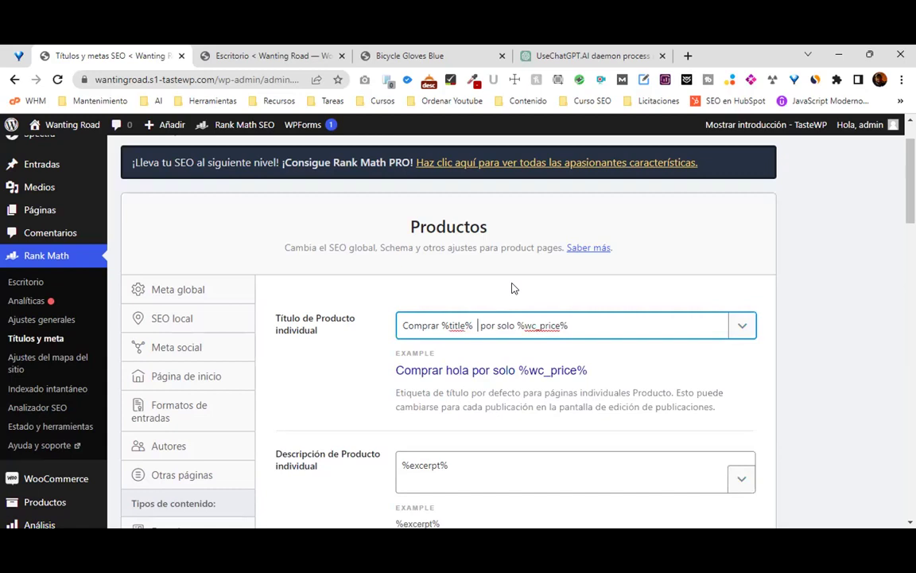
{"action": "left_click", "coordinate": [741, 326]}
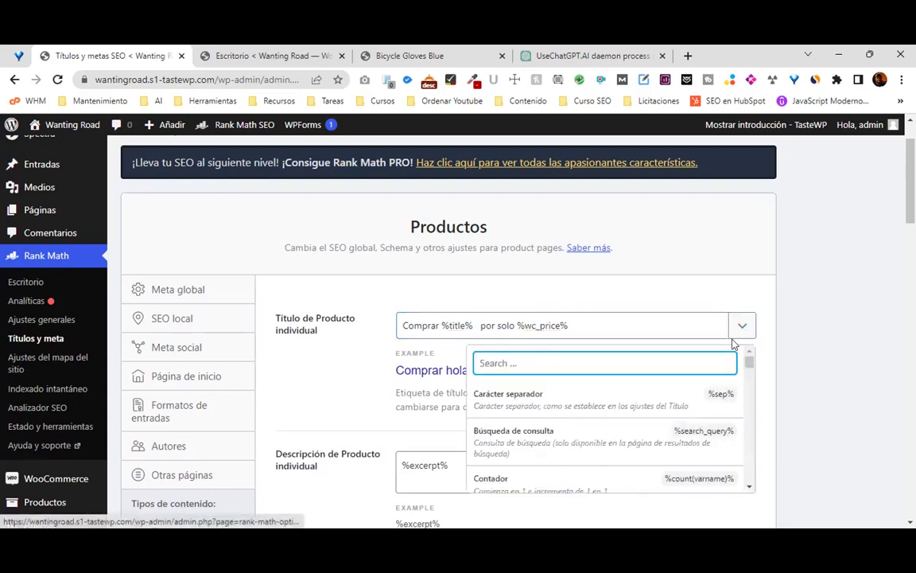
{"action": "type", "text": "mar"}
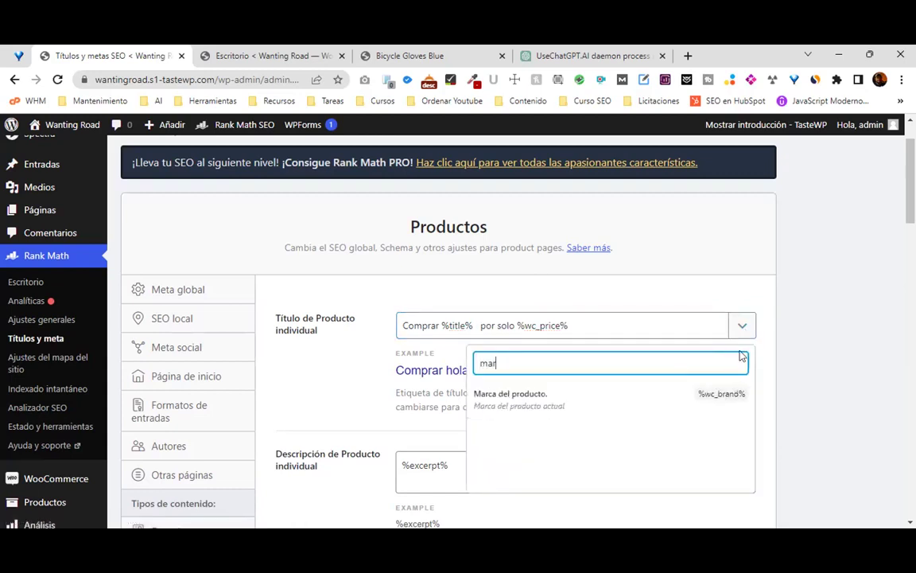
{"action": "left_click", "coordinate": [546, 402]}
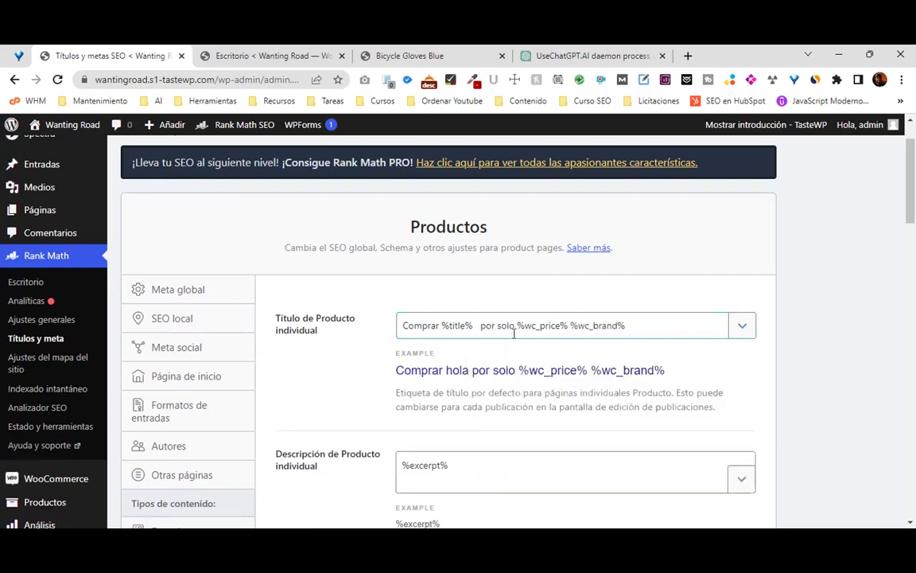
{"action": "left_click_drag", "start_coordinate": [570, 325], "coordinate": [627, 322]}
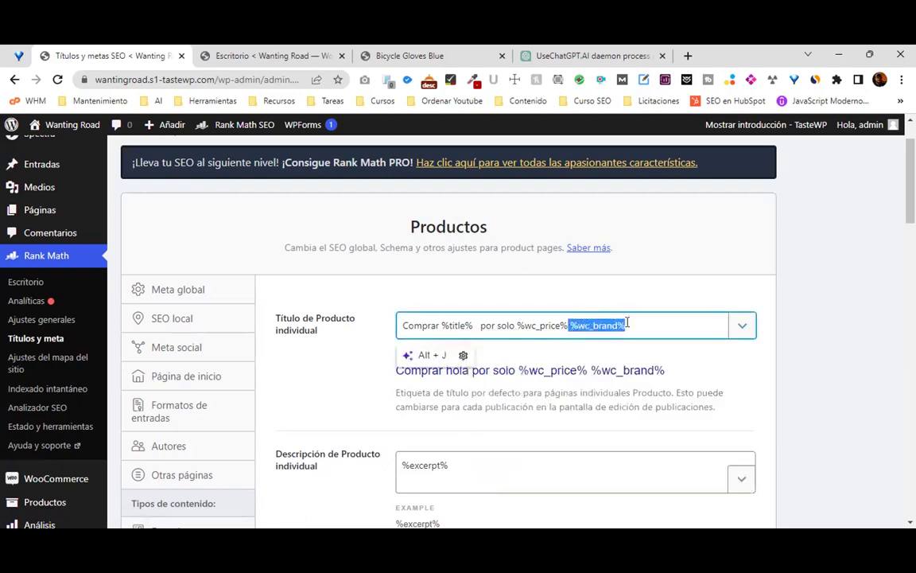
{"action": "key", "text": "ctrl+x"}
{"action": "left_click", "coordinate": [480, 326]}
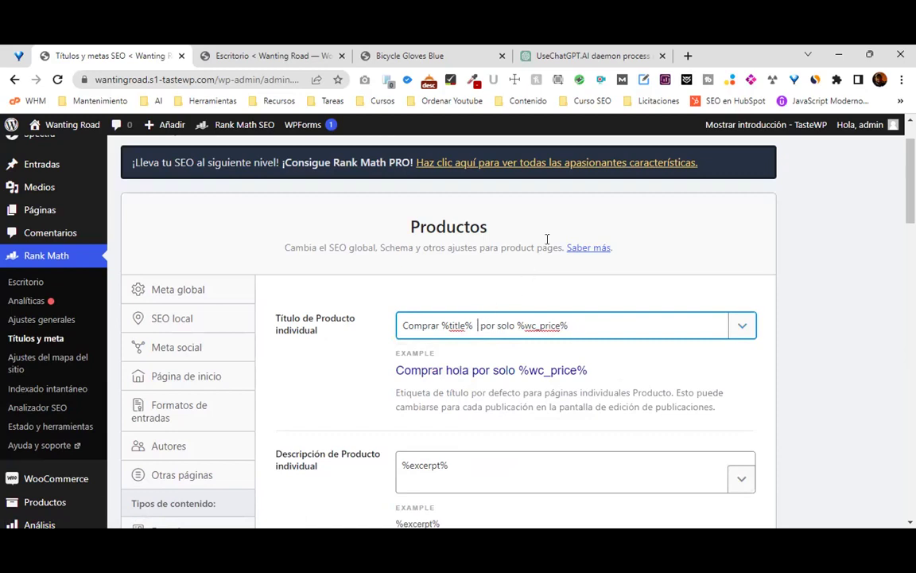
{"action": "key", "text": "ctrl+v"}
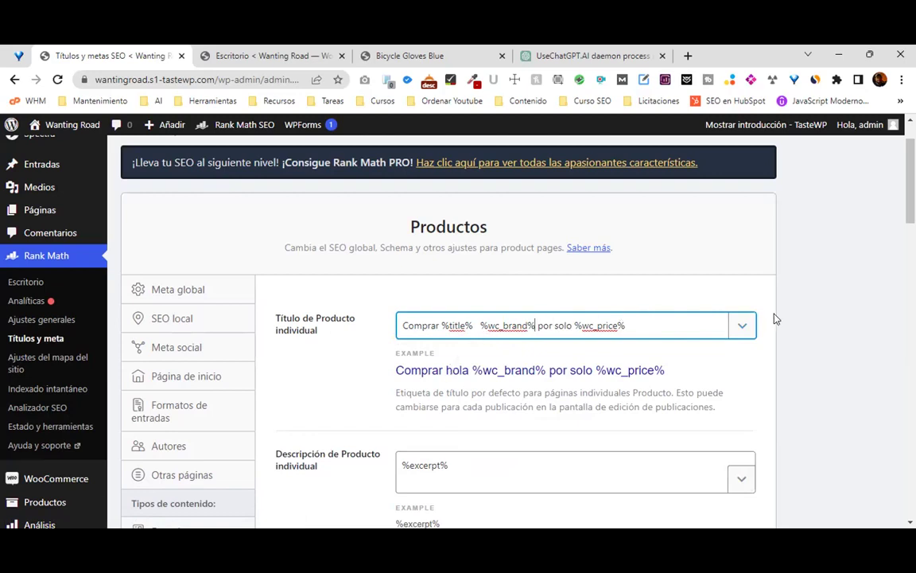
{"action": "scroll", "coordinate": [773, 326], "scroll_direction": "down", "scroll_amount": 2}
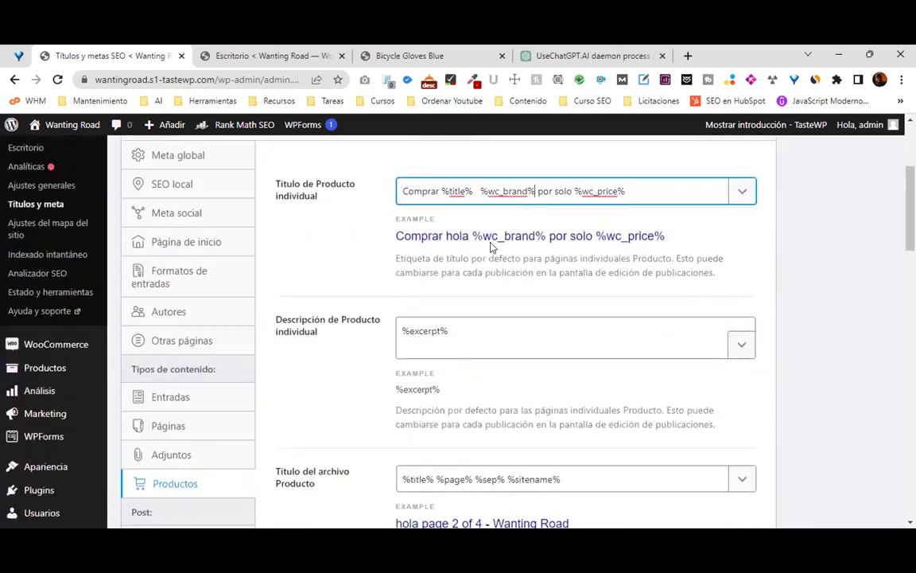
{"action": "scroll", "coordinate": [759, 225], "scroll_direction": "up", "scroll_amount": 3}
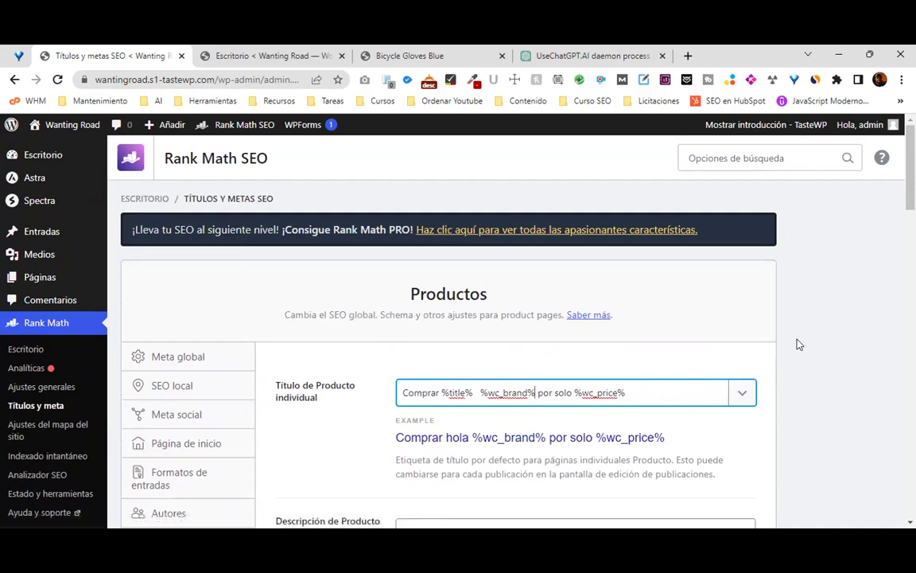
{"action": "scroll", "coordinate": [826, 272], "scroll_direction": "down", "scroll_amount": 4}
{"action": "scroll", "coordinate": [827, 272], "scroll_direction": "up", "scroll_amount": 3}
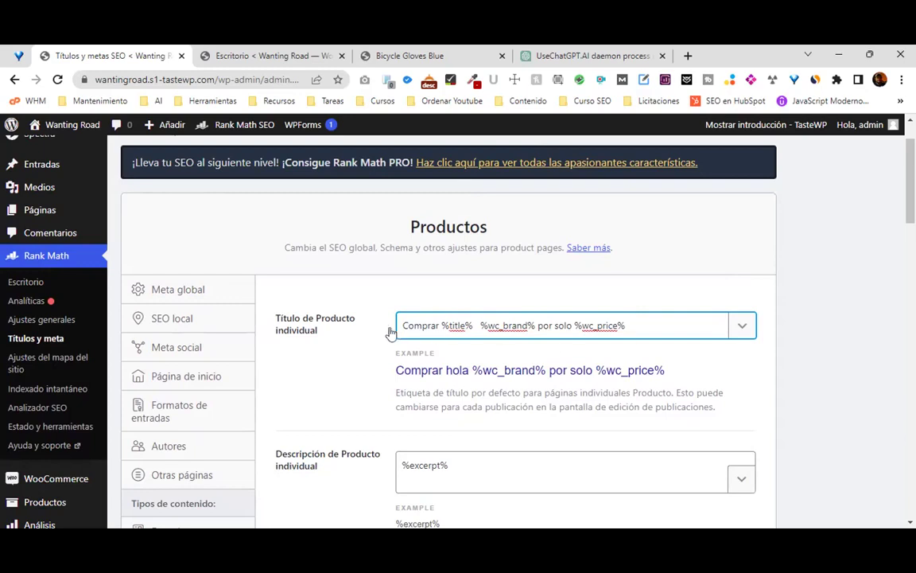
{"action": "left_click_drag", "start_coordinate": [404, 325], "coordinate": [628, 323]}
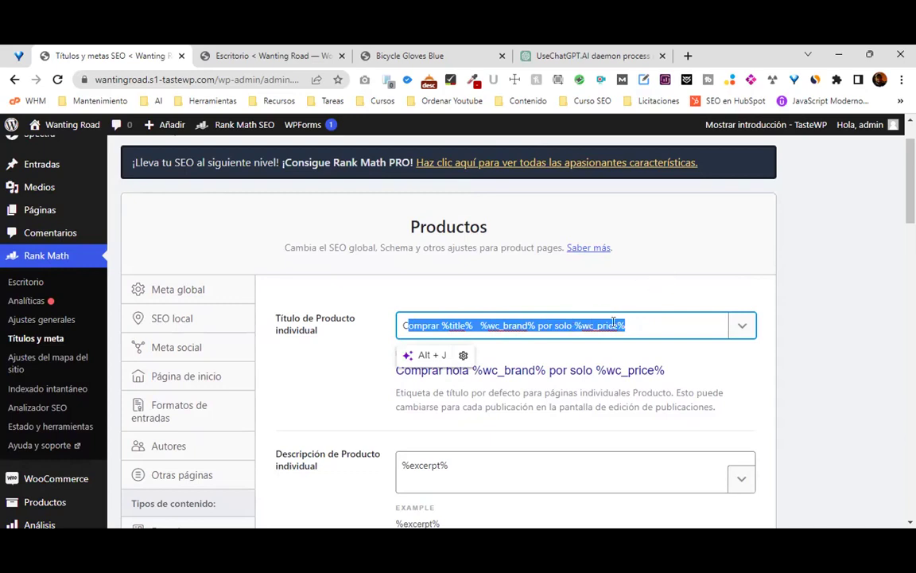
{"action": "left_click", "coordinate": [699, 282]}
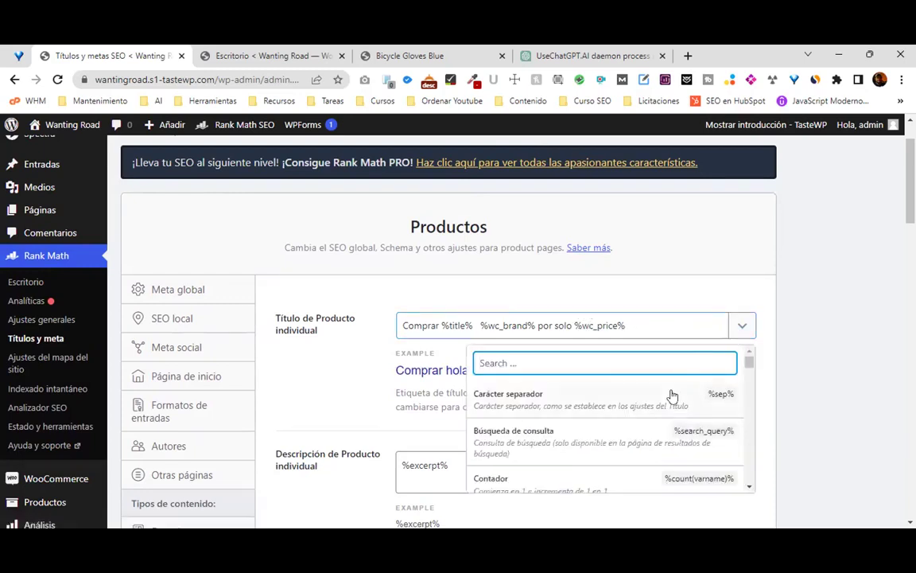
{"action": "scroll", "coordinate": [670, 395], "scroll_direction": "down", "scroll_amount": 6}
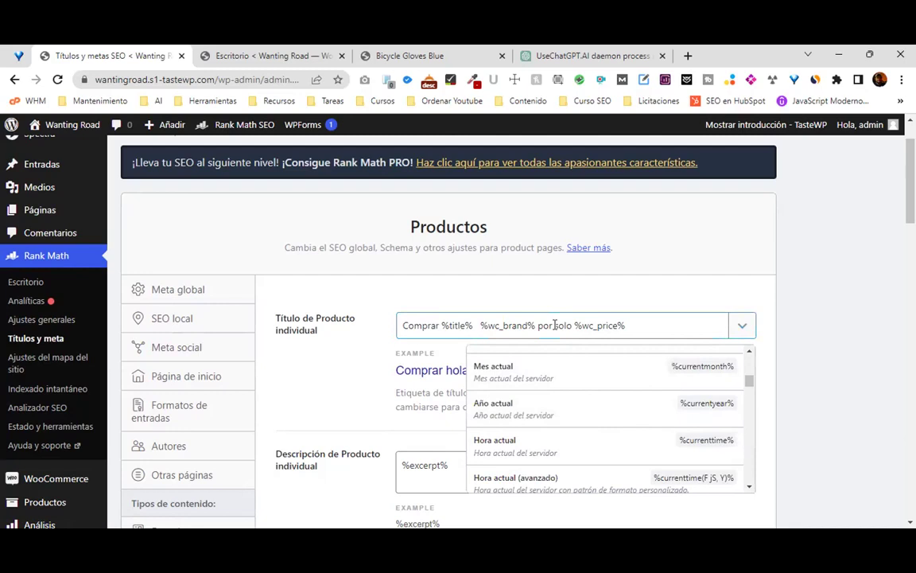
Replace "por solo %wc_price%" with "modelo" at the end of the individual product title template.
{"action": "left_click_drag", "start_coordinate": [539, 326], "coordinate": [573, 320]}
{"action": "type", "text": "model"}
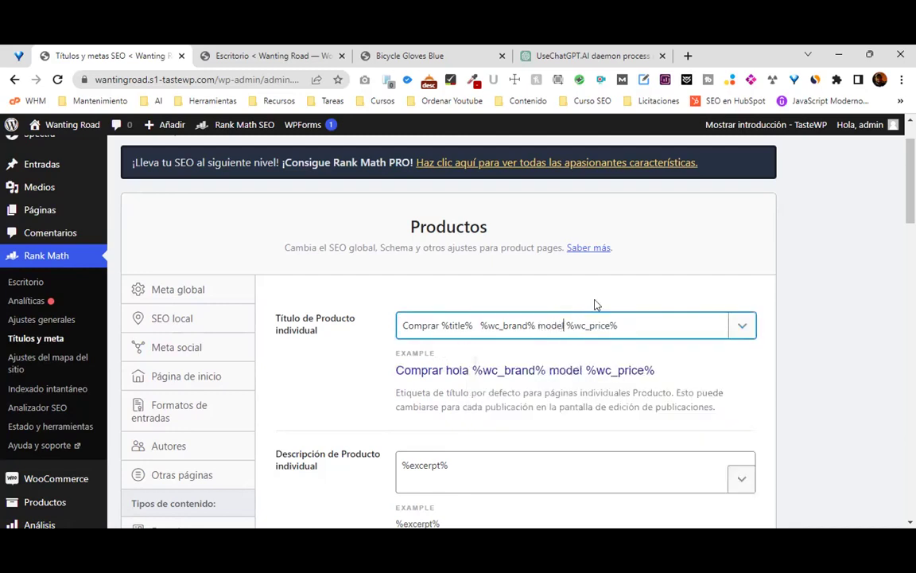
{"action": "type", "text": "o"}
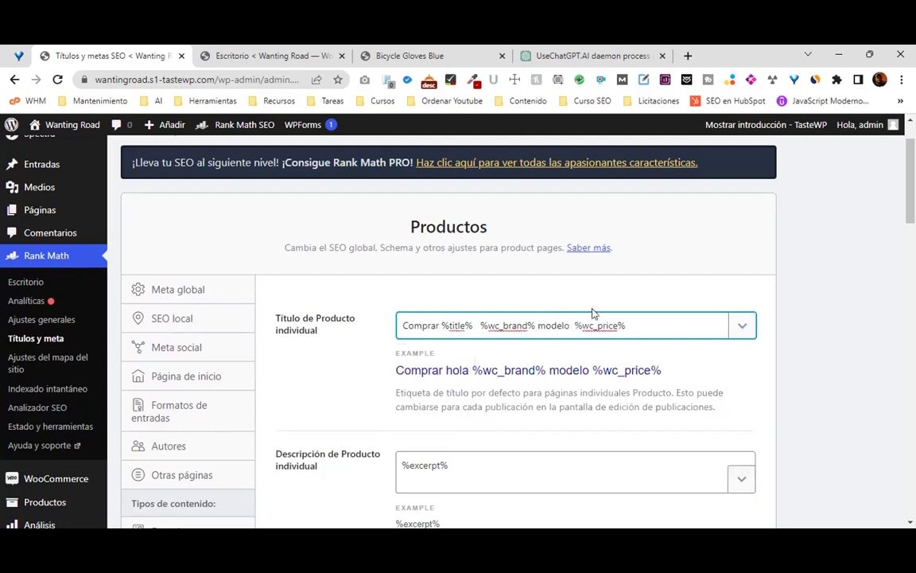
{"action": "left_click_drag", "start_coordinate": [577, 326], "coordinate": [628, 326]}
{"action": "key", "text": "BackSpace"}
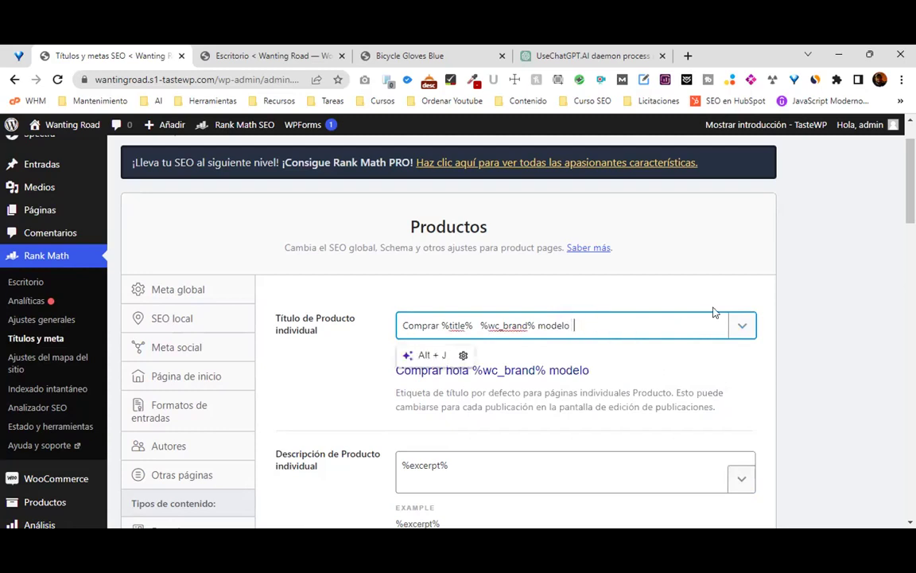
Append the current year variable %currentyear% (Año actual) to the end of the individual product title template.
{"action": "left_click", "coordinate": [738, 326]}
{"action": "type", "text": "año"}
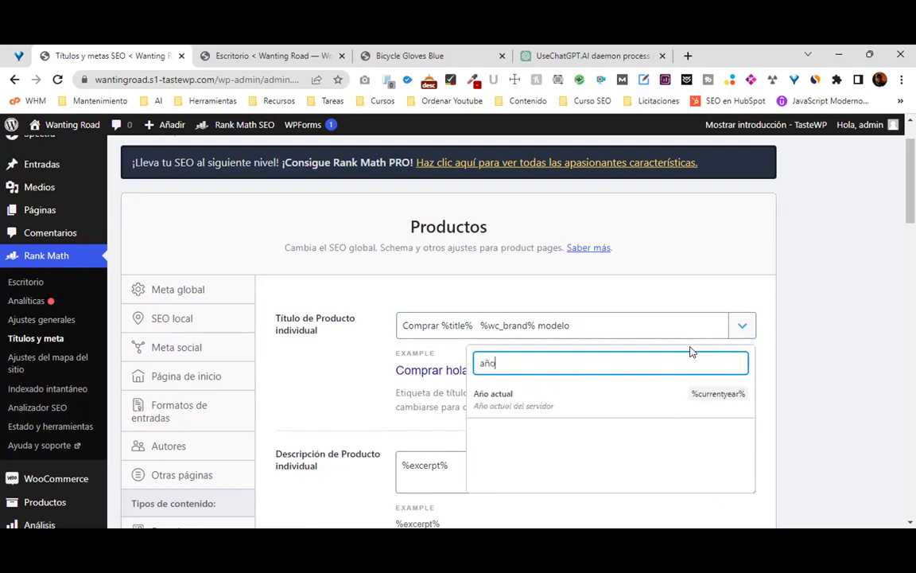
{"action": "left_click", "coordinate": [580, 399]}
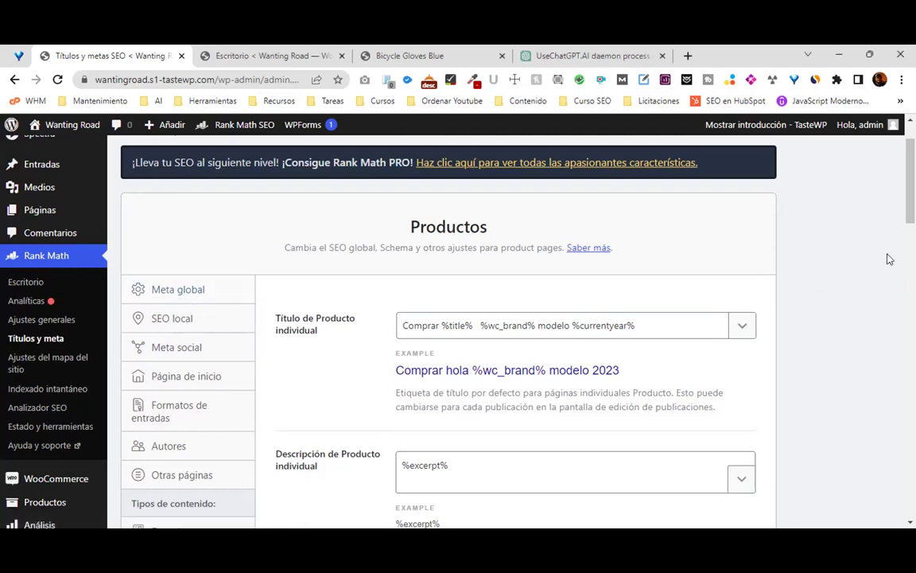
Examine the title and description templates for individual products and the product archive.
{"action": "scroll", "coordinate": [458, 326], "scroll_direction": "up", "scroll_amount": 1}
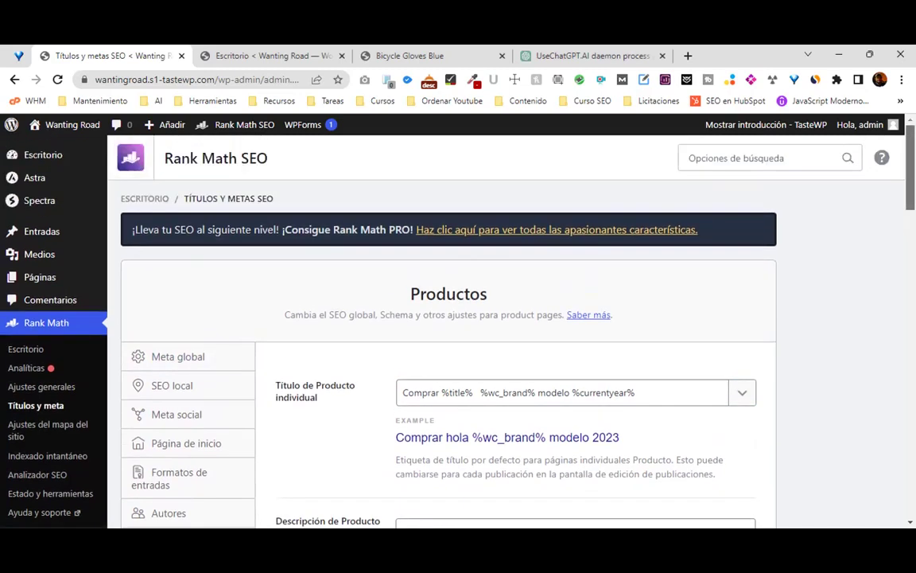
{"action": "scroll", "coordinate": [458, 326], "scroll_direction": "down", "scroll_amount": 3}
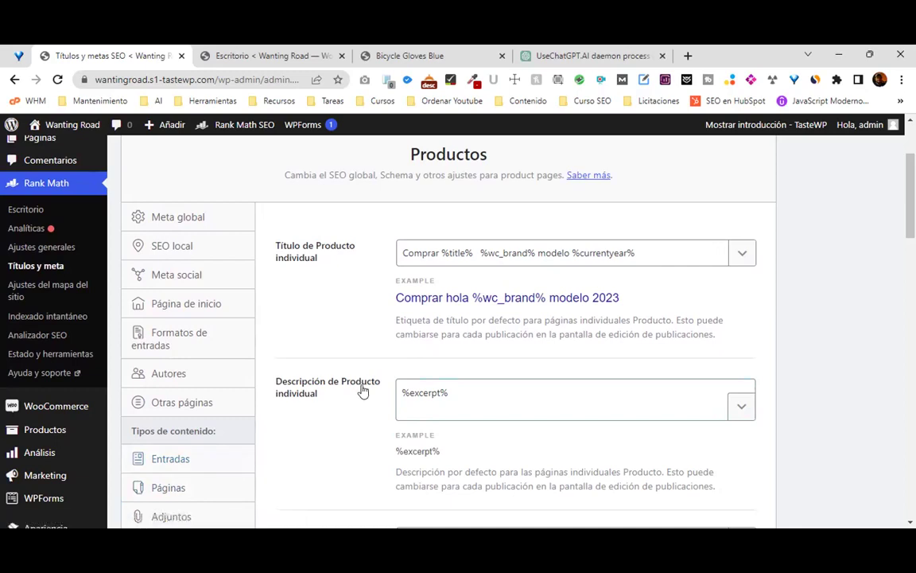
{"action": "scroll", "coordinate": [381, 414], "scroll_direction": "down", "scroll_amount": 4}
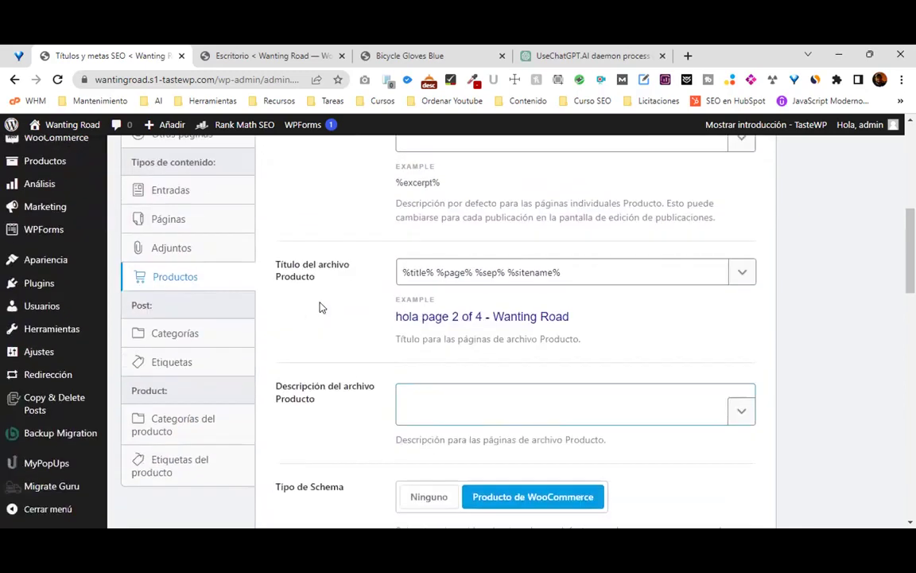
{"action": "scroll", "coordinate": [254, 326], "scroll_direction": "up", "scroll_amount": 4}
{"action": "scroll", "coordinate": [191, 352], "scroll_direction": "up", "scroll_amount": 2}
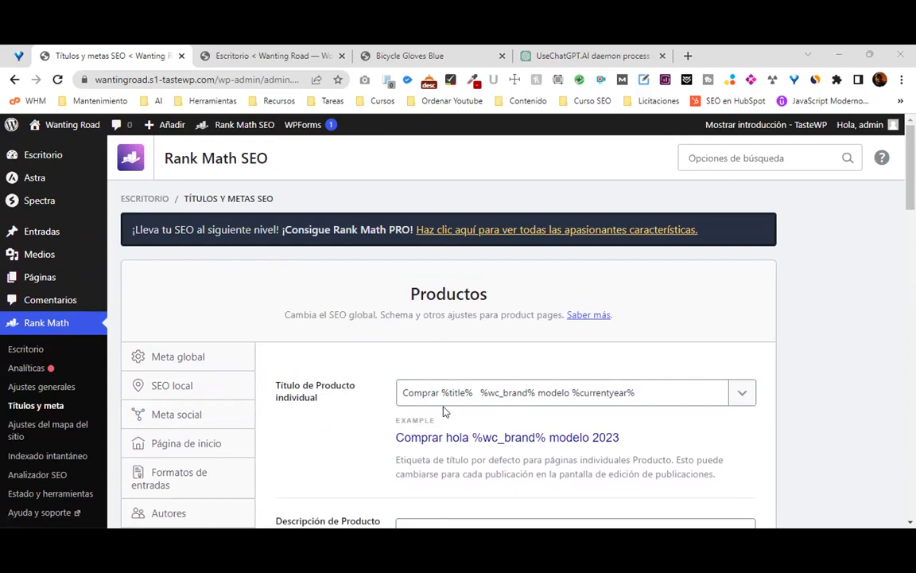
{"action": "left_click", "coordinate": [344, 447]}
{"action": "scroll", "coordinate": [436, 225], "scroll_direction": "down", "scroll_amount": 1}
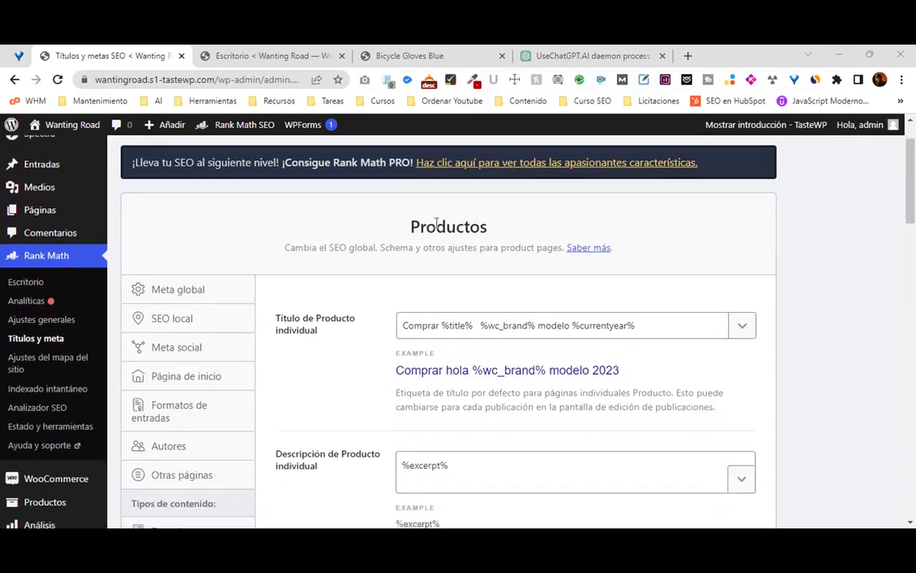
{"action": "scroll", "coordinate": [436, 224], "scroll_direction": "down", "scroll_amount": 2}
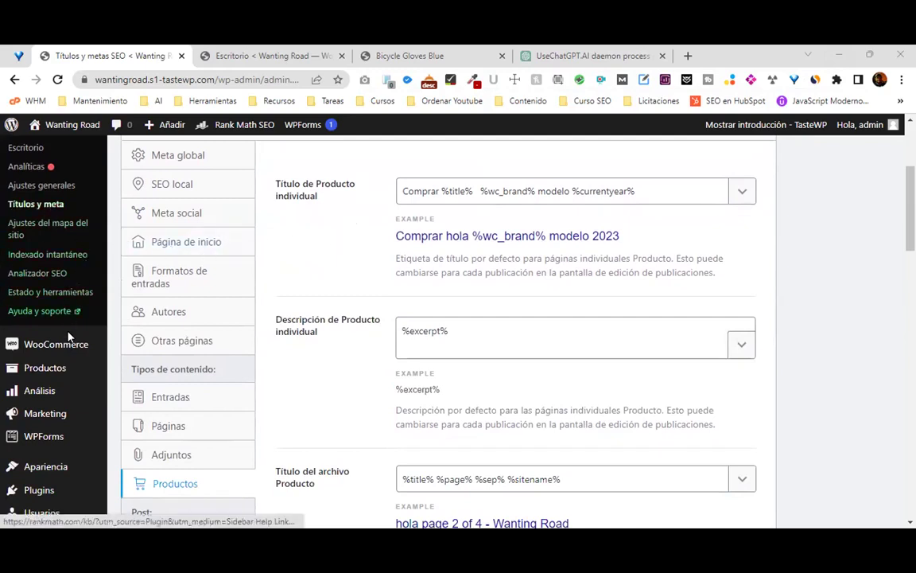
Open the list of all products, leaving the title settings without saving.
{"action": "mouse_move", "coordinate": [72, 368]}
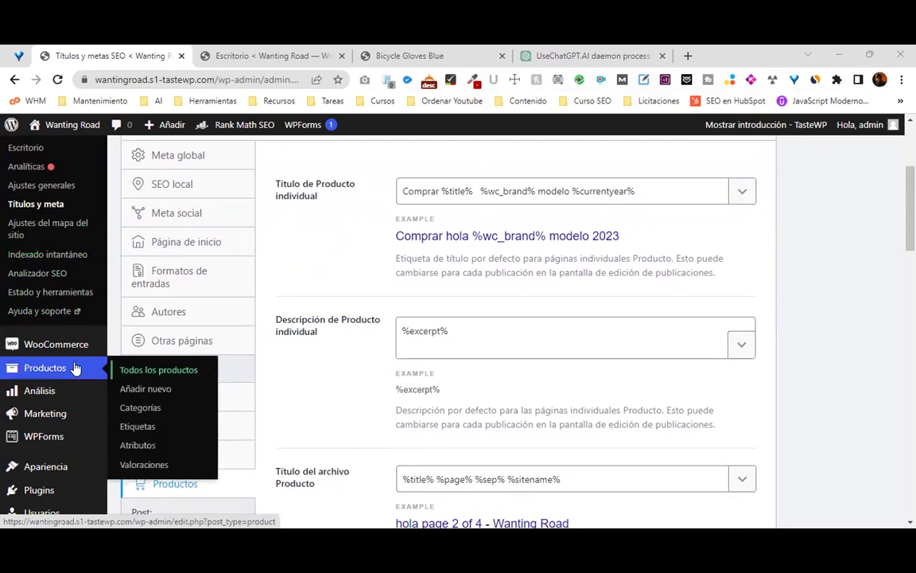
{"action": "left_click", "coordinate": [77, 367]}
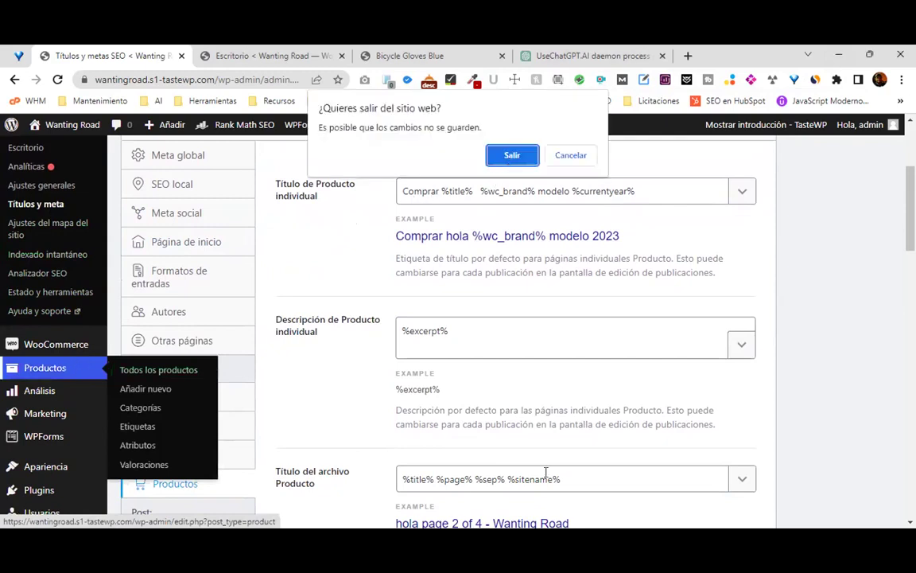
{"action": "key", "text": "Return"}
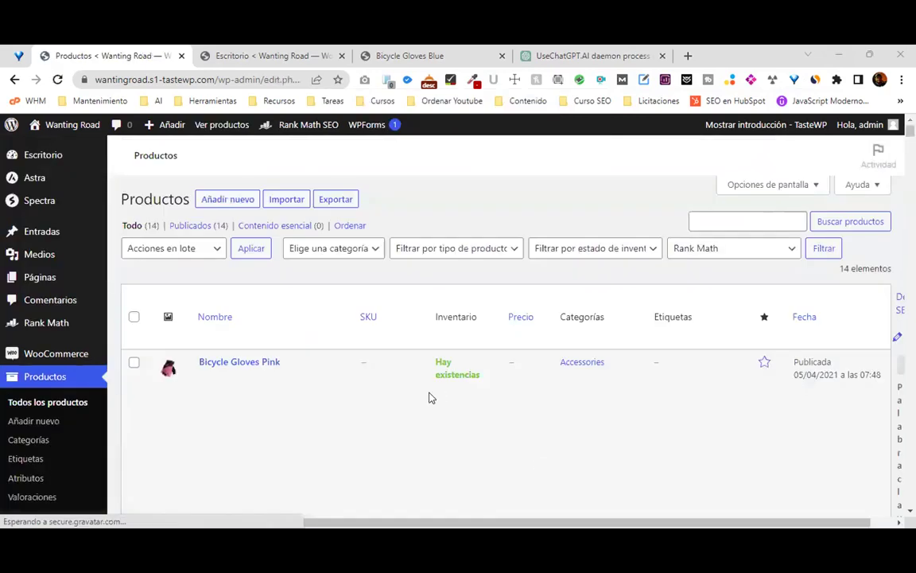
Open the Bicycle Gloves Blue product for editing and dismiss the backup restore notice.
{"action": "scroll", "coordinate": [348, 291], "scroll_direction": "down", "scroll_amount": 5}
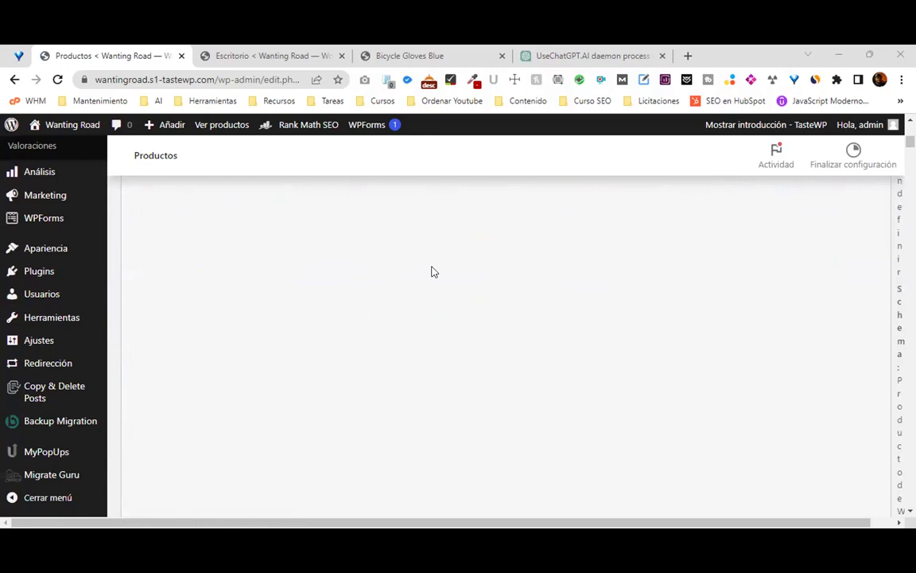
{"action": "scroll", "coordinate": [337, 302], "scroll_direction": "up", "scroll_amount": 3}
{"action": "scroll", "coordinate": [282, 341], "scroll_direction": "up", "scroll_amount": 3}
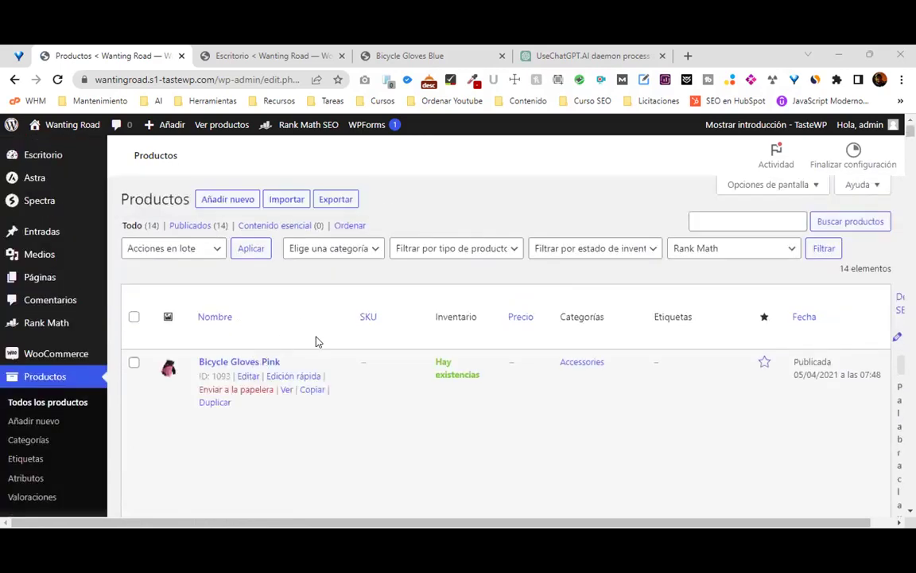
{"action": "scroll", "coordinate": [344, 338], "scroll_direction": "down", "scroll_amount": 7}
{"action": "scroll", "coordinate": [323, 357], "scroll_direction": "down", "scroll_amount": 1}
{"action": "scroll", "coordinate": [337, 358], "scroll_direction": "up", "scroll_amount": 3}
{"action": "scroll", "coordinate": [346, 351], "scroll_direction": "down", "scroll_amount": 3}
{"action": "scroll", "coordinate": [345, 357], "scroll_direction": "up", "scroll_amount": 4}
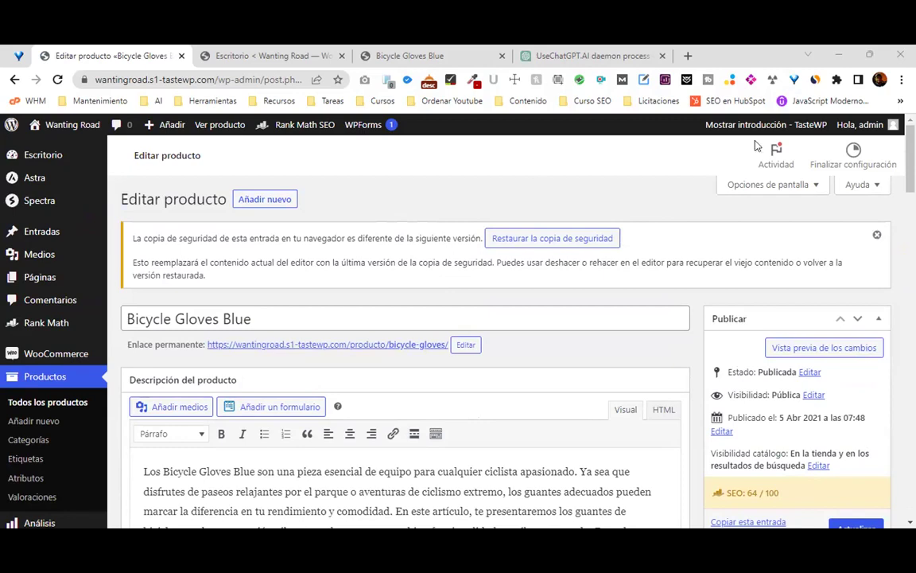
{"action": "left_click", "coordinate": [876, 234]}
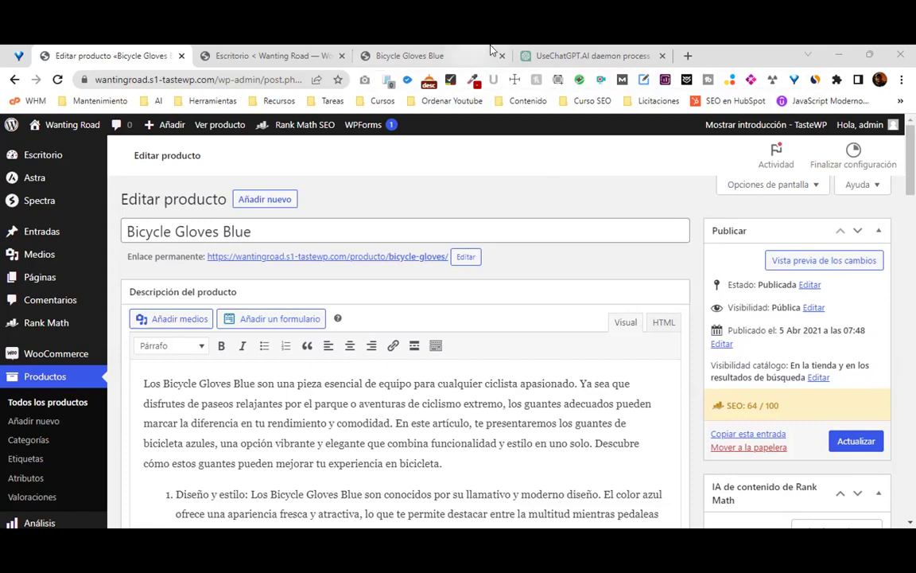
Delete the leftover lines "Regenerate response" and "Continue generating" from the end of the product description.
{"action": "scroll", "coordinate": [579, 279], "scroll_direction": "down", "scroll_amount": 3}
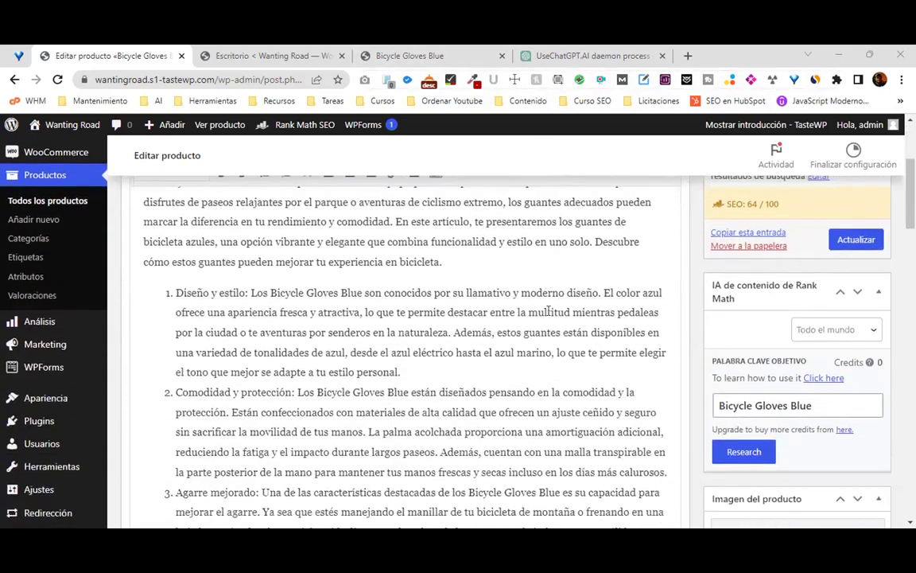
{"action": "scroll", "coordinate": [548, 310], "scroll_direction": "down", "scroll_amount": 5}
{"action": "left_click", "coordinate": [242, 391]}
{"action": "left_click", "coordinate": [143, 319], "text": "shift"}
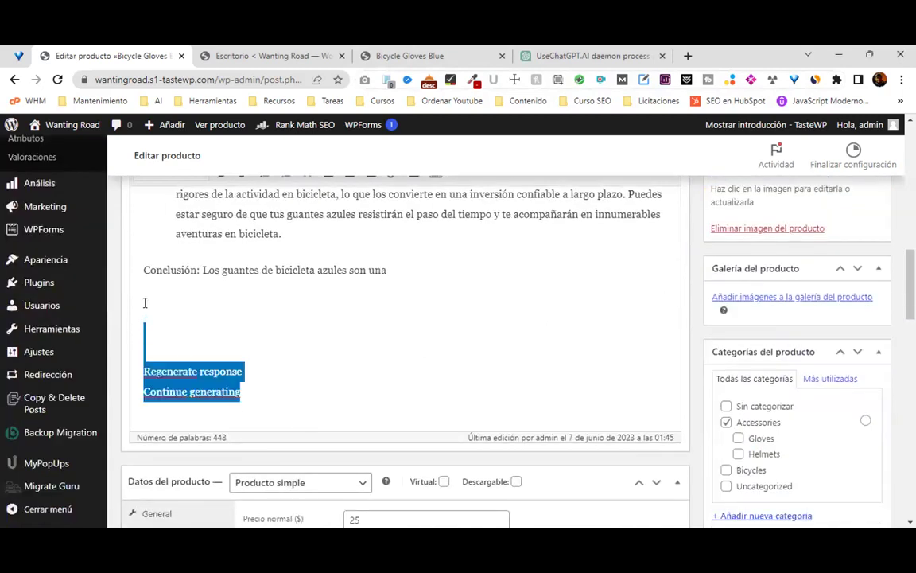
{"action": "scroll", "coordinate": [511, 290], "scroll_direction": "up", "scroll_amount": 1}
{"action": "scroll", "coordinate": [511, 290], "scroll_direction": "up", "scroll_amount": 7}
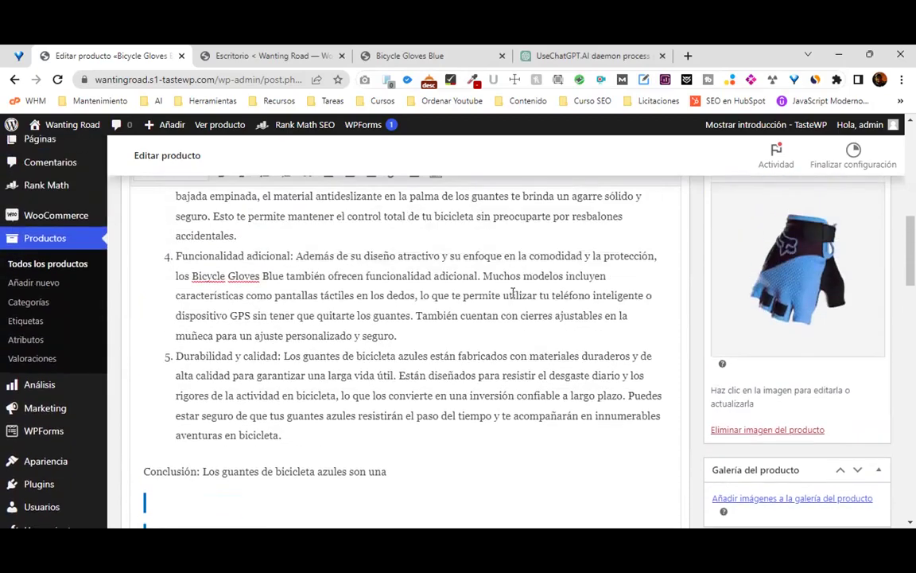
{"action": "scroll", "coordinate": [512, 293], "scroll_direction": "up", "scroll_amount": 2}
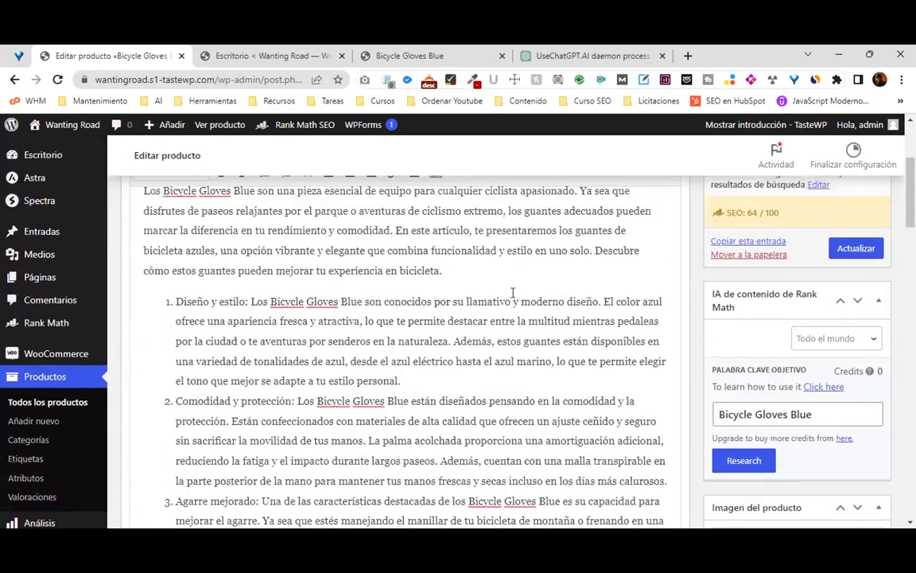
{"action": "scroll", "coordinate": [513, 296], "scroll_direction": "down", "scroll_amount": 5}
{"action": "scroll", "coordinate": [515, 299], "scroll_direction": "down", "scroll_amount": 2}
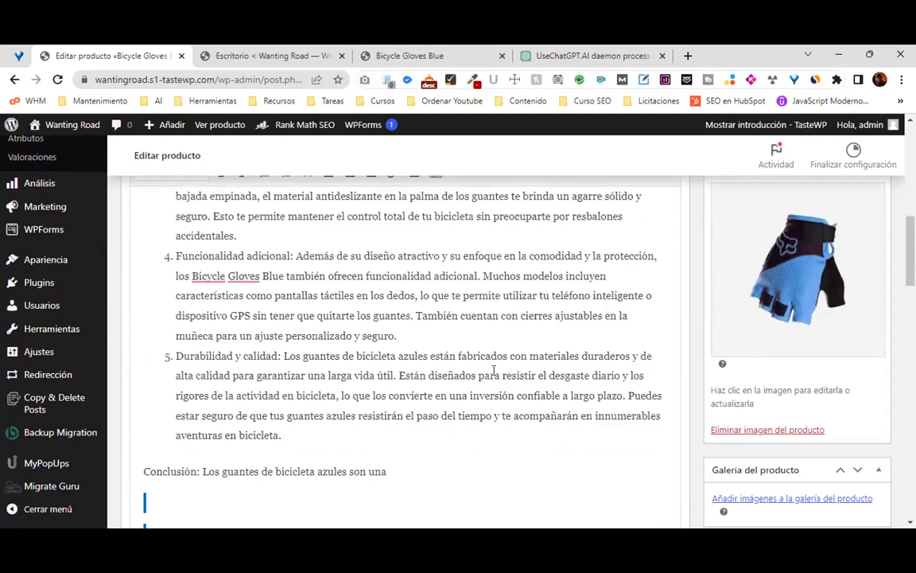
{"action": "scroll", "coordinate": [494, 369], "scroll_direction": "down", "scroll_amount": 1}
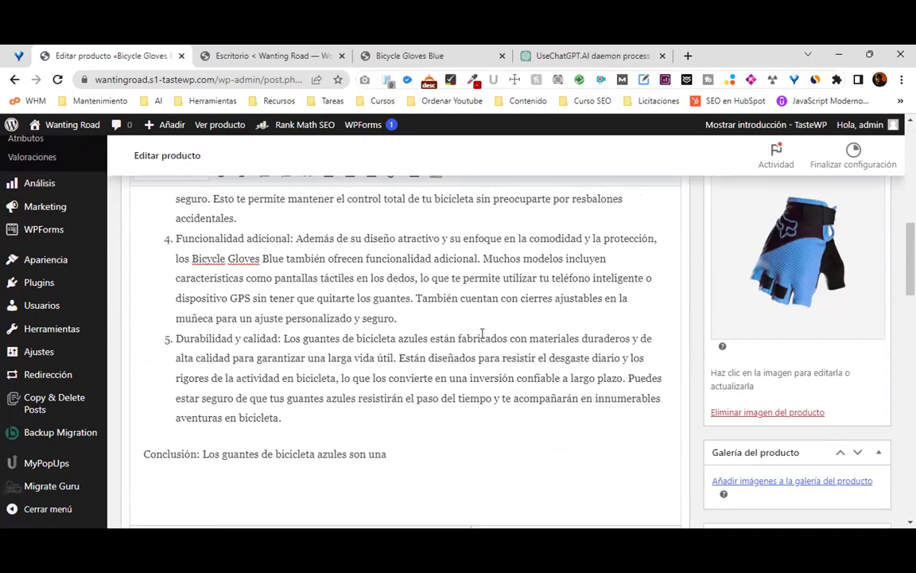
{"action": "scroll", "coordinate": [552, 327], "scroll_direction": "down", "scroll_amount": 5}
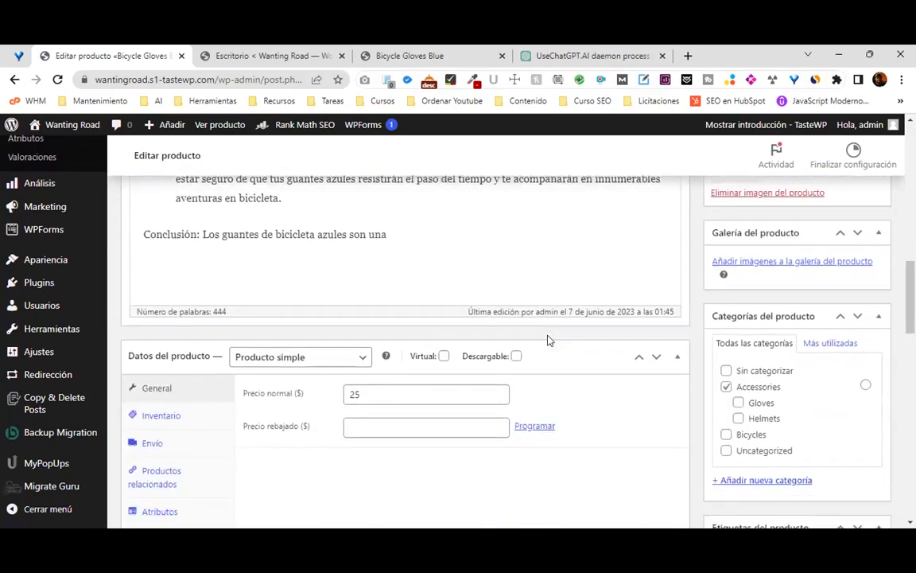
{"action": "scroll", "coordinate": [547, 336], "scroll_direction": "up", "scroll_amount": 15}
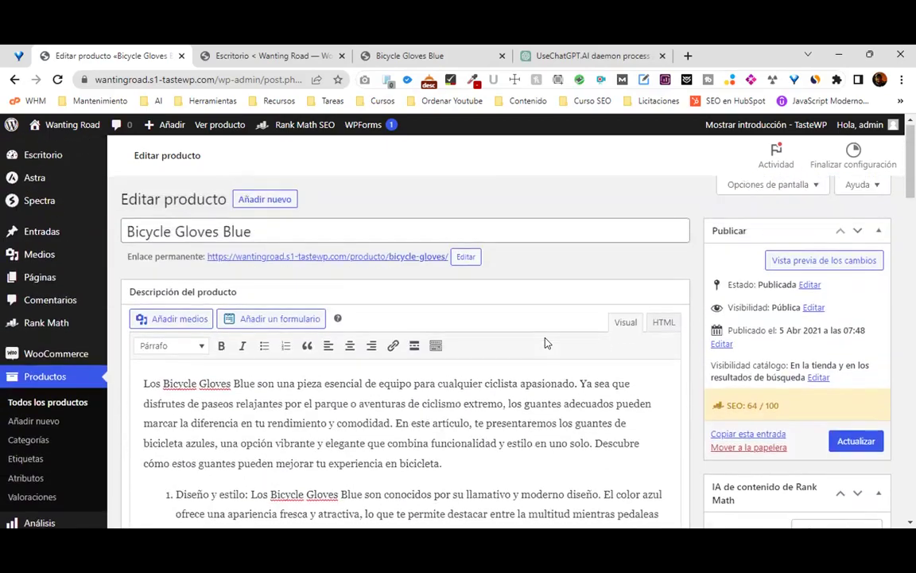
{"action": "scroll", "coordinate": [563, 333], "scroll_direction": "down", "scroll_amount": 15}
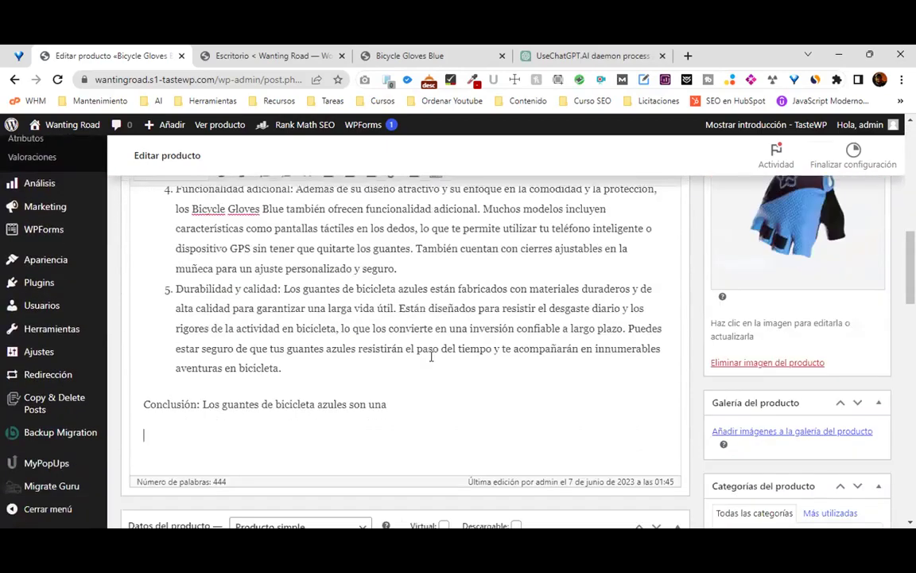
{"action": "scroll", "coordinate": [465, 327], "scroll_direction": "down", "scroll_amount": 6}
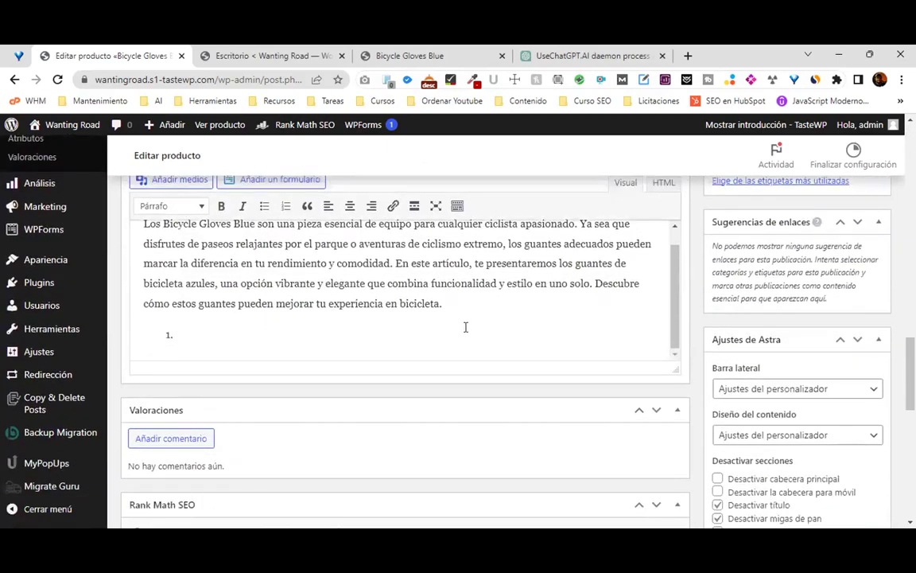
{"action": "scroll", "coordinate": [464, 327], "scroll_direction": "up", "scroll_amount": 1}
{"action": "left_click_drag", "start_coordinate": [400, 323], "coordinate": [440, 323]}
{"action": "right_click", "coordinate": [425, 324]}
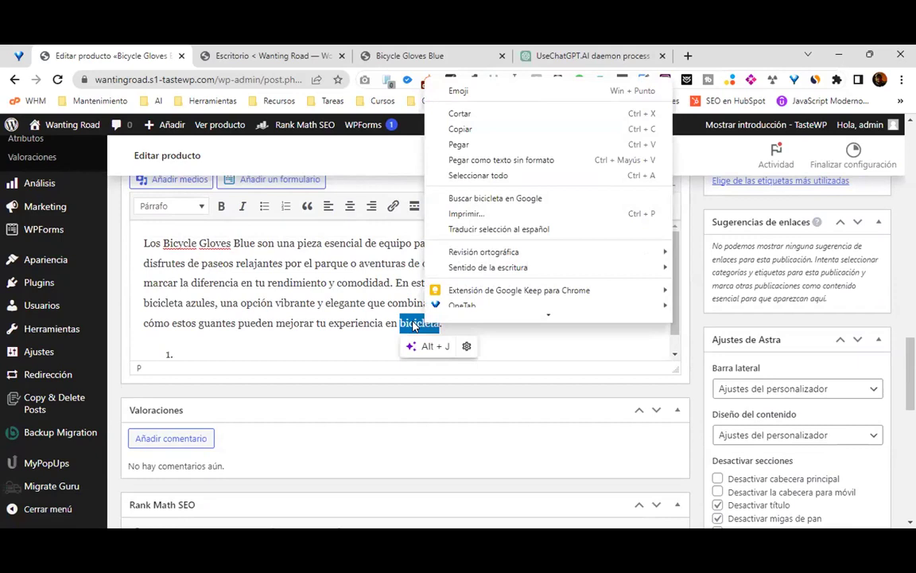
{"action": "left_click", "coordinate": [393, 206]}
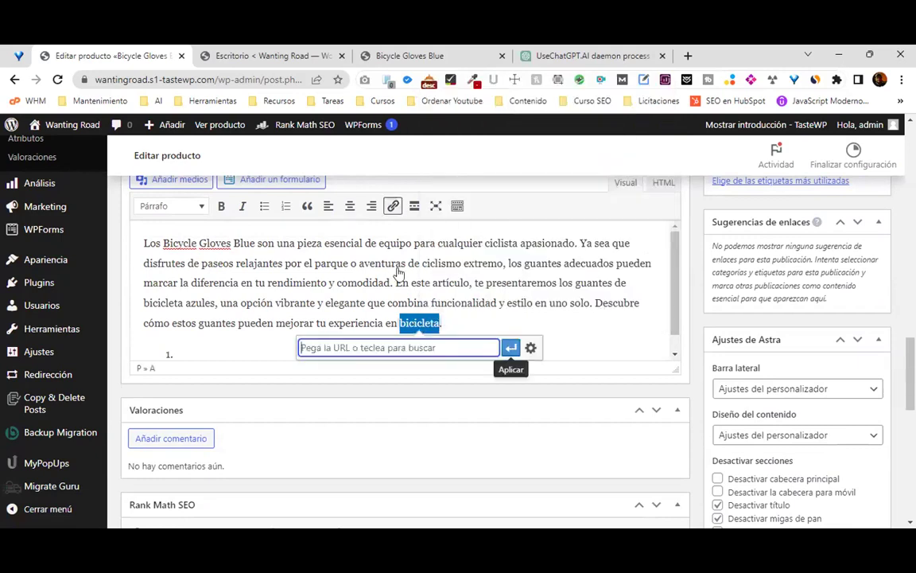
{"action": "left_click", "coordinate": [529, 347]}
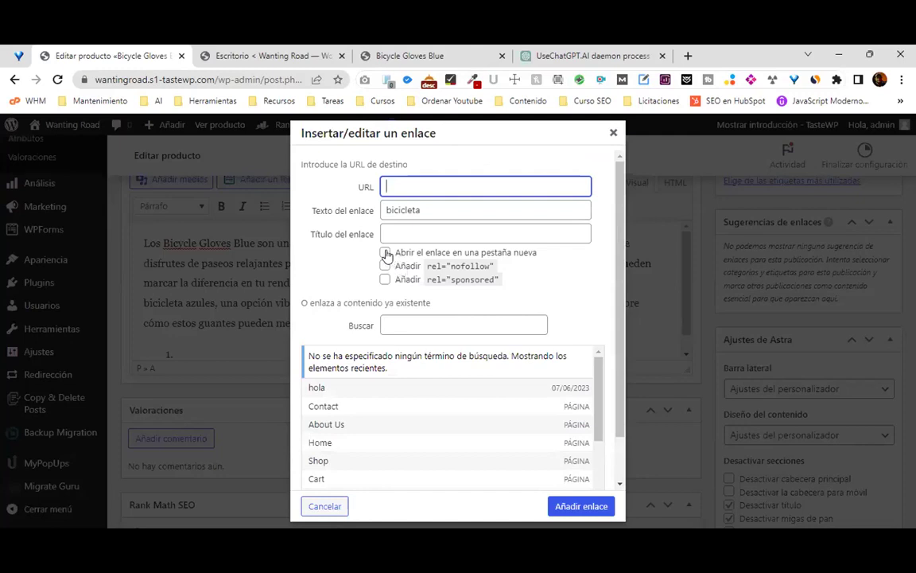
{"action": "left_click", "coordinate": [386, 253]}
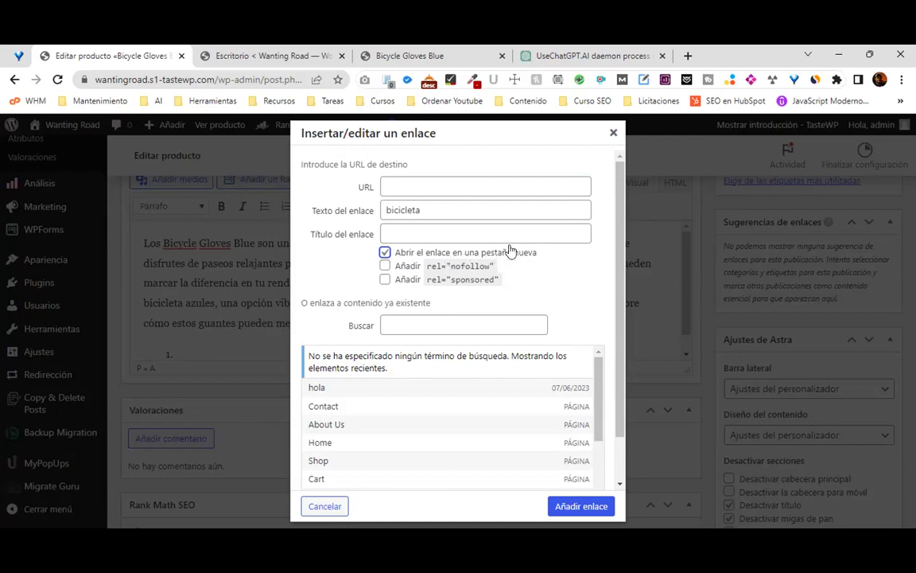
{"action": "key", "text": "Escape"}
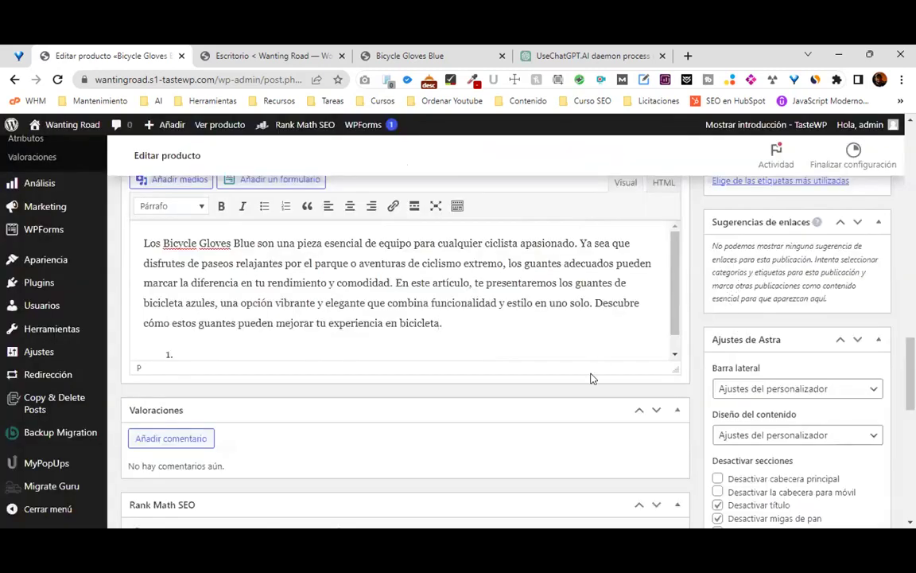
Review the short description of the product and open its Rank Math schema settings.
{"action": "scroll", "coordinate": [402, 355], "scroll_direction": "up", "scroll_amount": 4}
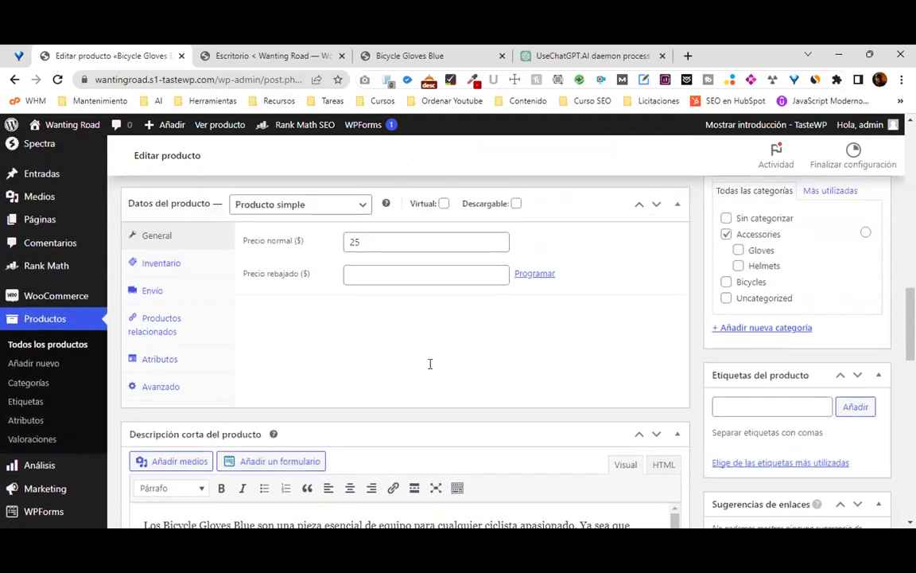
{"action": "scroll", "coordinate": [430, 363], "scroll_direction": "up", "scroll_amount": 2}
{"action": "scroll", "coordinate": [429, 350], "scroll_direction": "down", "scroll_amount": 3}
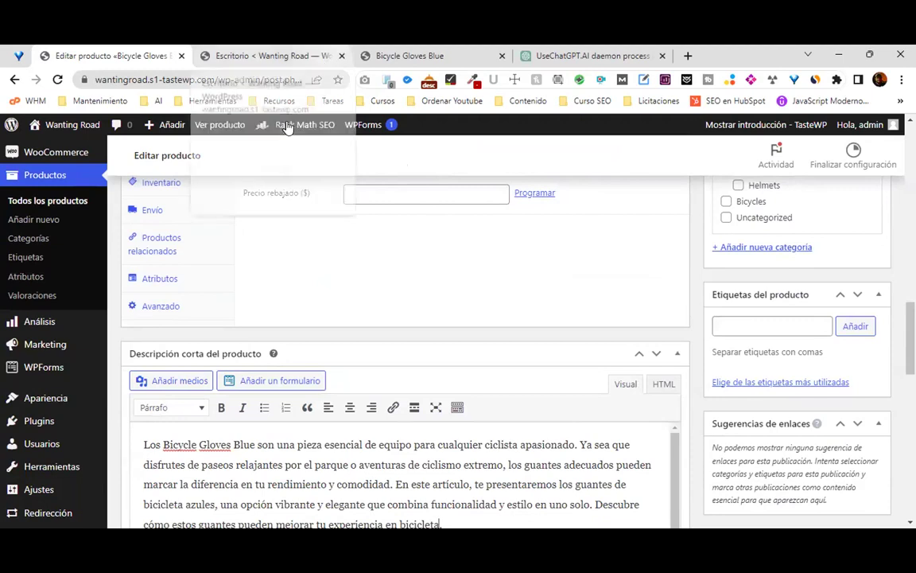
{"action": "scroll", "coordinate": [398, 262], "scroll_direction": "down", "scroll_amount": 3}
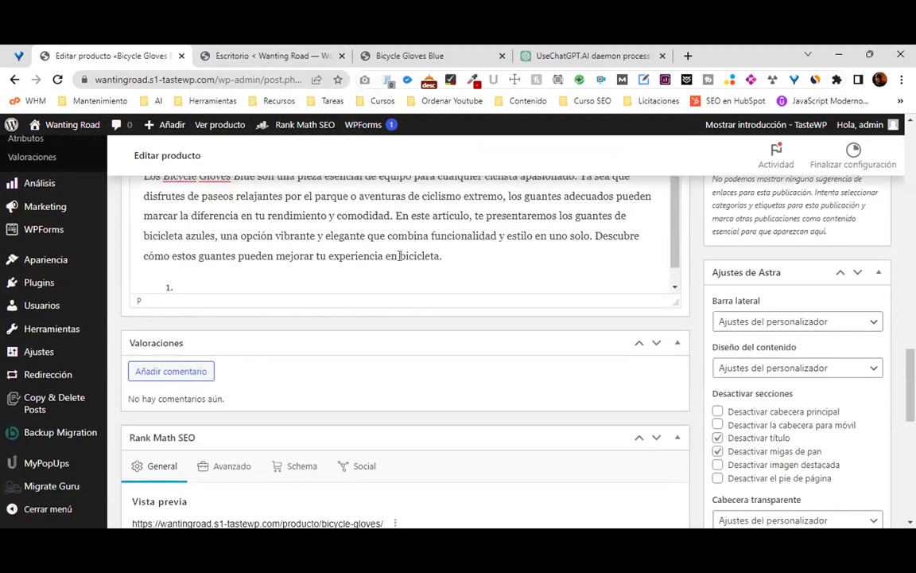
{"action": "left_click_drag", "start_coordinate": [400, 256], "coordinate": [442, 253]}
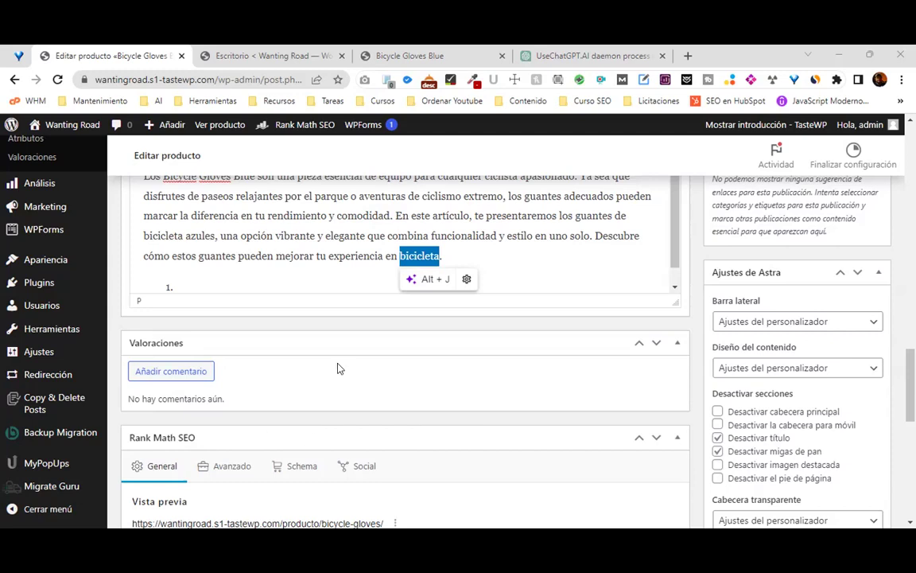
{"action": "scroll", "coordinate": [342, 362], "scroll_direction": "down", "scroll_amount": 4}
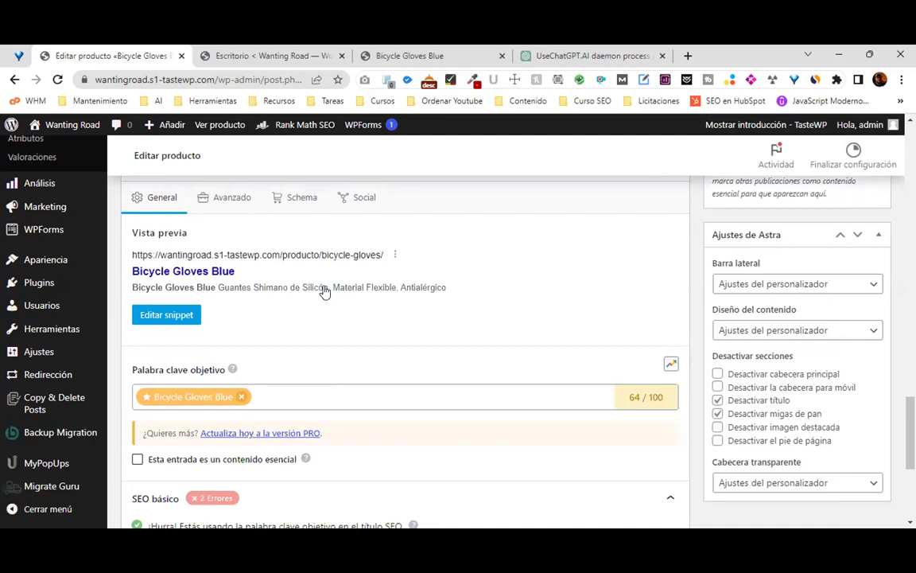
{"action": "left_click", "coordinate": [299, 204]}
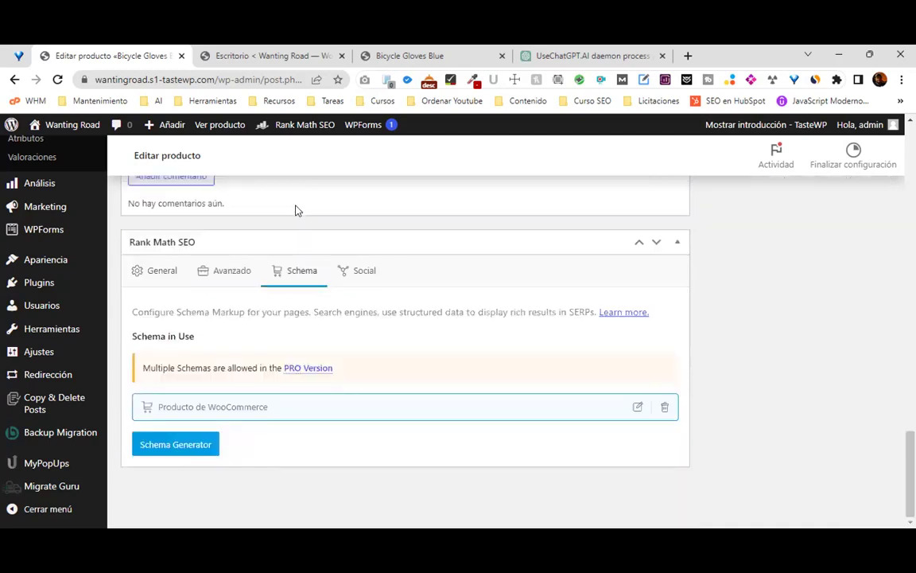
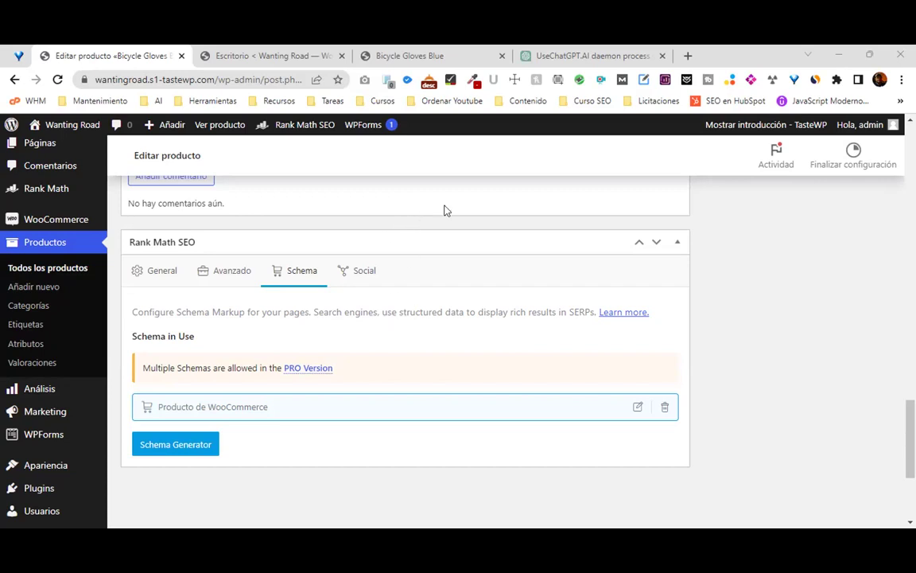
Look back over the product data and the long description up to the product's title and permalink.
{"action": "scroll", "coordinate": [468, 274], "scroll_direction": "up", "scroll_amount": 10}
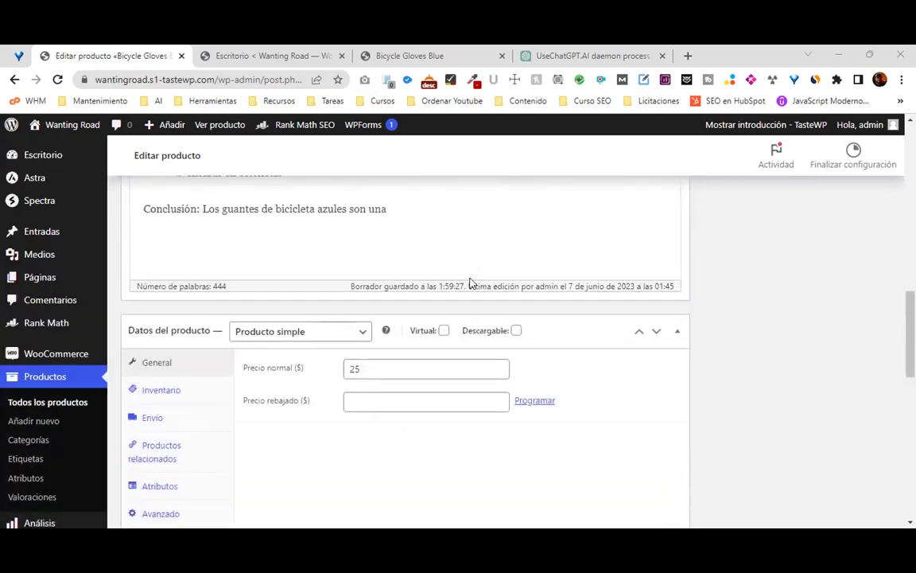
{"action": "scroll", "coordinate": [469, 278], "scroll_direction": "down", "scroll_amount": 1}
{"action": "scroll", "coordinate": [471, 291], "scroll_direction": "down", "scroll_amount": 1}
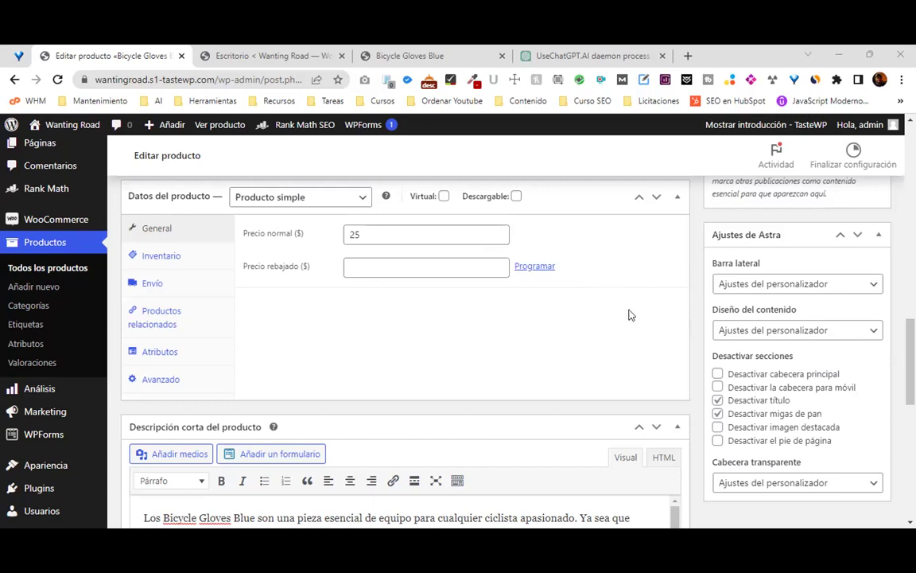
{"action": "scroll", "coordinate": [617, 286], "scroll_direction": "down", "scroll_amount": 9}
{"action": "scroll", "coordinate": [661, 284], "scroll_direction": "up", "scroll_amount": 5}
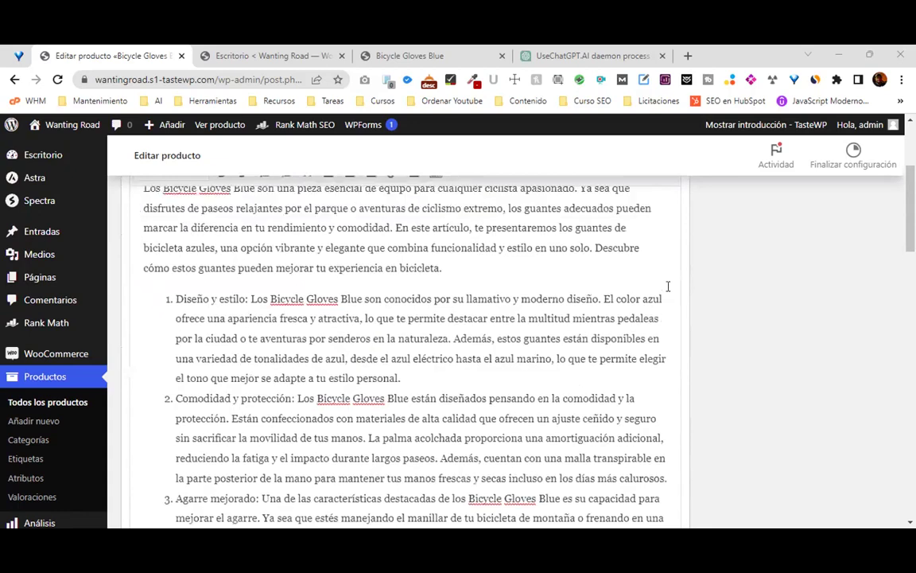
{"action": "scroll", "coordinate": [668, 286], "scroll_direction": "up", "scroll_amount": 3}
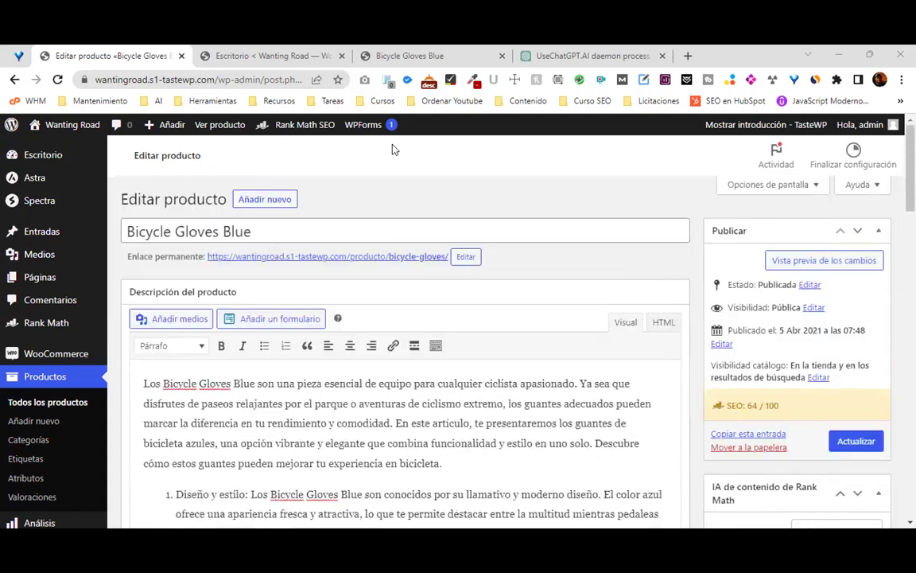
Examine the public Bicycle Gloves Blue page, from its breadcrumbs and descriptions down to the related products and footer.
{"action": "left_click", "coordinate": [267, 55]}
{"action": "left_click", "coordinate": [414, 55]}
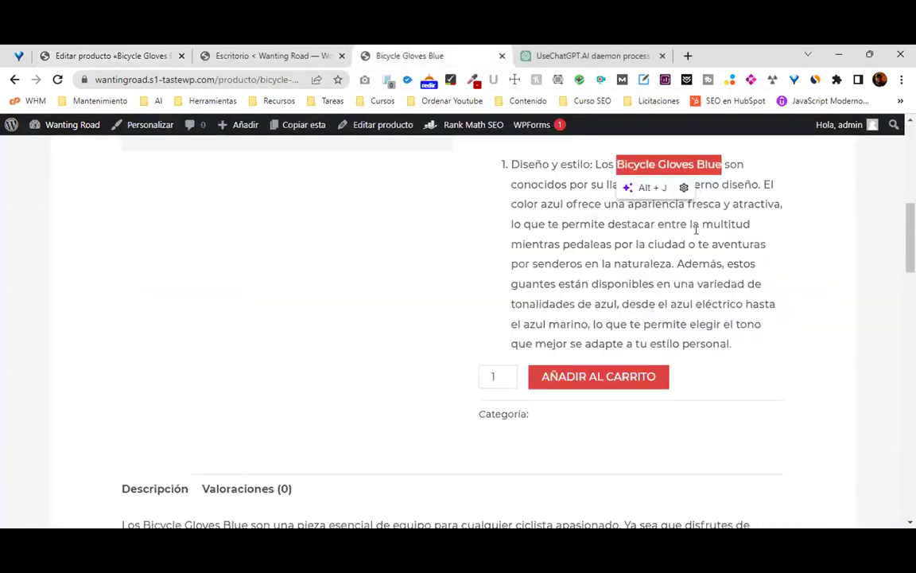
{"action": "scroll", "coordinate": [817, 311], "scroll_direction": "up", "scroll_amount": 5}
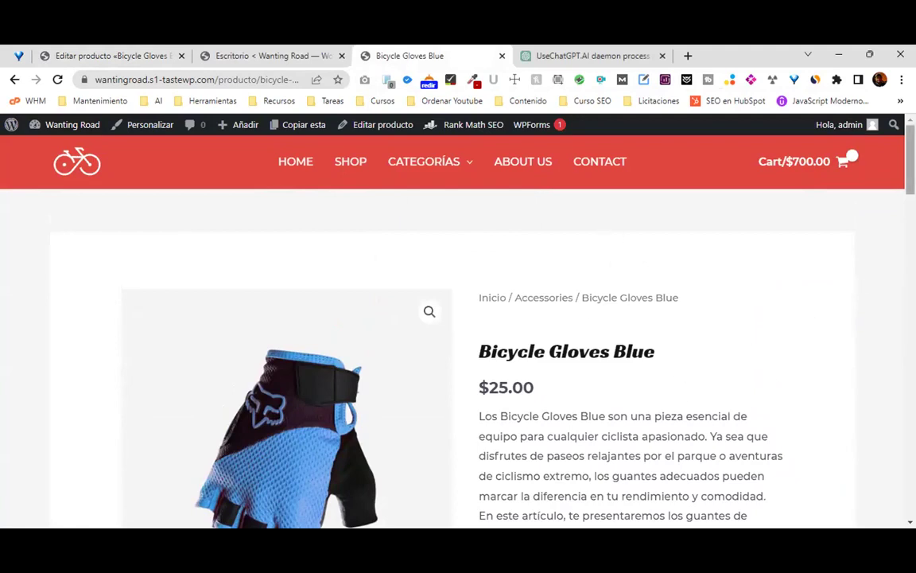
{"action": "scroll", "coordinate": [881, 264], "scroll_direction": "down", "scroll_amount": 7}
{"action": "scroll", "coordinate": [468, 318], "scroll_direction": "down", "scroll_amount": 8}
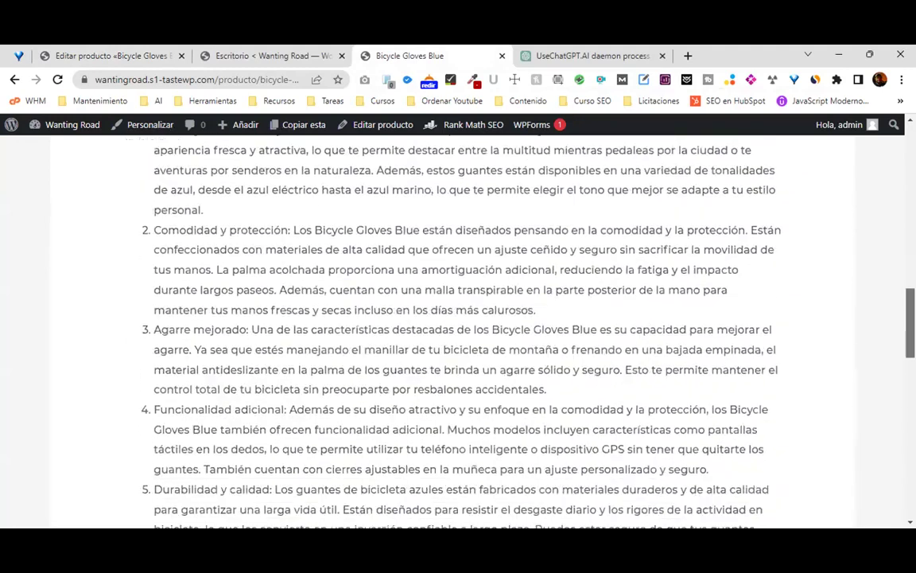
{"action": "scroll", "coordinate": [467, 318], "scroll_direction": "down", "scroll_amount": 5}
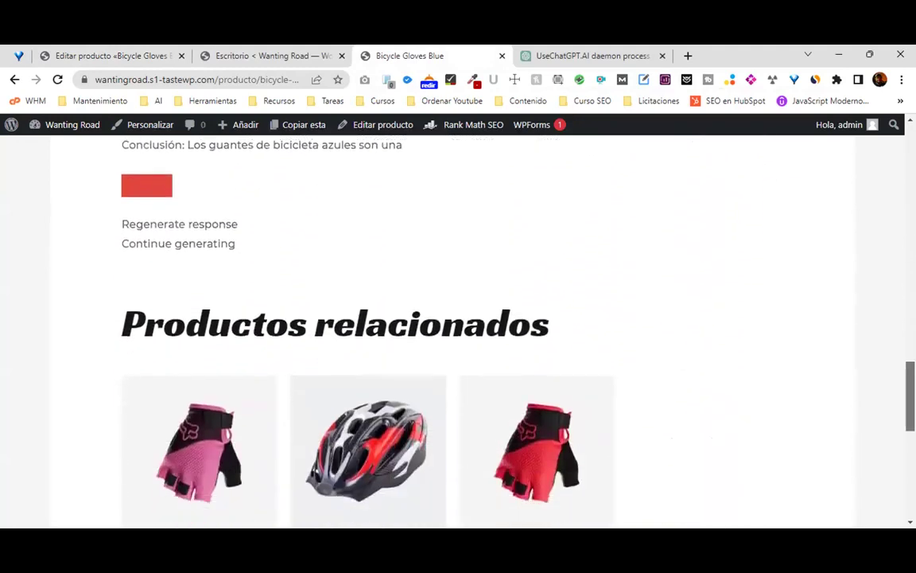
{"action": "scroll", "coordinate": [467, 318], "scroll_direction": "down", "scroll_amount": 4}
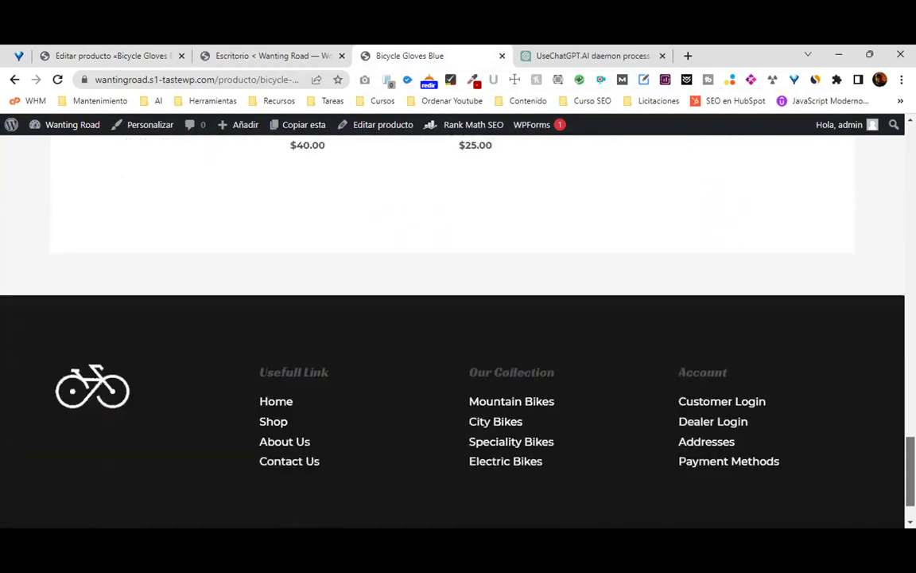
{"action": "scroll", "coordinate": [468, 318], "scroll_direction": "up", "scroll_amount": 20}
{"action": "scroll", "coordinate": [696, 214], "scroll_direction": "up", "scroll_amount": 3}
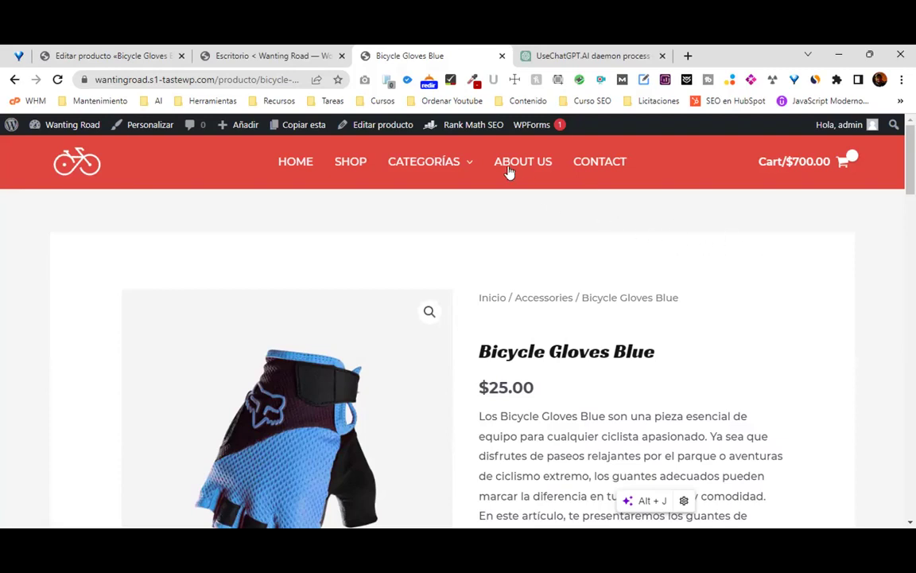
Open the store's home page and look over its KRYO X26 MTB banner.
{"action": "left_click", "coordinate": [302, 169]}
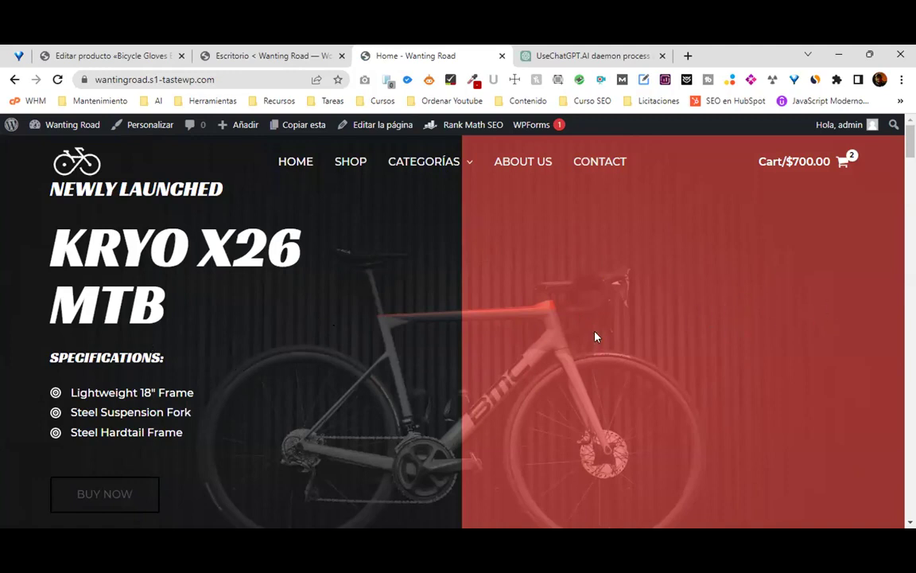
{"action": "scroll", "coordinate": [595, 336], "scroll_direction": "down", "scroll_amount": 3}
{"action": "scroll", "coordinate": [595, 336], "scroll_direction": "up", "scroll_amount": 3}
{"action": "scroll", "coordinate": [605, 324], "scroll_direction": "down", "scroll_amount": 3}
{"action": "scroll", "coordinate": [605, 324], "scroll_direction": "up", "scroll_amount": 3}
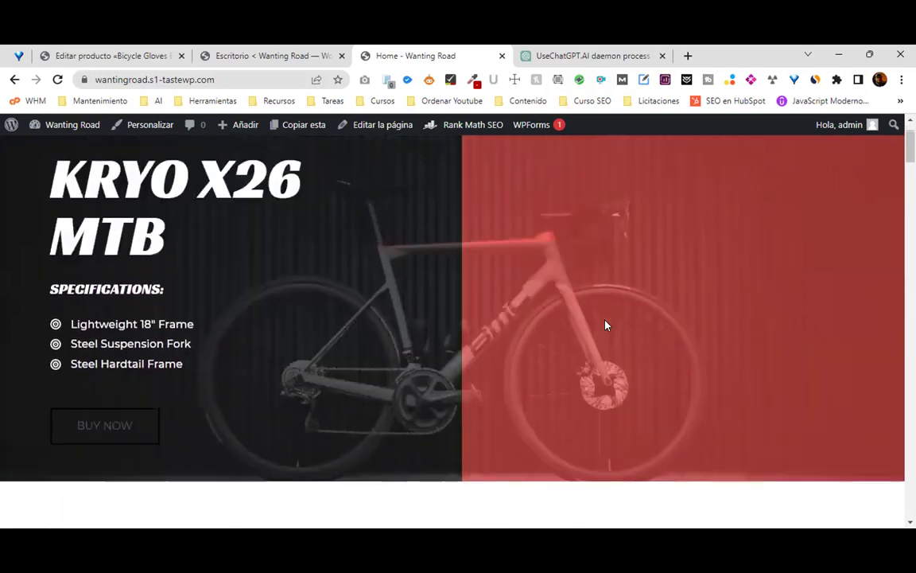
Return to the product editor and open the list of all products from there.
{"action": "left_click", "coordinate": [276, 54]}
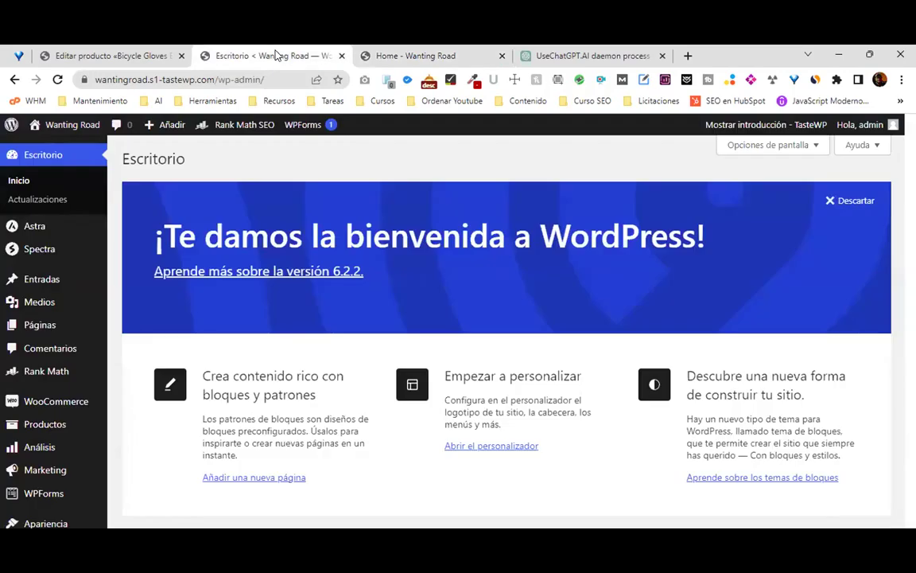
{"action": "left_click", "coordinate": [133, 63]}
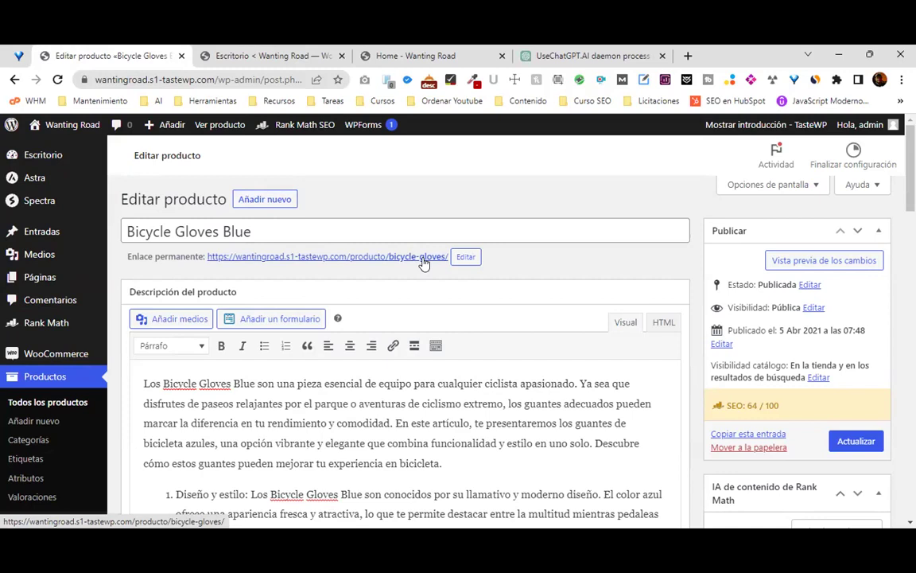
{"action": "left_click", "coordinate": [49, 403]}
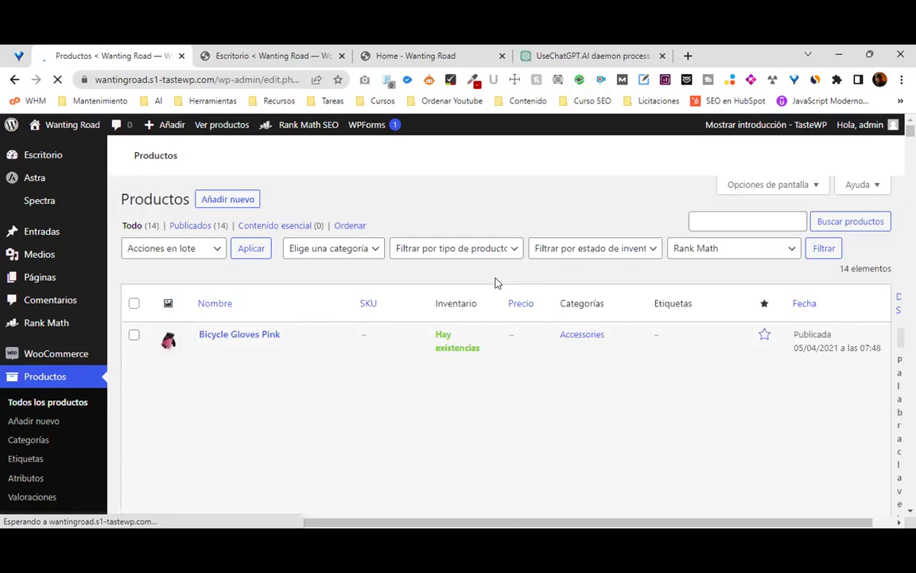
Open the quick edit form of Bicycle Gloves Pink and check its slug against its title.
{"action": "scroll", "coordinate": [507, 308], "scroll_direction": "down", "scroll_amount": 4}
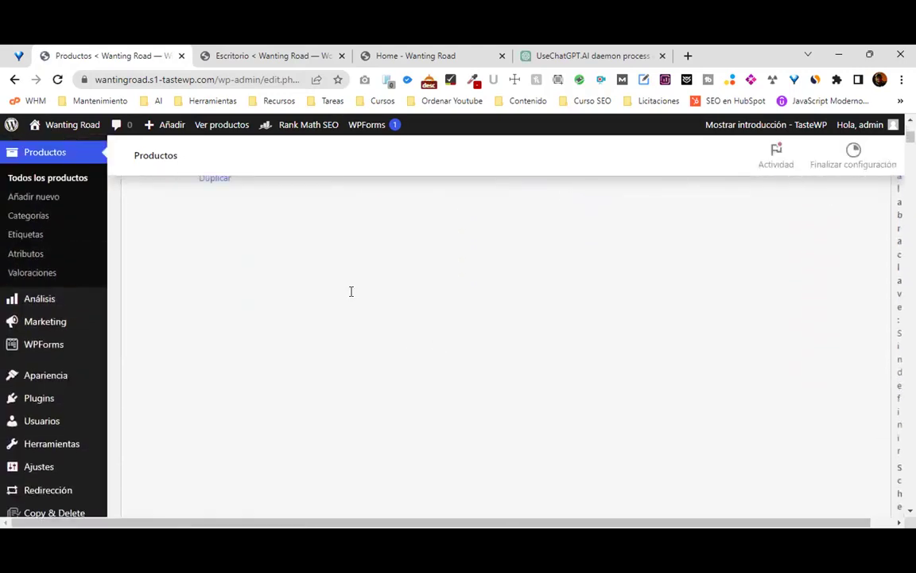
{"action": "scroll", "coordinate": [303, 310], "scroll_direction": "up", "scroll_amount": 2}
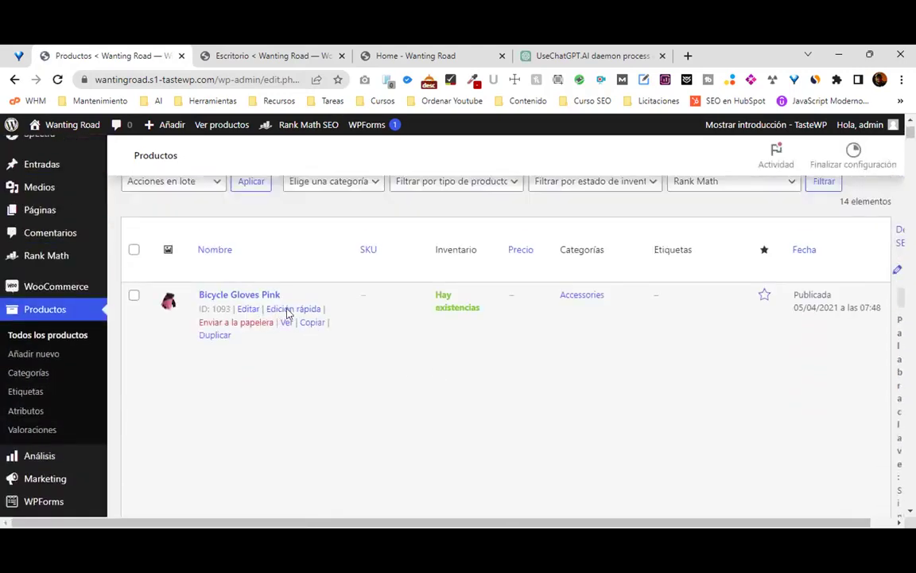
{"action": "left_click", "coordinate": [288, 309]}
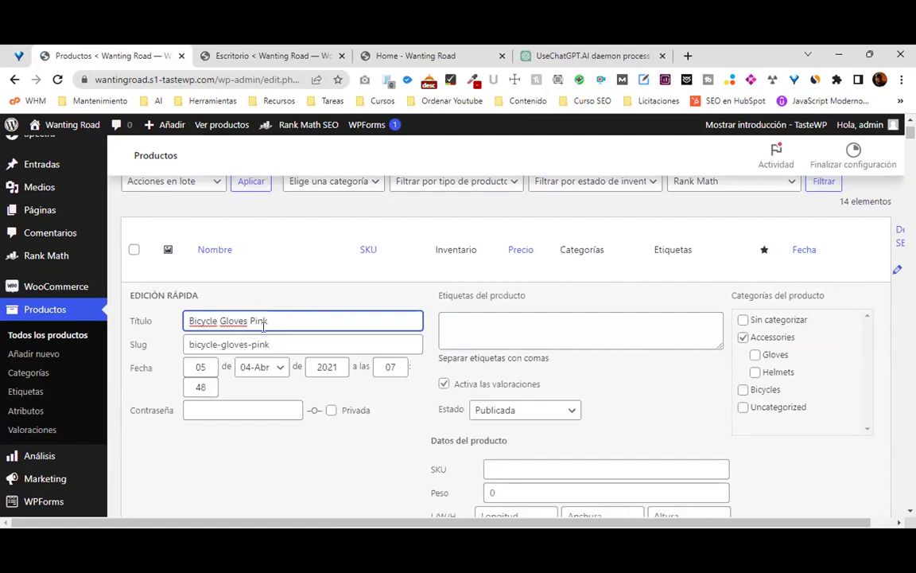
{"action": "scroll", "coordinate": [342, 314], "scroll_direction": "down", "scroll_amount": 5}
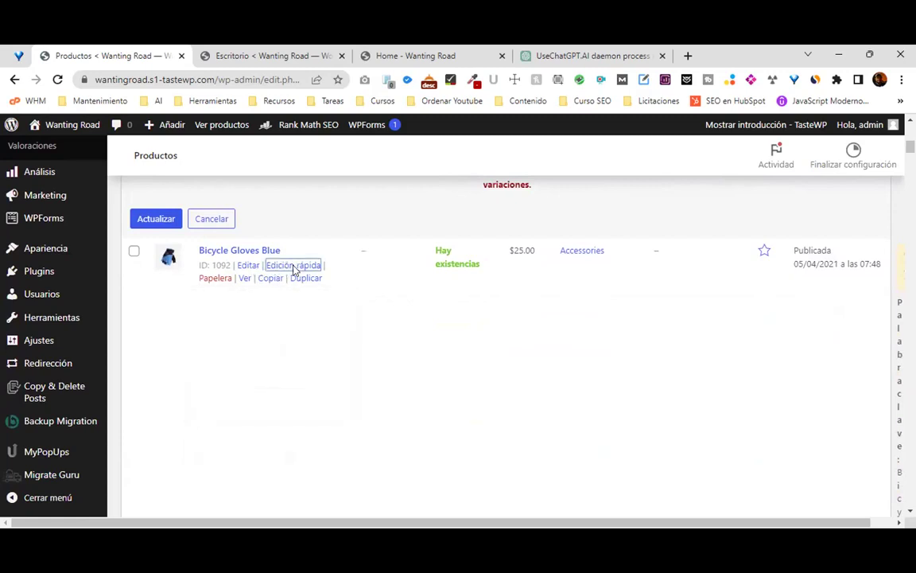
Open the quick edit form of Bicycle Gloves Blue and inspect its slug without changing it.
{"action": "left_click", "coordinate": [297, 265]}
{"action": "scroll", "coordinate": [287, 326], "scroll_direction": "down", "scroll_amount": 2}
{"action": "scroll", "coordinate": [297, 331], "scroll_direction": "down", "scroll_amount": 4}
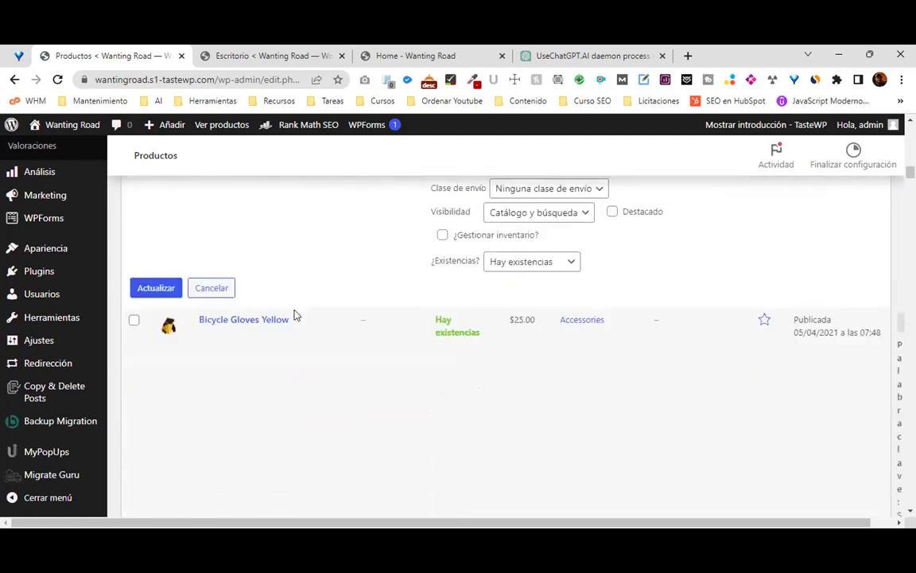
{"action": "scroll", "coordinate": [297, 318], "scroll_direction": "up", "scroll_amount": 4}
{"action": "left_click", "coordinate": [260, 282]}
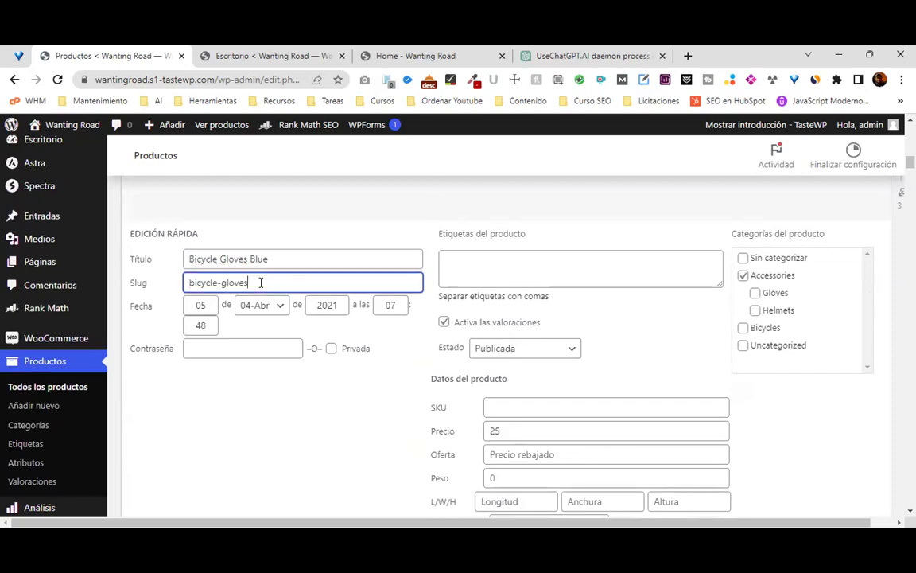
{"action": "scroll", "coordinate": [267, 284], "scroll_direction": "down", "scroll_amount": 5}
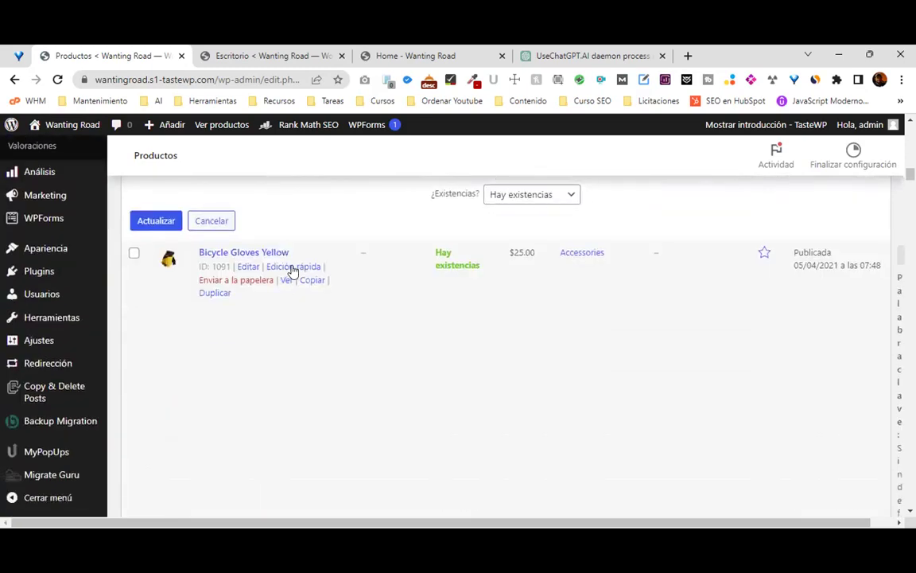
Open the quick edit form of Bicycle Gloves Yellow and compare its slug with the other gloves' slugs.
{"action": "left_click", "coordinate": [291, 270]}
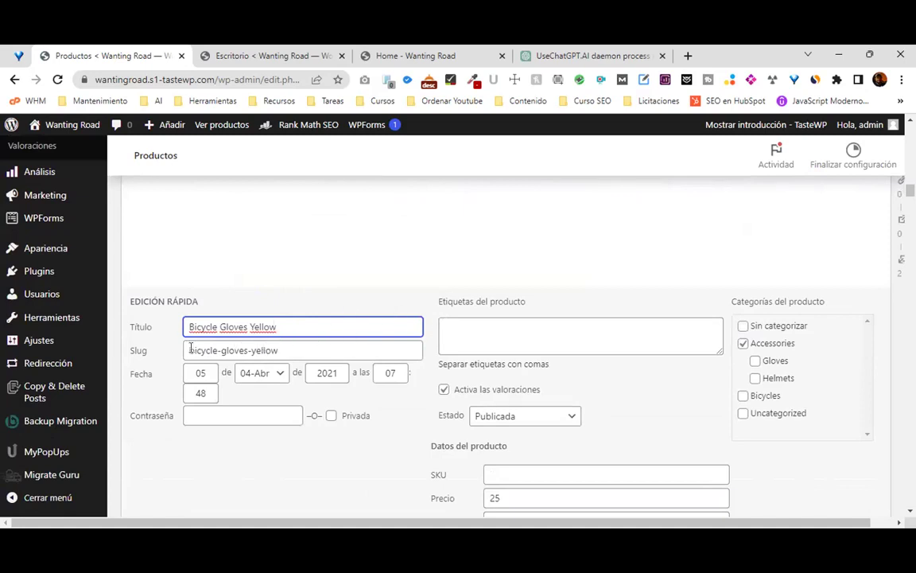
{"action": "left_click_drag", "start_coordinate": [189, 350], "coordinate": [246, 350]}
{"action": "scroll", "coordinate": [290, 336], "scroll_direction": "up", "scroll_amount": 3}
{"action": "scroll", "coordinate": [290, 336], "scroll_direction": "up", "scroll_amount": 5}
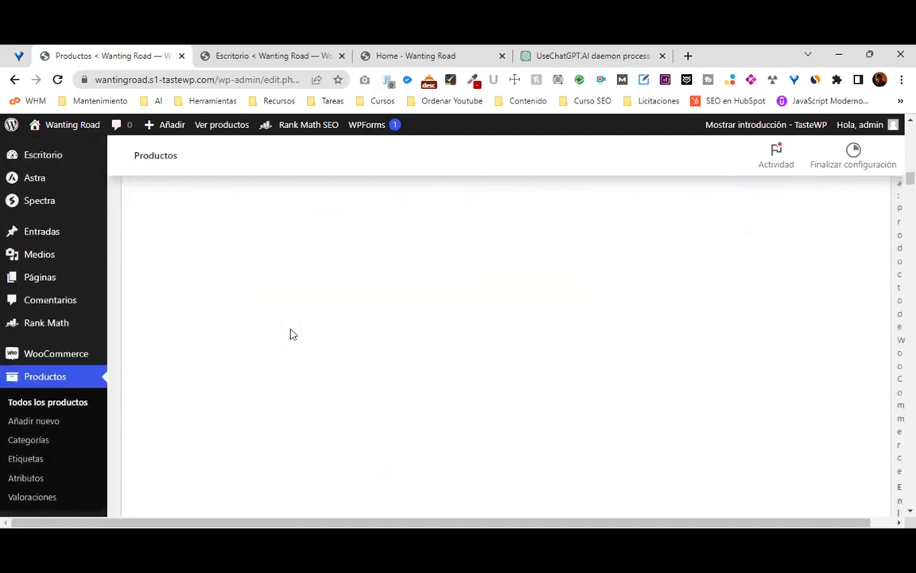
{"action": "scroll", "coordinate": [446, 324], "scroll_direction": "up", "scroll_amount": 1}
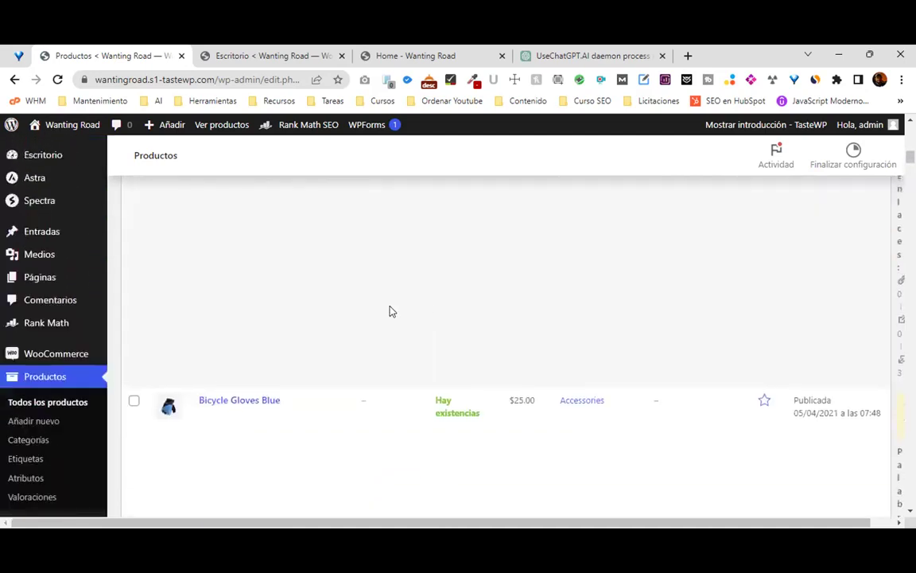
Reopen the quick edit form of Bicycle Gloves Blue to compare its title and slug.
{"action": "left_click", "coordinate": [279, 415]}
{"action": "scroll", "coordinate": [275, 413], "scroll_direction": "down", "scroll_amount": 1}
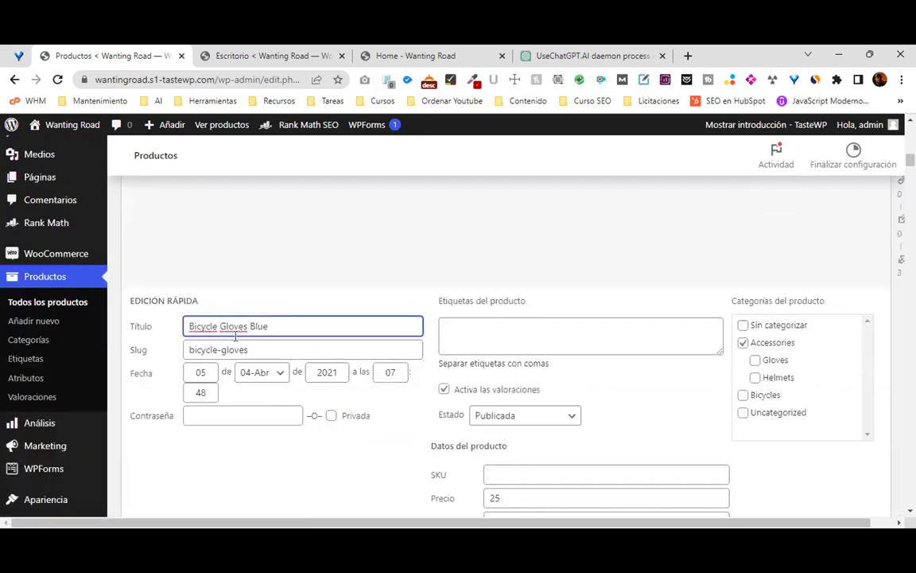
{"action": "scroll", "coordinate": [438, 418], "scroll_direction": "up", "scroll_amount": 1}
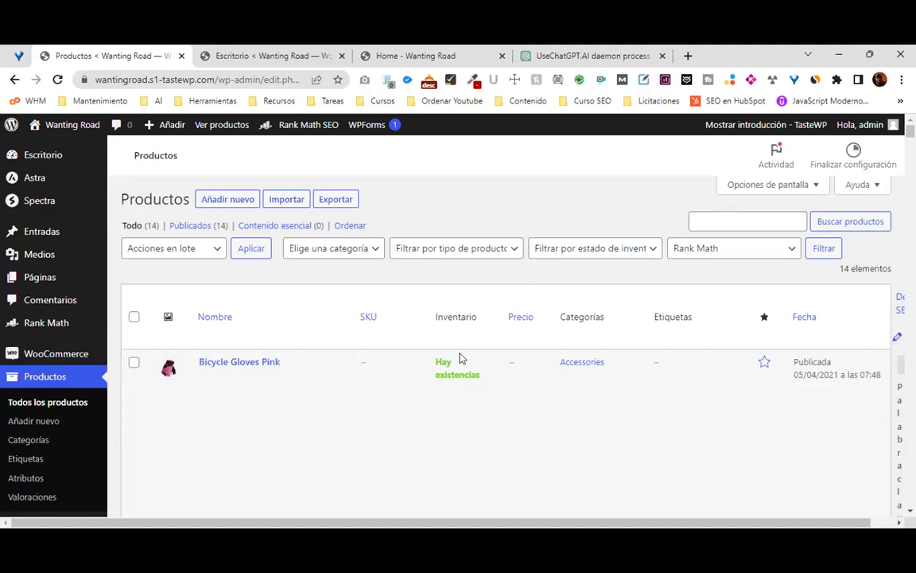
{"action": "left_click", "coordinate": [380, 381]}
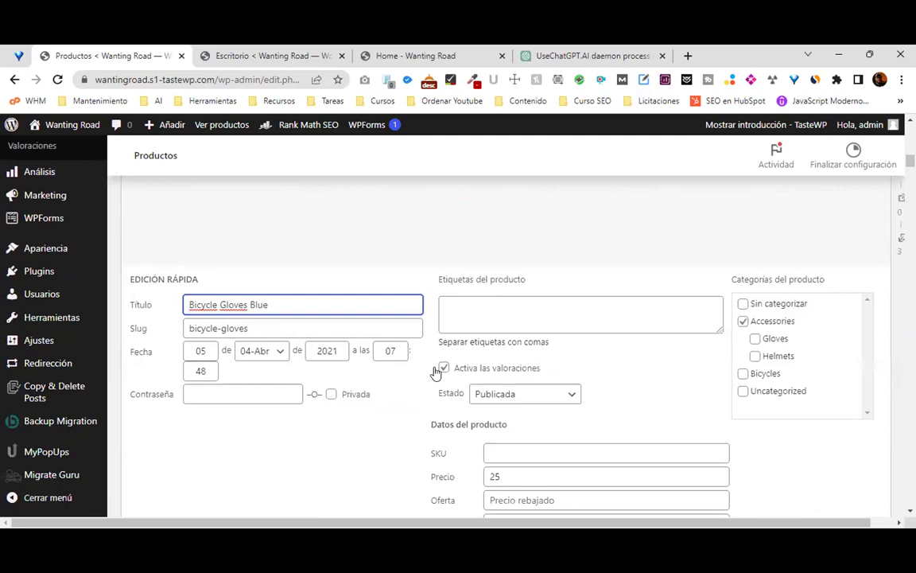
Open the Bicycle Gloves Yellow product for editing and change its product type to Producto variable.
{"action": "scroll", "coordinate": [437, 358], "scroll_direction": "down", "scroll_amount": 7}
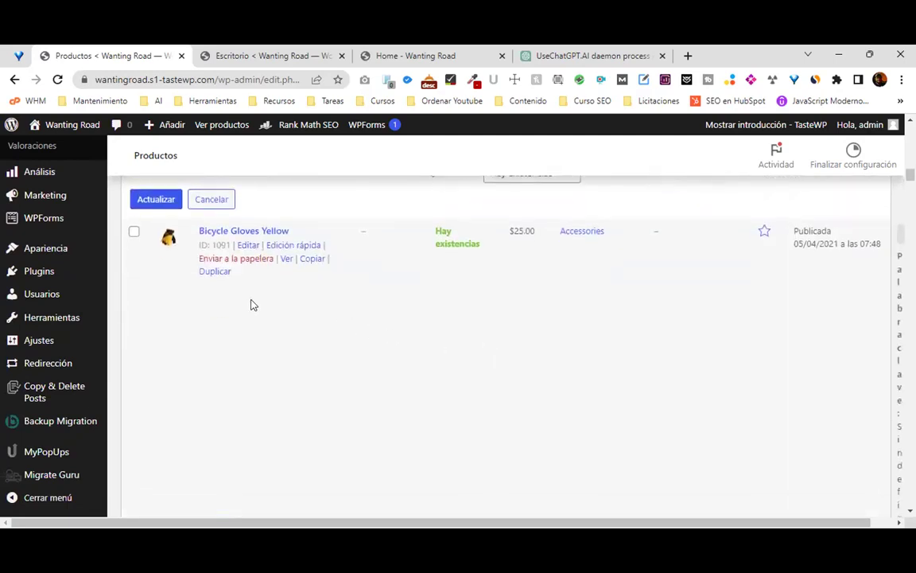
{"action": "left_click", "coordinate": [256, 231]}
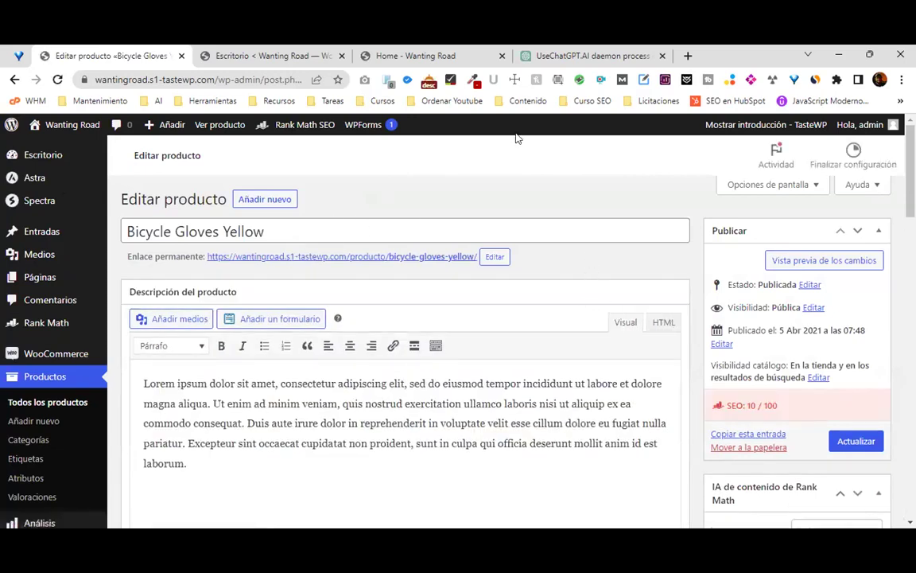
{"action": "scroll", "coordinate": [409, 194], "scroll_direction": "down", "scroll_amount": 5}
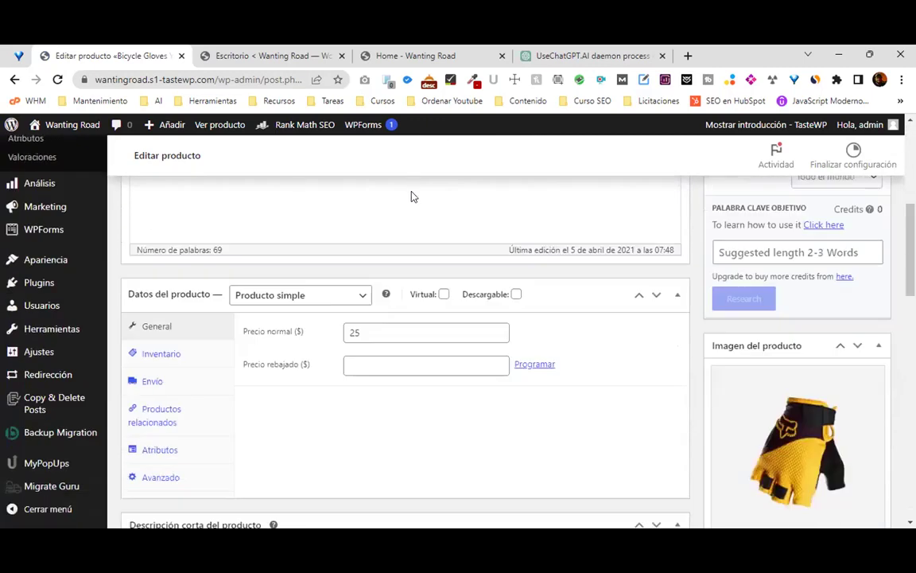
{"action": "scroll", "coordinate": [412, 196], "scroll_direction": "down", "scroll_amount": 1}
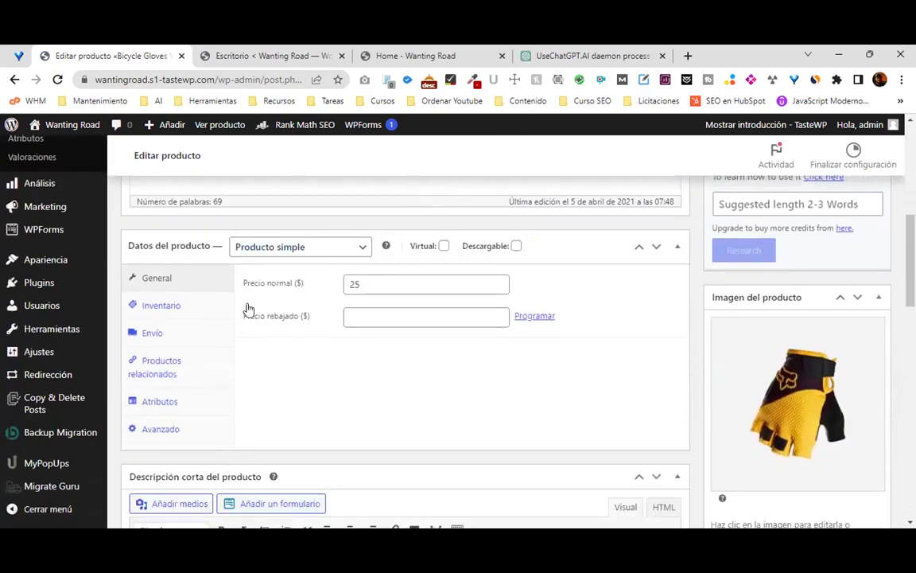
{"action": "left_click", "coordinate": [351, 248]}
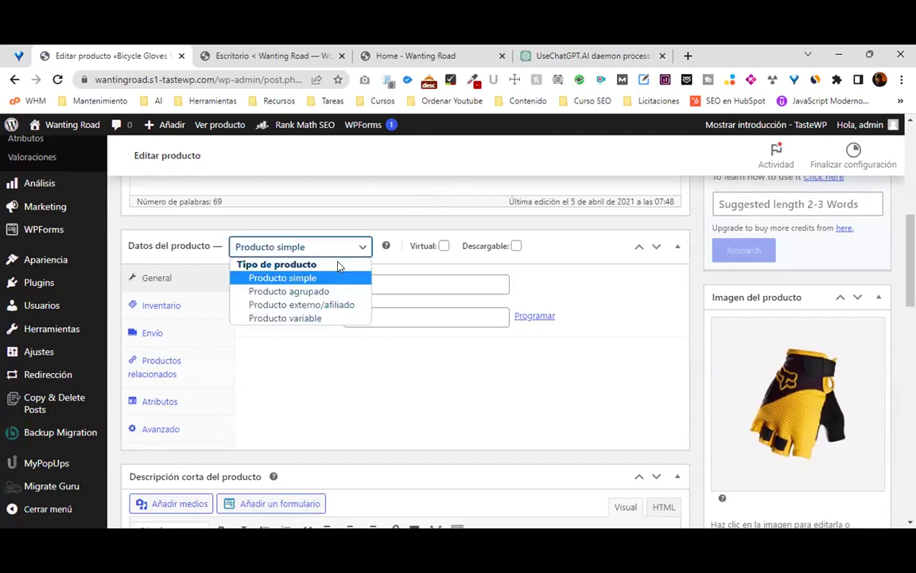
{"action": "left_click", "coordinate": [307, 318]}
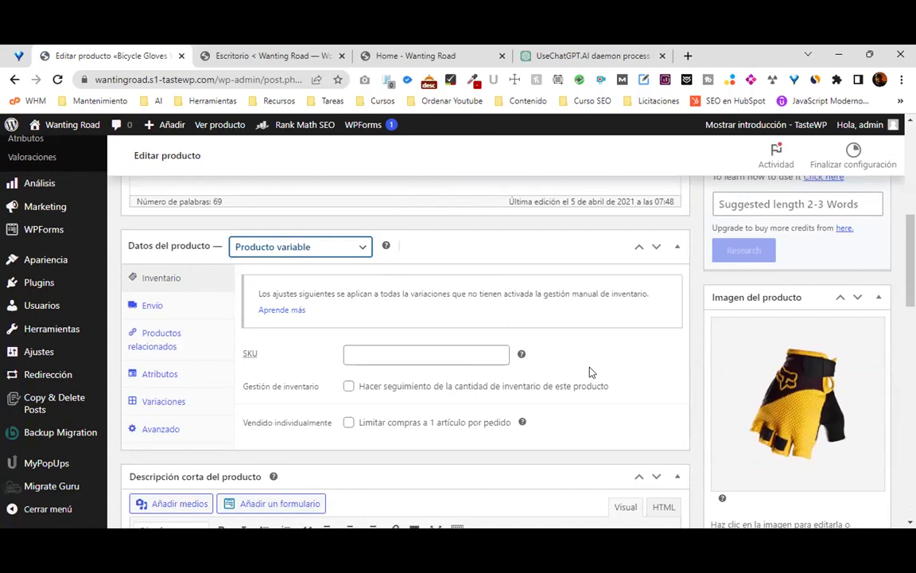
Add a custom product attribute named Color with the values Azul | Amarillo | Verde and save it.
{"action": "scroll", "coordinate": [441, 350], "scroll_direction": "up", "scroll_amount": 3}
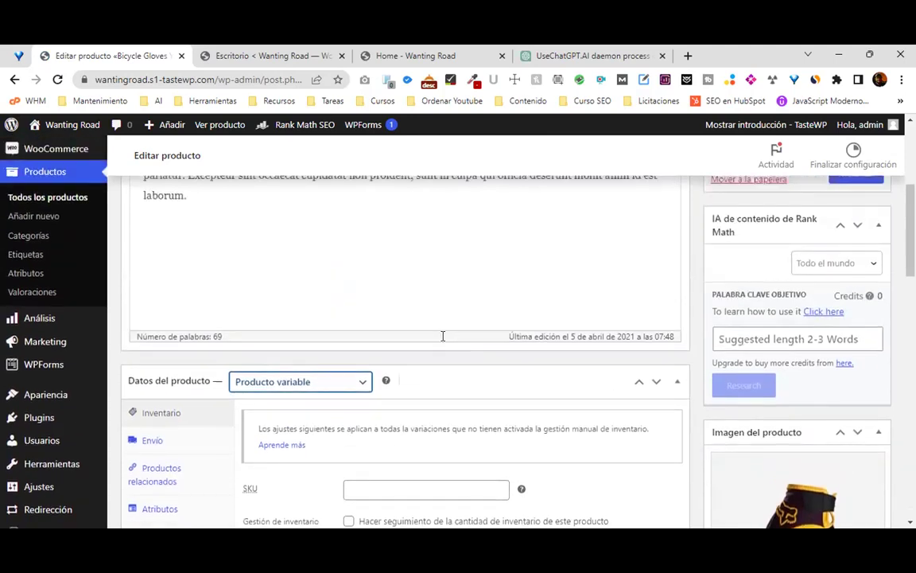
{"action": "scroll", "coordinate": [443, 335], "scroll_direction": "up", "scroll_amount": 5}
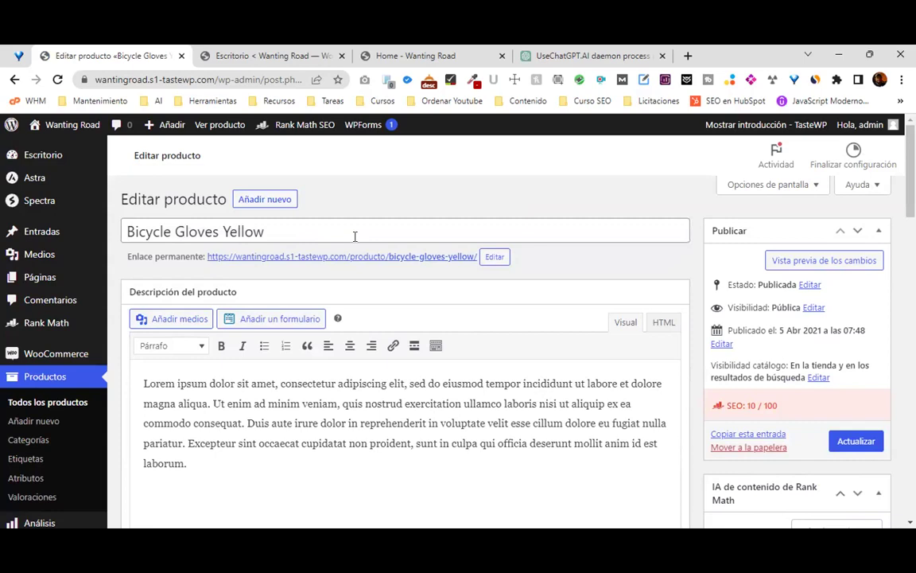
{"action": "scroll", "coordinate": [515, 347], "scroll_direction": "down", "scroll_amount": 10}
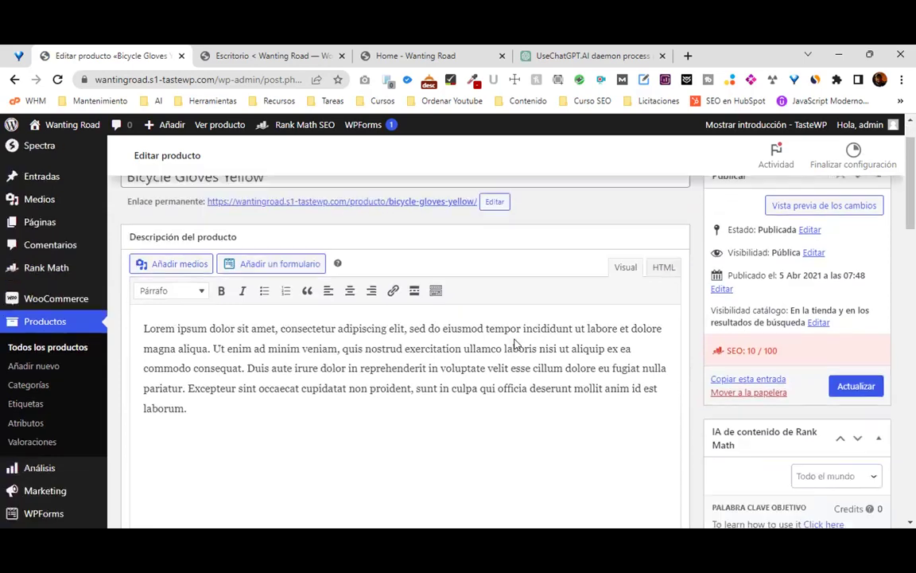
{"action": "scroll", "coordinate": [456, 267], "scroll_direction": "up", "scroll_amount": 2}
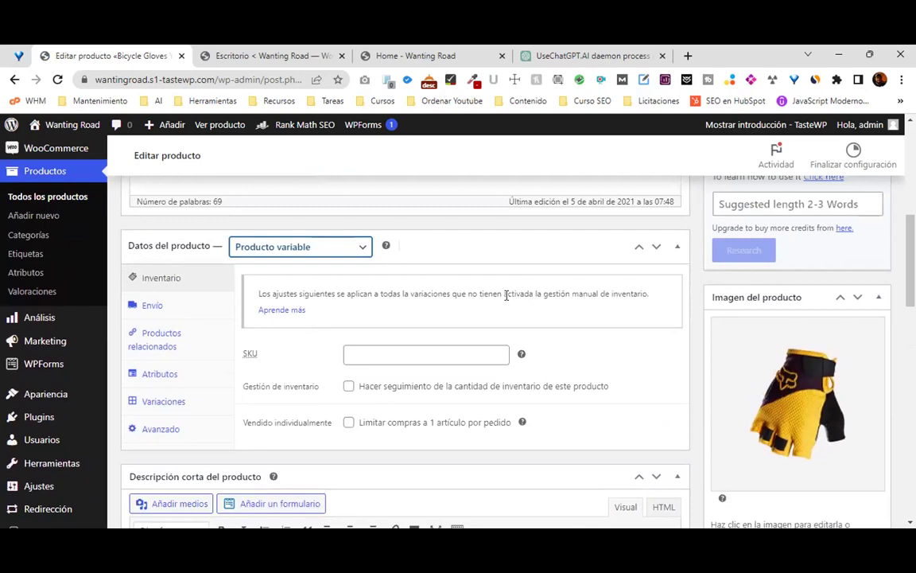
{"action": "left_click", "coordinate": [160, 374]}
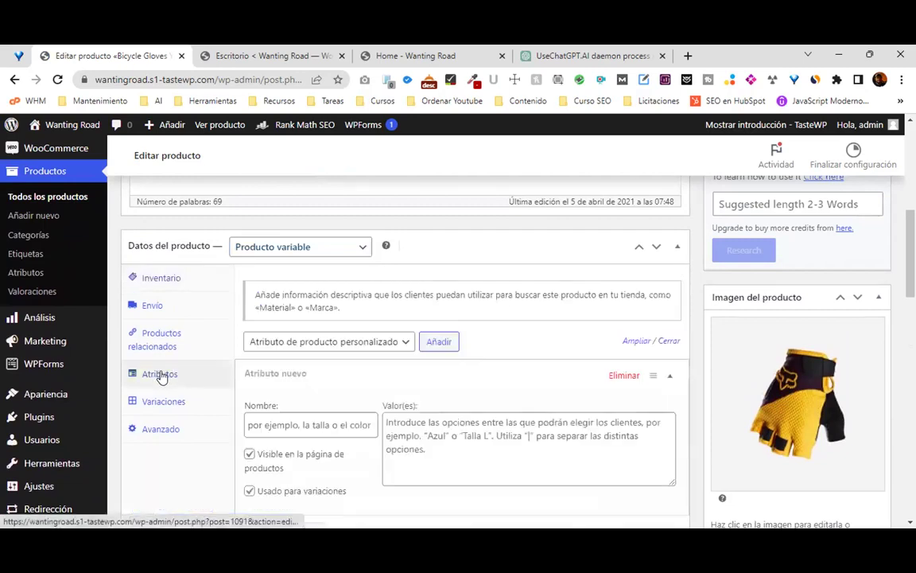
{"action": "scroll", "coordinate": [460, 304], "scroll_direction": "down", "scroll_amount": 1}
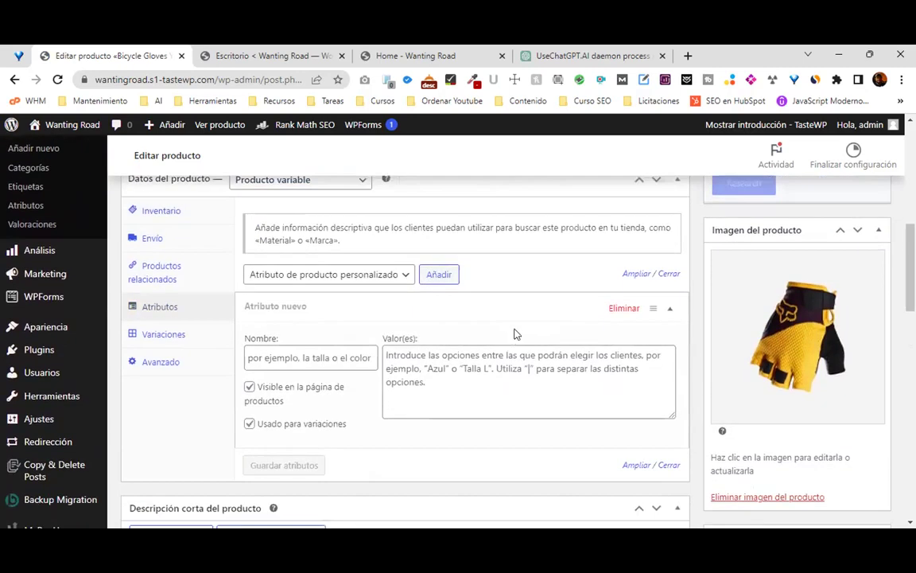
{"action": "left_click", "coordinate": [315, 357]}
{"action": "type", "text": "Color"}
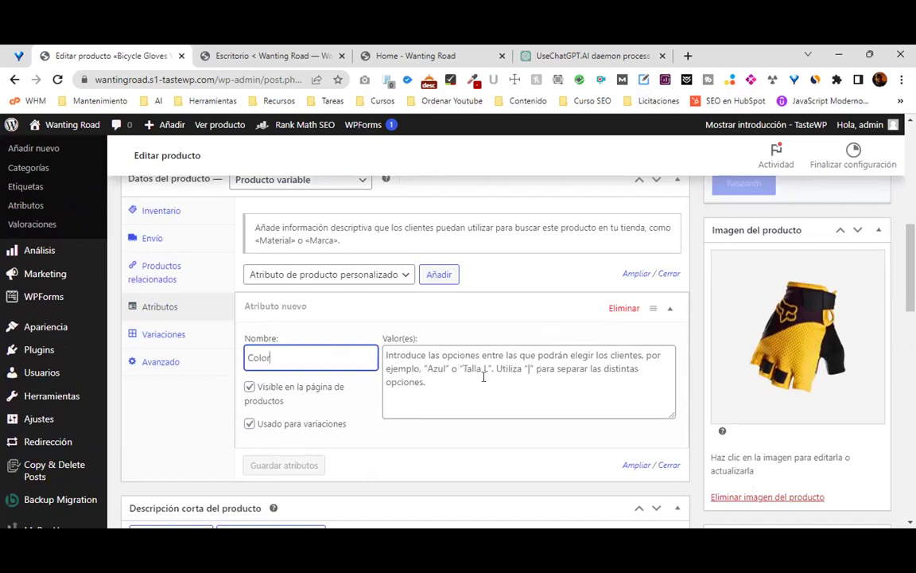
{"action": "left_click", "coordinate": [527, 365]}
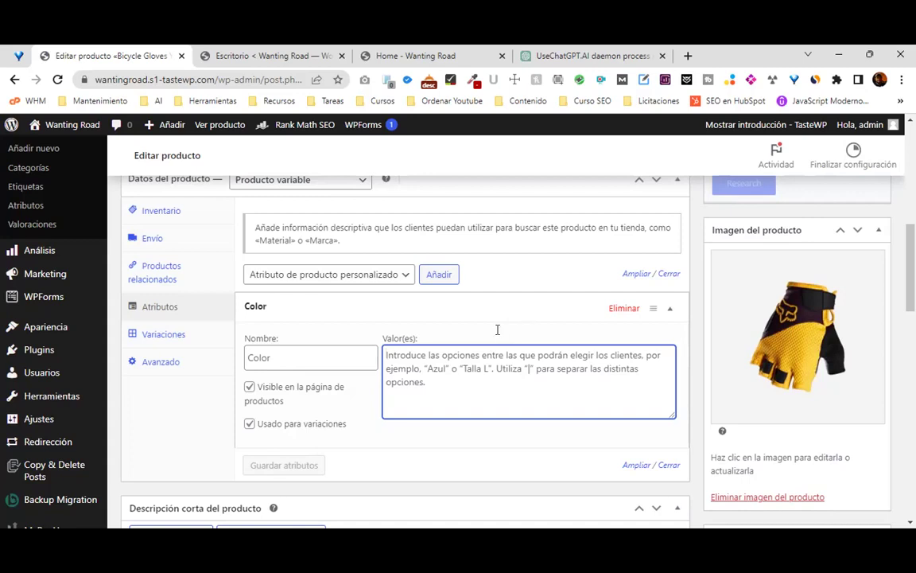
{"action": "type", "text": "Azul"}
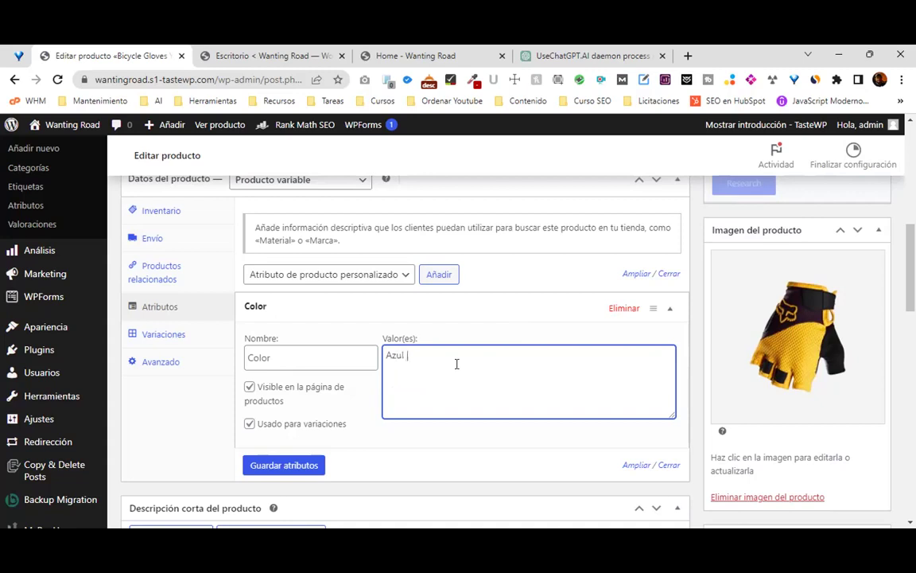
{"action": "type", "text": " | Amarillo | Verde"}
{"action": "left_click", "coordinate": [301, 468]}
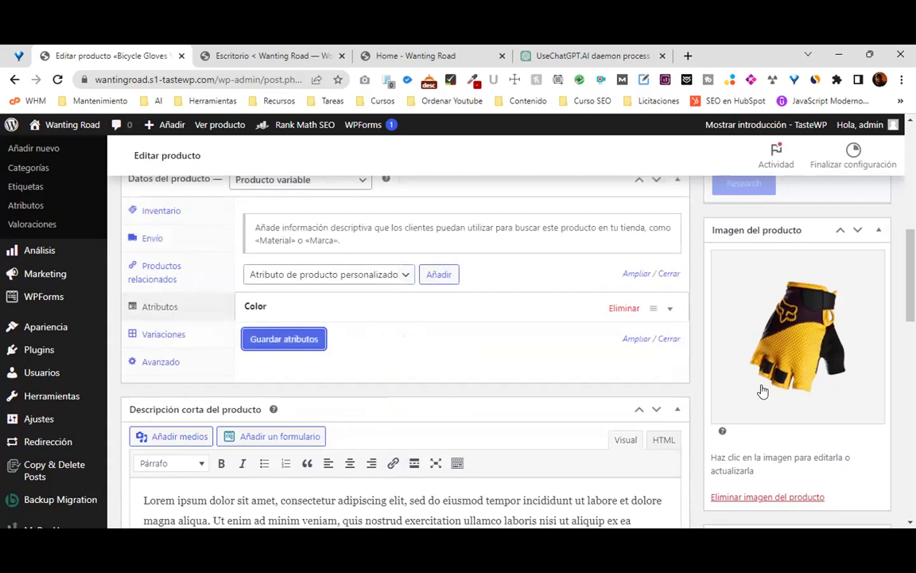
Generate all variations of the product from the Color attribute.
{"action": "scroll", "coordinate": [690, 438], "scroll_direction": "up", "scroll_amount": 1}
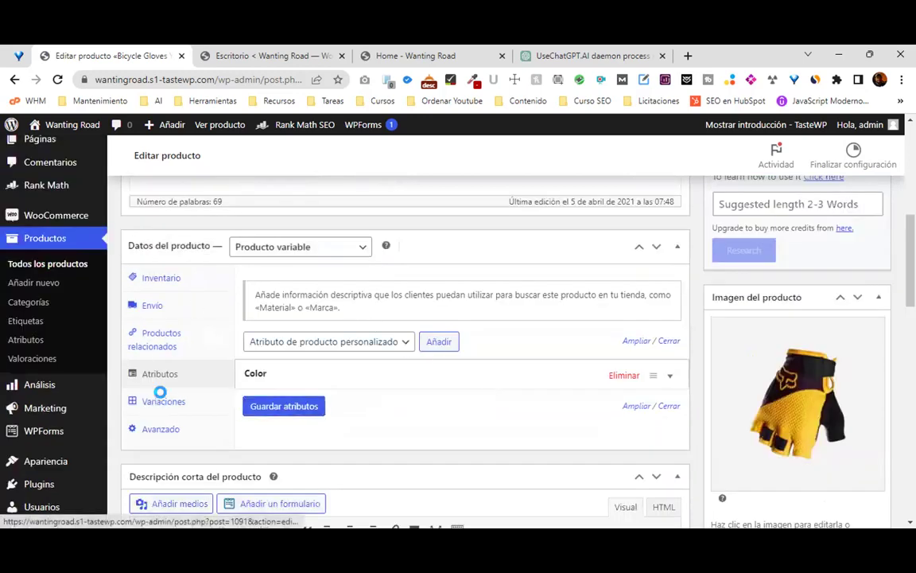
{"action": "left_click", "coordinate": [162, 401]}
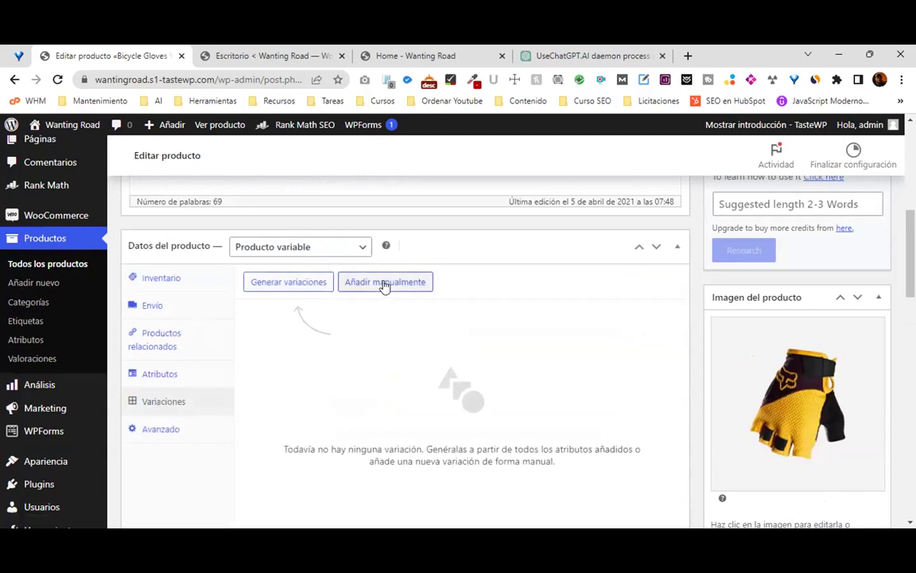
{"action": "left_click", "coordinate": [299, 284]}
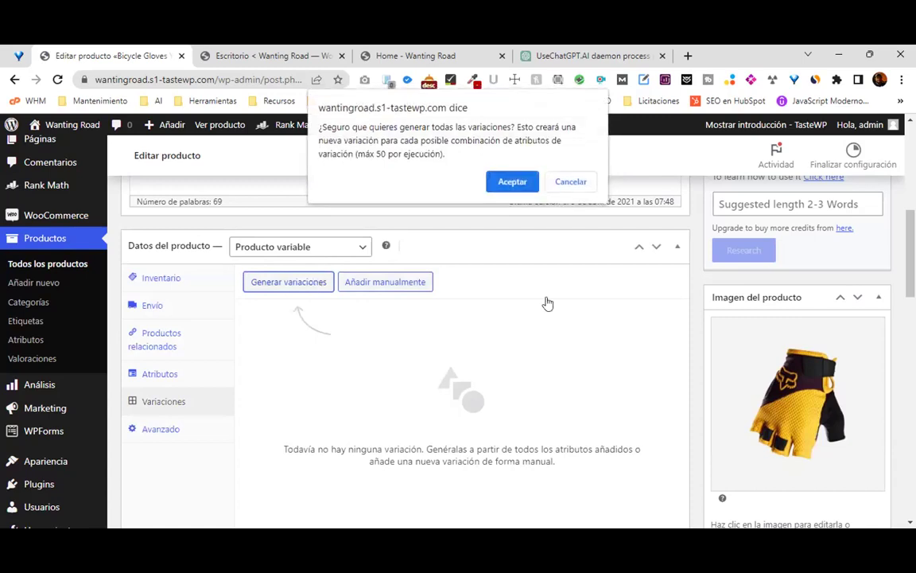
{"action": "key", "text": "Return"}
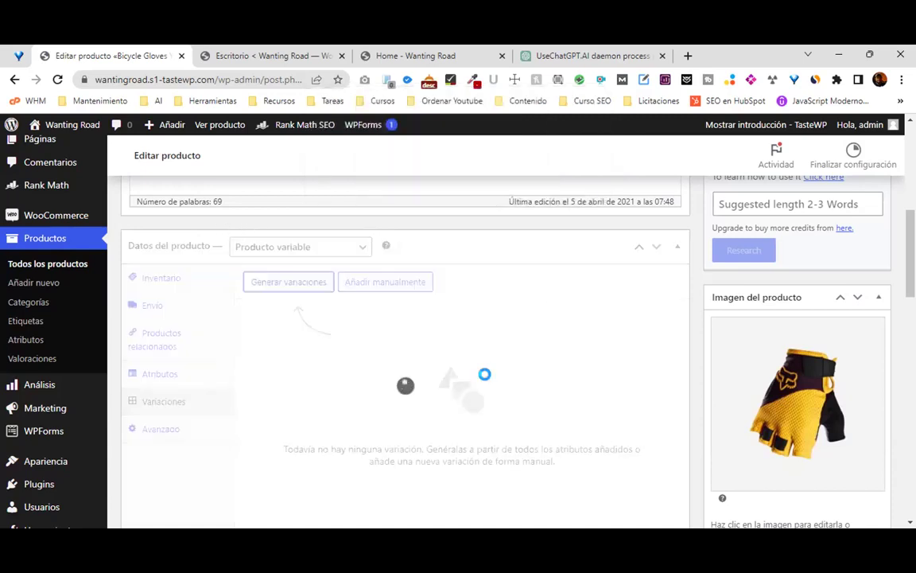
{"action": "scroll", "coordinate": [481, 370], "scroll_direction": "up", "scroll_amount": 4}
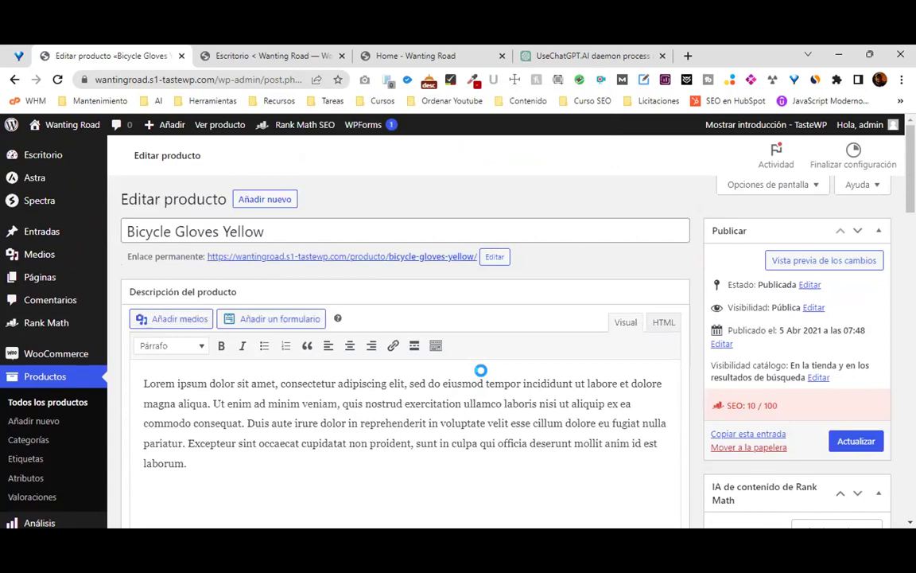
{"action": "scroll", "coordinate": [564, 179], "scroll_direction": "down", "scroll_amount": 4}
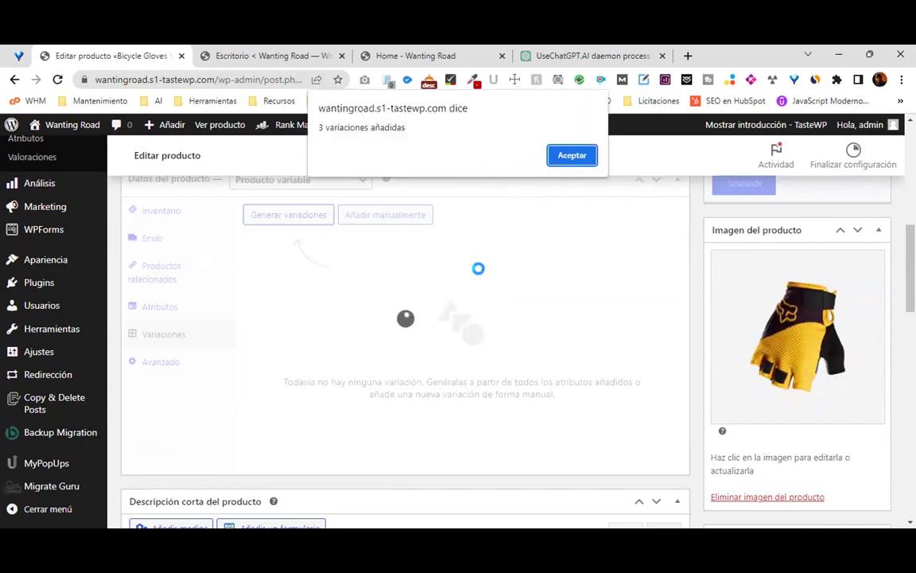
{"action": "key", "text": "Return"}
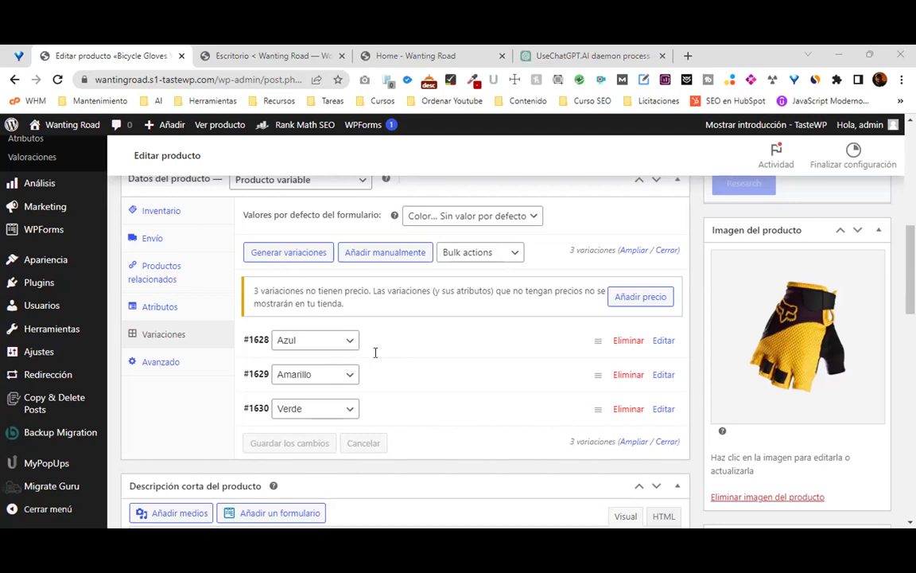
Expand the Azul variation and set its image to the blue glove picture accessories-4.jpg from the media library.
{"action": "scroll", "coordinate": [374, 351], "scroll_direction": "up", "scroll_amount": 1}
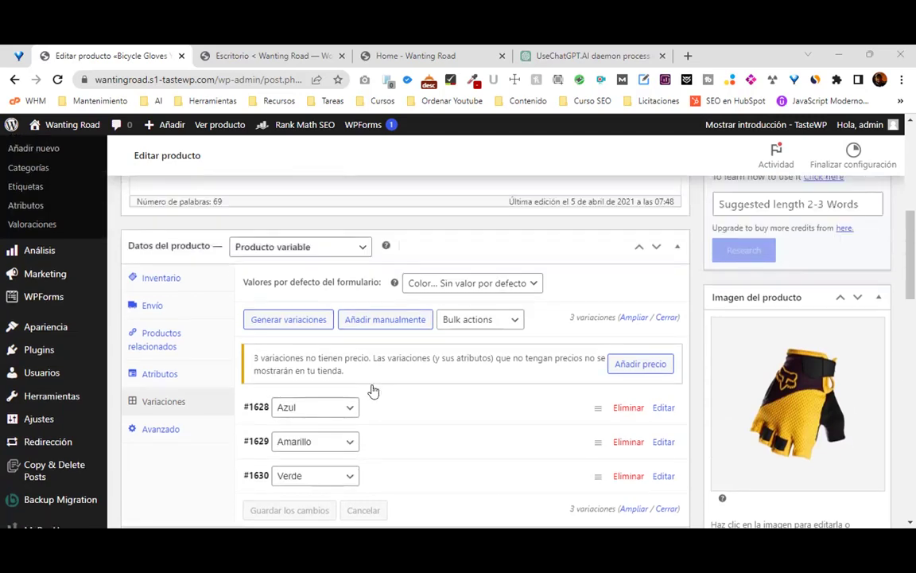
{"action": "scroll", "coordinate": [373, 391], "scroll_direction": "down", "scroll_amount": 1}
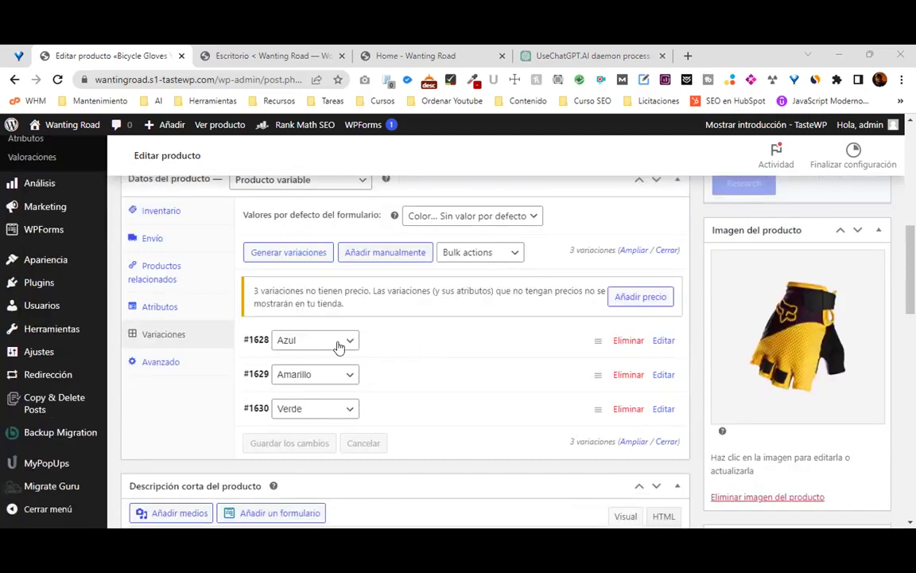
{"action": "left_click", "coordinate": [406, 340]}
{"action": "scroll", "coordinate": [334, 262], "scroll_direction": "down", "scroll_amount": 2}
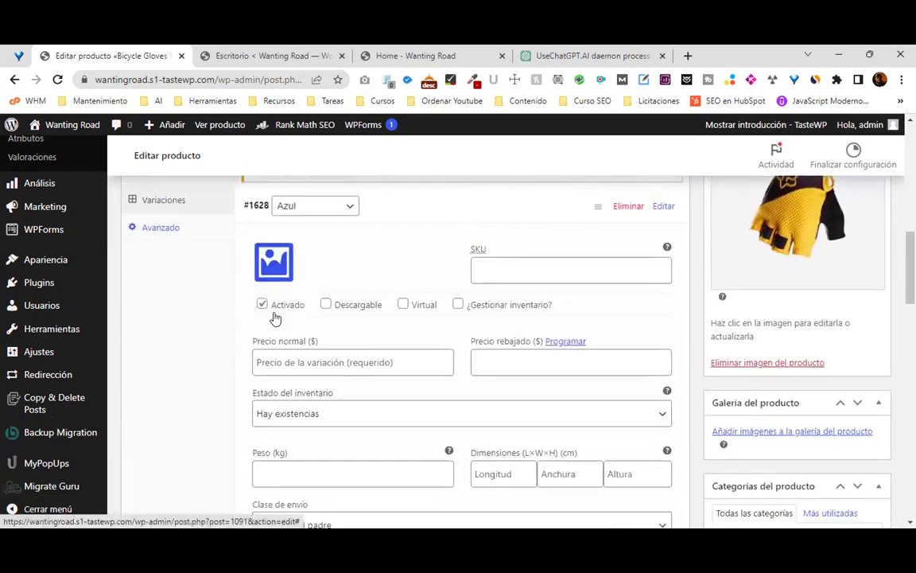
{"action": "left_click", "coordinate": [272, 262]}
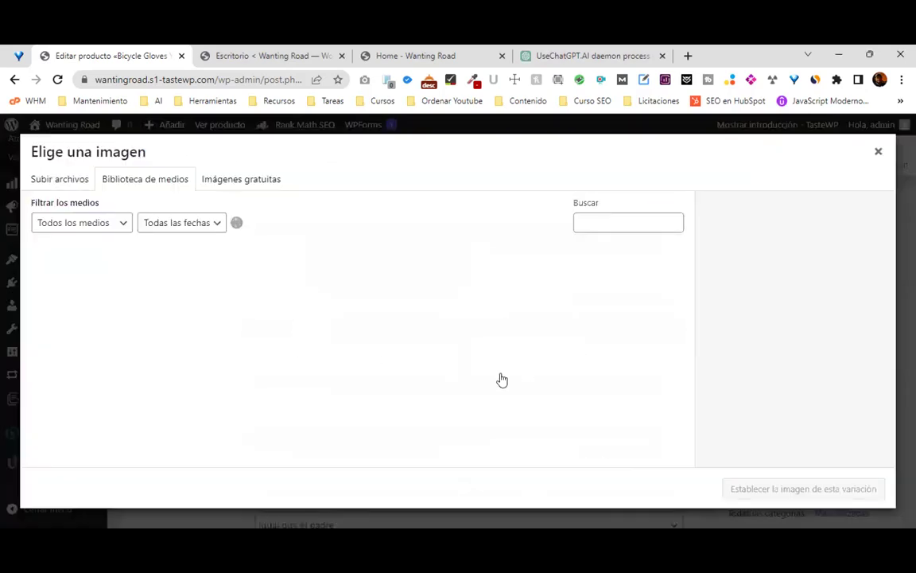
{"action": "left_click", "coordinate": [451, 380]}
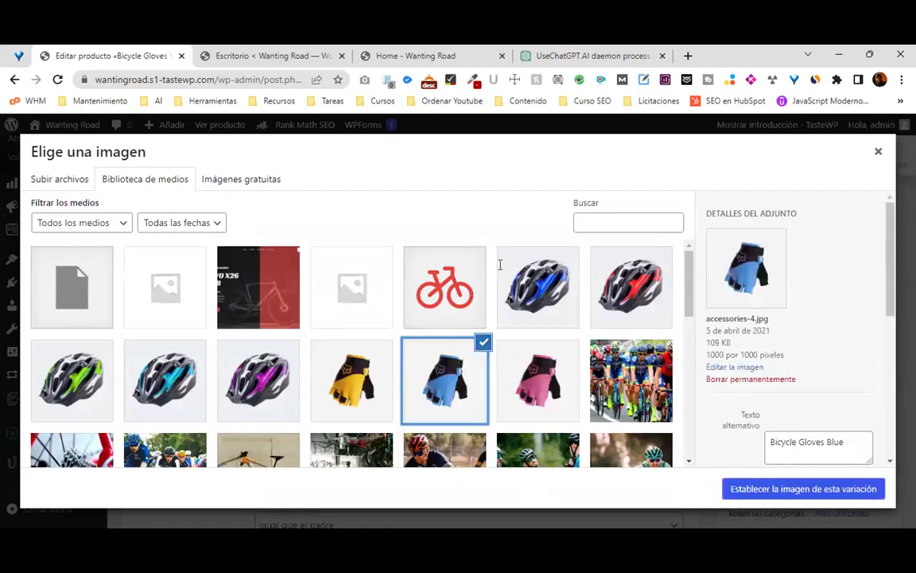
{"action": "key", "text": "Return"}
{"action": "scroll", "coordinate": [503, 264], "scroll_direction": "down", "scroll_amount": 2}
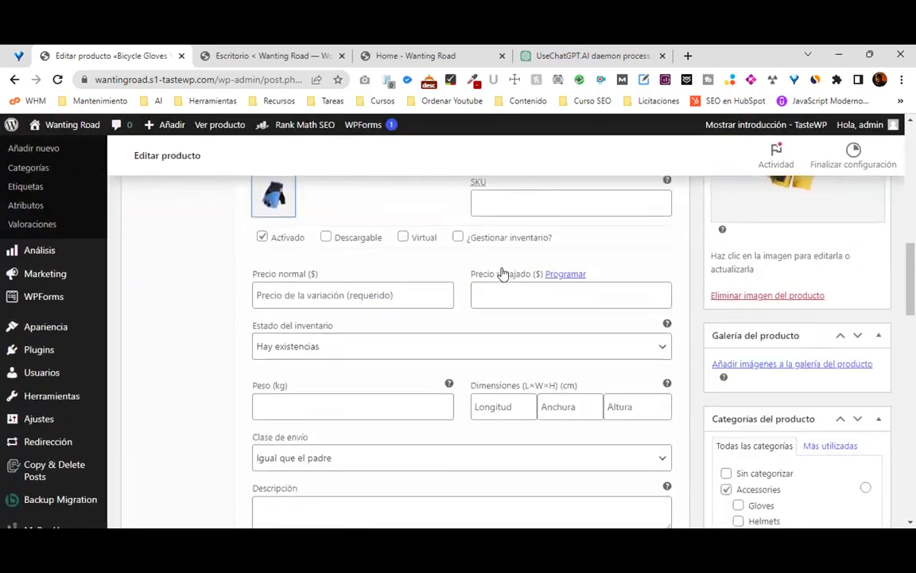
Set the Azul variation's regular price to 30 and leave its stock status at Hay existencias.
{"action": "left_click", "coordinate": [473, 291]}
{"action": "left_click", "coordinate": [448, 288]}
{"action": "scroll", "coordinate": [448, 291], "scroll_direction": "up", "scroll_amount": 3}
{"action": "scroll", "coordinate": [450, 289], "scroll_direction": "up", "scroll_amount": 3}
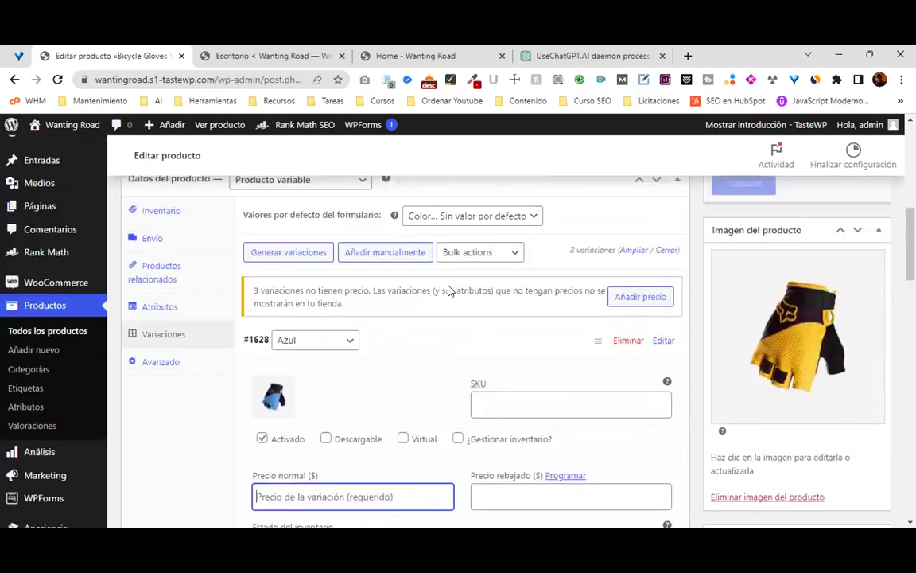
{"action": "scroll", "coordinate": [849, 434], "scroll_direction": "down", "scroll_amount": 2}
{"action": "scroll", "coordinate": [850, 434], "scroll_direction": "down", "scroll_amount": 2}
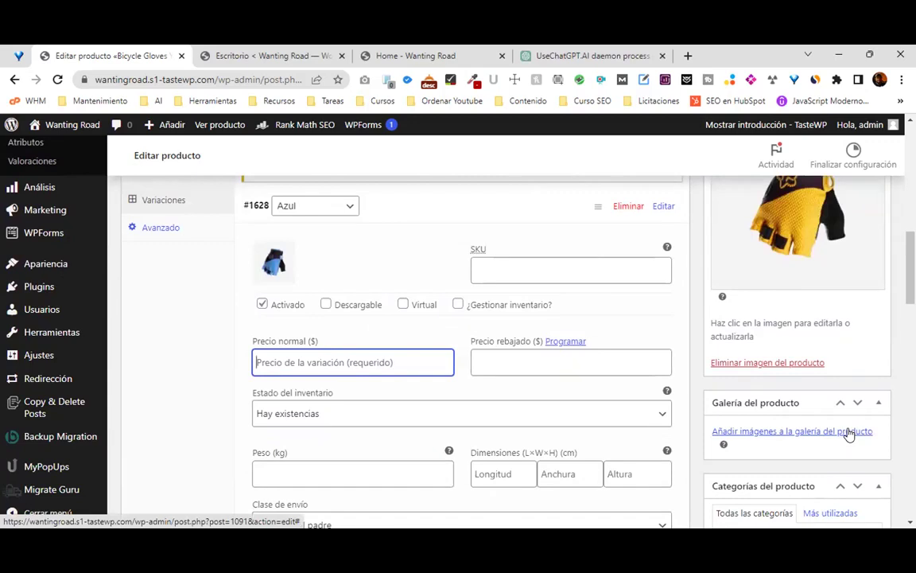
{"action": "type", "text": "30"}
{"action": "scroll", "coordinate": [609, 223], "scroll_direction": "down", "scroll_amount": 3}
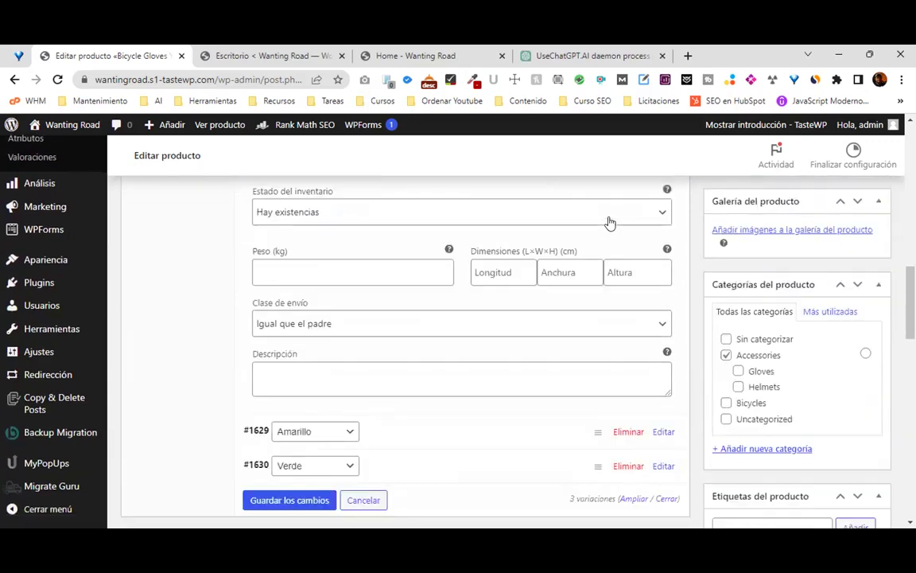
{"action": "left_click", "coordinate": [342, 212]}
{"action": "left_click", "coordinate": [348, 337]}
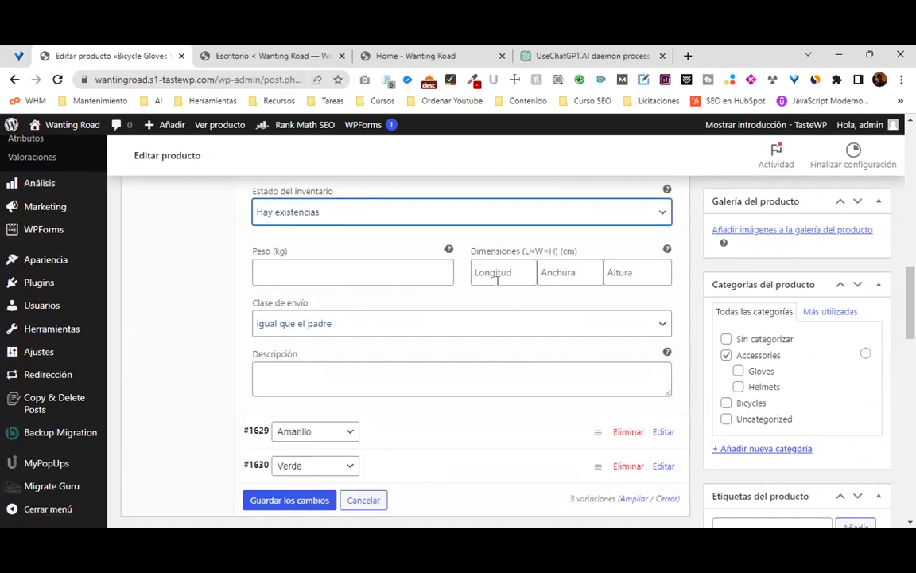
Expand the Amarillo variation and set its image to the yellow glove picture accessories-6.jpg from the media library.
{"action": "scroll", "coordinate": [445, 358], "scroll_direction": "down", "scroll_amount": 1}
{"action": "left_click", "coordinate": [458, 351]}
{"action": "scroll", "coordinate": [498, 413], "scroll_direction": "down", "scroll_amount": 2}
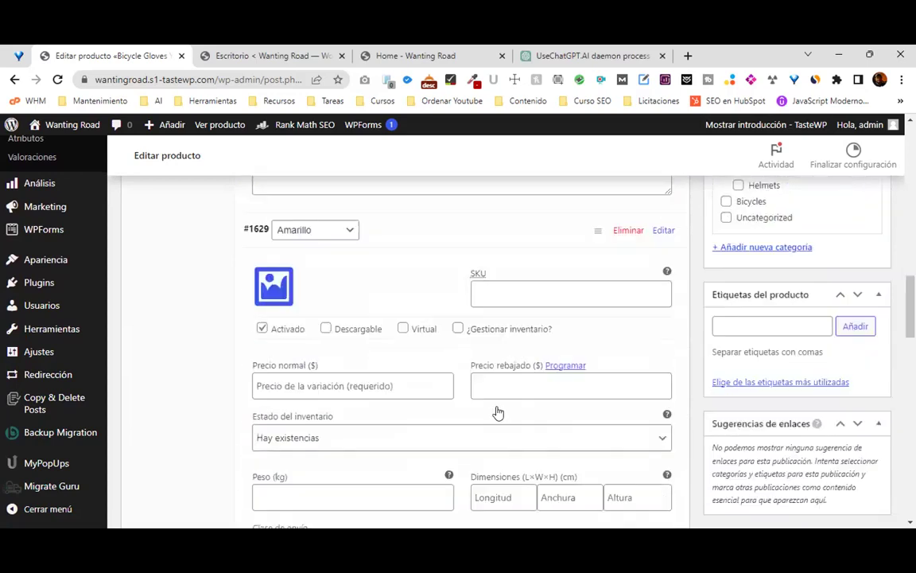
{"action": "left_click", "coordinate": [274, 287]}
{"action": "left_click", "coordinate": [549, 374]}
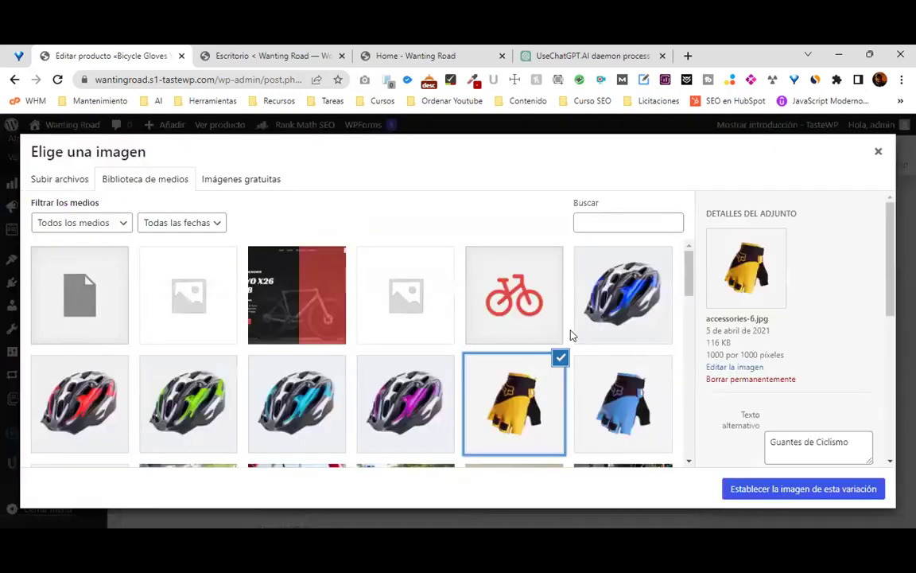
{"action": "key", "text": "Return"}
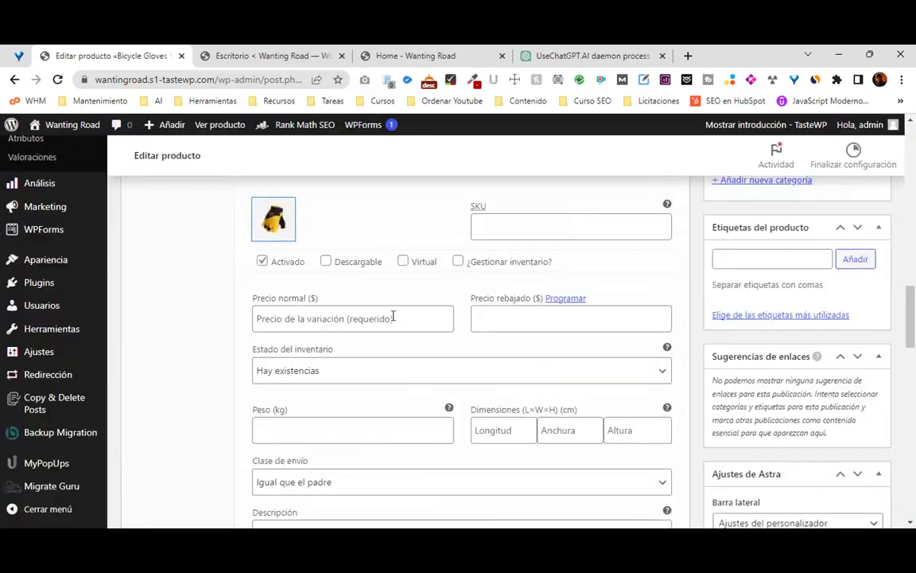
Set the Amarillo variation's regular price to 25.
{"action": "key", "text": "Tab"}
{"action": "left_click", "coordinate": [395, 315]}
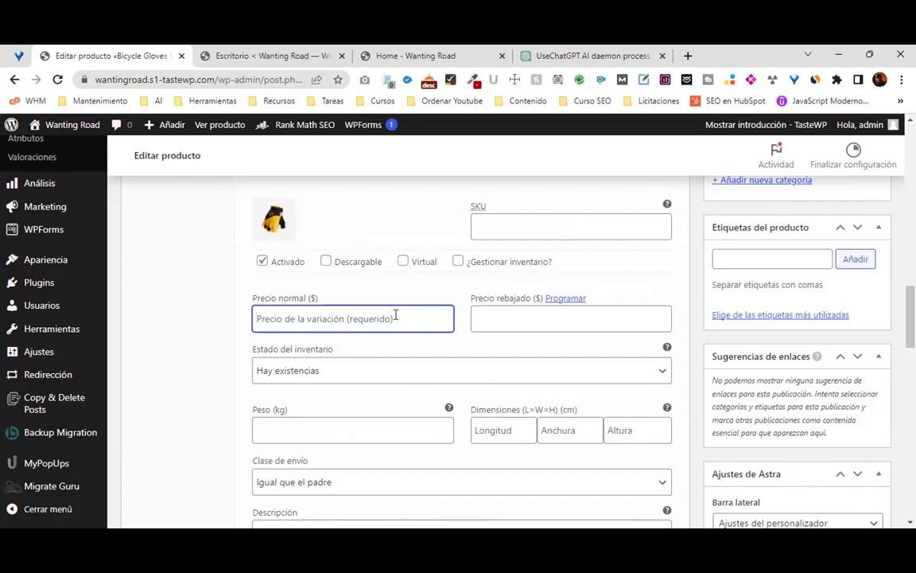
{"action": "type", "text": "25"}
{"action": "key", "text": "Menu"}
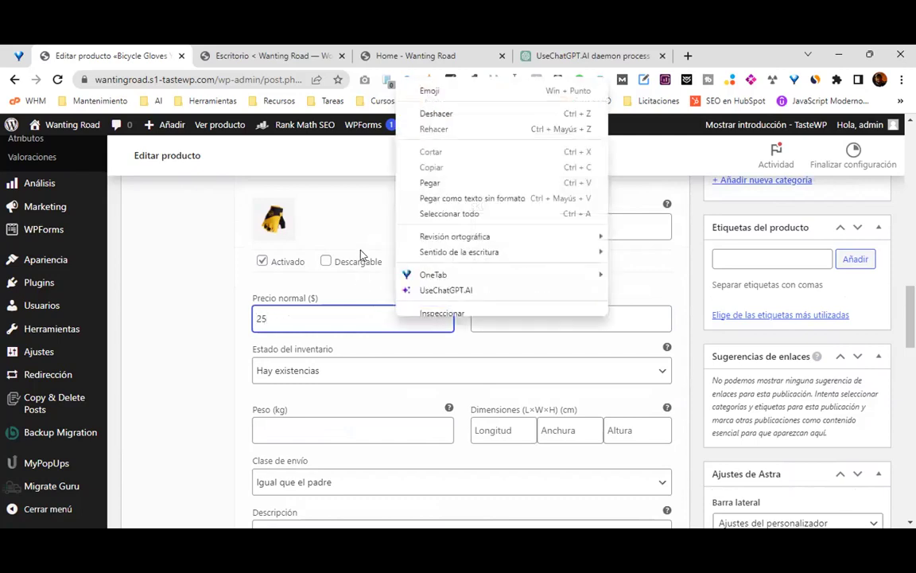
{"action": "left_click", "coordinate": [377, 207]}
Expand the Verde variation and set its image to the pink glove picture from the media library.
{"action": "scroll", "coordinate": [412, 246], "scroll_direction": "down", "scroll_amount": 4}
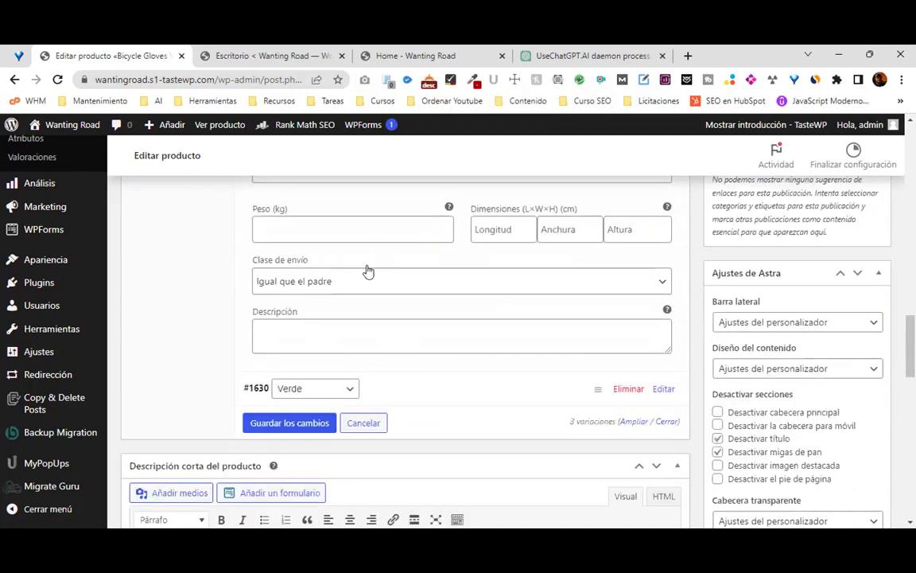
{"action": "left_click", "coordinate": [279, 261]}
{"action": "left_click", "coordinate": [274, 310]}
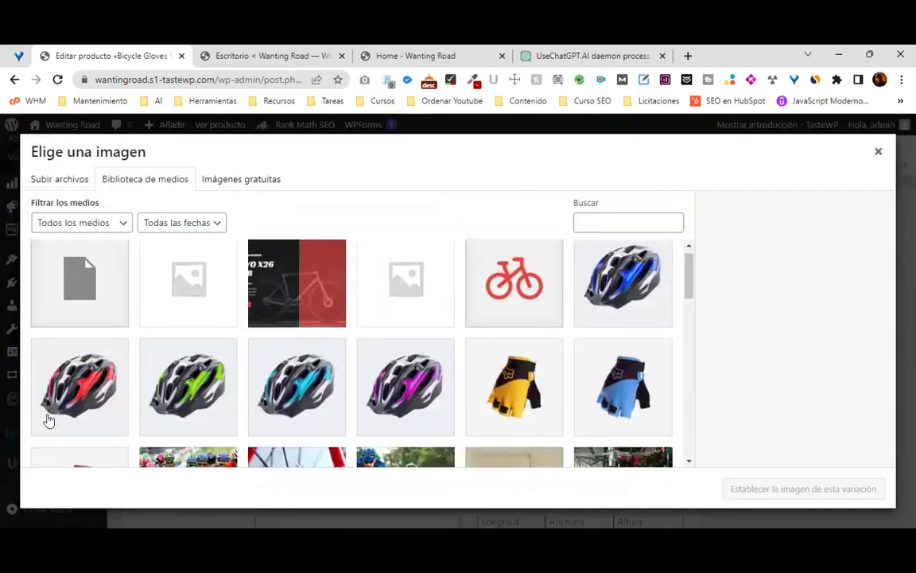
{"action": "scroll", "coordinate": [63, 374], "scroll_direction": "down", "scroll_amount": 1}
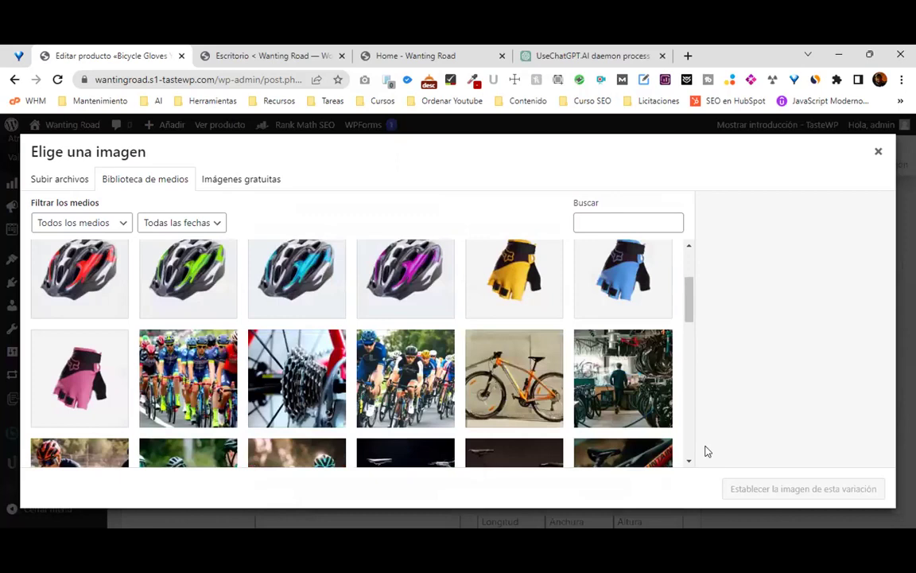
{"action": "left_click", "coordinate": [79, 377]}
{"action": "left_click", "coordinate": [804, 488]}
Set the Verde variation's regular price to 25 and its sale price to 20.
{"action": "left_click", "coordinate": [386, 410]}
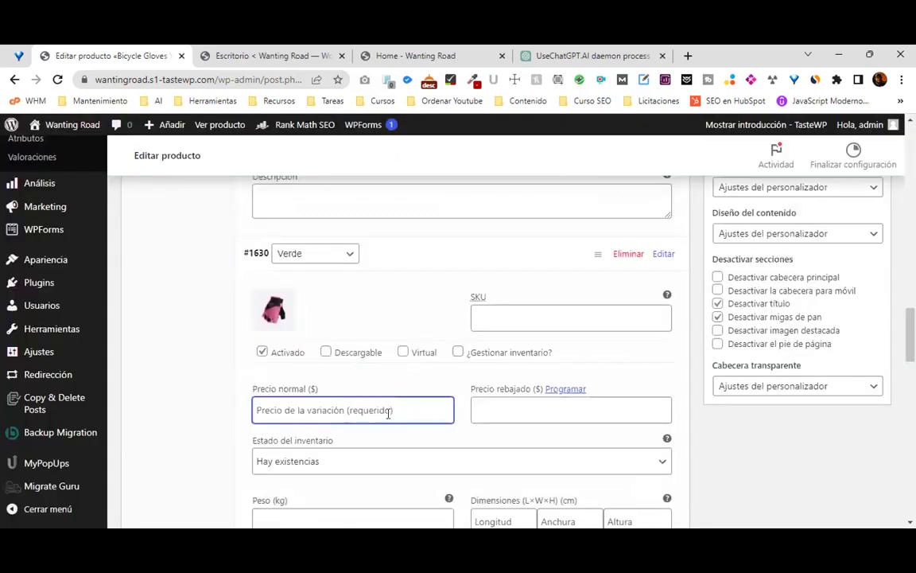
{"action": "type", "text": "25"}
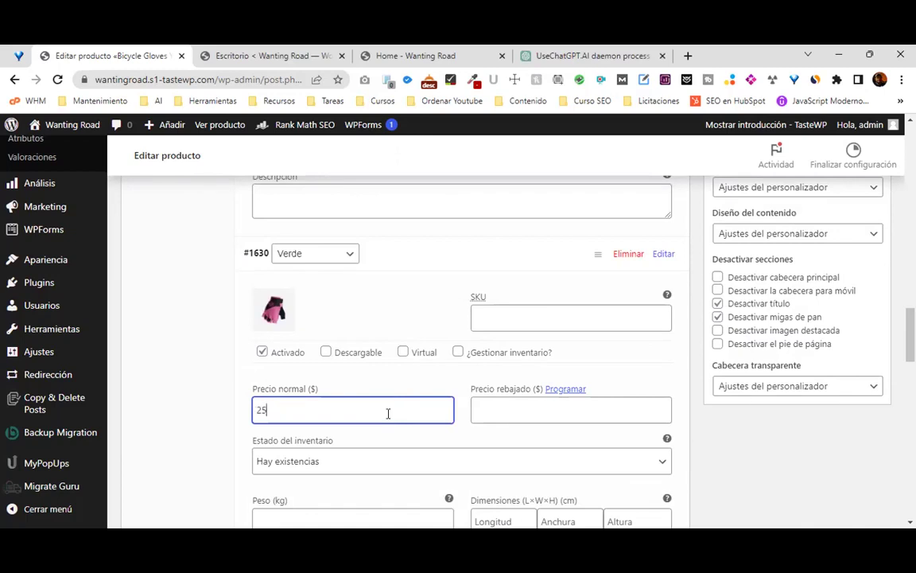
{"action": "left_click", "coordinate": [506, 402]}
{"action": "type", "text": "20"}
Schedule the Verde variation's sale with start and end dates of 2023-06-08, and save the variation changes.
{"action": "left_click", "coordinate": [576, 390]}
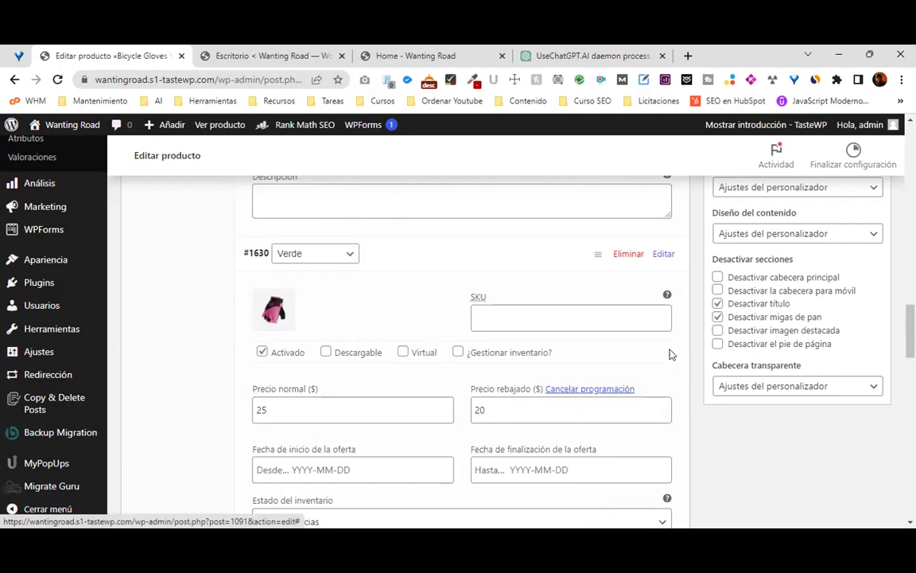
{"action": "scroll", "coordinate": [398, 336], "scroll_direction": "down", "scroll_amount": 2}
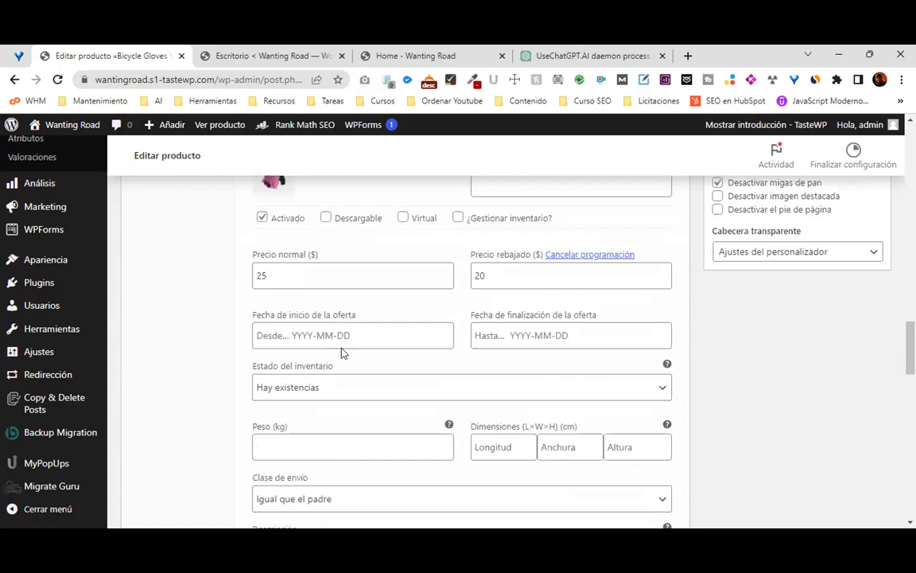
{"action": "left_click", "coordinate": [342, 347]}
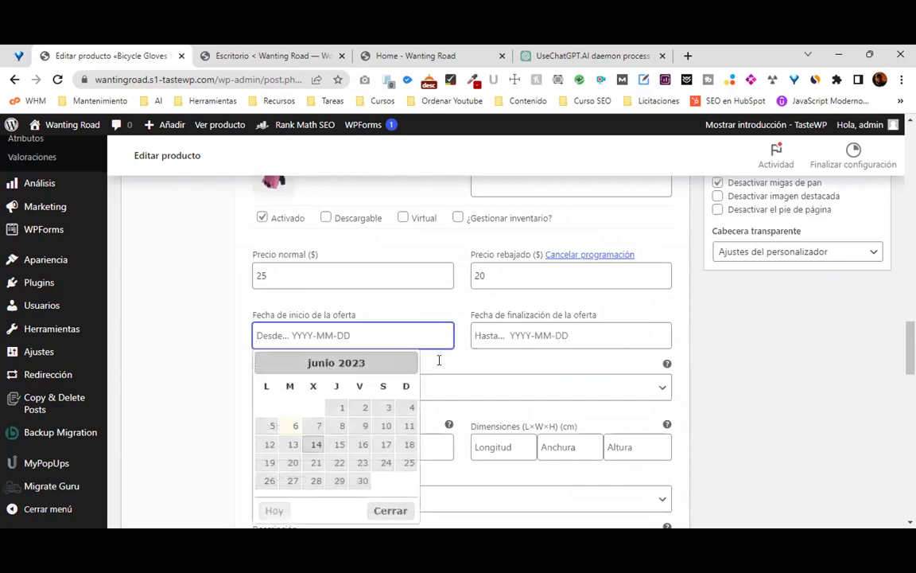
{"action": "left_click", "coordinate": [319, 426]}
{"action": "key", "text": "Tab"}
{"action": "key", "text": "Return"}
{"action": "scroll", "coordinate": [310, 405], "scroll_direction": "down", "scroll_amount": 3}
{"action": "left_click", "coordinate": [310, 405]}
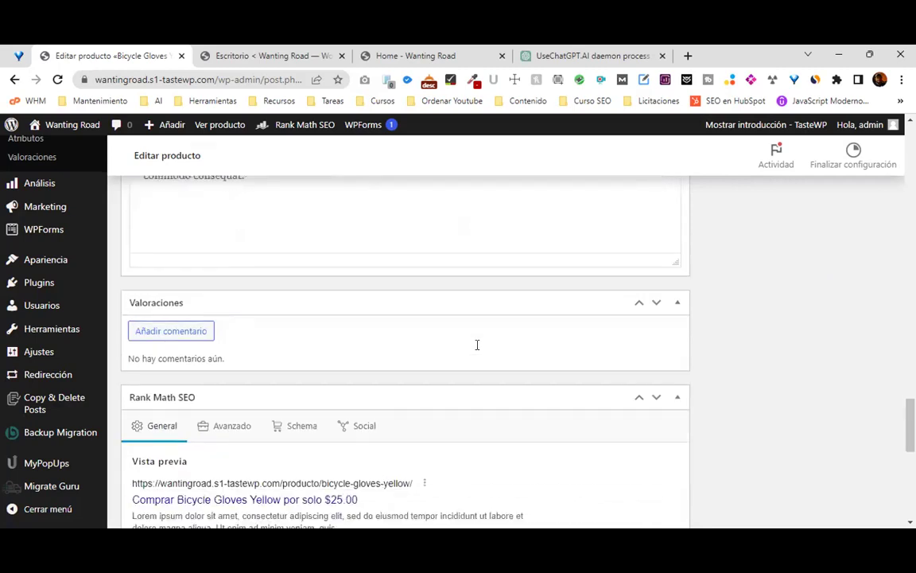
Examine the product's canonical URL field in the advanced Rank Math SEO settings.
{"action": "scroll", "coordinate": [477, 344], "scroll_direction": "up", "scroll_amount": 5}
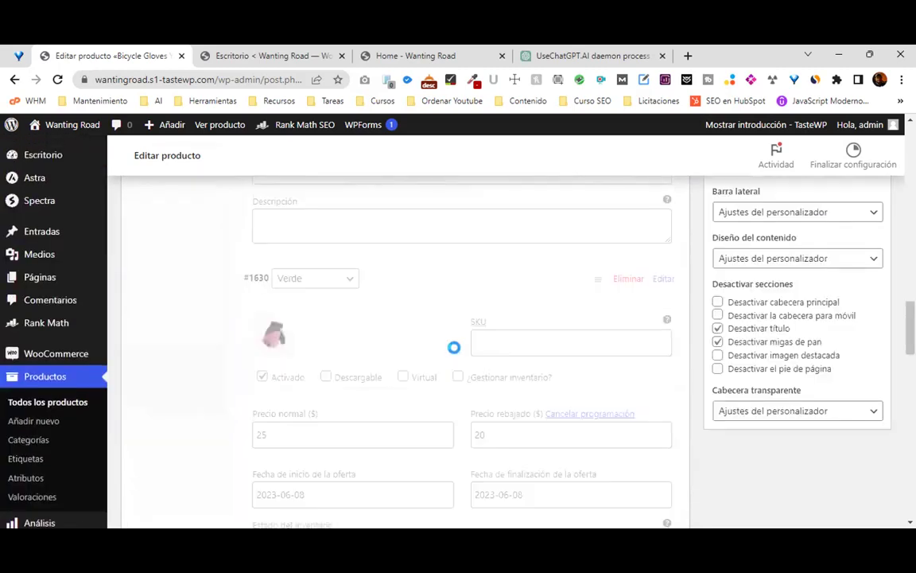
{"action": "scroll", "coordinate": [450, 351], "scroll_direction": "up", "scroll_amount": 6}
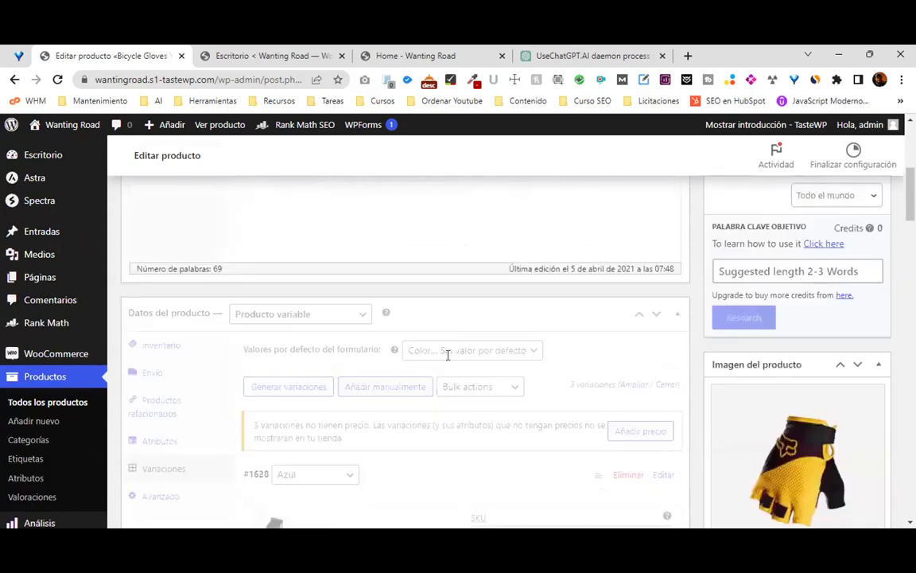
{"action": "scroll", "coordinate": [448, 356], "scroll_direction": "up", "scroll_amount": 6}
{"action": "scroll", "coordinate": [342, 326], "scroll_direction": "down", "scroll_amount": 6}
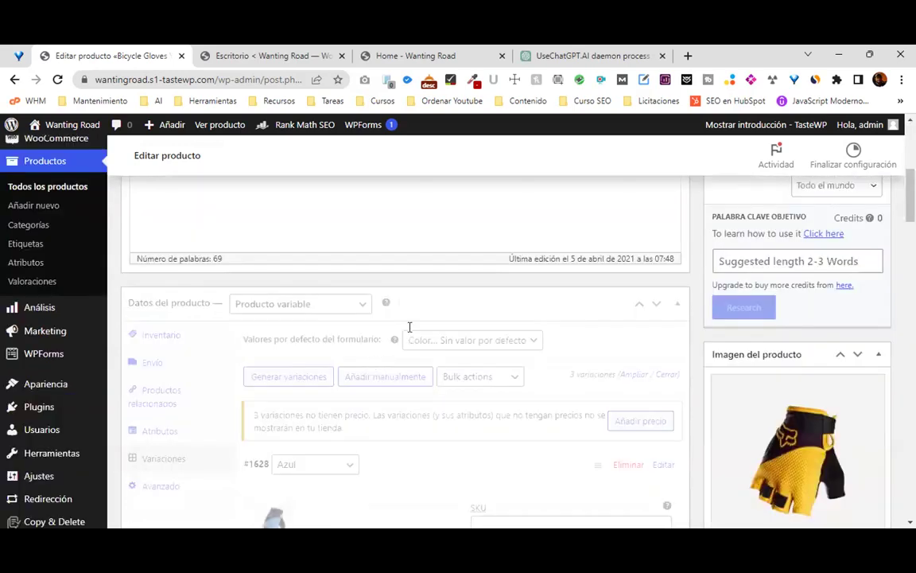
{"action": "scroll", "coordinate": [401, 329], "scroll_direction": "down", "scroll_amount": 10}
{"action": "scroll", "coordinate": [422, 322], "scroll_direction": "down", "scroll_amount": 5}
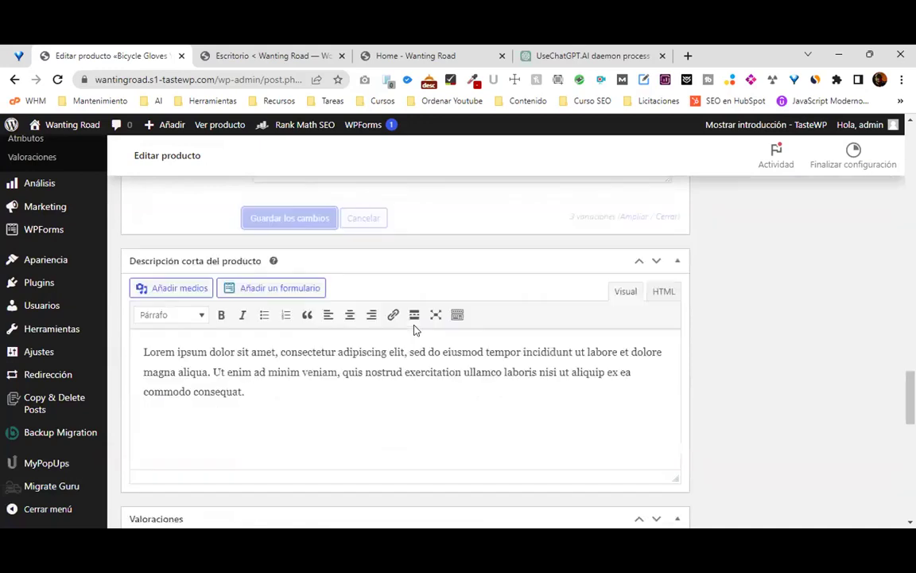
{"action": "scroll", "coordinate": [410, 329], "scroll_direction": "down", "scroll_amount": 3}
{"action": "scroll", "coordinate": [398, 329], "scroll_direction": "up", "scroll_amount": 3}
{"action": "scroll", "coordinate": [239, 368], "scroll_direction": "down", "scroll_amount": 5}
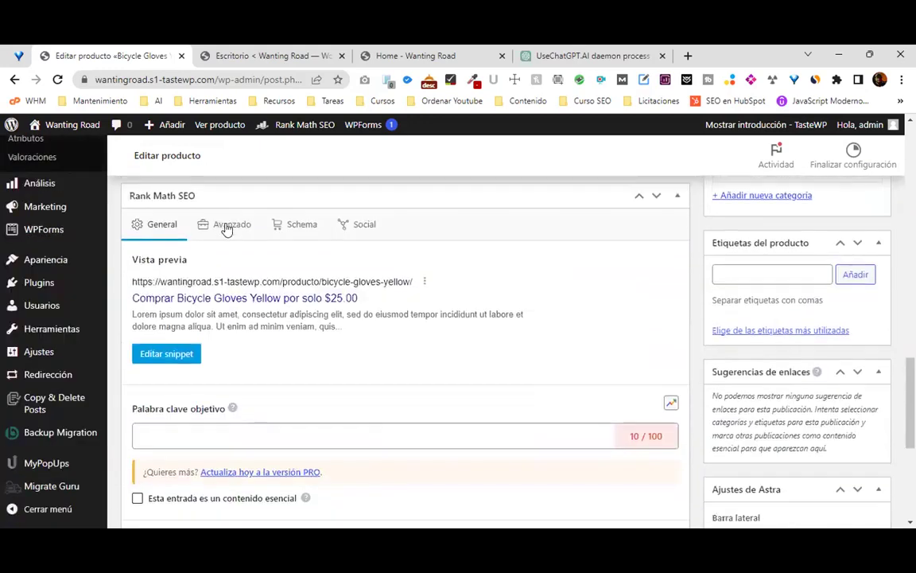
{"action": "left_click", "coordinate": [227, 227]}
{"action": "scroll", "coordinate": [395, 300], "scroll_direction": "down", "scroll_amount": 3}
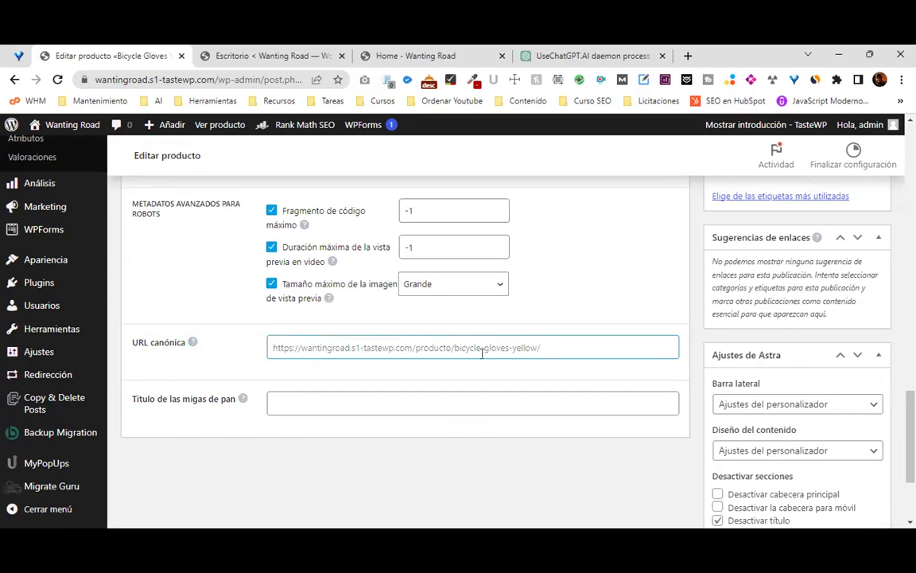
{"action": "left_click", "coordinate": [291, 350]}
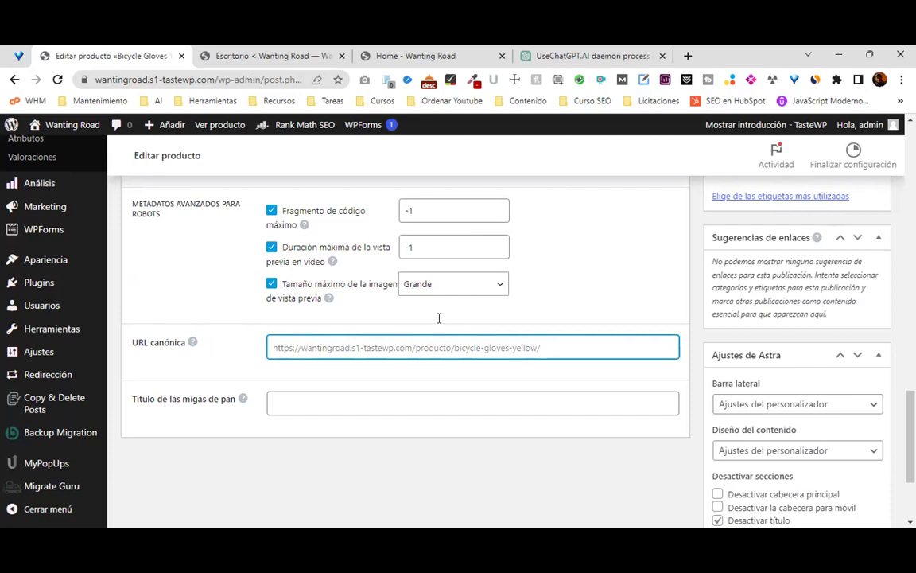
Update the product and open its storefront page.
{"action": "scroll", "coordinate": [438, 318], "scroll_direction": "up", "scroll_amount": 15}
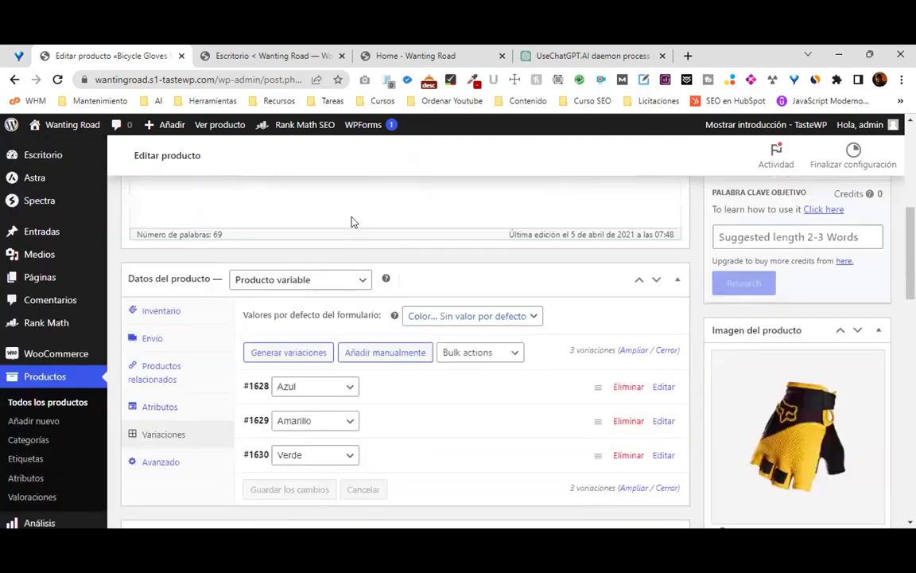
{"action": "scroll", "coordinate": [318, 208], "scroll_direction": "up", "scroll_amount": 10}
{"action": "scroll", "coordinate": [271, 147], "scroll_direction": "up", "scroll_amount": 2}
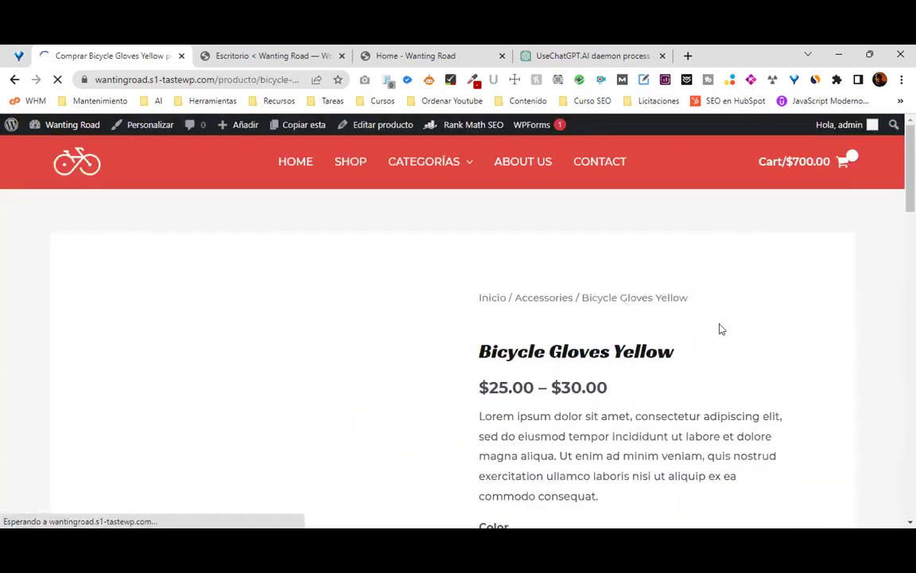
Choose the color Verde on the storefront product page and check that variation's image and price.
{"action": "scroll", "coordinate": [618, 280], "scroll_direction": "down", "scroll_amount": 2}
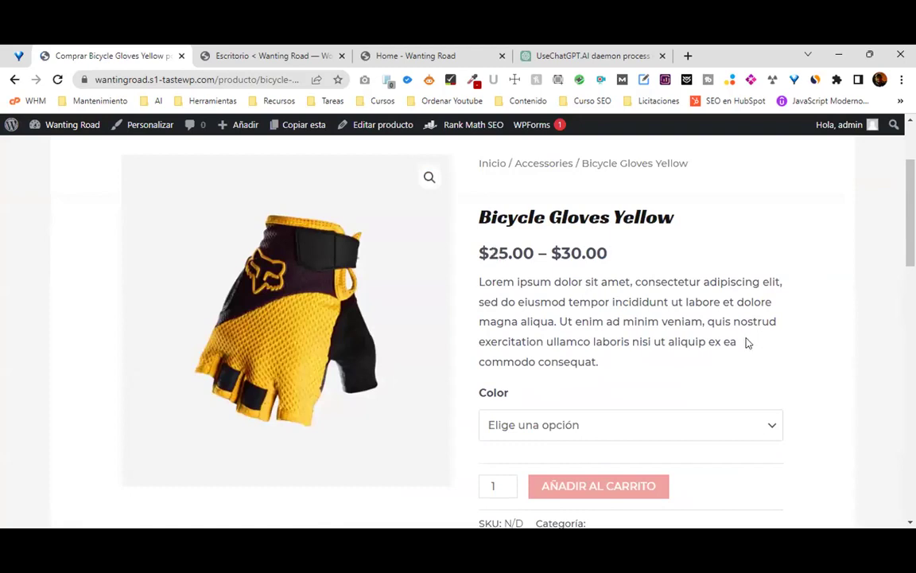
{"action": "scroll", "coordinate": [755, 302], "scroll_direction": "down", "scroll_amount": 2}
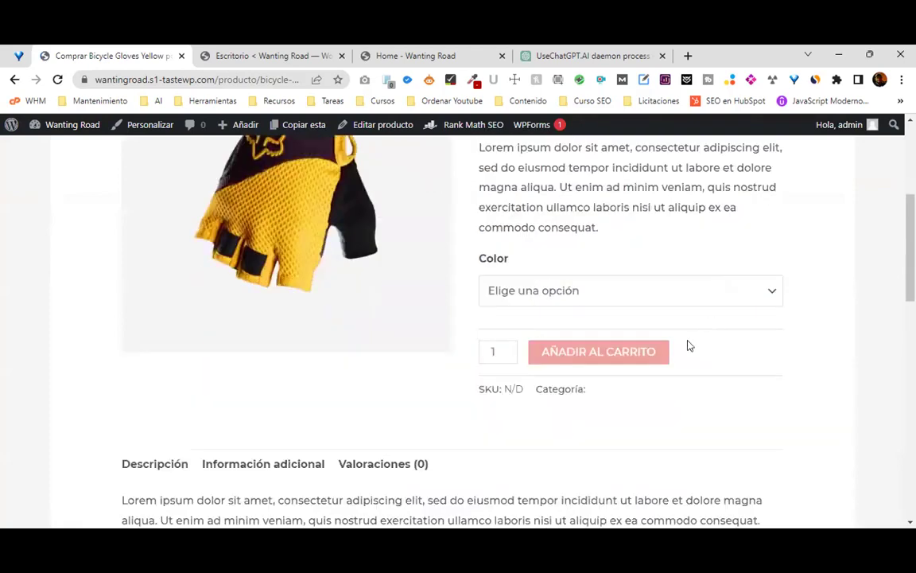
{"action": "left_click", "coordinate": [624, 292]}
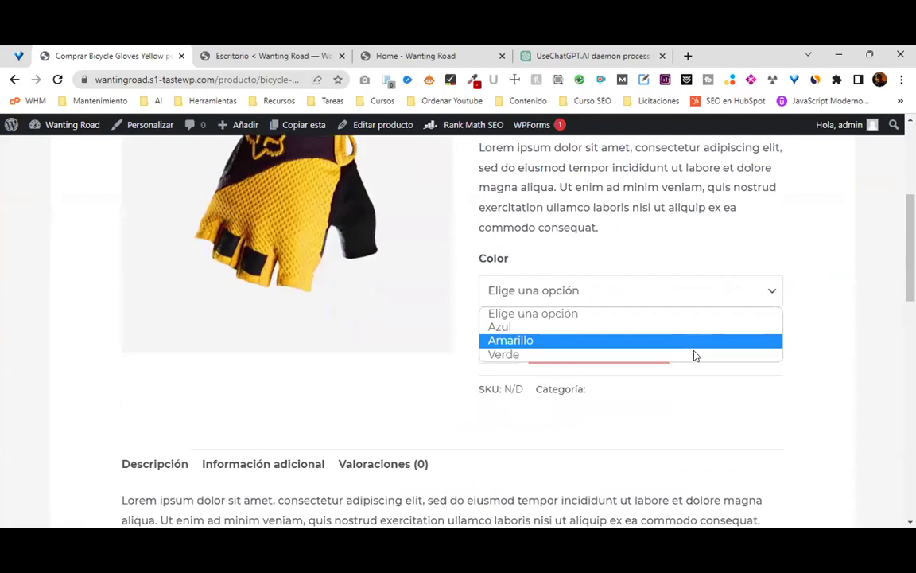
{"action": "left_click", "coordinate": [710, 346]}
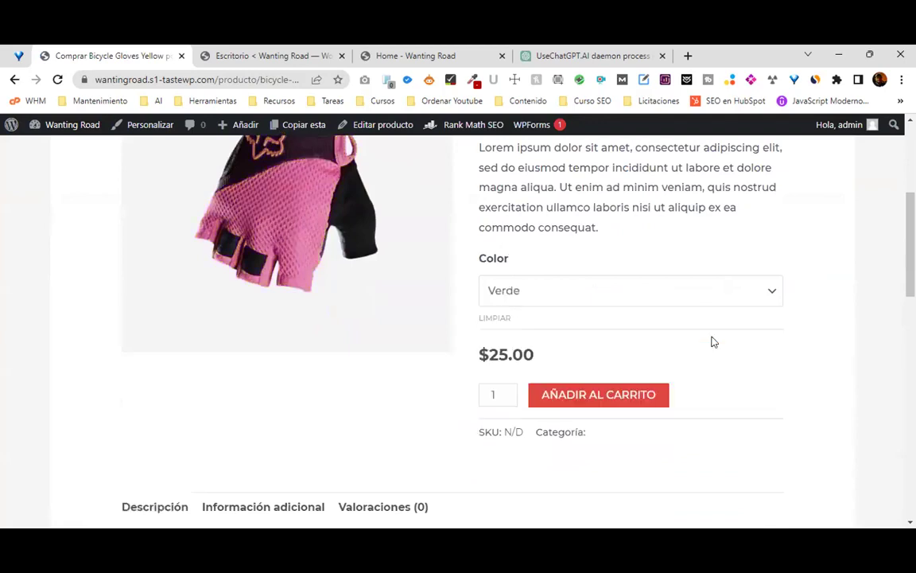
{"action": "scroll", "coordinate": [716, 326], "scroll_direction": "down", "scroll_amount": 1}
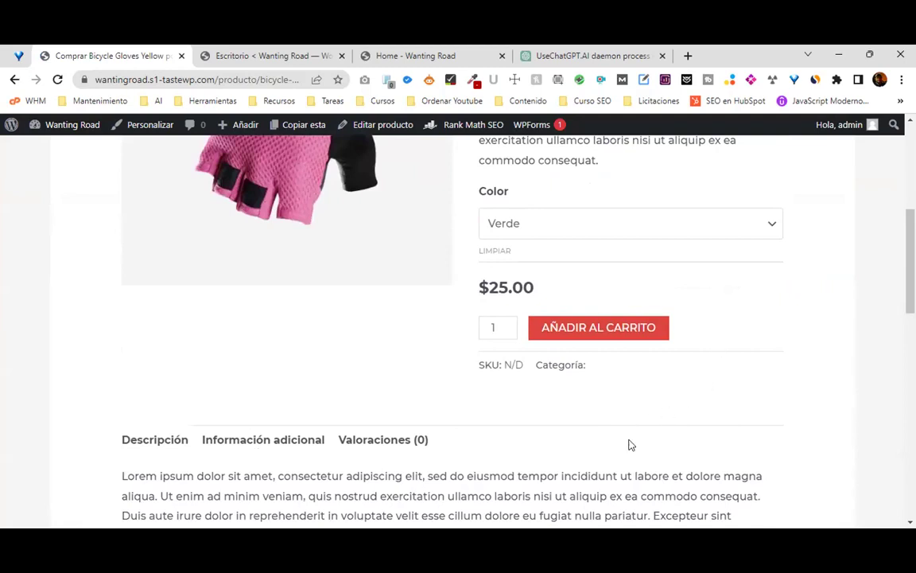
{"action": "left_click_drag", "start_coordinate": [498, 287], "coordinate": [509, 287]}
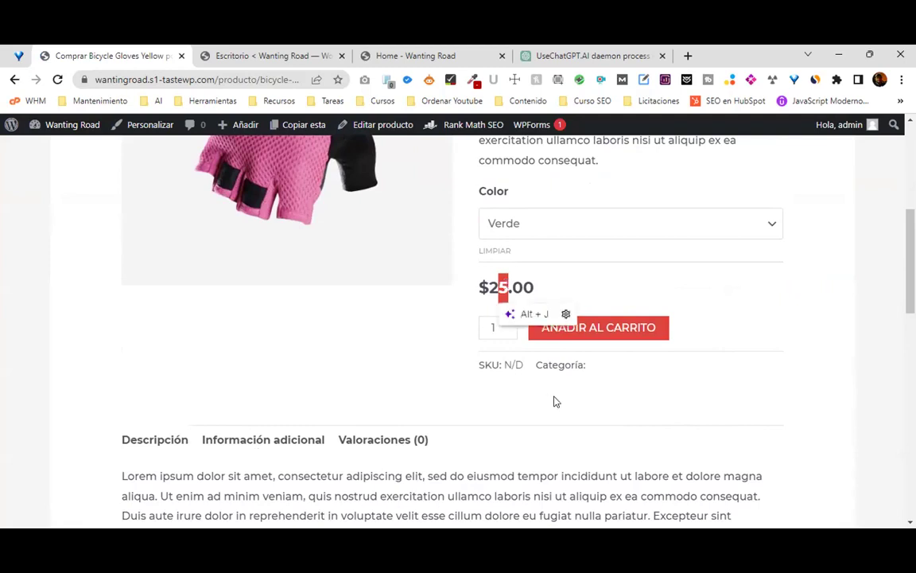
{"action": "left_click", "coordinate": [740, 250]}
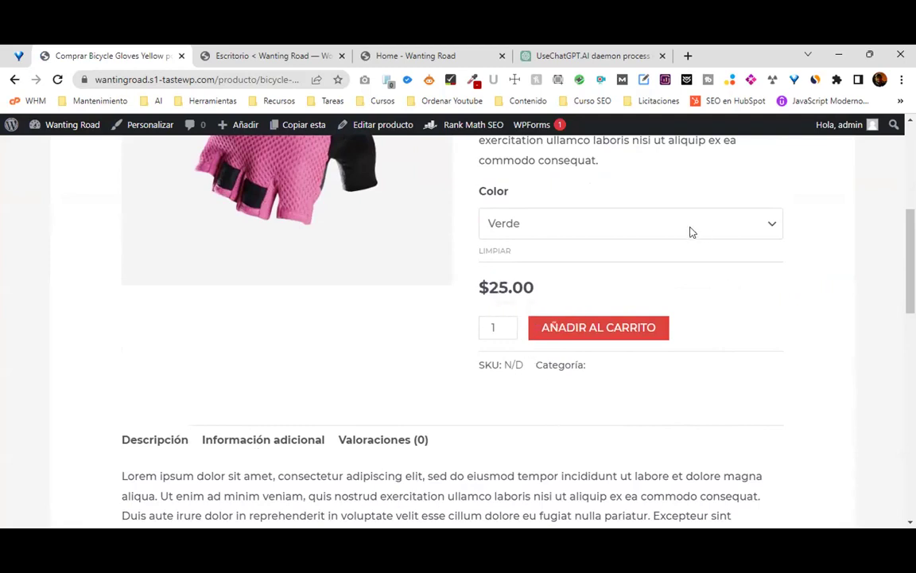
{"action": "scroll", "coordinate": [684, 247], "scroll_direction": "up", "scroll_amount": 3}
{"action": "scroll", "coordinate": [680, 274], "scroll_direction": "down", "scroll_amount": 3}
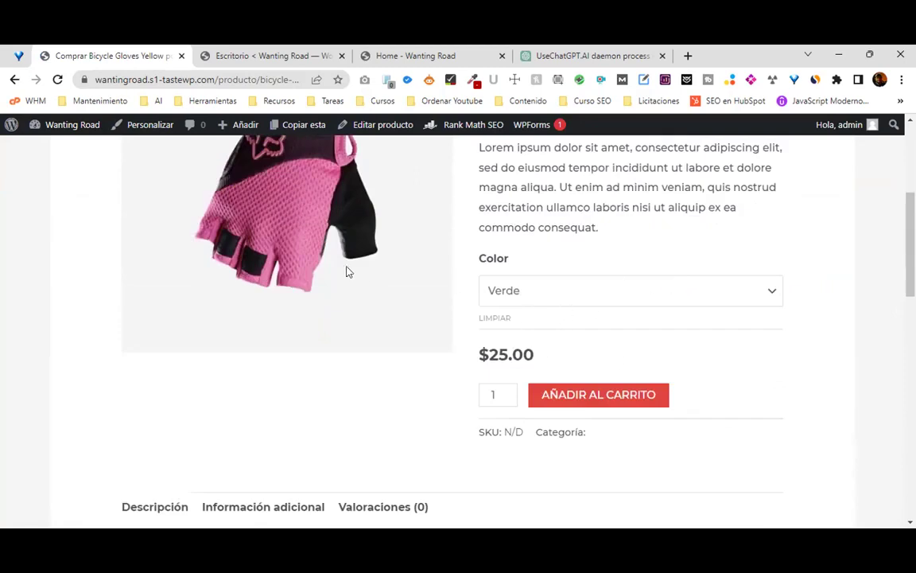
{"action": "scroll", "coordinate": [361, 229], "scroll_direction": "up", "scroll_amount": 6}
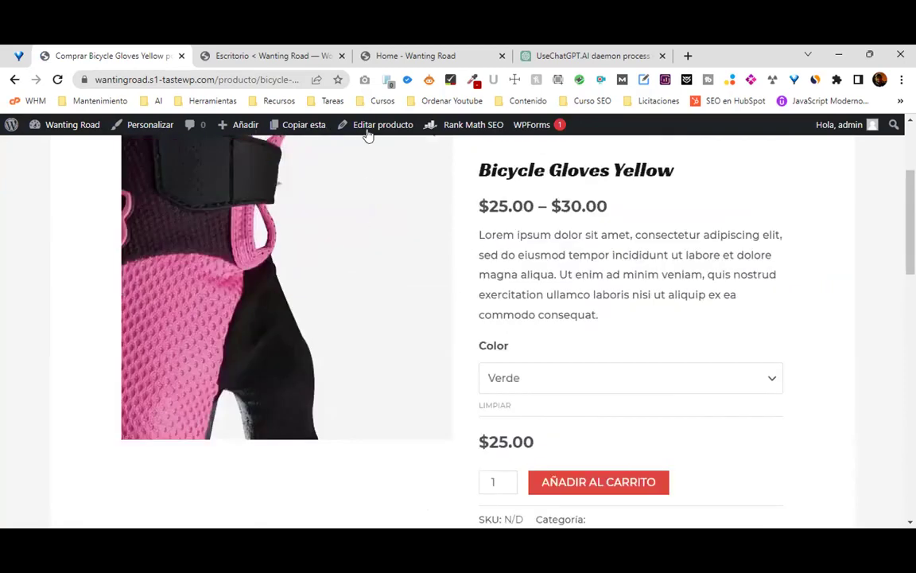
Return to editing the product and add a new attribute named Talla, leaving its values empty.
{"action": "left_click", "coordinate": [370, 127]}
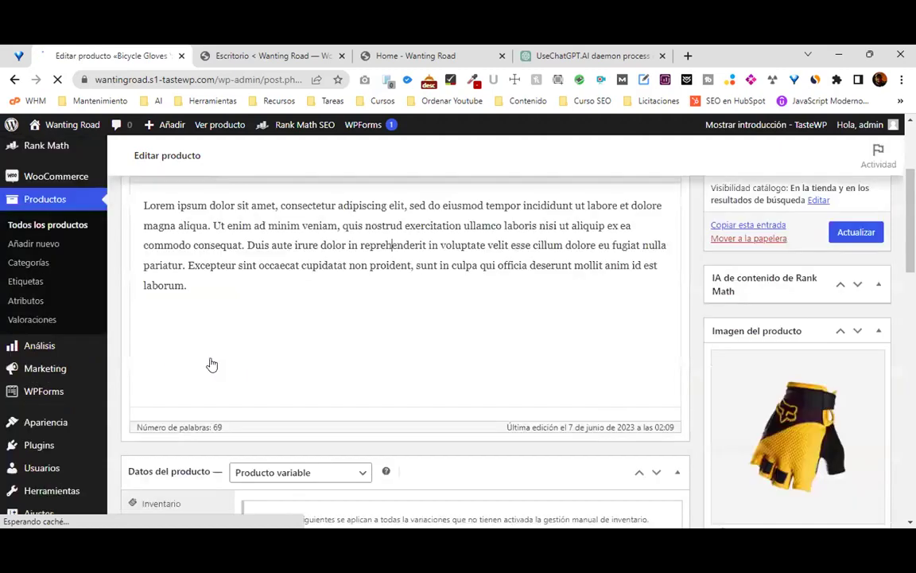
{"action": "left_click", "coordinate": [345, 261]}
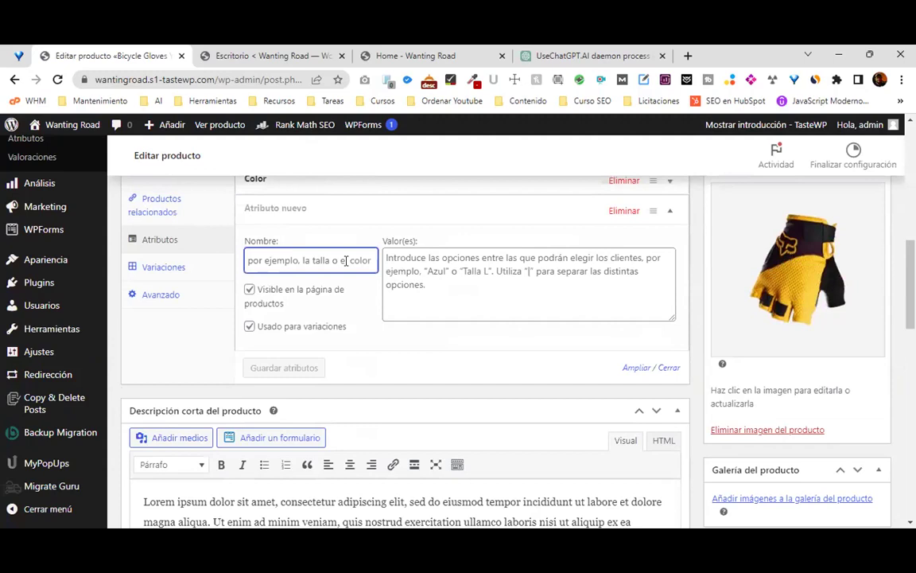
{"action": "type", "text": "Talla"}
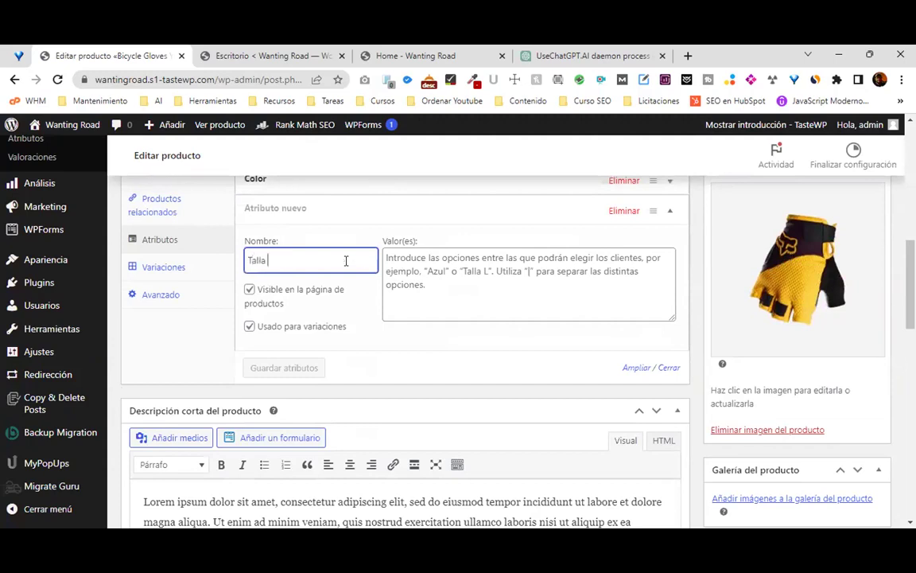
{"action": "left_click", "coordinate": [407, 278]}
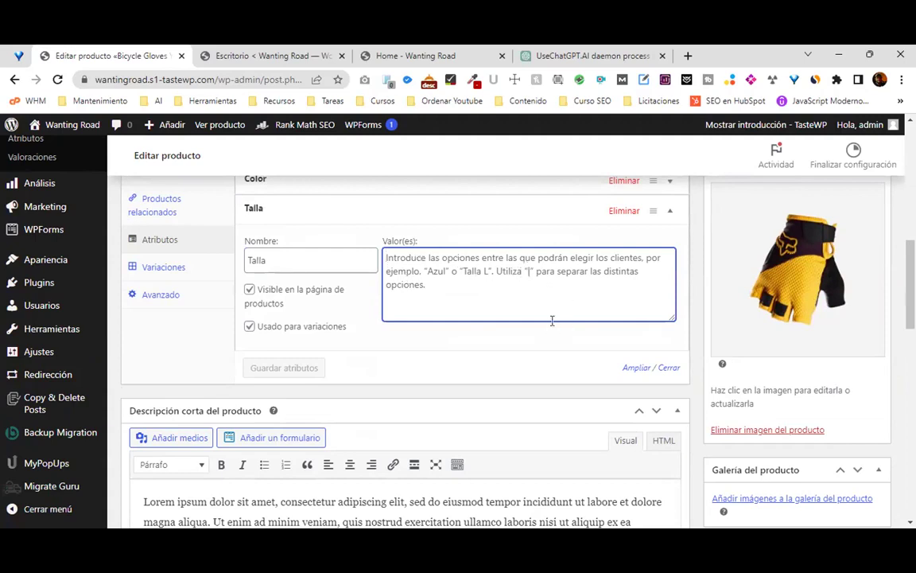
{"action": "scroll", "coordinate": [509, 314], "scroll_direction": "up", "scroll_amount": 3}
{"action": "scroll", "coordinate": [368, 268], "scroll_direction": "up", "scroll_amount": 3}
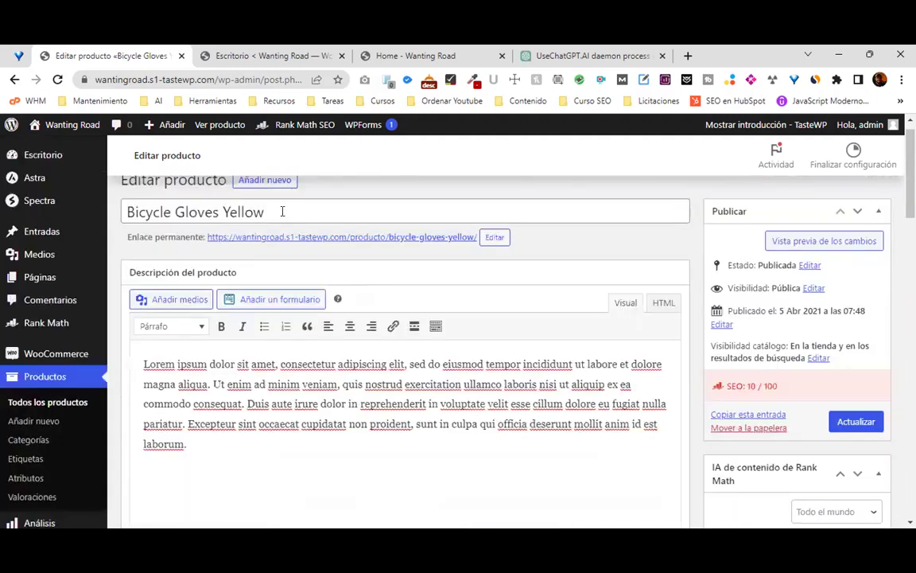
{"action": "scroll", "coordinate": [288, 222], "scroll_direction": "up", "scroll_amount": 1}
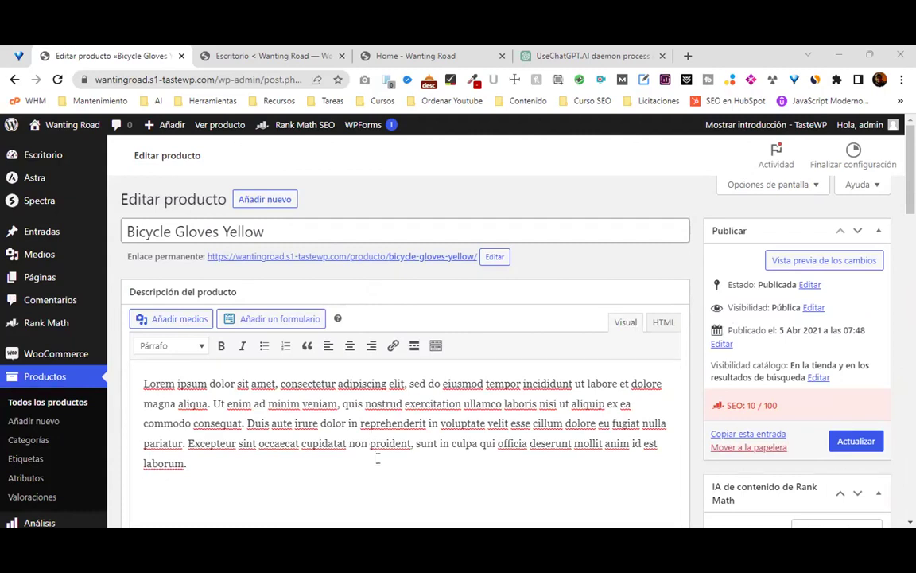
{"action": "left_click", "coordinate": [446, 457]}
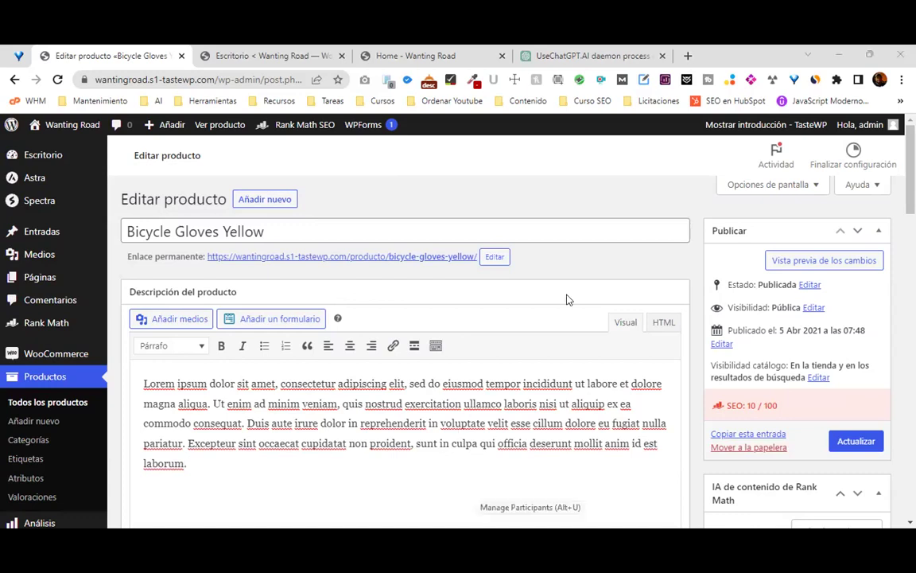
{"action": "scroll", "coordinate": [623, 389], "scroll_direction": "down", "scroll_amount": 3}
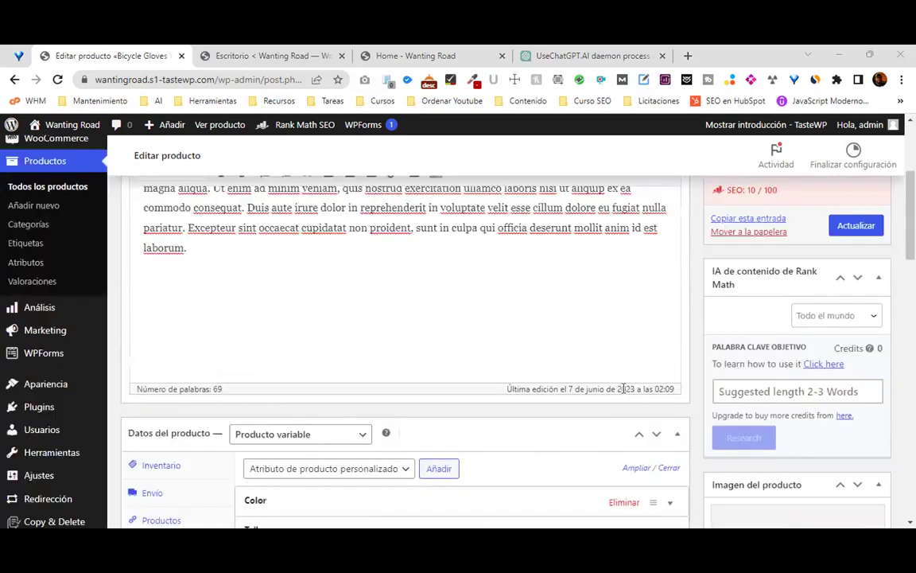
{"action": "scroll", "coordinate": [622, 383], "scroll_direction": "up", "scroll_amount": 3}
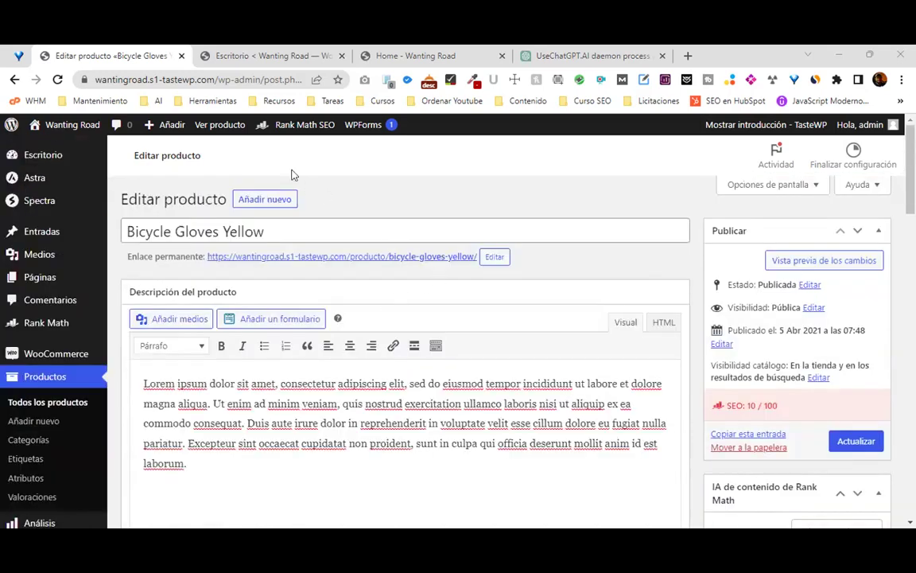
View the published Bicycle Gloves Yellow product page and examine its breadcrumb, colour options and category details.
{"action": "left_click", "coordinate": [227, 129]}
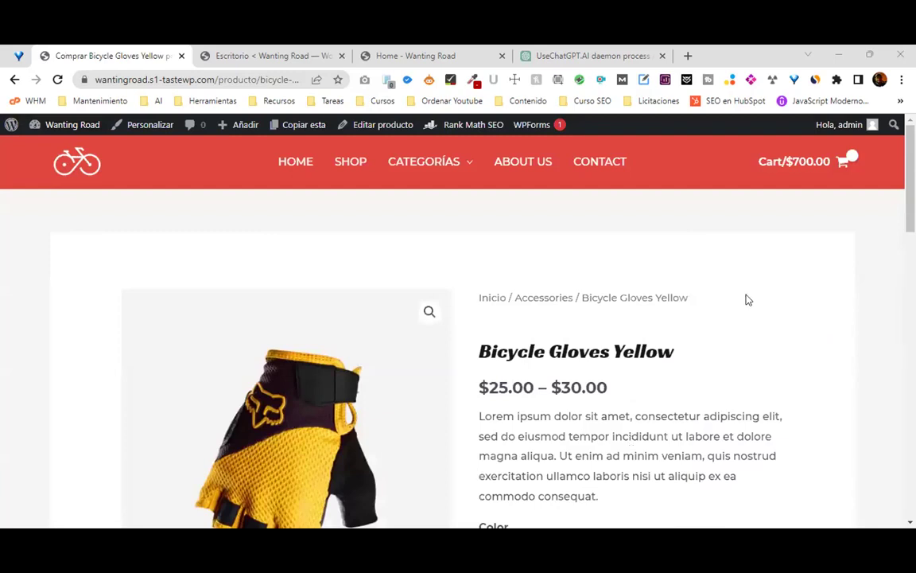
{"action": "scroll", "coordinate": [517, 283], "scroll_direction": "down", "scroll_amount": 3}
{"action": "scroll", "coordinate": [467, 302], "scroll_direction": "up", "scroll_amount": 2}
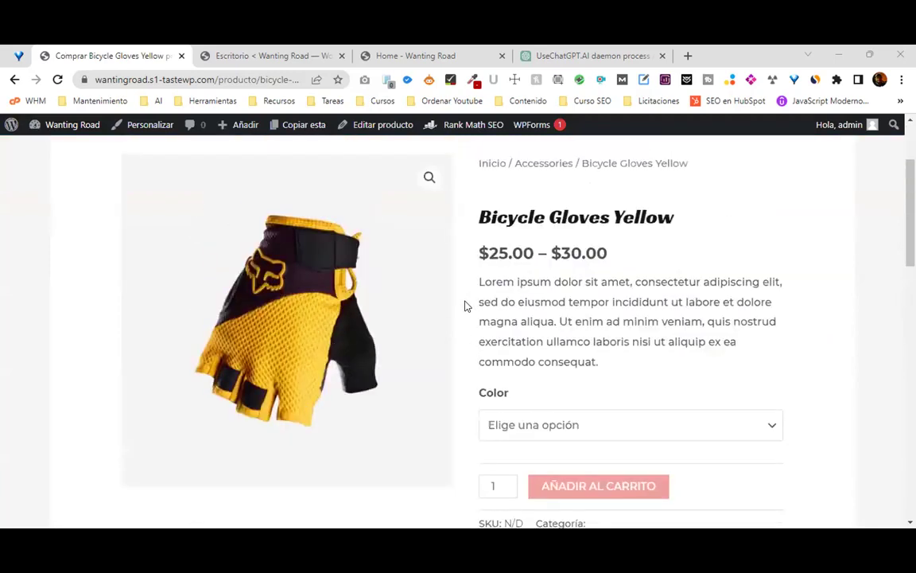
{"action": "scroll", "coordinate": [493, 318], "scroll_direction": "down", "scroll_amount": 1}
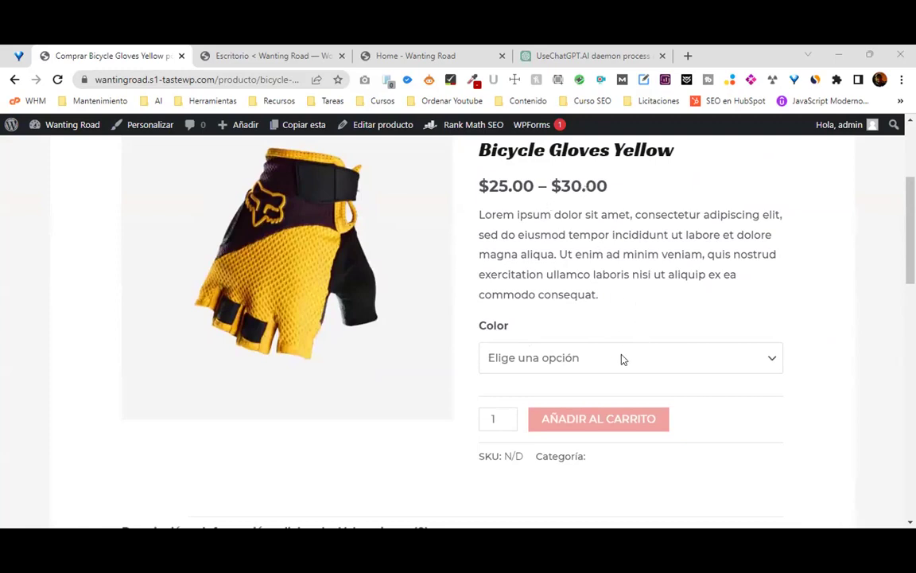
{"action": "left_click", "coordinate": [577, 356]}
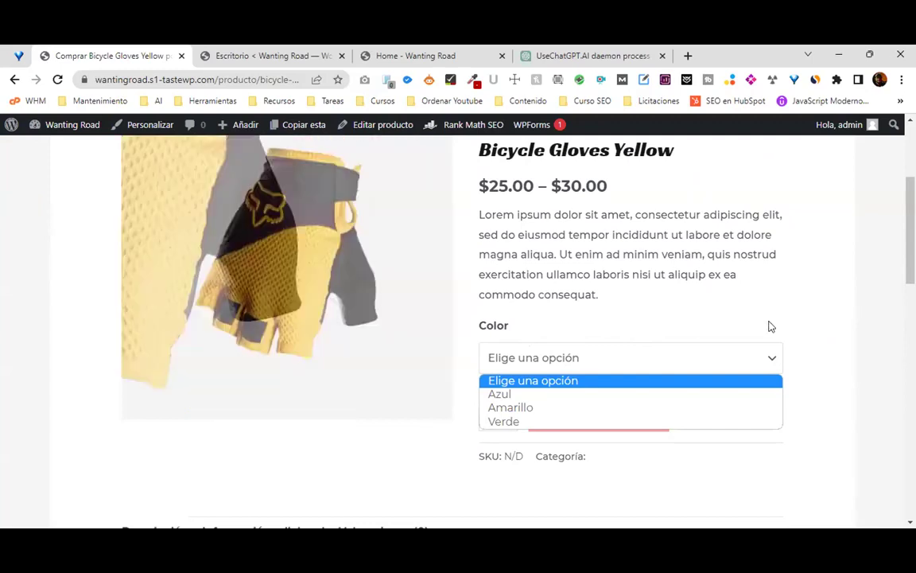
{"action": "scroll", "coordinate": [777, 289], "scroll_direction": "down", "scroll_amount": 3}
{"action": "scroll", "coordinate": [777, 289], "scroll_direction": "up", "scroll_amount": 1}
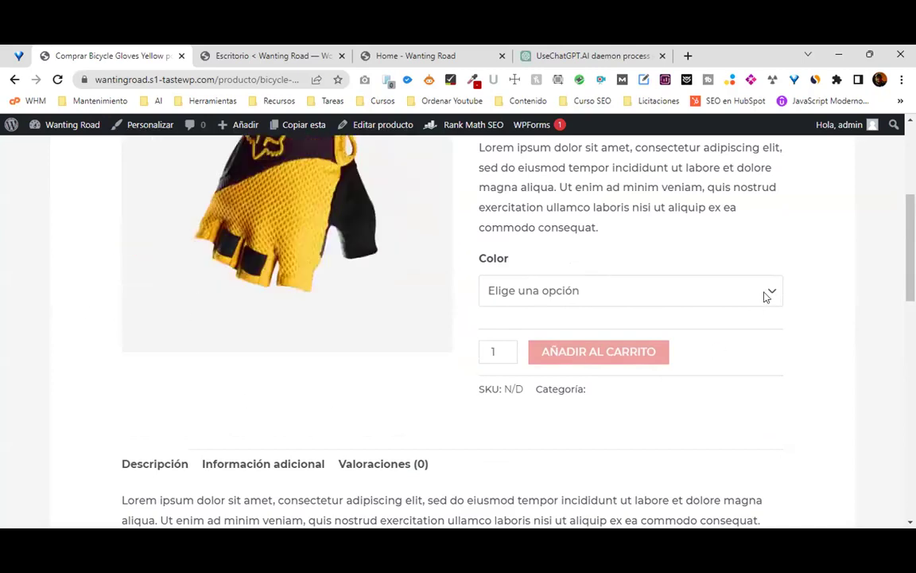
{"action": "scroll", "coordinate": [763, 296], "scroll_direction": "up", "scroll_amount": 3}
{"action": "scroll", "coordinate": [762, 302], "scroll_direction": "down", "scroll_amount": 1}
{"action": "scroll", "coordinate": [342, 168], "scroll_direction": "up", "scroll_amount": 1}
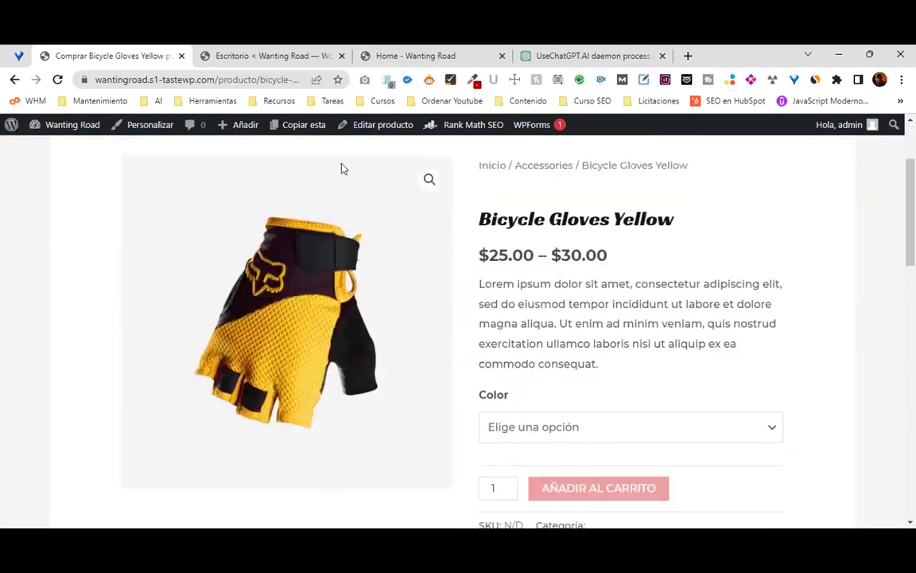
Edit the Bicycle Gloves Yellow product, assign the Gloves subcategory as its primary category, and update the product.
{"action": "left_click", "coordinate": [376, 127]}
{"action": "scroll", "coordinate": [698, 365], "scroll_direction": "down", "scroll_amount": 1}
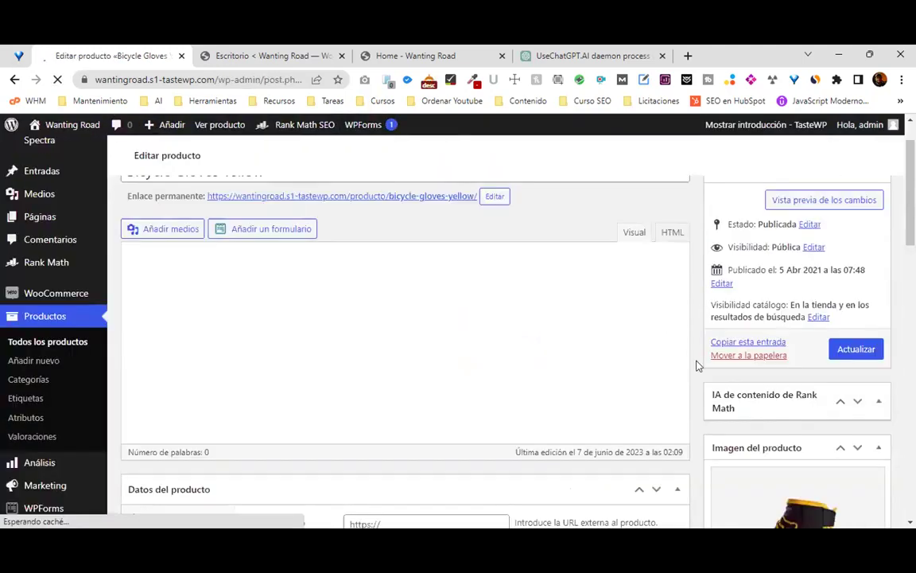
{"action": "scroll", "coordinate": [711, 372], "scroll_direction": "down", "scroll_amount": 10}
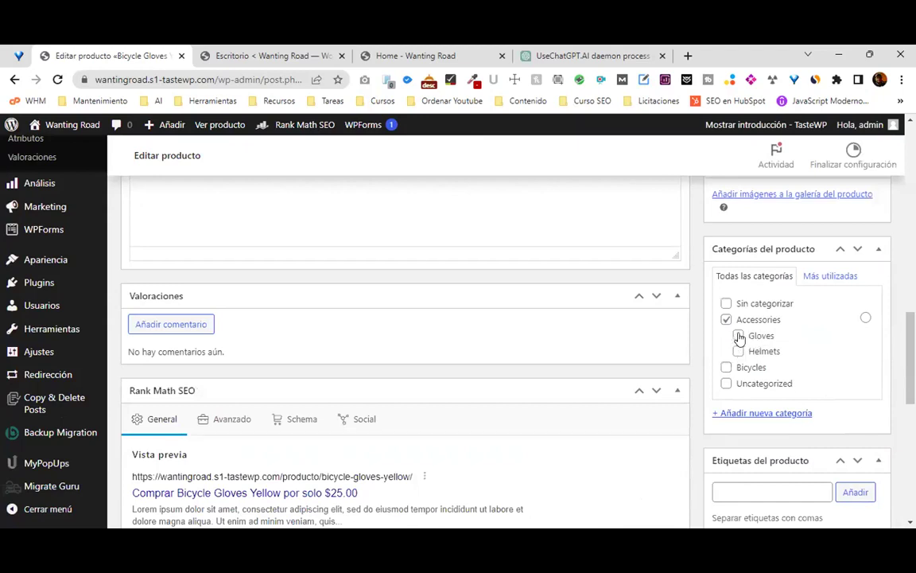
{"action": "left_click", "coordinate": [866, 318]}
{"action": "left_click", "coordinate": [738, 335]}
{"action": "left_click", "coordinate": [866, 333]}
{"action": "scroll", "coordinate": [797, 370], "scroll_direction": "up", "scroll_amount": 15}
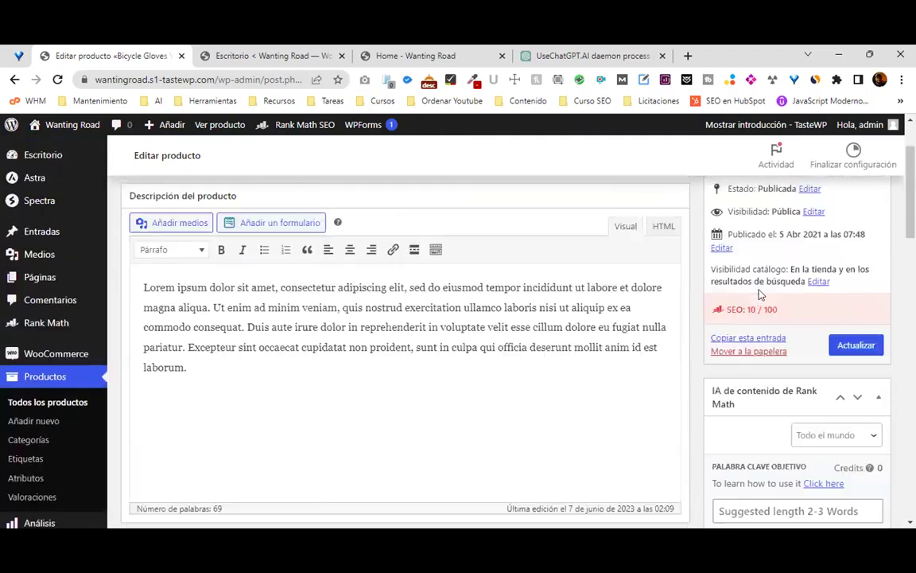
{"action": "scroll", "coordinate": [849, 417], "scroll_direction": "up", "scroll_amount": 1}
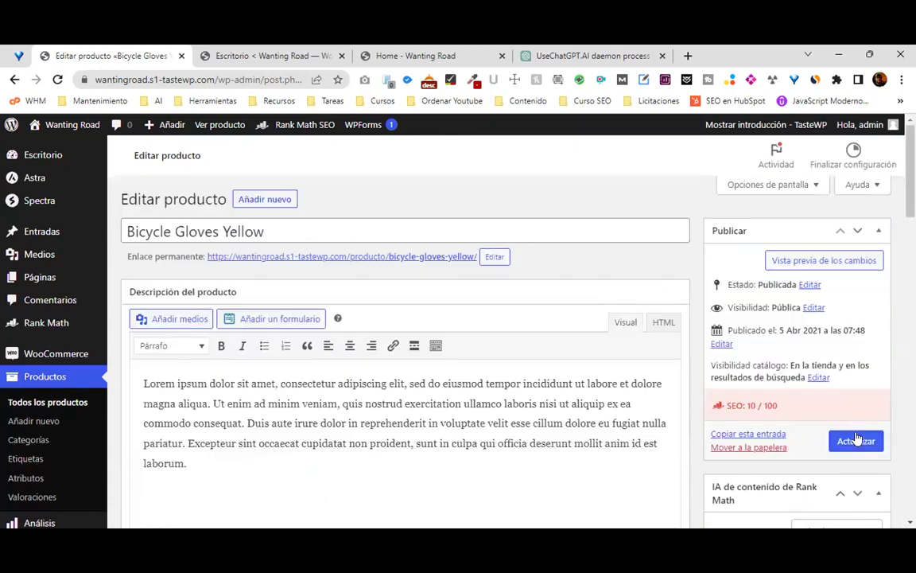
{"action": "left_click", "coordinate": [857, 440]}
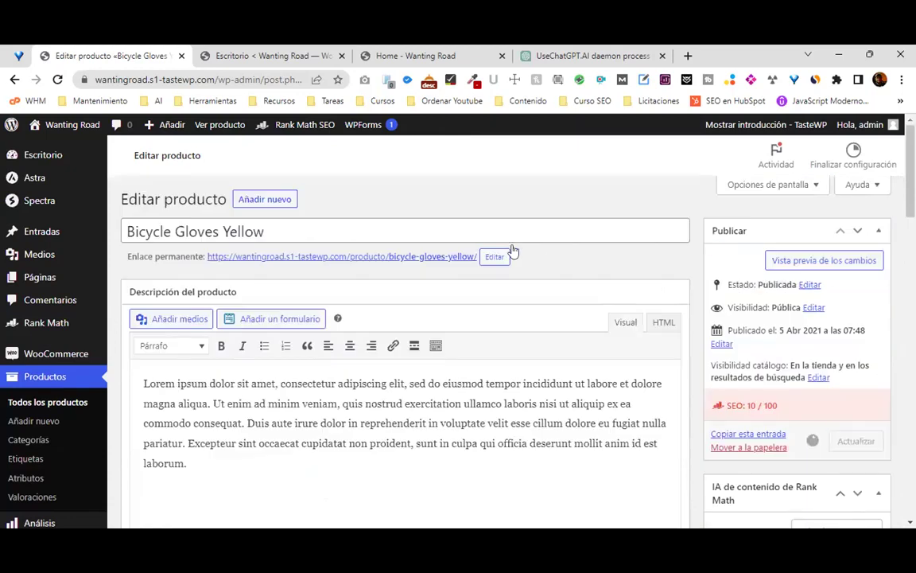
View the published product page again and examine its breadcrumb trail and category details.
{"action": "left_click", "coordinate": [228, 127]}
{"action": "scroll", "coordinate": [621, 293], "scroll_direction": "down", "scroll_amount": 1}
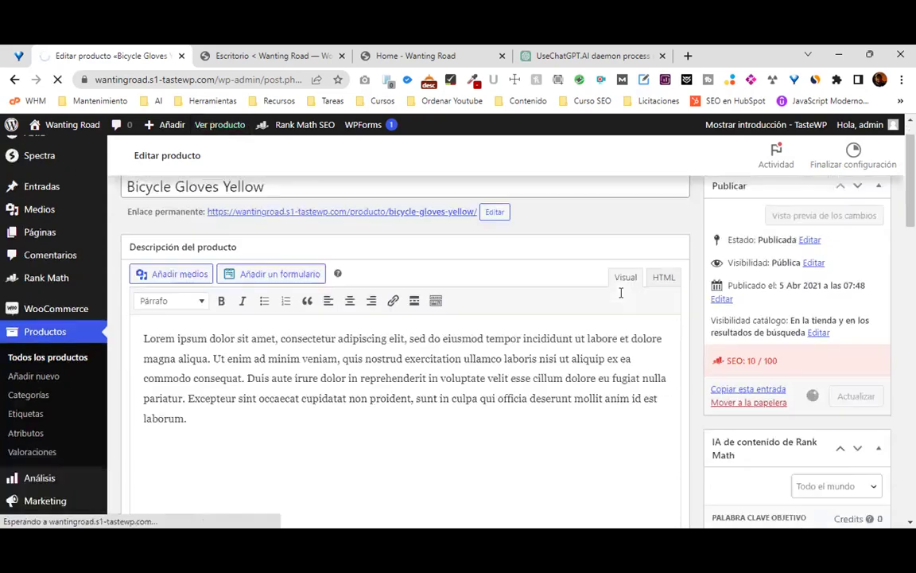
{"action": "scroll", "coordinate": [621, 293], "scroll_direction": "down", "scroll_amount": 2}
{"action": "scroll", "coordinate": [621, 293], "scroll_direction": "down", "scroll_amount": 2}
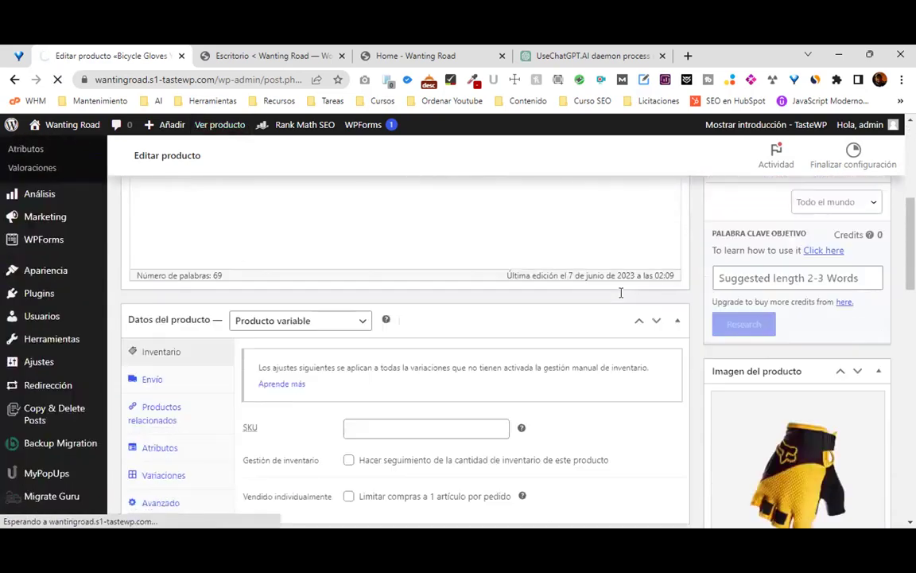
{"action": "scroll", "coordinate": [621, 292], "scroll_direction": "down", "scroll_amount": 1}
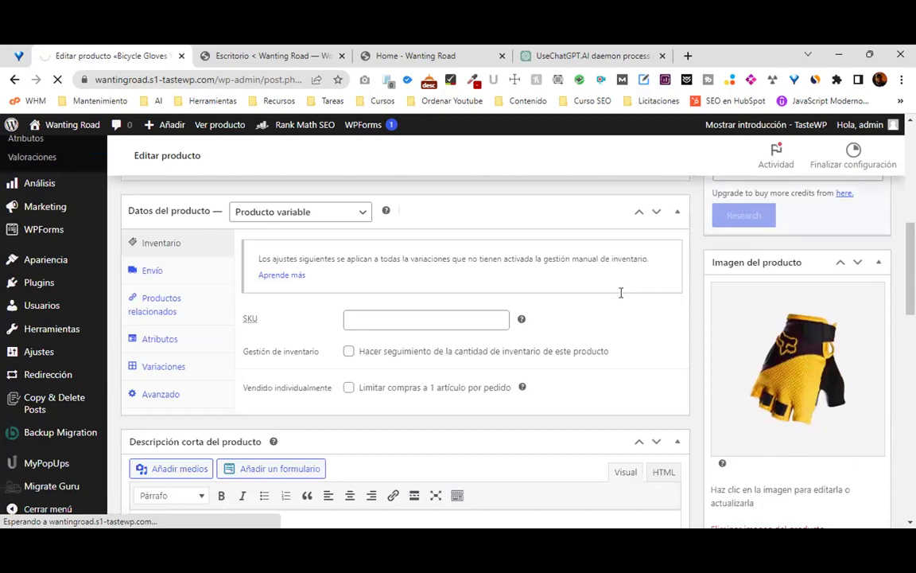
{"action": "scroll", "coordinate": [621, 293], "scroll_direction": "down", "scroll_amount": 1}
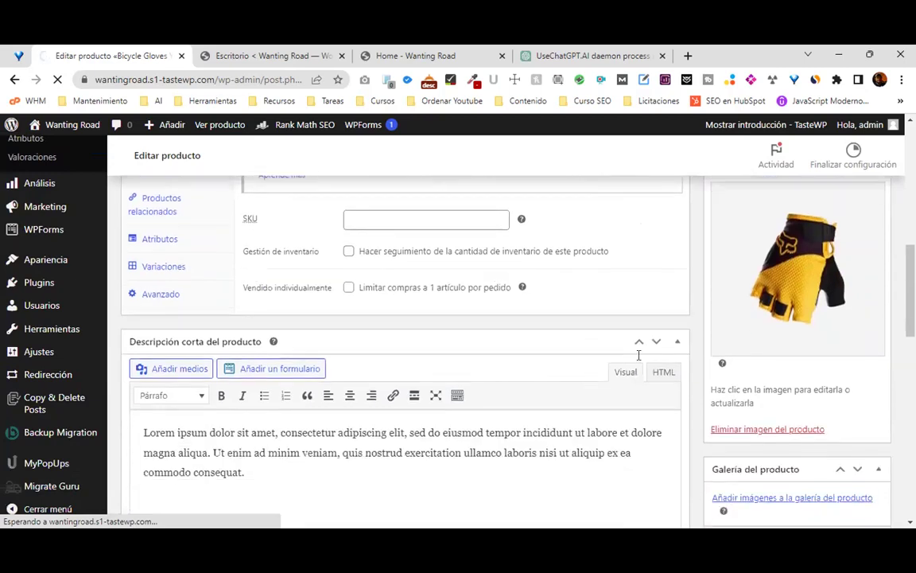
{"action": "scroll", "coordinate": [639, 356], "scroll_direction": "up", "scroll_amount": 4}
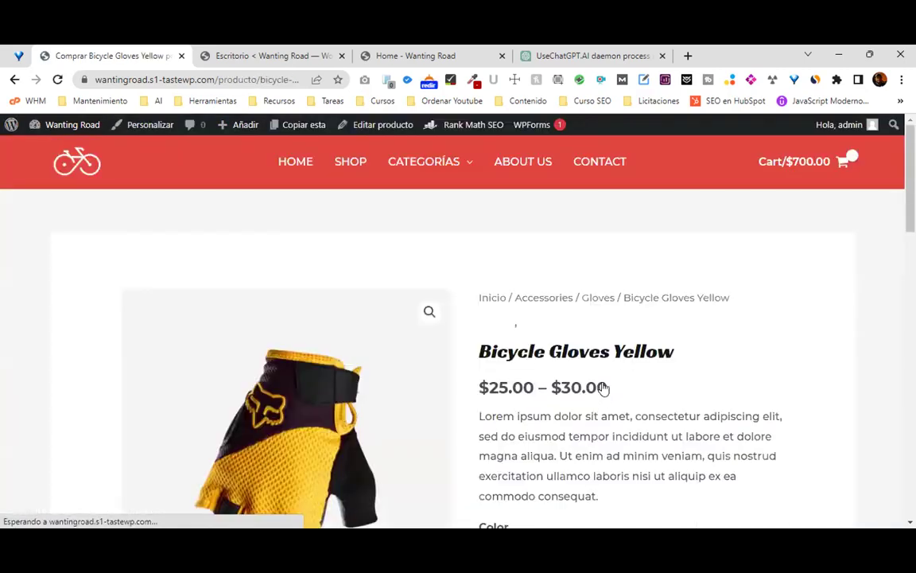
{"action": "scroll", "coordinate": [604, 387], "scroll_direction": "down", "scroll_amount": 3}
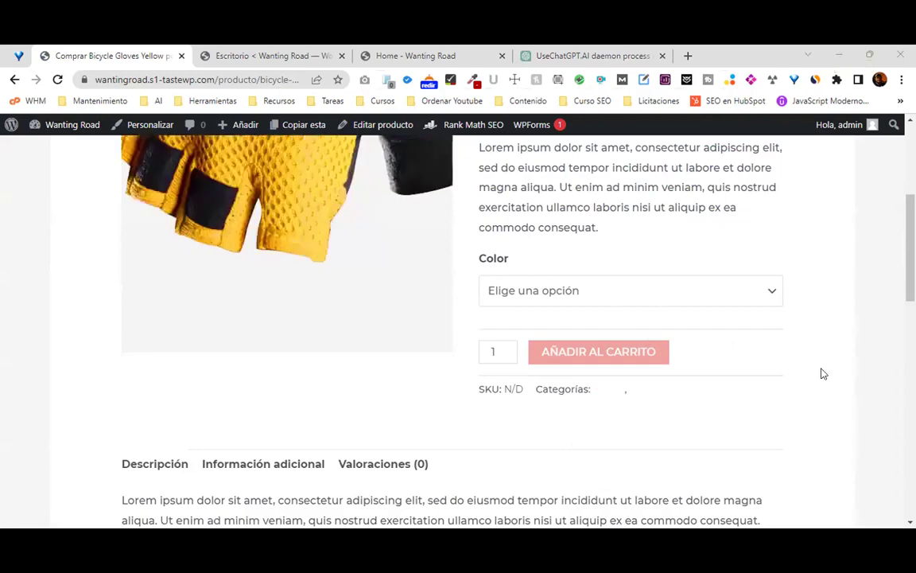
{"action": "scroll", "coordinate": [555, 323], "scroll_direction": "up", "scroll_amount": 4}
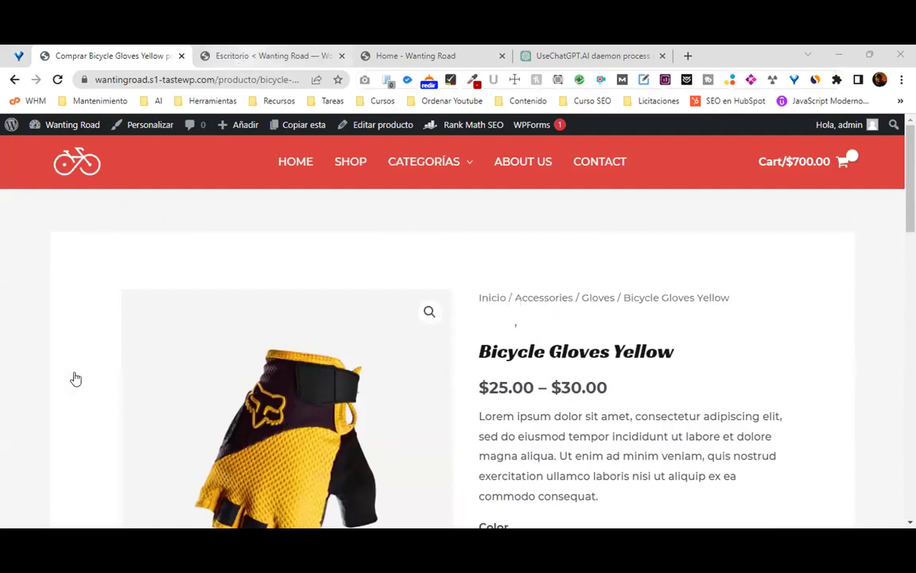
Switch to the site dashboard, open the Rank Math modules overview and look through it down to the WooCommerce module.
{"action": "key", "text": "ctrl+Tab"}
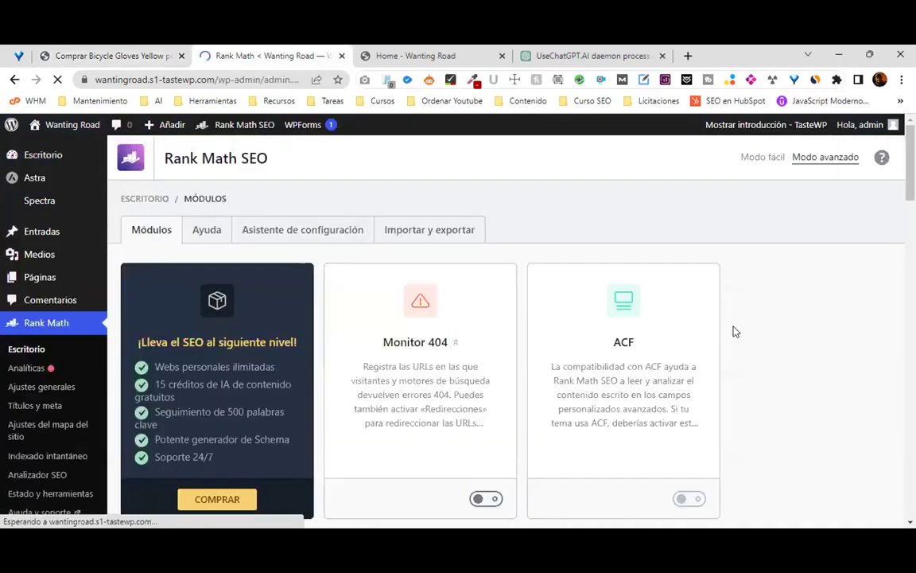
{"action": "scroll", "coordinate": [716, 339], "scroll_direction": "down", "scroll_amount": 4}
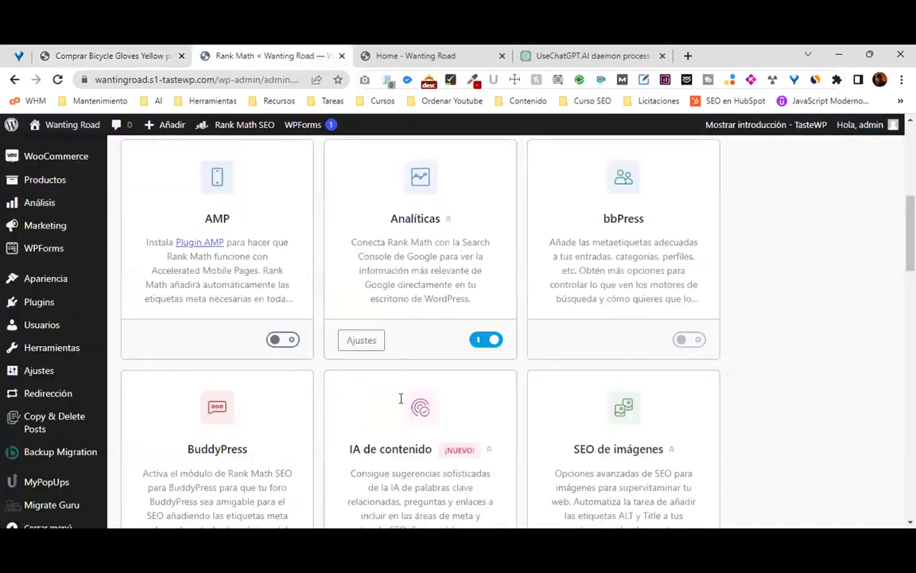
{"action": "scroll", "coordinate": [401, 399], "scroll_direction": "down", "scroll_amount": 9}
{"action": "scroll", "coordinate": [399, 358], "scroll_direction": "down", "scroll_amount": 5}
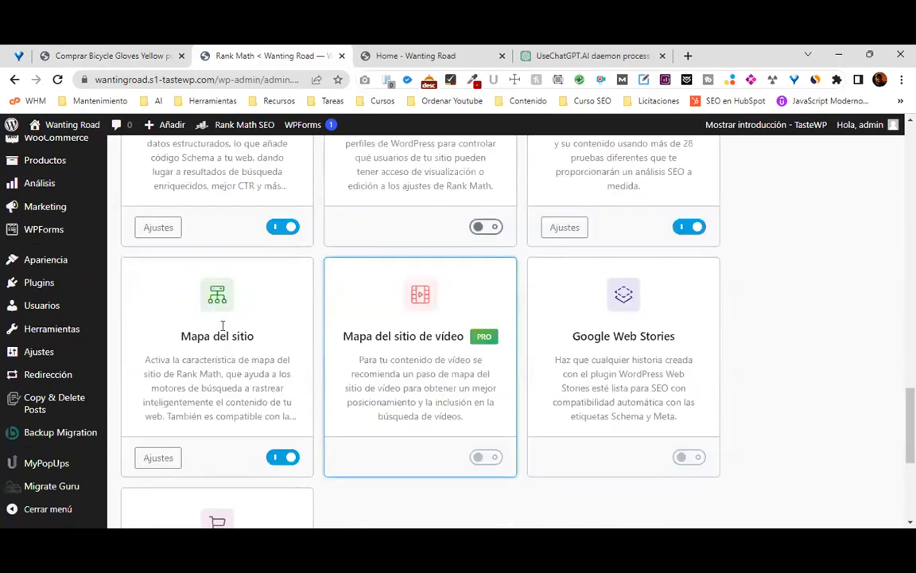
{"action": "scroll", "coordinate": [211, 290], "scroll_direction": "down", "scroll_amount": 3}
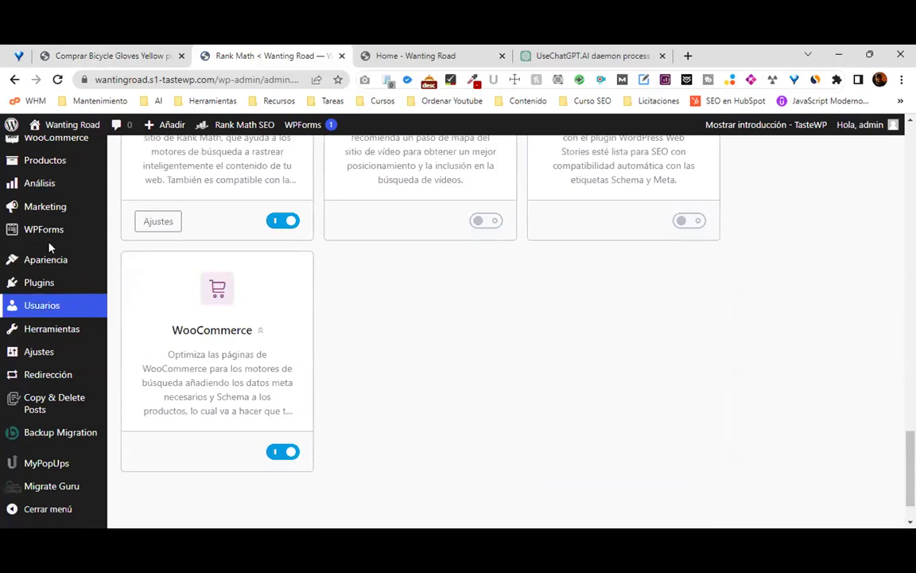
{"action": "scroll", "coordinate": [66, 255], "scroll_direction": "up", "scroll_amount": 3}
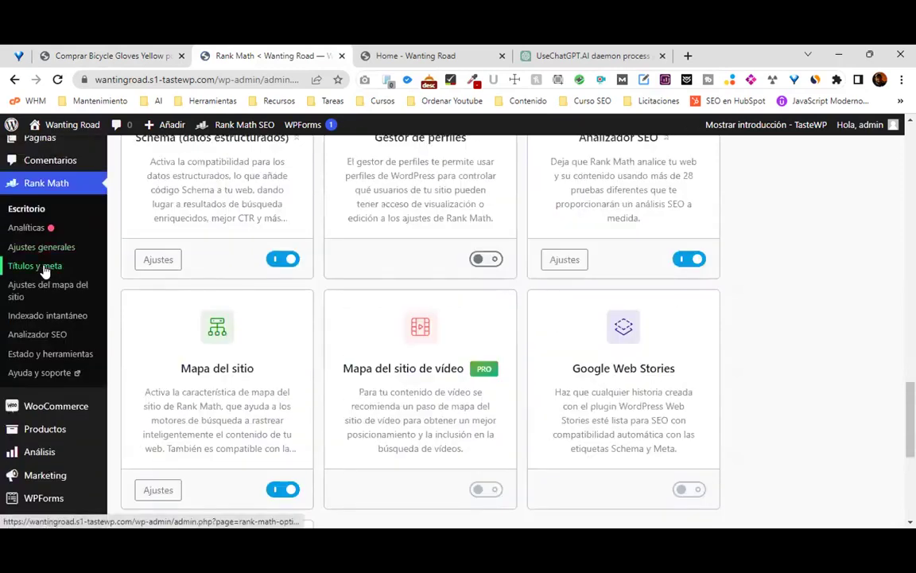
Open Rank Math's Títulos y meta settings for Productos and review the options from title and description through Taxonomía principal.
{"action": "left_click", "coordinate": [43, 271]}
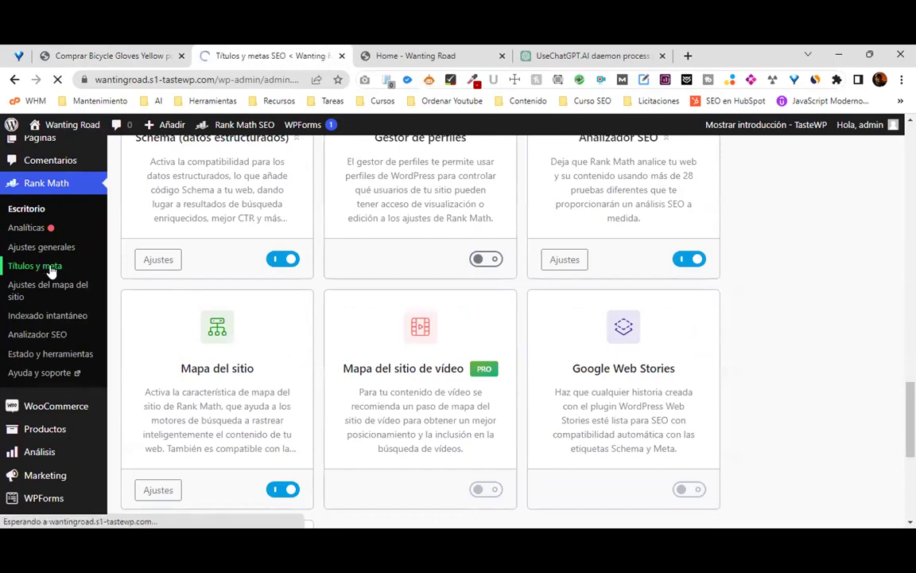
{"action": "scroll", "coordinate": [233, 294], "scroll_direction": "down", "scroll_amount": 3}
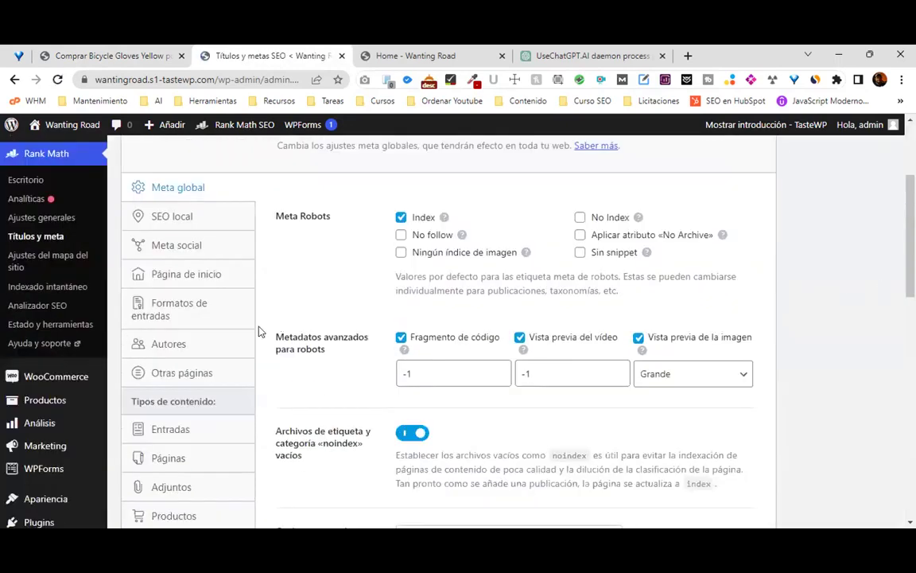
{"action": "left_click", "coordinate": [173, 417]}
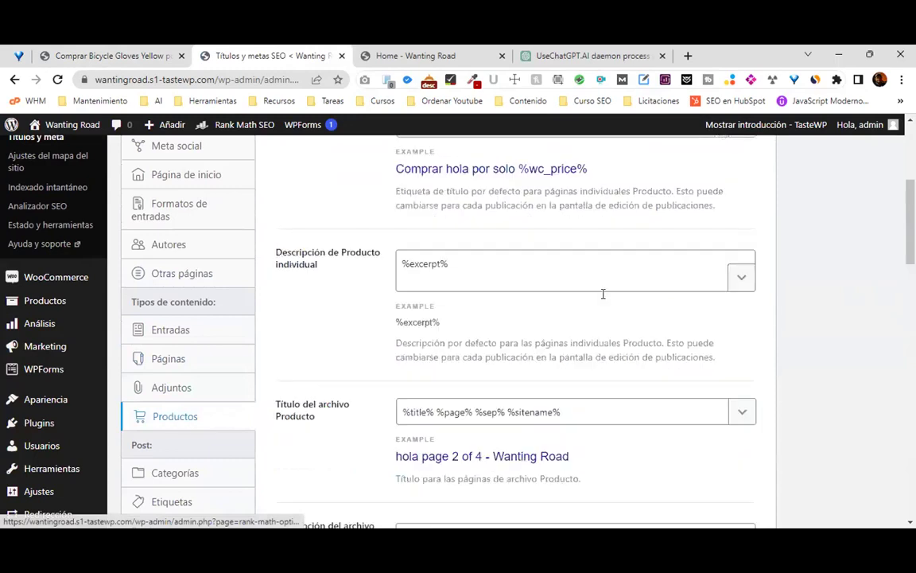
{"action": "scroll", "coordinate": [841, 249], "scroll_direction": "down", "scroll_amount": 5}
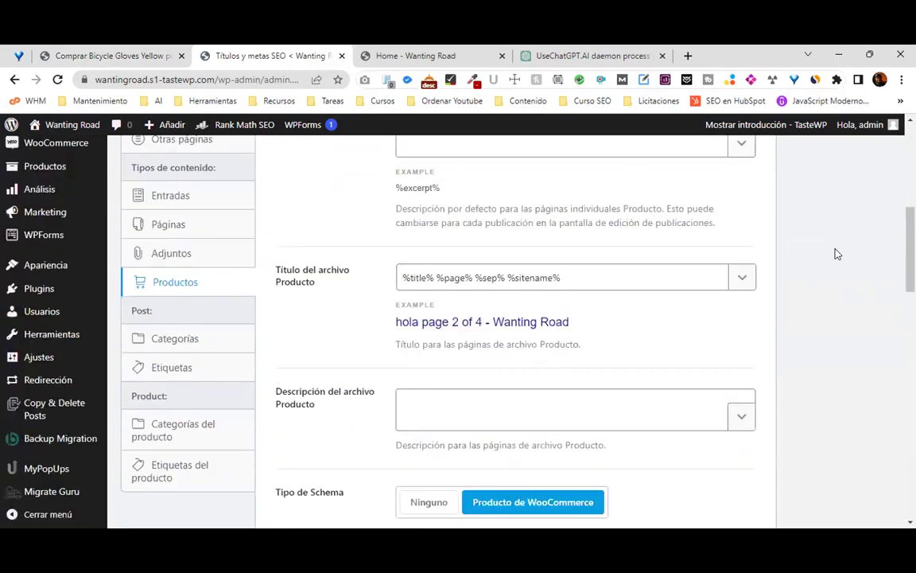
{"action": "scroll", "coordinate": [823, 269], "scroll_direction": "down", "scroll_amount": 2}
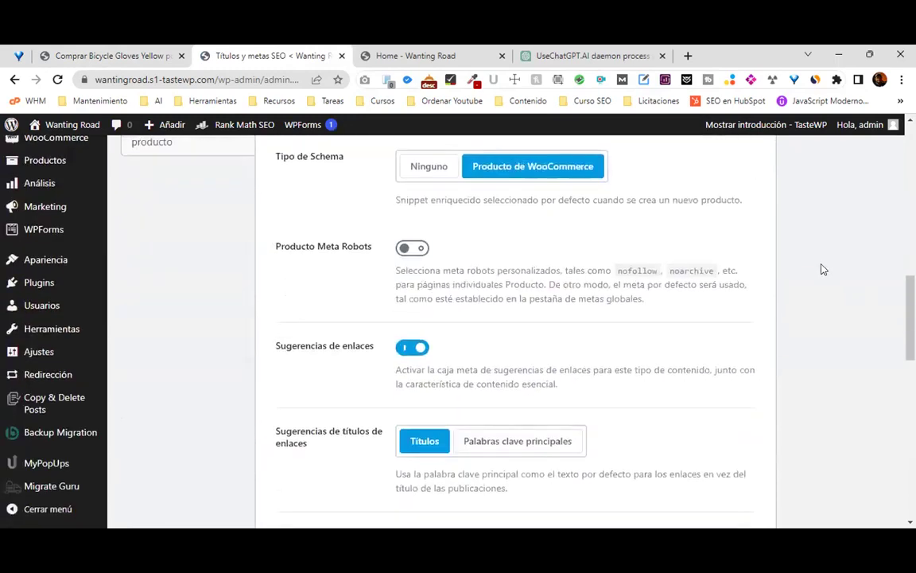
{"action": "scroll", "coordinate": [821, 268], "scroll_direction": "down", "scroll_amount": 1}
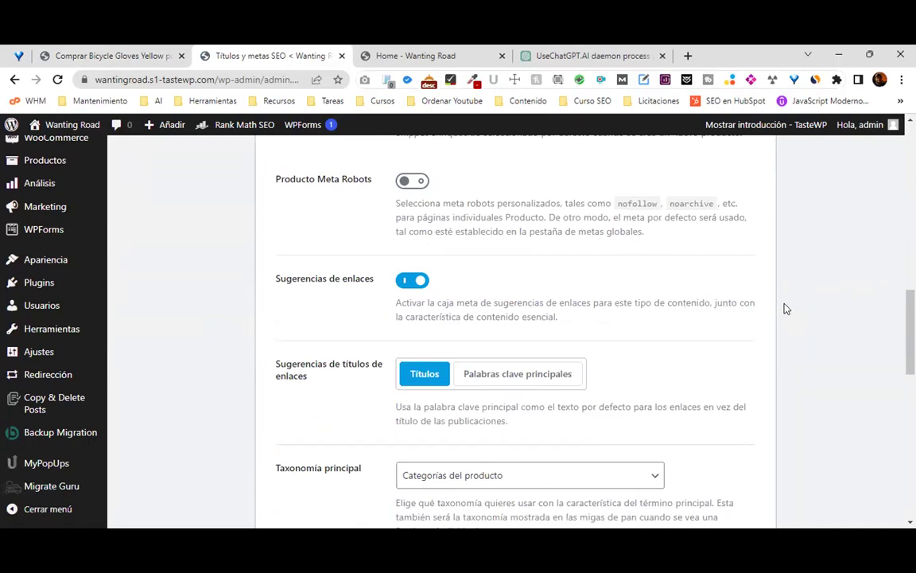
{"action": "scroll", "coordinate": [746, 326], "scroll_direction": "down", "scroll_amount": 1}
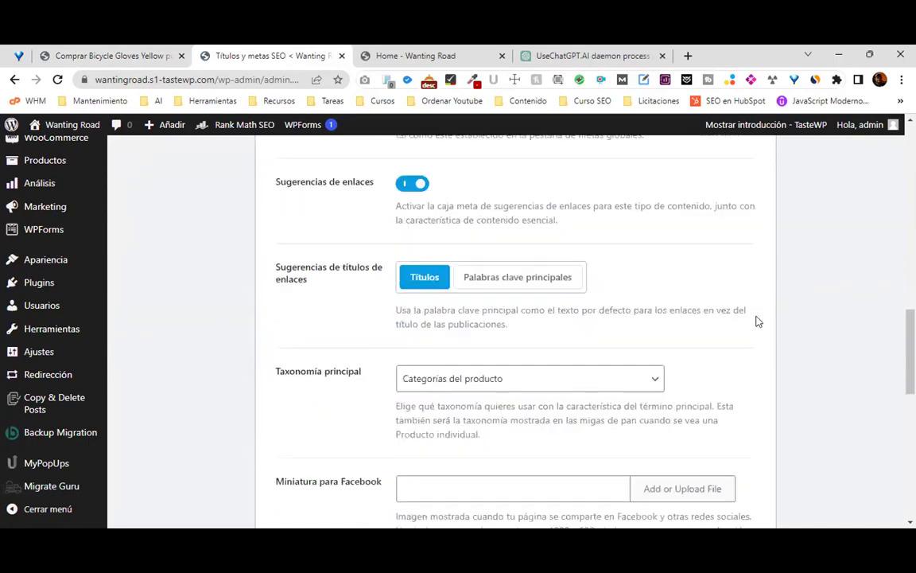
{"action": "scroll", "coordinate": [758, 320], "scroll_direction": "down", "scroll_amount": 1}
{"action": "scroll", "coordinate": [589, 311], "scroll_direction": "down", "scroll_amount": 1}
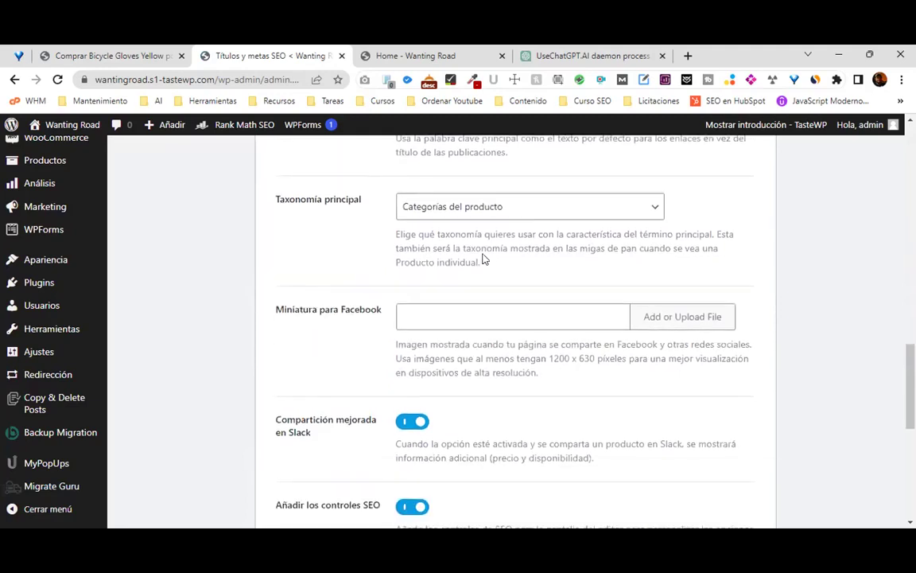
Review the remaining Productos options and set Sugerencias de títulos de enlaces to Palabras clave principales.
{"action": "scroll", "coordinate": [483, 259], "scroll_direction": "down", "scroll_amount": 3}
{"action": "scroll", "coordinate": [570, 249], "scroll_direction": "down", "scroll_amount": 2}
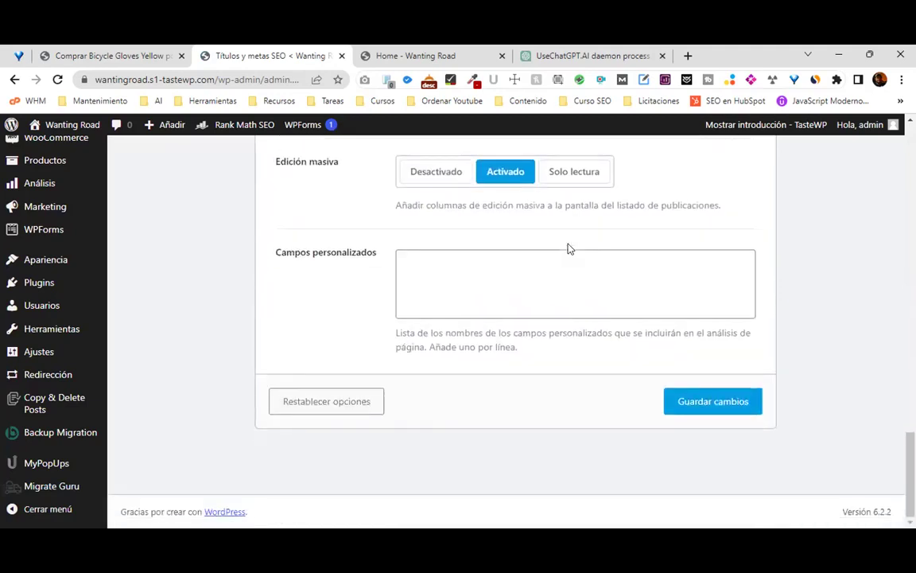
{"action": "scroll", "coordinate": [569, 247], "scroll_direction": "up", "scroll_amount": 2}
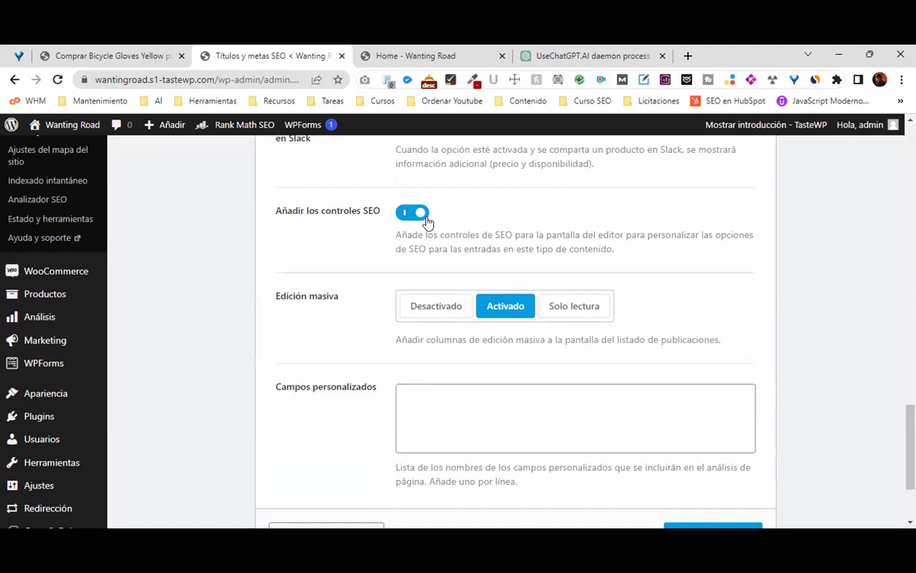
{"action": "scroll", "coordinate": [497, 262], "scroll_direction": "up", "scroll_amount": 5}
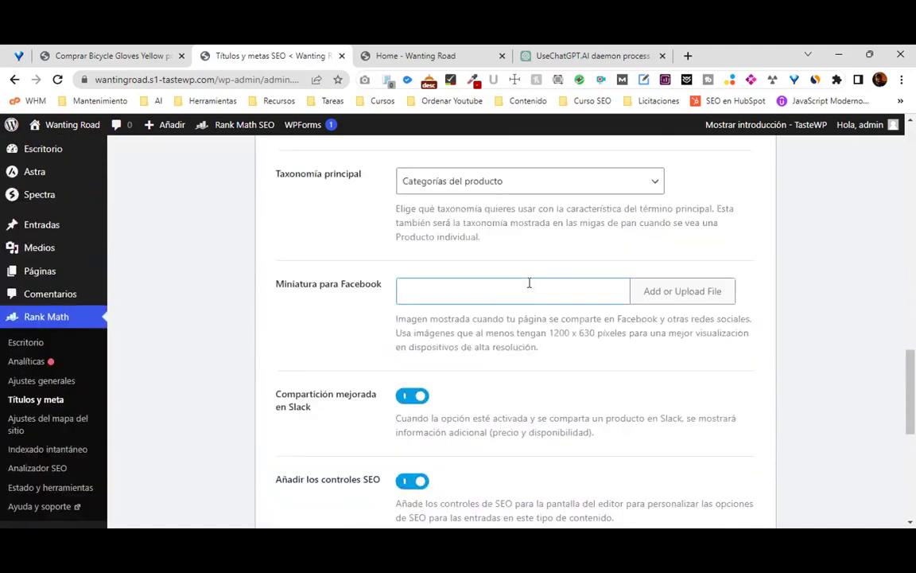
{"action": "scroll", "coordinate": [552, 293], "scroll_direction": "up", "scroll_amount": 3}
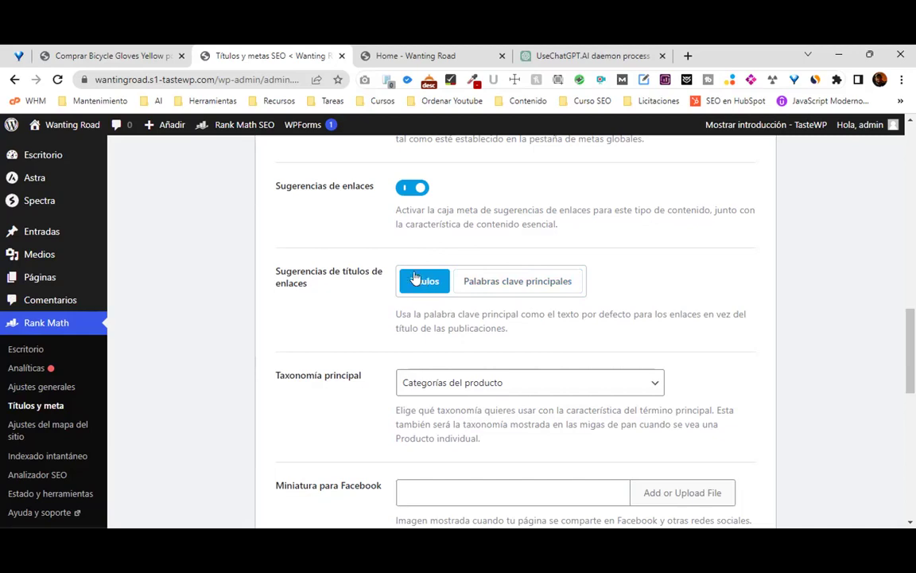
{"action": "left_click", "coordinate": [513, 285]}
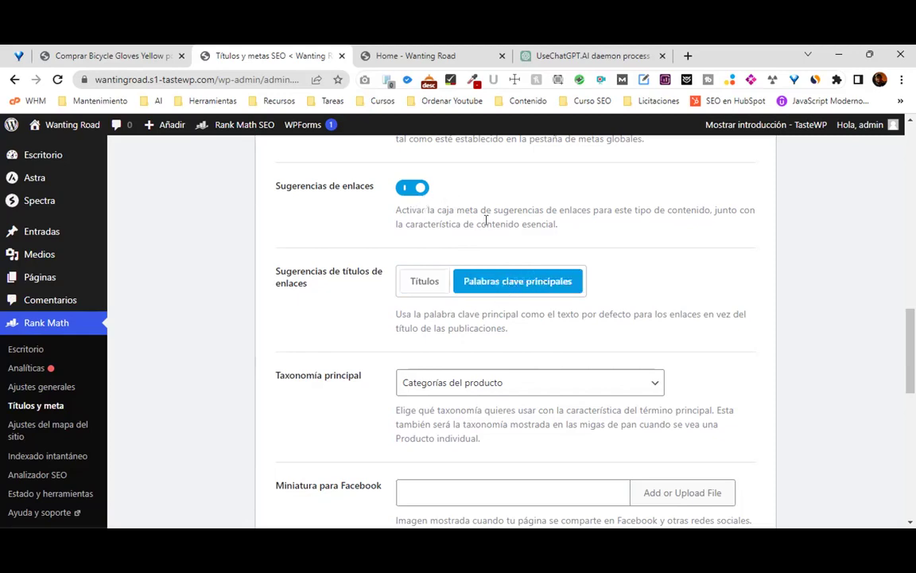
Open the Títulos y meta settings for post Categorías and enable Categoría Meta Robots de archivos.
{"action": "scroll", "coordinate": [552, 231], "scroll_direction": "up", "scroll_amount": 2}
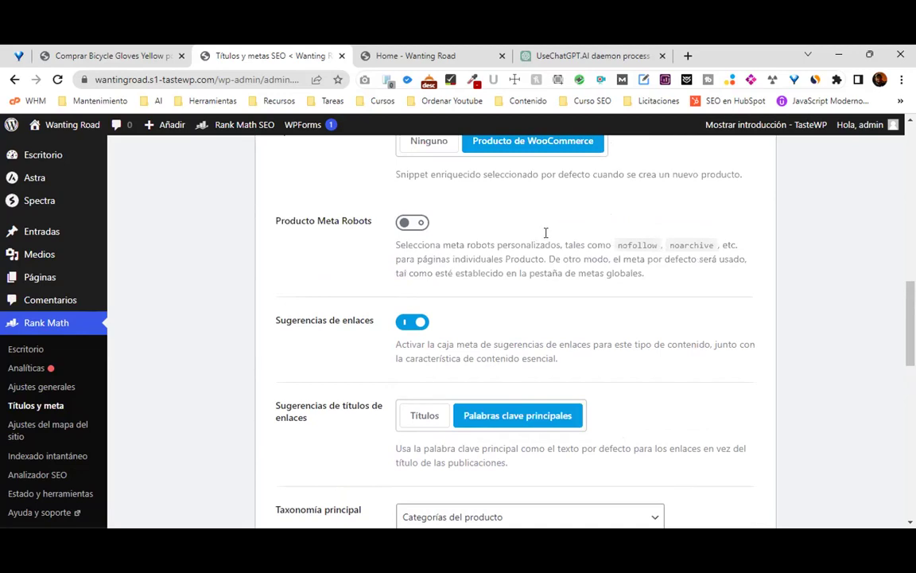
{"action": "scroll", "coordinate": [362, 292], "scroll_direction": "up", "scroll_amount": 10}
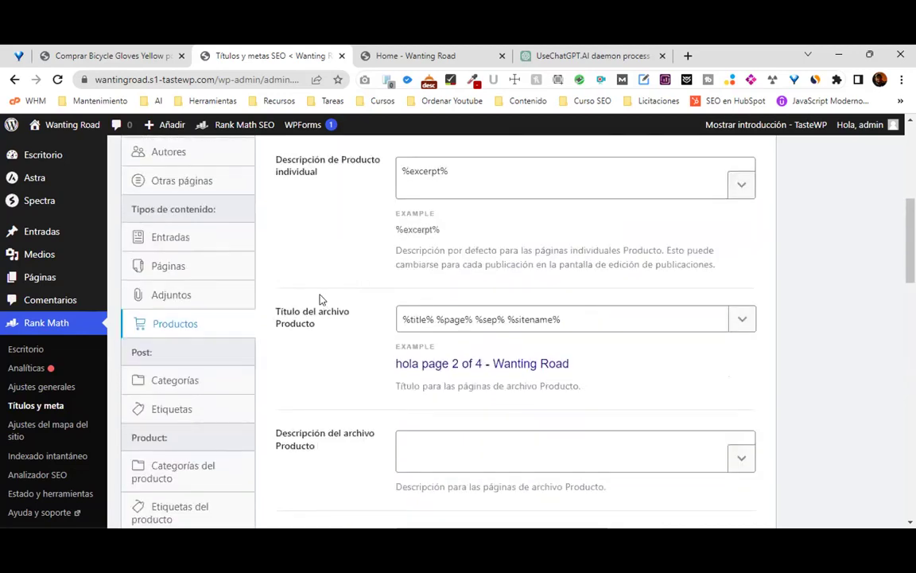
{"action": "scroll", "coordinate": [294, 303], "scroll_direction": "up", "scroll_amount": 2}
{"action": "scroll", "coordinate": [191, 317], "scroll_direction": "down", "scroll_amount": 3}
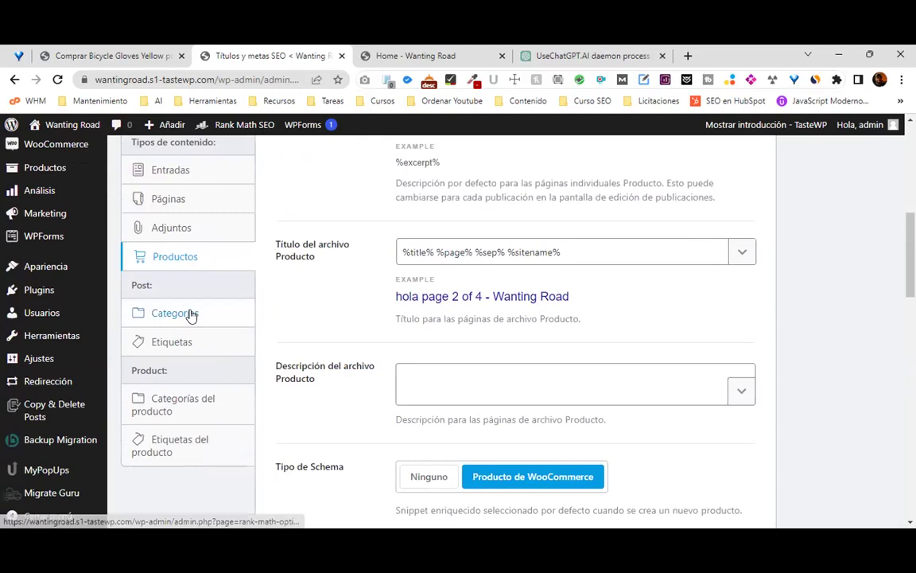
{"action": "left_click", "coordinate": [191, 314]}
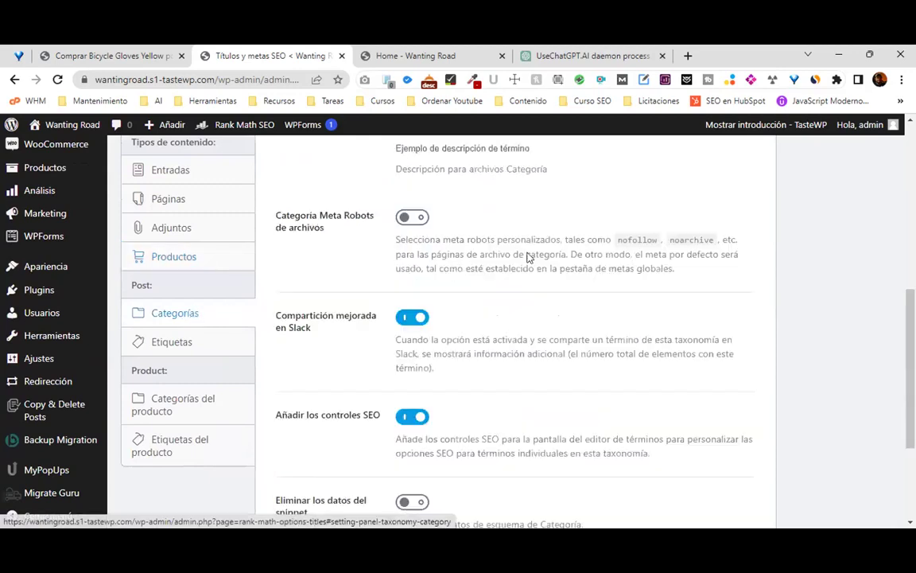
{"action": "scroll", "coordinate": [524, 260], "scroll_direction": "up", "scroll_amount": 3}
{"action": "scroll", "coordinate": [471, 227], "scroll_direction": "up", "scroll_amount": 1}
{"action": "scroll", "coordinate": [524, 256], "scroll_direction": "down", "scroll_amount": 4}
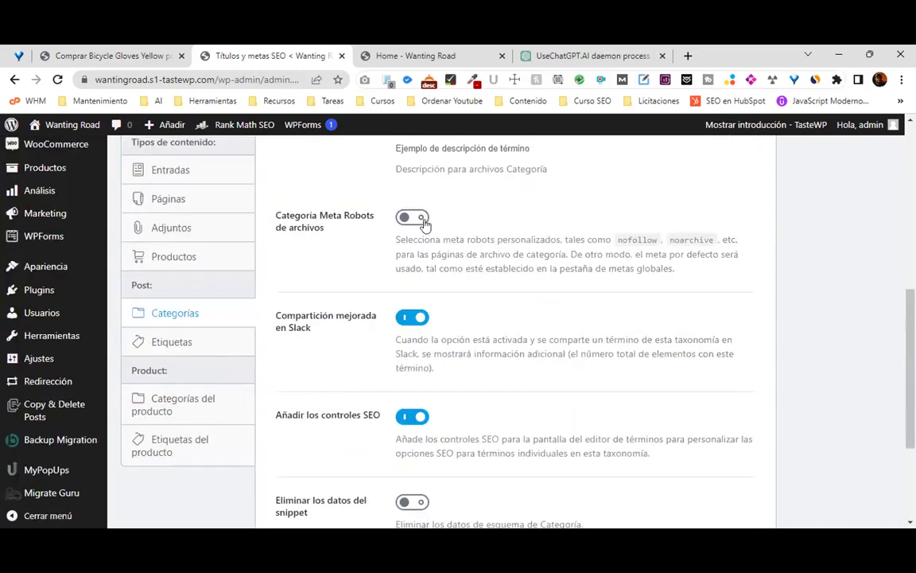
{"action": "left_click", "coordinate": [423, 222]}
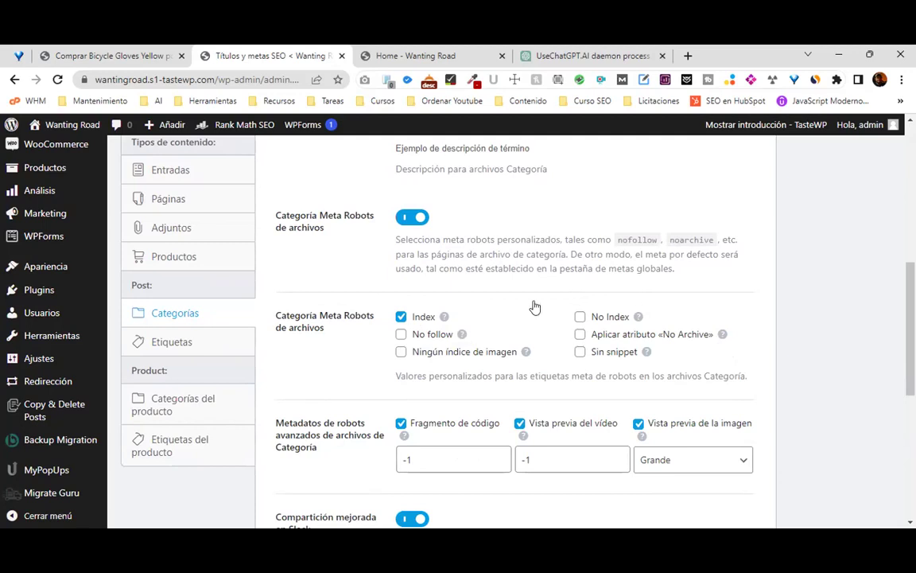
Check the category archive title, description and robots settings, and save the changes.
{"action": "scroll", "coordinate": [535, 307], "scroll_direction": "up", "scroll_amount": 5}
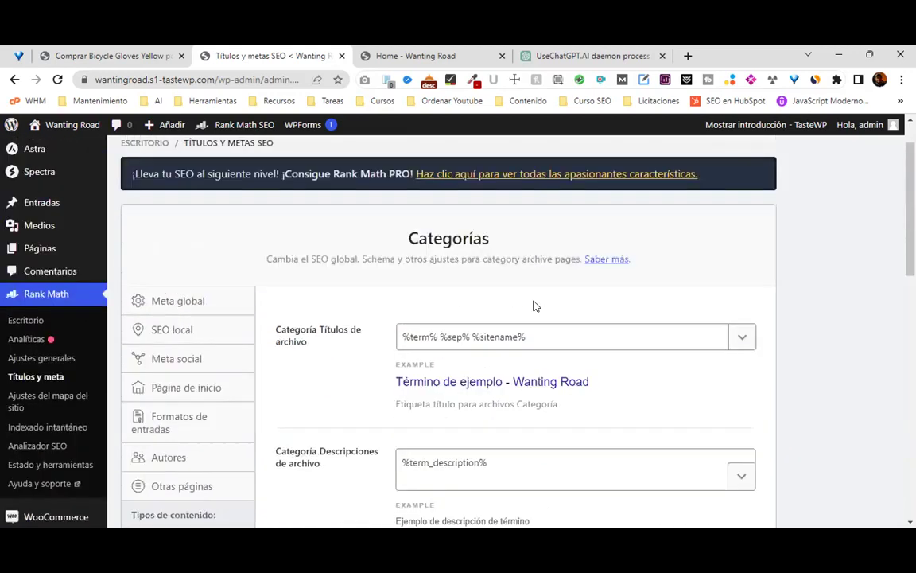
{"action": "scroll", "coordinate": [268, 289], "scroll_direction": "down", "scroll_amount": 4}
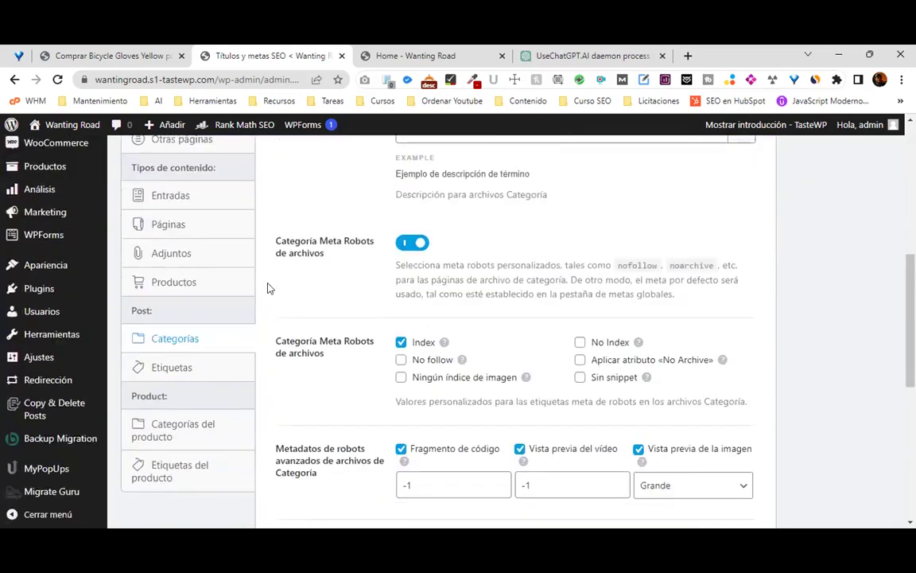
{"action": "scroll", "coordinate": [785, 261], "scroll_direction": "up", "scroll_amount": 5}
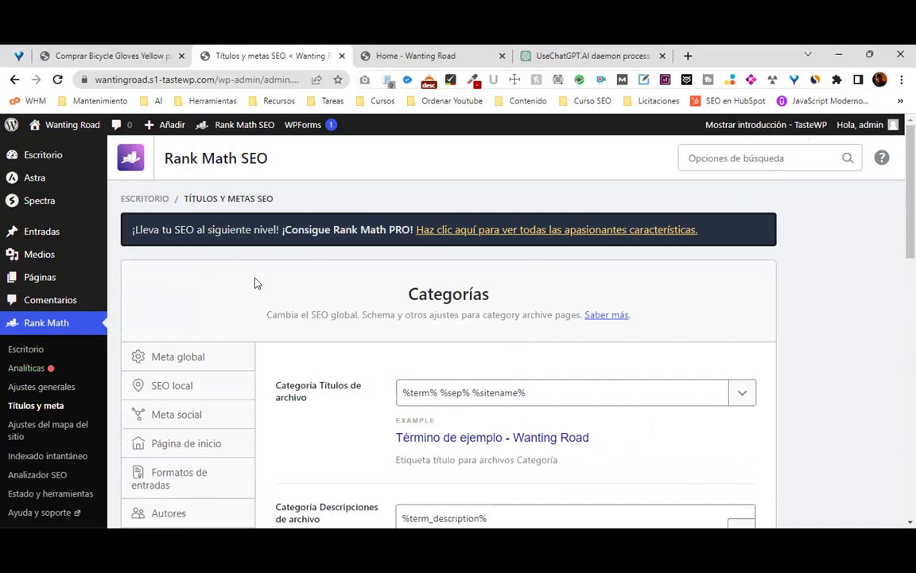
{"action": "scroll", "coordinate": [262, 284], "scroll_direction": "down", "scroll_amount": 15}
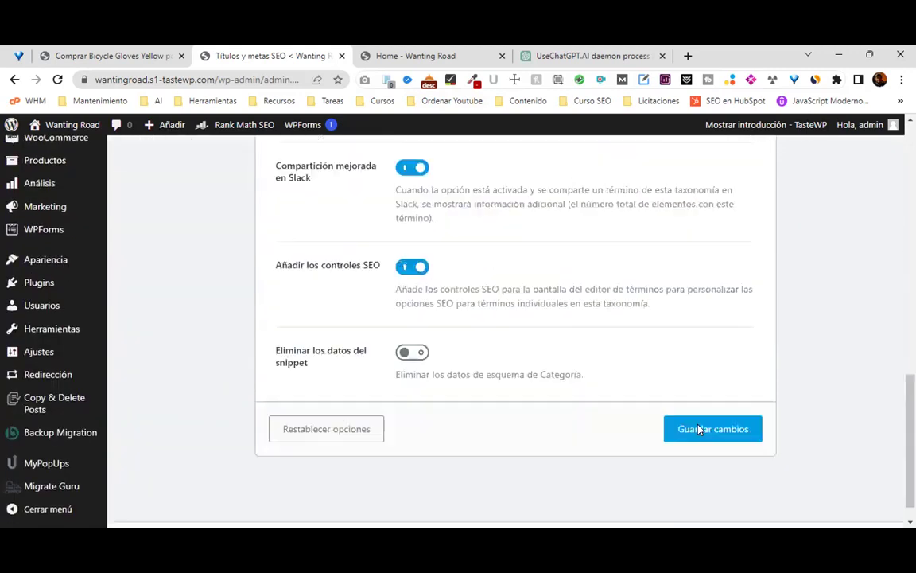
{"action": "left_click", "coordinate": [699, 429]}
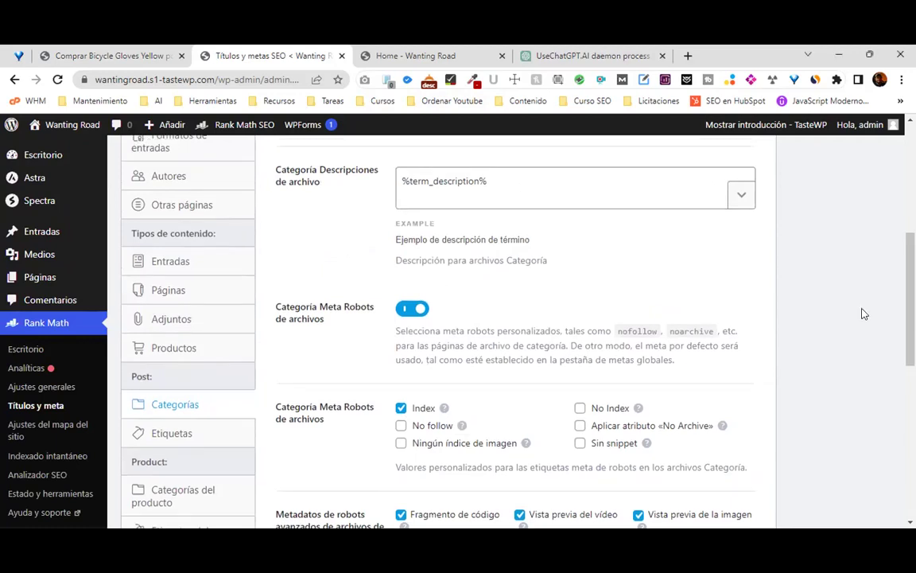
Examine the Categorías archive settings again, from the title and description templates to the robots metadata options.
{"action": "scroll", "coordinate": [864, 314], "scroll_direction": "up", "scroll_amount": 5}
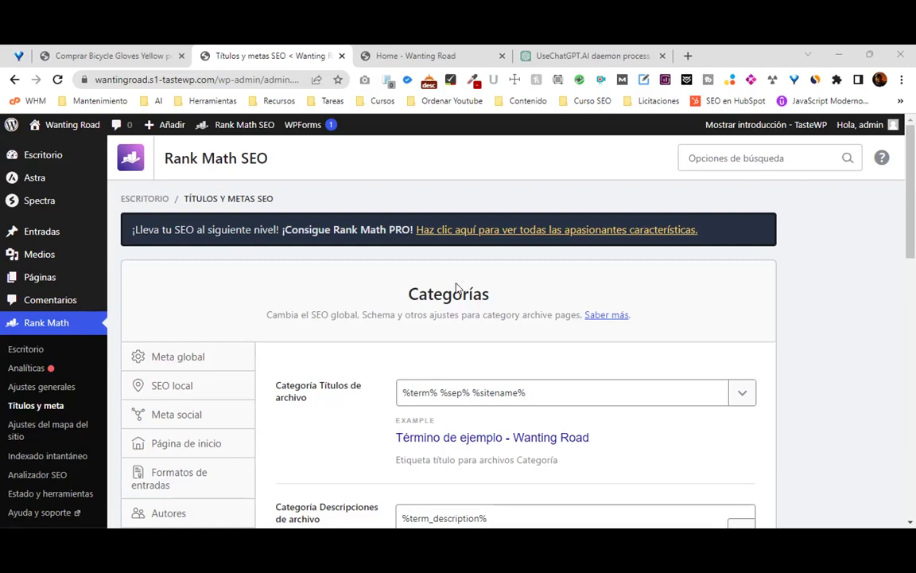
{"action": "scroll", "coordinate": [652, 292], "scroll_direction": "down", "scroll_amount": 1}
{"action": "scroll", "coordinate": [692, 263], "scroll_direction": "down", "scroll_amount": 1}
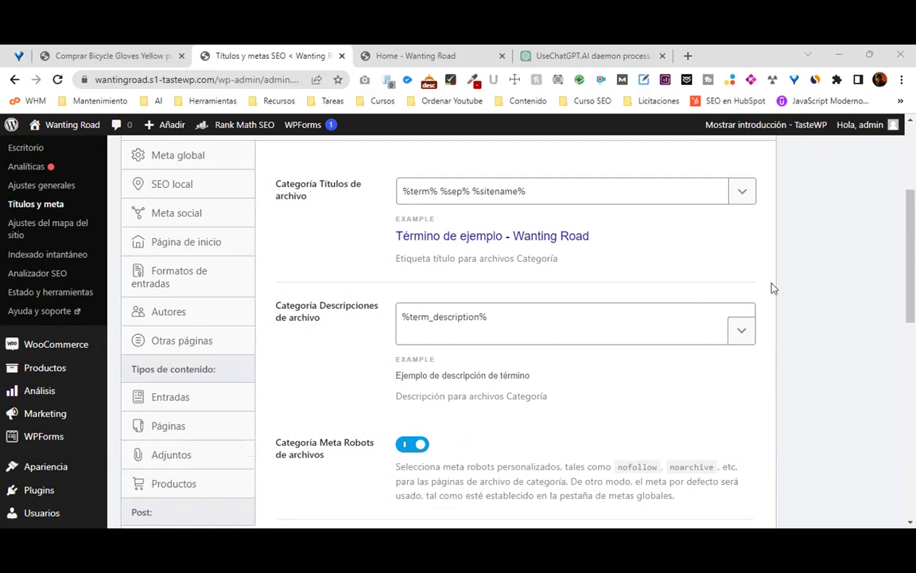
{"action": "scroll", "coordinate": [794, 283], "scroll_direction": "down", "scroll_amount": 3}
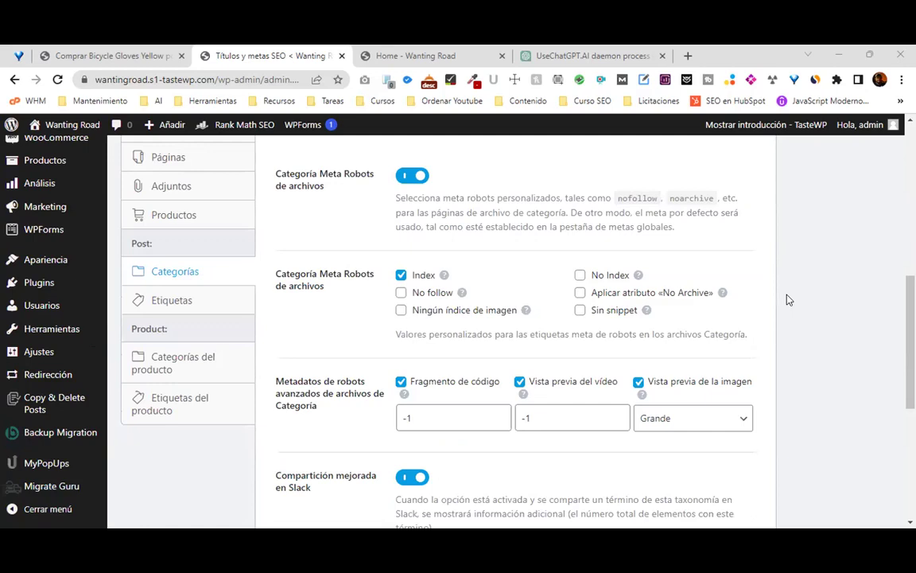
{"action": "scroll", "coordinate": [770, 307], "scroll_direction": "up", "scroll_amount": 1}
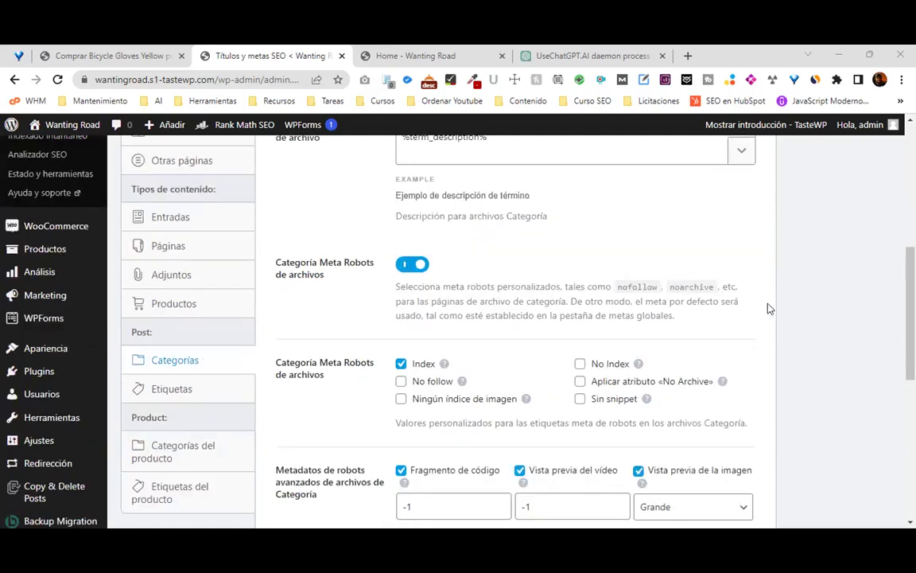
{"action": "scroll", "coordinate": [748, 254], "scroll_direction": "up", "scroll_amount": 5}
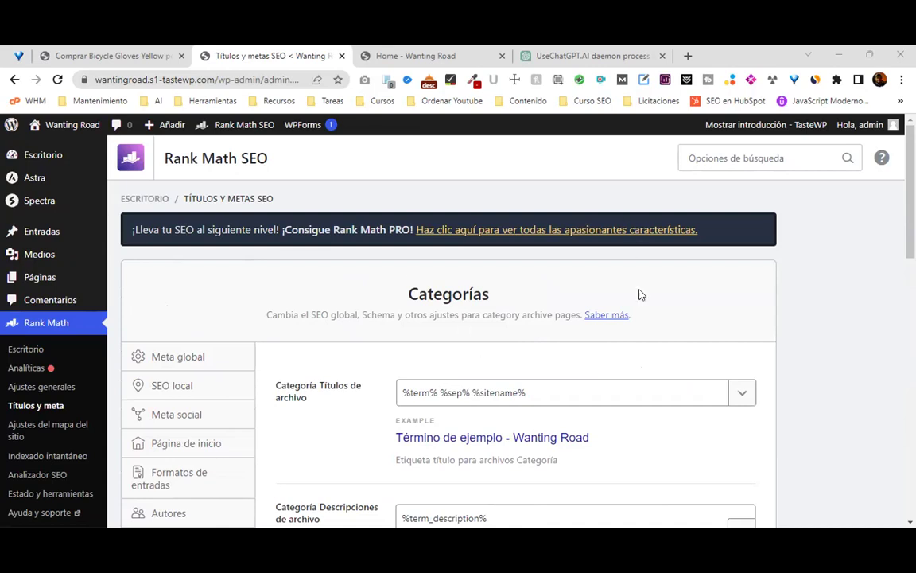
{"action": "scroll", "coordinate": [50, 352], "scroll_direction": "down", "scroll_amount": 1}
{"action": "scroll", "coordinate": [50, 353], "scroll_direction": "up", "scroll_amount": 1}
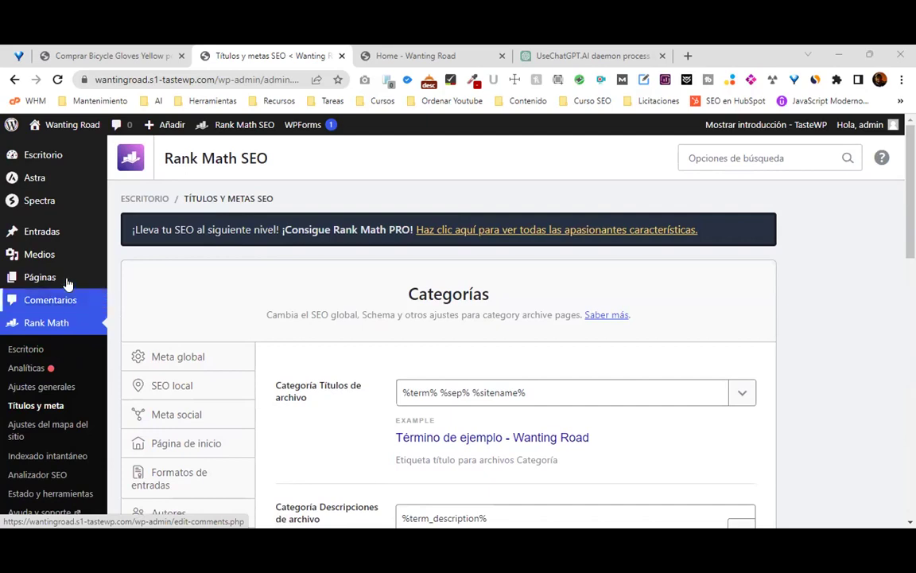
Leave the Rank Math settings for the WooCommerce product categories and open the Accessories category for editing.
{"action": "scroll", "coordinate": [61, 292], "scroll_direction": "down", "scroll_amount": 4}
{"action": "scroll", "coordinate": [61, 292], "scroll_direction": "up", "scroll_amount": 1}
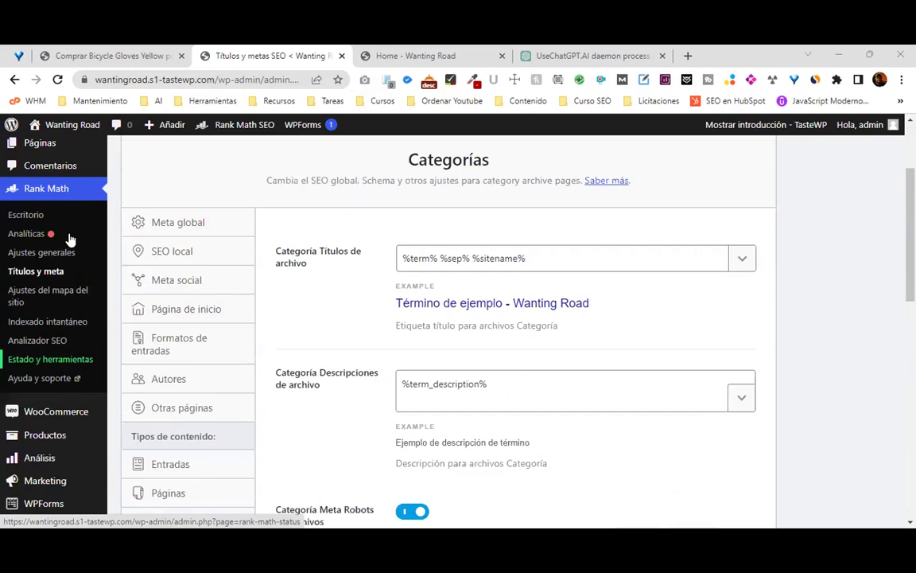
{"action": "scroll", "coordinate": [51, 332], "scroll_direction": "down", "scroll_amount": 1}
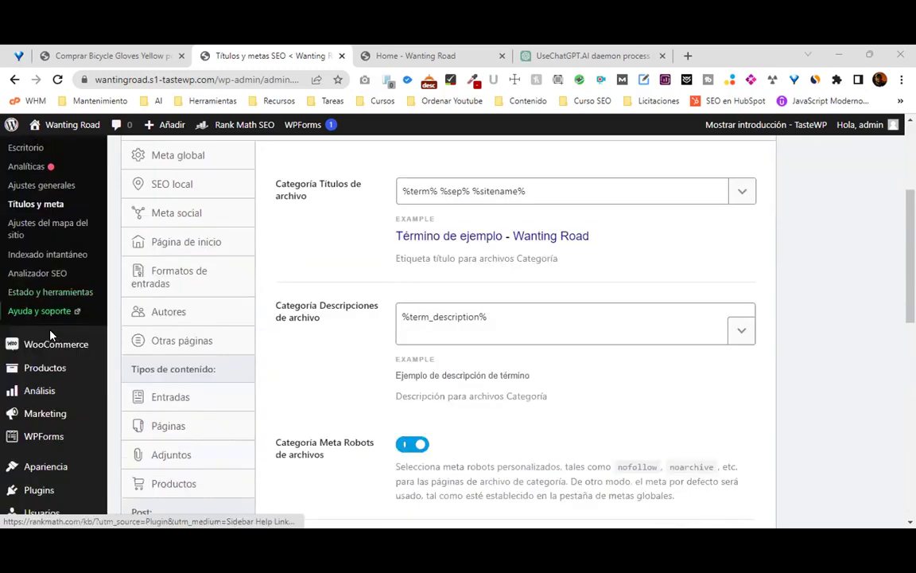
{"action": "left_click", "coordinate": [140, 407]}
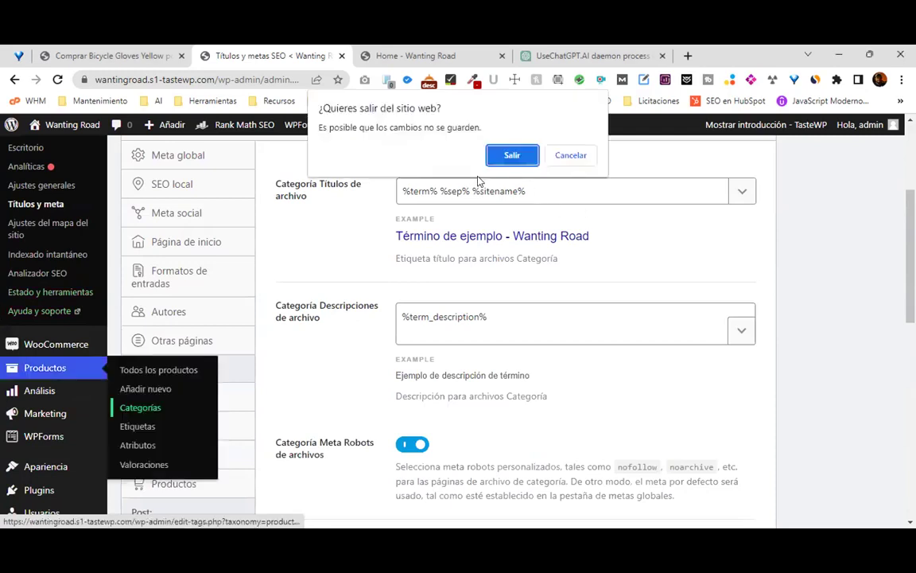
{"action": "left_click", "coordinate": [511, 156]}
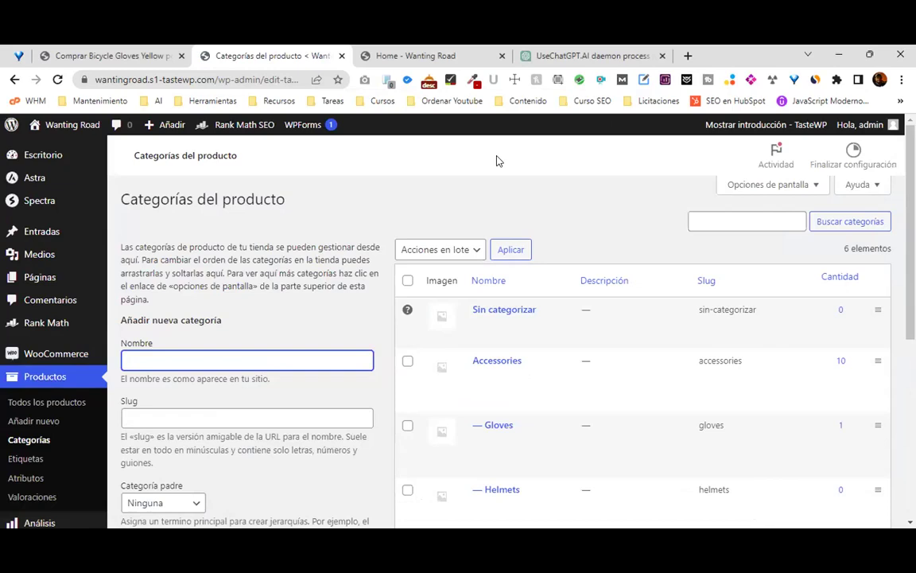
{"action": "scroll", "coordinate": [803, 216], "scroll_direction": "down", "scroll_amount": 3}
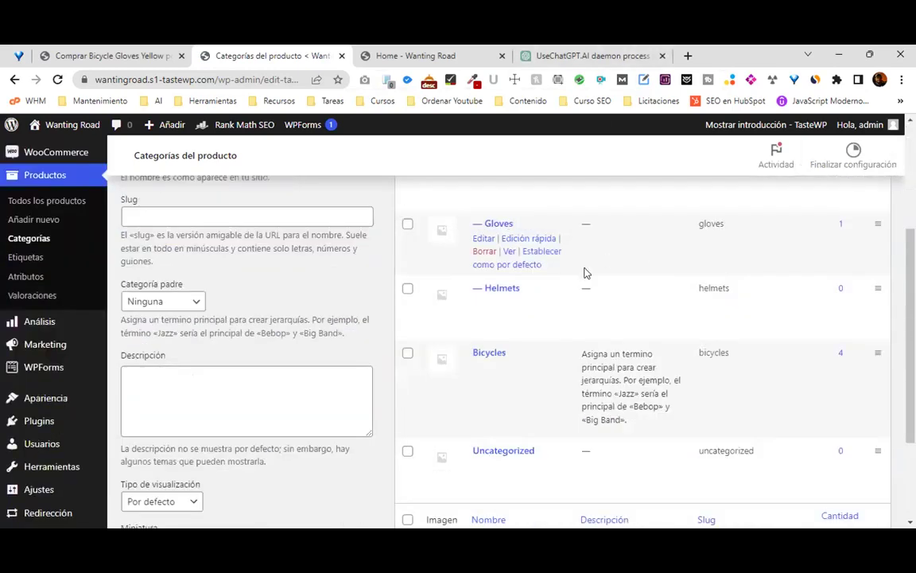
{"action": "scroll", "coordinate": [585, 268], "scroll_direction": "up", "scroll_amount": 1}
{"action": "left_click", "coordinate": [499, 226]}
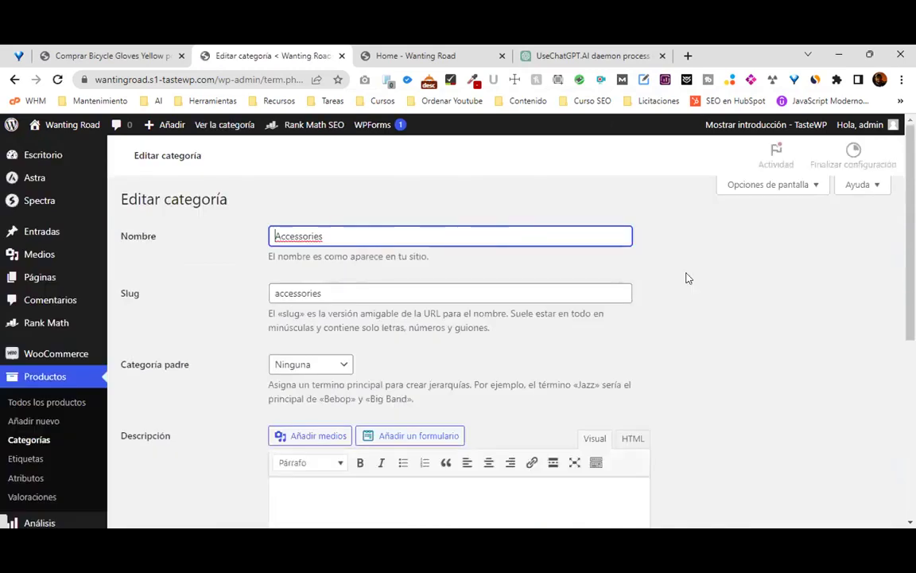
Look through the Accessories category's edit form, including its description editor and the Rank Math snippet and keyword sections.
{"action": "scroll", "coordinate": [795, 319], "scroll_direction": "down", "scroll_amount": 10}
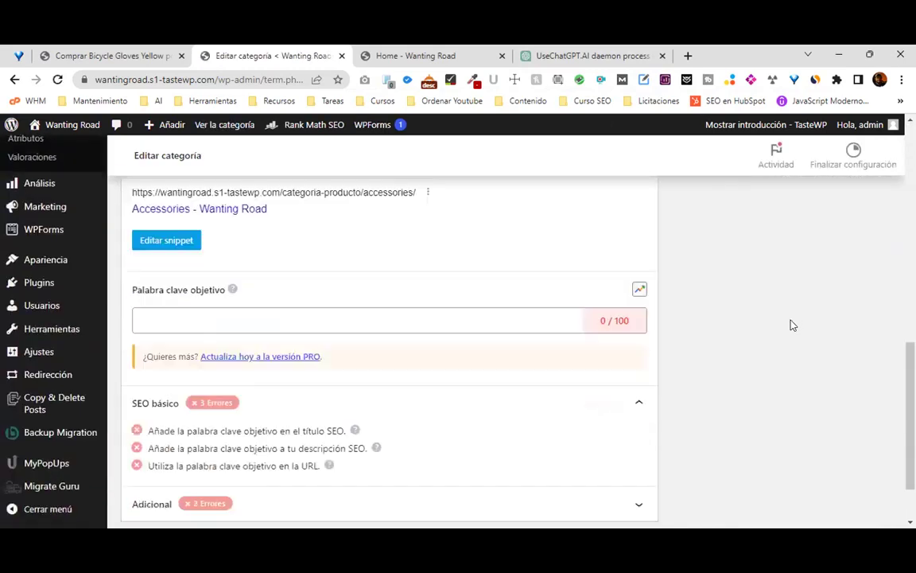
{"action": "scroll", "coordinate": [791, 325], "scroll_direction": "down", "scroll_amount": 1}
{"action": "scroll", "coordinate": [790, 325], "scroll_direction": "up", "scroll_amount": 4}
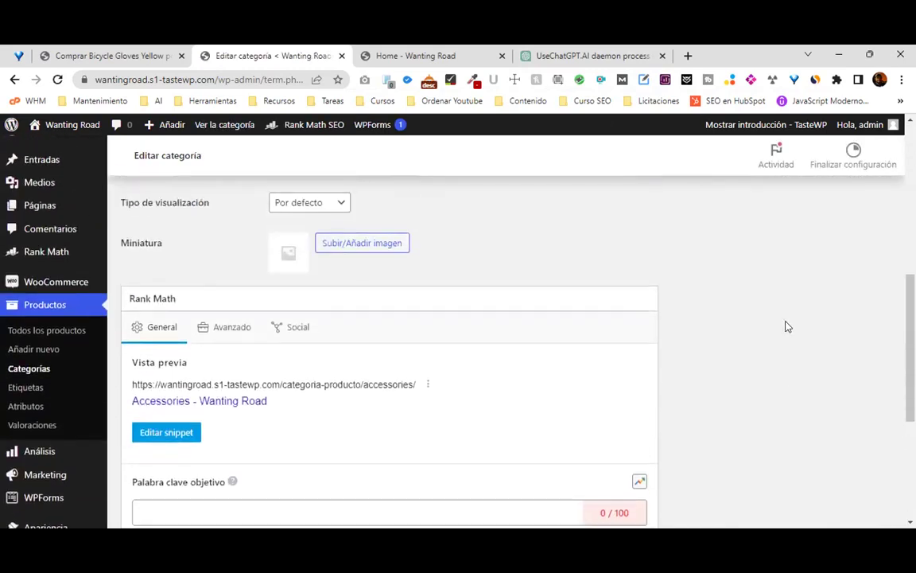
{"action": "scroll", "coordinate": [786, 328], "scroll_direction": "up", "scroll_amount": 2}
{"action": "scroll", "coordinate": [786, 329], "scroll_direction": "up", "scroll_amount": 3}
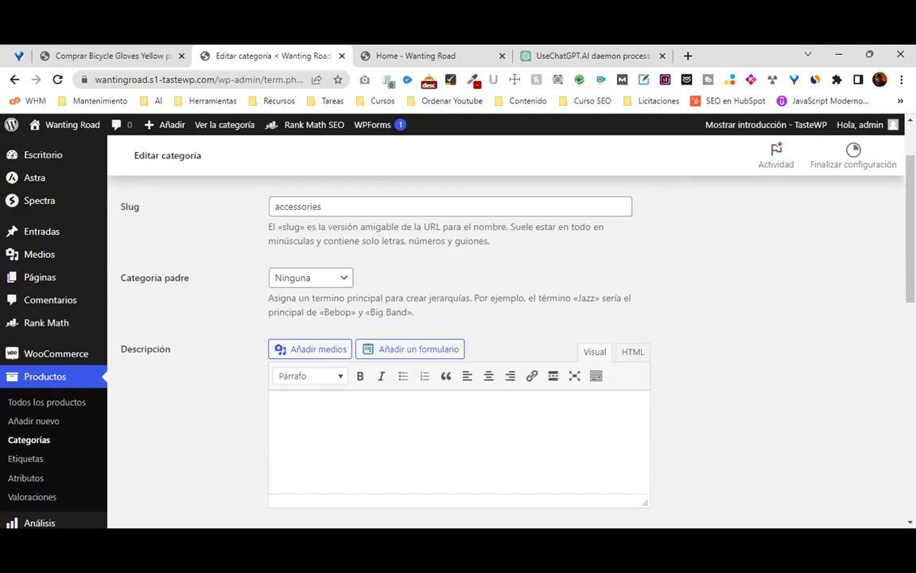
{"action": "scroll", "coordinate": [748, 290], "scroll_direction": "down", "scroll_amount": 2}
{"action": "left_click", "coordinate": [417, 337]}
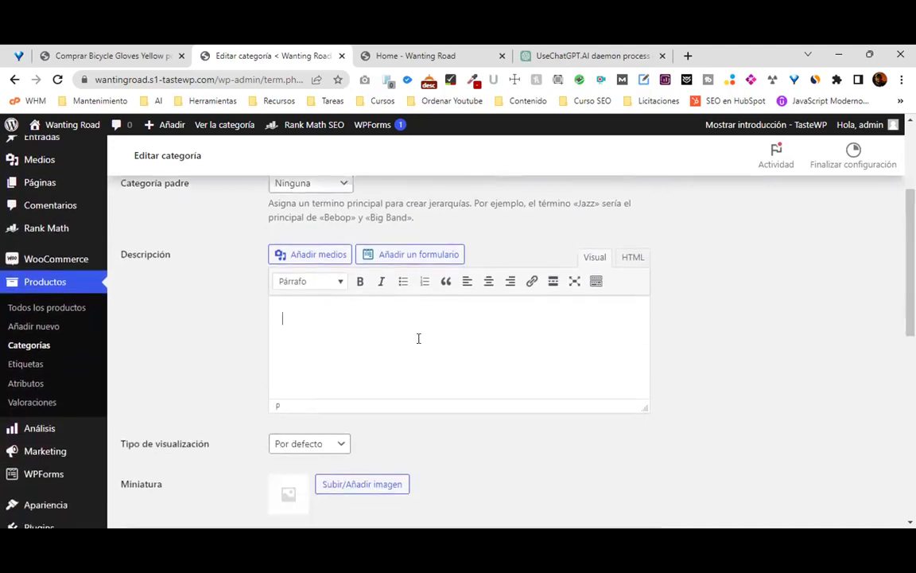
{"action": "scroll", "coordinate": [453, 339], "scroll_direction": "down", "scroll_amount": 5}
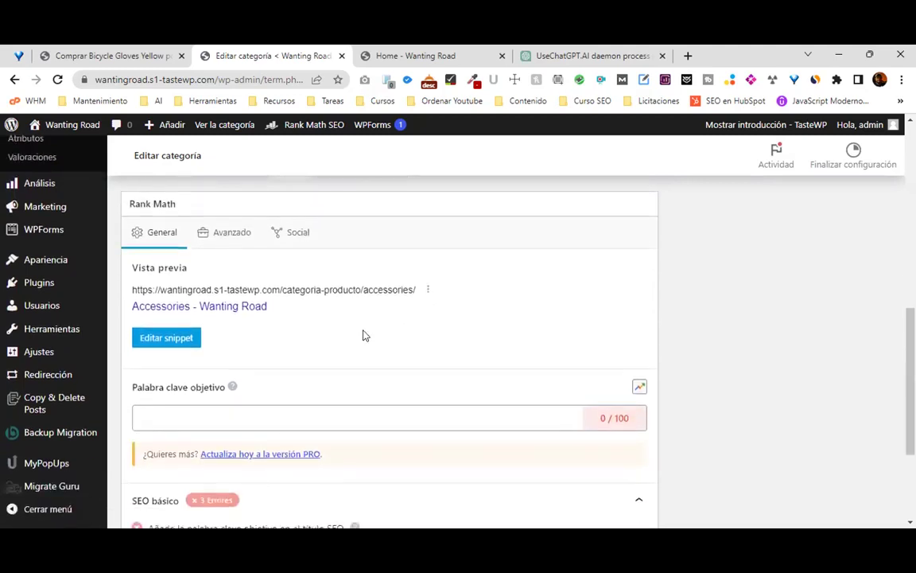
Replace the Accessories category's SEO snippet title with "Los mejores", check the available title variables, and close the snippet editor.
{"action": "left_click", "coordinate": [180, 347]}
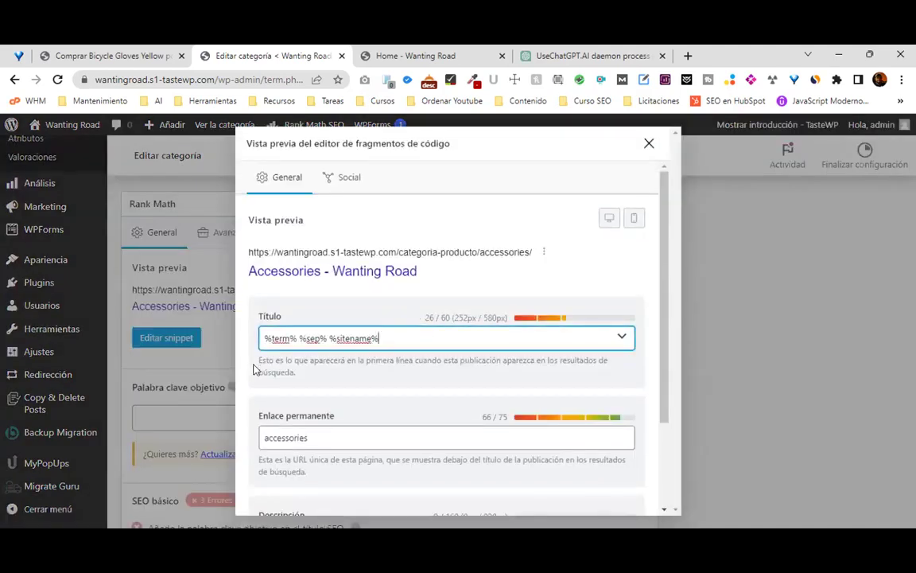
{"action": "key", "text": "ctrl+a"}
{"action": "type", "text": "Los"}
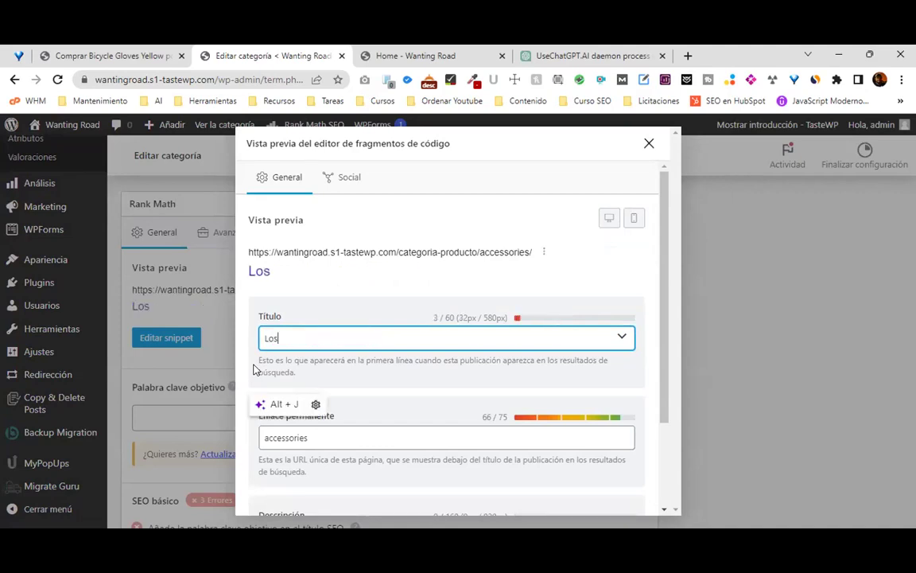
{"action": "type", "text": " mejores"}
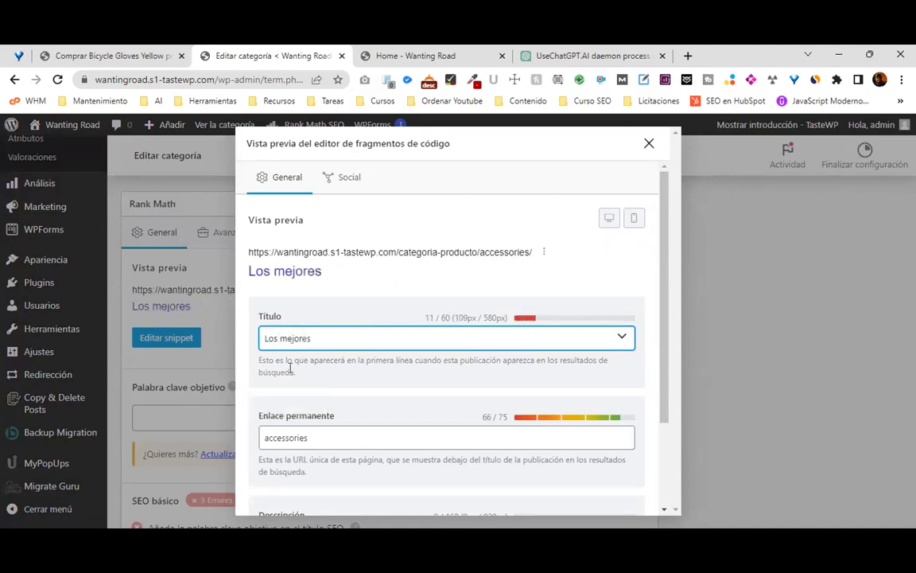
{"action": "left_click", "coordinate": [622, 339]}
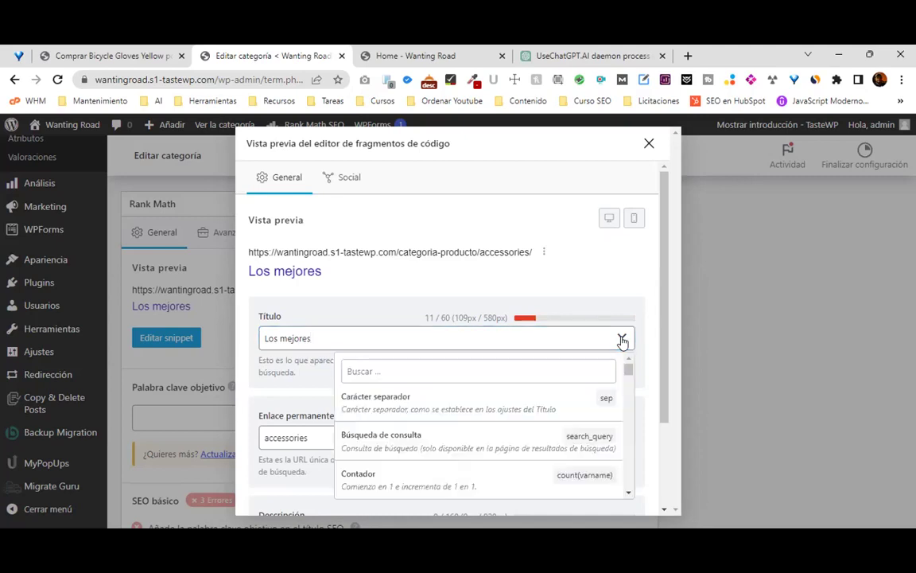
{"action": "left_click", "coordinate": [190, 340]}
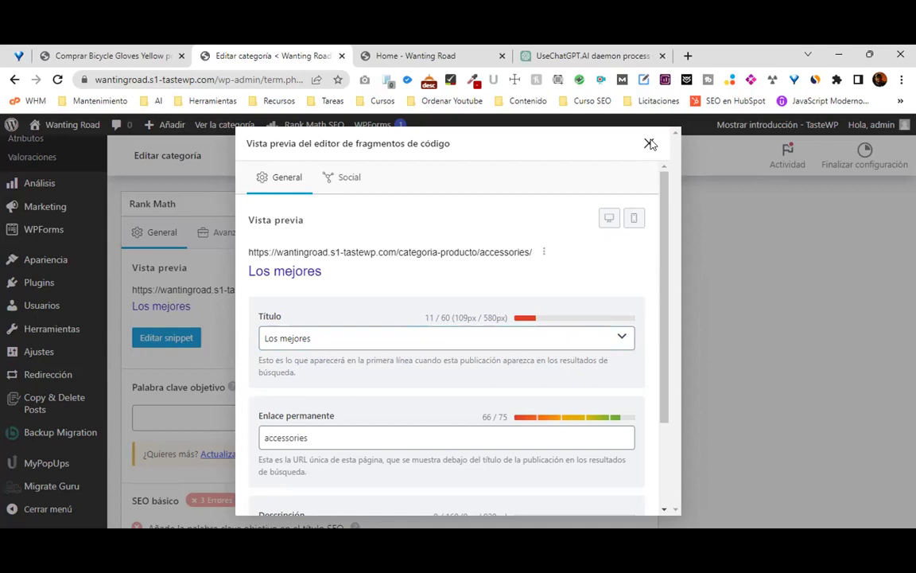
{"action": "left_click", "coordinate": [776, 352]}
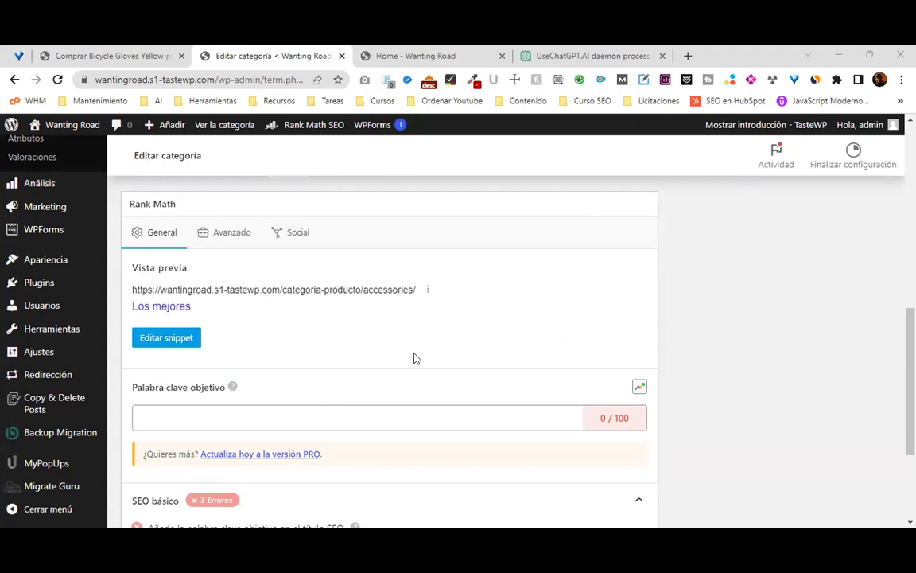
Open Rank Math's Títulos y meta settings in a new browser tab and close the old Home and UseChatGPT.AI tabs.
{"action": "scroll", "coordinate": [430, 344], "scroll_direction": "down", "scroll_amount": 3}
{"action": "scroll", "coordinate": [698, 359], "scroll_direction": "up", "scroll_amount": 5}
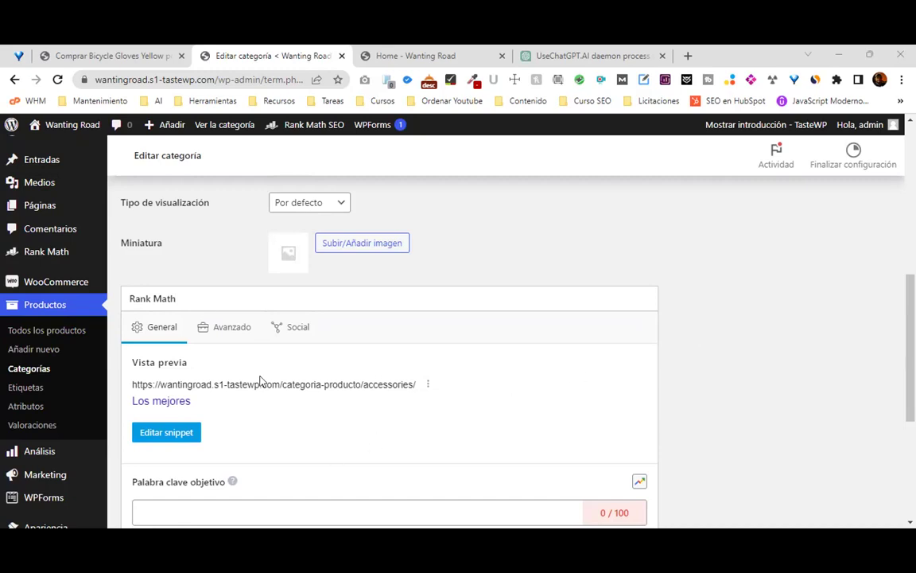
{"action": "mouse_move", "coordinate": [45, 285]}
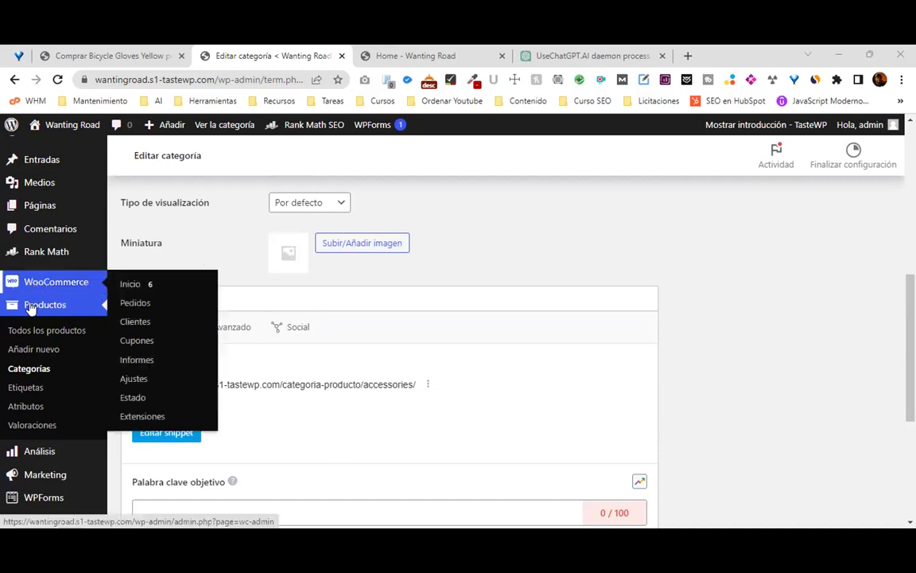
{"action": "mouse_move", "coordinate": [80, 253]}
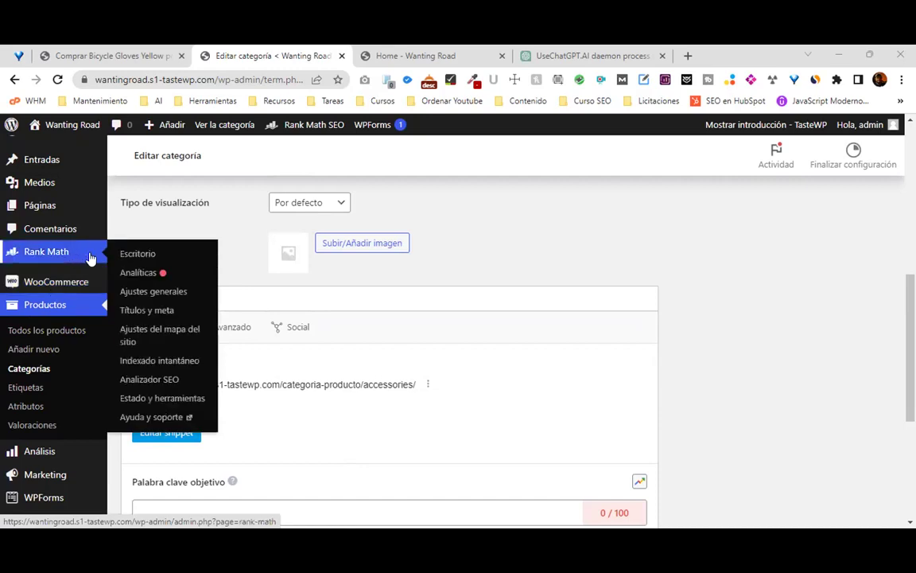
{"action": "right_click", "coordinate": [171, 314]}
{"action": "left_click", "coordinate": [177, 317]}
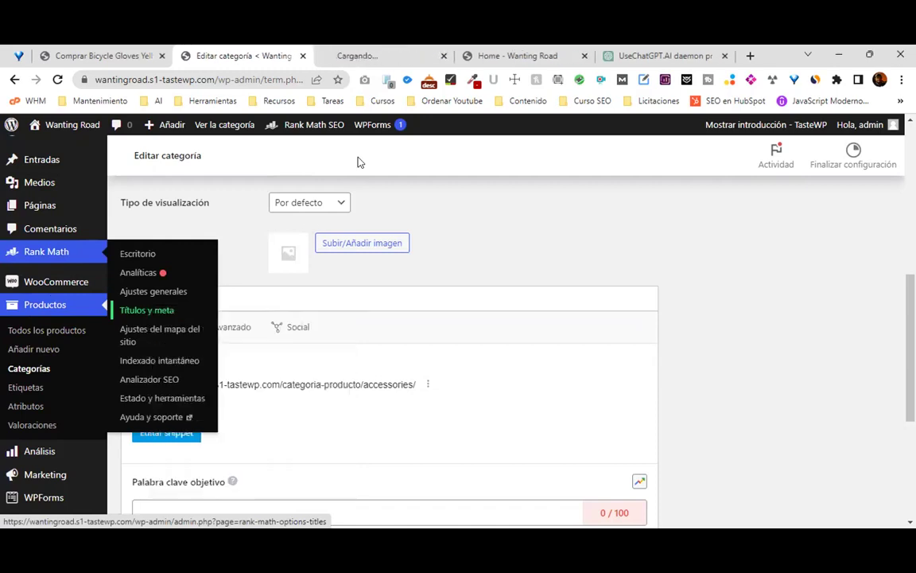
{"action": "left_click", "coordinate": [578, 57]}
{"action": "left_click", "coordinate": [583, 56]}
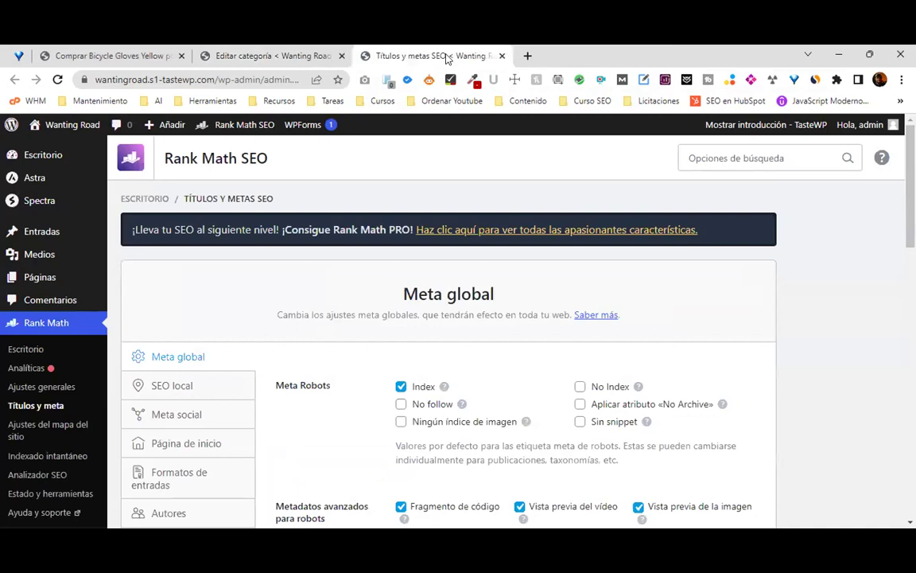
{"action": "middle_click", "coordinate": [597, 56]}
Examine Rank Math's Productos settings, from the title and description templates to the robots, link suggestion, taxonomy and sharing options.
{"action": "scroll", "coordinate": [813, 317], "scroll_direction": "down", "scroll_amount": 1}
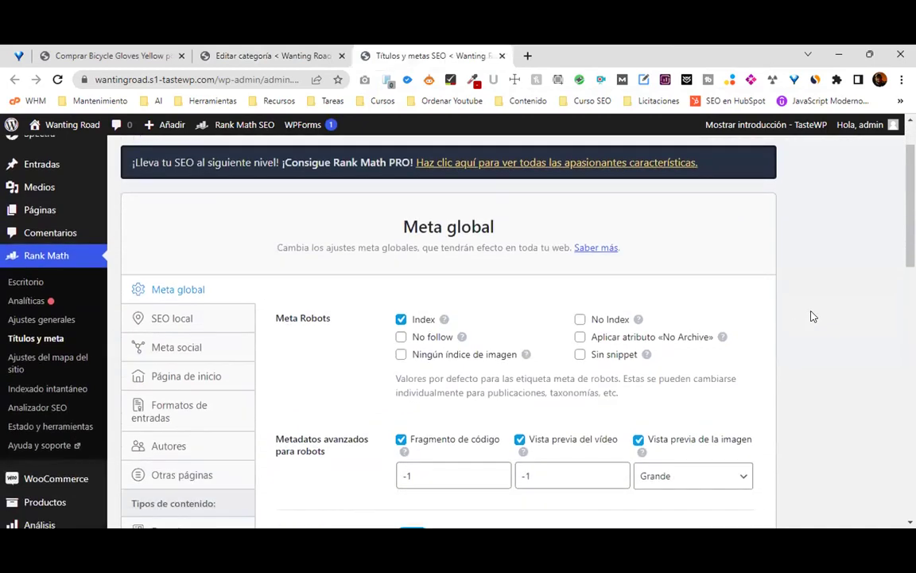
{"action": "scroll", "coordinate": [812, 316], "scroll_direction": "down", "scroll_amount": 4}
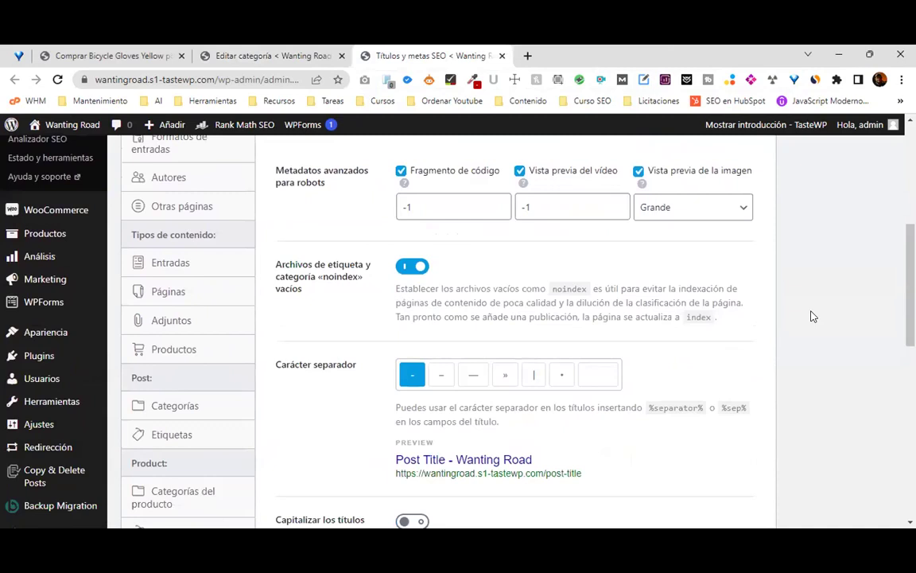
{"action": "left_click", "coordinate": [237, 354]}
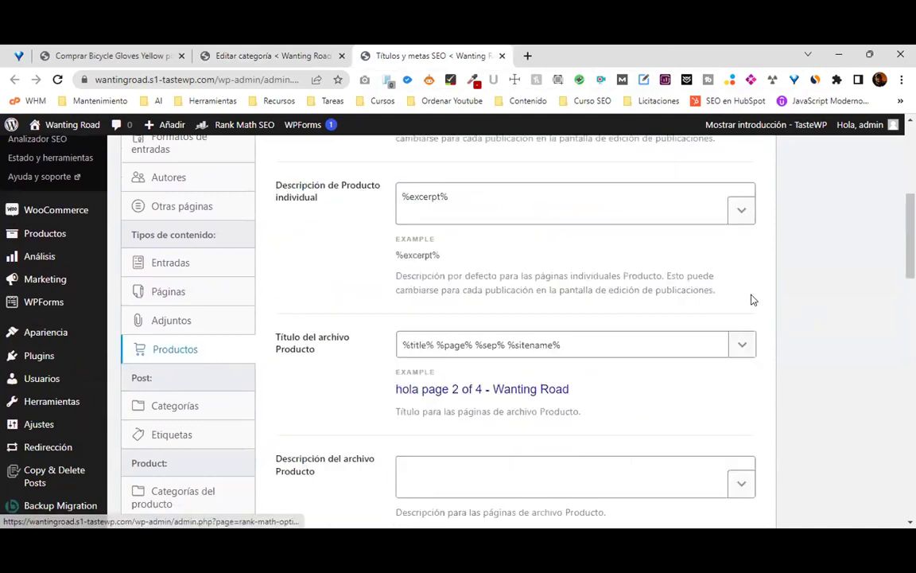
{"action": "scroll", "coordinate": [763, 298], "scroll_direction": "up", "scroll_amount": 4}
{"action": "scroll", "coordinate": [766, 296], "scroll_direction": "down", "scroll_amount": 1}
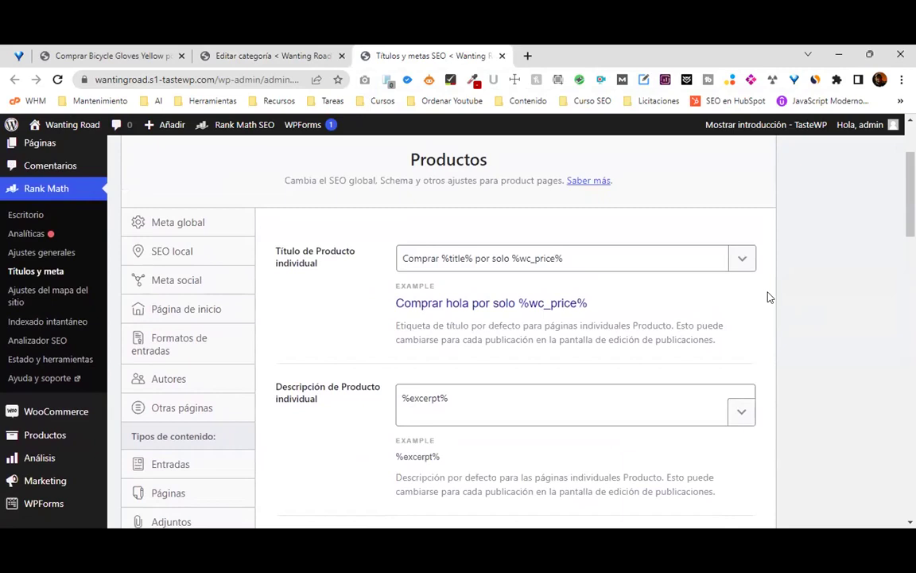
{"action": "scroll", "coordinate": [768, 296], "scroll_direction": "down", "scroll_amount": 10}
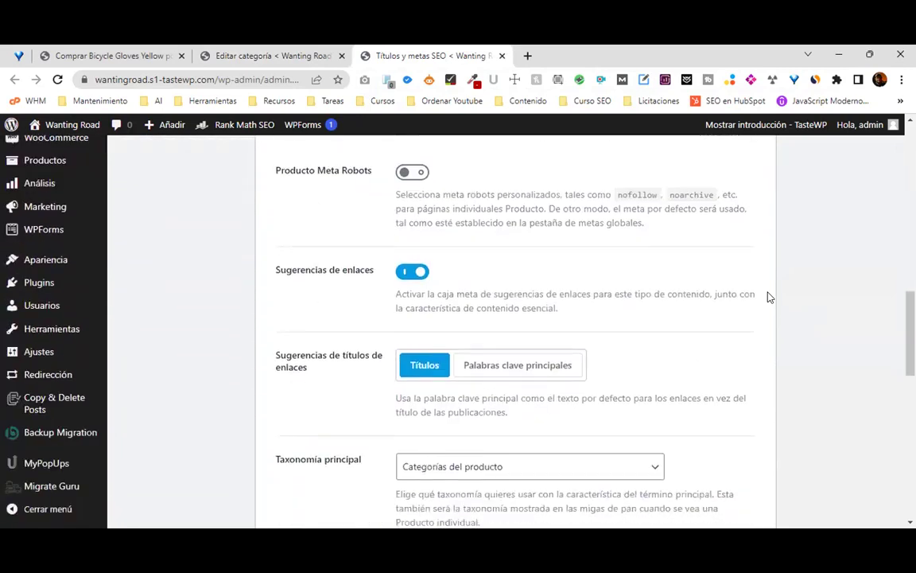
{"action": "scroll", "coordinate": [768, 296], "scroll_direction": "down", "scroll_amount": 5}
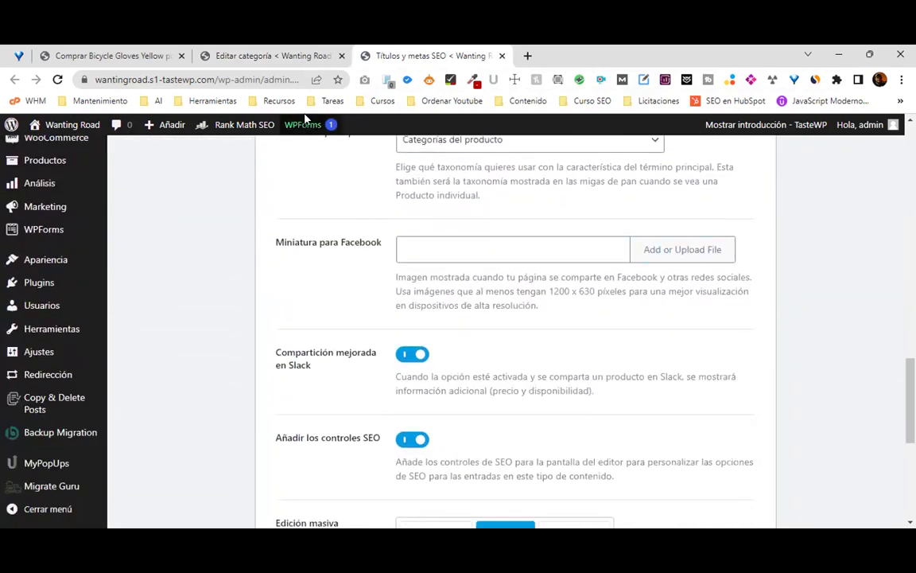
Leave the Rank Math settings for the public Wanting Road site and open its Accessories category page.
{"action": "left_click", "coordinate": [290, 55]}
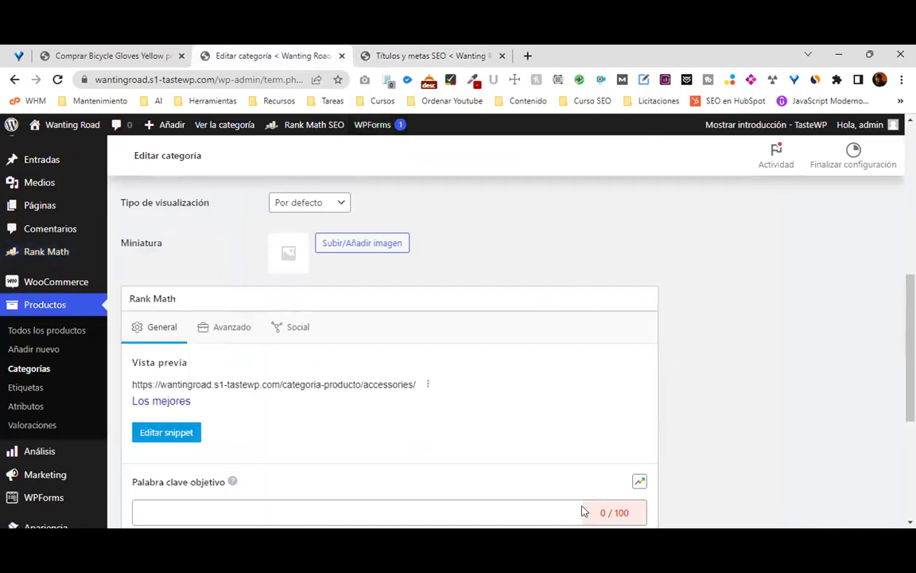
{"action": "left_click", "coordinate": [419, 56]}
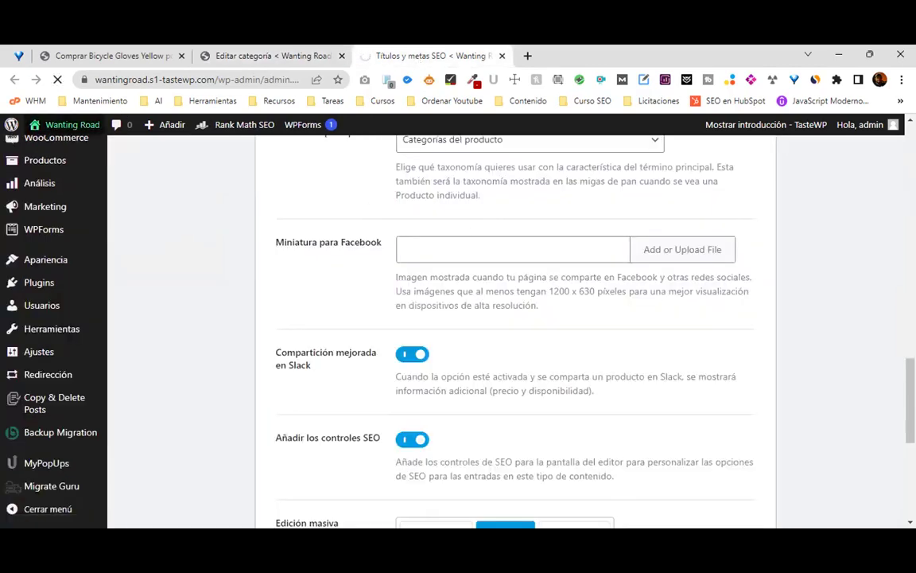
{"action": "left_click", "coordinate": [72, 124]}
{"action": "mouse_move", "coordinate": [451, 171]}
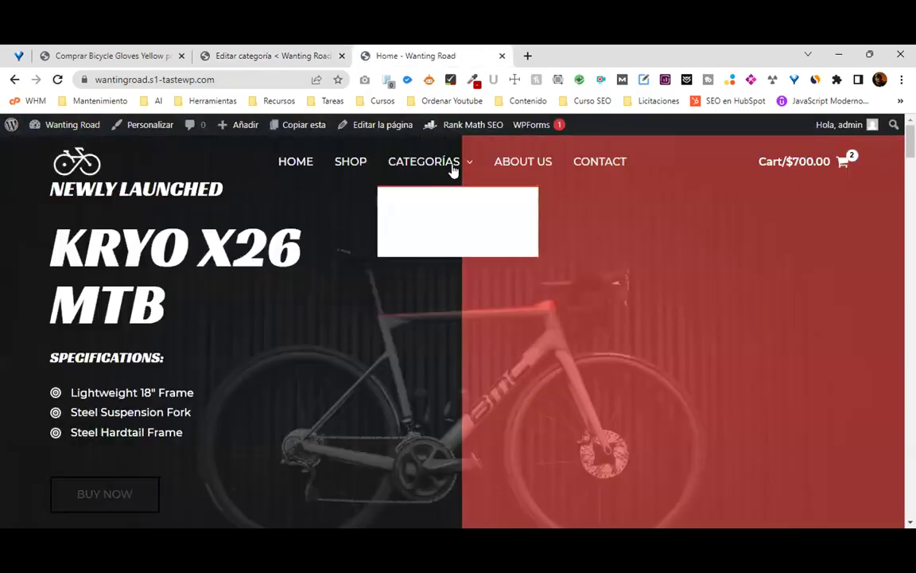
{"action": "left_click", "coordinate": [434, 206]}
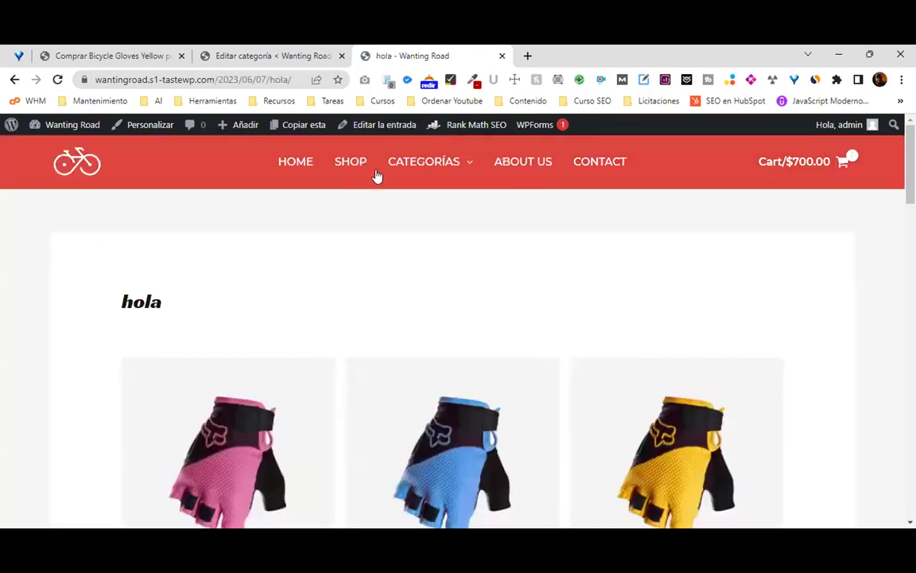
{"action": "left_click", "coordinate": [415, 184]}
{"action": "left_click", "coordinate": [437, 248]}
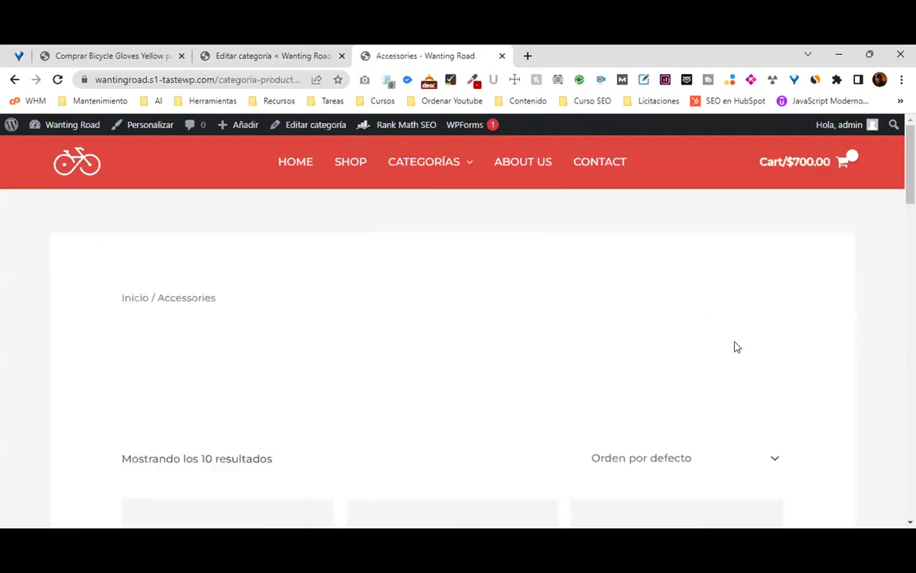
Look through the public Accessories category page, from its product list back up to the area above the products.
{"action": "scroll", "coordinate": [356, 258], "scroll_direction": "down", "scroll_amount": 6}
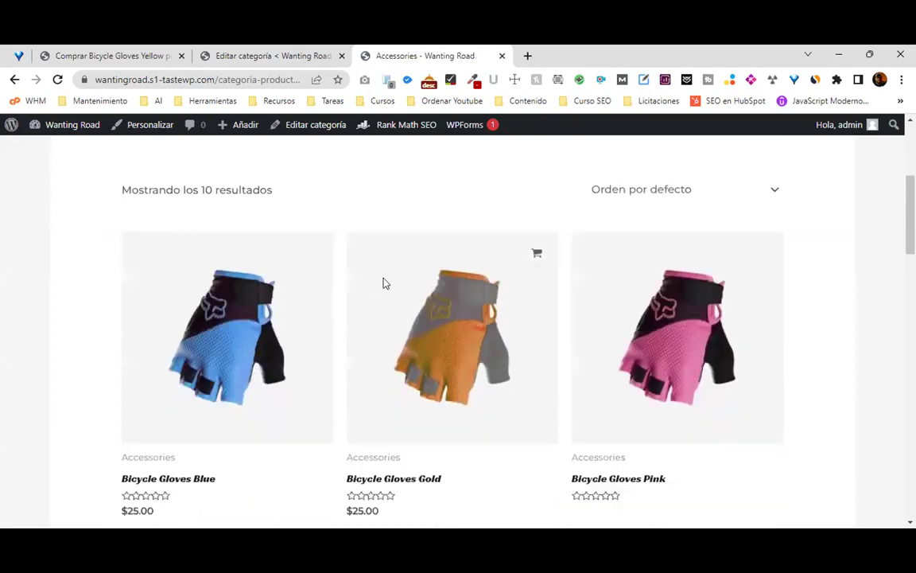
{"action": "scroll", "coordinate": [431, 314], "scroll_direction": "down", "scroll_amount": 4}
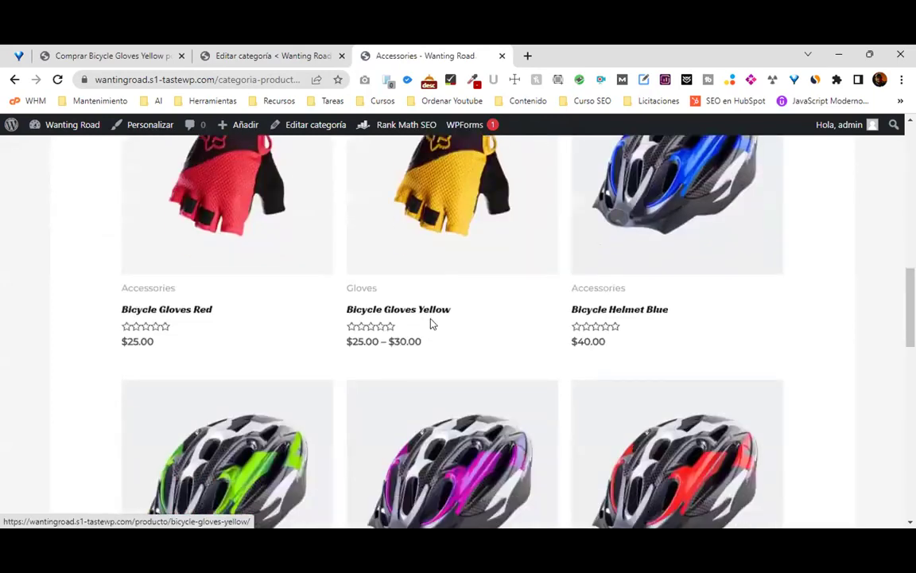
{"action": "scroll", "coordinate": [430, 323], "scroll_direction": "down", "scroll_amount": 8}
{"action": "scroll", "coordinate": [439, 332], "scroll_direction": "up", "scroll_amount": 18}
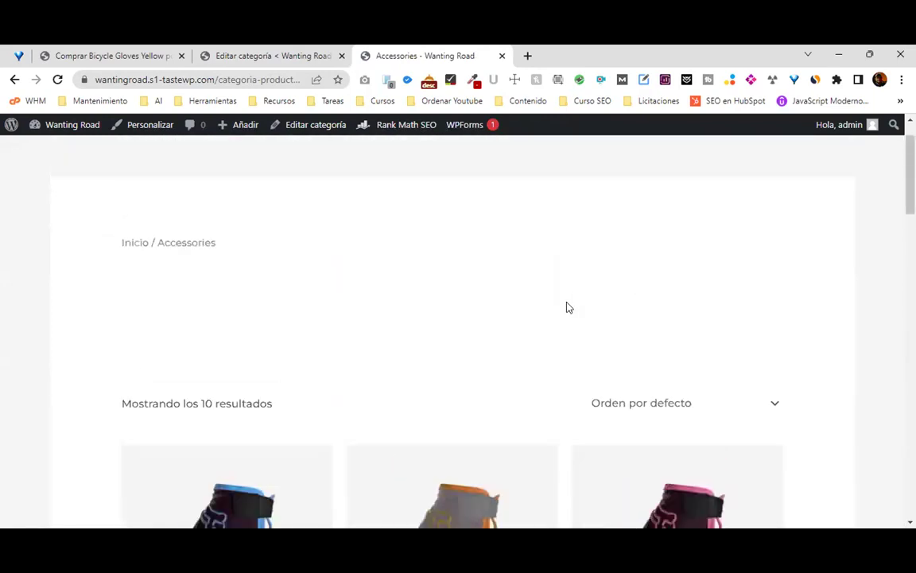
{"action": "scroll", "coordinate": [571, 298], "scroll_direction": "up", "scroll_amount": 1}
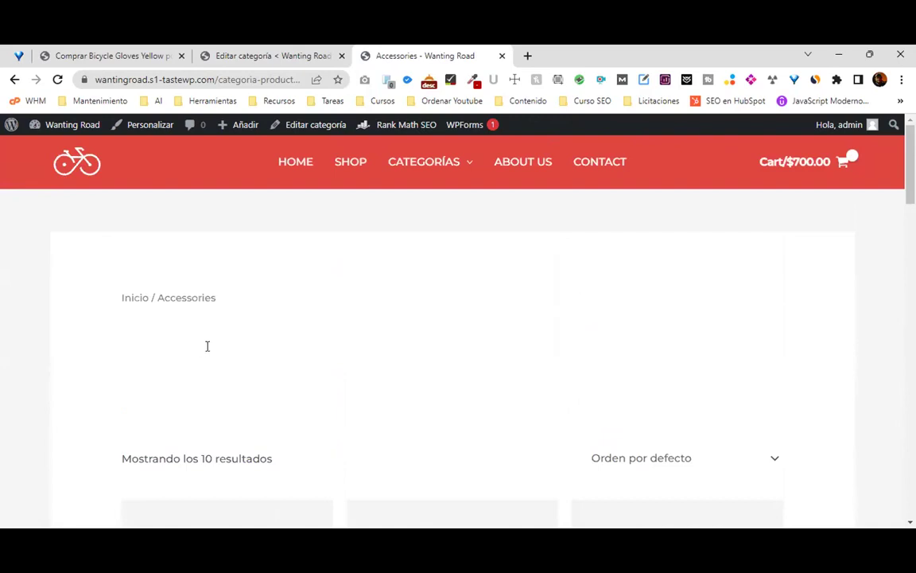
{"action": "scroll", "coordinate": [407, 374], "scroll_direction": "down", "scroll_amount": 1}
{"action": "scroll", "coordinate": [407, 373], "scroll_direction": "up", "scroll_amount": 1}
Copy the help text below the slug in the Accessories category's edit form and paste it into the category description.
{"action": "left_click", "coordinate": [247, 55]}
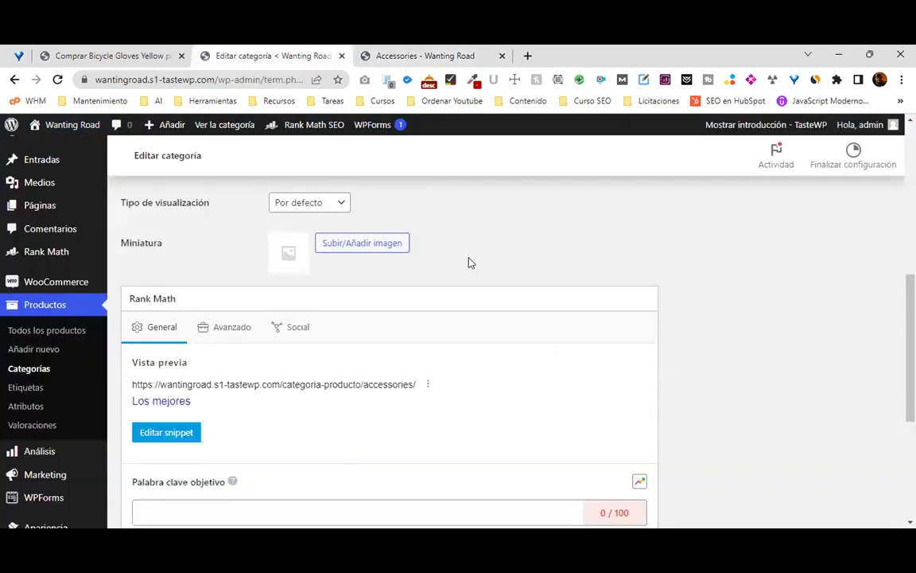
{"action": "scroll", "coordinate": [641, 296], "scroll_direction": "down", "scroll_amount": 3}
{"action": "scroll", "coordinate": [556, 270], "scroll_direction": "up", "scroll_amount": 1}
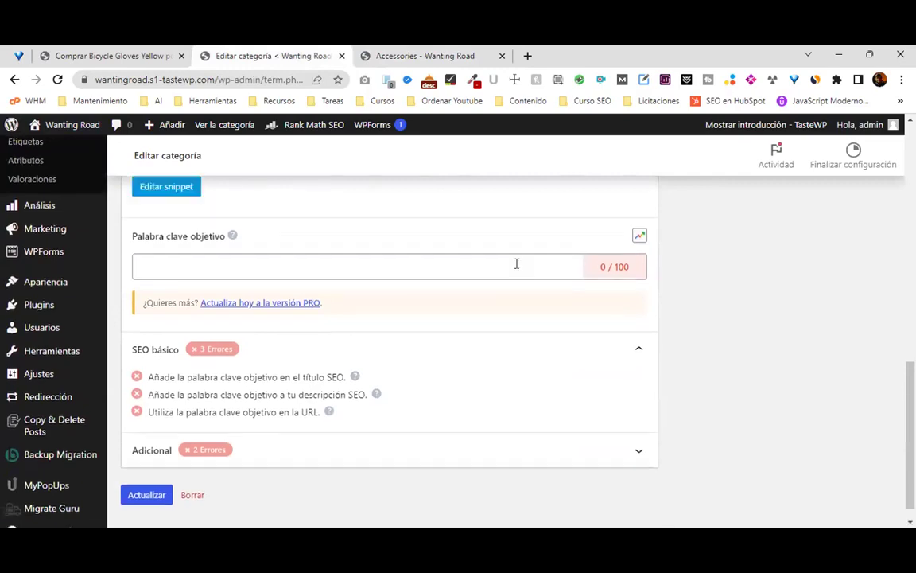
{"action": "scroll", "coordinate": [517, 263], "scroll_direction": "up", "scroll_amount": 8}
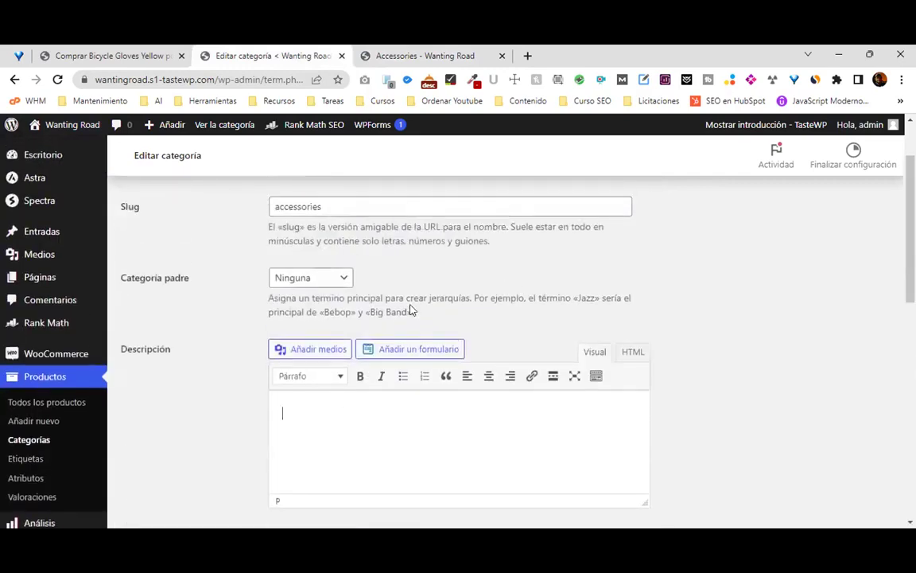
{"action": "left_click_drag", "start_coordinate": [267, 227], "coordinate": [303, 228]}
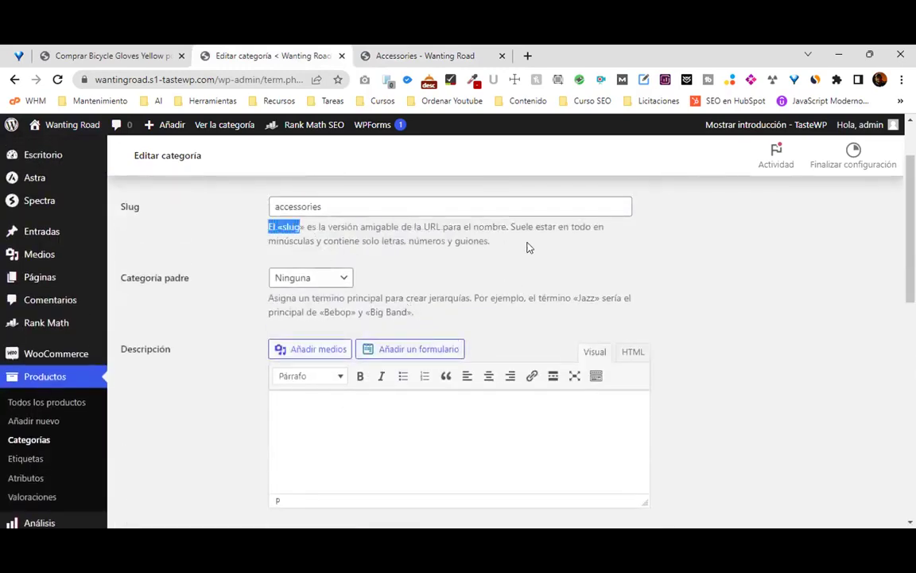
{"action": "left_click_drag", "start_coordinate": [527, 247], "coordinate": [536, 245]}
{"action": "key", "text": "ctrl+c"}
{"action": "left_click", "coordinate": [458, 401]}
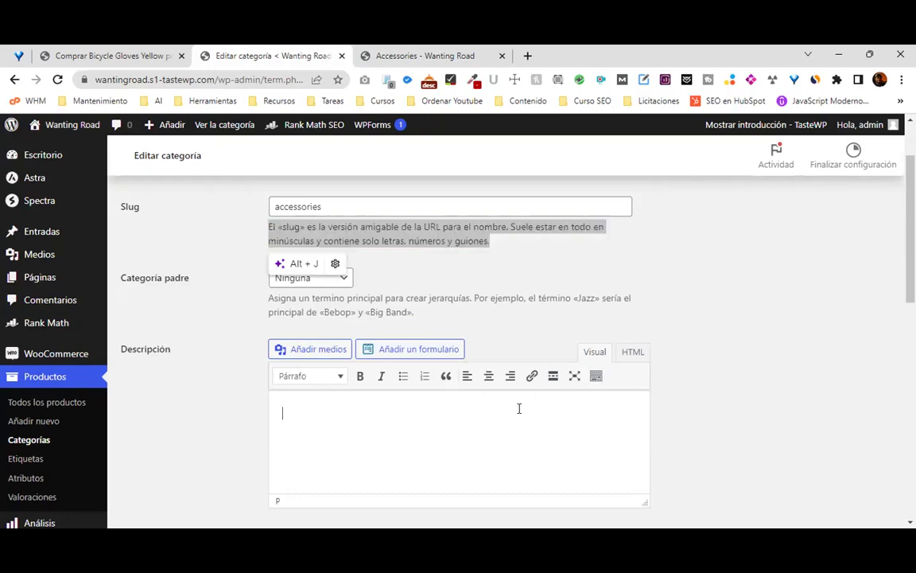
{"action": "key", "text": "ctrl+v"}
Update the Accessories category and reload its public page to check the title and description.
{"action": "scroll", "coordinate": [364, 382], "scroll_direction": "down", "scroll_amount": 10}
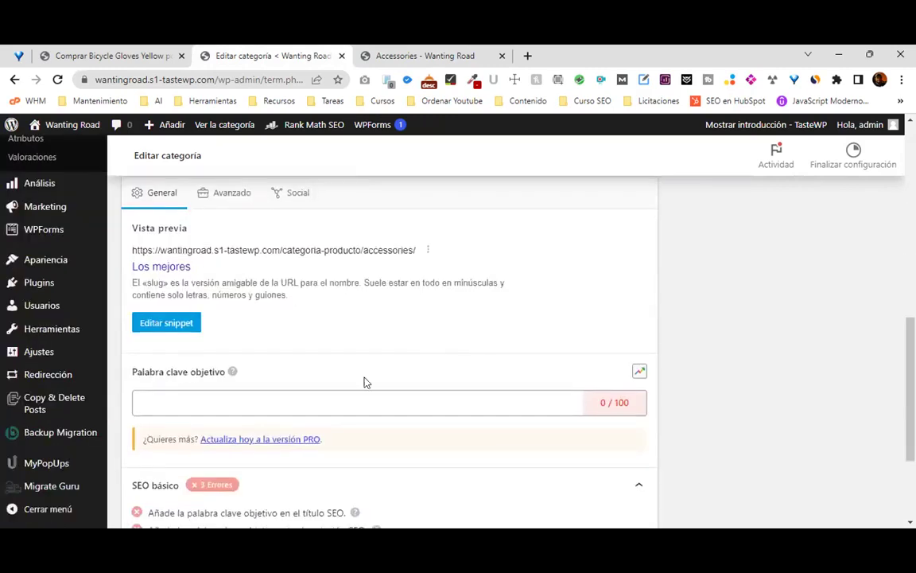
{"action": "scroll", "coordinate": [578, 381], "scroll_direction": "down", "scroll_amount": 2}
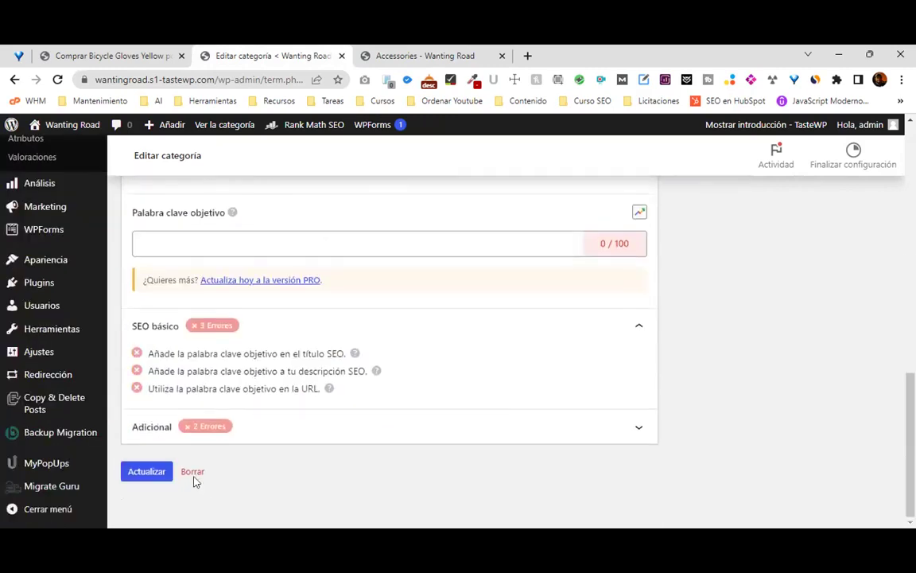
{"action": "left_click", "coordinate": [148, 472]}
{"action": "left_click", "coordinate": [446, 57]}
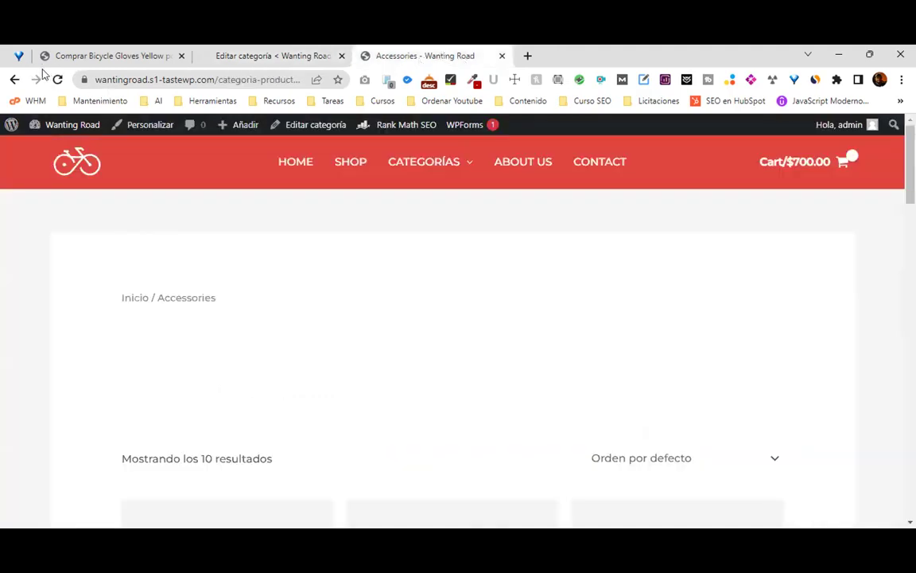
{"action": "key", "text": "F5"}
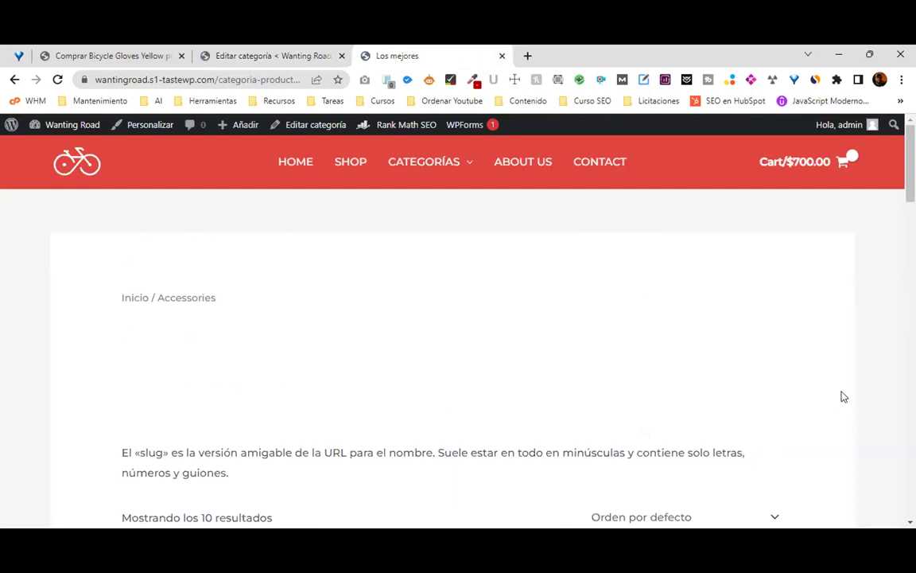
Review the reloaded Accessories category page, from its description down through the product list and back.
{"action": "scroll", "coordinate": [458, 334], "scroll_direction": "down", "scroll_amount": 3}
{"action": "scroll", "coordinate": [458, 334], "scroll_direction": "down", "scroll_amount": 18}
{"action": "scroll", "coordinate": [458, 334], "scroll_direction": "down", "scroll_amount": 3}
{"action": "scroll", "coordinate": [458, 334], "scroll_direction": "up", "scroll_amount": 20}
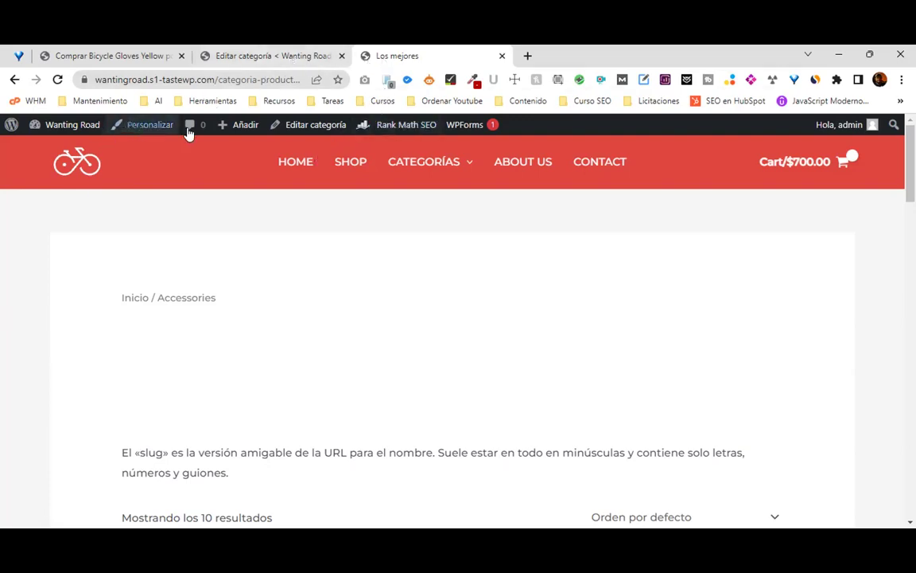
Close the public category tab and start a new WordPress page titled "Accesorios para Ciclismo".
{"action": "left_click", "coordinate": [250, 127]}
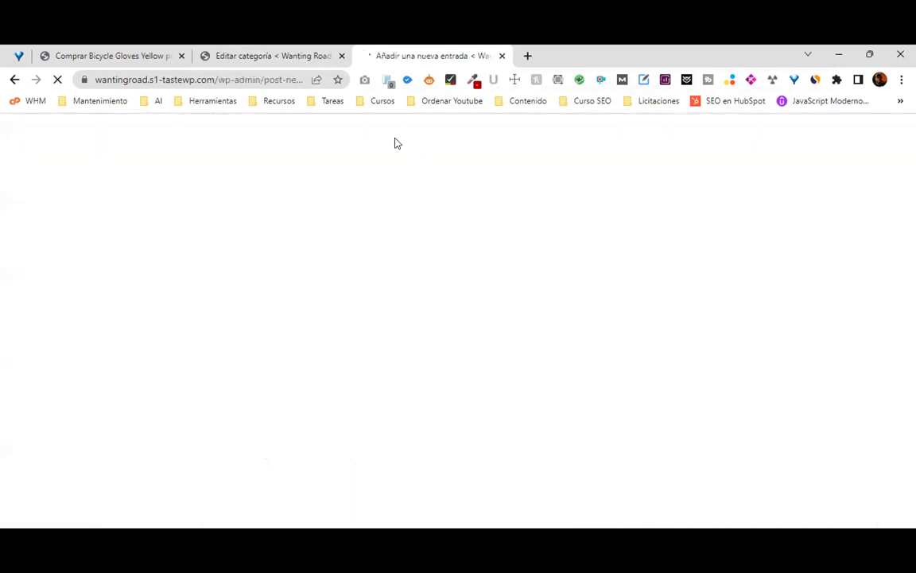
{"action": "left_click", "coordinate": [501, 55]}
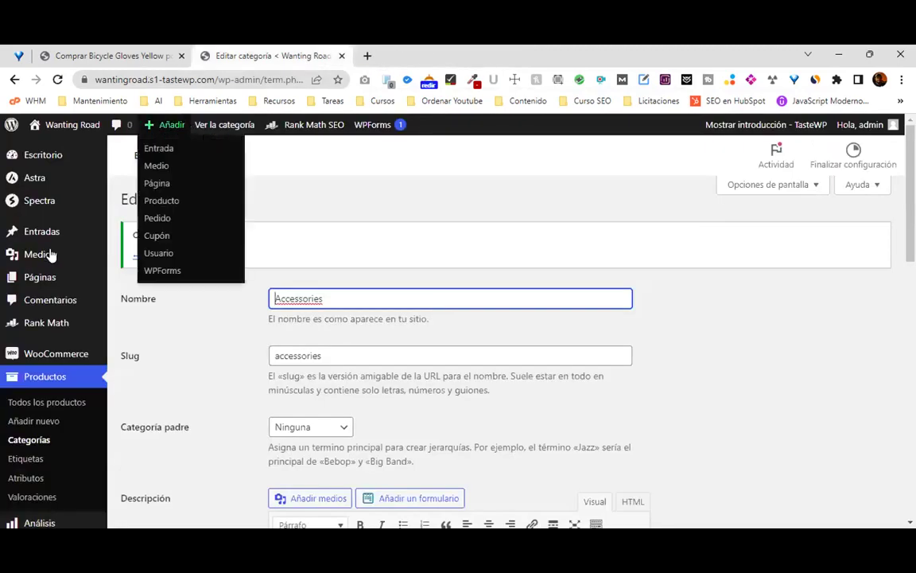
{"action": "mouse_move", "coordinate": [57, 280]}
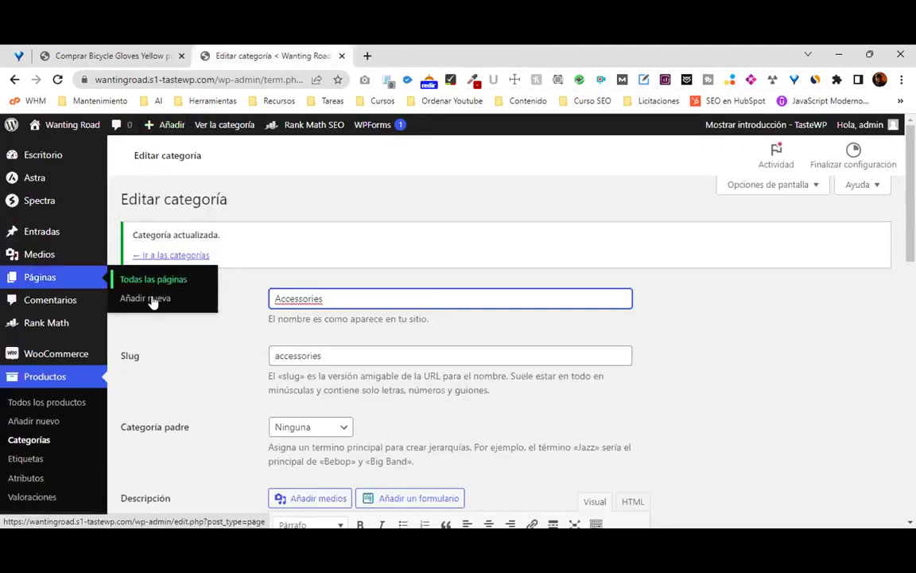
{"action": "left_click", "coordinate": [151, 299]}
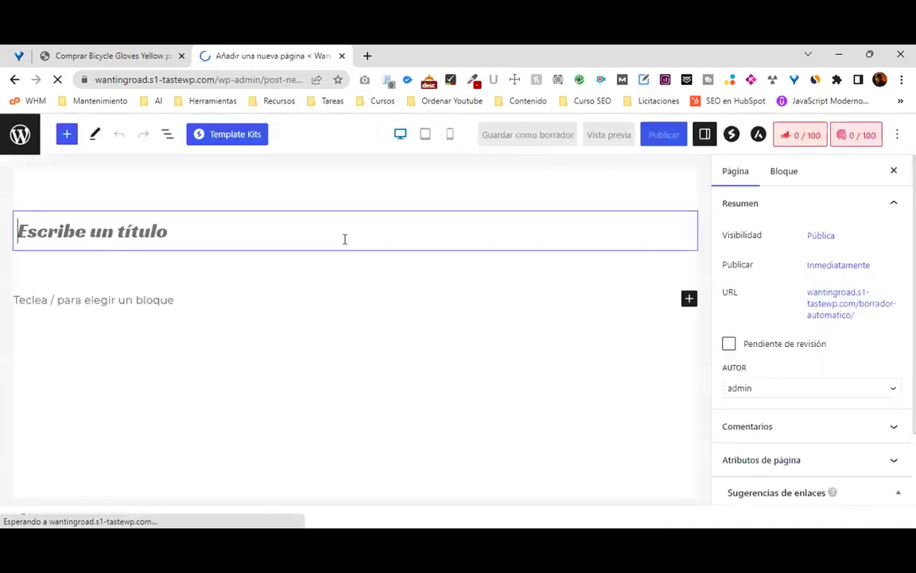
{"action": "type", "text": "Accesorios p"}
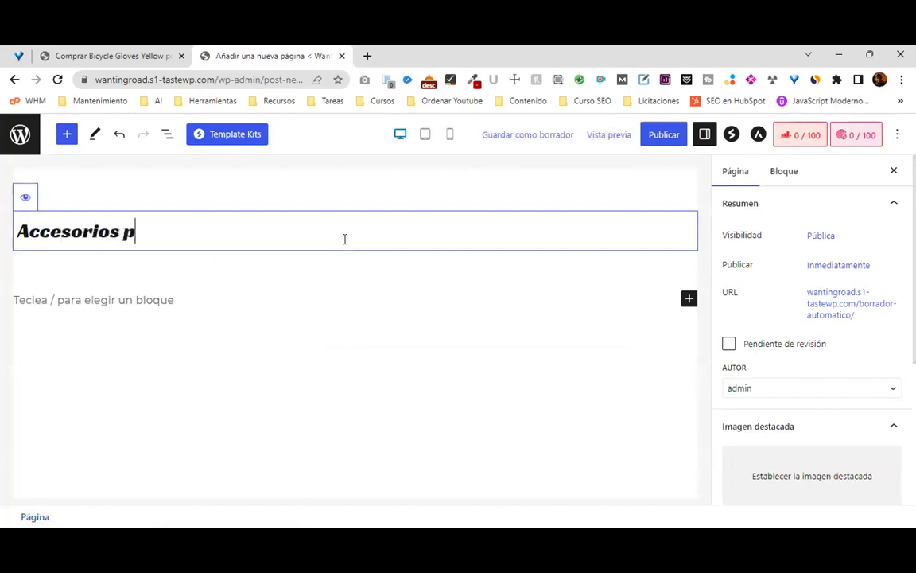
{"action": "type", "text": "ara Ciclismo"}
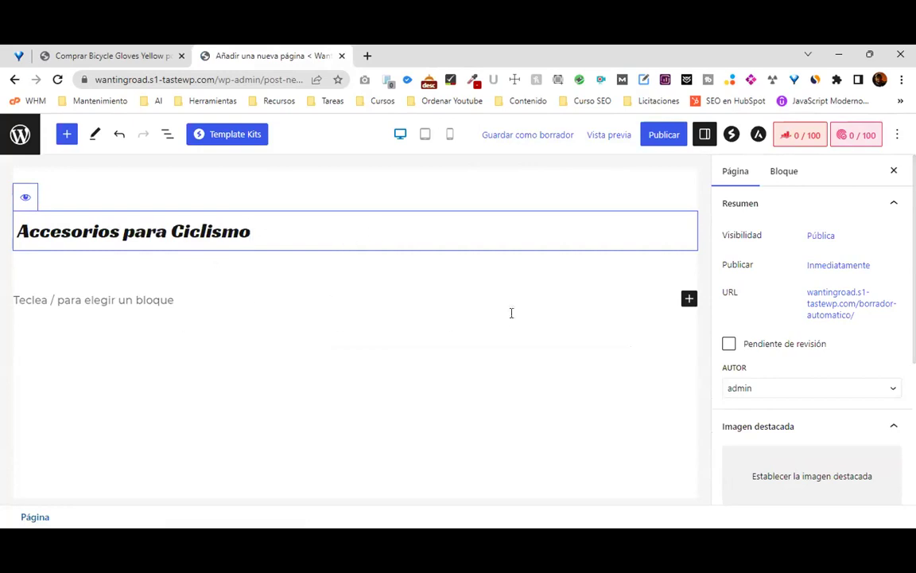
Search YouTube for "ciclismo" in a separate tab, copy the URL of the BKOOL full experience video, and return to the page editor.
{"action": "left_click", "coordinate": [368, 56]}
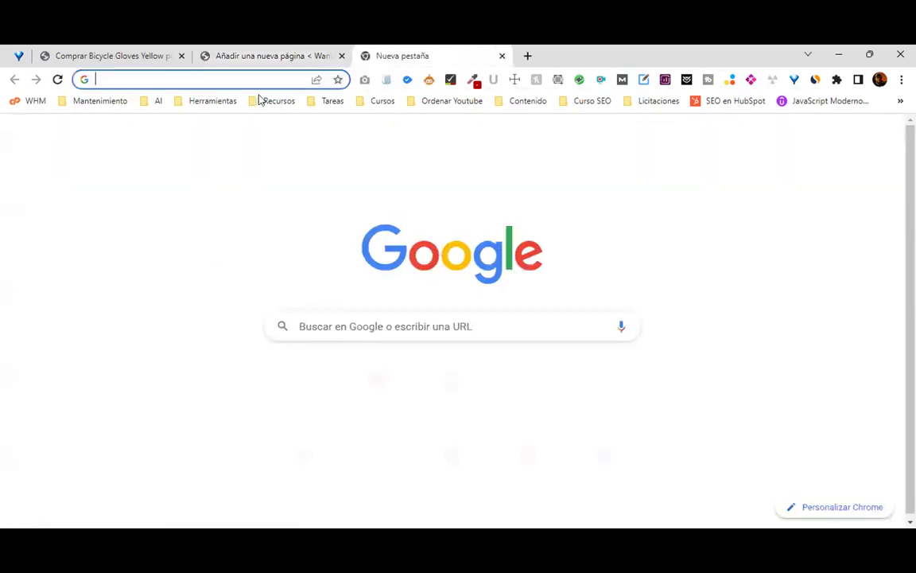
{"action": "left_click", "coordinate": [251, 88]}
{"action": "left_click", "coordinate": [377, 394]}
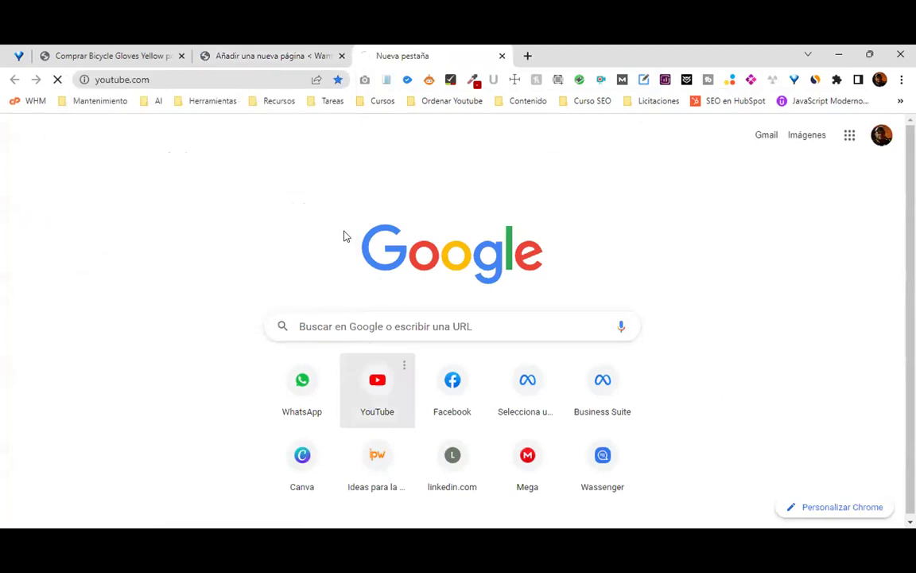
{"action": "left_click", "coordinate": [256, 132]}
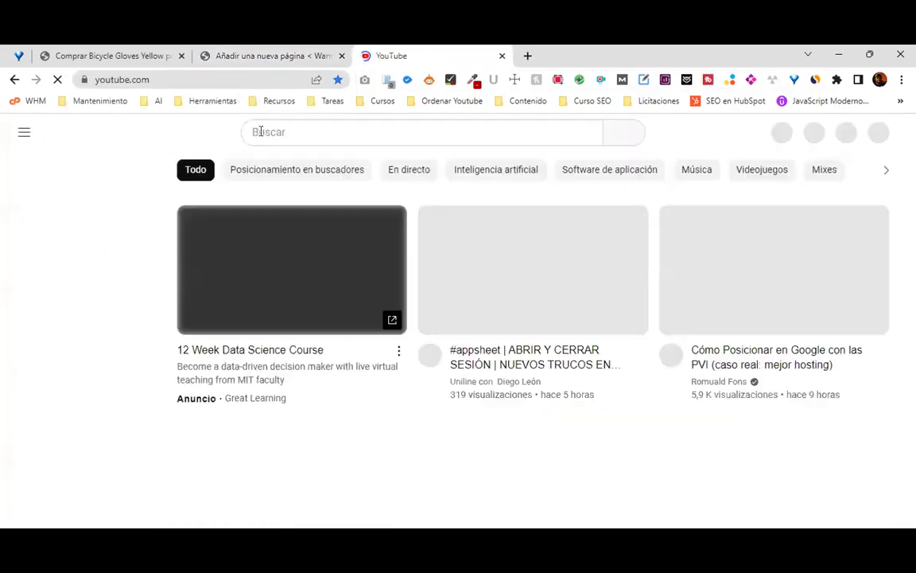
{"action": "type", "text": "ciclismo"}
{"action": "key", "text": "Return"}
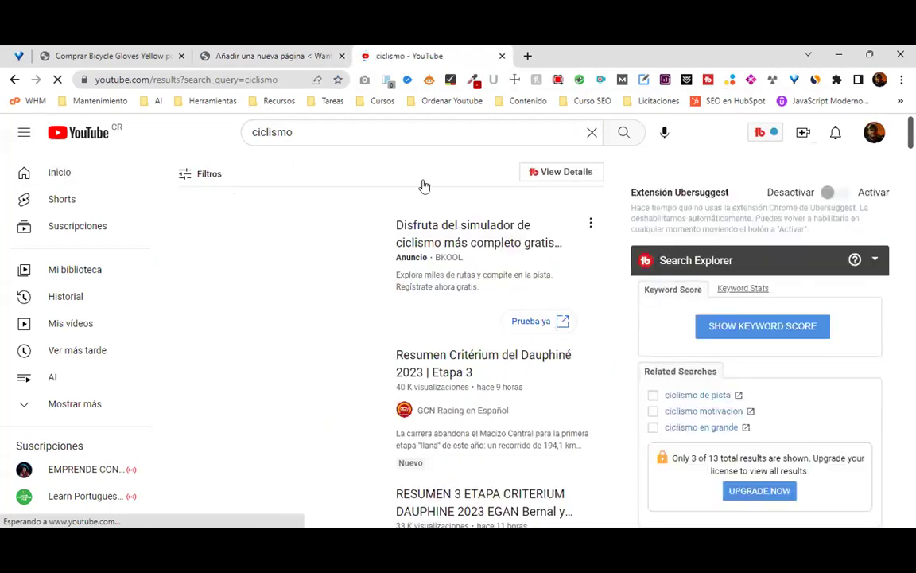
{"action": "scroll", "coordinate": [386, 159], "scroll_direction": "down", "scroll_amount": 1}
{"action": "left_click", "coordinate": [390, 150]}
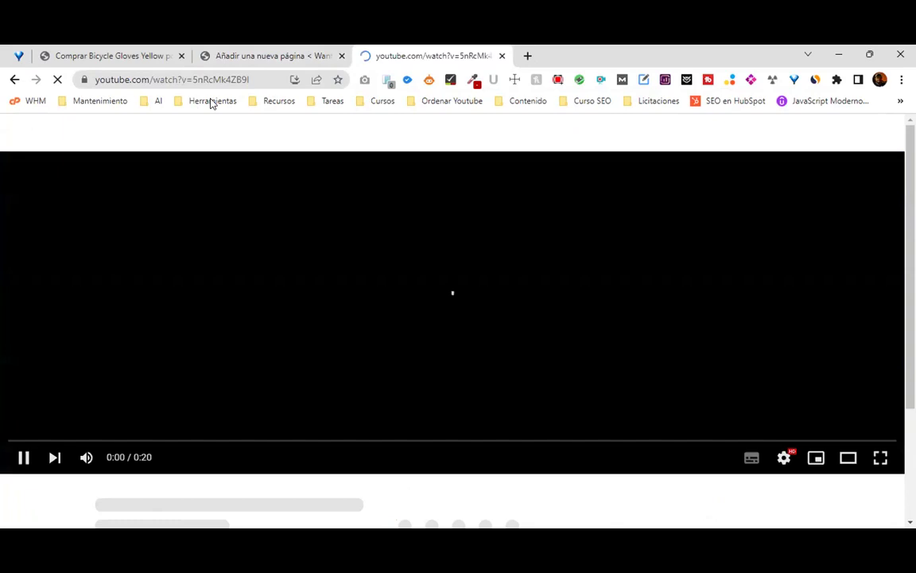
{"action": "left_click", "coordinate": [208, 81]}
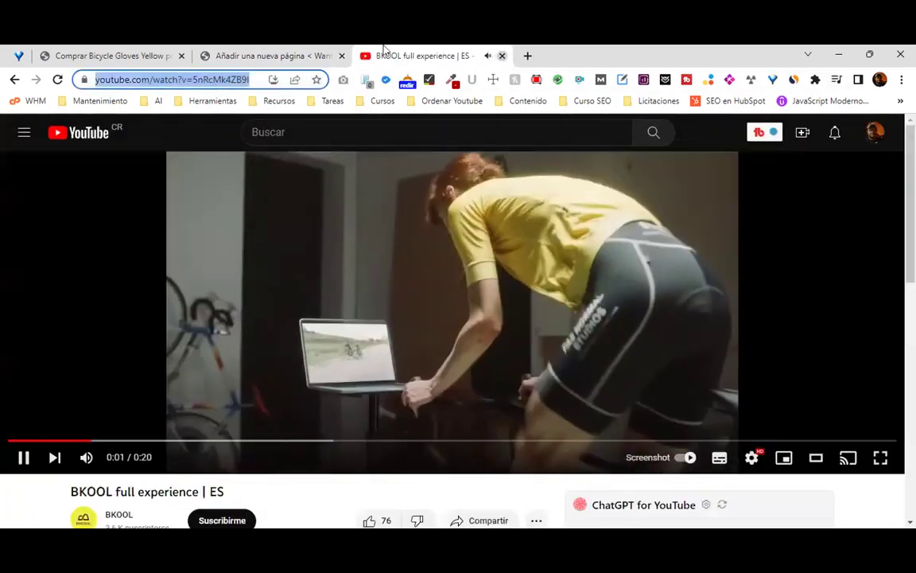
{"action": "middle_click", "coordinate": [384, 49]}
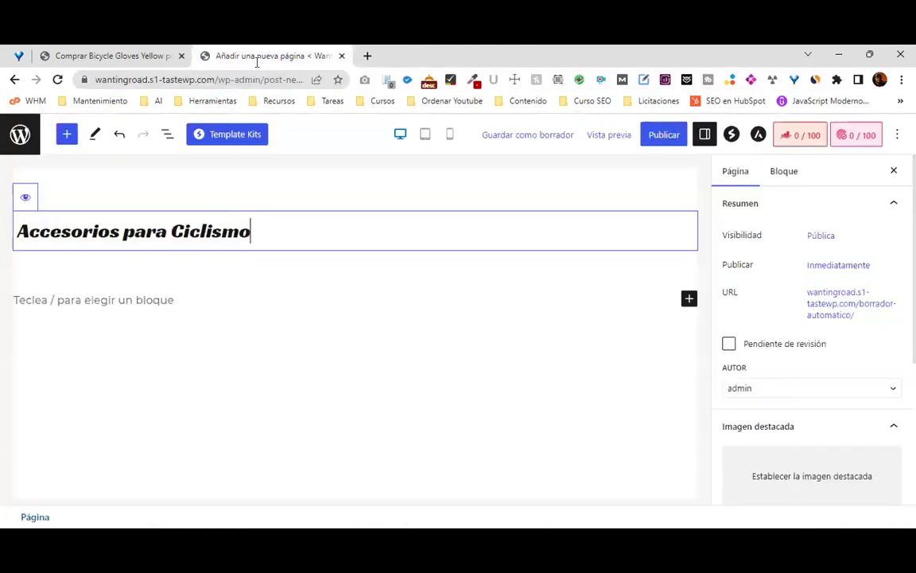
{"action": "left_click", "coordinate": [522, 291]}
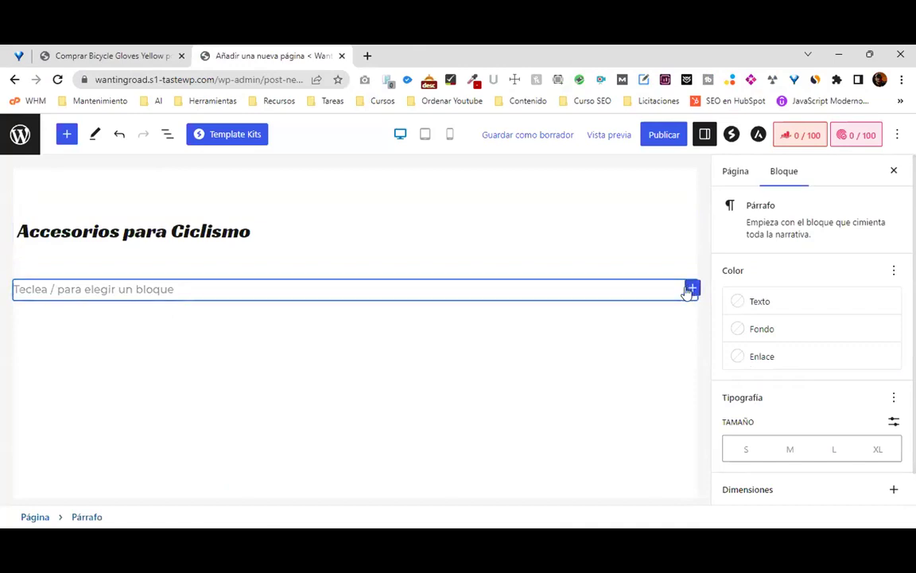
{"action": "left_click", "coordinate": [692, 288]}
{"action": "type", "text": "you"}
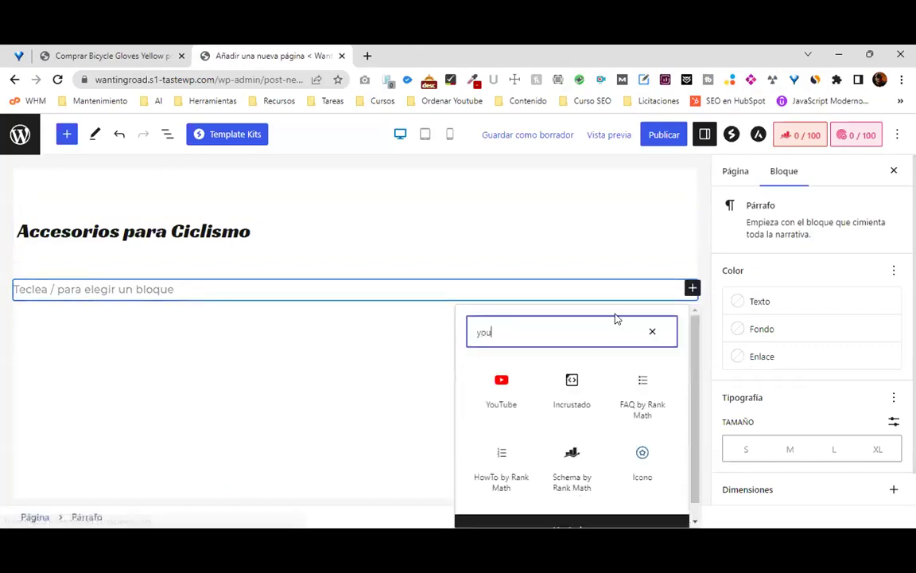
{"action": "left_click", "coordinate": [502, 382]}
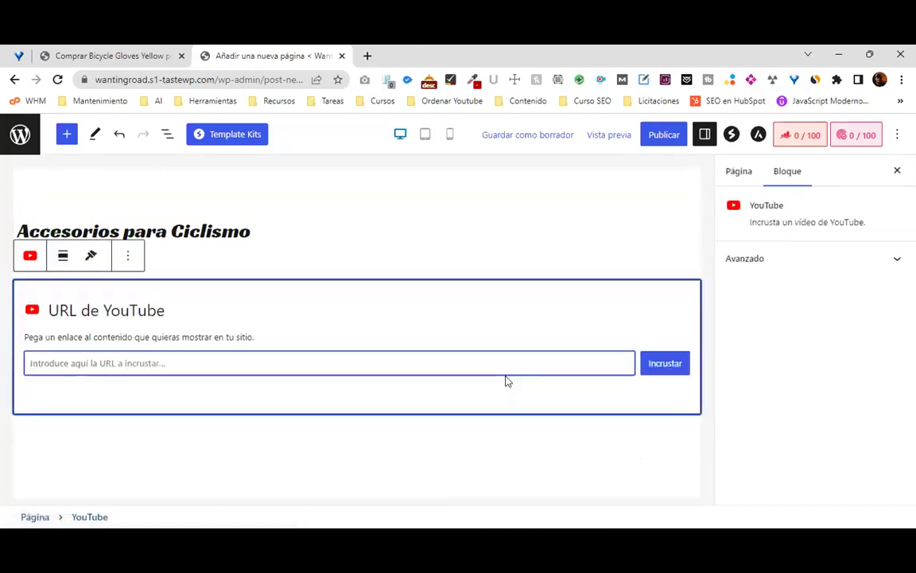
{"action": "type", "text": "https://www.youtube.com/watch?v=5nRcMk4ZB9I"}
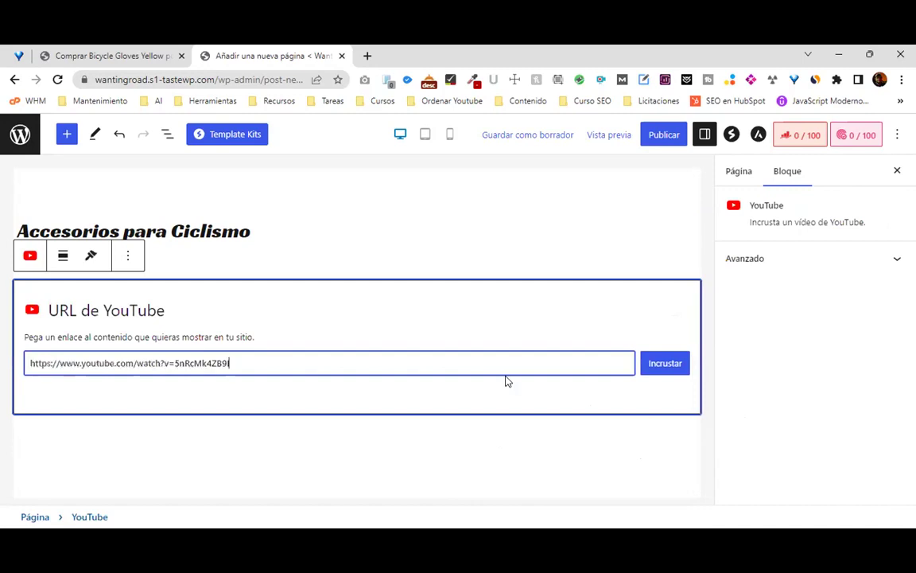
{"action": "left_click", "coordinate": [657, 356]}
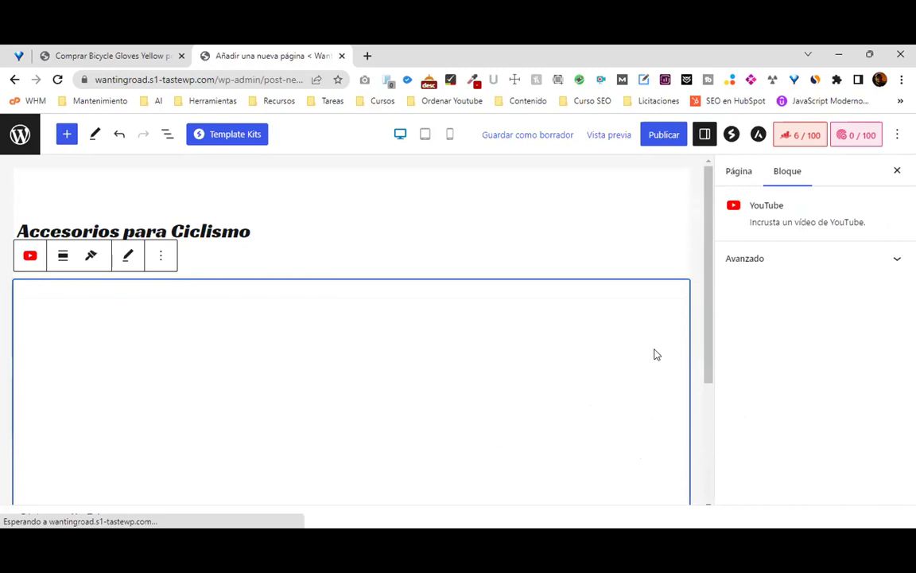
Insert an empty block after the video and turn it into a Productos por categoría block.
{"action": "scroll", "coordinate": [667, 276], "scroll_direction": "down", "scroll_amount": 3}
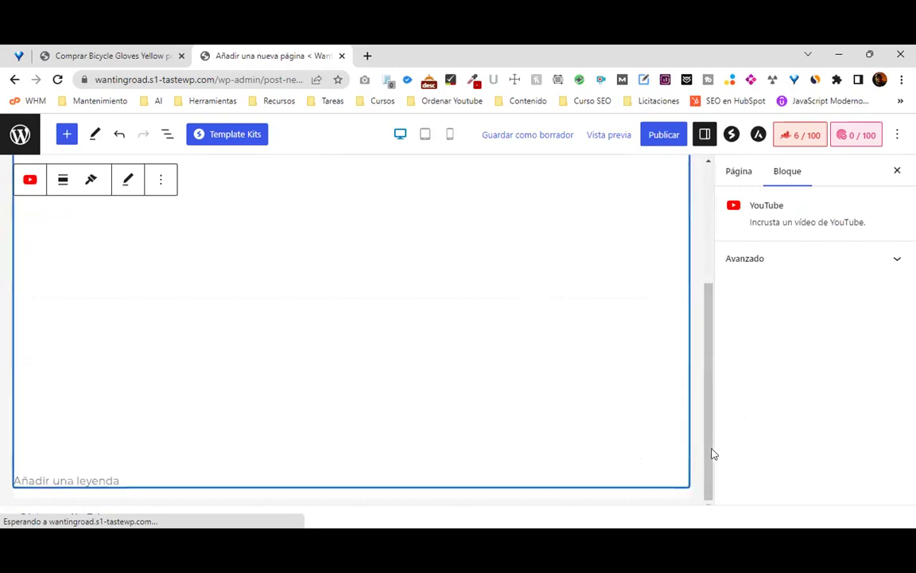
{"action": "scroll", "coordinate": [683, 307], "scroll_direction": "up", "scroll_amount": 3}
{"action": "left_click", "coordinate": [164, 257]}
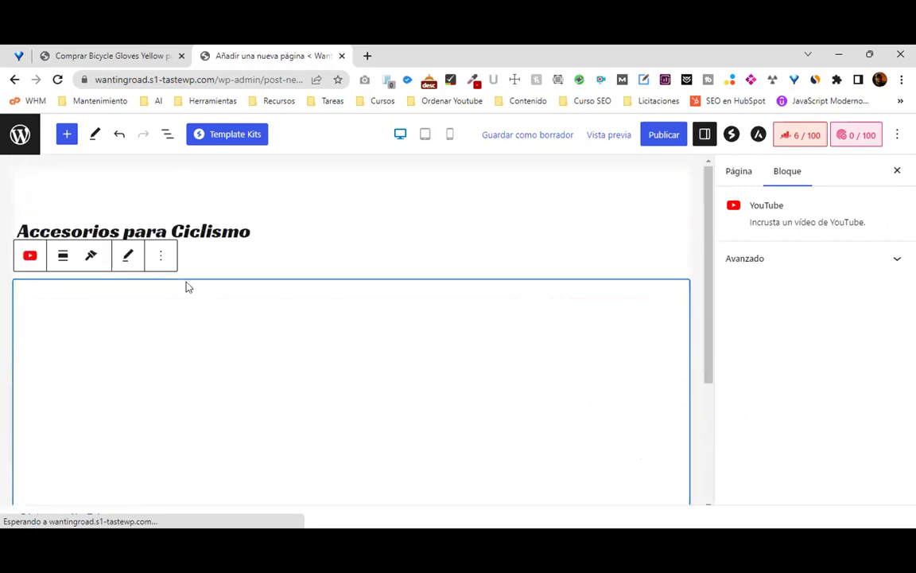
{"action": "left_click", "coordinate": [278, 368]}
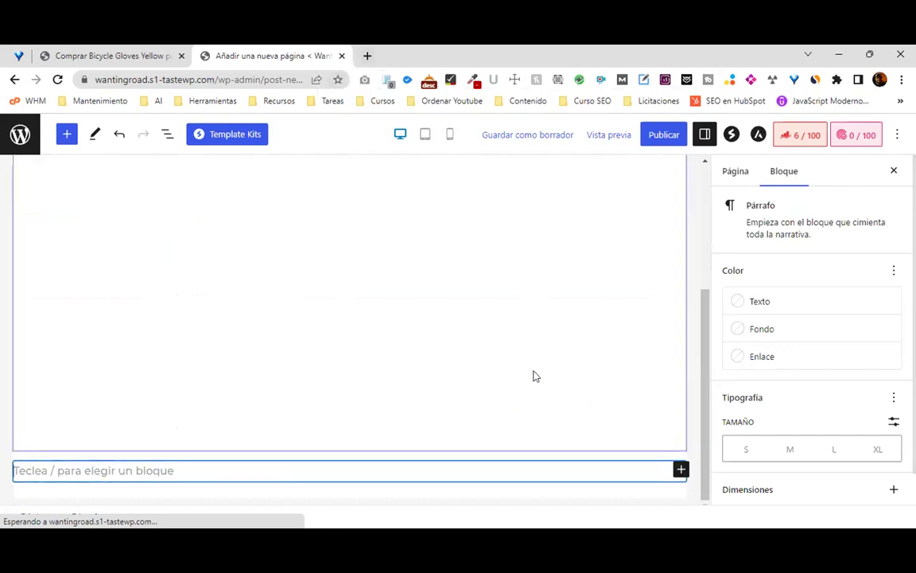
{"action": "left_click", "coordinate": [680, 469]}
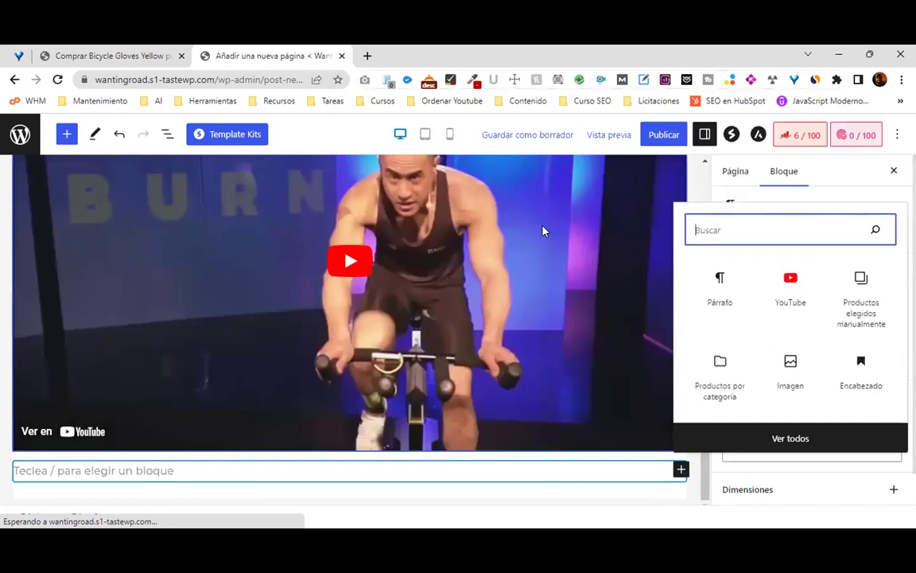
{"action": "type", "text": "prod"}
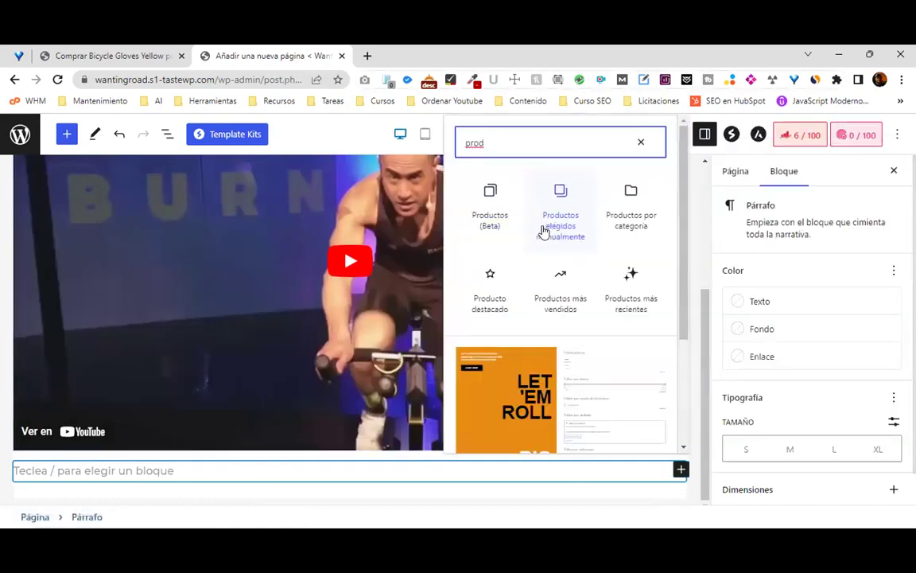
{"action": "left_click", "coordinate": [627, 205]}
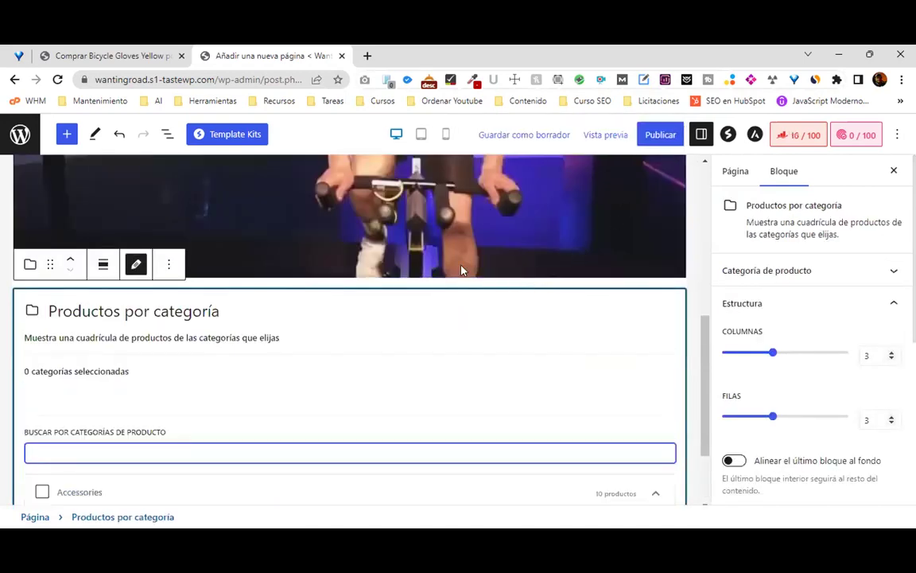
Choose the Accessories category for the product grid, apply it, and check the page content in the editor.
{"action": "scroll", "coordinate": [258, 369], "scroll_direction": "down", "scroll_amount": 2}
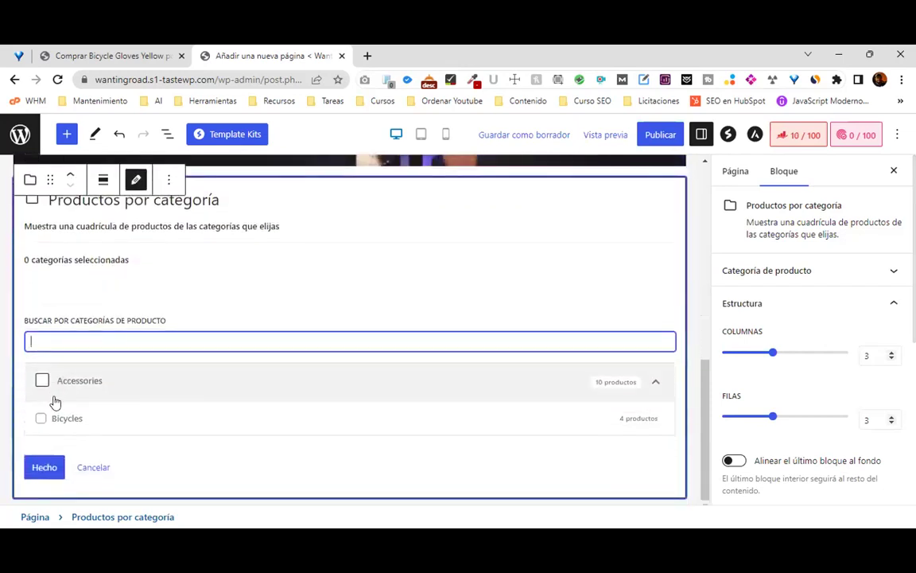
{"action": "left_click", "coordinate": [43, 382]}
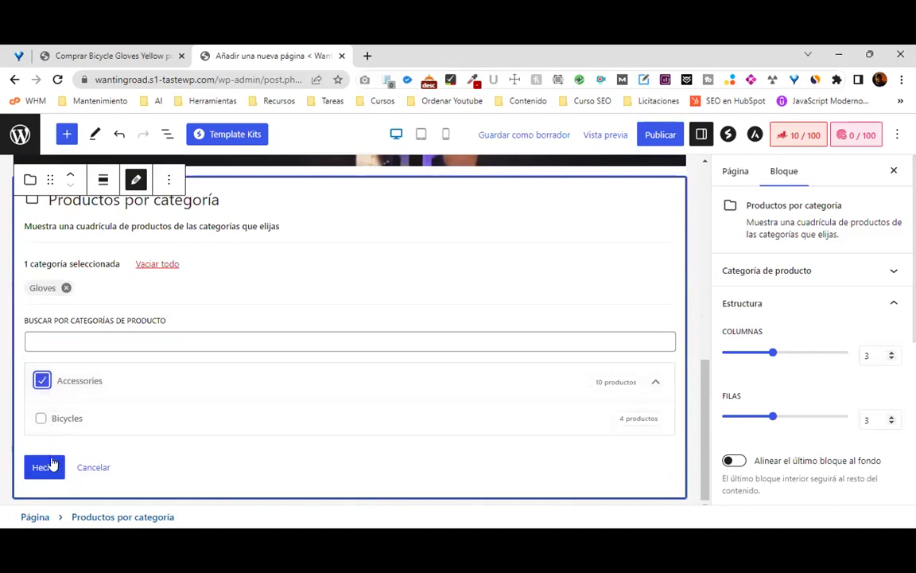
{"action": "left_click", "coordinate": [46, 466]}
{"action": "scroll", "coordinate": [522, 343], "scroll_direction": "down", "scroll_amount": 5}
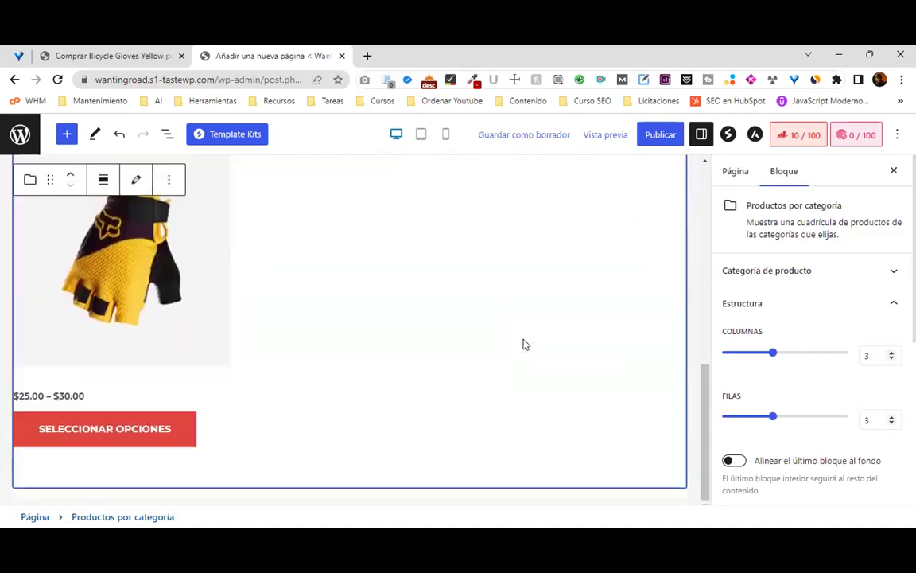
{"action": "scroll", "coordinate": [517, 352], "scroll_direction": "down", "scroll_amount": 1}
{"action": "scroll", "coordinate": [487, 353], "scroll_direction": "up", "scroll_amount": 2}
{"action": "scroll", "coordinate": [483, 353], "scroll_direction": "down", "scroll_amount": 1}
{"action": "scroll", "coordinate": [482, 350], "scroll_direction": "up", "scroll_amount": 6}
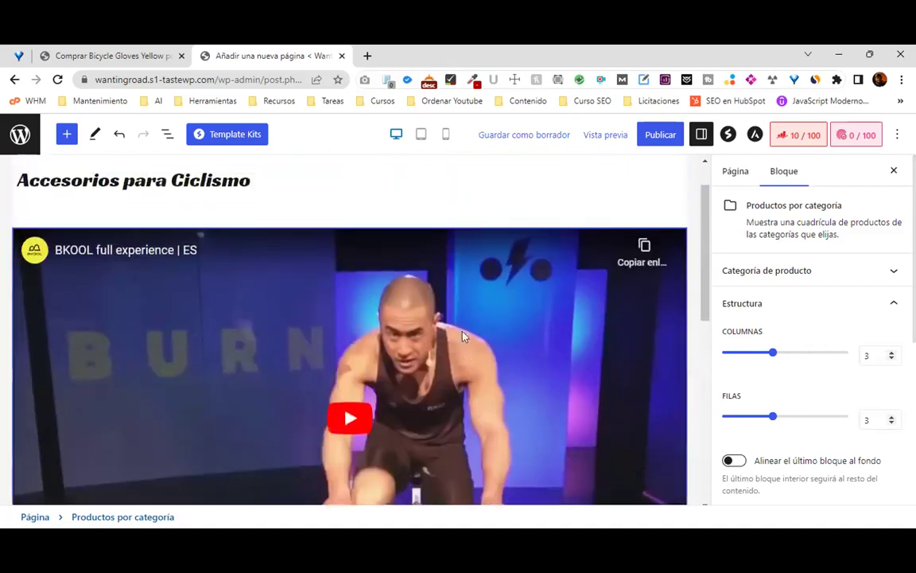
Preview the Accesorios para Ciclismo page in a new tab and look through its video and products.
{"action": "left_click", "coordinate": [604, 136]}
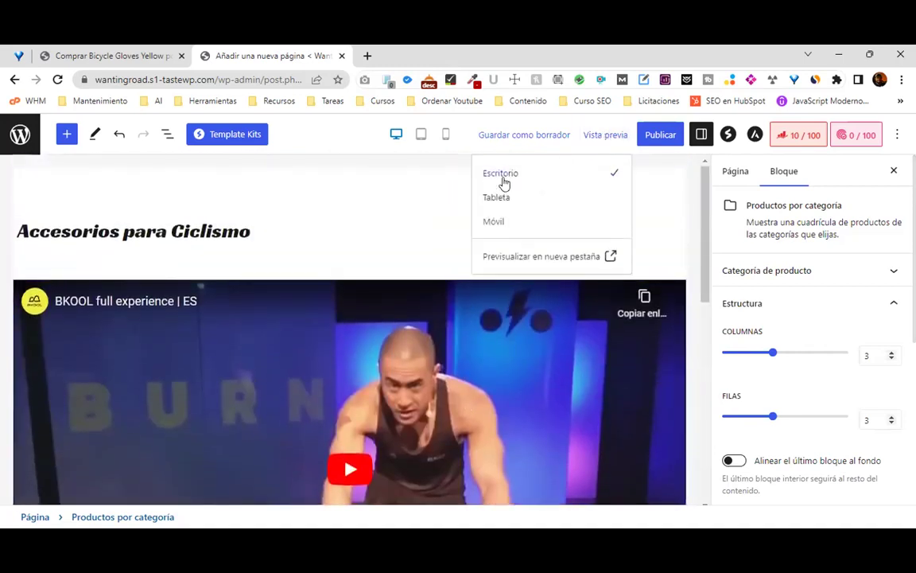
{"action": "left_click", "coordinate": [549, 256]}
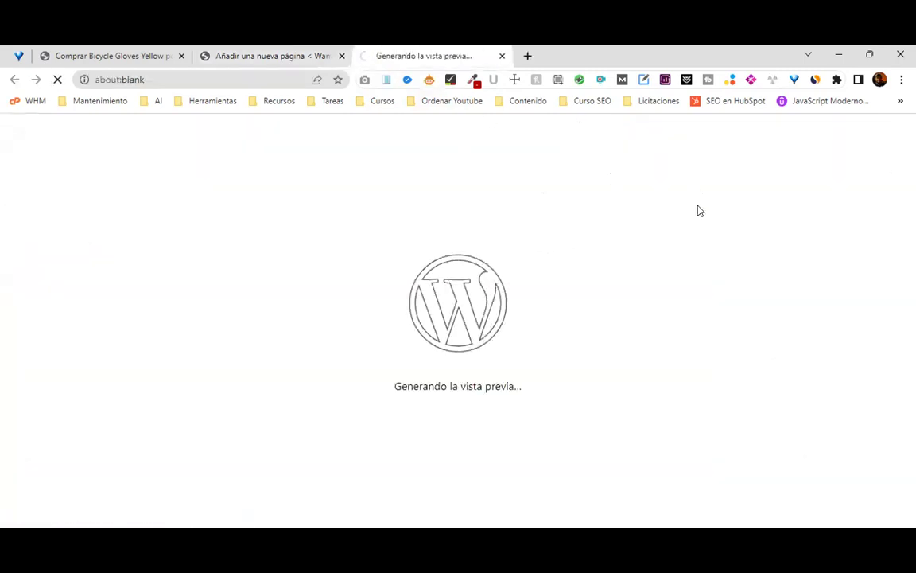
{"action": "scroll", "coordinate": [699, 211], "scroll_direction": "down", "scroll_amount": 10}
{"action": "scroll", "coordinate": [699, 211], "scroll_direction": "up", "scroll_amount": 10}
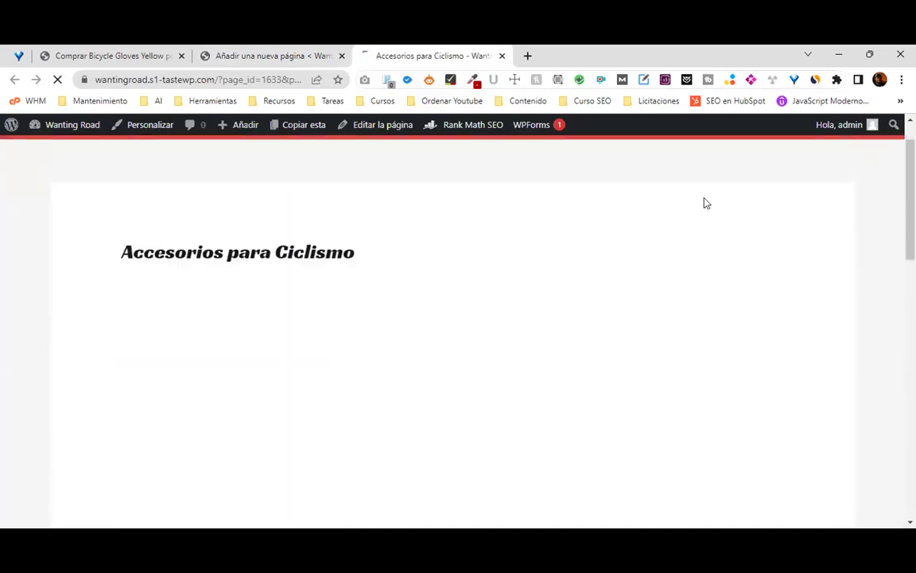
{"action": "scroll", "coordinate": [705, 204], "scroll_direction": "down", "scroll_amount": 5}
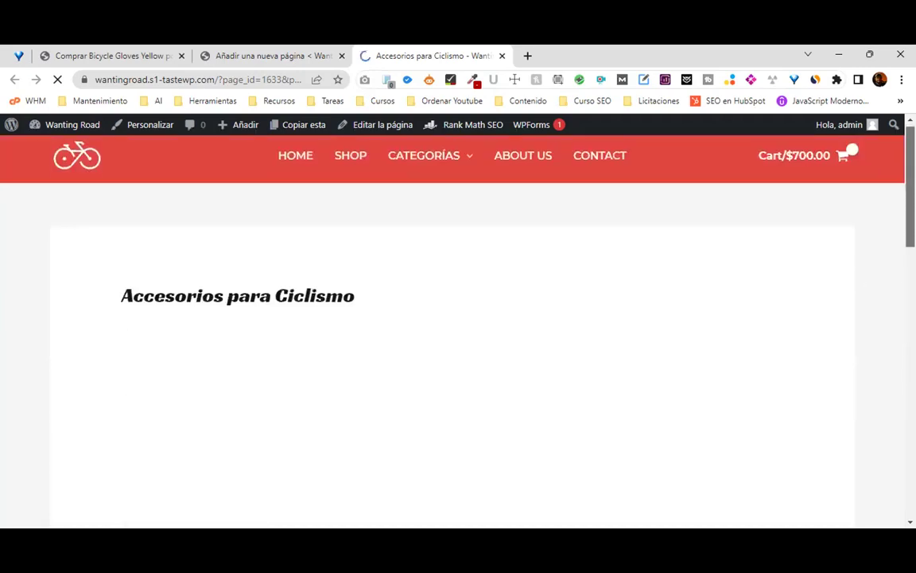
{"action": "scroll", "coordinate": [327, 405], "scroll_direction": "down", "scroll_amount": 5}
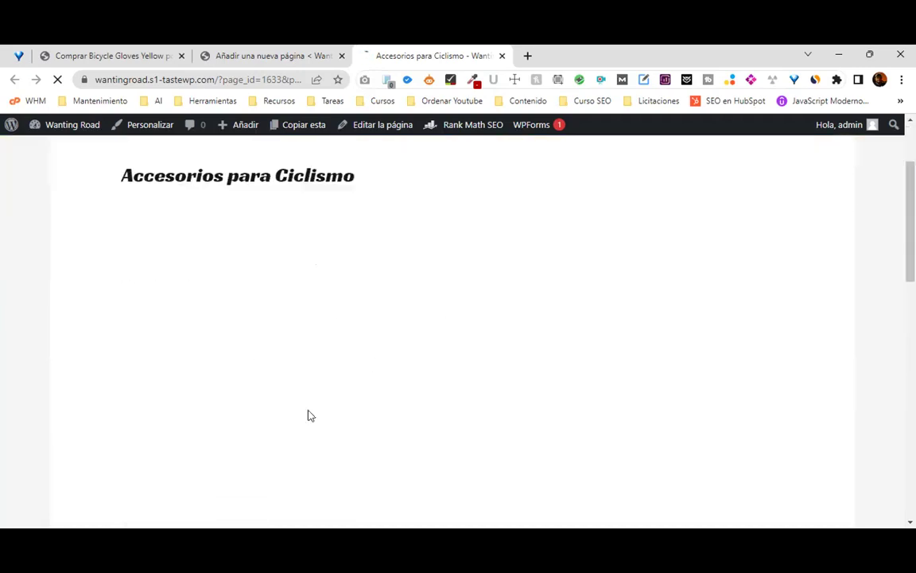
{"action": "scroll", "coordinate": [614, 352], "scroll_direction": "down", "scroll_amount": 3}
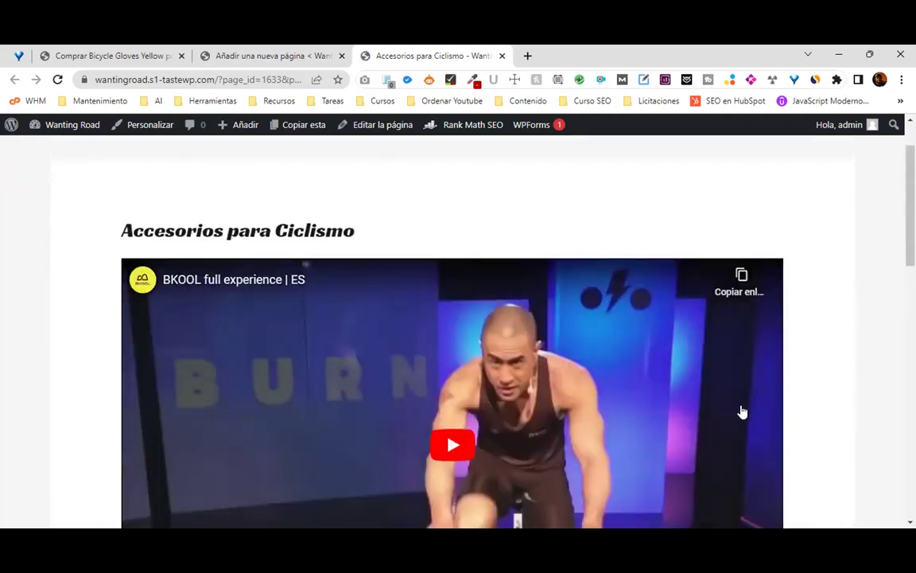
Review the previewed page from the video down to the product grid to check which accessories it lists.
{"action": "scroll", "coordinate": [611, 352], "scroll_direction": "down", "scroll_amount": 3}
{"action": "scroll", "coordinate": [611, 351], "scroll_direction": "down", "scroll_amount": 1}
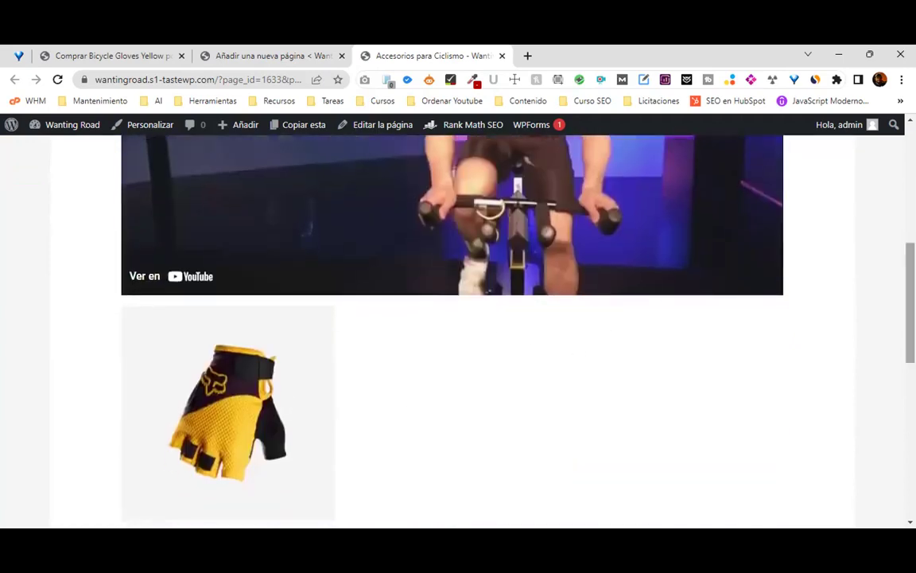
{"action": "scroll", "coordinate": [611, 352], "scroll_direction": "down", "scroll_amount": 5}
{"action": "scroll", "coordinate": [611, 352], "scroll_direction": "up", "scroll_amount": 4}
{"action": "scroll", "coordinate": [473, 346], "scroll_direction": "down", "scroll_amount": 1}
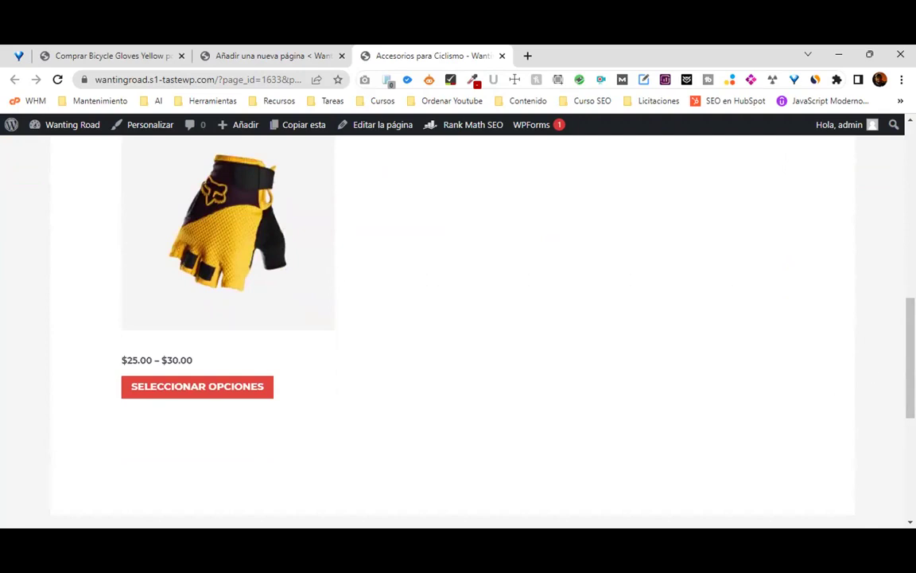
{"action": "scroll", "coordinate": [473, 347], "scroll_direction": "up", "scroll_amount": 8}
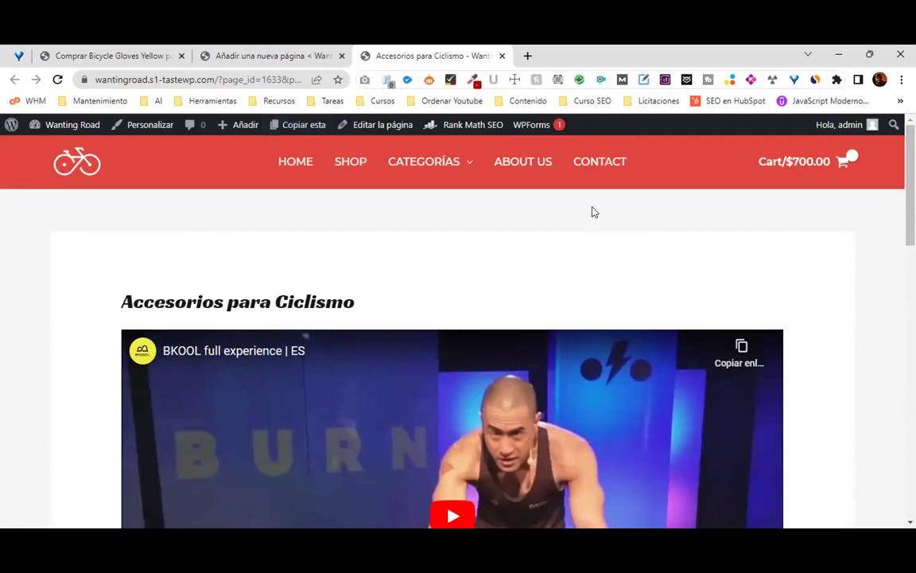
Open the store's Accessories category page and look through its full product list for comparison.
{"action": "mouse_move", "coordinate": [444, 162]}
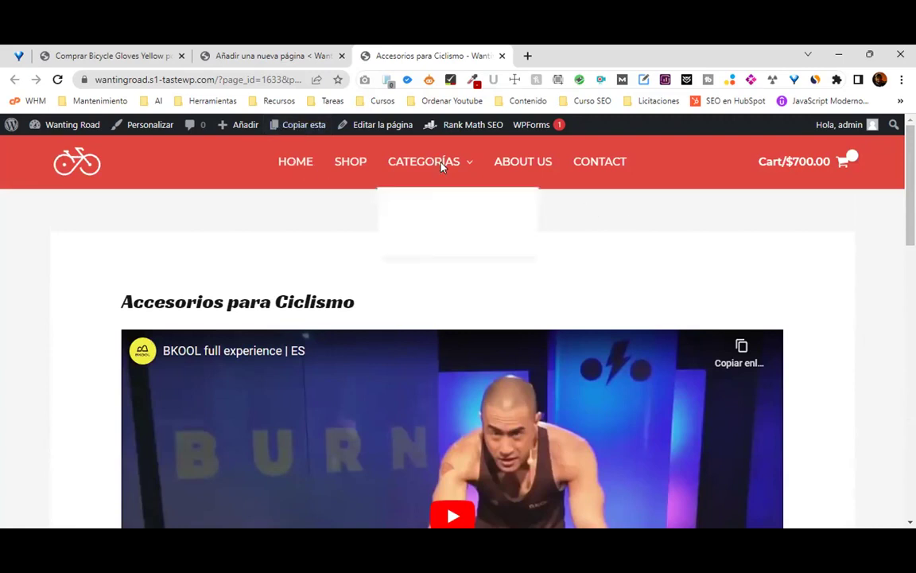
{"action": "left_click", "coordinate": [439, 245]}
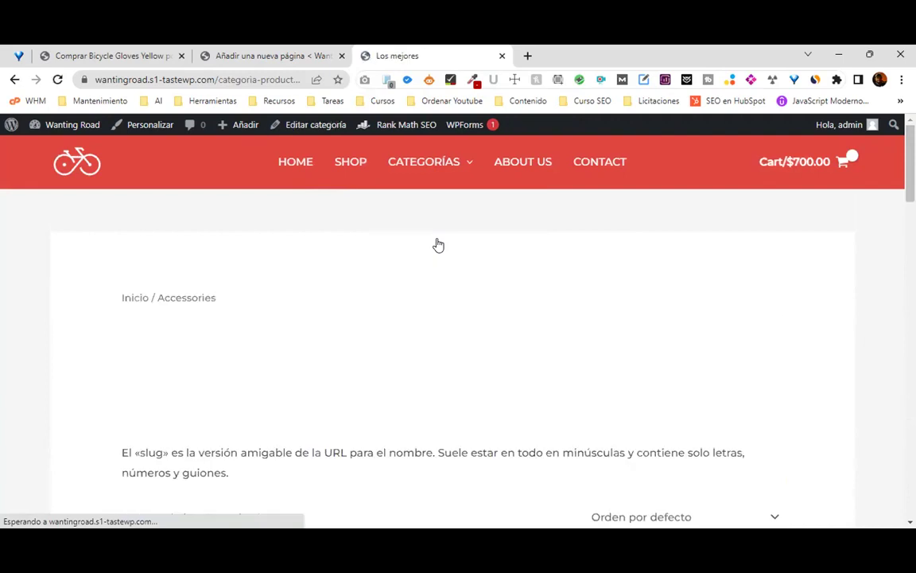
{"action": "scroll", "coordinate": [467, 286], "scroll_direction": "down", "scroll_amount": 5}
{"action": "scroll", "coordinate": [468, 286], "scroll_direction": "down", "scroll_amount": 10}
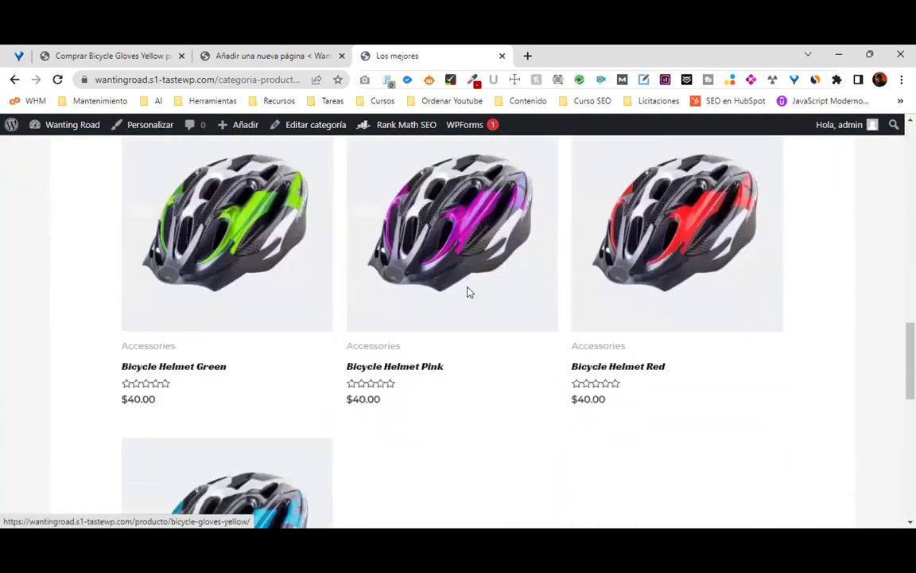
{"action": "scroll", "coordinate": [468, 291], "scroll_direction": "up", "scroll_amount": 15}
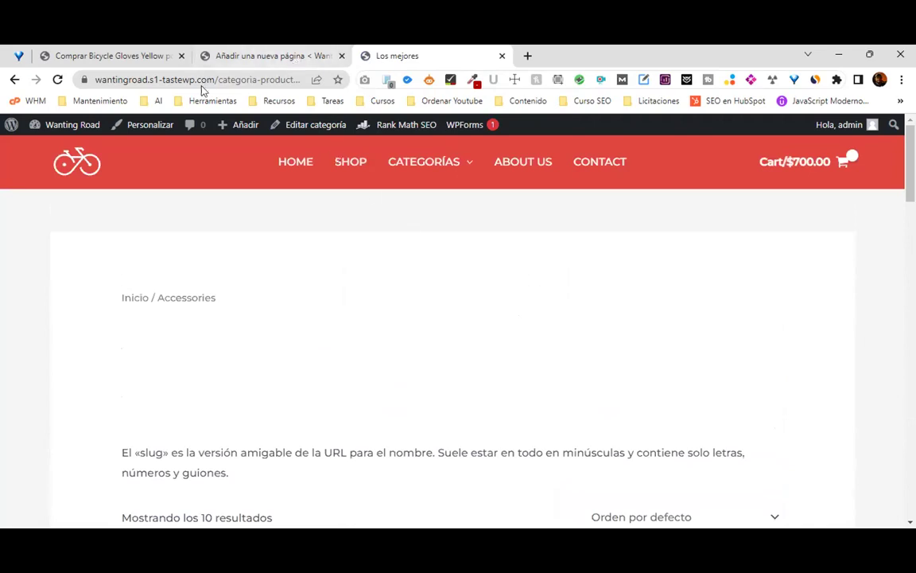
Back in the page editor, remove the Gloves category from the product grid, select Accessories instead, and review the block's settings.
{"action": "left_click", "coordinate": [266, 54]}
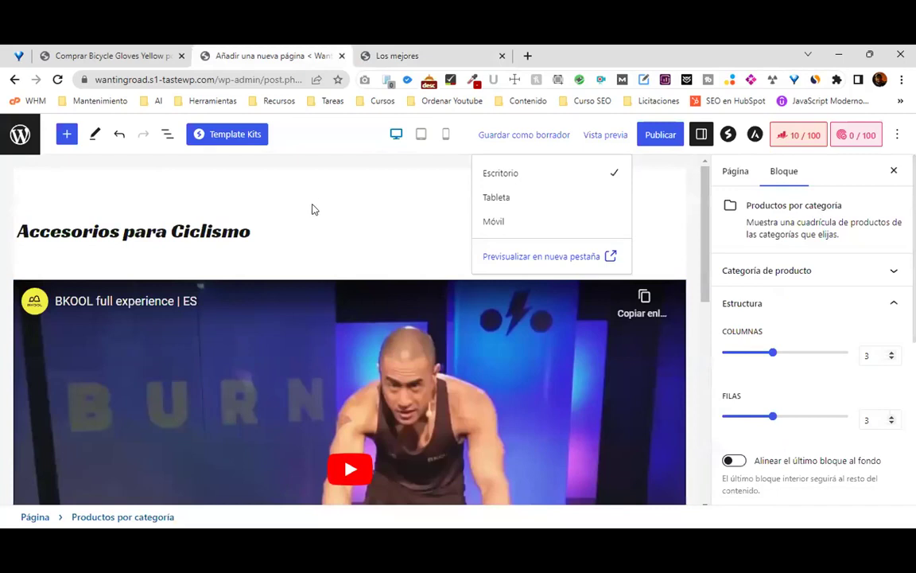
{"action": "scroll", "coordinate": [700, 263], "scroll_direction": "down", "scroll_amount": 8}
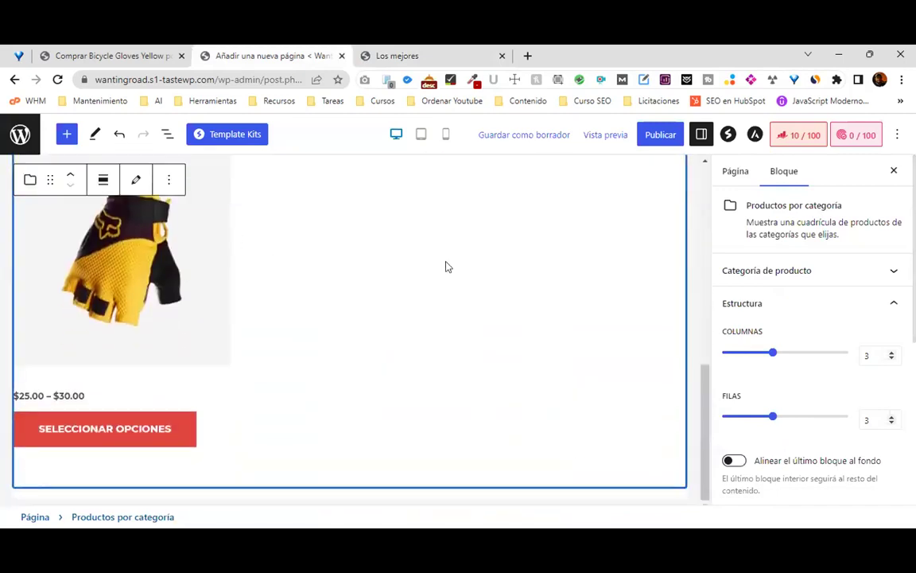
{"action": "scroll", "coordinate": [319, 255], "scroll_direction": "up", "scroll_amount": 2}
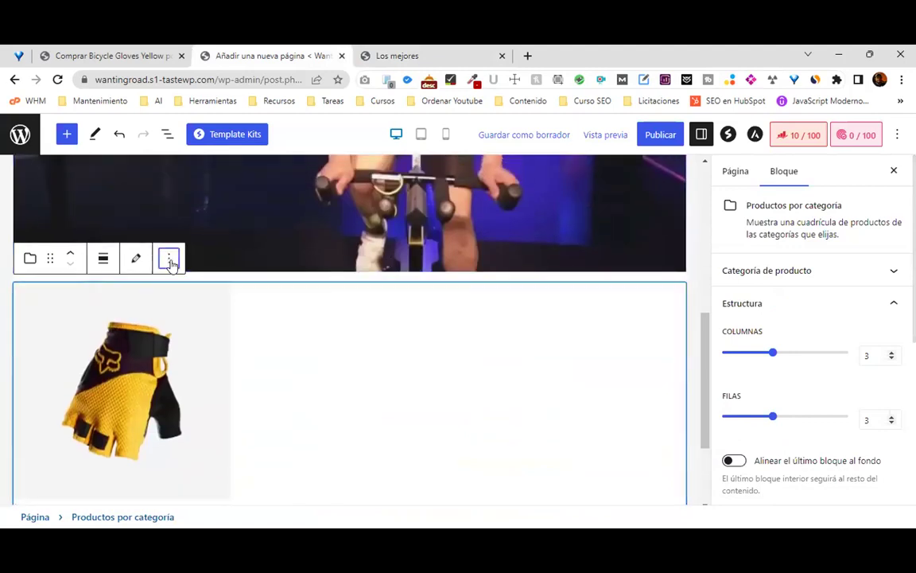
{"action": "left_click", "coordinate": [168, 260]}
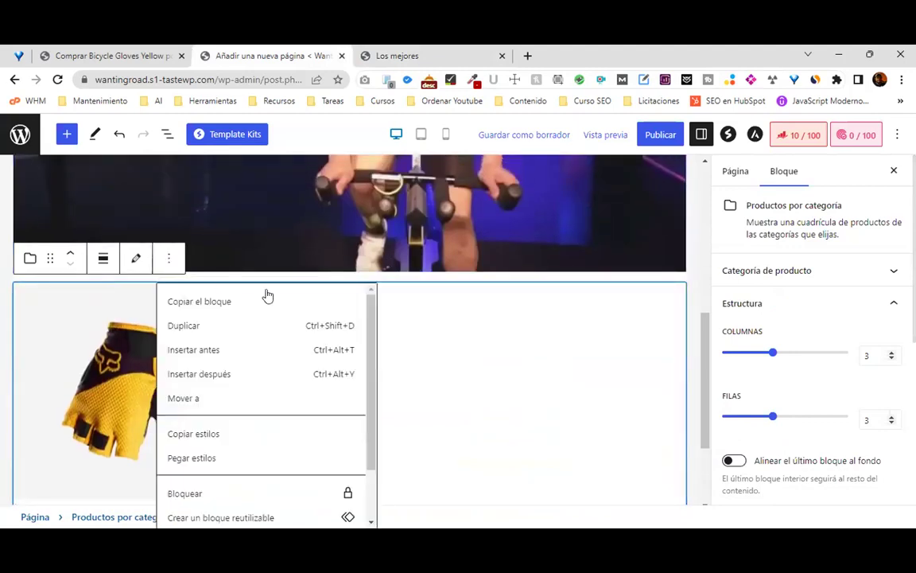
{"action": "left_click", "coordinate": [573, 342]}
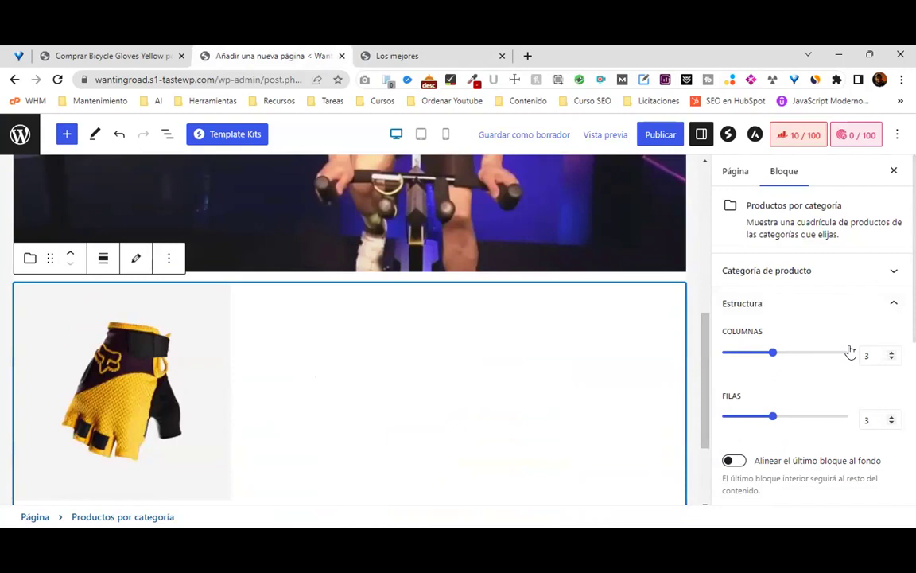
{"action": "left_click", "coordinate": [886, 280]}
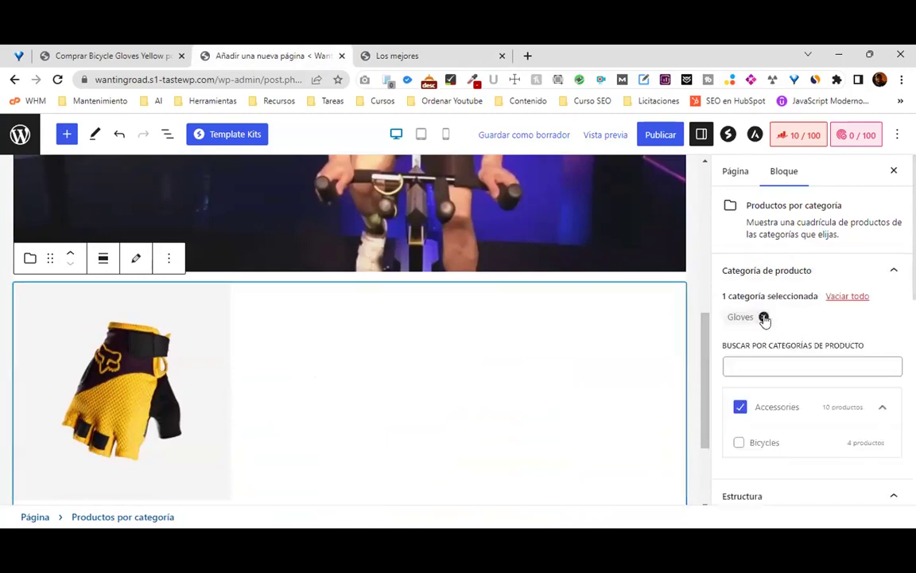
{"action": "left_click", "coordinate": [763, 317]}
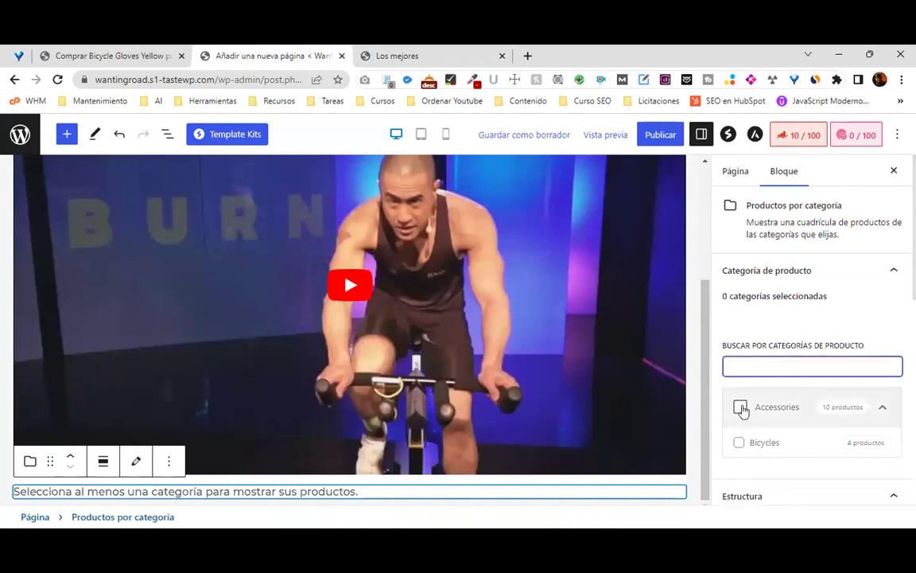
{"action": "left_click", "coordinate": [740, 407]}
{"action": "scroll", "coordinate": [806, 333], "scroll_direction": "down", "scroll_amount": 8}
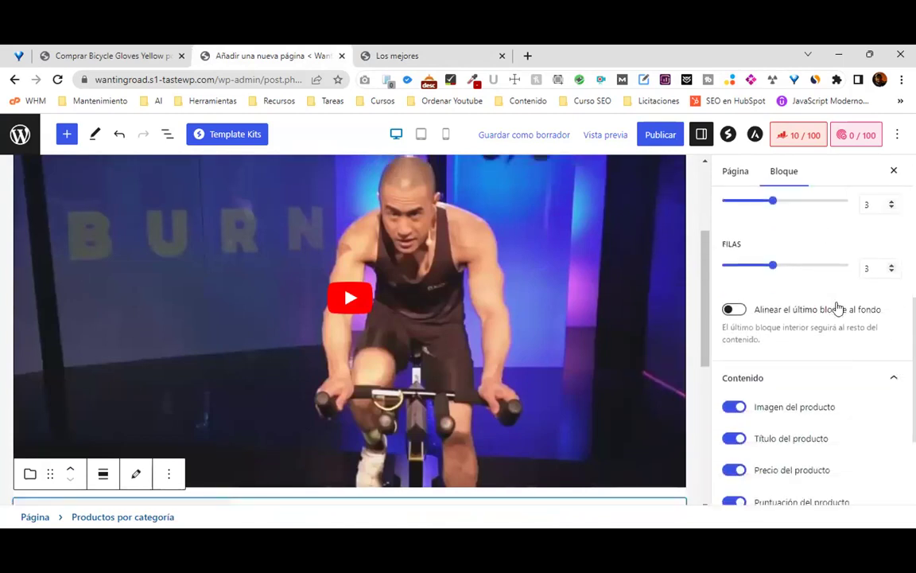
{"action": "scroll", "coordinate": [720, 302], "scroll_direction": "up", "scroll_amount": 3}
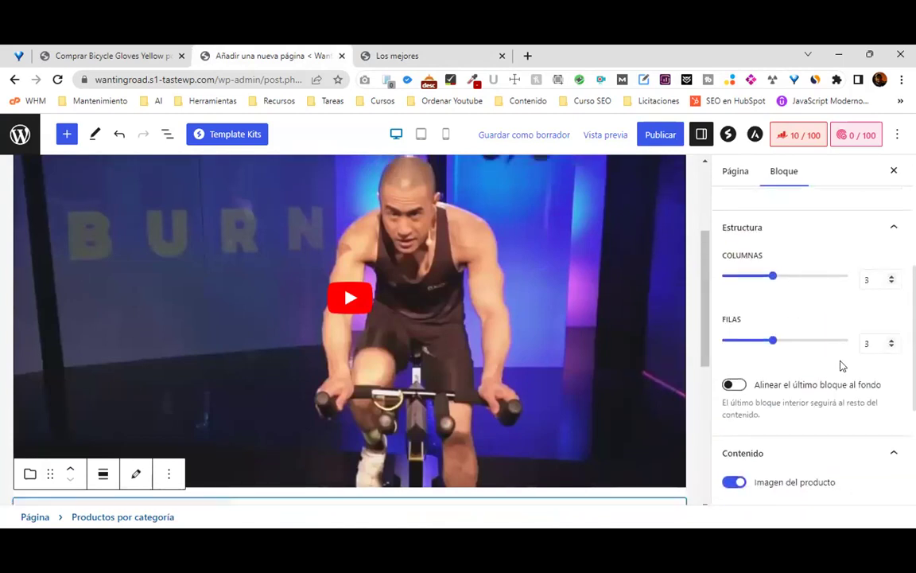
{"action": "scroll", "coordinate": [824, 360], "scroll_direction": "down", "scroll_amount": 5}
Publish the Accesorios para Ciclismo page and open the live version.
{"action": "left_click", "coordinate": [659, 134]}
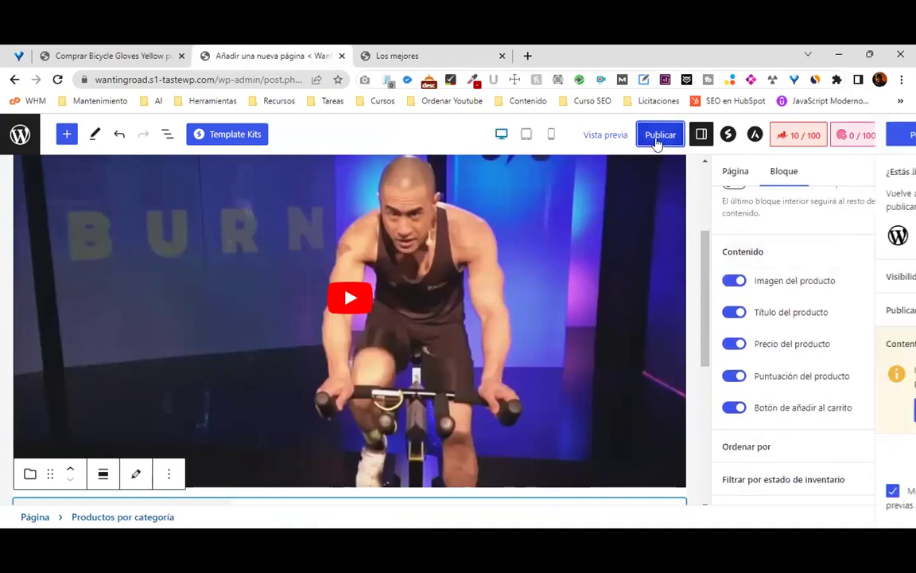
{"action": "left_click", "coordinate": [776, 137]}
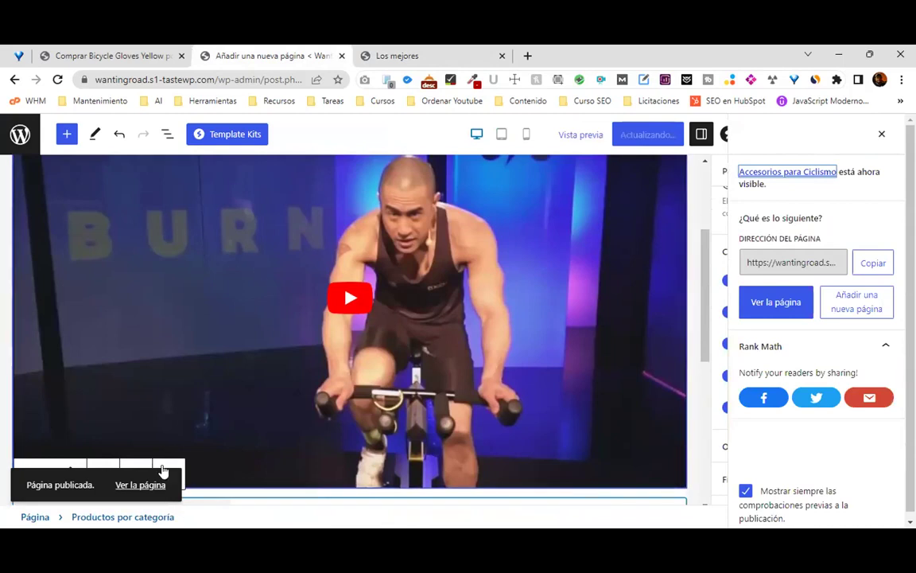
{"action": "left_click", "coordinate": [145, 489]}
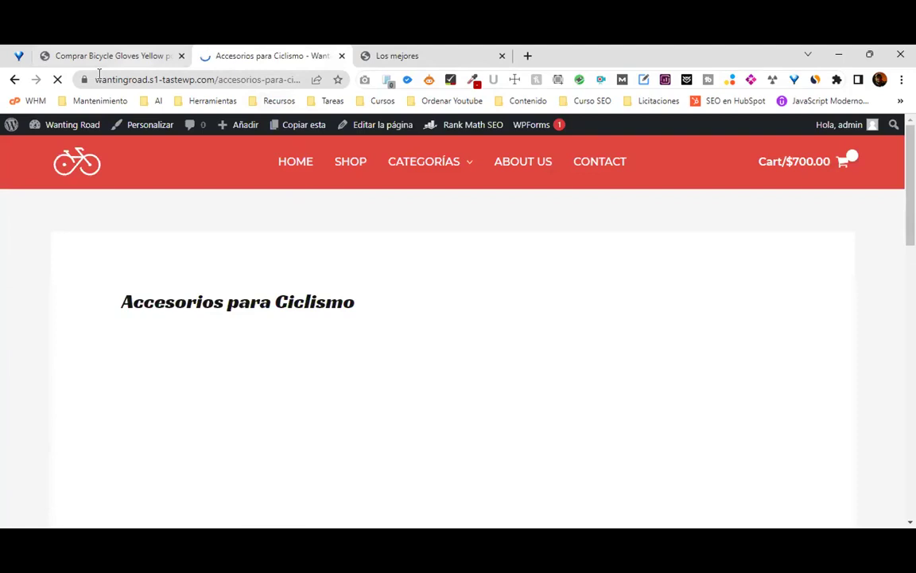
Copy the web address of the published Accesorios para Ciclismo page.
{"action": "left_click", "coordinate": [211, 83]}
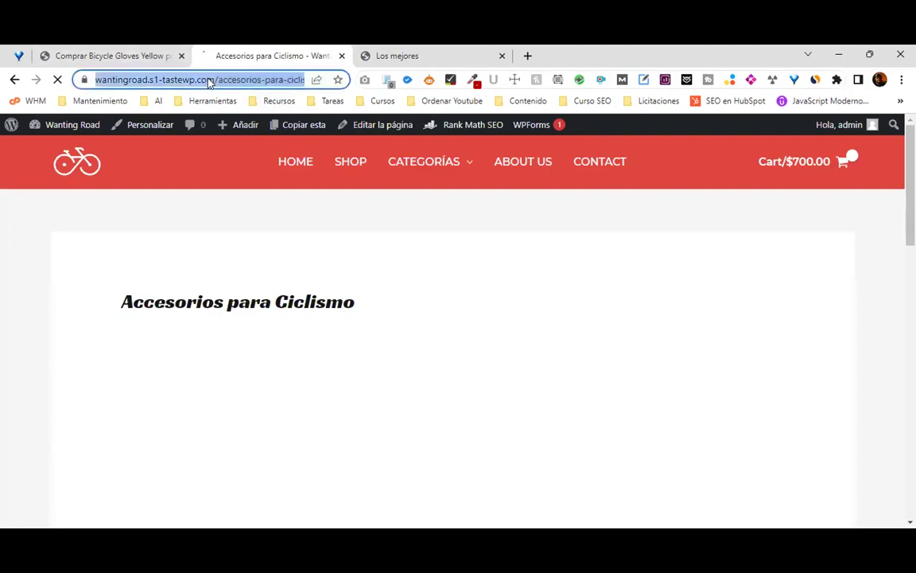
{"action": "right_click", "coordinate": [209, 83]}
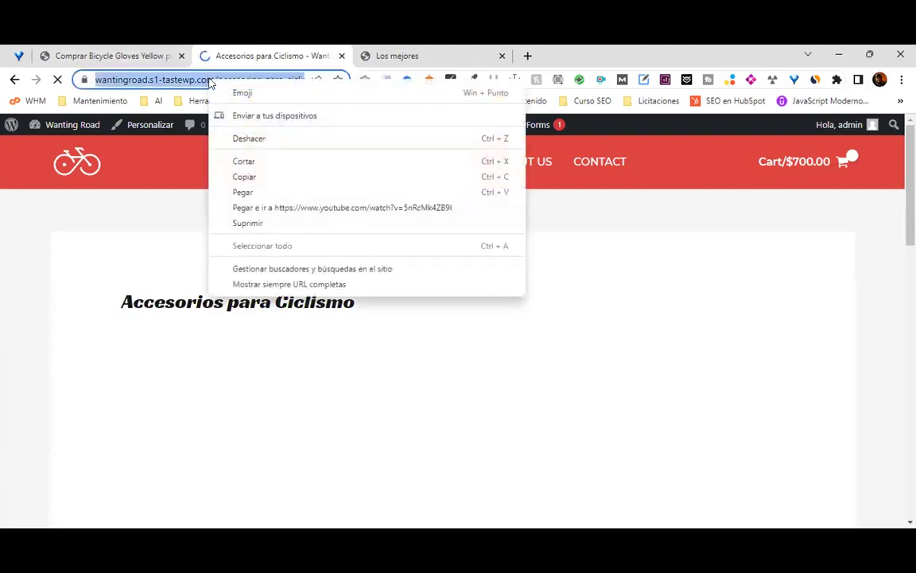
{"action": "left_click", "coordinate": [250, 178]}
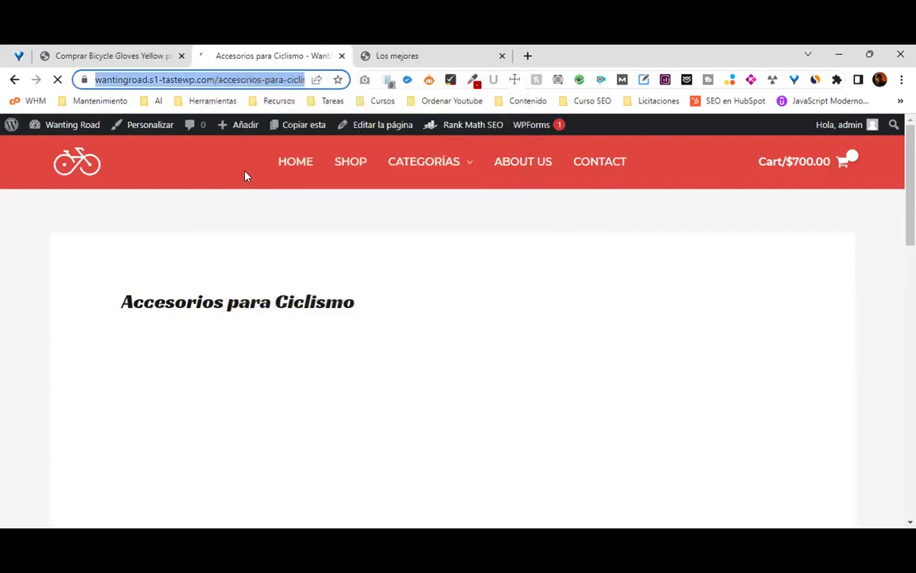
Compare the original Accessories category page and its products with the published Accesorios para Ciclismo page.
{"action": "left_click", "coordinate": [136, 57]}
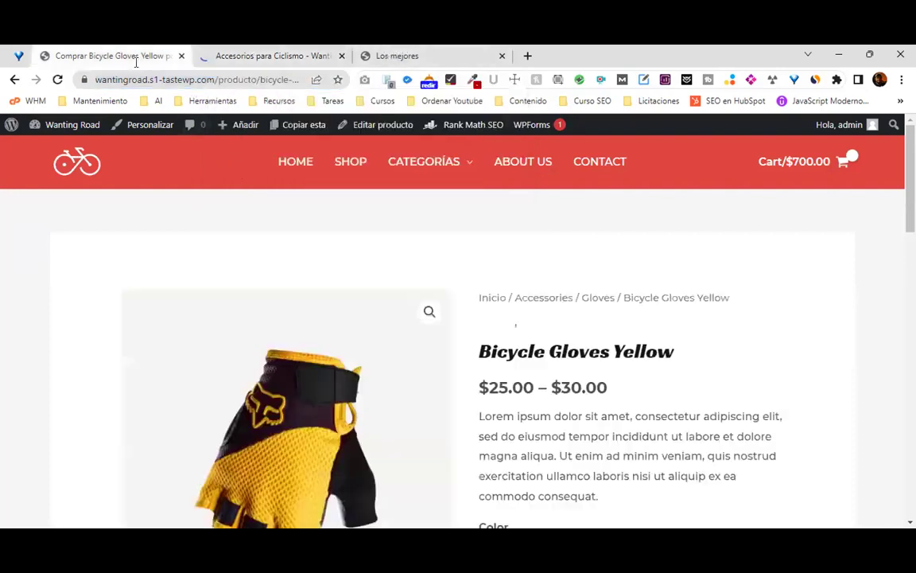
{"action": "left_click", "coordinate": [284, 59]}
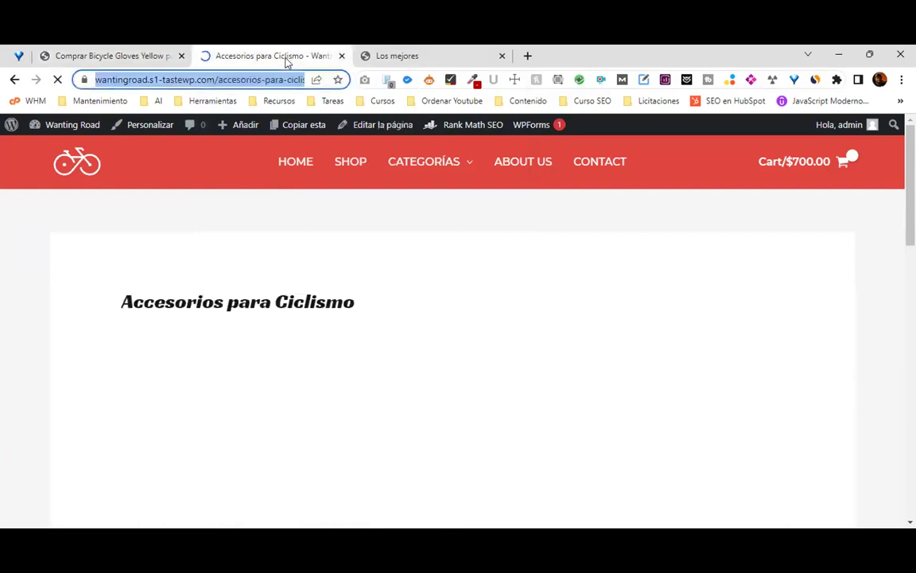
{"action": "left_click", "coordinate": [458, 57]}
{"action": "mouse_move", "coordinate": [467, 164]}
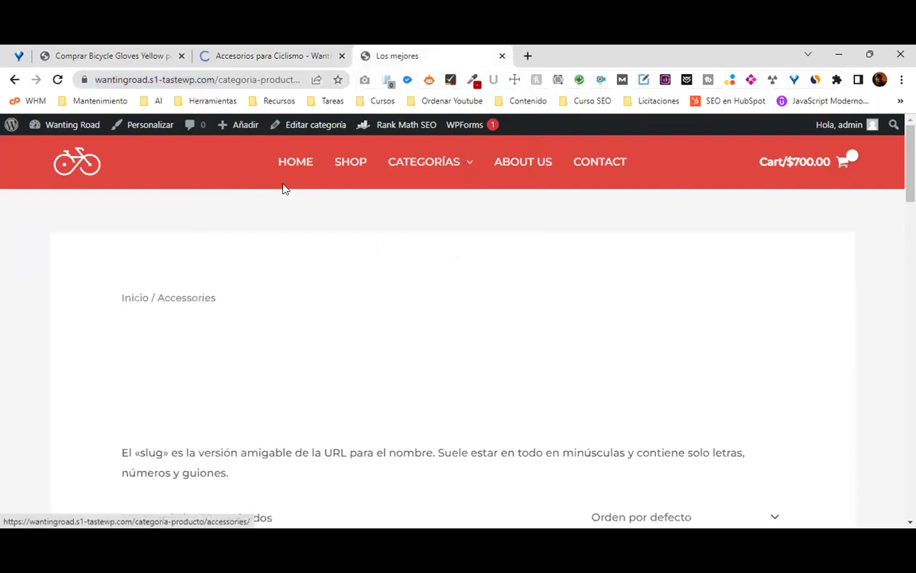
{"action": "scroll", "coordinate": [381, 310], "scroll_direction": "down", "scroll_amount": 6}
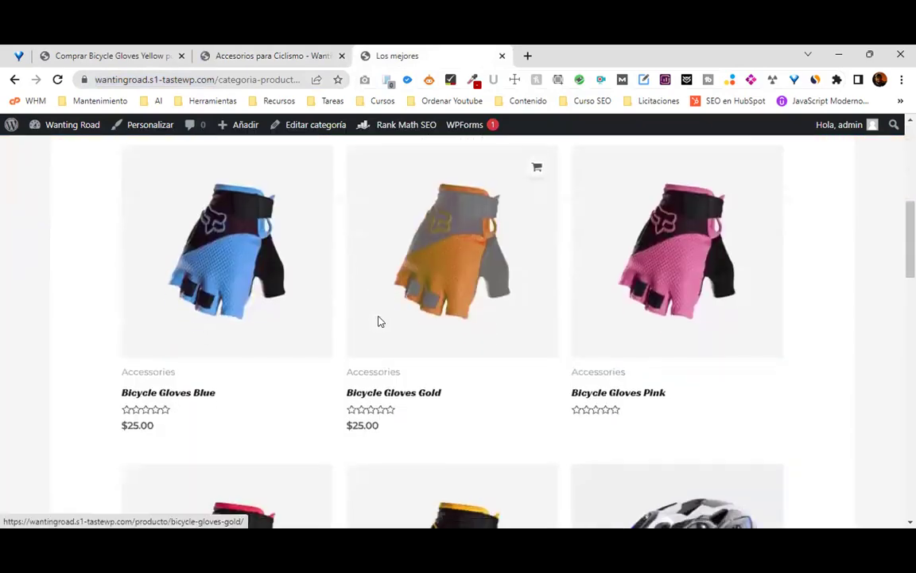
{"action": "scroll", "coordinate": [371, 309], "scroll_direction": "down", "scroll_amount": 2}
{"action": "scroll", "coordinate": [360, 282], "scroll_direction": "up", "scroll_amount": 8}
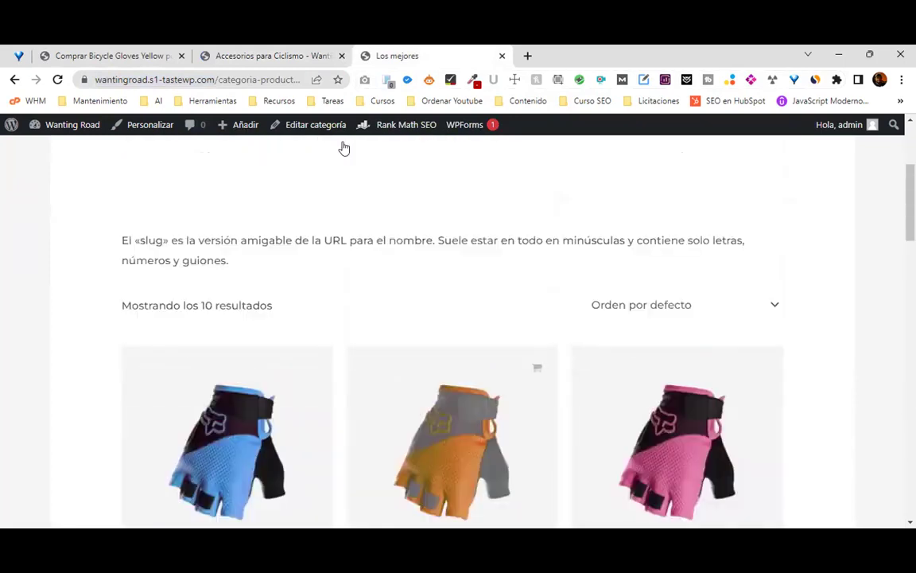
{"action": "left_click", "coordinate": [266, 56]}
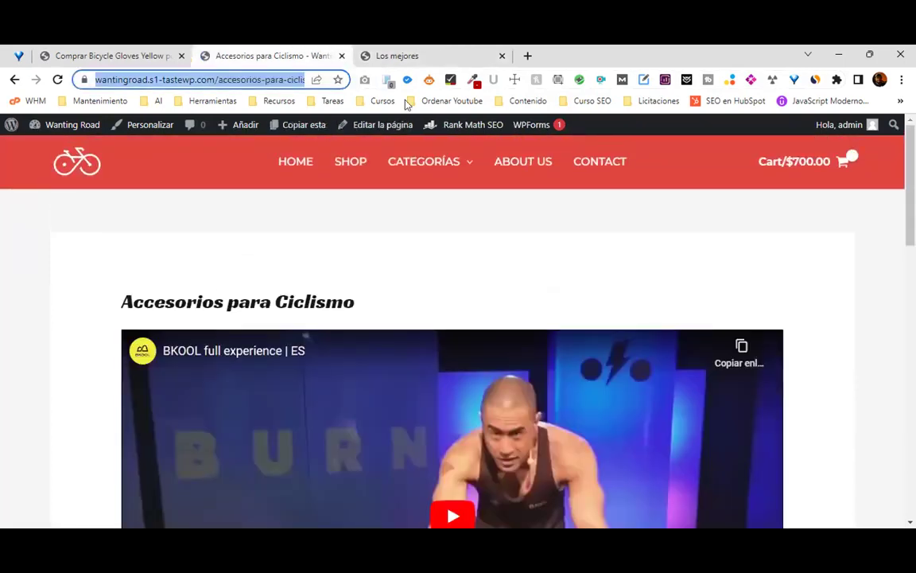
From the product page's browser tab, go to the WordPress dashboard and open the Redirección plugin.
{"action": "left_click", "coordinate": [134, 56]}
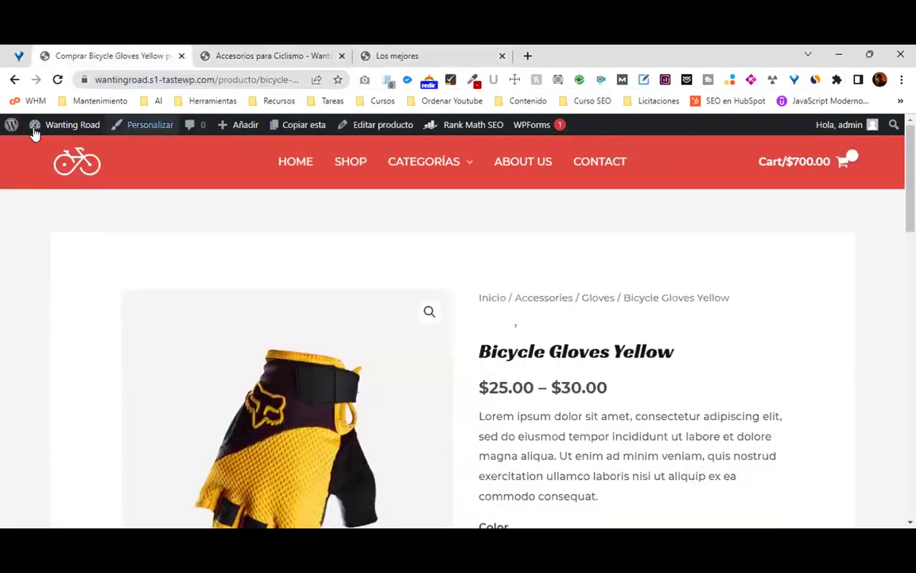
{"action": "left_click", "coordinate": [59, 128]}
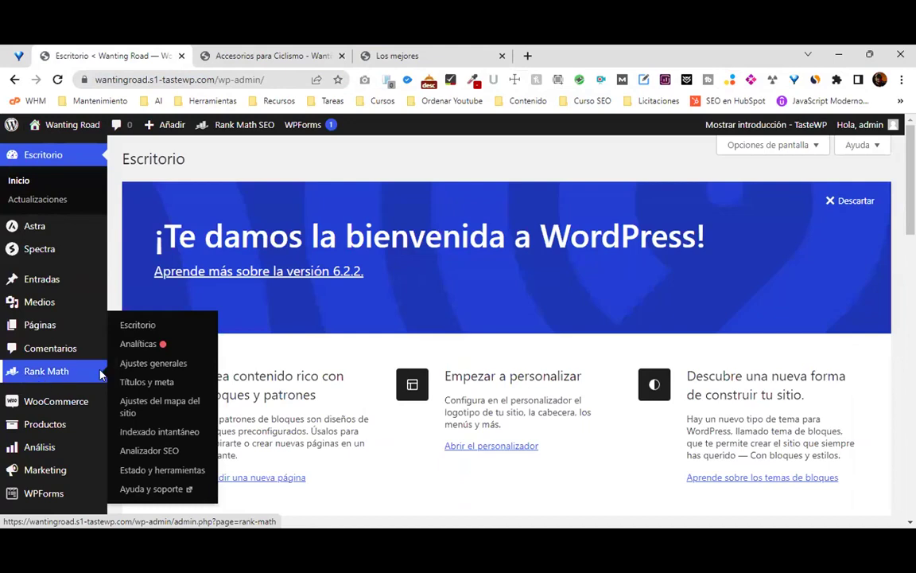
{"action": "scroll", "coordinate": [131, 398], "scroll_direction": "down", "scroll_amount": 3}
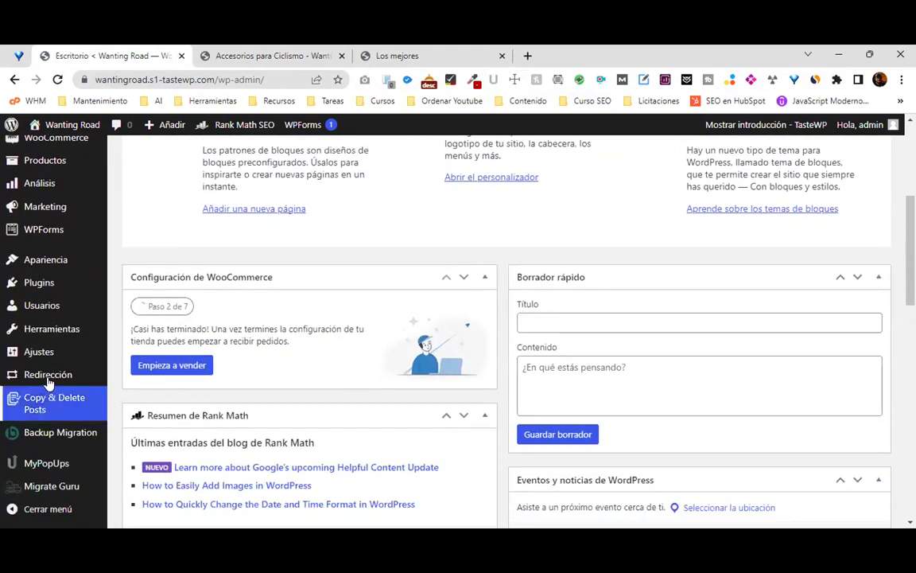
{"action": "left_click", "coordinate": [49, 378]}
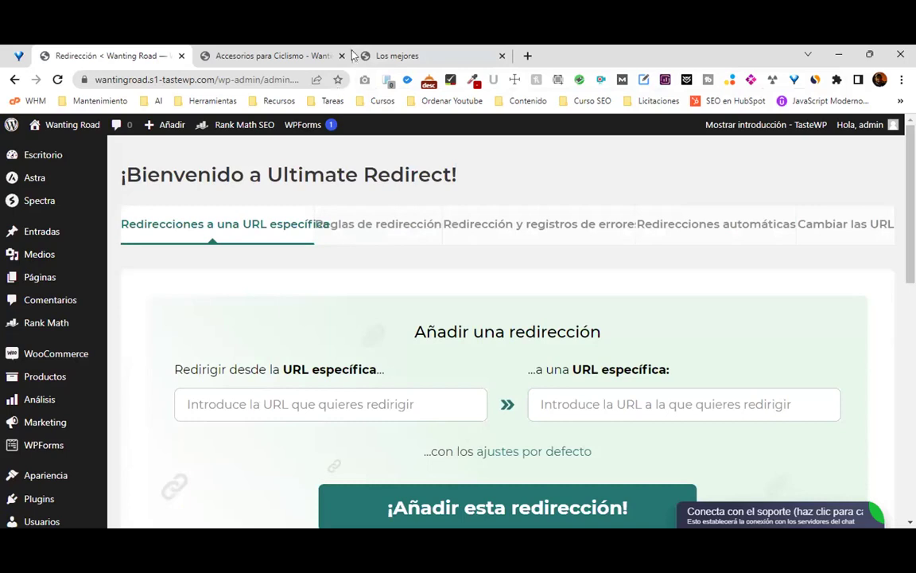
{"action": "left_click", "coordinate": [395, 55]}
{"action": "left_click", "coordinate": [270, 78]}
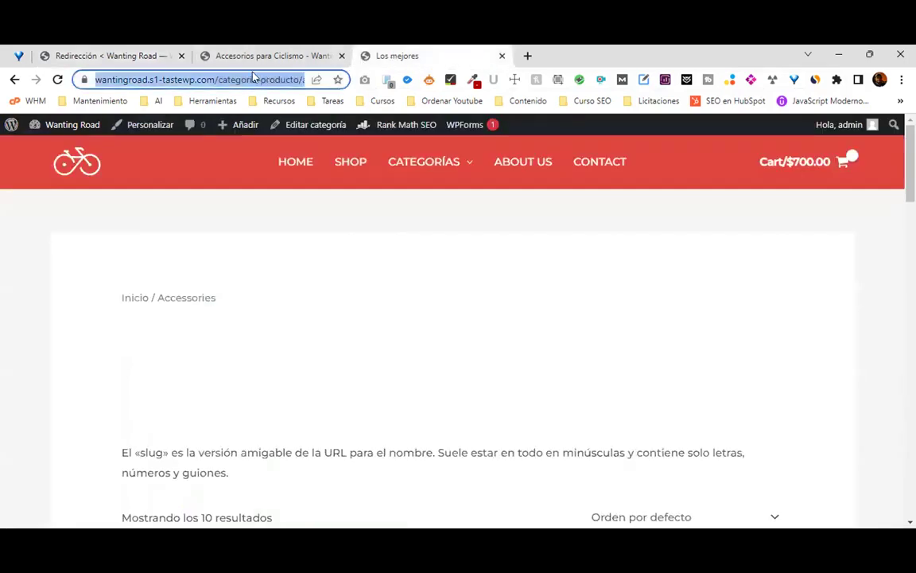
{"action": "left_click", "coordinate": [148, 59]}
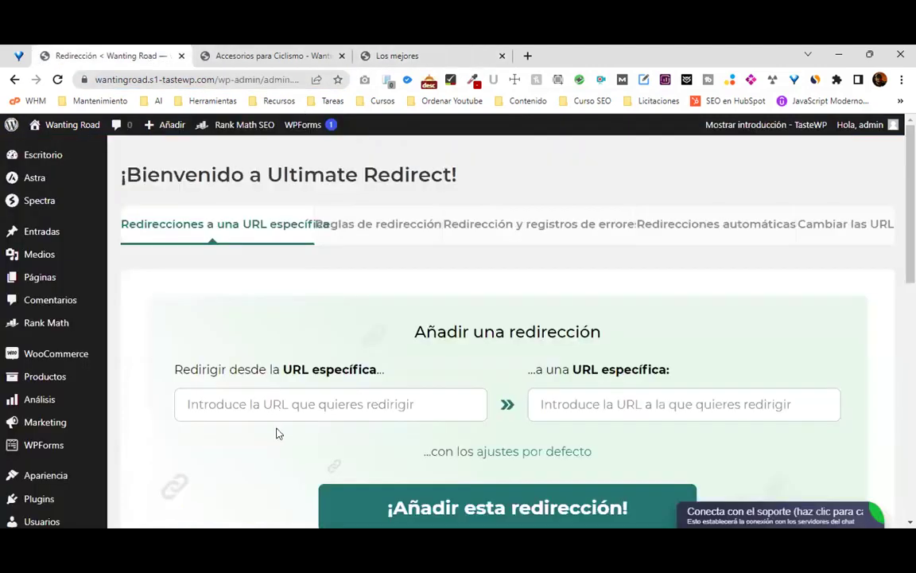
{"action": "left_click", "coordinate": [279, 391]}
{"action": "type", "text": "https://wantingroad.s1-tastewp.com/categoria-producto/accessories/#"}
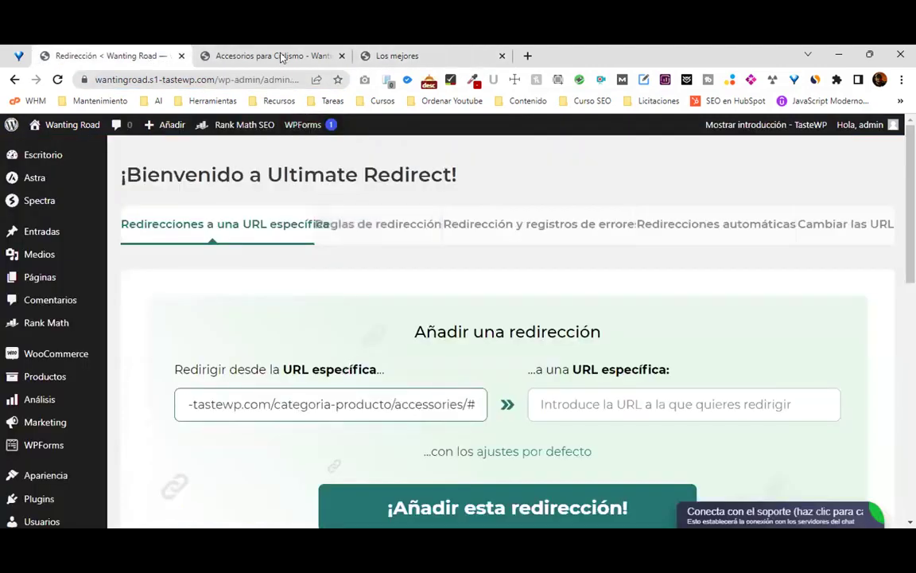
{"action": "left_click", "coordinate": [239, 57]}
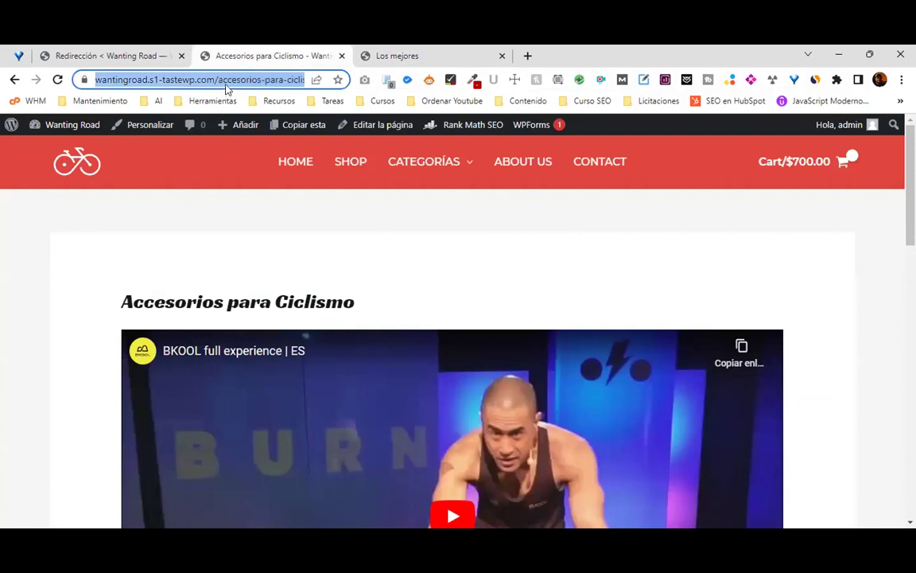
{"action": "left_click", "coordinate": [133, 57]}
{"action": "left_click", "coordinate": [579, 408]}
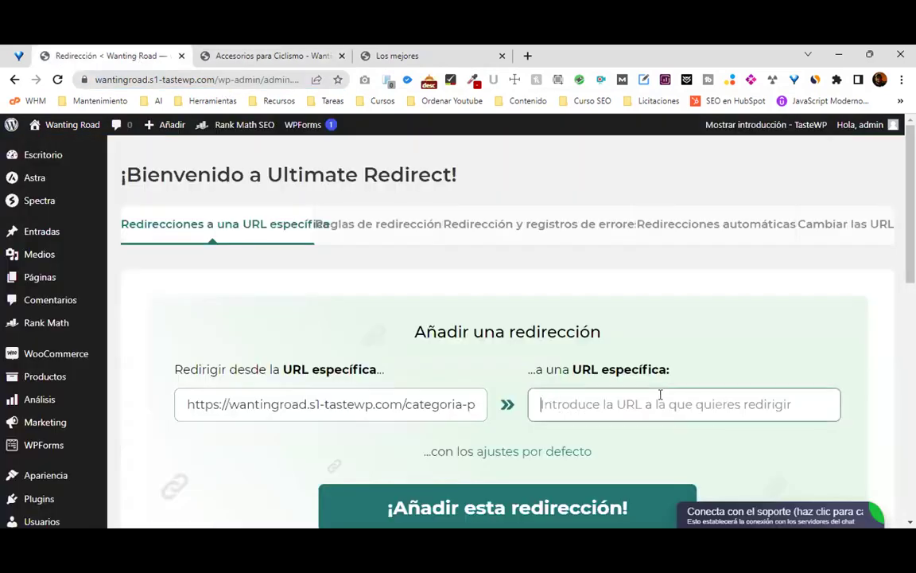
{"action": "type", "text": "https://wantingroad.s1-tastewp.com/accesorios-para-ciclismo/"}
{"action": "scroll", "coordinate": [726, 342], "scroll_direction": "down", "scroll_amount": 3}
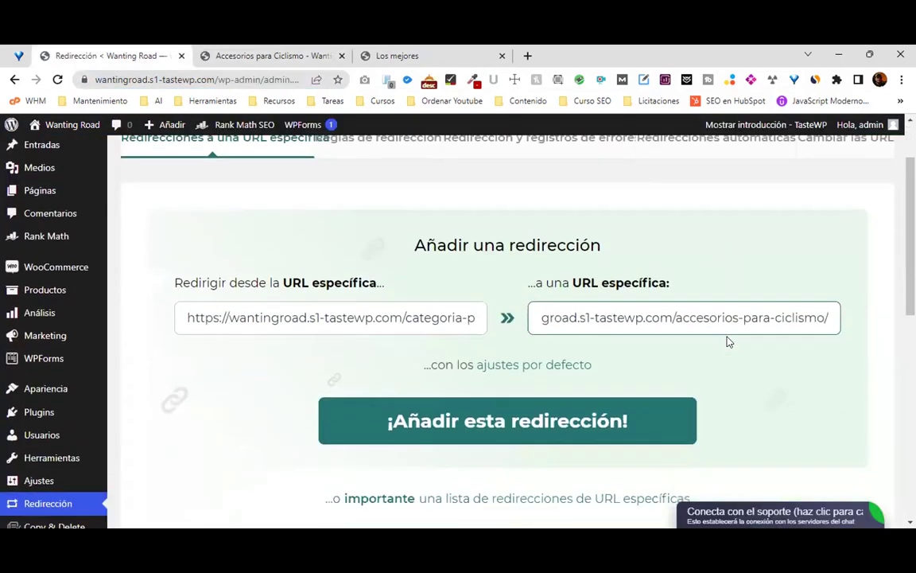
{"action": "left_click", "coordinate": [525, 383]}
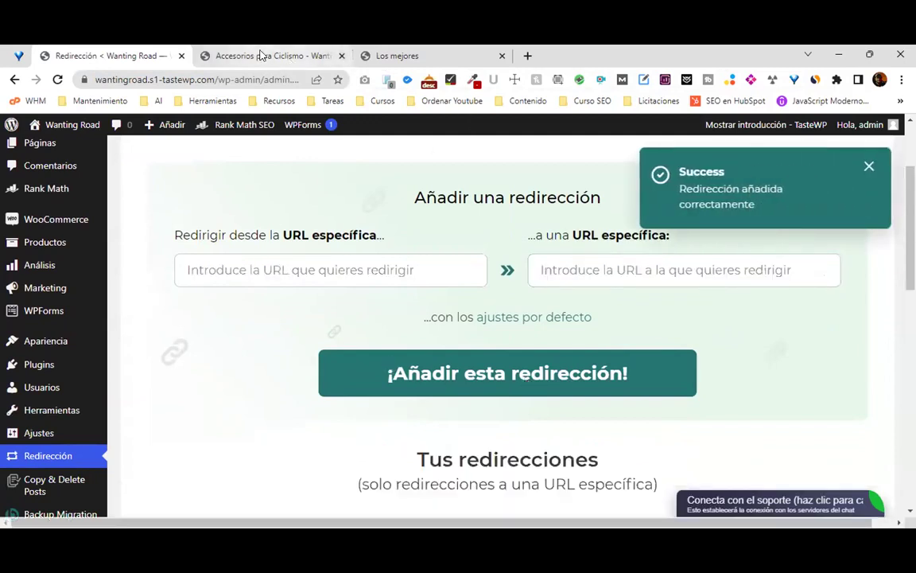
Reload the Accessories category page to test the redirection and look through the page it loads.
{"action": "left_click", "coordinate": [374, 57]}
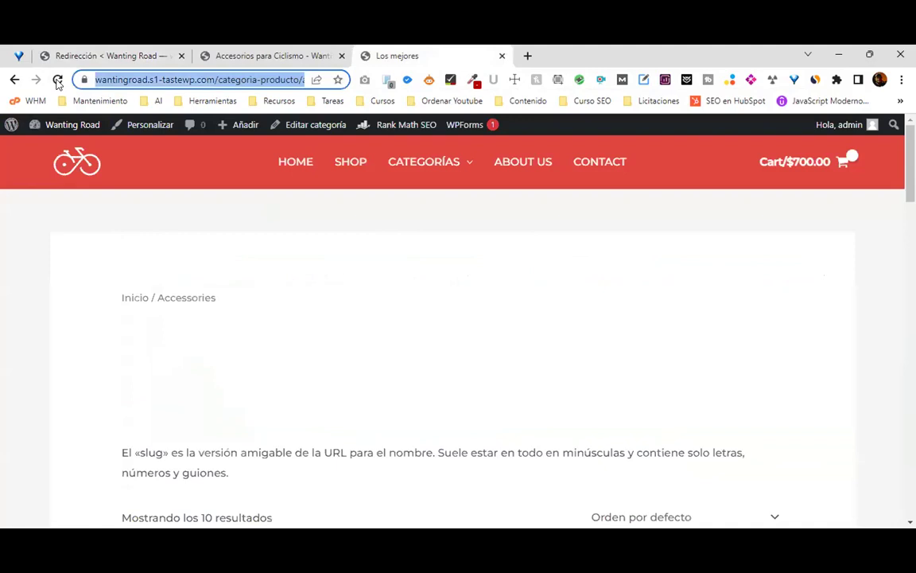
{"action": "key", "text": "F5"}
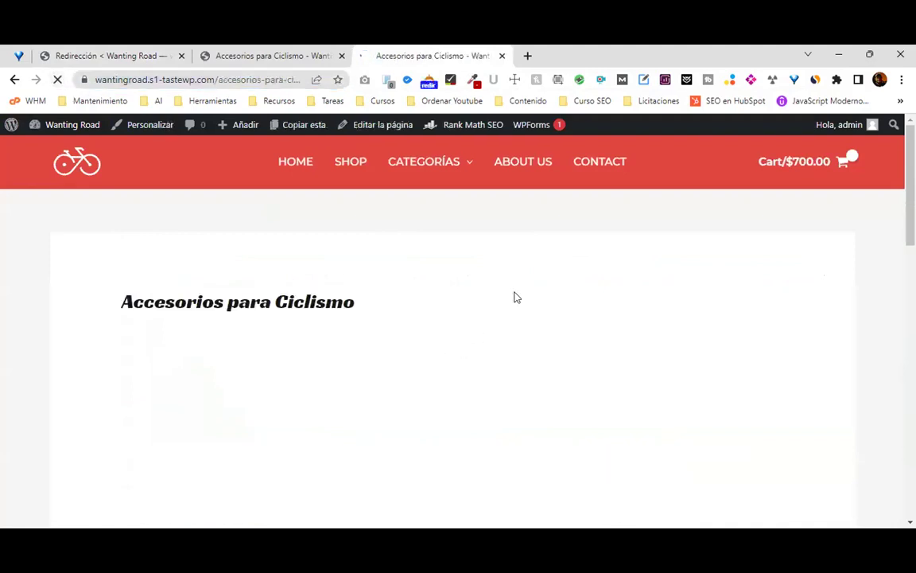
{"action": "scroll", "coordinate": [514, 297], "scroll_direction": "down", "scroll_amount": 10}
{"action": "scroll", "coordinate": [510, 306], "scroll_direction": "up", "scroll_amount": 6}
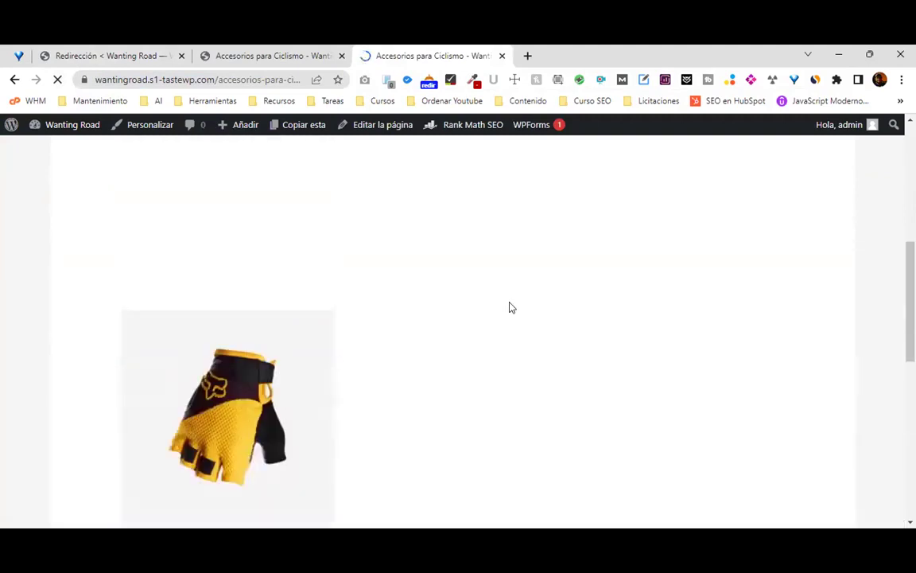
Compare the published Accesorios para Ciclismo page with the redirected category page, and close the redirected page's tab.
{"action": "left_click", "coordinate": [285, 58]}
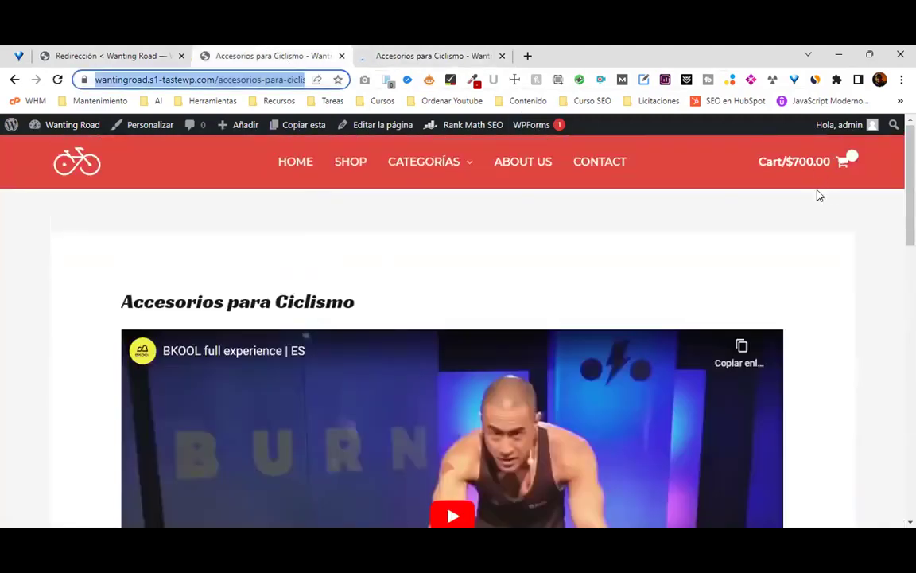
{"action": "scroll", "coordinate": [687, 341], "scroll_direction": "down", "scroll_amount": 8}
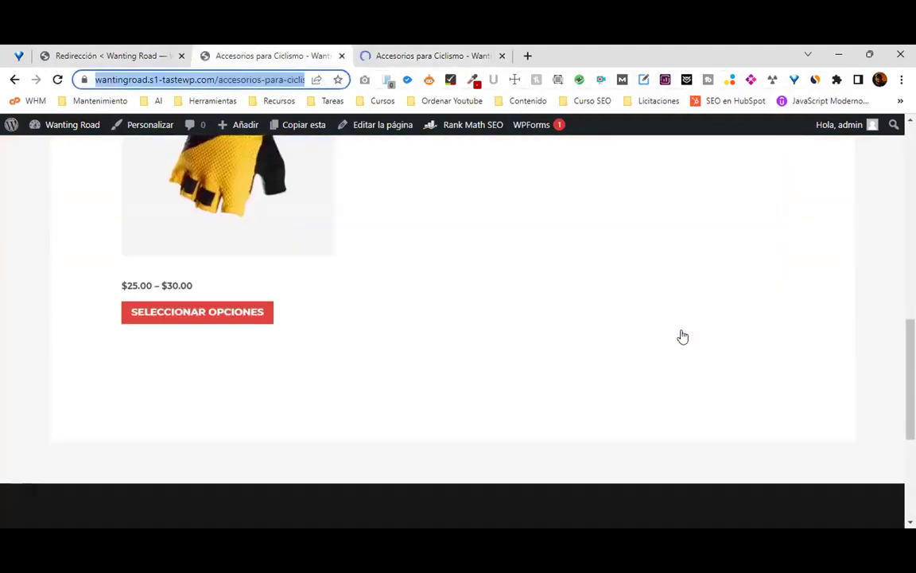
{"action": "scroll", "coordinate": [682, 337], "scroll_direction": "up", "scroll_amount": 5}
{"action": "scroll", "coordinate": [677, 333], "scroll_direction": "up", "scroll_amount": 2}
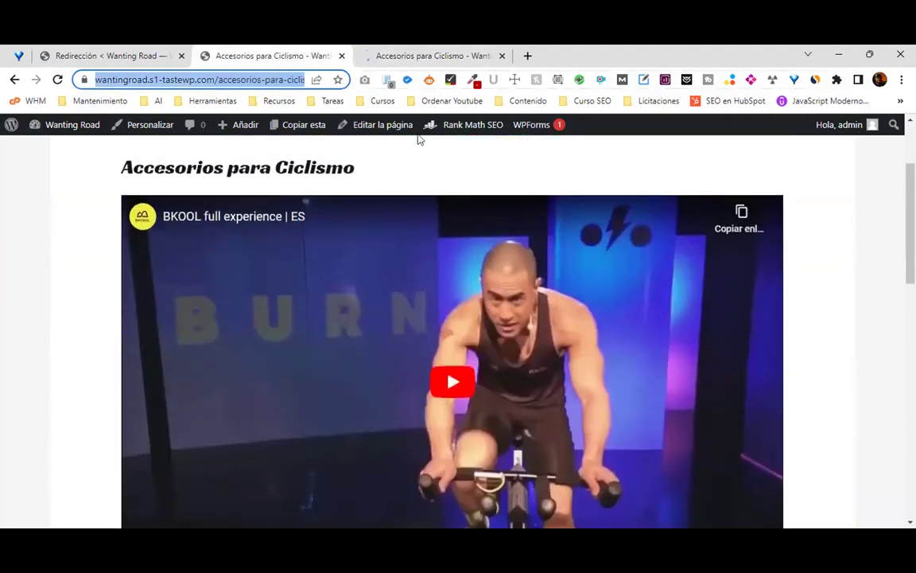
{"action": "left_click", "coordinate": [419, 58]}
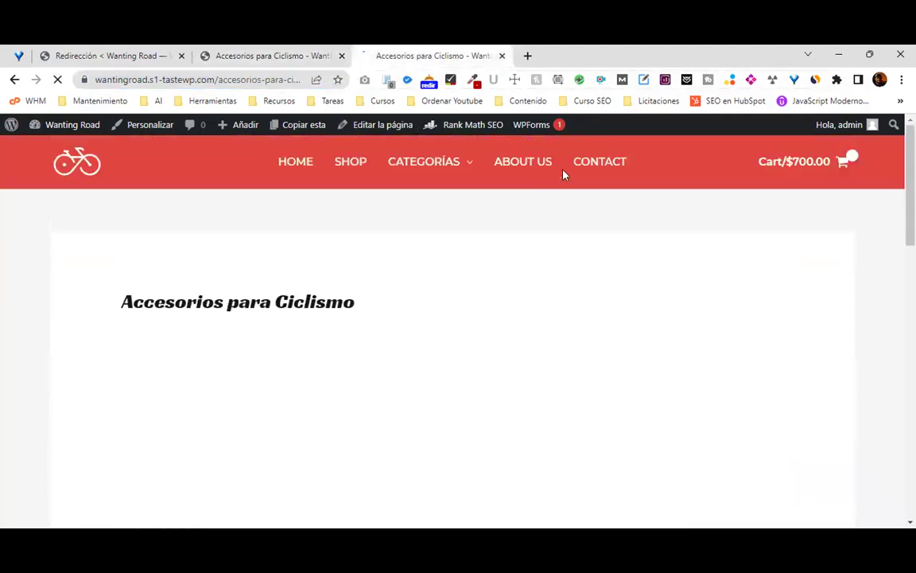
{"action": "left_click", "coordinate": [502, 56]}
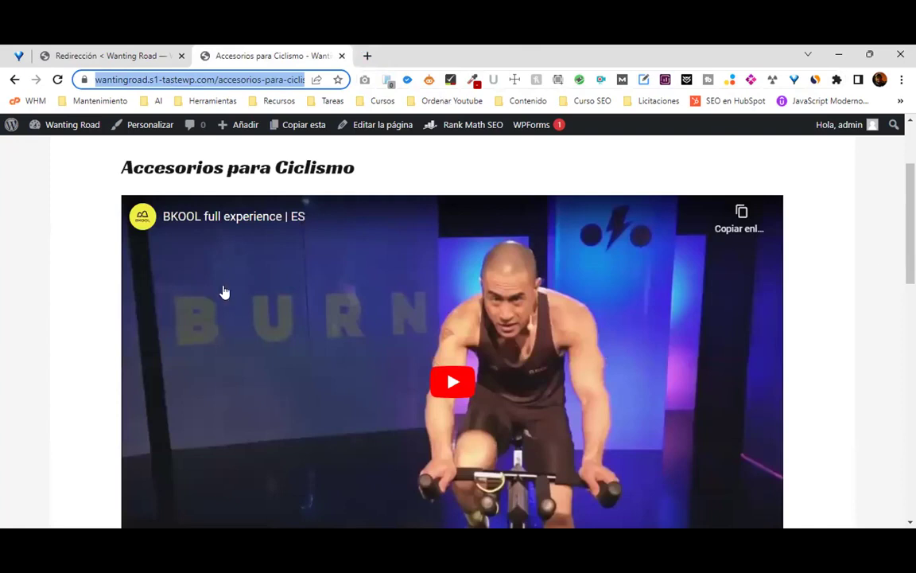
Open the bicycles category from the store's category navigation and examine the products on the page it leads to.
{"action": "scroll", "coordinate": [287, 248], "scroll_direction": "down", "scroll_amount": 5}
{"action": "scroll", "coordinate": [296, 248], "scroll_direction": "up", "scroll_amount": 8}
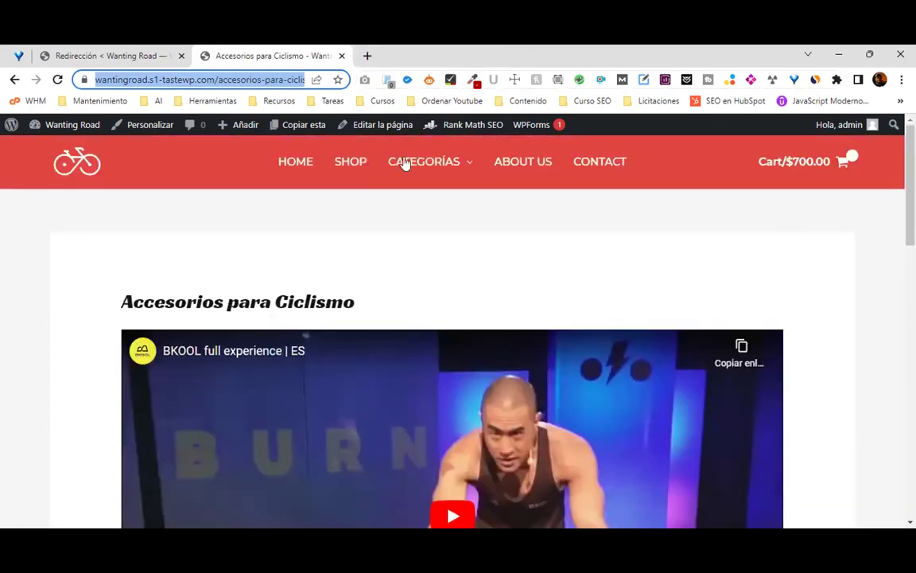
{"action": "left_click", "coordinate": [418, 207]}
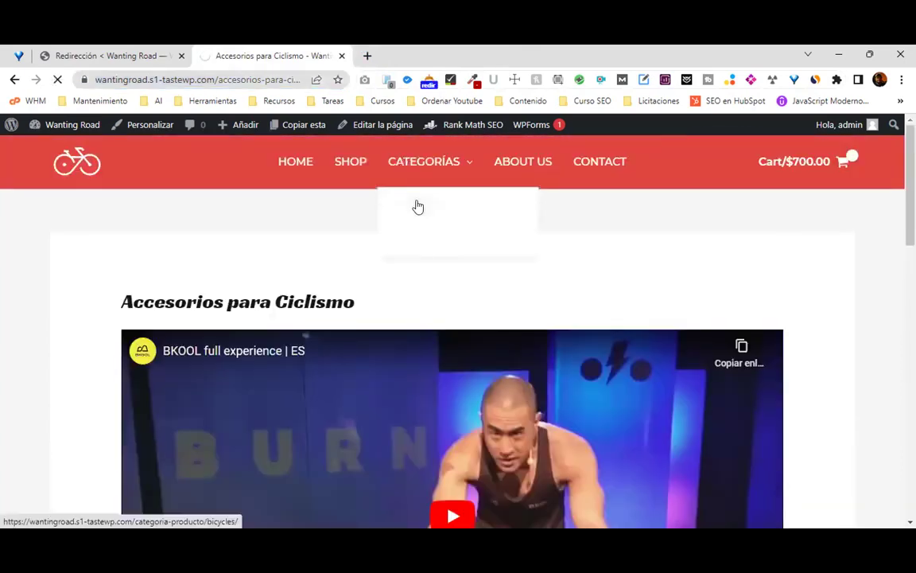
{"action": "scroll", "coordinate": [440, 249], "scroll_direction": "down", "scroll_amount": 8}
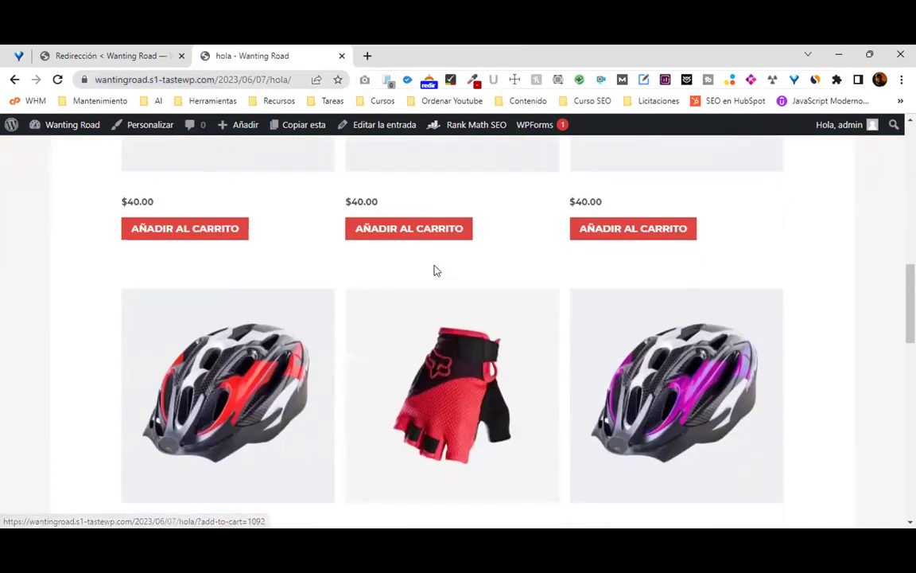
{"action": "scroll", "coordinate": [435, 270], "scroll_direction": "down", "scroll_amount": 5}
{"action": "scroll", "coordinate": [436, 271], "scroll_direction": "up", "scroll_amount": 7}
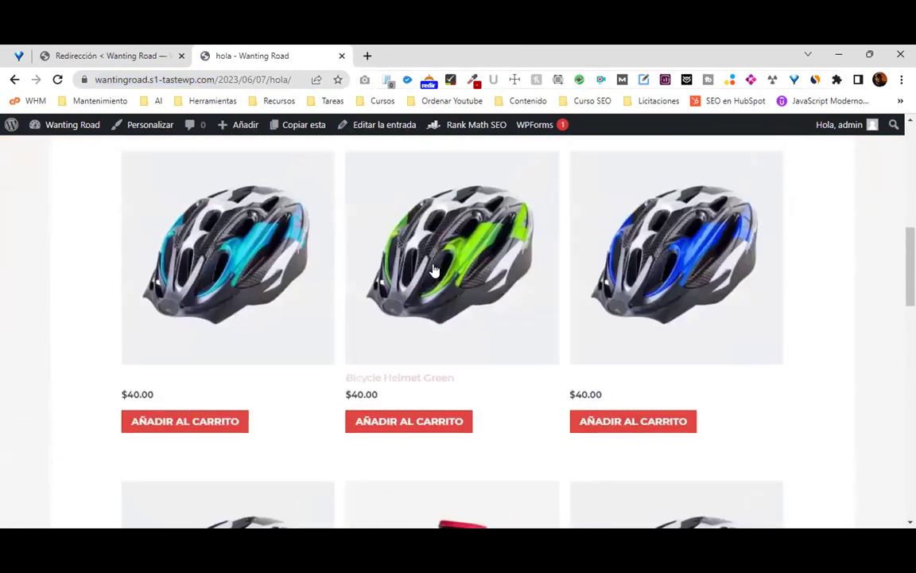
{"action": "scroll", "coordinate": [434, 271], "scroll_direction": "up", "scroll_amount": 10}
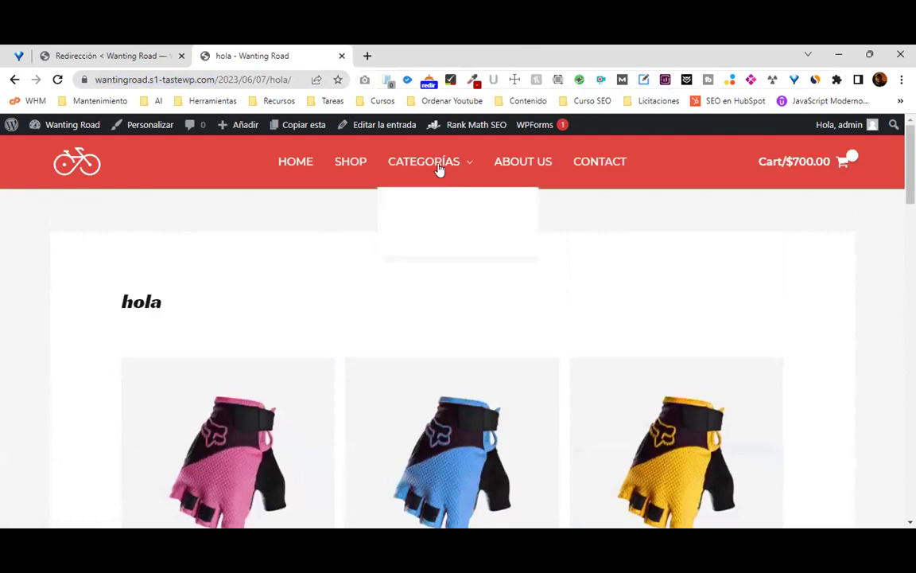
Open the Accessories category from the store's category navigation and review the whole page it redirects to.
{"action": "left_click", "coordinate": [440, 171]}
{"action": "left_click", "coordinate": [438, 247]}
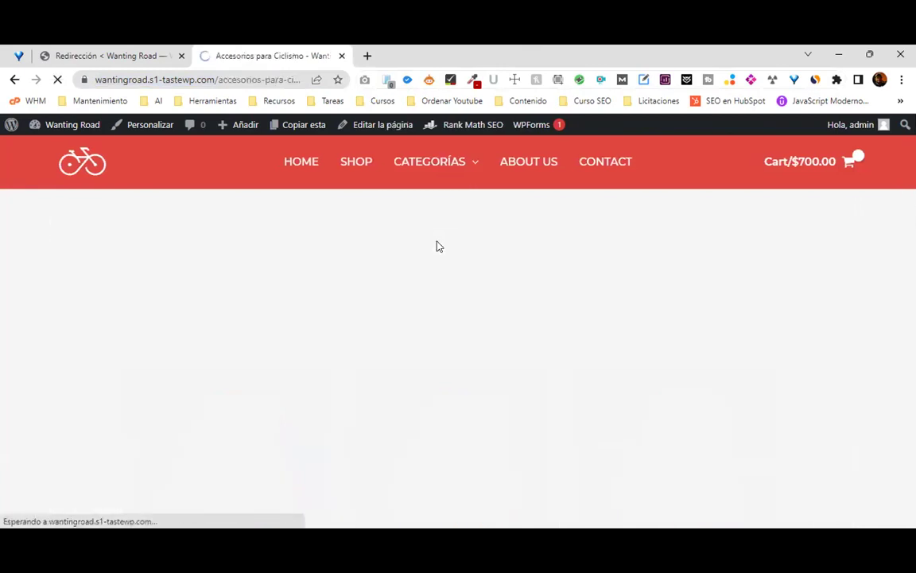
{"action": "left_click", "coordinate": [446, 171]}
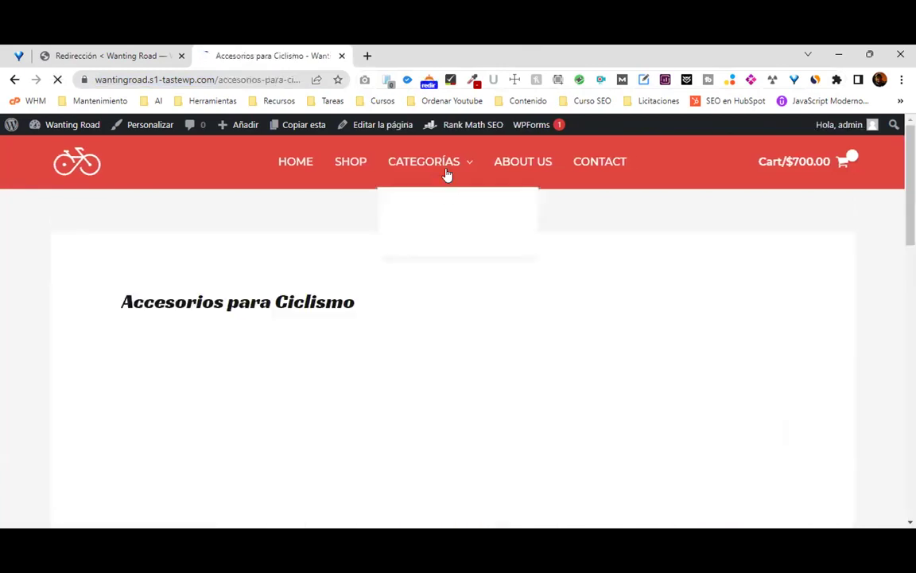
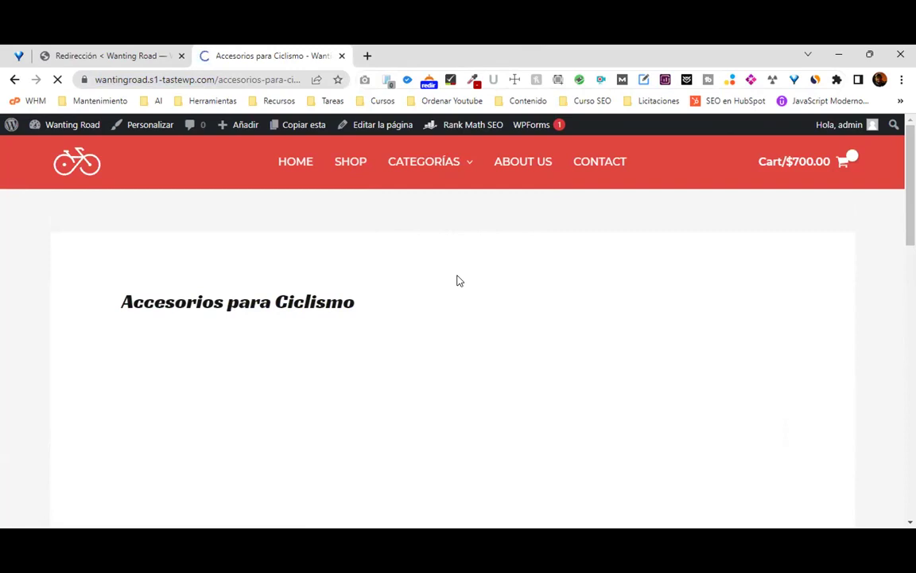
{"action": "scroll", "coordinate": [605, 284], "scroll_direction": "down", "scroll_amount": 8}
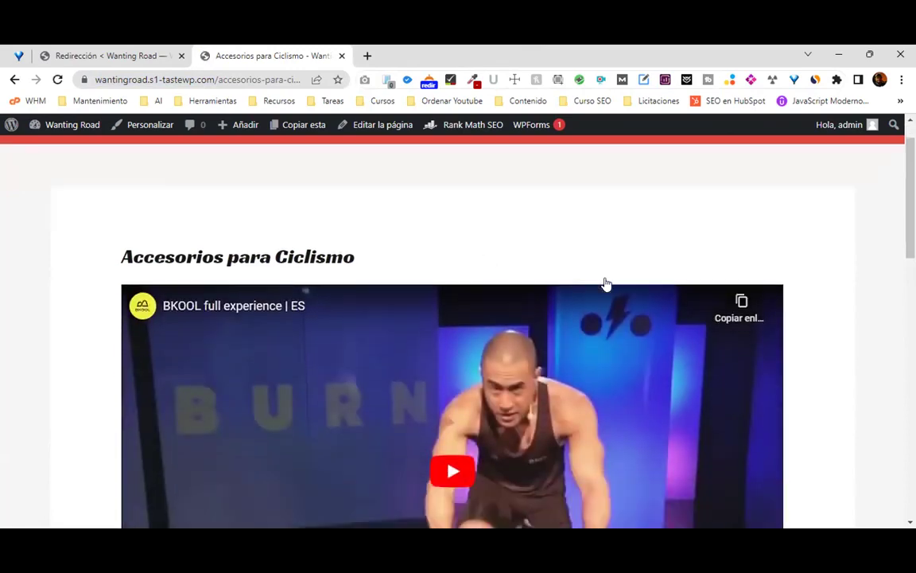
{"action": "scroll", "coordinate": [483, 354], "scroll_direction": "down", "scroll_amount": 5}
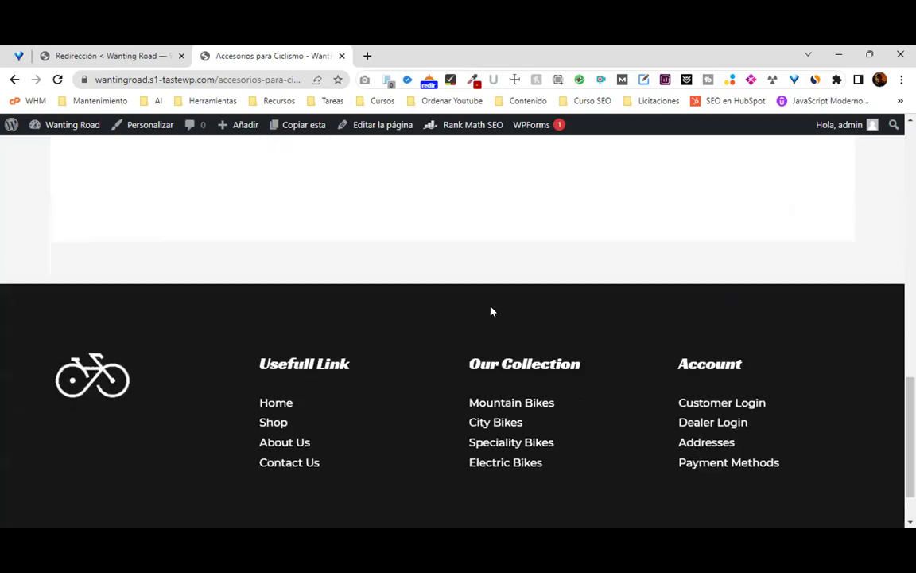
{"action": "scroll", "coordinate": [491, 311], "scroll_direction": "up", "scroll_amount": 12}
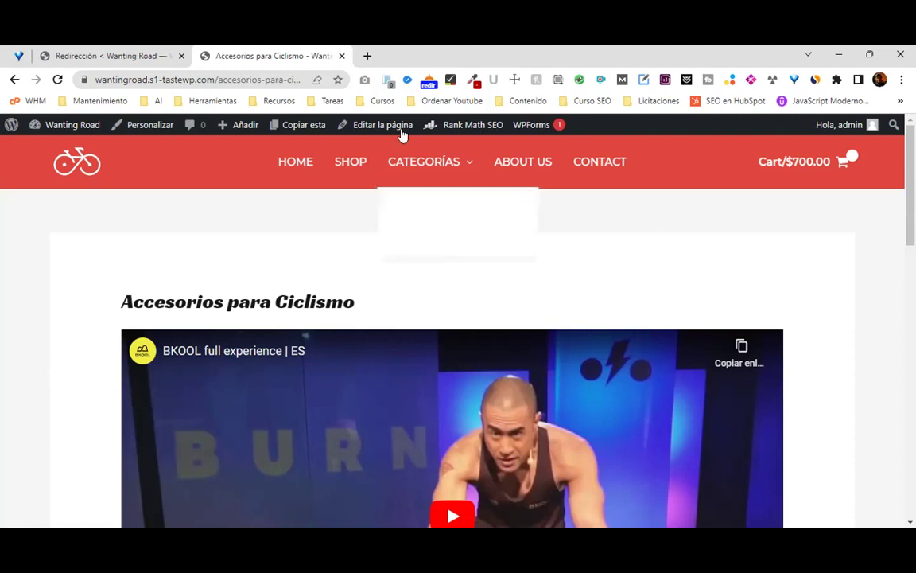
Return to the WordPress dashboard and start a new blog post.
{"action": "left_click", "coordinate": [135, 56]}
{"action": "scroll", "coordinate": [703, 270], "scroll_direction": "up", "scroll_amount": 2}
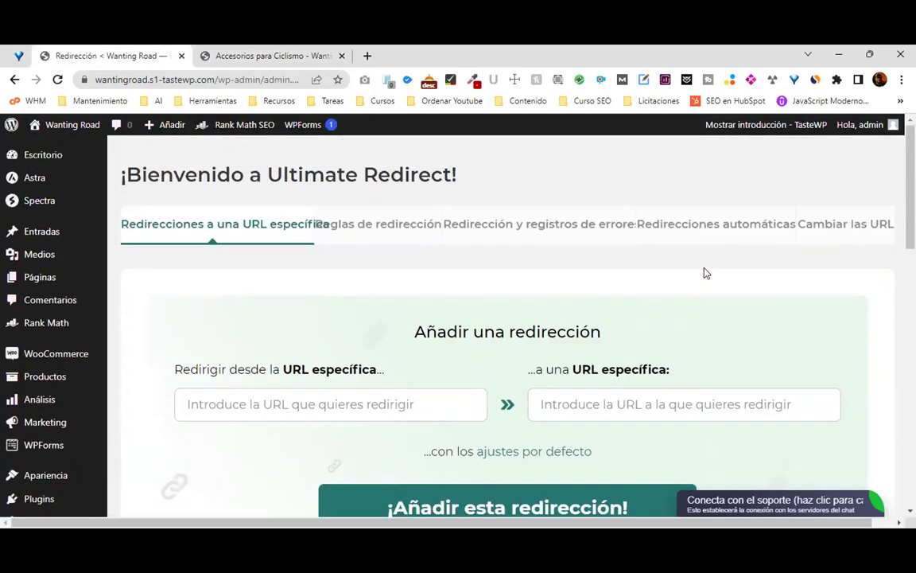
{"action": "mouse_move", "coordinate": [142, 226]}
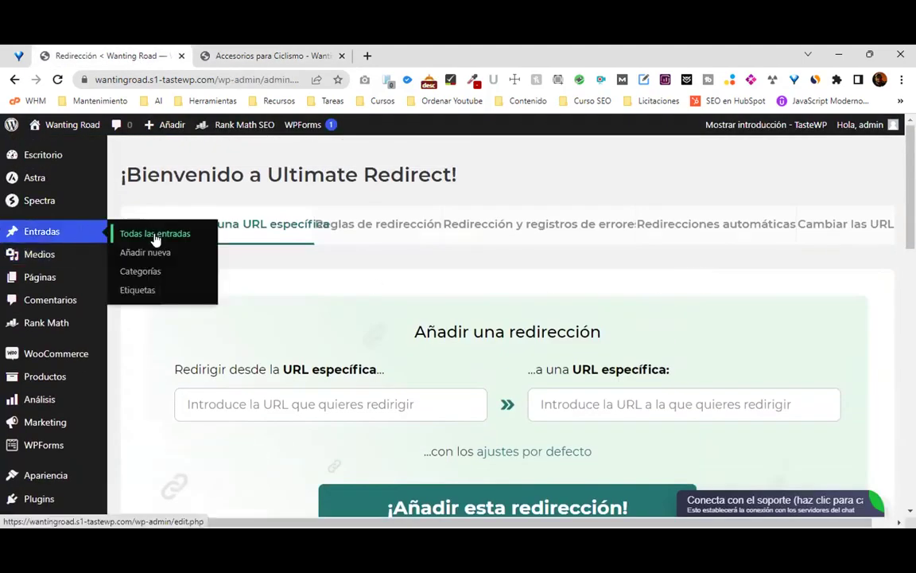
{"action": "left_click", "coordinate": [159, 254]}
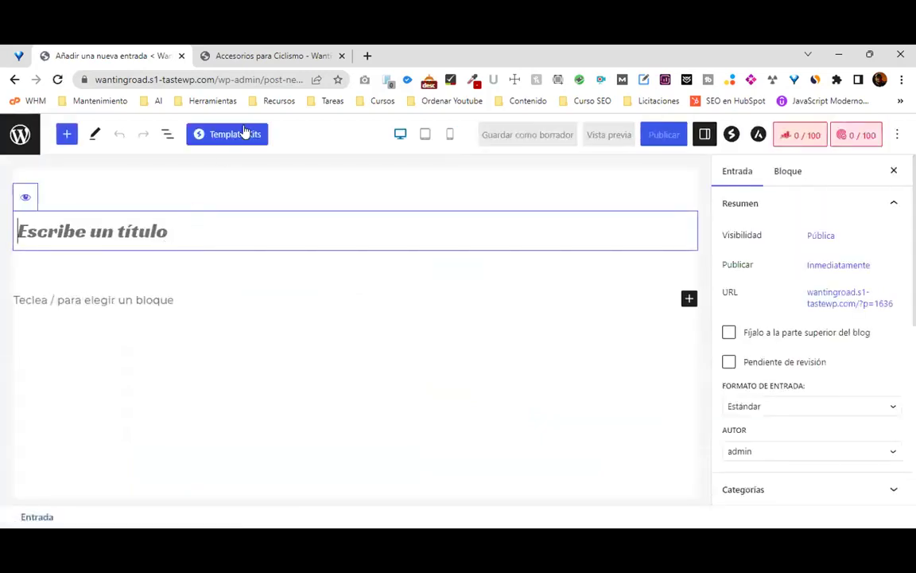
In a new browser tab, search Google for "comparacion shimano vs sram".
{"action": "left_click", "coordinate": [369, 58]}
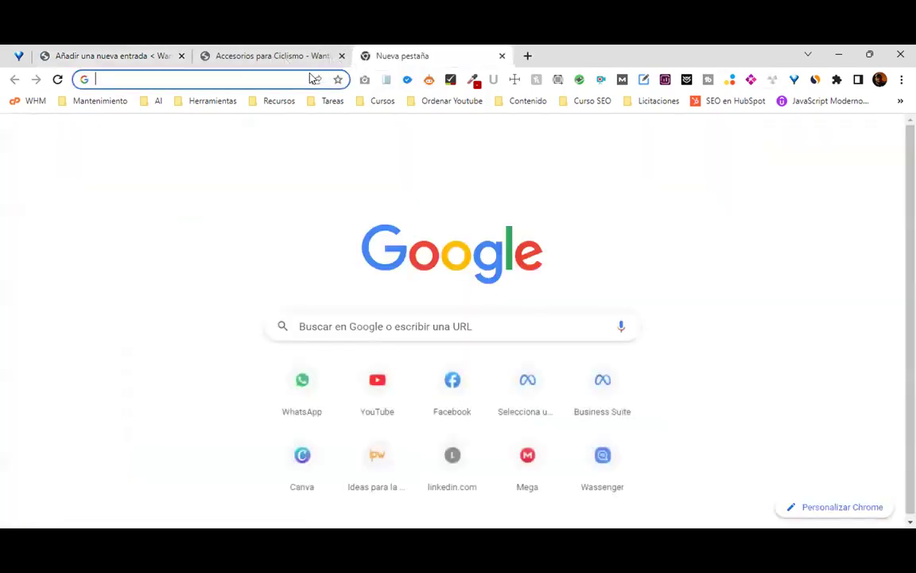
{"action": "left_click", "coordinate": [258, 79]}
{"action": "type", "text": "compa"}
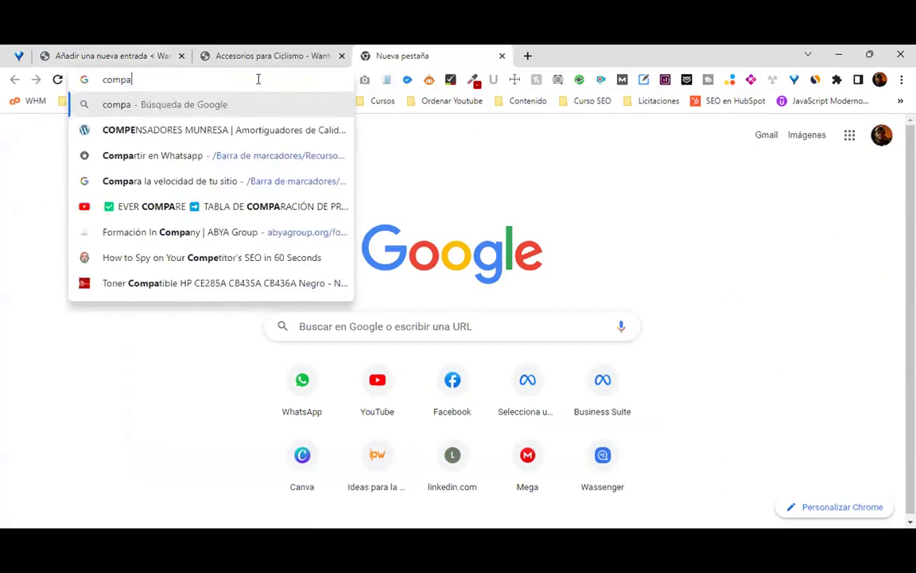
{"action": "type", "text": "racion entr"}
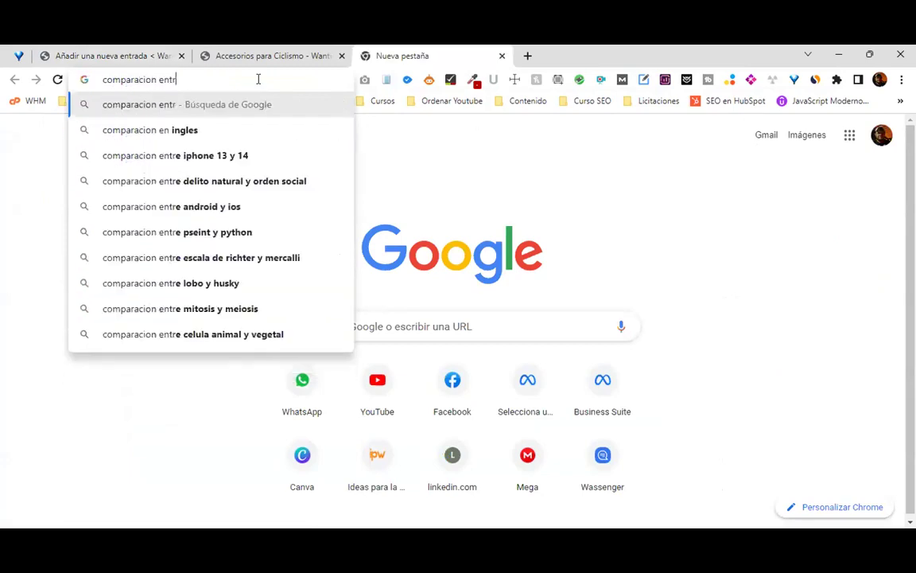
{"action": "type", "text": "e shimano"}
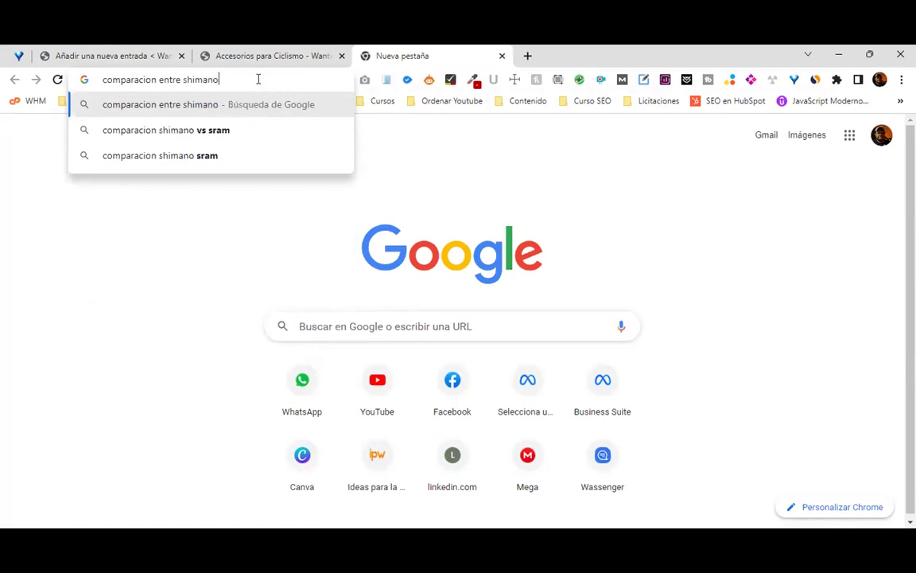
{"action": "left_click", "coordinate": [211, 130]}
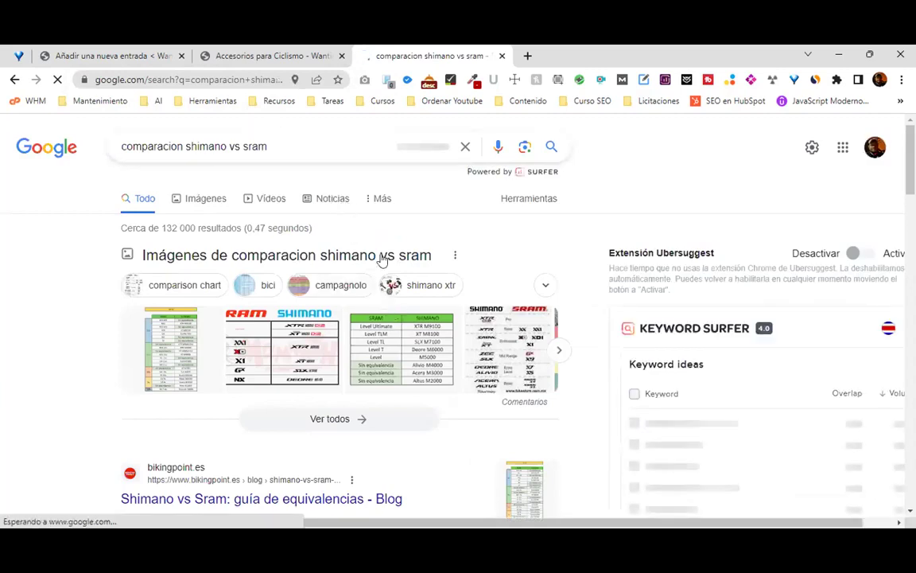
{"action": "scroll", "coordinate": [374, 302], "scroll_direction": "down", "scroll_amount": 2}
{"action": "scroll", "coordinate": [373, 309], "scroll_direction": "down", "scroll_amount": 1}
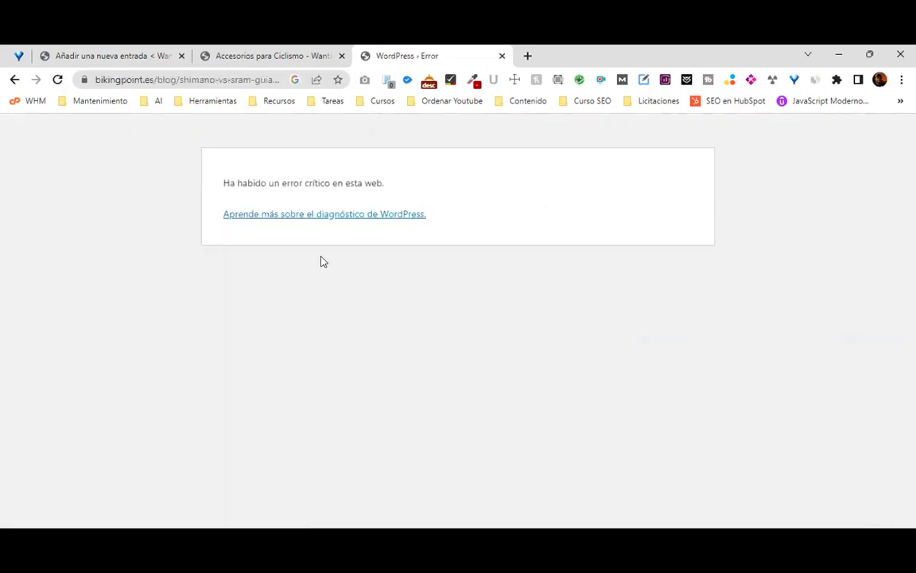
{"action": "left_click", "coordinate": [13, 80]}
Open the pedalia.cc result "SRAM vs Shimano: la guía completa" and read the start of the article.
{"action": "scroll", "coordinate": [541, 327], "scroll_direction": "down", "scroll_amount": 4}
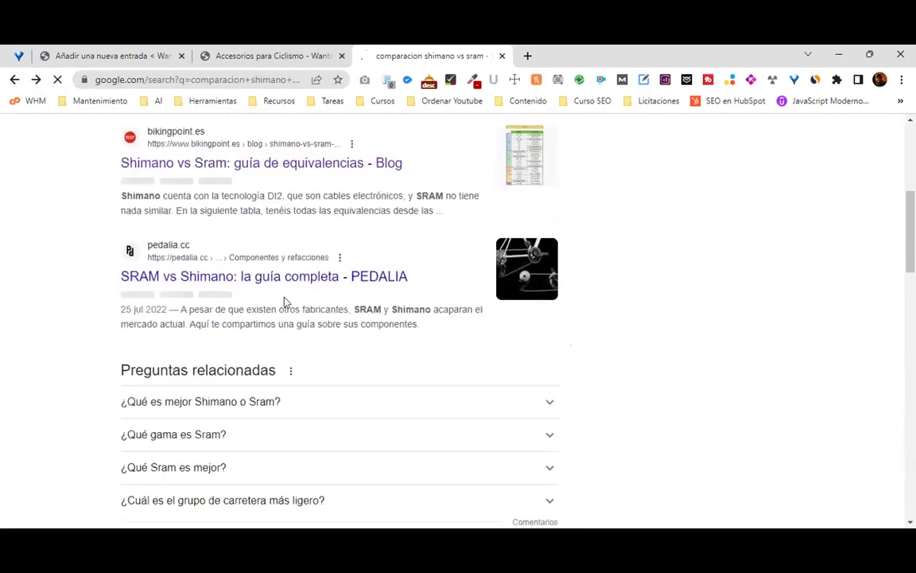
{"action": "left_click", "coordinate": [251, 279]}
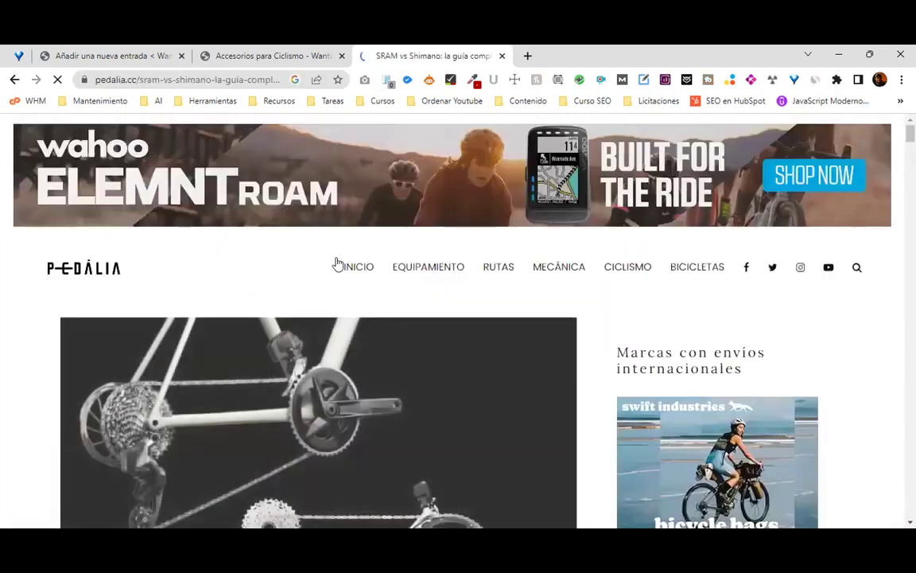
{"action": "scroll", "coordinate": [458, 275], "scroll_direction": "down", "scroll_amount": 6}
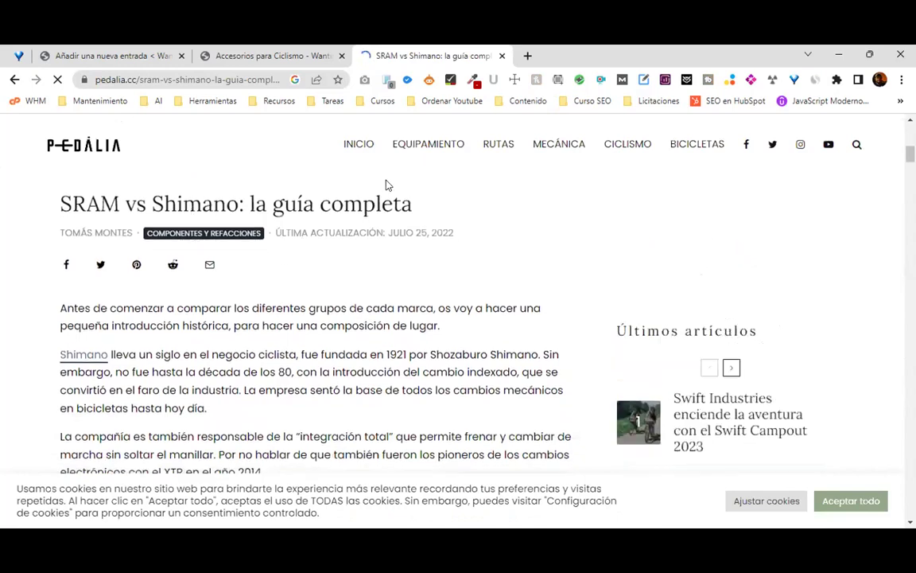
Copy the title "SRAM vs Shimano: la guía completa" from the pedalia.cc article and paste it into the new post.
{"action": "left_click_drag", "start_coordinate": [415, 202], "coordinate": [48, 208]}
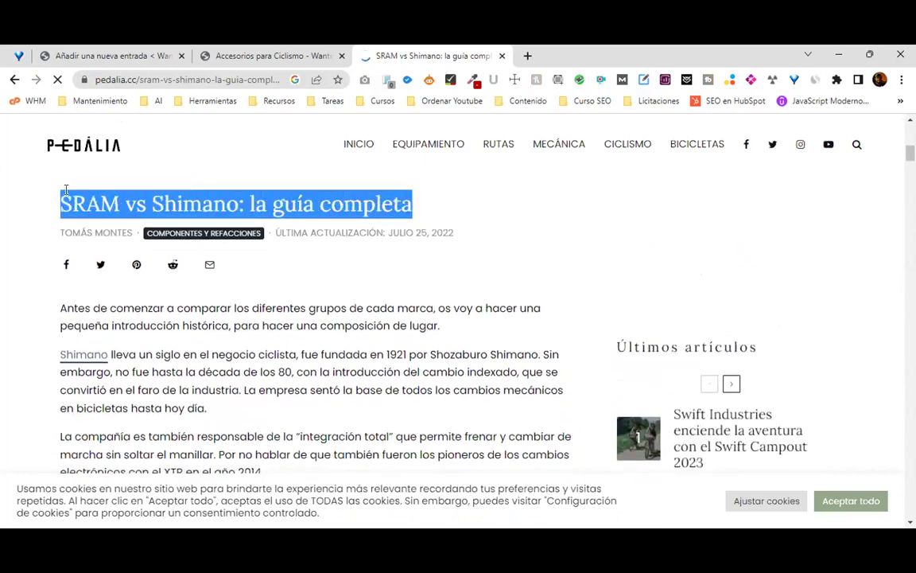
{"action": "left_click", "coordinate": [252, 53]}
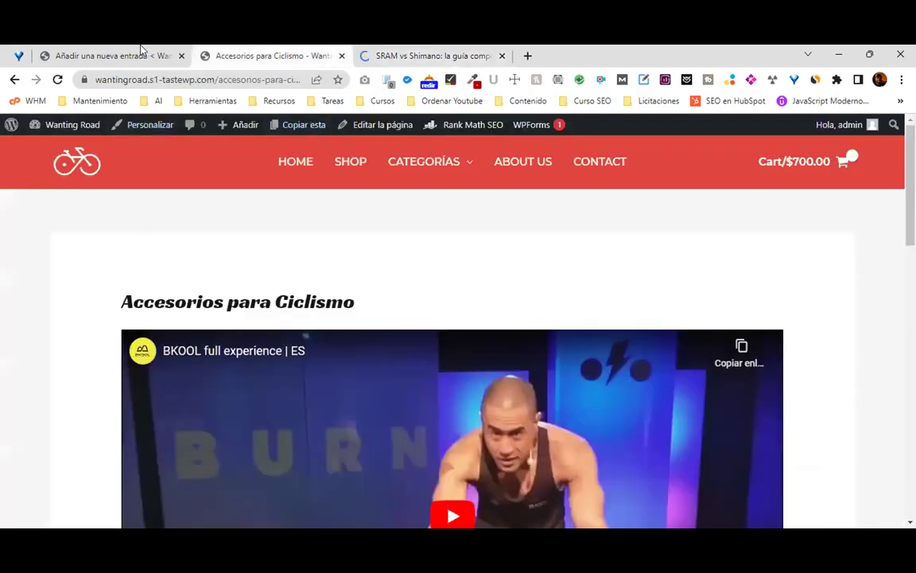
{"action": "left_click", "coordinate": [140, 53]}
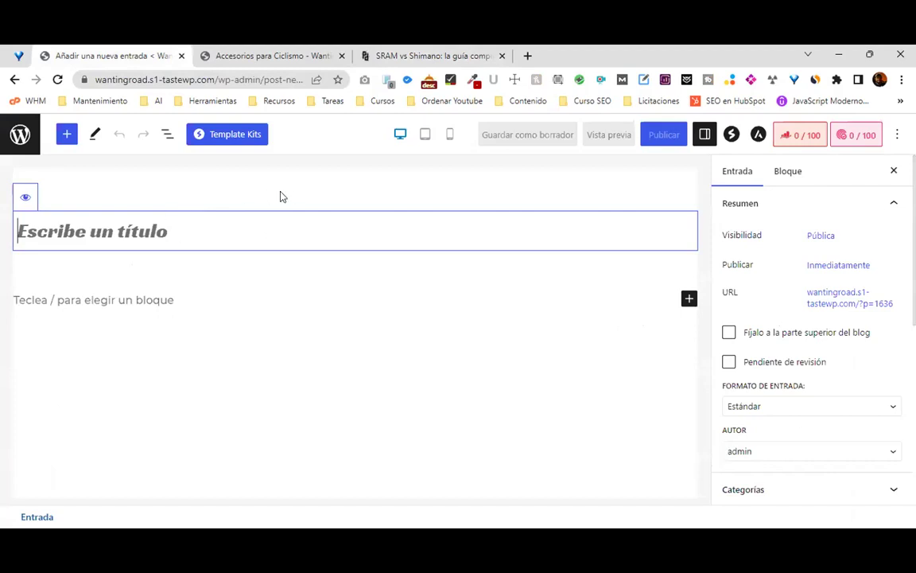
{"action": "key", "text": "ctrl+v"}
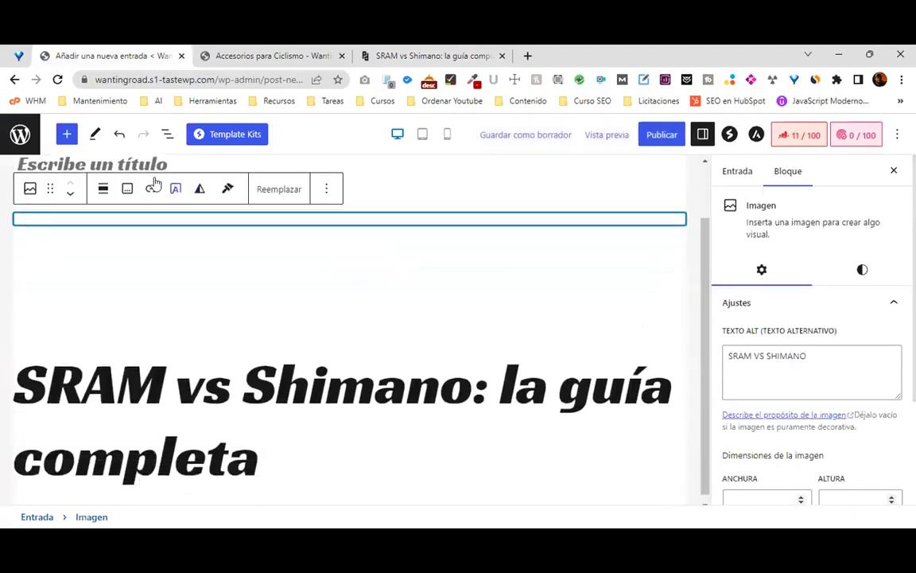
{"action": "scroll", "coordinate": [368, 265], "scroll_direction": "down", "scroll_amount": 5}
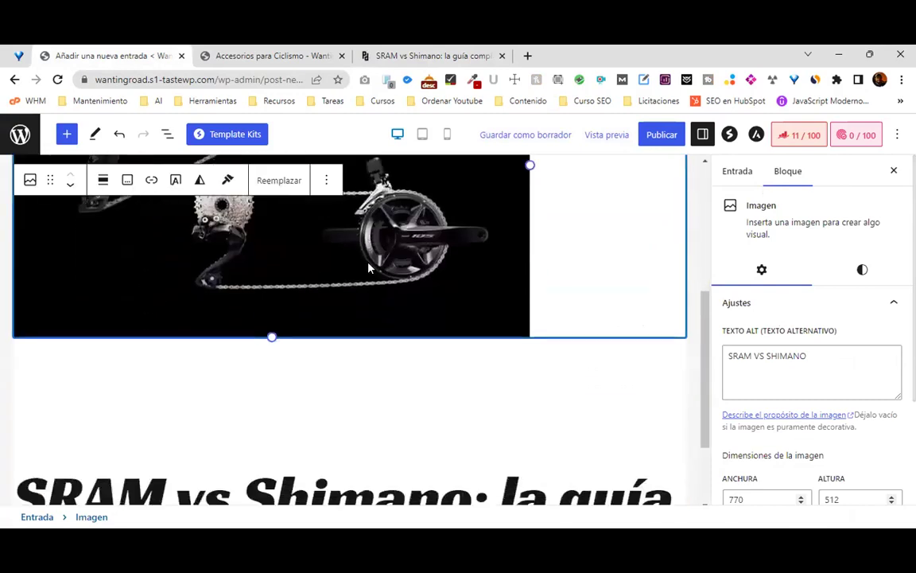
{"action": "scroll", "coordinate": [368, 265], "scroll_direction": "up", "scroll_amount": 5}
{"action": "scroll", "coordinate": [367, 266], "scroll_direction": "down", "scroll_amount": 2}
{"action": "scroll", "coordinate": [366, 267], "scroll_direction": "up", "scroll_amount": 2}
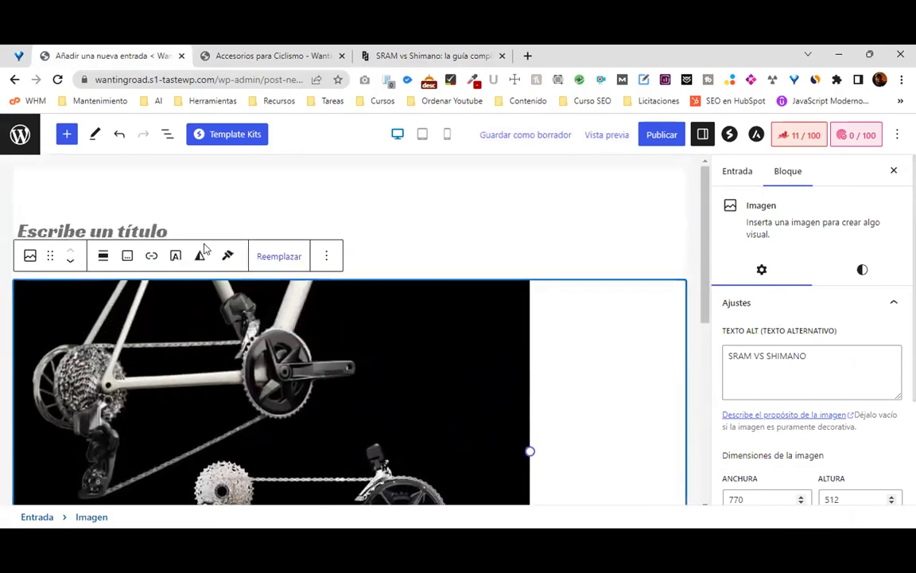
Try to paste the copied article title into the post's title field, and undo the paste.
{"action": "left_click", "coordinate": [246, 228]}
{"action": "key", "text": "ctrl+v"}
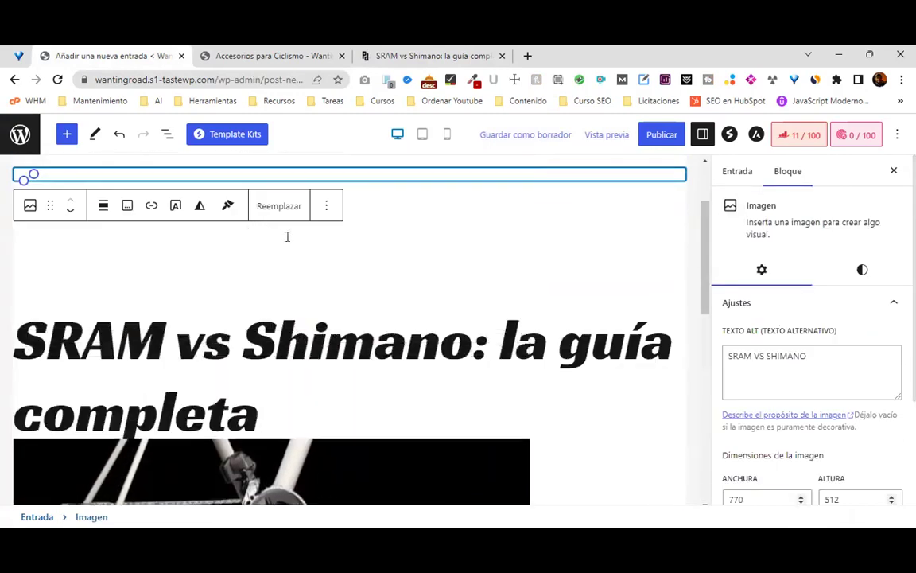
{"action": "key", "text": "ctrl+z"}
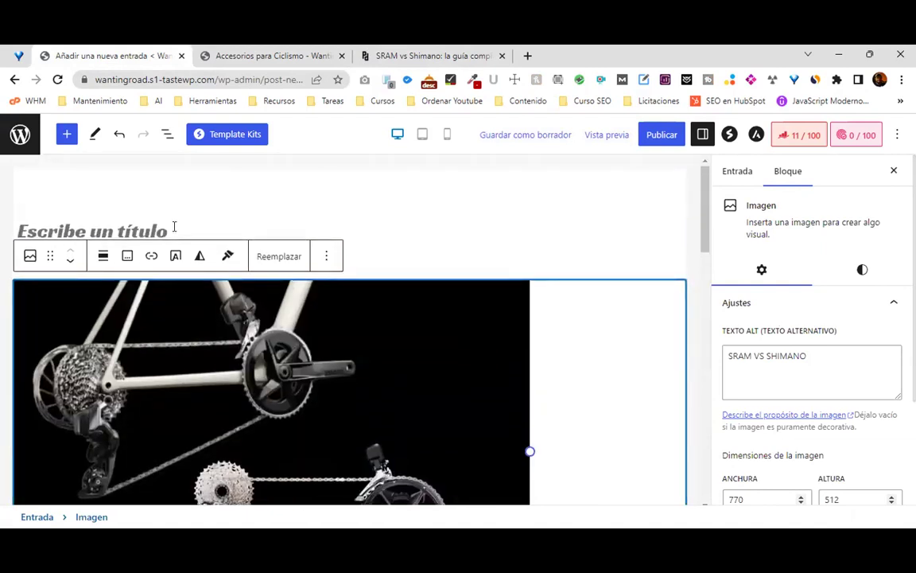
{"action": "left_click", "coordinate": [174, 230]}
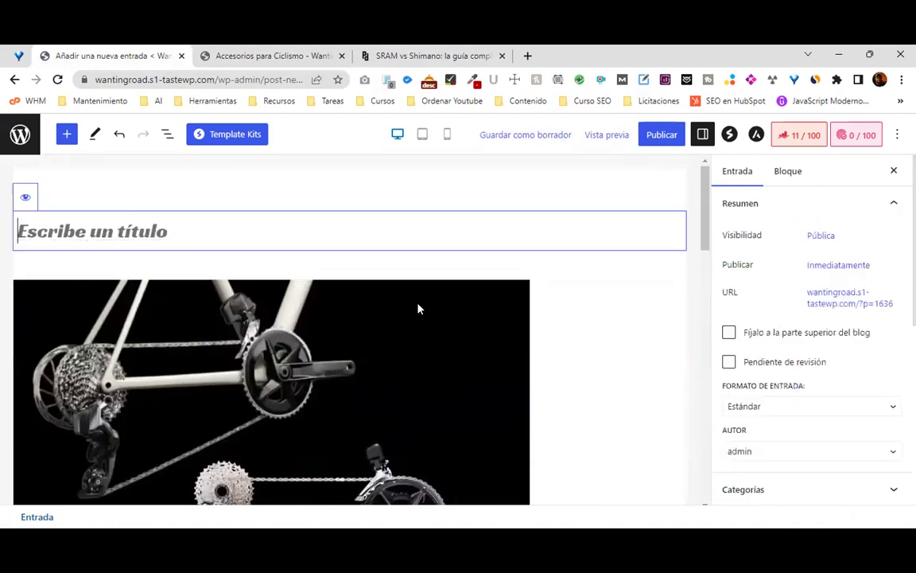
Delete the pasted image block directly below the post's title field.
{"action": "left_click", "coordinate": [359, 318]}
{"action": "left_click", "coordinate": [326, 255]}
{"action": "scroll", "coordinate": [365, 429], "scroll_direction": "down", "scroll_amount": 3}
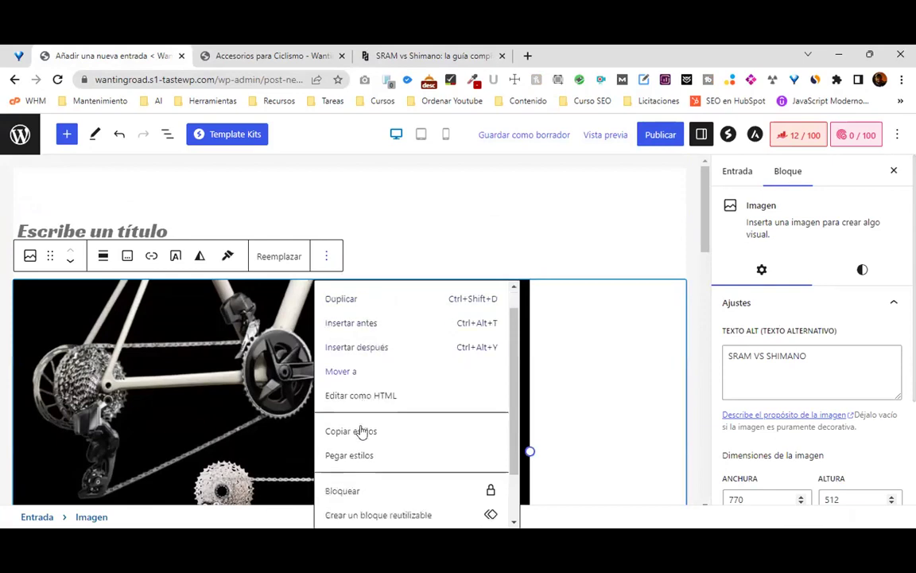
{"action": "left_click", "coordinate": [363, 509]}
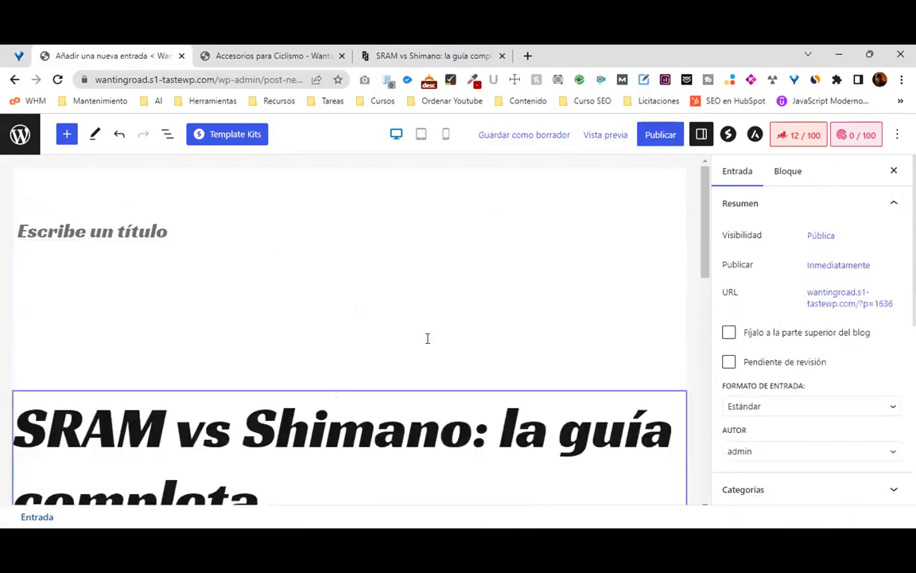
Copy the first two introductory paragraphs of the pedalia.cc article and paste them into the post body above the pasted heading.
{"action": "left_click", "coordinate": [422, 57]}
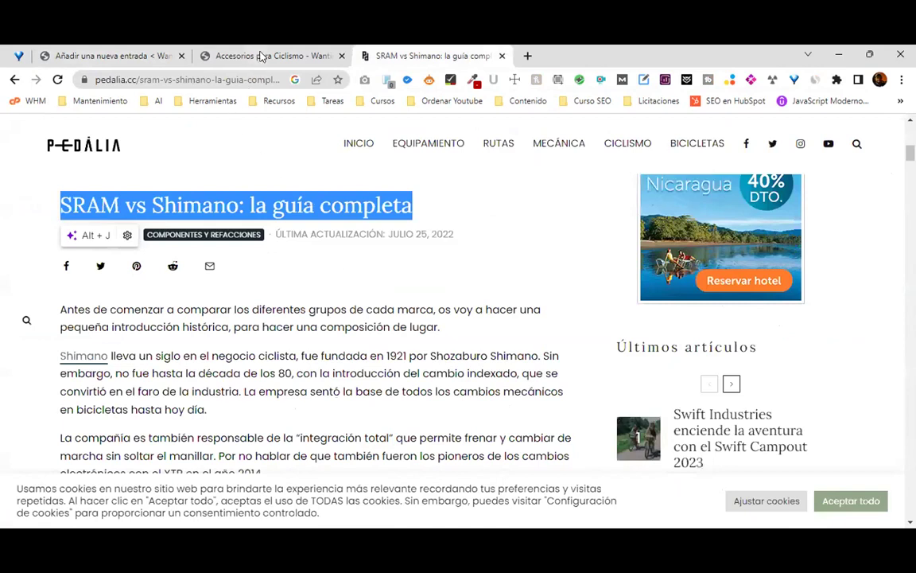
{"action": "left_click", "coordinate": [83, 288]}
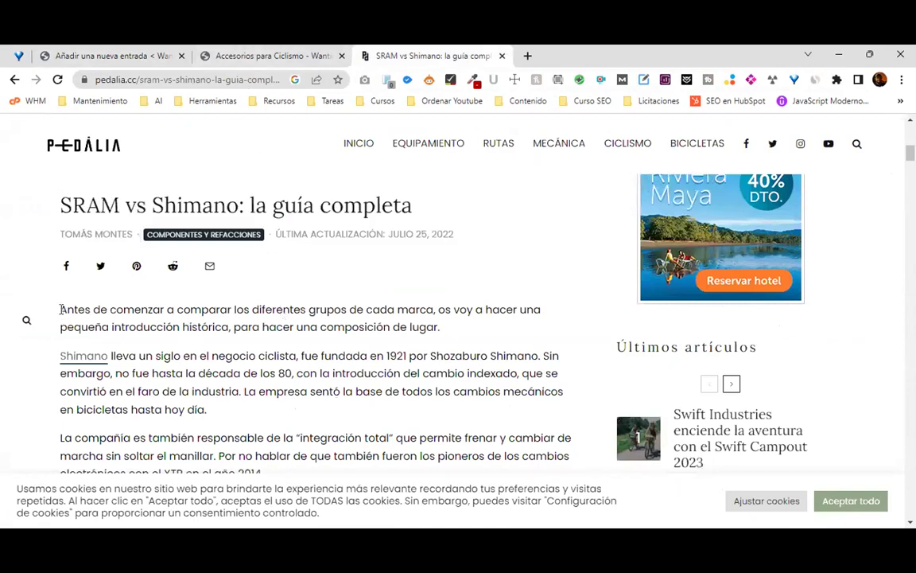
{"action": "left_click_drag", "start_coordinate": [57, 310], "coordinate": [219, 409]}
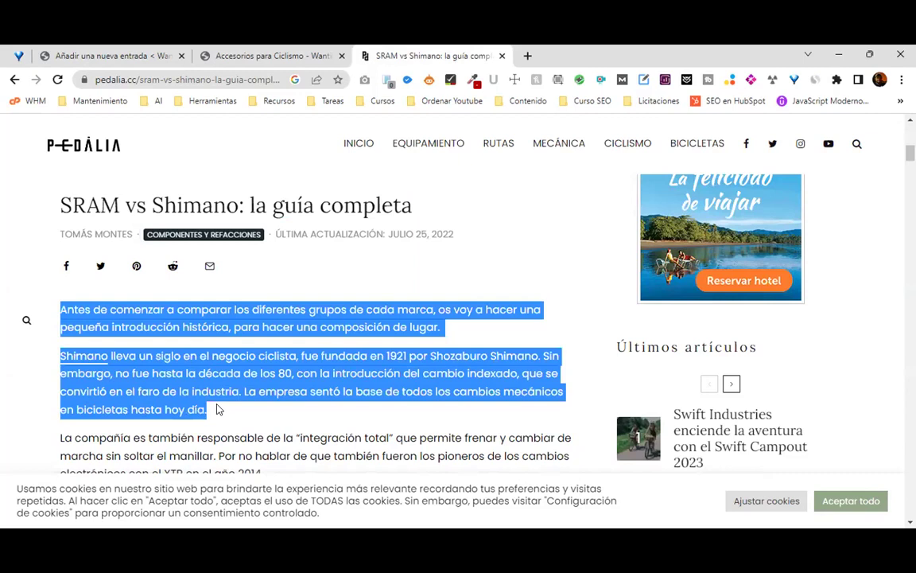
{"action": "left_click", "coordinate": [270, 56]}
{"action": "left_click", "coordinate": [128, 56]}
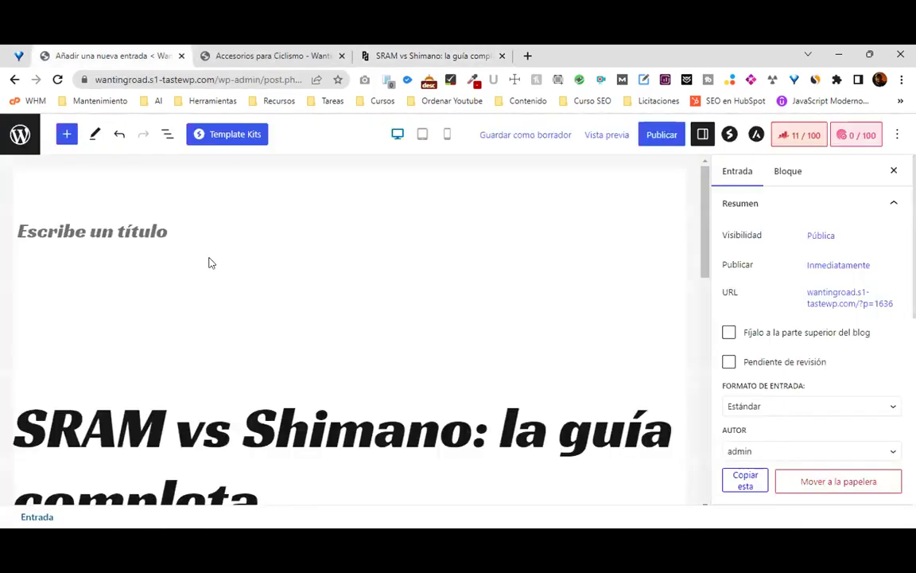
{"action": "left_click", "coordinate": [143, 360]}
{"action": "type", "text": "Componentes y refacciones Antes de comenzar a comparar los diferentes grupos de cada marca, os voy a hacer una pequeña introducción histórica, lleva un siglo en el negocio ciclista, fue fundada en 1921 por Shozaburo Shimano. Sin embargo, no fue hasta la década de los 80, con la introducción del cambio indexado, que se convirtió en el faro de la industria. La empresa sentó la base de todos los cambios mecánicos en bicicletas hasta hoy día."}
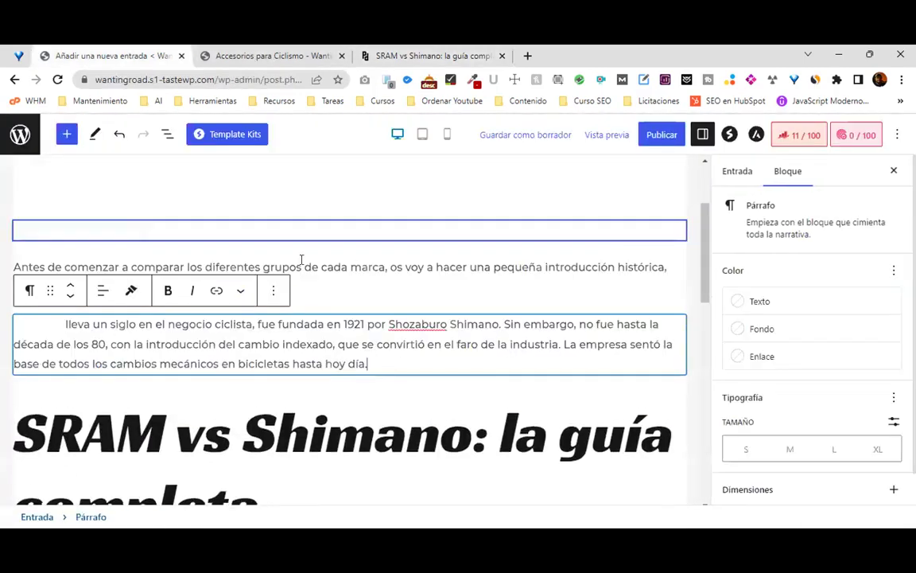
Move the text "SRAM vs Shimano: la guía completa" from the first H1 heading block into the post's title field.
{"action": "left_click_drag", "start_coordinate": [45, 461], "coordinate": [169, 457]}
{"action": "left_click", "coordinate": [85, 459]}
{"action": "left_click_drag", "start_coordinate": [14, 461], "coordinate": [676, 469]}
{"action": "scroll", "coordinate": [483, 392], "scroll_direction": "down", "scroll_amount": 2}
{"action": "left_click_drag", "start_coordinate": [280, 409], "coordinate": [24, 338]}
{"action": "key", "text": "ctrl+c"}
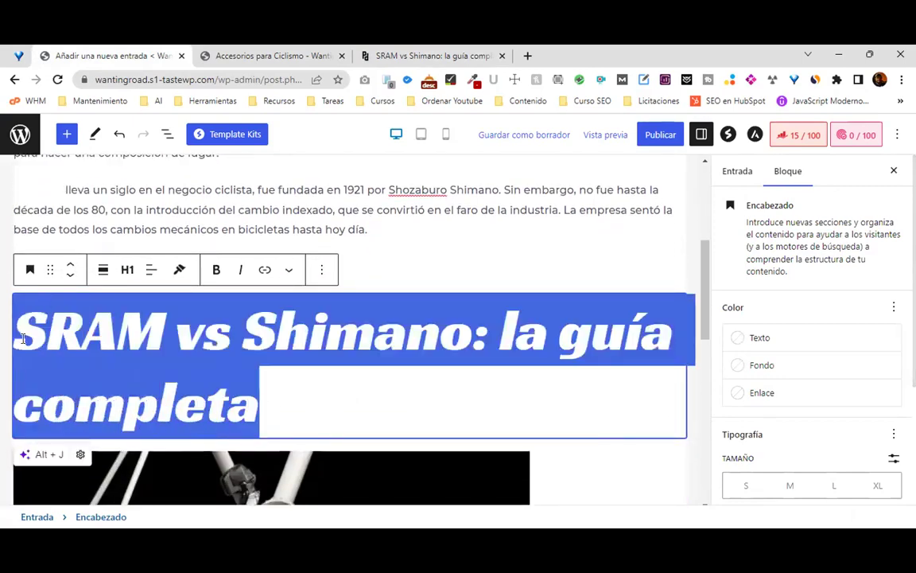
{"action": "scroll", "coordinate": [25, 341], "scroll_direction": "up", "scroll_amount": 1}
{"action": "key", "text": "BackSpace"}
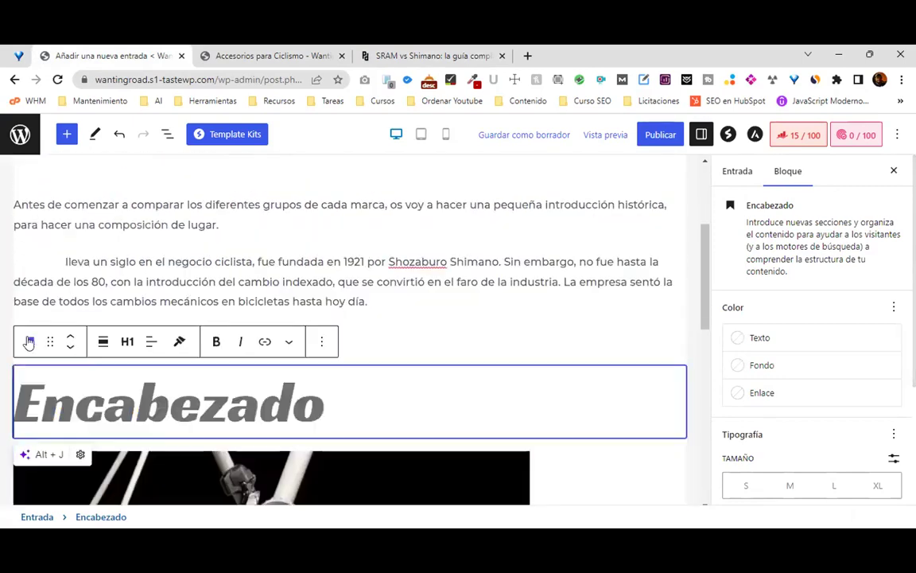
{"action": "scroll", "coordinate": [117, 220], "scroll_direction": "up", "scroll_amount": 3}
{"action": "left_click", "coordinate": [131, 233]}
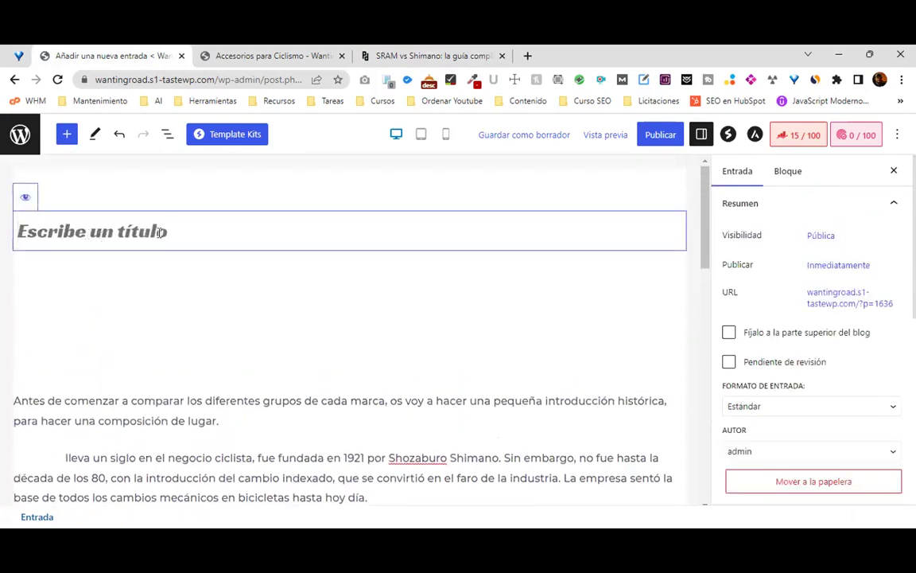
{"action": "key", "text": "ctrl+v"}
Delete the remaining bicycle drivetrain image block below the emptied heading.
{"action": "scroll", "coordinate": [490, 306], "scroll_direction": "down", "scroll_amount": 5}
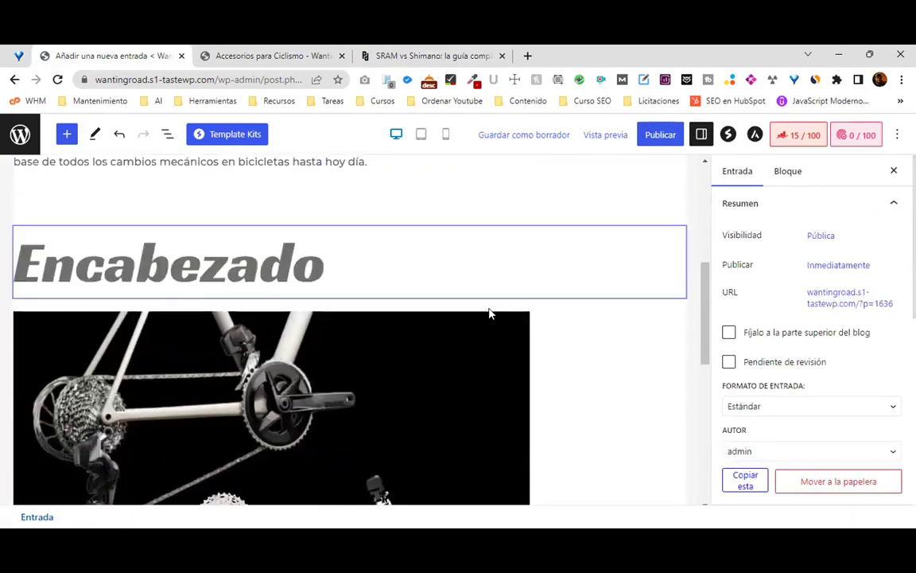
{"action": "scroll", "coordinate": [489, 314], "scroll_direction": "down", "scroll_amount": 1}
{"action": "left_click", "coordinate": [433, 302]}
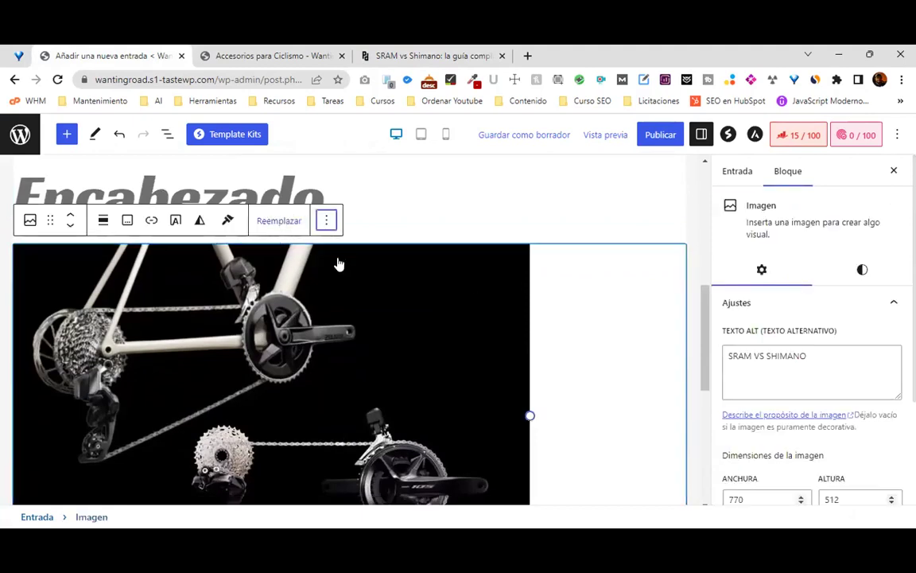
{"action": "left_click", "coordinate": [326, 220]}
{"action": "scroll", "coordinate": [360, 510], "scroll_direction": "down", "scroll_amount": 1}
{"action": "key", "text": "shift+alt+z"}
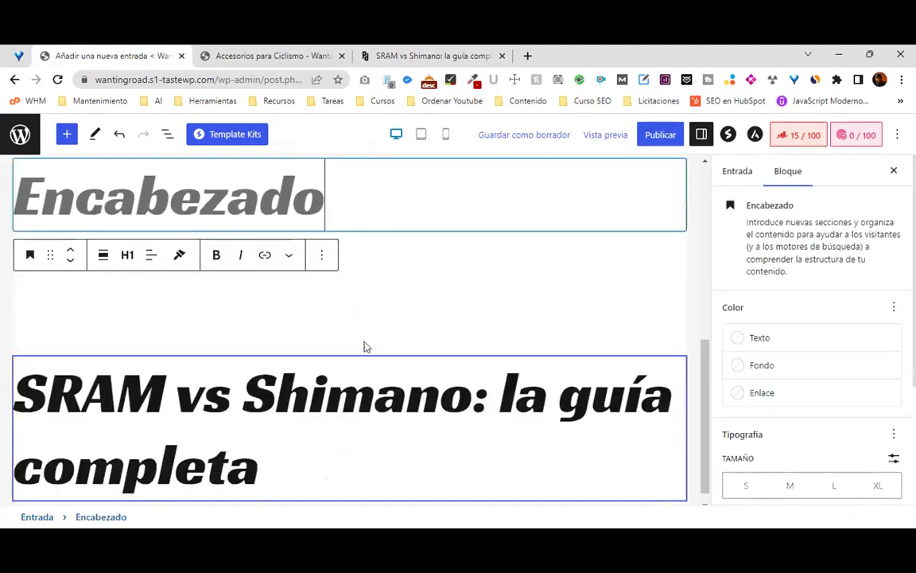
Delete the duplicate "SRAM vs Shimano: la guía completa" heading block and the empty heading block.
{"action": "left_click", "coordinate": [440, 394]}
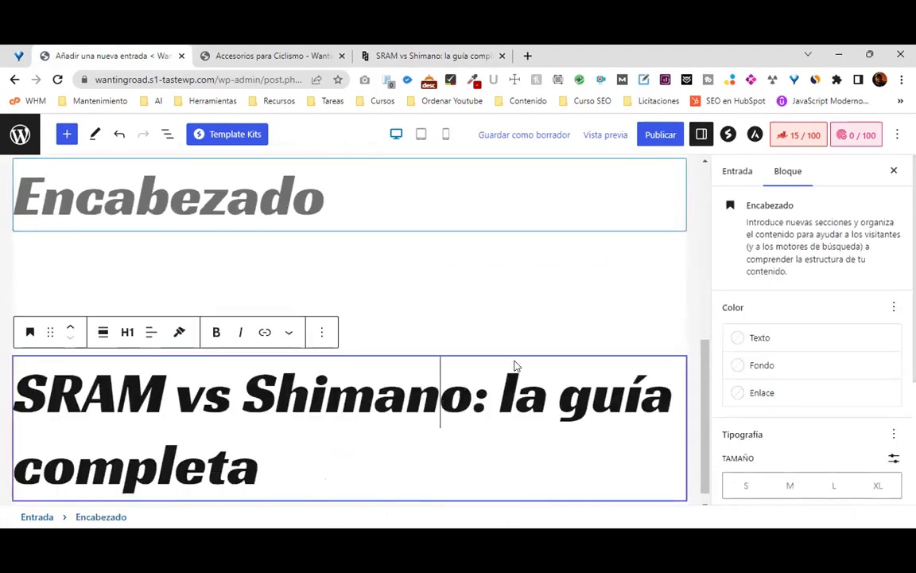
{"action": "left_click", "coordinate": [322, 332]}
{"action": "scroll", "coordinate": [370, 296], "scroll_direction": "down", "scroll_amount": 1}
{"action": "left_click", "coordinate": [363, 293]}
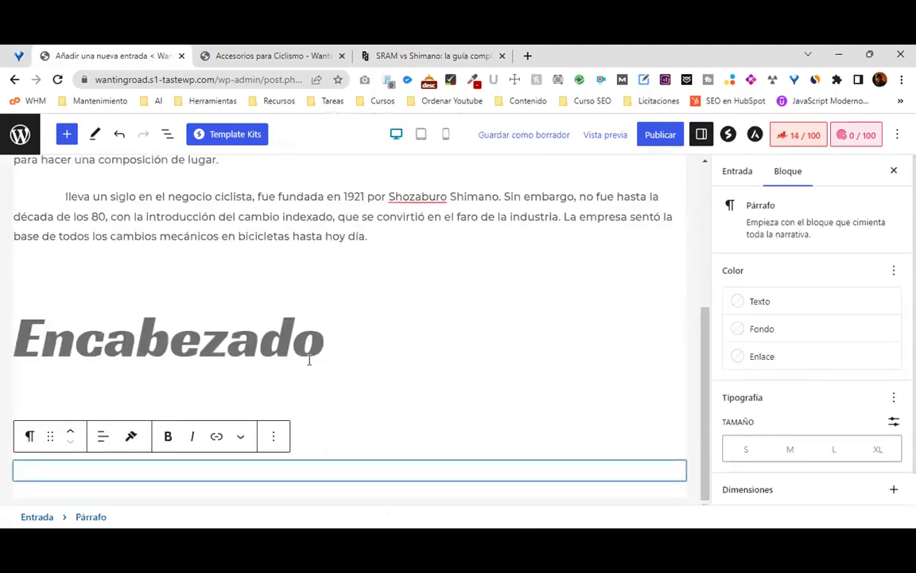
{"action": "left_click", "coordinate": [354, 329]}
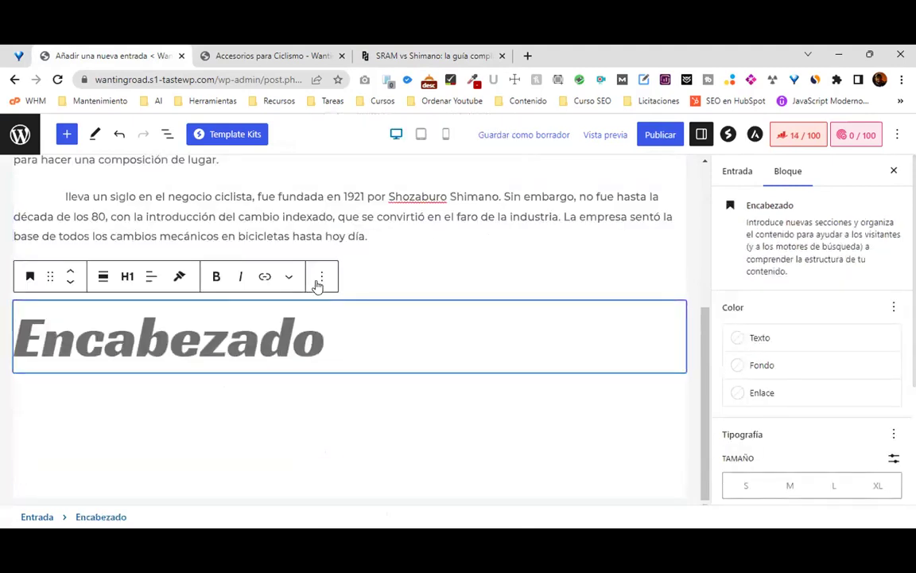
{"action": "left_click", "coordinate": [321, 276]}
{"action": "scroll", "coordinate": [359, 398], "scroll_direction": "down", "scroll_amount": 3}
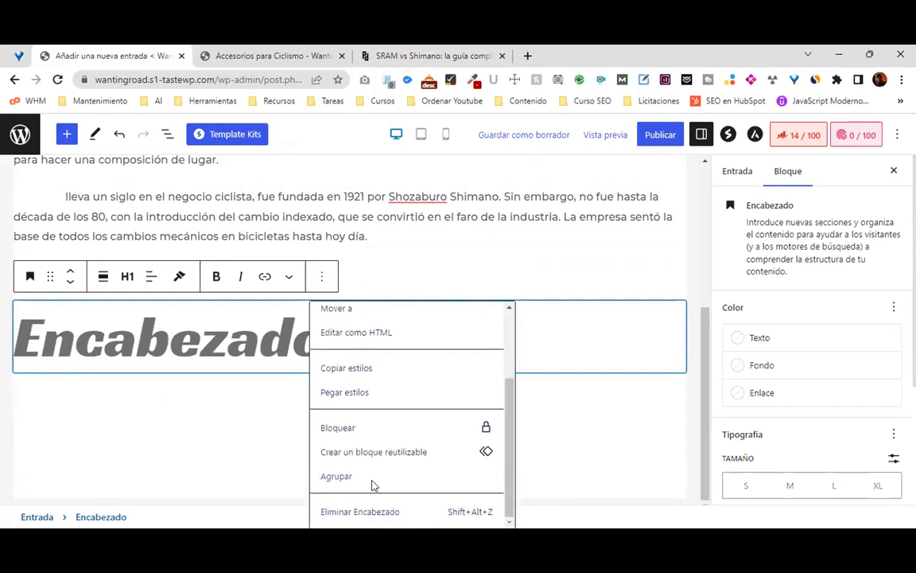
{"action": "left_click", "coordinate": [367, 512]}
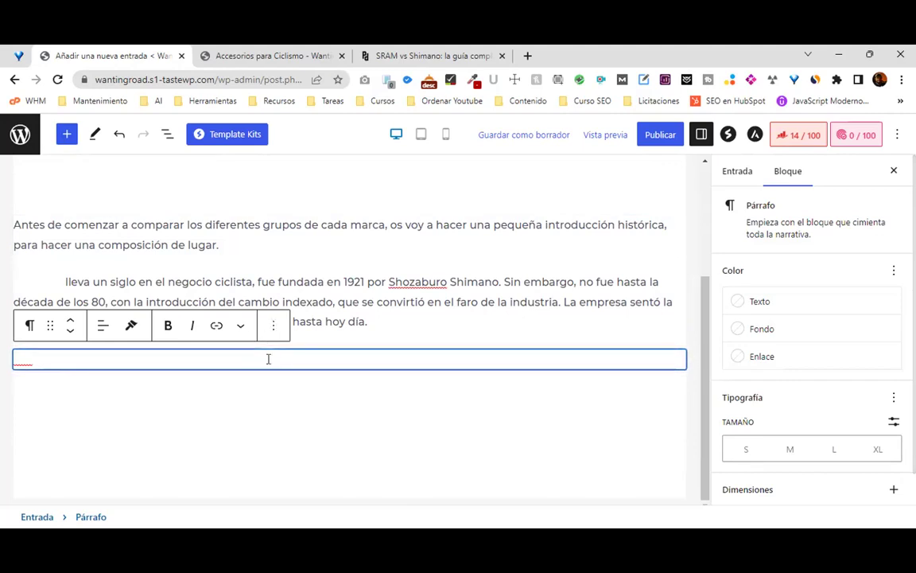
Search the blocks for "PROD" and insert a "Productos elegidos manualmente" block below the introductory paragraphs.
{"action": "type", "text": "/"}
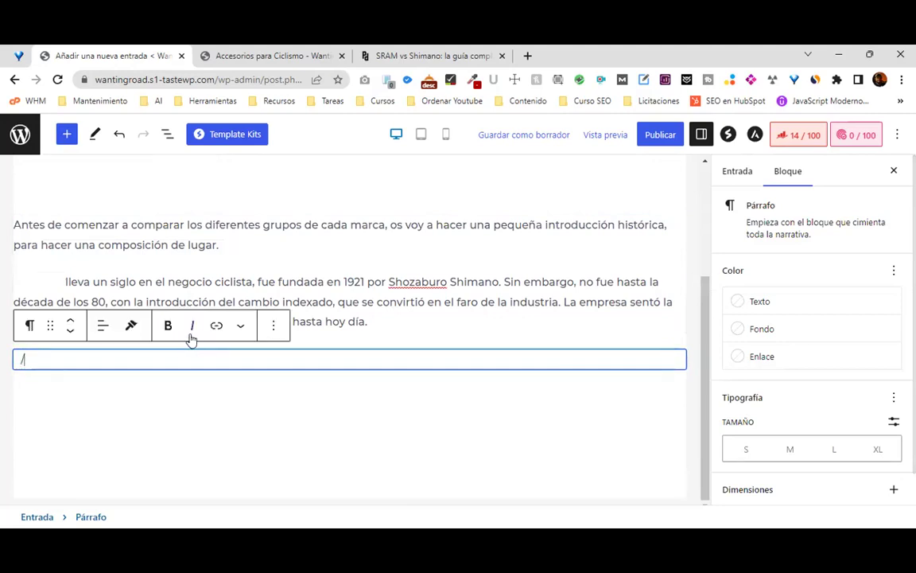
{"action": "left_click", "coordinate": [67, 134]}
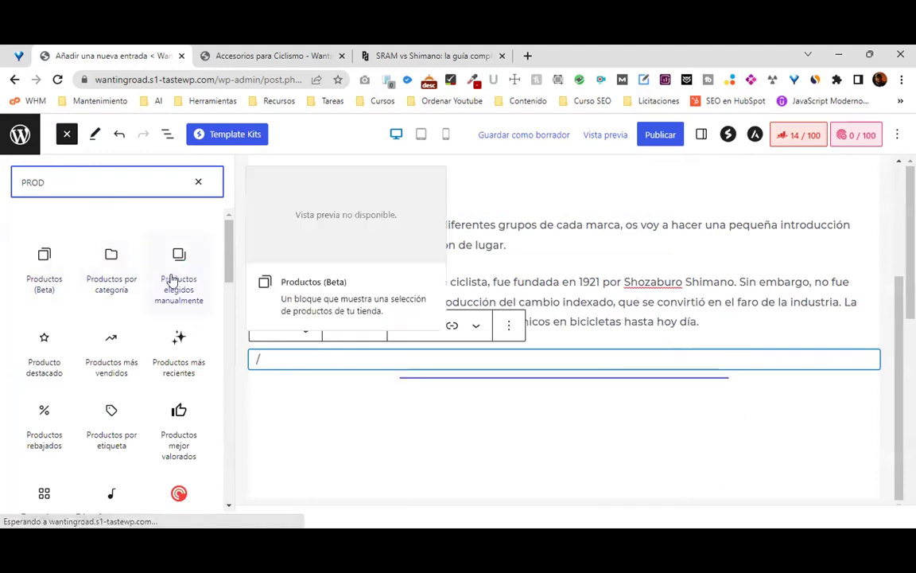
{"action": "left_click", "coordinate": [179, 274]}
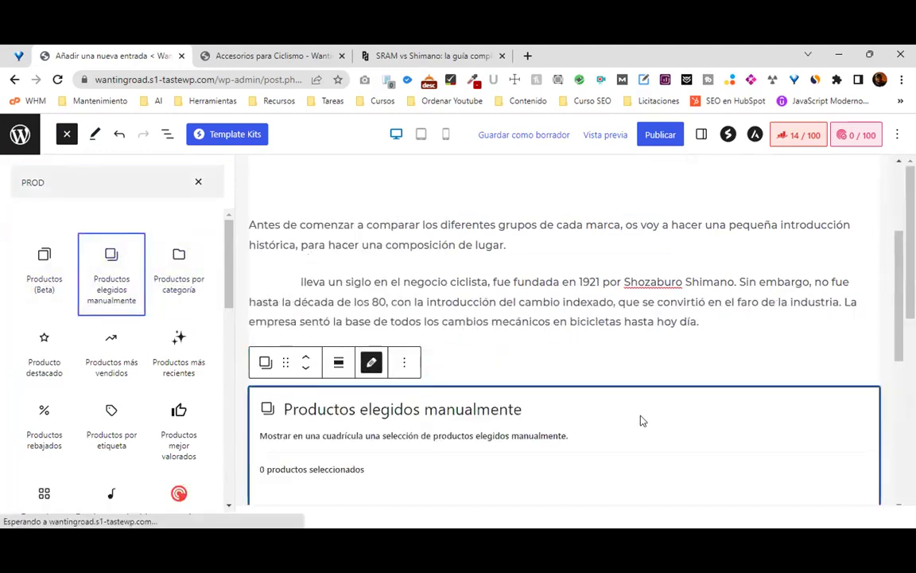
Choose Bicycle Gloves Gold and Bicycle Gloves Red as the products shown in the hand-picked products block.
{"action": "scroll", "coordinate": [642, 420], "scroll_direction": "down", "scroll_amount": 5}
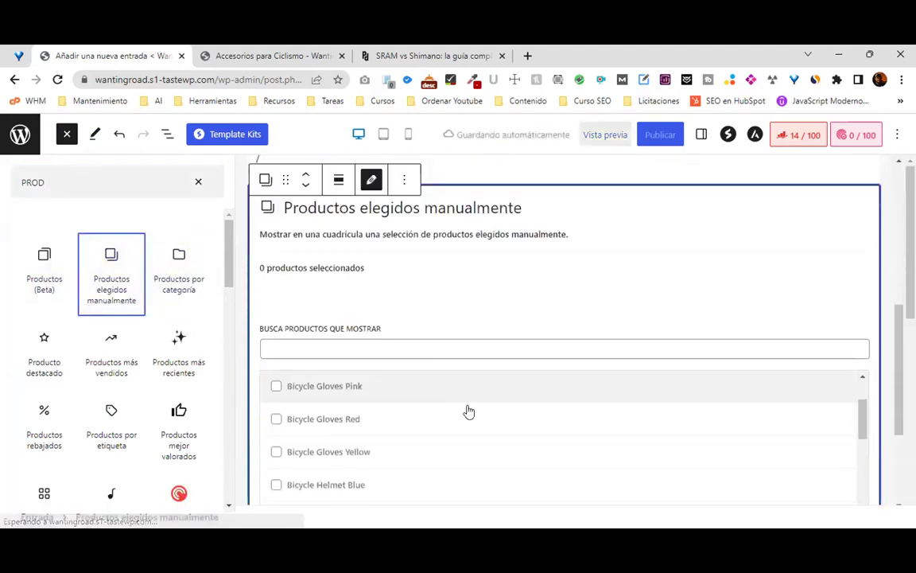
{"action": "scroll", "coordinate": [470, 411], "scroll_direction": "up", "scroll_amount": 2}
{"action": "left_click", "coordinate": [276, 420]}
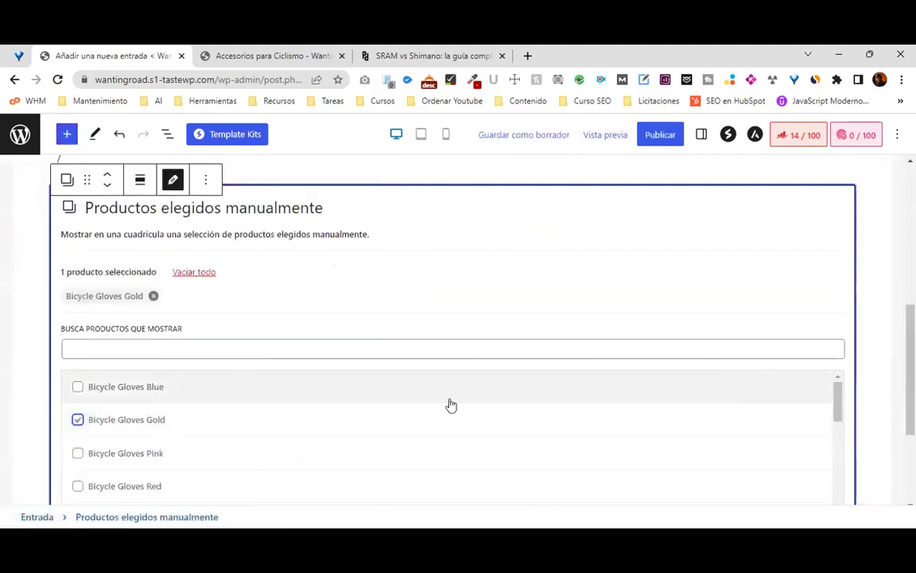
{"action": "scroll", "coordinate": [451, 405], "scroll_direction": "down", "scroll_amount": 2}
{"action": "left_click", "coordinate": [78, 419]}
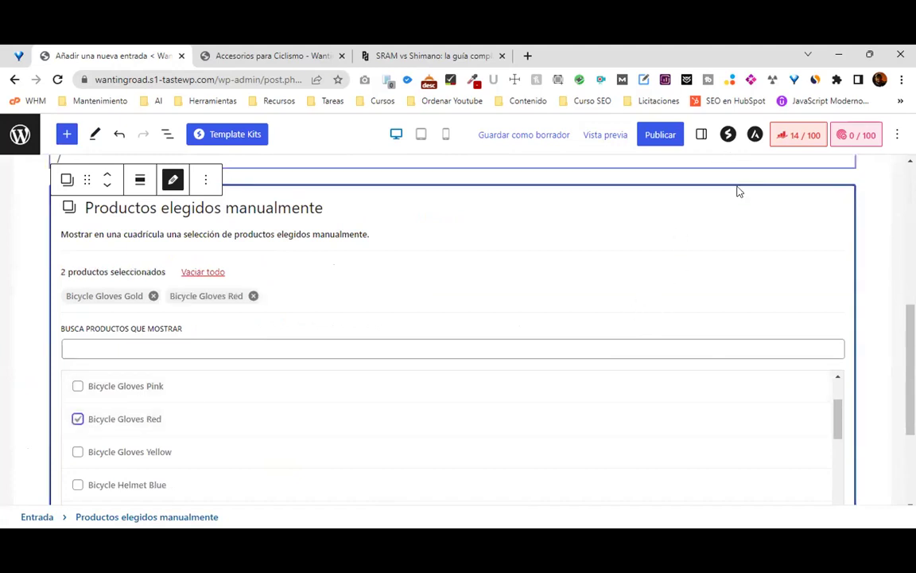
{"action": "left_click", "coordinate": [873, 253]}
Preview the post in a new tab and examine the hand-picked glove products below the introductory paragraphs.
{"action": "scroll", "coordinate": [873, 205], "scroll_direction": "up", "scroll_amount": 5}
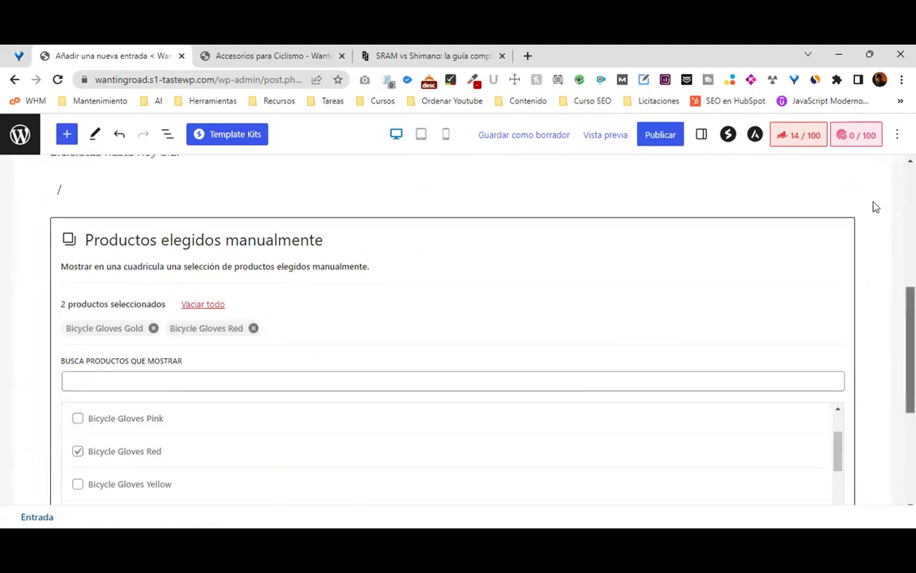
{"action": "left_click", "coordinate": [580, 137]}
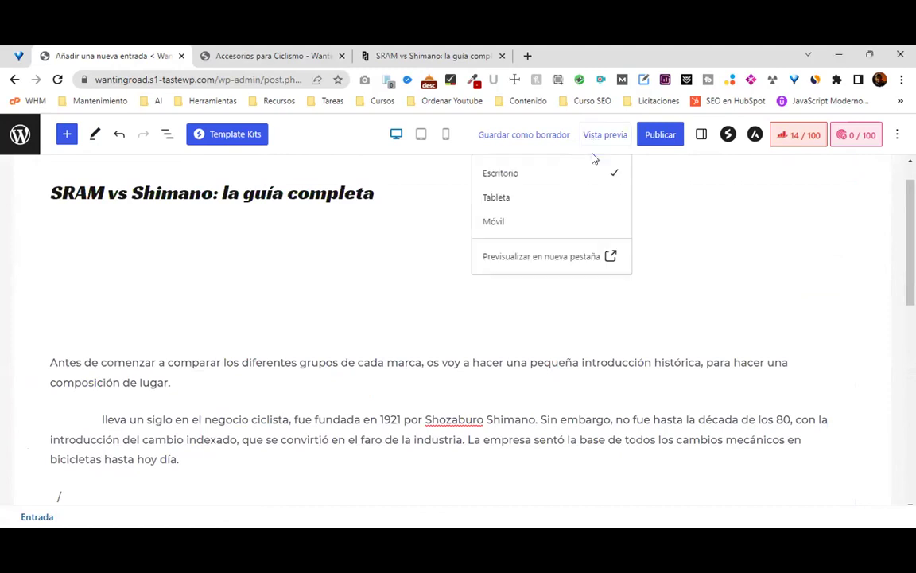
{"action": "left_click", "coordinate": [549, 257]}
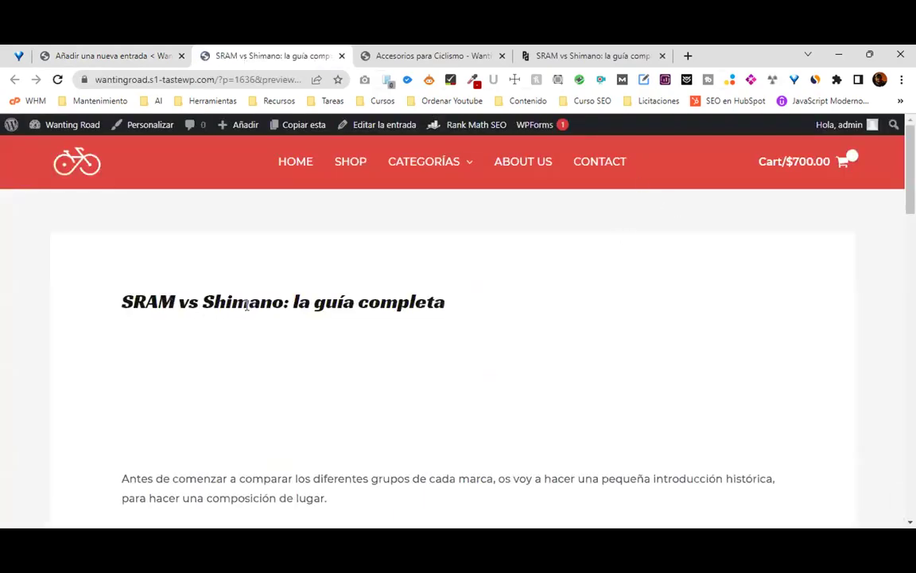
{"action": "scroll", "coordinate": [279, 295], "scroll_direction": "down", "scroll_amount": 5}
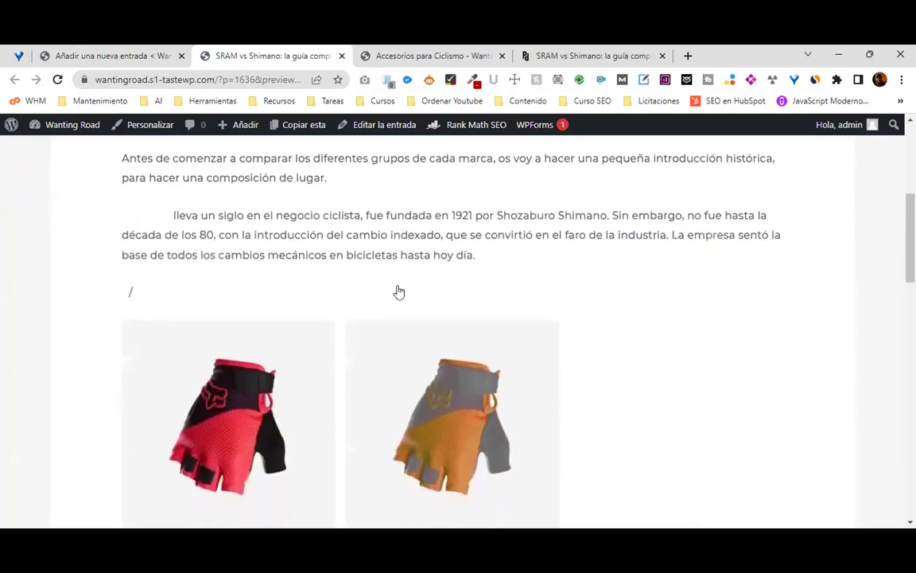
{"action": "scroll", "coordinate": [298, 352], "scroll_direction": "down", "scroll_amount": 1}
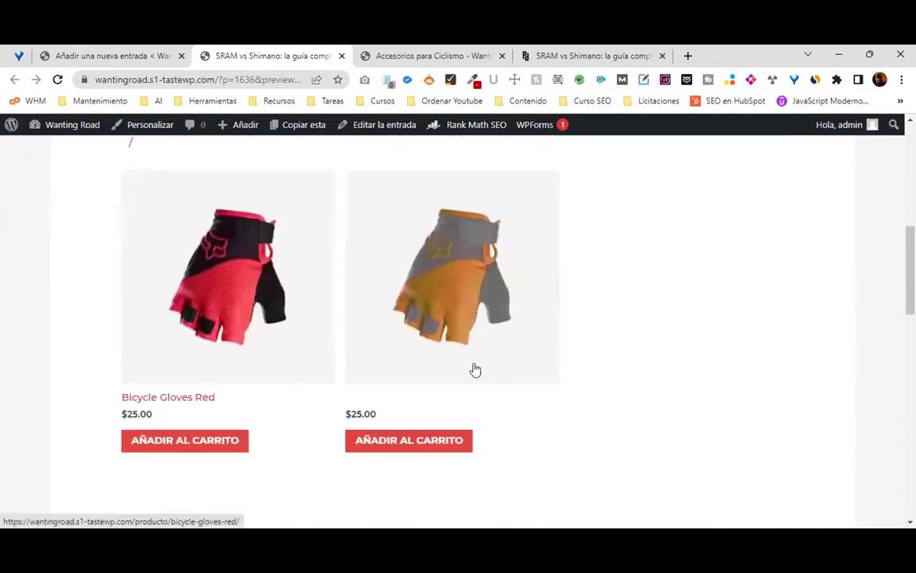
{"action": "scroll", "coordinate": [760, 359], "scroll_direction": "up", "scroll_amount": 6}
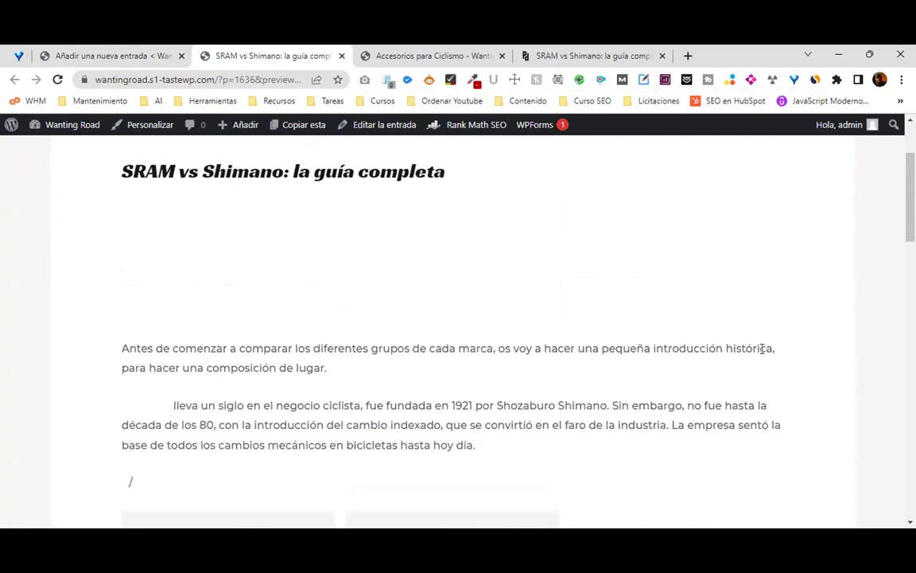
{"action": "scroll", "coordinate": [529, 292], "scroll_direction": "down", "scroll_amount": 4}
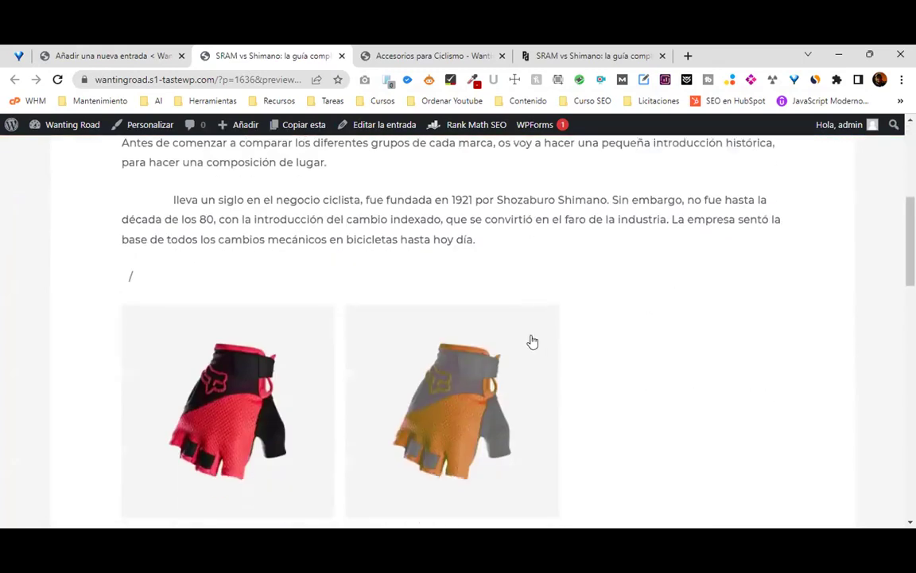
{"action": "scroll", "coordinate": [309, 197], "scroll_direction": "up", "scroll_amount": 3}
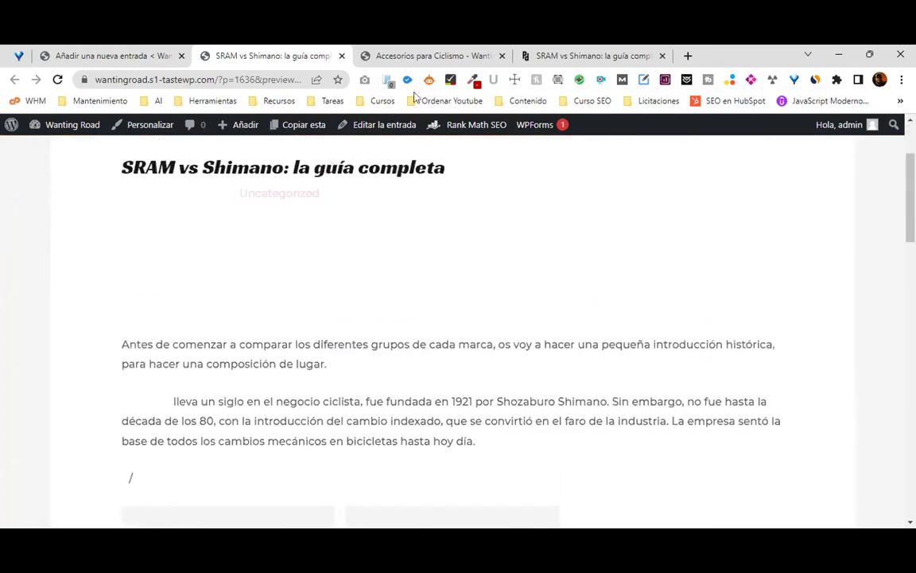
Review the layout of the Pedália reference article, from its introduction through the comparison sections to the newsletter form.
{"action": "left_click", "coordinate": [394, 57]}
{"action": "key", "text": "ctrl+Tab"}
{"action": "scroll", "coordinate": [482, 295], "scroll_direction": "down", "scroll_amount": 6}
{"action": "scroll", "coordinate": [481, 295], "scroll_direction": "down", "scroll_amount": 15}
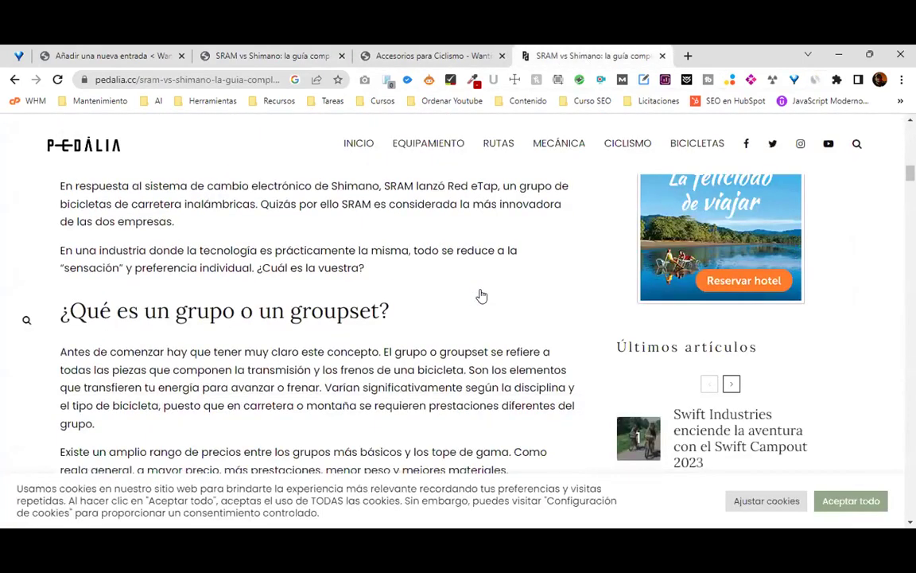
{"action": "scroll", "coordinate": [481, 296], "scroll_direction": "down", "scroll_amount": 2}
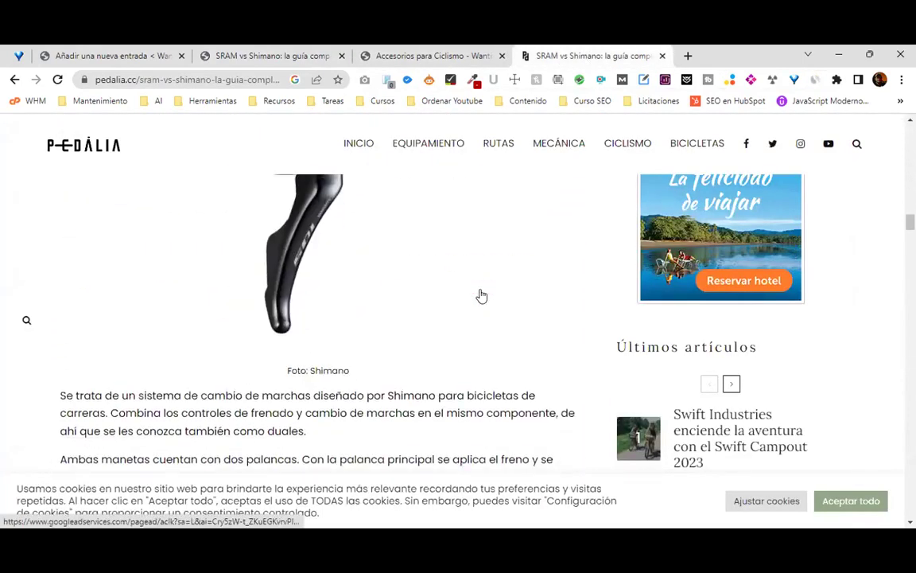
{"action": "scroll", "coordinate": [481, 295], "scroll_direction": "down", "scroll_amount": 10}
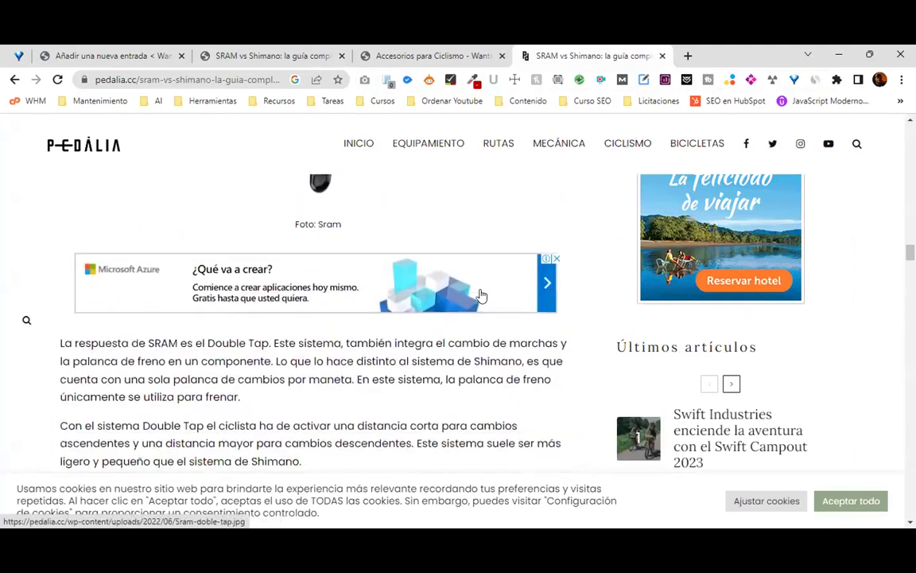
{"action": "scroll", "coordinate": [483, 293], "scroll_direction": "down", "scroll_amount": 10}
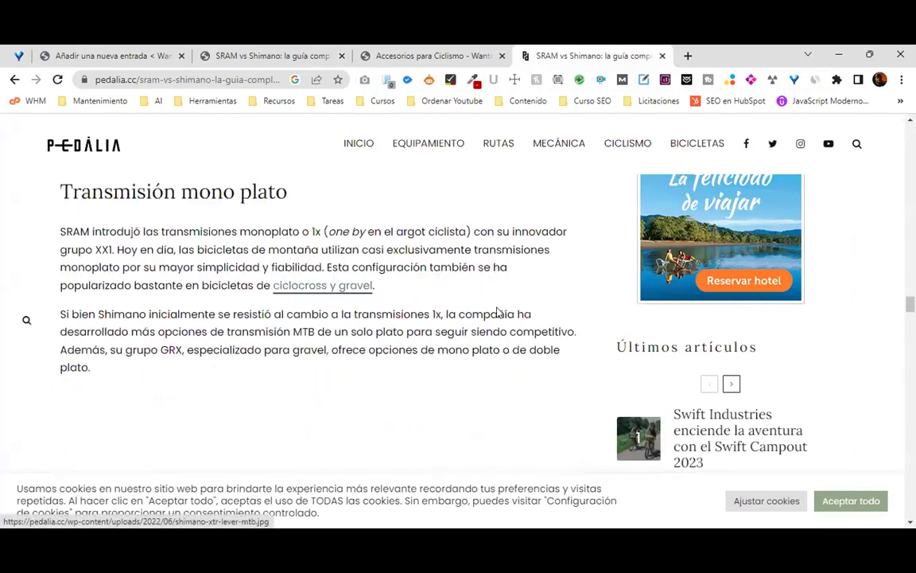
{"action": "scroll", "coordinate": [501, 320], "scroll_direction": "down", "scroll_amount": 10}
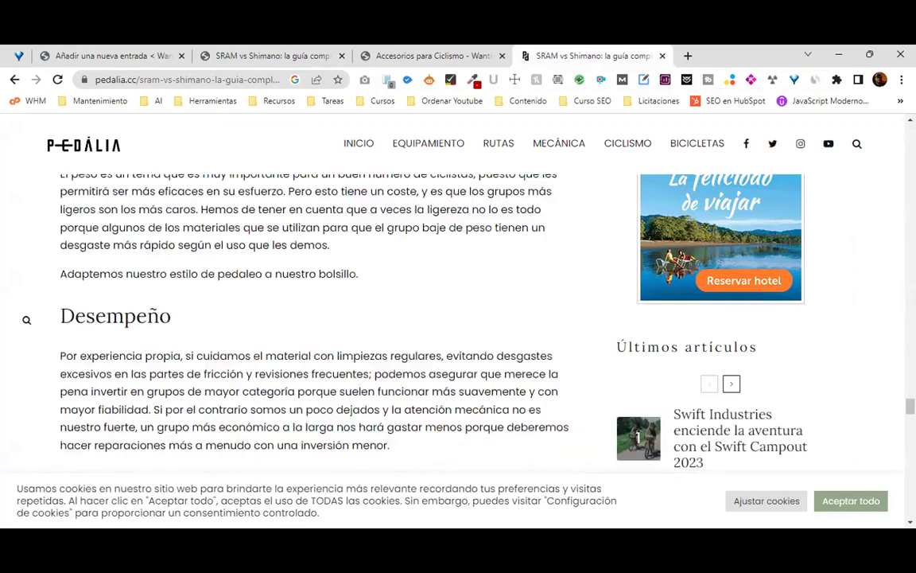
{"action": "scroll", "coordinate": [481, 318], "scroll_direction": "down", "scroll_amount": 4}
{"action": "scroll", "coordinate": [458, 318], "scroll_direction": "down", "scroll_amount": 4}
{"action": "scroll", "coordinate": [458, 318], "scroll_direction": "up", "scroll_amount": 10}
{"action": "scroll", "coordinate": [458, 318], "scroll_direction": "up", "scroll_amount": 15}
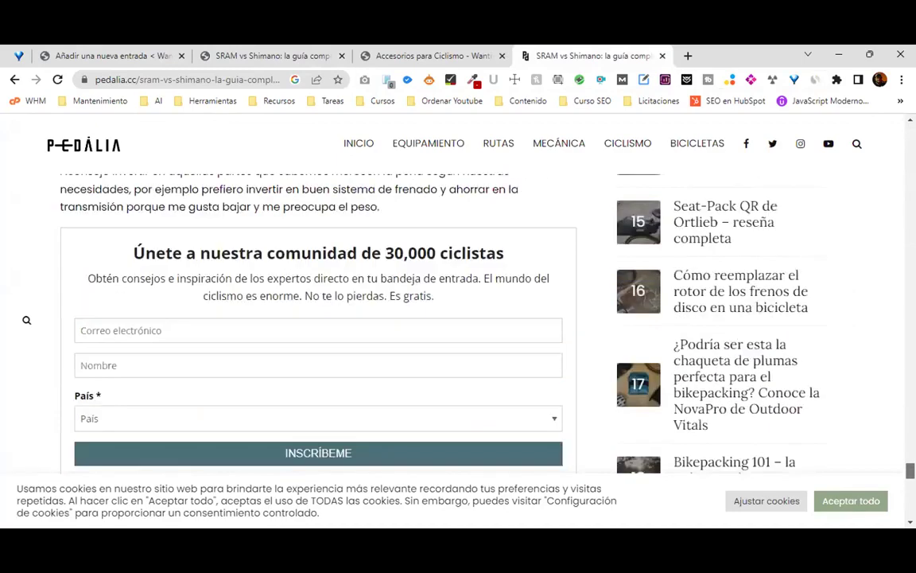
{"action": "scroll", "coordinate": [458, 319], "scroll_direction": "up", "scroll_amount": 10}
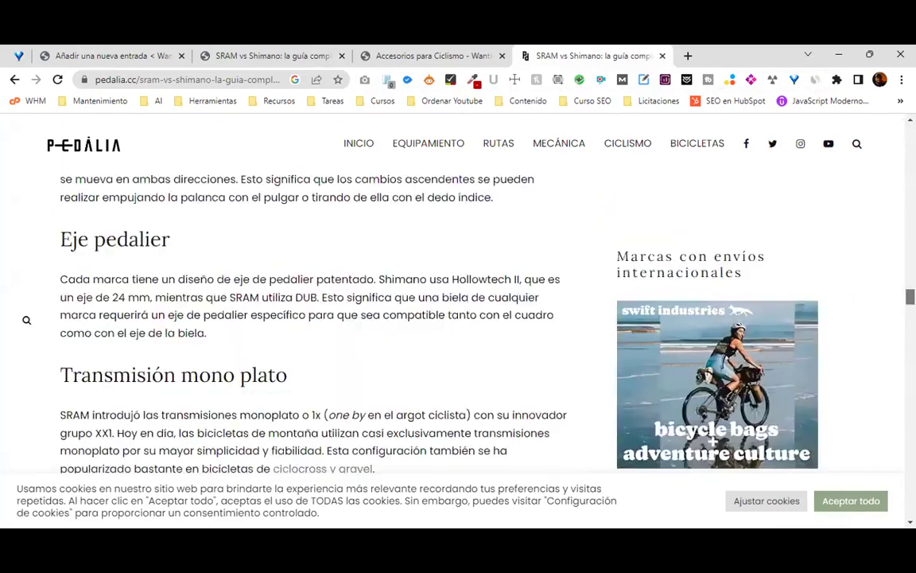
Return to the post preview and inspect how the two glove products are embedded in the article.
{"action": "left_click", "coordinate": [307, 53]}
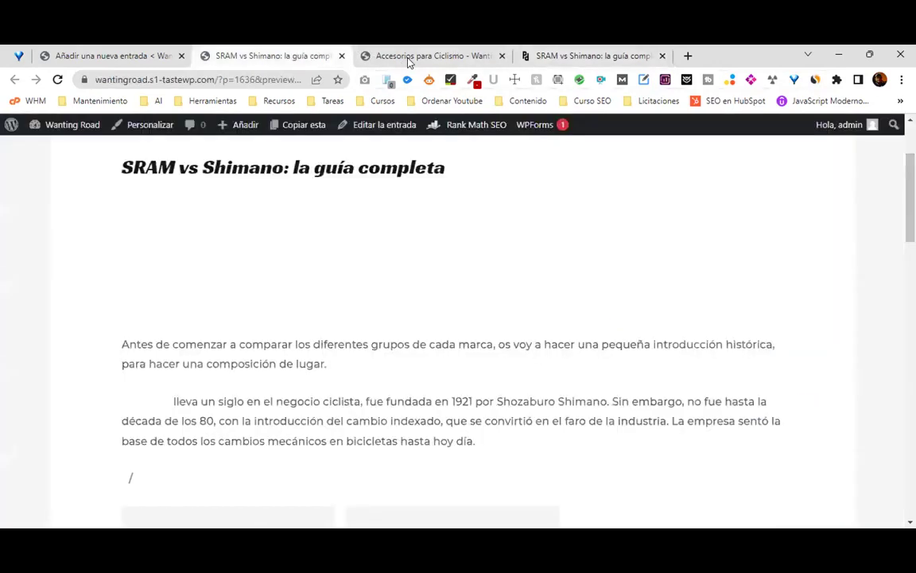
{"action": "scroll", "coordinate": [759, 374], "scroll_direction": "down", "scroll_amount": 4}
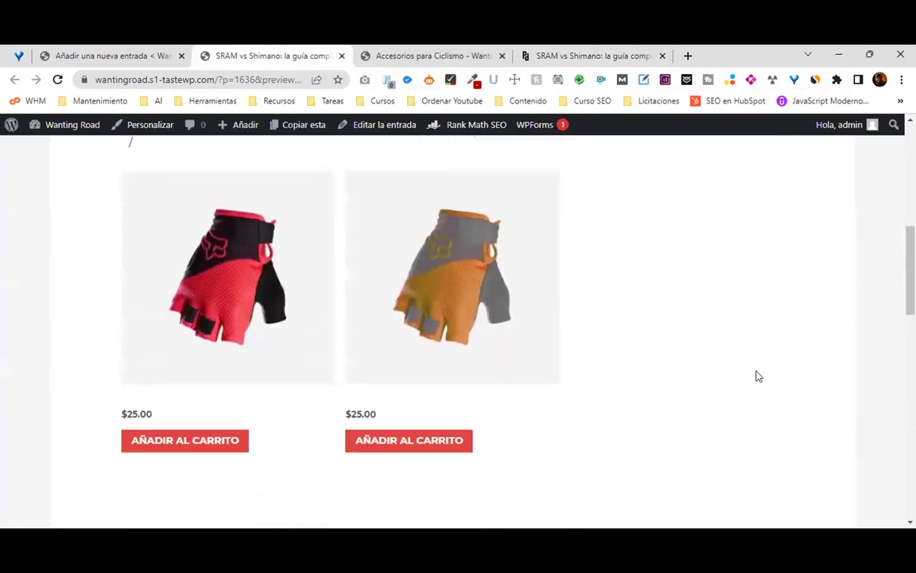
{"action": "scroll", "coordinate": [671, 344], "scroll_direction": "up", "scroll_amount": 2}
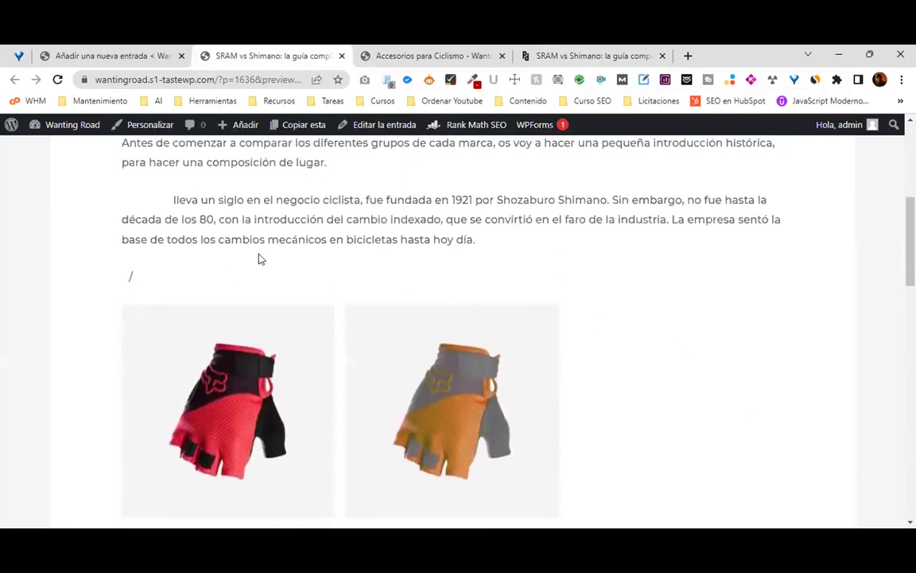
{"action": "scroll", "coordinate": [338, 239], "scroll_direction": "up", "scroll_amount": 4}
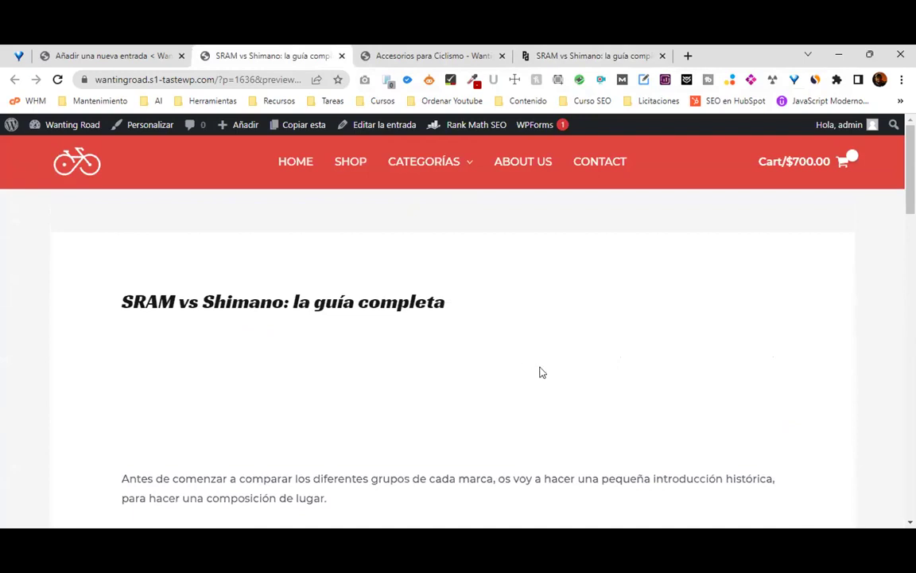
{"action": "scroll", "coordinate": [538, 358], "scroll_direction": "down", "scroll_amount": 6}
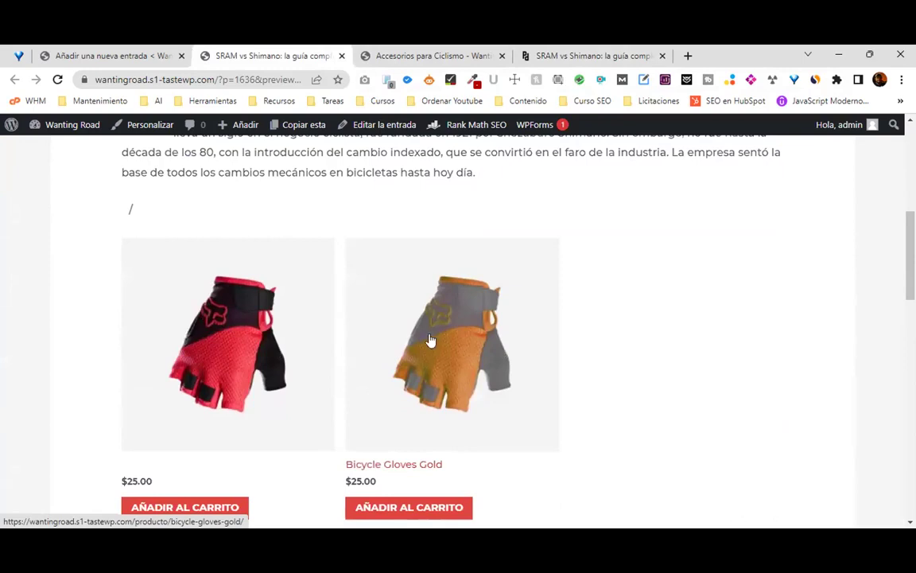
{"action": "scroll", "coordinate": [354, 333], "scroll_direction": "down", "scroll_amount": 2}
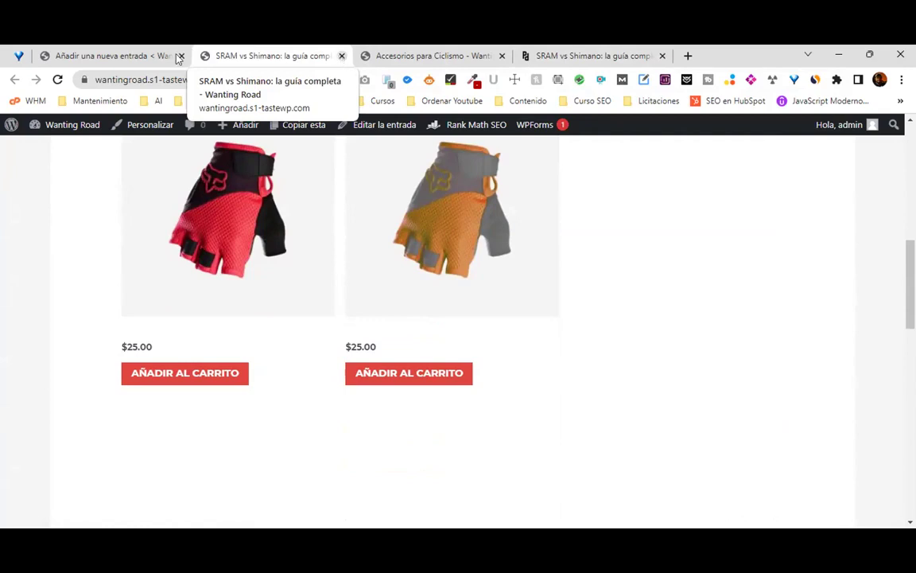
Leave the post editor and open the list of all WooCommerce products in the WordPress dashboard.
{"action": "left_click", "coordinate": [104, 57]}
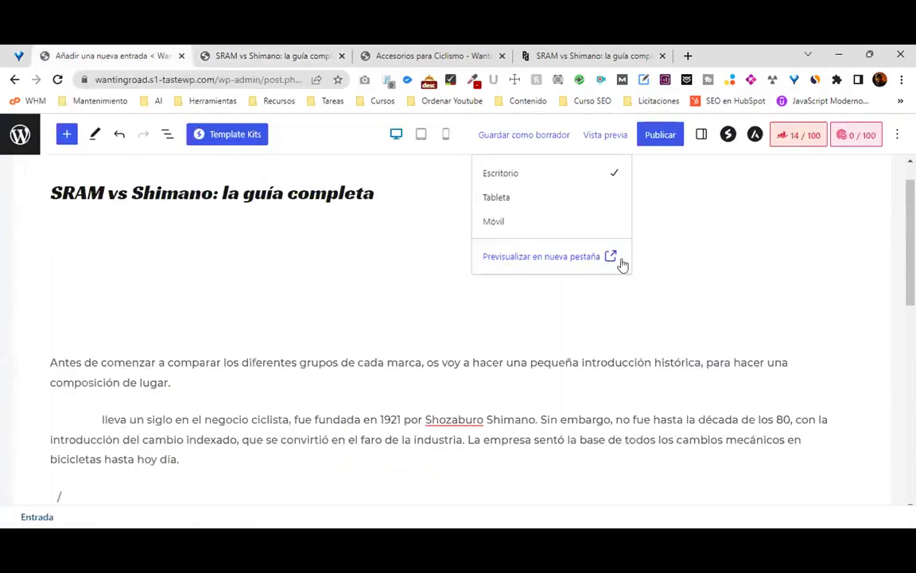
{"action": "left_click", "coordinate": [20, 134]}
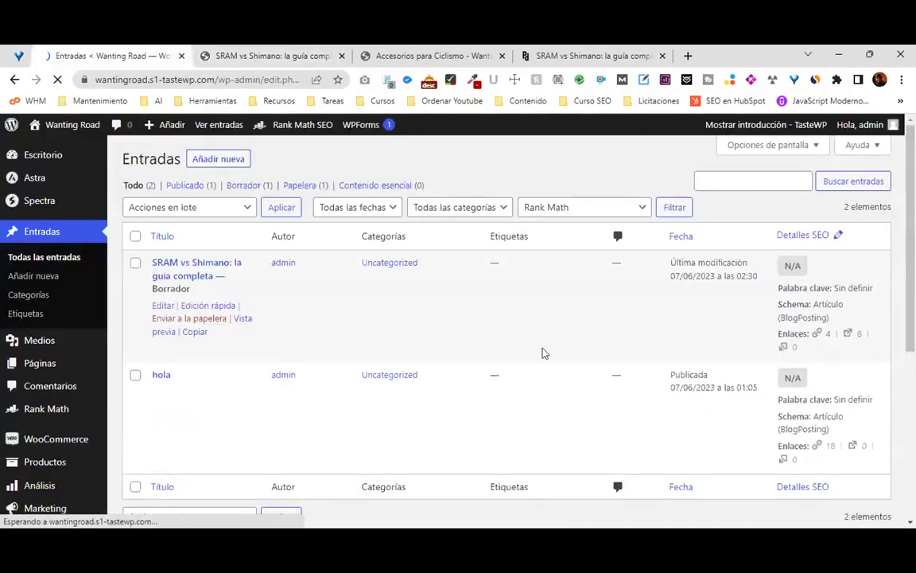
{"action": "scroll", "coordinate": [233, 348], "scroll_direction": "down", "scroll_amount": 3}
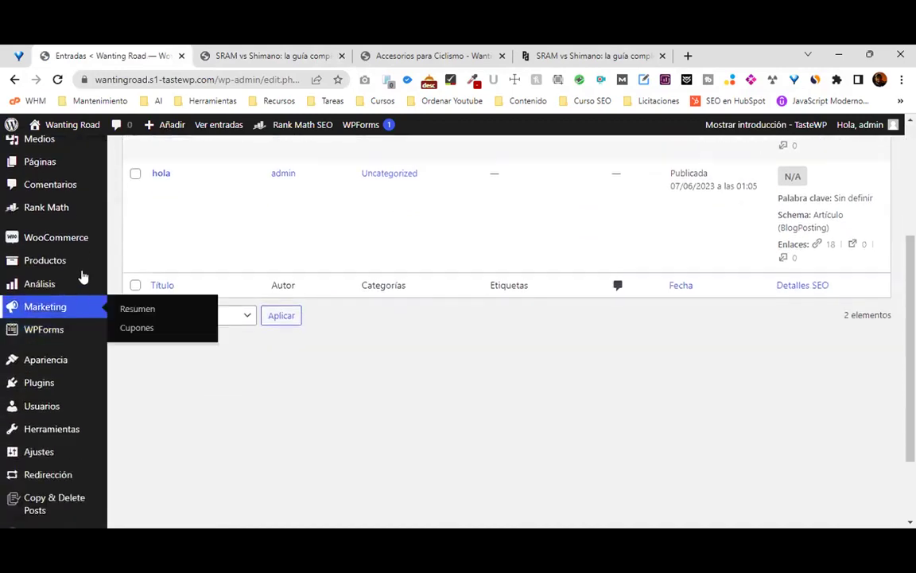
{"action": "mouse_move", "coordinate": [109, 264]}
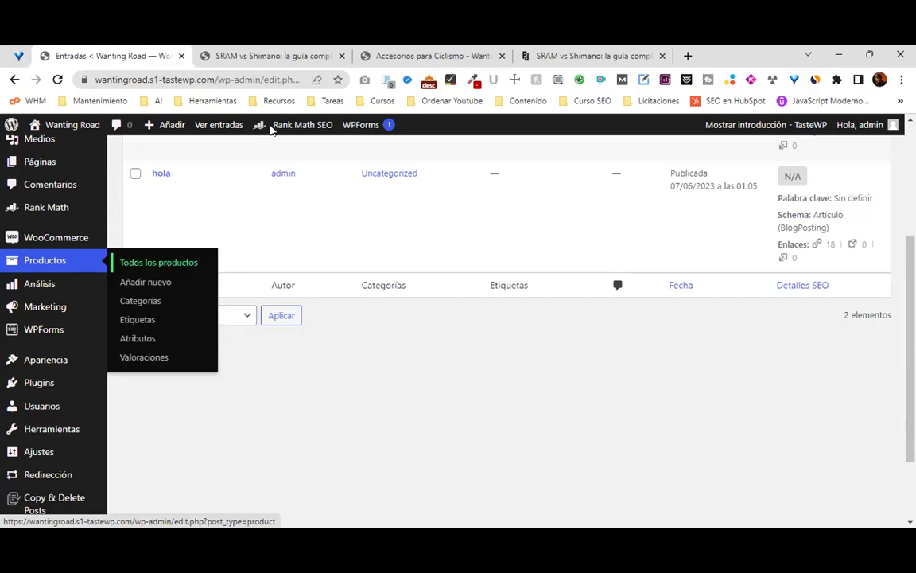
Open the Bicycle Gloves Red product page from the post preview and examine its "Productos relacionados" section.
{"action": "left_click", "coordinate": [270, 56]}
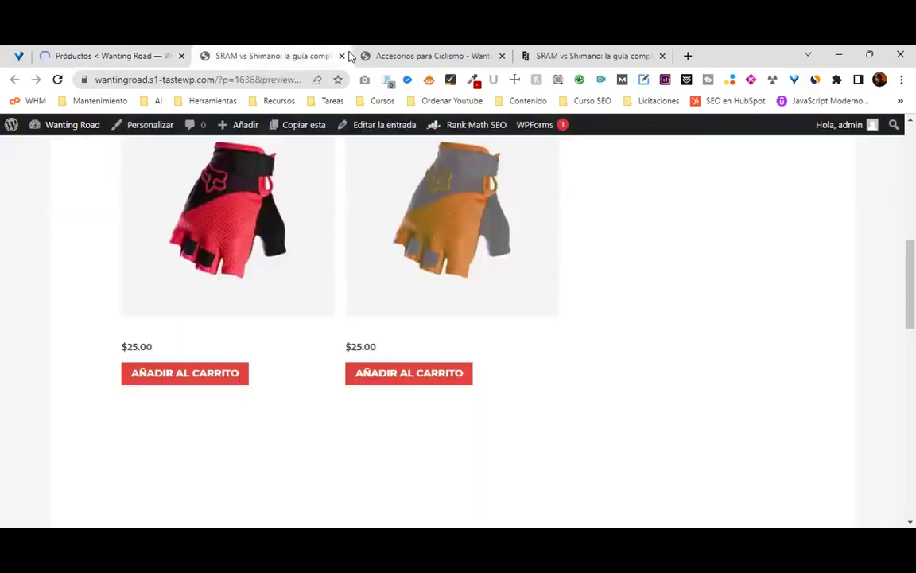
{"action": "left_click", "coordinate": [271, 193]}
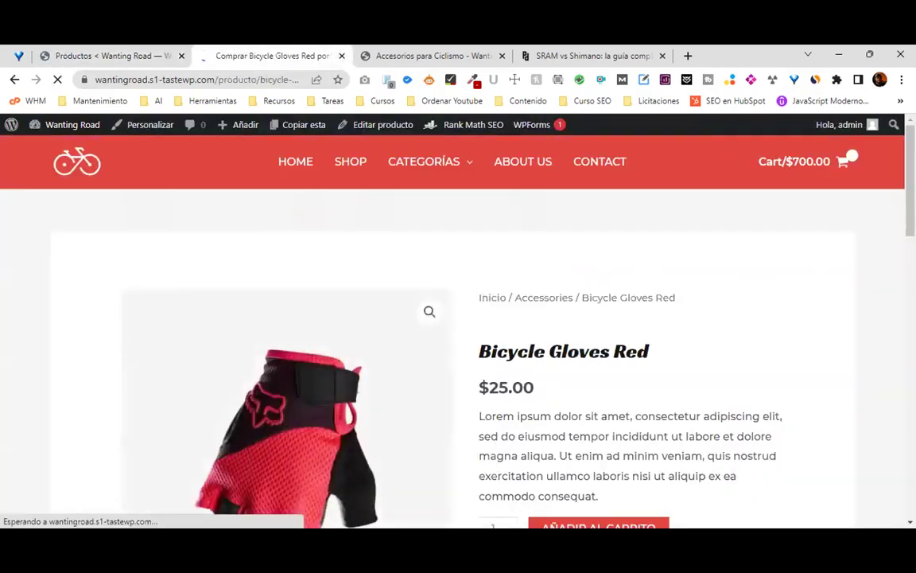
{"action": "scroll", "coordinate": [458, 318], "scroll_direction": "down", "scroll_amount": 10}
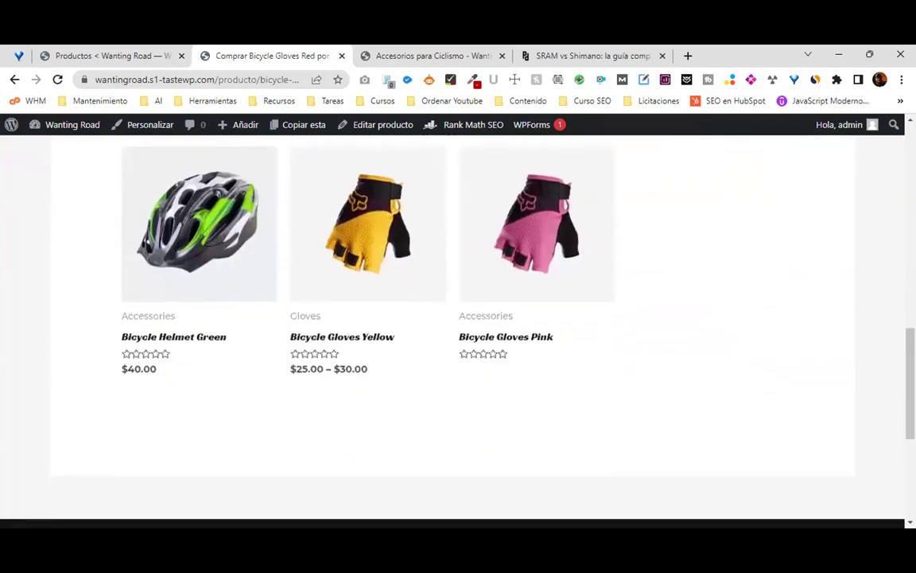
{"action": "scroll", "coordinate": [618, 344], "scroll_direction": "up", "scroll_amount": 2}
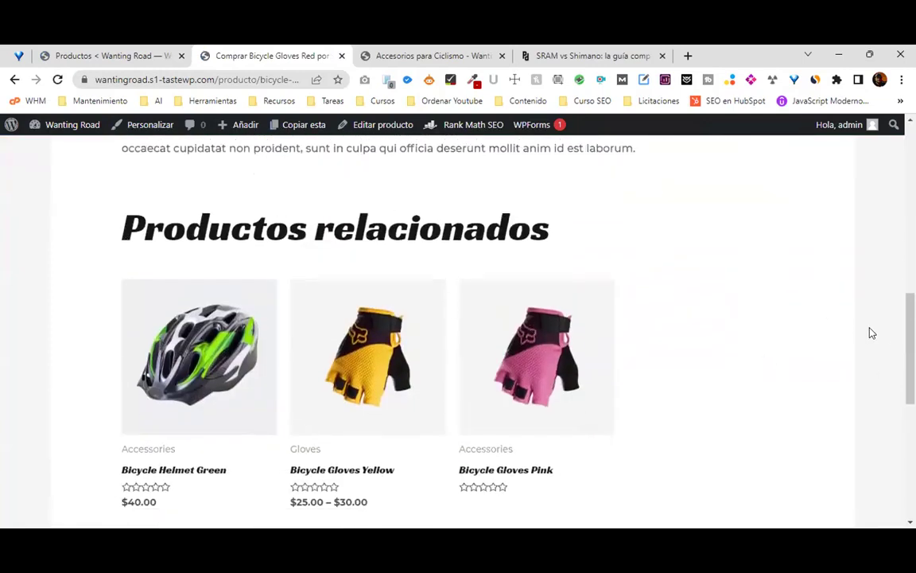
{"action": "scroll", "coordinate": [618, 344], "scroll_direction": "down", "scroll_amount": 1}
{"action": "scroll", "coordinate": [618, 344], "scroll_direction": "up", "scroll_amount": 2}
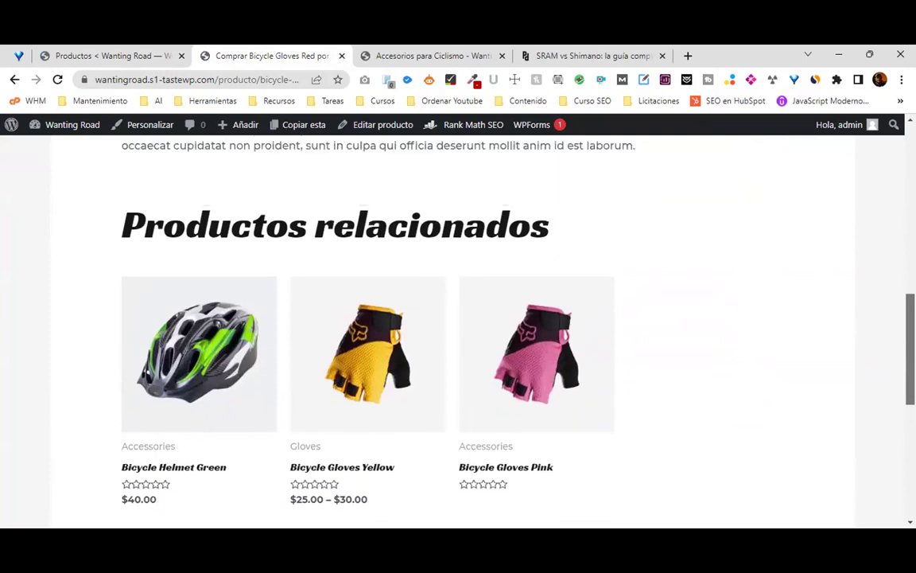
{"action": "scroll", "coordinate": [234, 231], "scroll_direction": "up", "scroll_amount": 6}
{"action": "scroll", "coordinate": [233, 231], "scroll_direction": "down", "scroll_amount": 7}
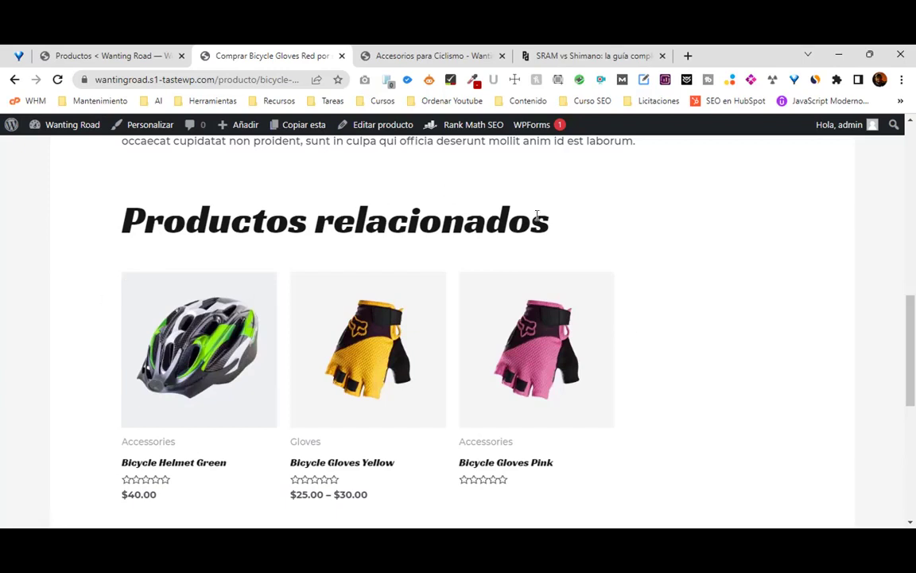
Return to the WordPress product list and open the Bicycle Helmet Green product for editing.
{"action": "left_click", "coordinate": [87, 56]}
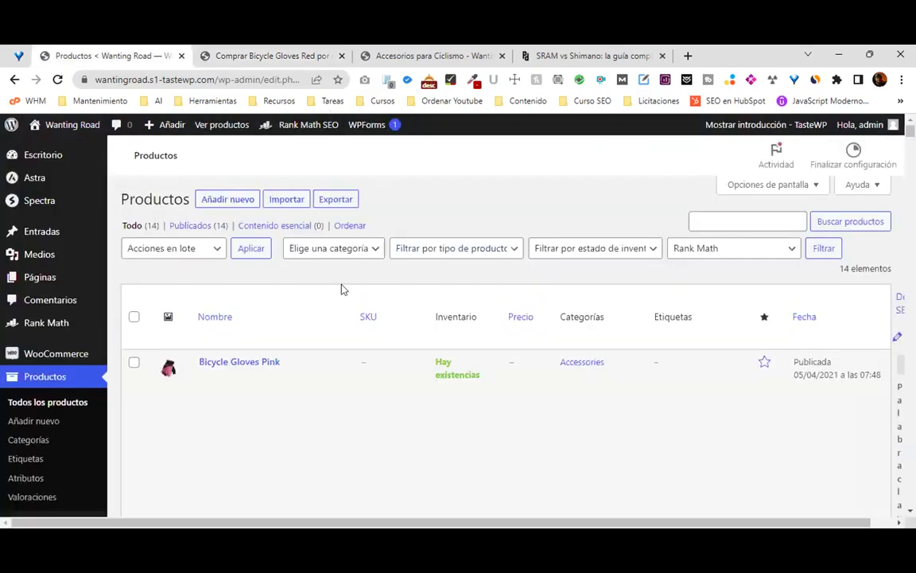
{"action": "left_click", "coordinate": [267, 54]}
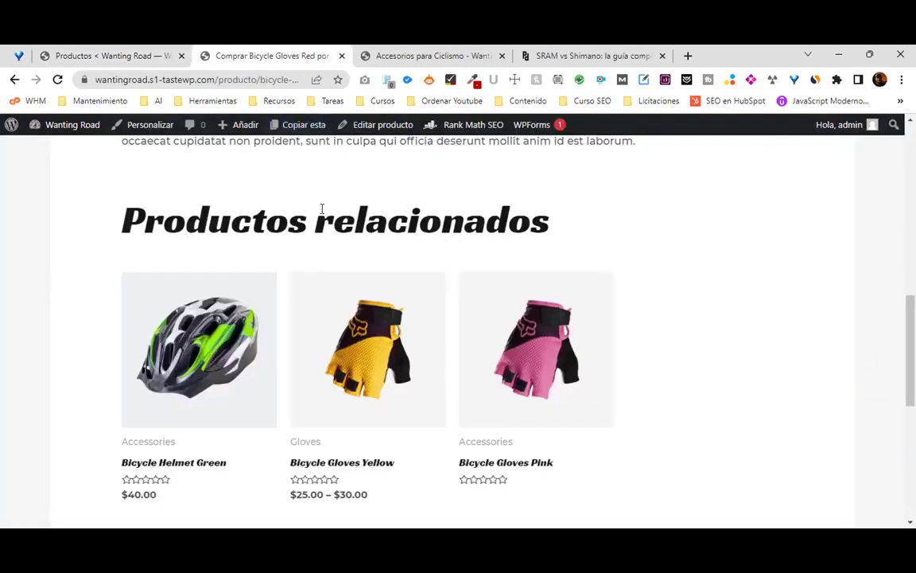
{"action": "scroll", "coordinate": [322, 209], "scroll_direction": "up", "scroll_amount": 10}
{"action": "left_click", "coordinate": [112, 55]}
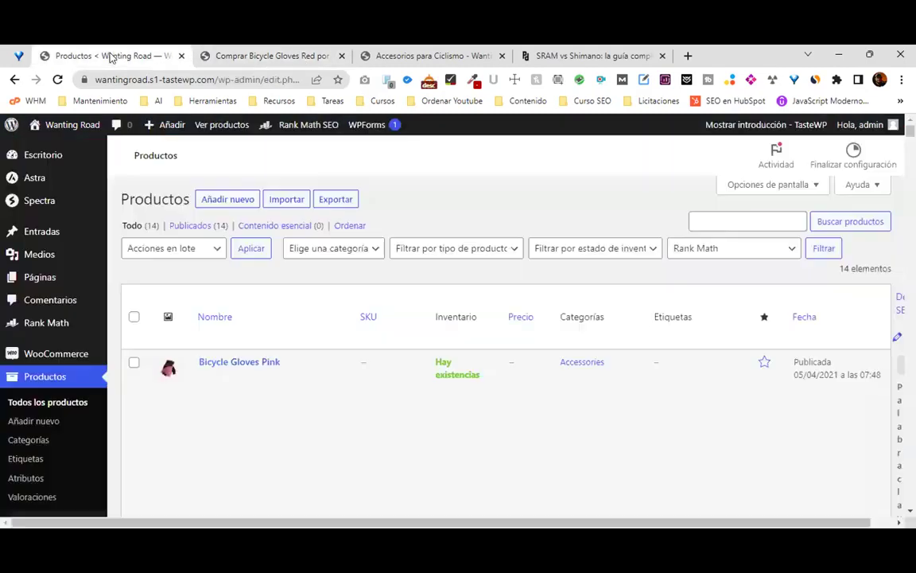
{"action": "scroll", "coordinate": [390, 294], "scroll_direction": "down", "scroll_amount": 5}
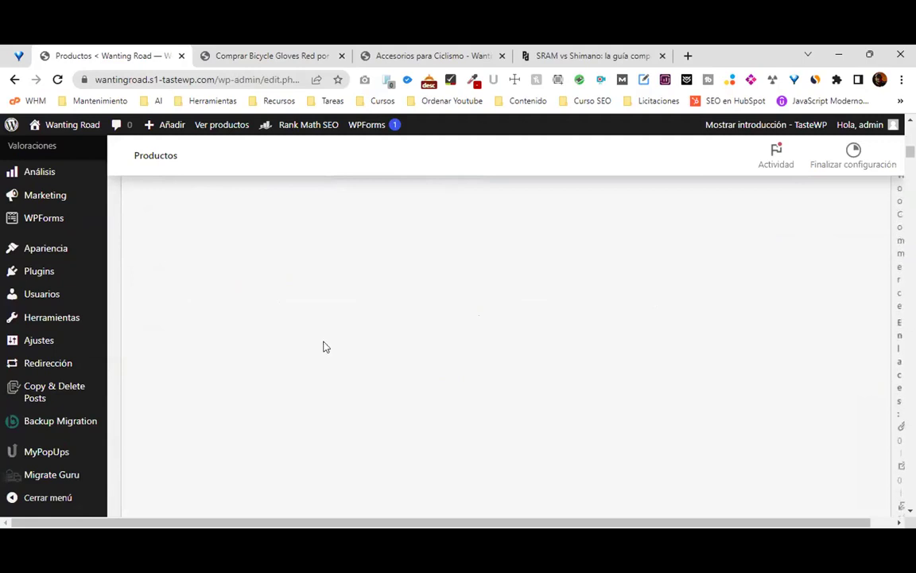
{"action": "scroll", "coordinate": [282, 266], "scroll_direction": "down", "scroll_amount": 5}
{"action": "scroll", "coordinate": [294, 322], "scroll_direction": "down", "scroll_amount": 5}
{"action": "scroll", "coordinate": [291, 311], "scroll_direction": "down", "scroll_amount": 5}
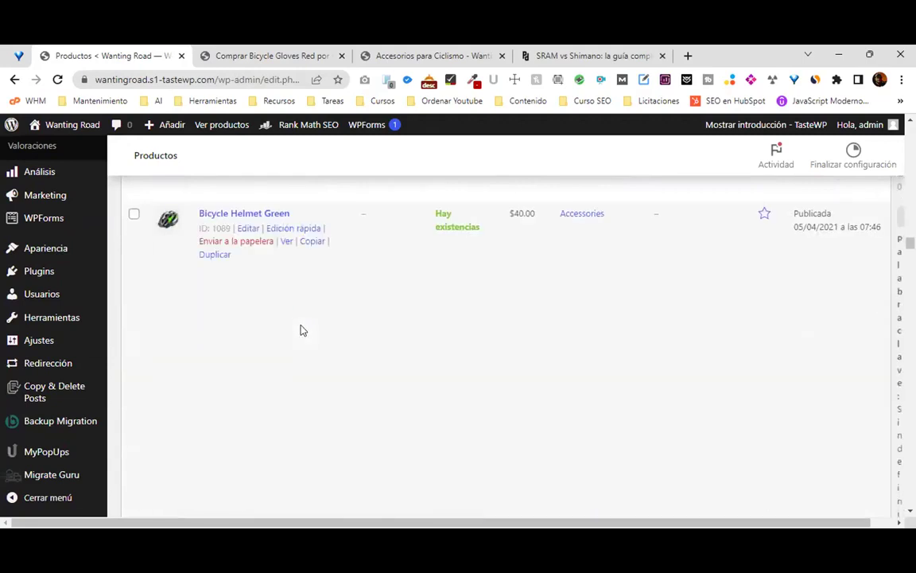
{"action": "left_click", "coordinate": [253, 213]}
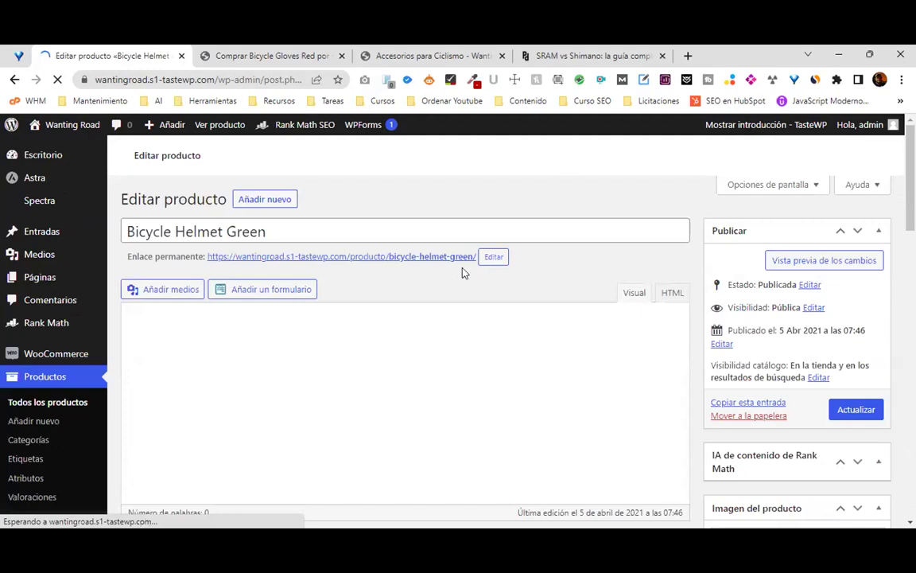
In the linked products data of Bicycle Helmet Green, add Bicycle Helmet Blue (#1088) to "Ventas dirigidas".
{"action": "scroll", "coordinate": [464, 273], "scroll_direction": "down", "scroll_amount": 4}
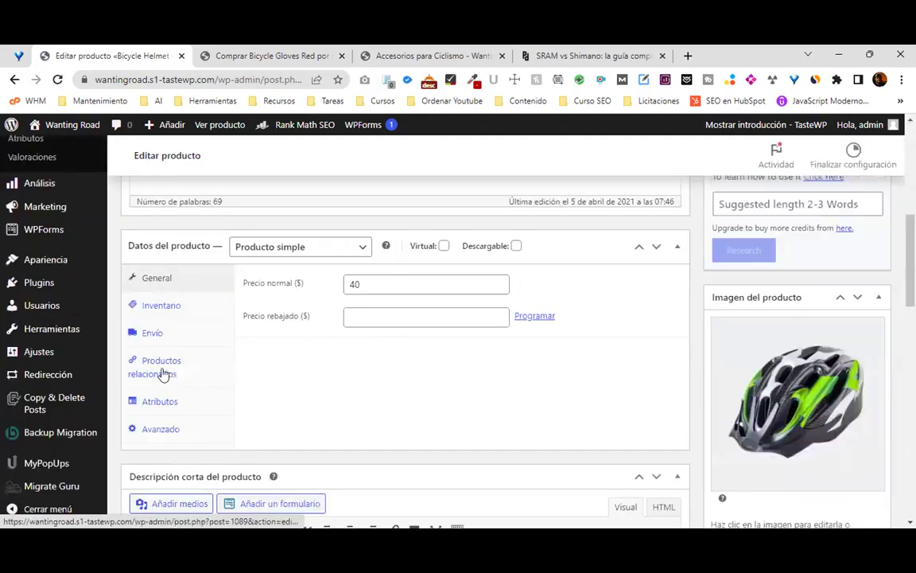
{"action": "left_click", "coordinate": [163, 373]}
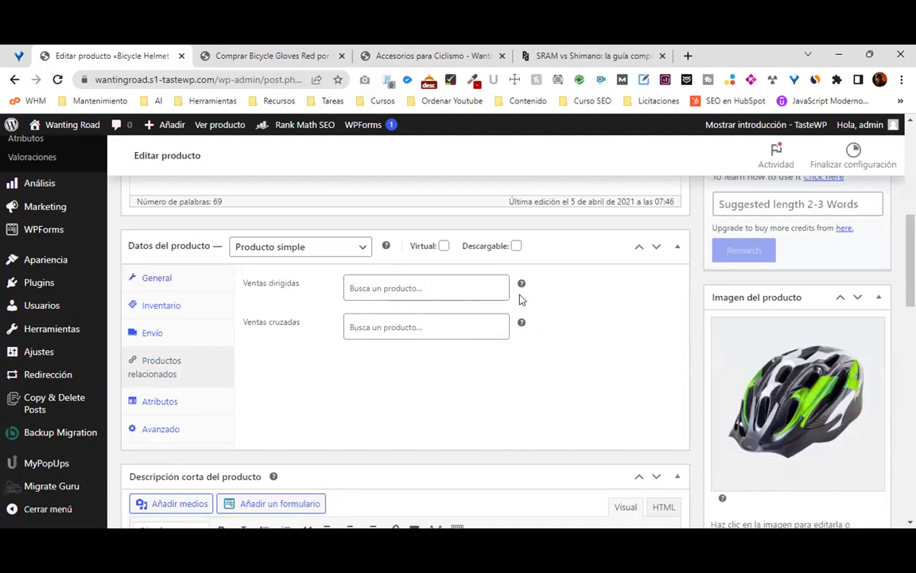
{"action": "mouse_move", "coordinate": [521, 284]}
{"action": "left_click", "coordinate": [380, 289]}
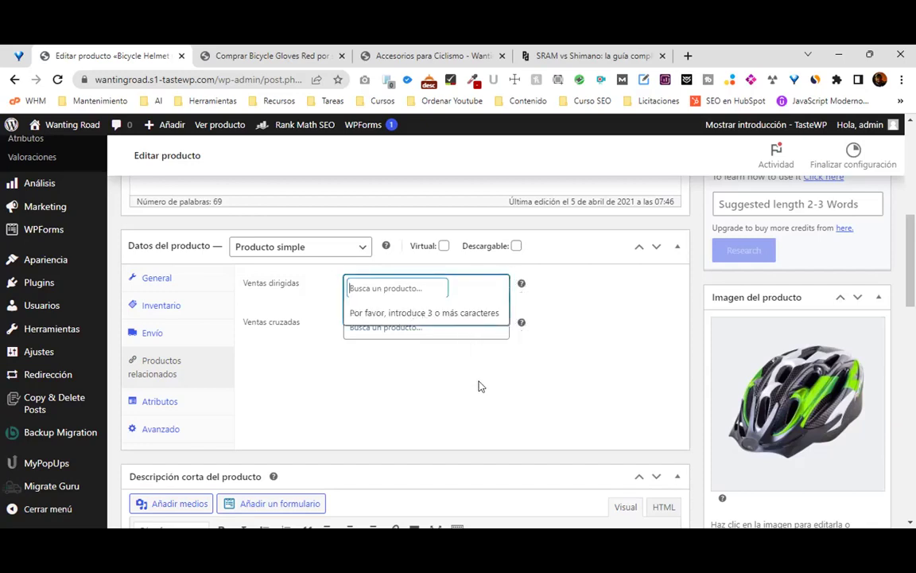
{"action": "type", "text": "HEL"}
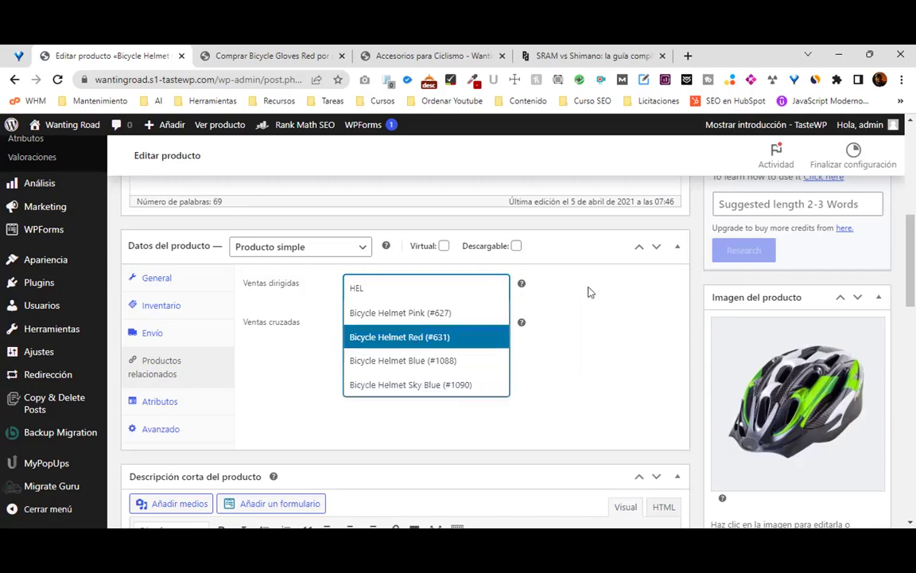
{"action": "scroll", "coordinate": [588, 286], "scroll_direction": "up", "scroll_amount": 3}
{"action": "scroll", "coordinate": [488, 324], "scroll_direction": "down", "scroll_amount": 1}
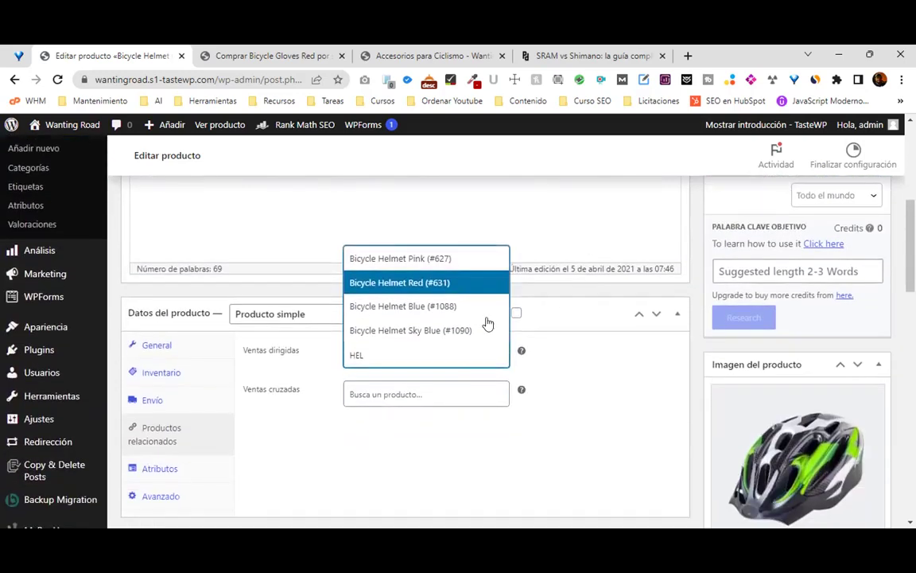
{"action": "left_click", "coordinate": [433, 306]}
Add Bicycle Helmet Red (#631) and Bicycle Helmet Pink (#627) to the product's "Ventas dirigidas".
{"action": "type", "text": "HEM"}
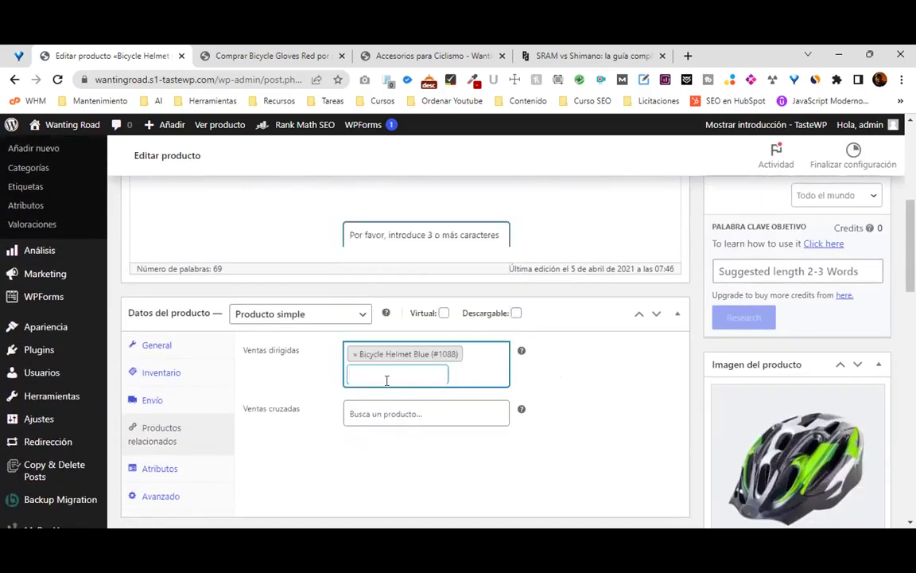
{"action": "key", "text": "BackSpace"}
{"action": "type", "text": "L"}
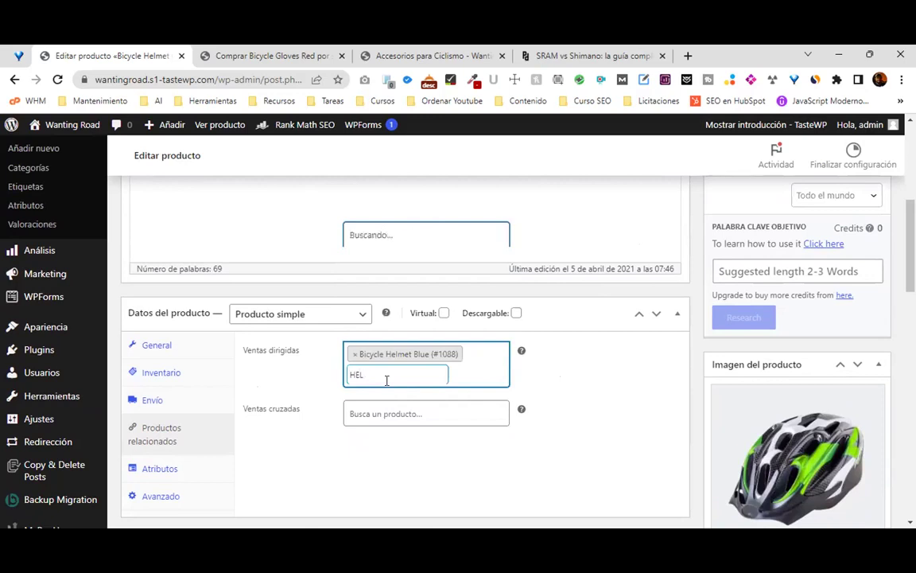
{"action": "left_click", "coordinate": [391, 288]}
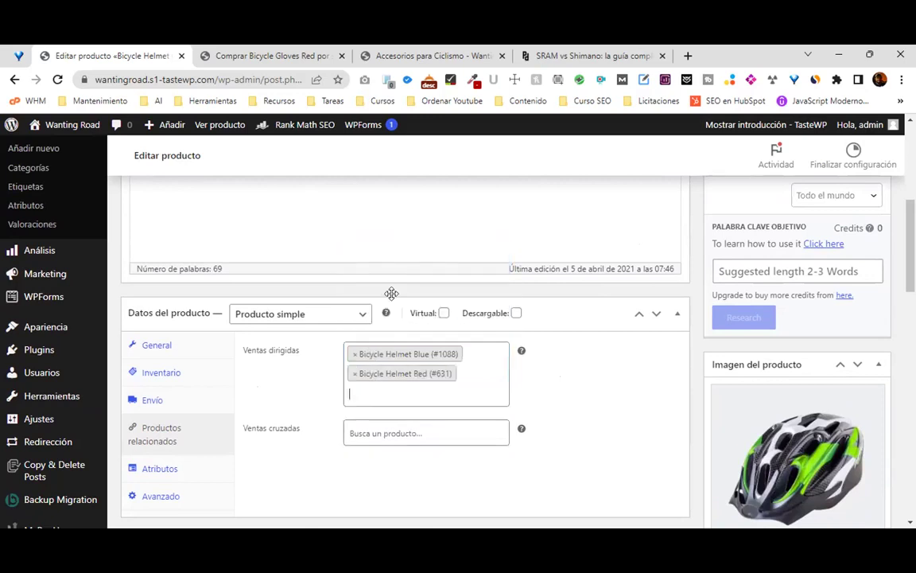
{"action": "type", "text": "HEL"}
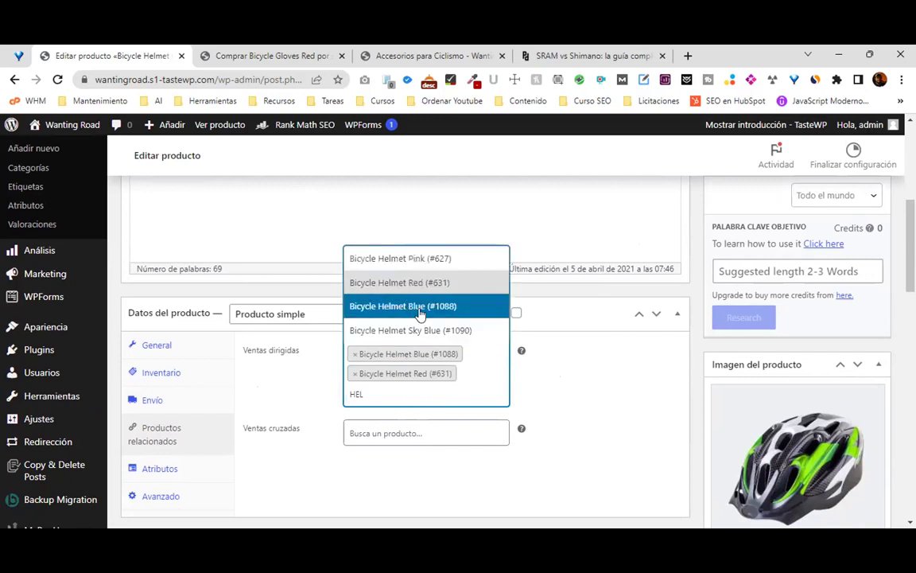
{"action": "left_click", "coordinate": [413, 258]}
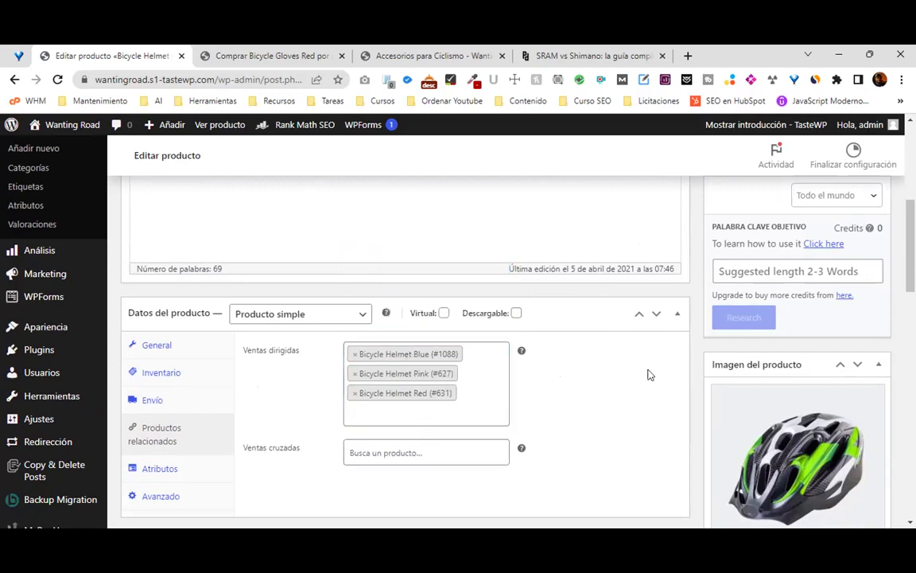
Update the published Bicycle Helmet Green product to save its upsell selection.
{"action": "scroll", "coordinate": [634, 395], "scroll_direction": "down", "scroll_amount": 10}
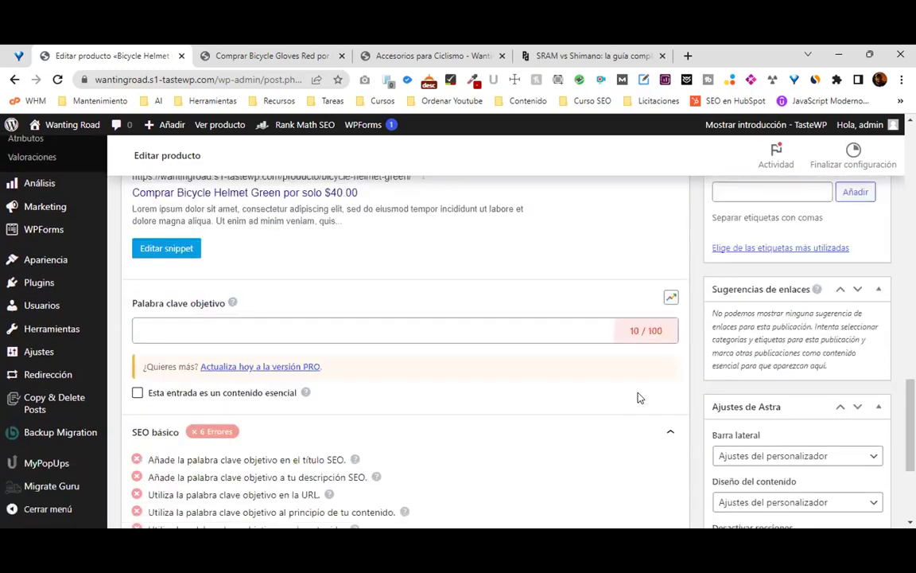
{"action": "scroll", "coordinate": [641, 397], "scroll_direction": "up", "scroll_amount": 7}
{"action": "scroll", "coordinate": [672, 337], "scroll_direction": "up", "scroll_amount": 5}
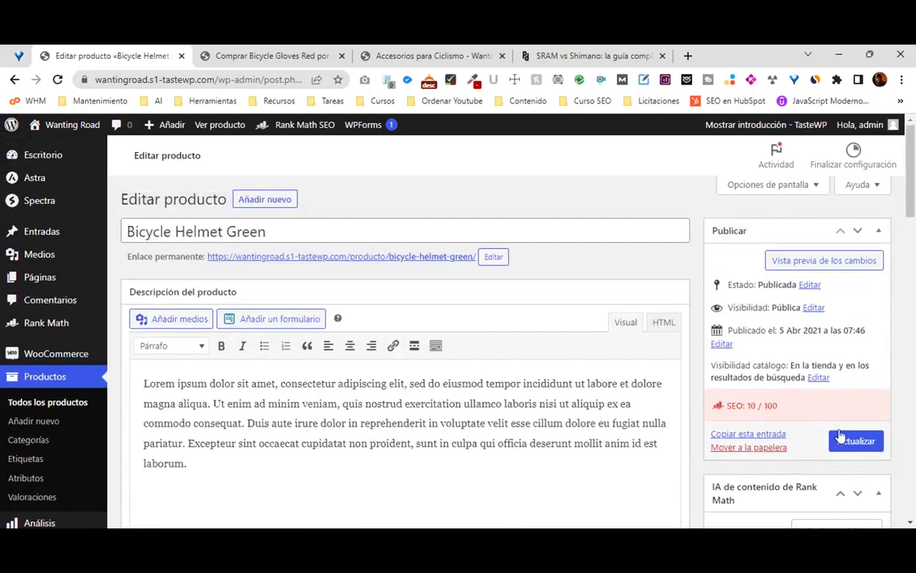
{"action": "left_click", "coordinate": [840, 437]}
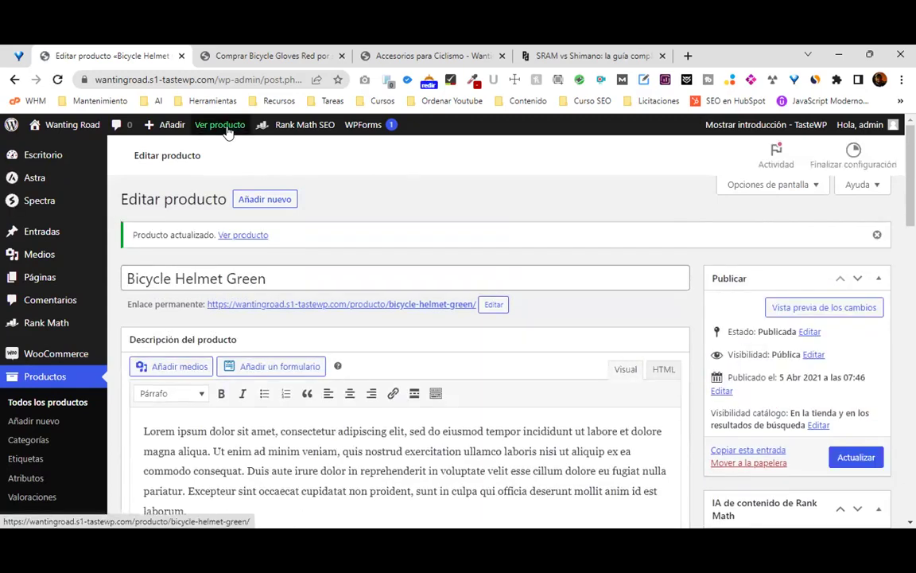
View the Bicycle Helmet Green page in the store and compare its "También te recomendamos..." and "Productos relacionados" sections.
{"action": "left_click", "coordinate": [227, 130]}
{"action": "scroll", "coordinate": [591, 290], "scroll_direction": "down", "scroll_amount": 8}
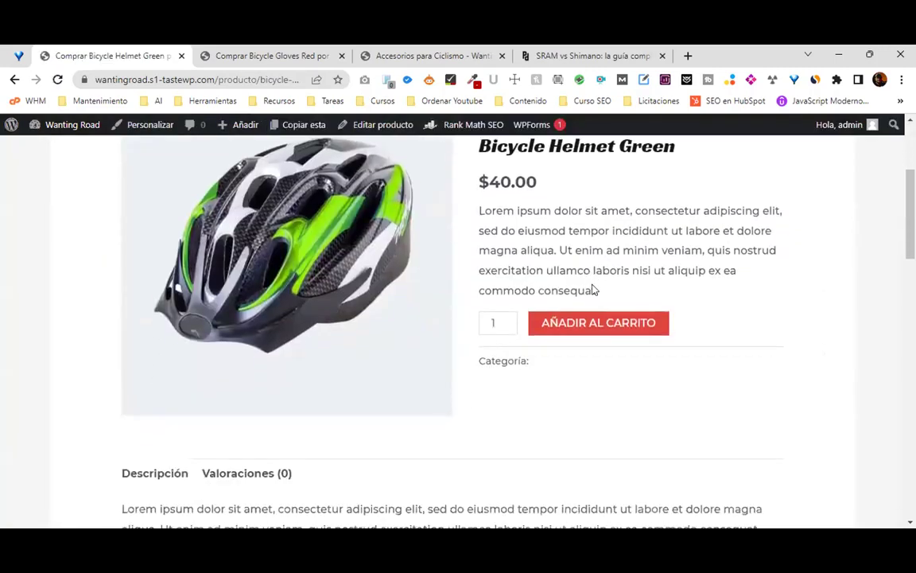
{"action": "scroll", "coordinate": [592, 288], "scroll_direction": "down", "scroll_amount": 2}
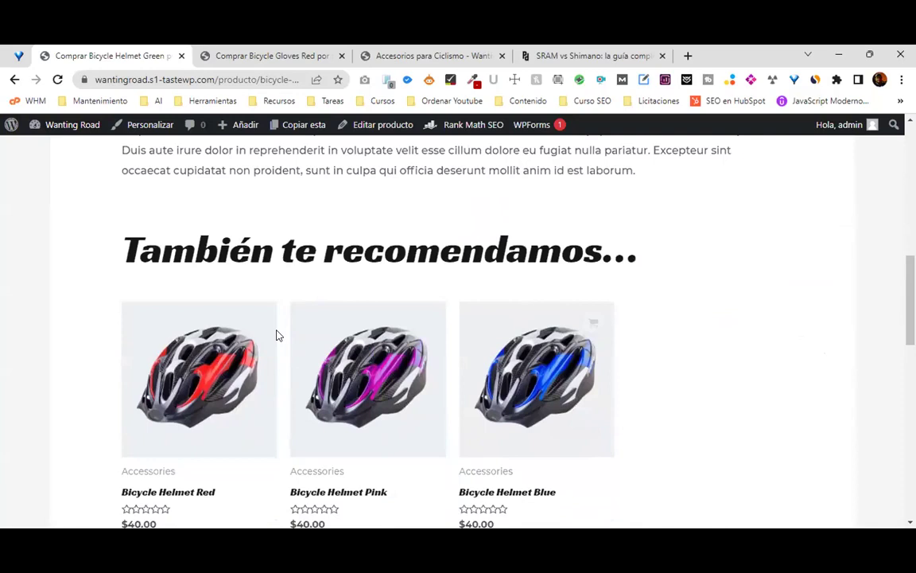
{"action": "scroll", "coordinate": [279, 333], "scroll_direction": "down", "scroll_amount": 1}
{"action": "scroll", "coordinate": [528, 318], "scroll_direction": "down", "scroll_amount": 4}
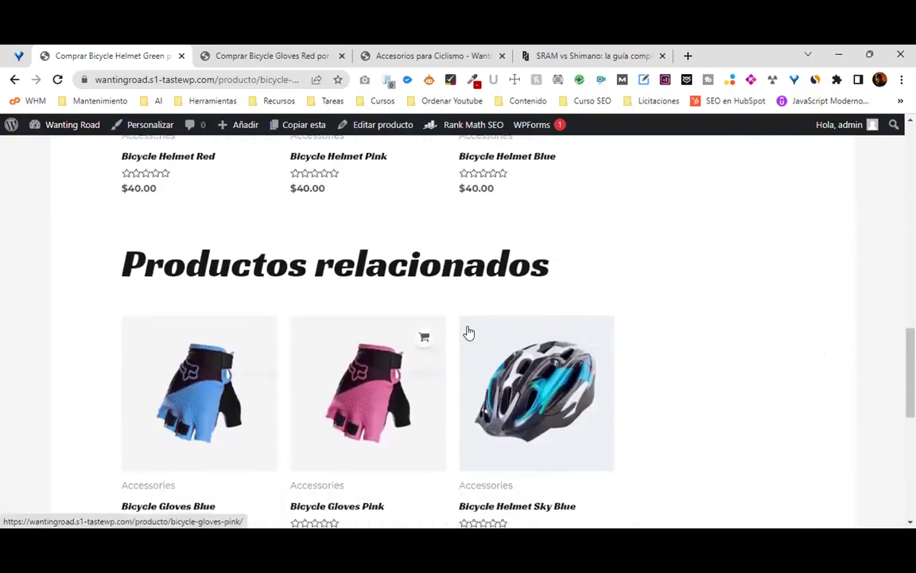
{"action": "scroll", "coordinate": [525, 286], "scroll_direction": "up", "scroll_amount": 3}
{"action": "scroll", "coordinate": [606, 281], "scroll_direction": "up", "scroll_amount": 1}
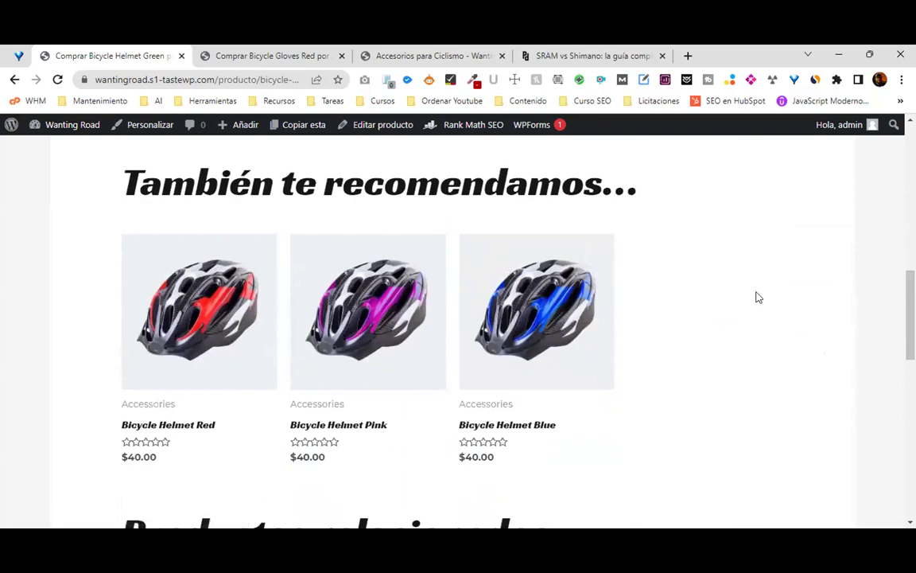
{"action": "scroll", "coordinate": [756, 318], "scroll_direction": "down", "scroll_amount": 1}
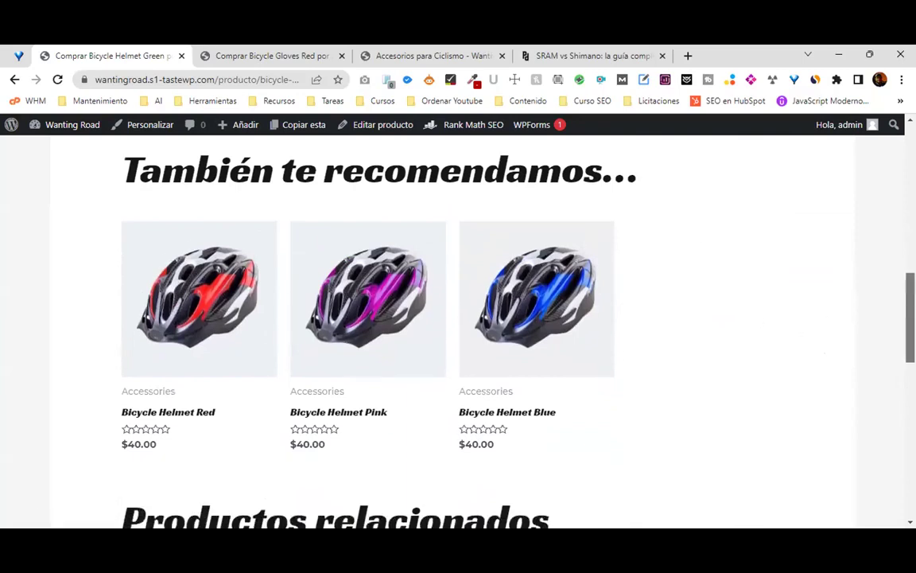
{"action": "scroll", "coordinate": [466, 301], "scroll_direction": "up", "scroll_amount": 2}
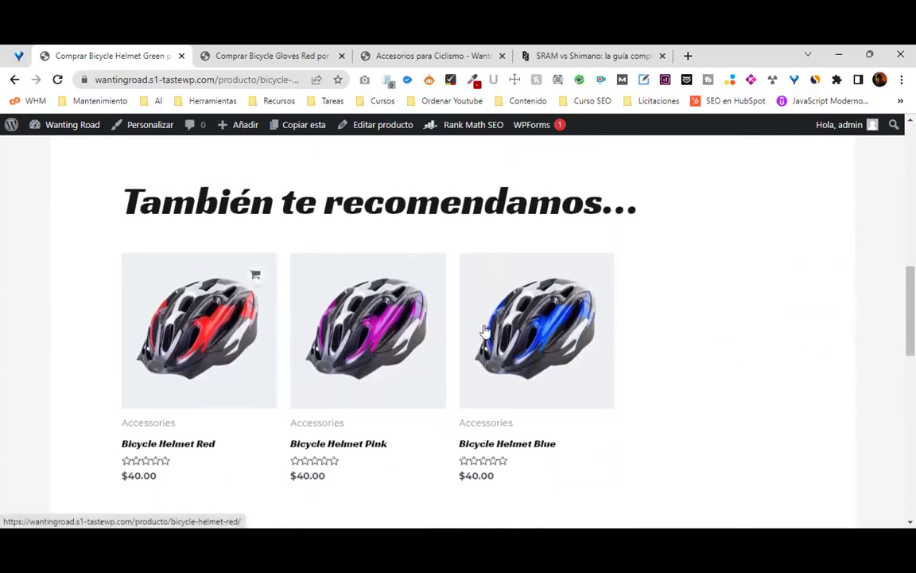
Open Bicycle Helmet Blue from the recommended products and examine its page, including the "Productos relacionados" section.
{"action": "left_click", "coordinate": [503, 330]}
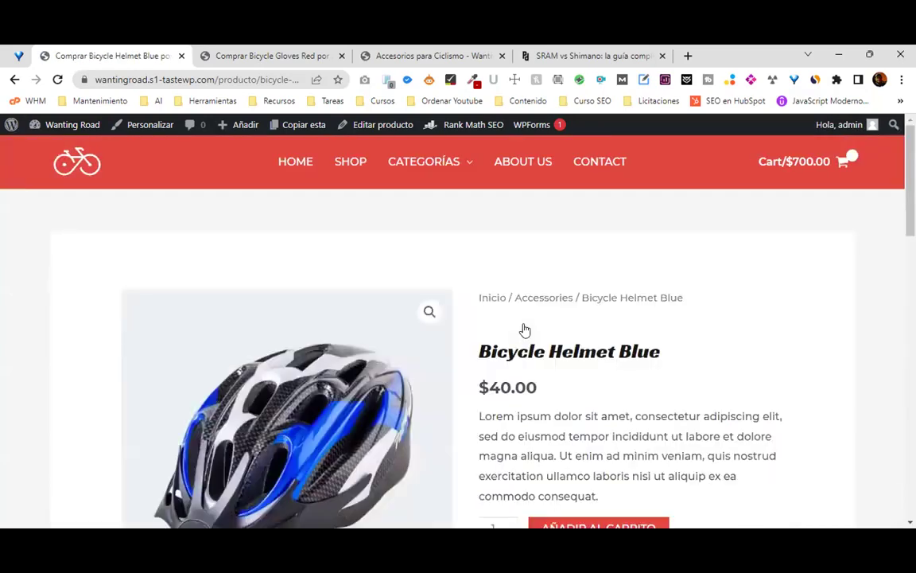
{"action": "scroll", "coordinate": [525, 326], "scroll_direction": "down", "scroll_amount": 10}
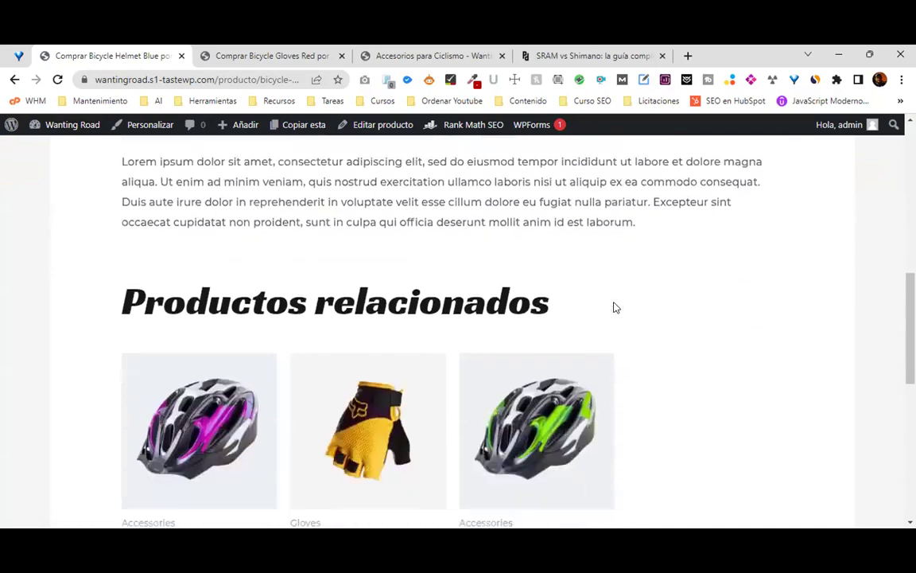
{"action": "scroll", "coordinate": [614, 311], "scroll_direction": "up", "scroll_amount": 1}
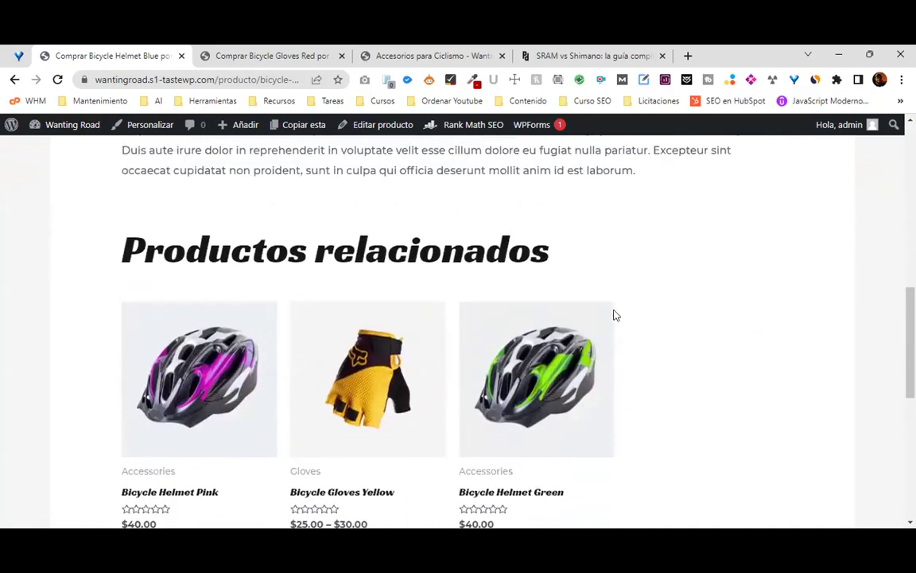
{"action": "scroll", "coordinate": [397, 270], "scroll_direction": "up", "scroll_amount": 8}
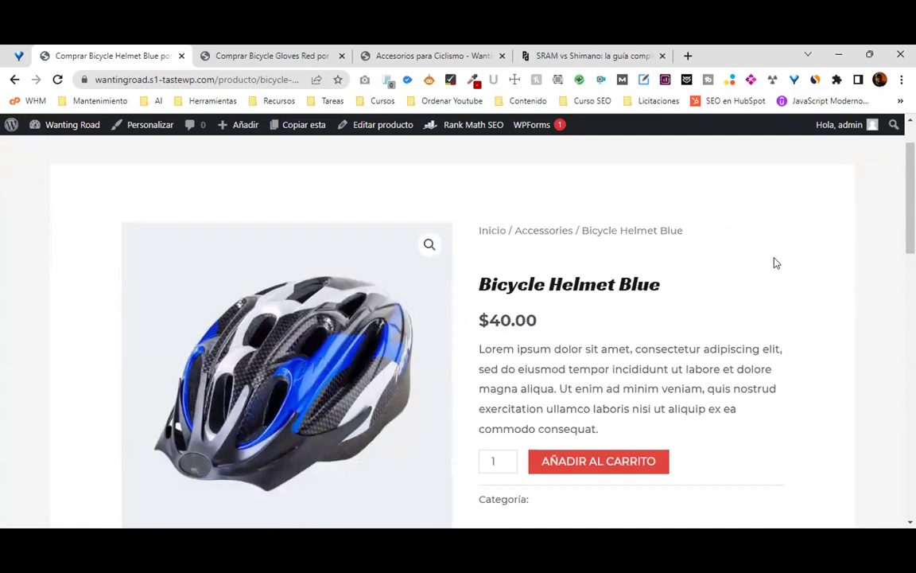
{"action": "scroll", "coordinate": [775, 266], "scroll_direction": "down", "scroll_amount": 7}
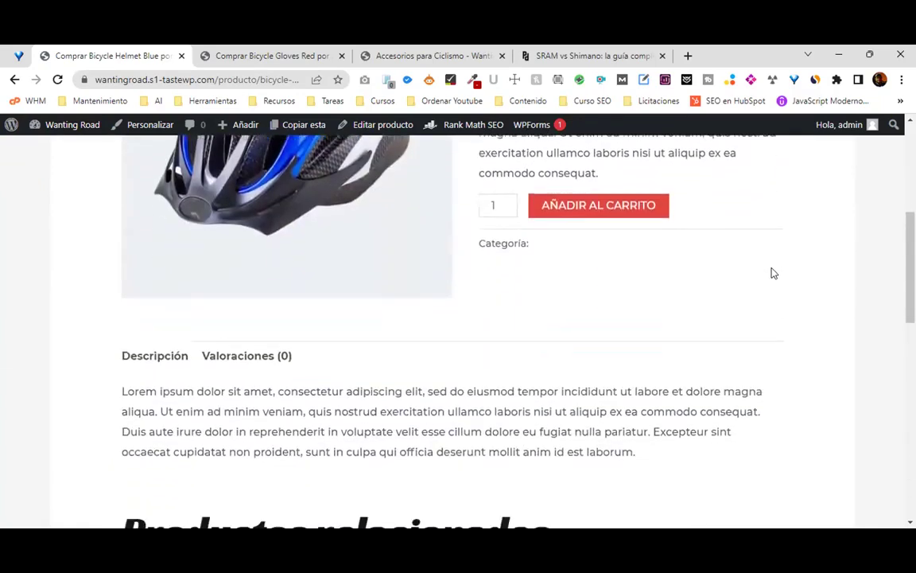
{"action": "scroll", "coordinate": [768, 288], "scroll_direction": "down", "scroll_amount": 2}
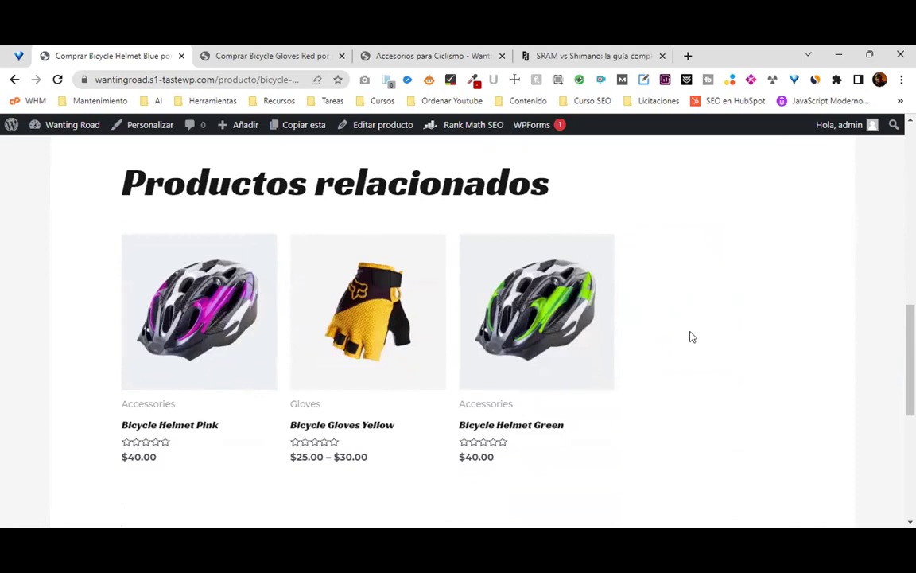
{"action": "scroll", "coordinate": [691, 337], "scroll_direction": "down", "scroll_amount": 4}
{"action": "scroll", "coordinate": [694, 340], "scroll_direction": "up", "scroll_amount": 10}
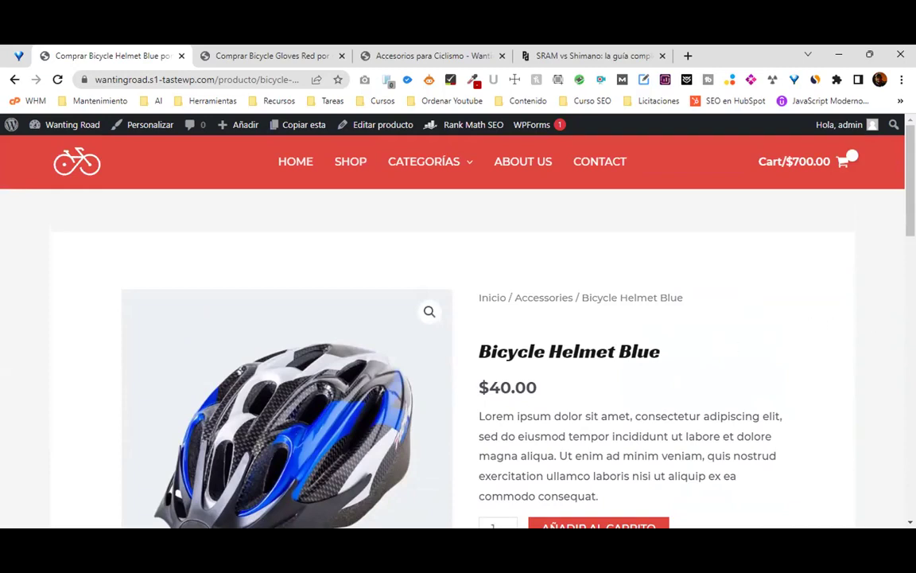
{"action": "left_click_drag", "start_coordinate": [910, 181], "coordinate": [910, 269]}
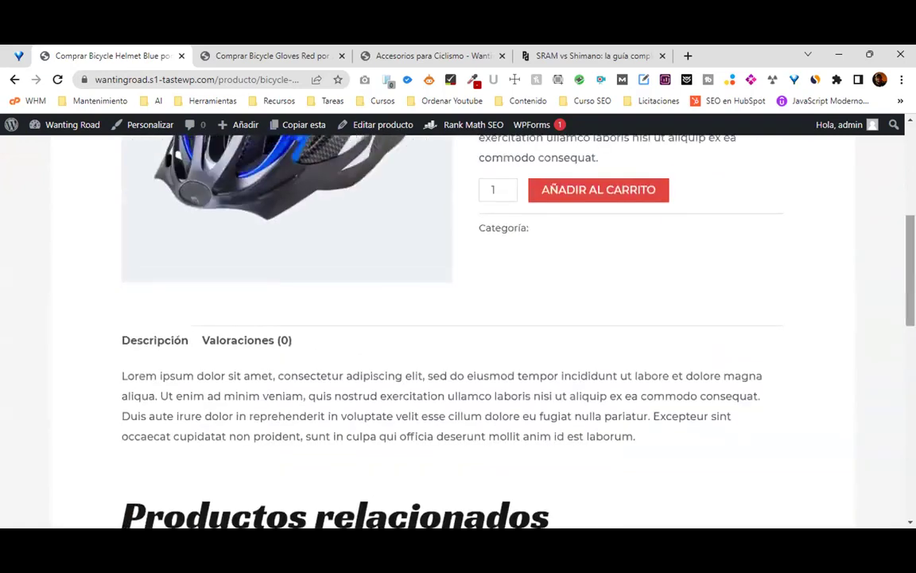